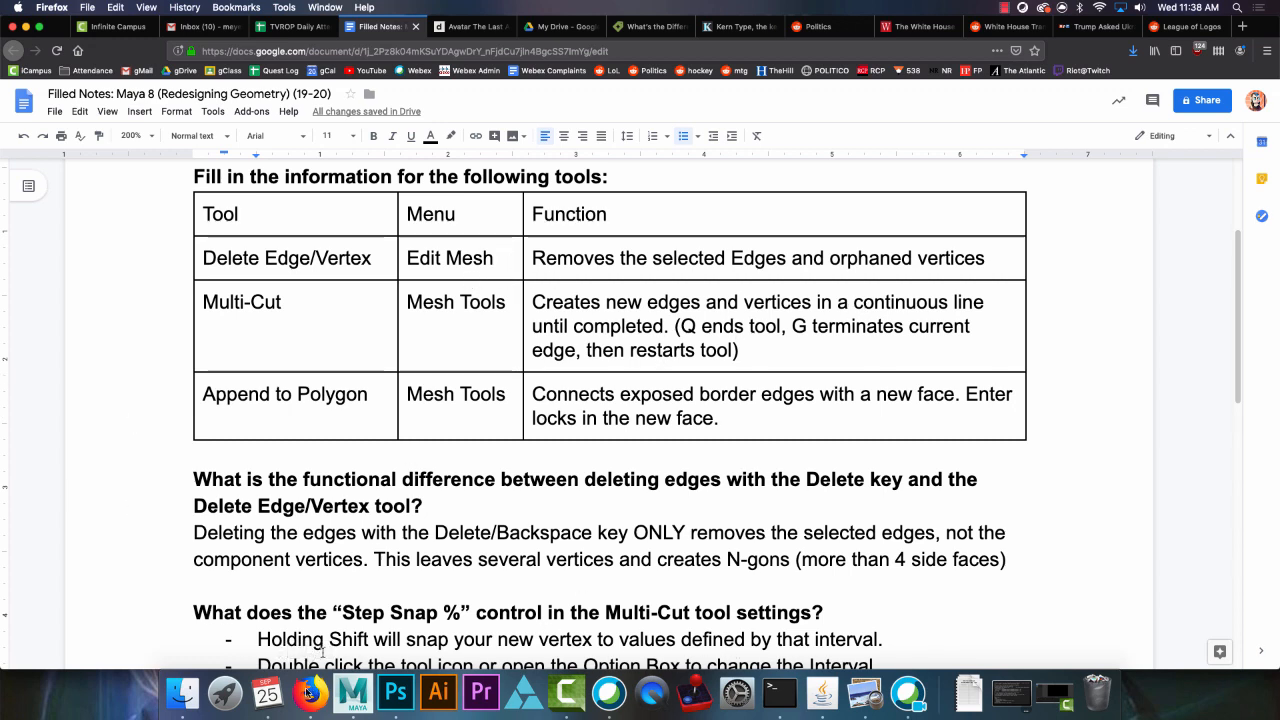
Step: Switch to Maya and replace the open crate practice scene with a new empty scene
click(369, 700)
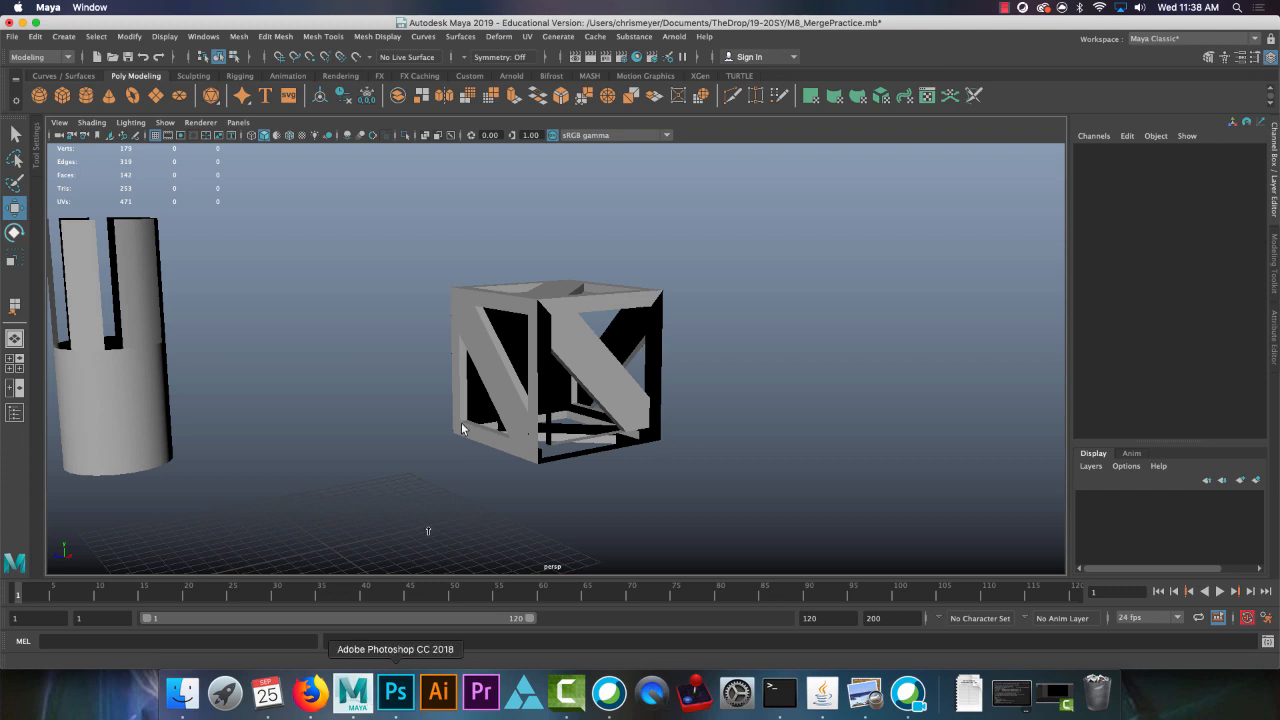
click(97, 56)
click(635, 350)
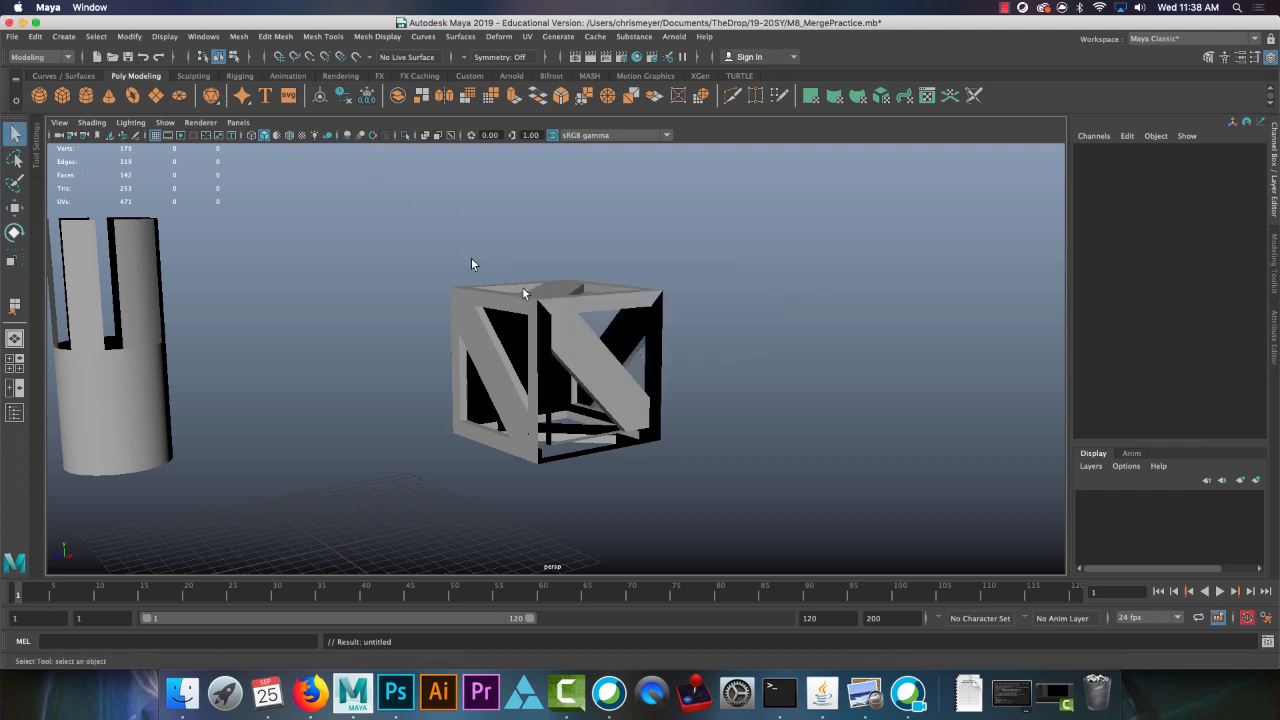
Step: Create a polygon cylinder and set its Subdivisions Height to 2
click(107, 97)
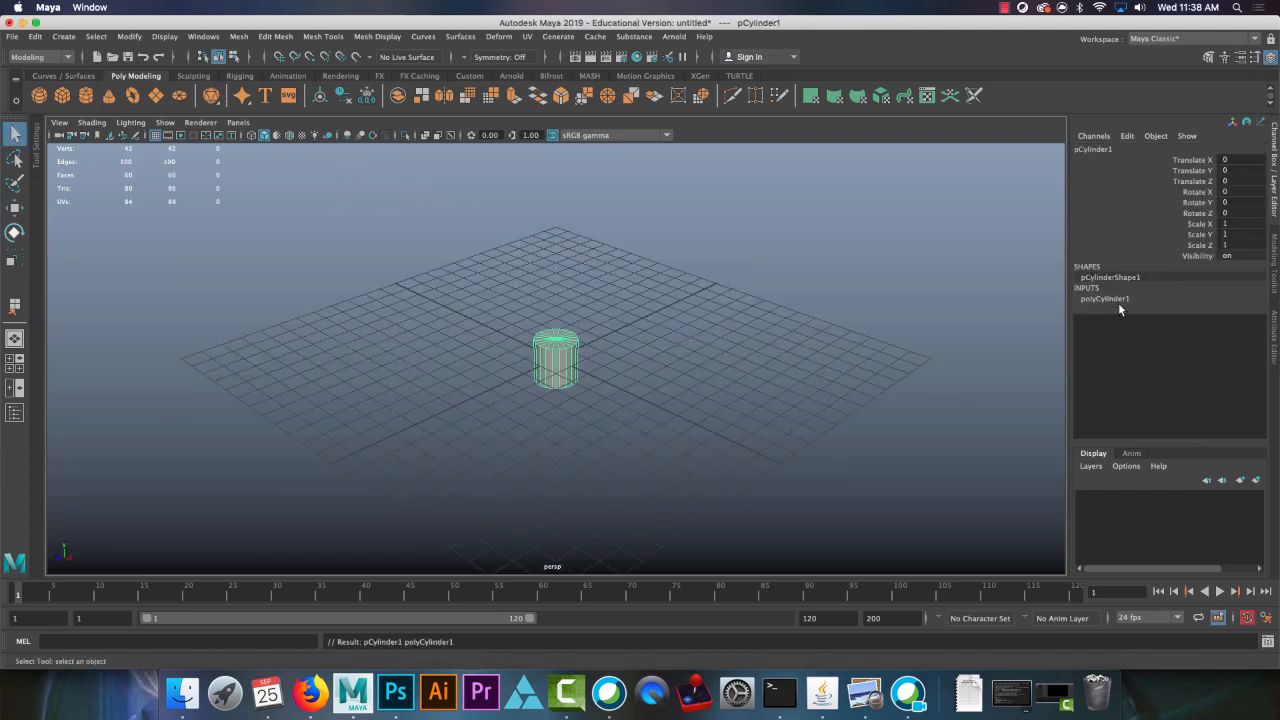
click(1105, 298)
double_click(1239, 342)
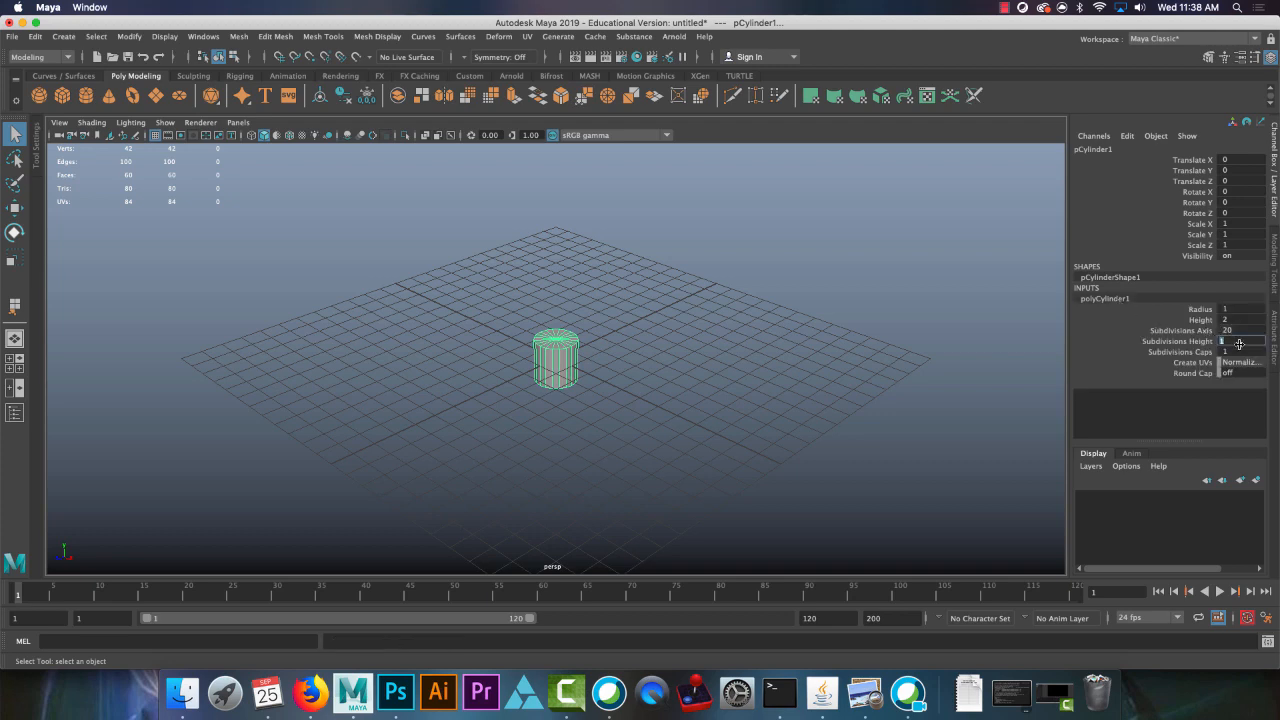
text(2)
key(Return)
Step: Select the horizontal edge loop around the cylinder's middle and remove only its edges with a plain delete
scroll(729, 380, up, 5)
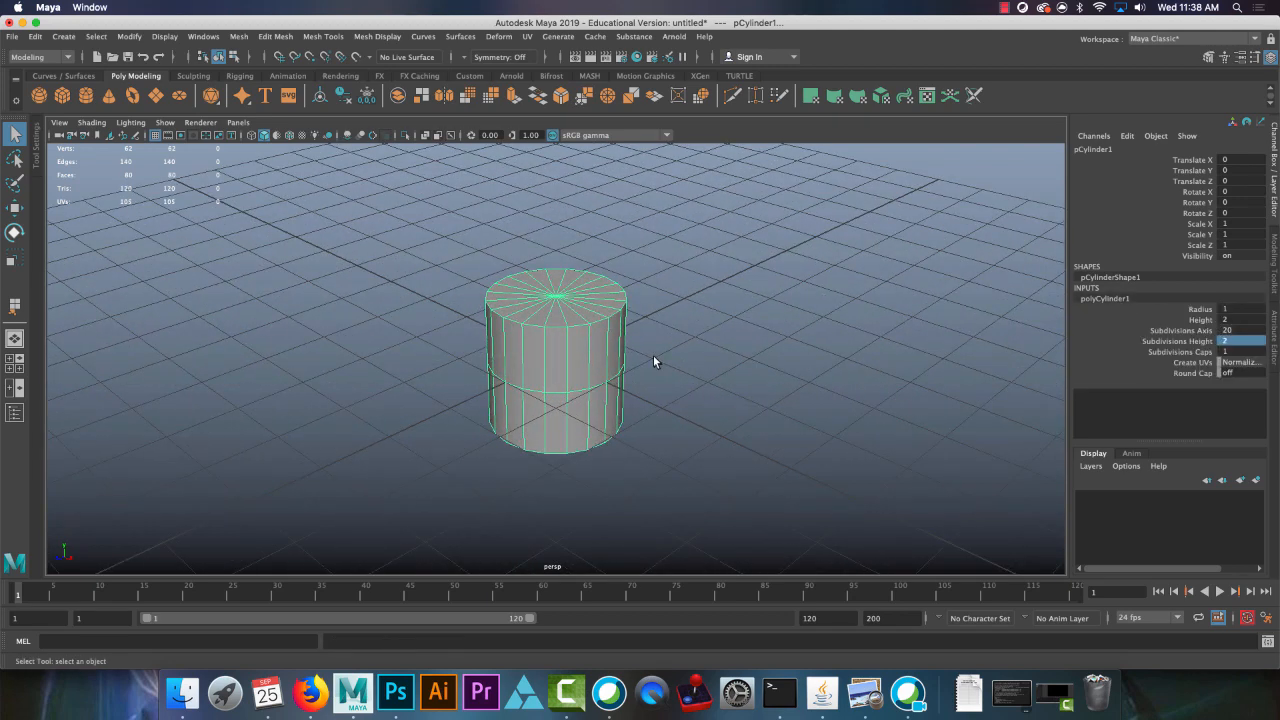
alt+right_drag(655, 362, 885, 424)
alt+drag(735, 432, 694, 363)
alt+right_drag(694, 363, 865, 446)
alt+drag(654, 383, 610, 383)
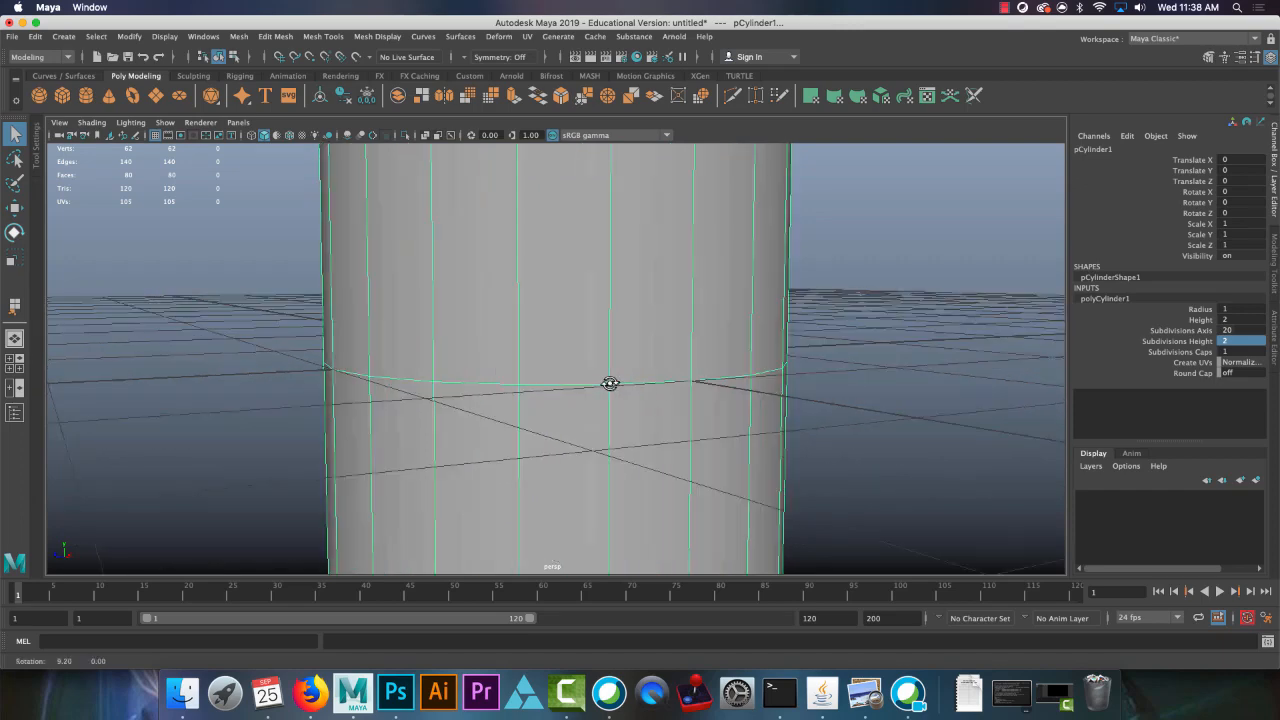
right_drag(610, 383, 589, 338)
double_click(608, 375)
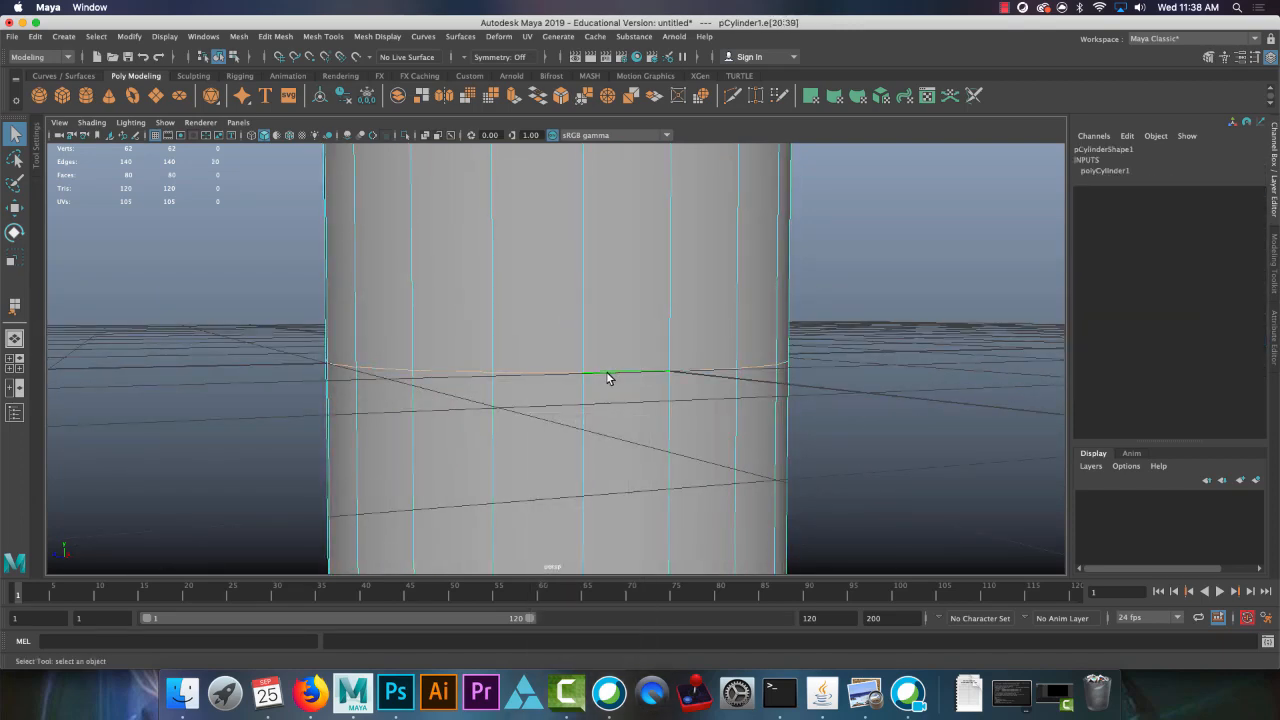
alt+drag(608, 377, 669, 372)
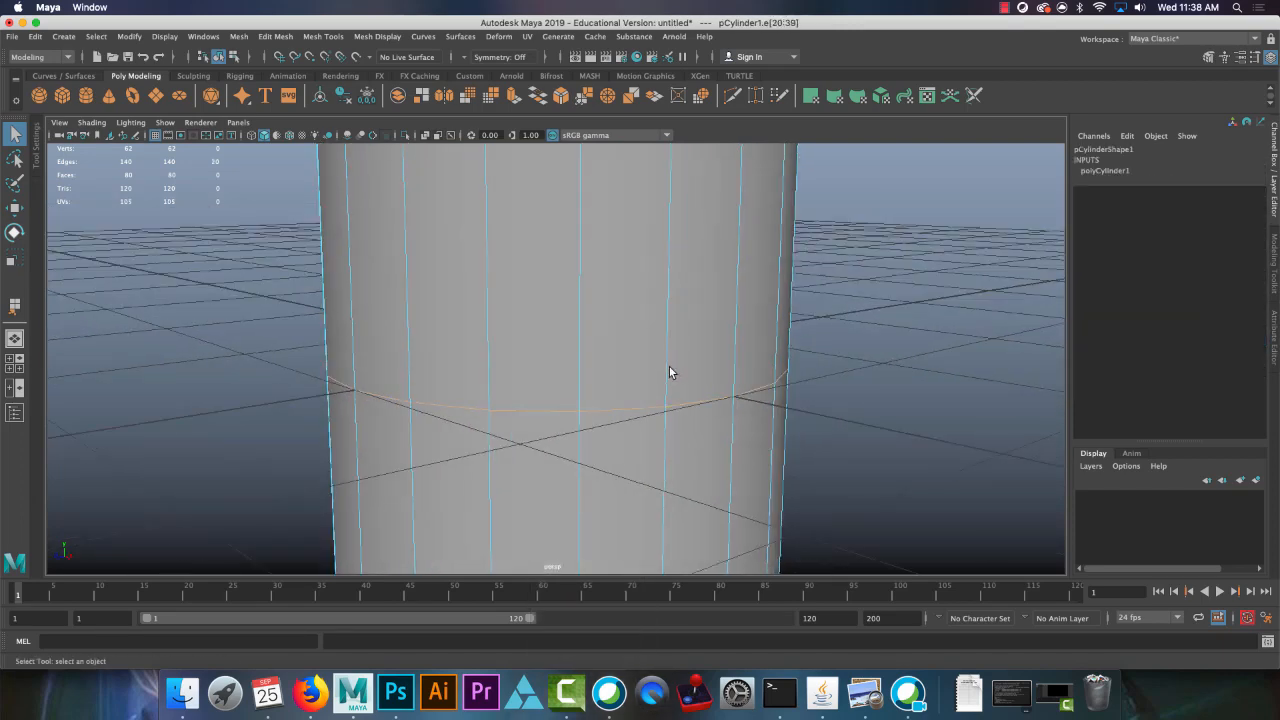
key(Delete)
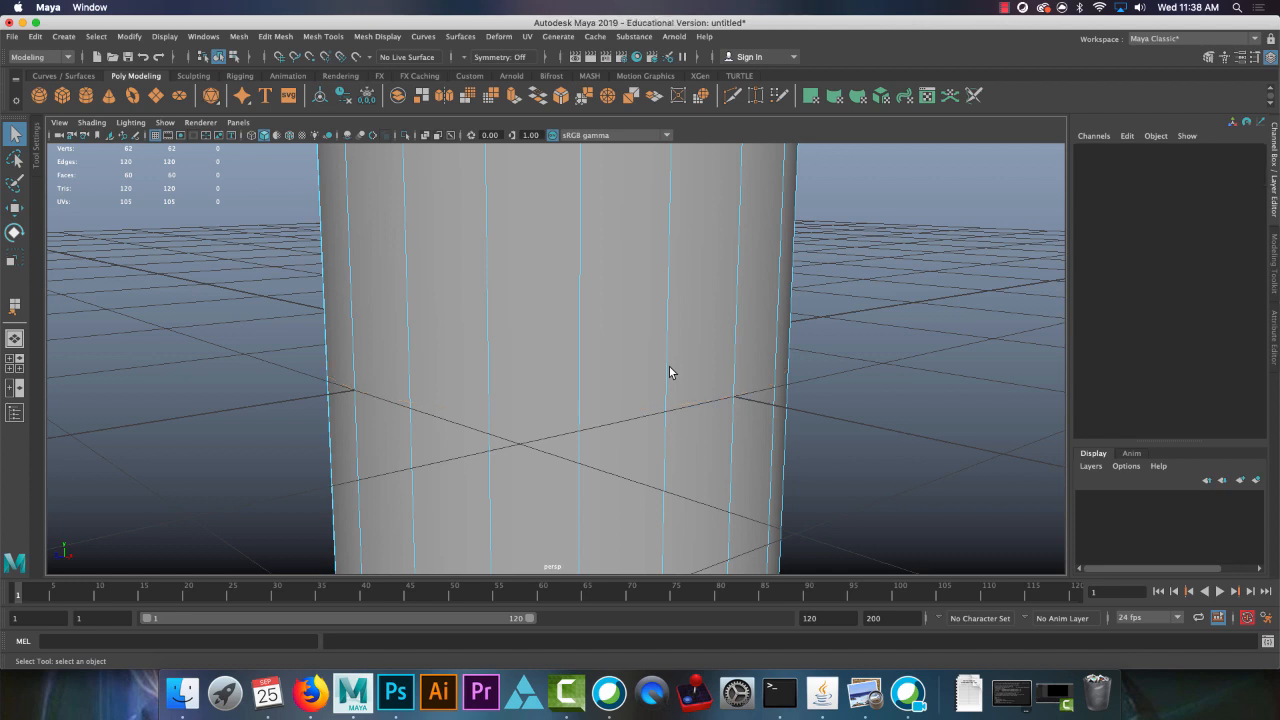
Step: Examine the vertices along the former middle loop by selecting several of them, and check the side faces
right_drag(505, 290, 583, 287)
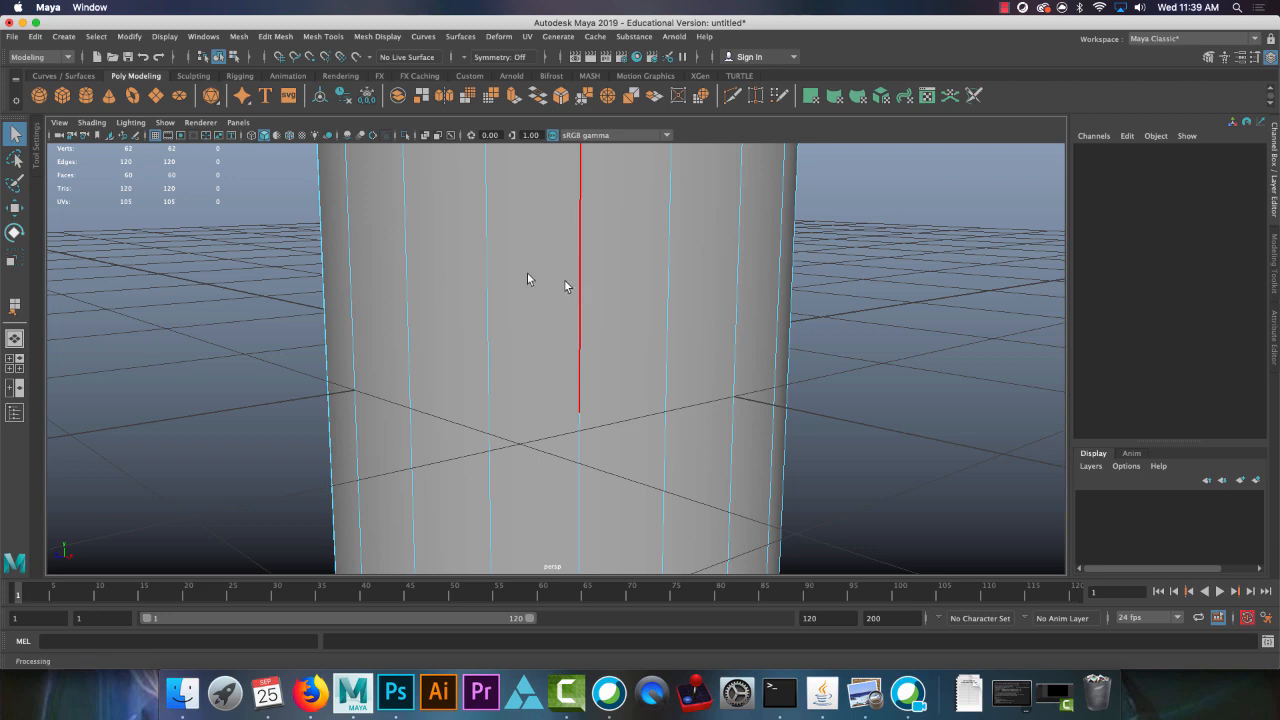
right_drag(623, 270, 340, 256)
click(495, 409)
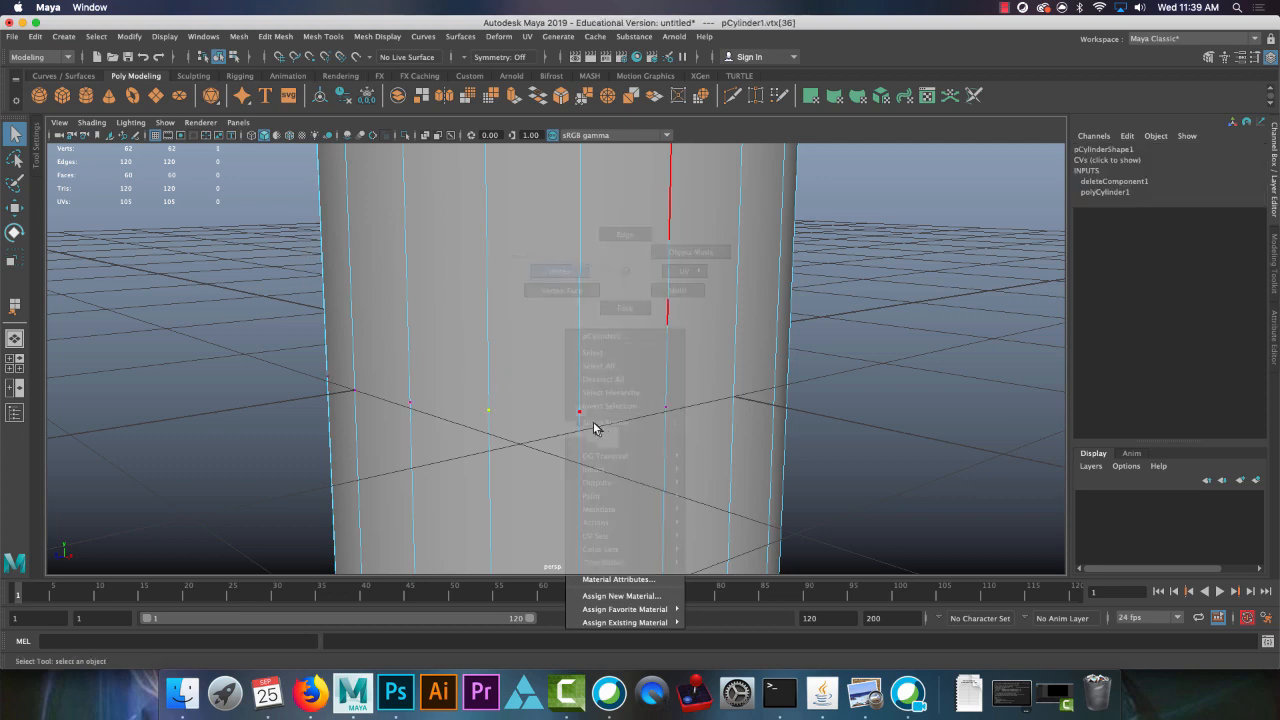
click(585, 417)
click(665, 417)
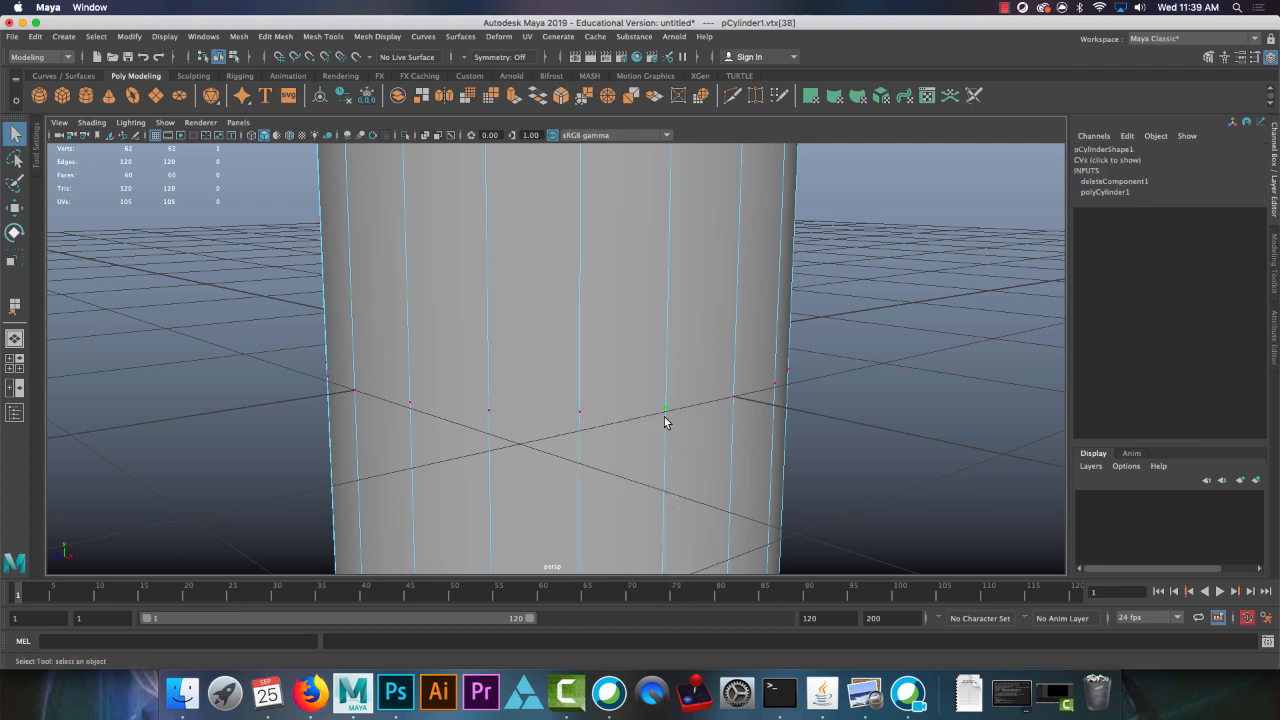
click(580, 414)
click(489, 412)
key(a)
right_drag(485, 259, 493, 298)
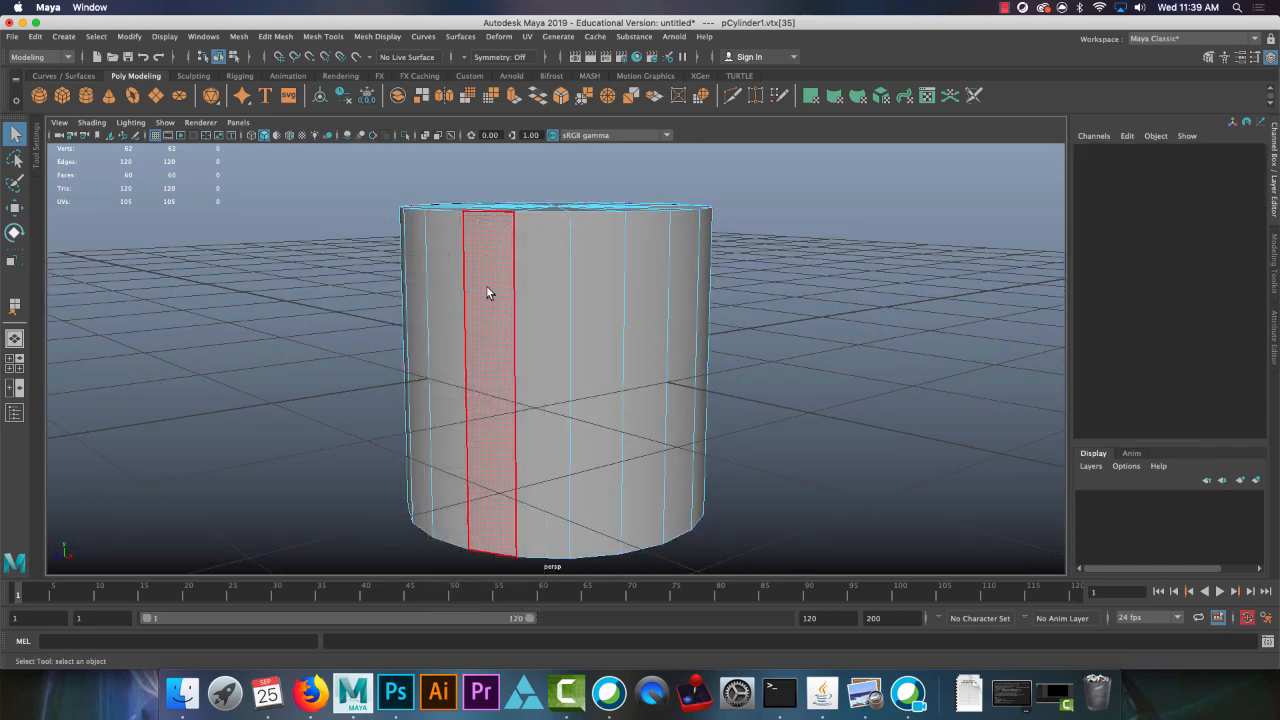
Step: Undo back through the edge loop deletion and delete the same middle edge loop again
key(ctrl+z)
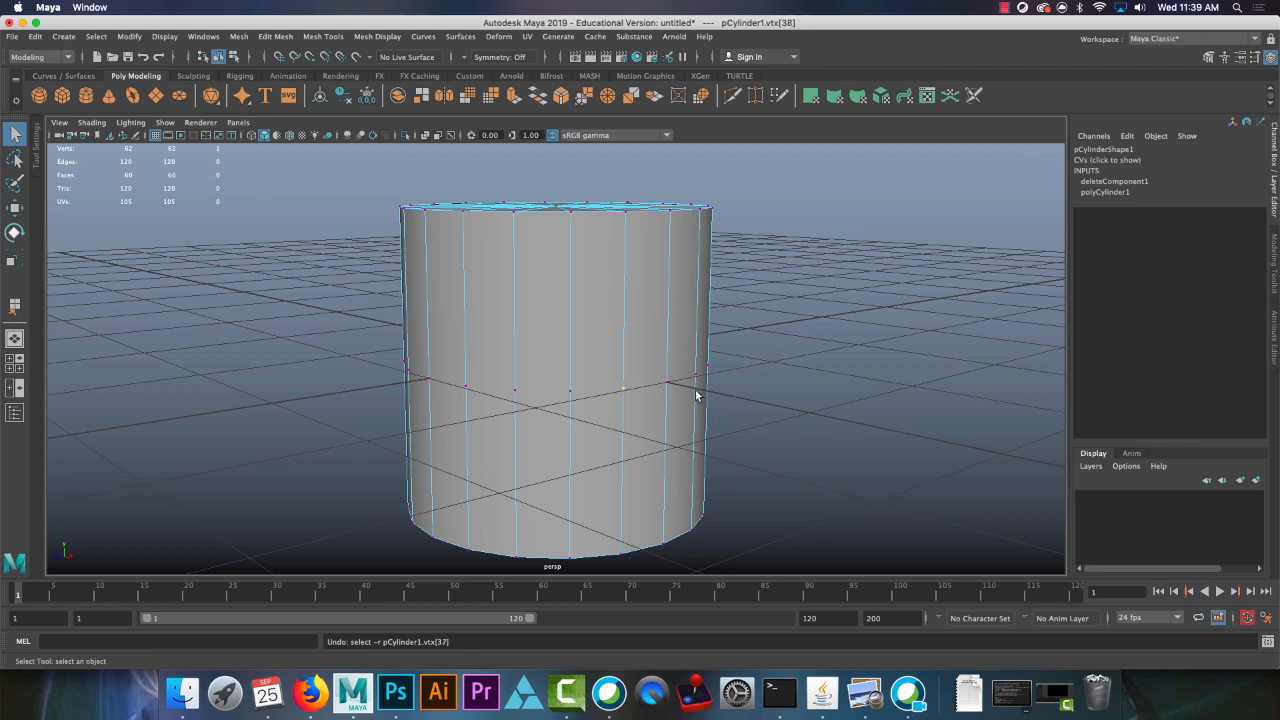
key(ctrl+z)
key(ctrl+z)
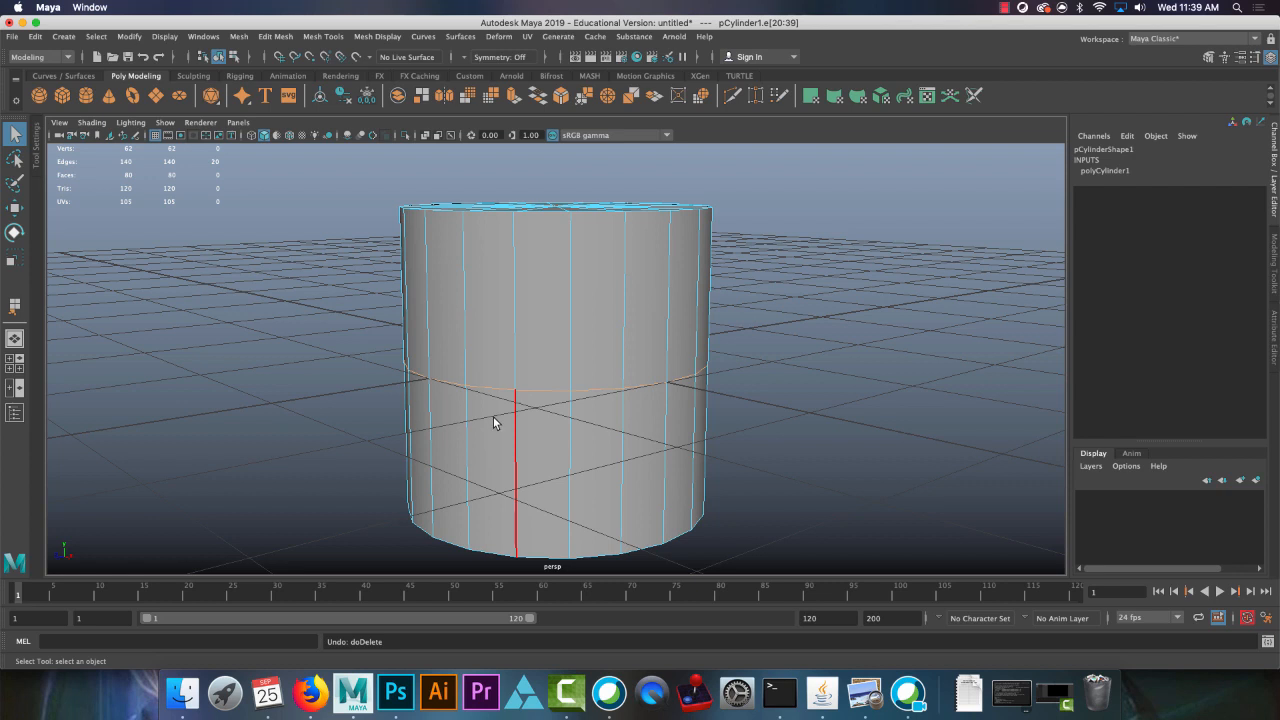
key(Delete)
Step: Examine how the cylinder's vertical side edges are divided and inspect the vertices around its middle
right_drag(502, 344, 503, 278)
click(496, 339)
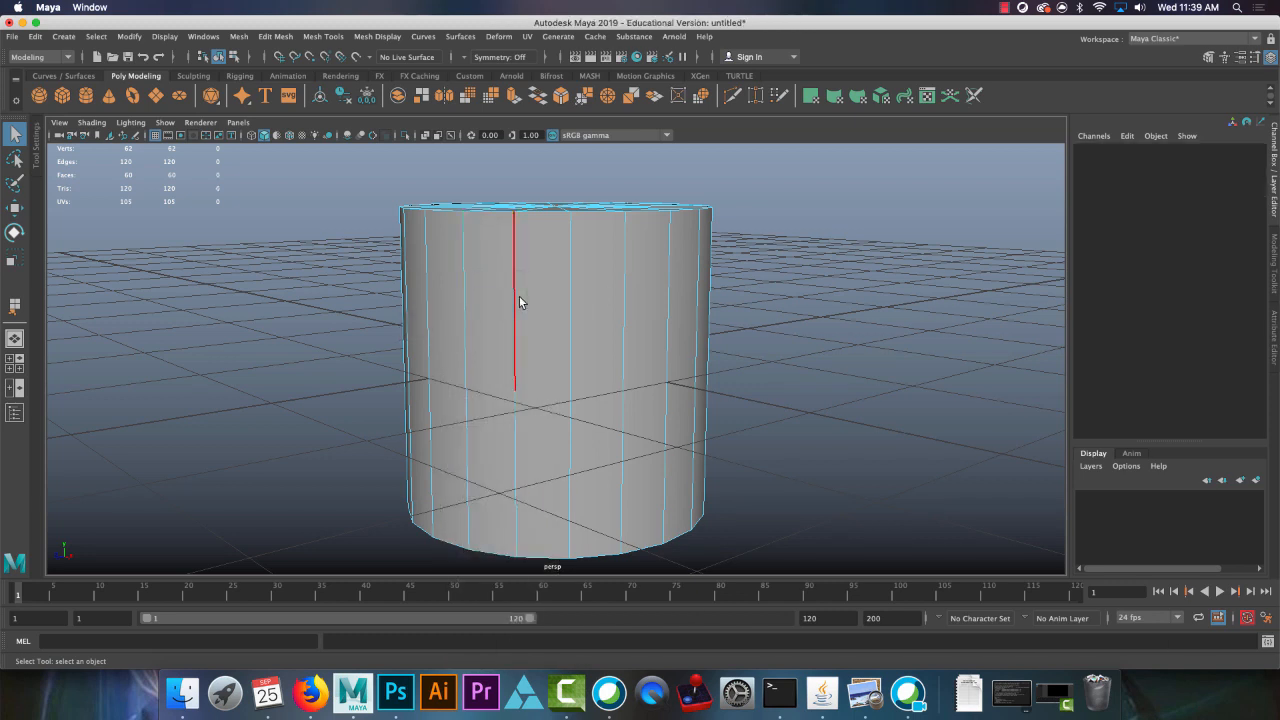
click(519, 296)
click(466, 300)
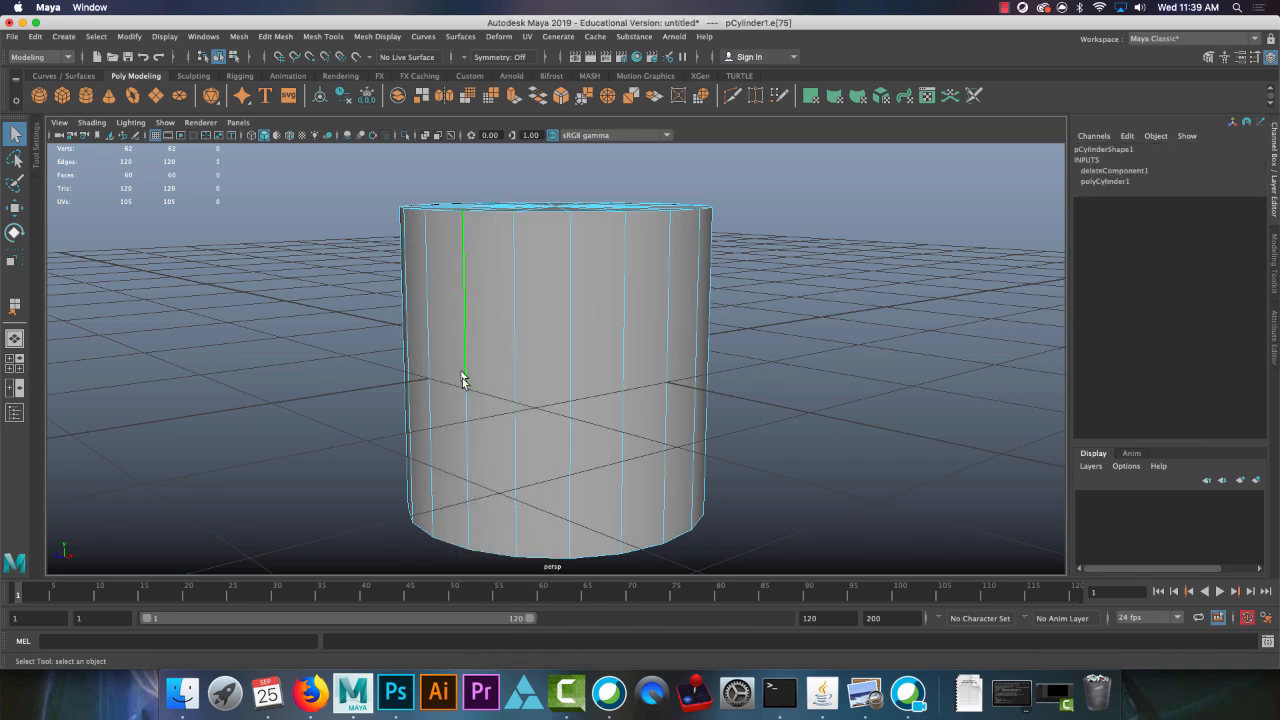
click(518, 472)
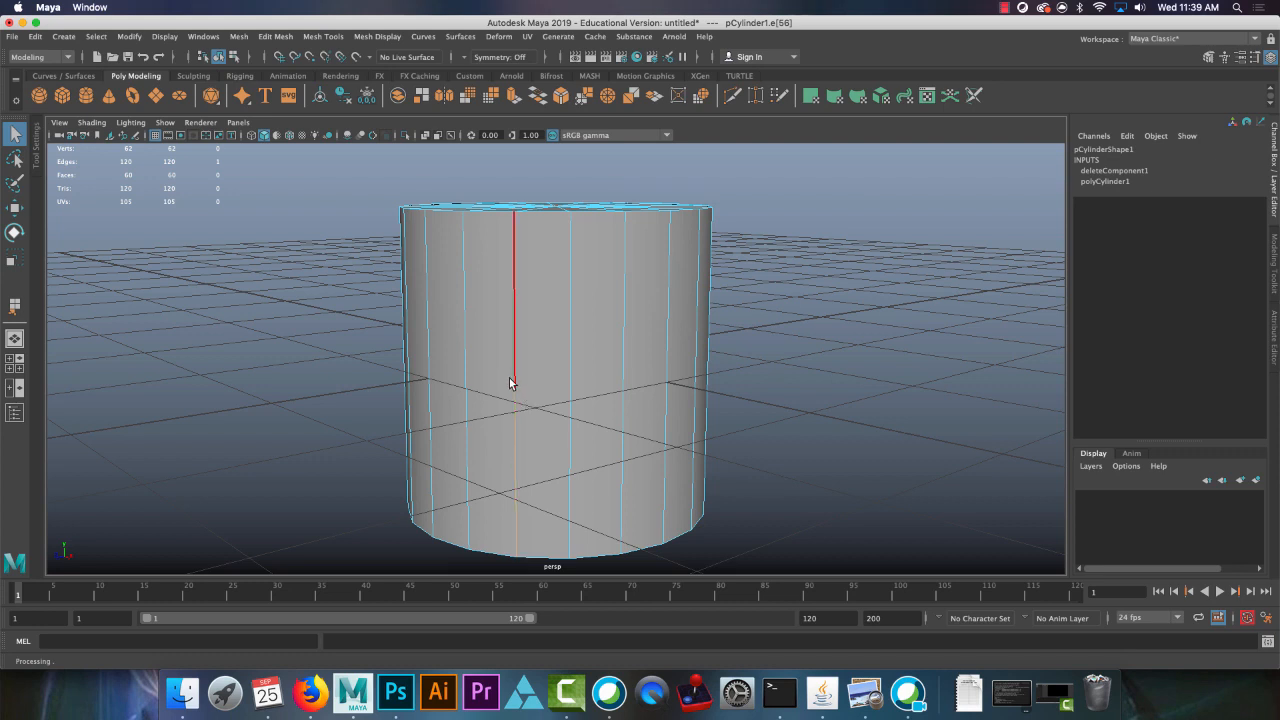
right_drag(511, 355, 406, 369)
scroll(552, 374, up, 8)
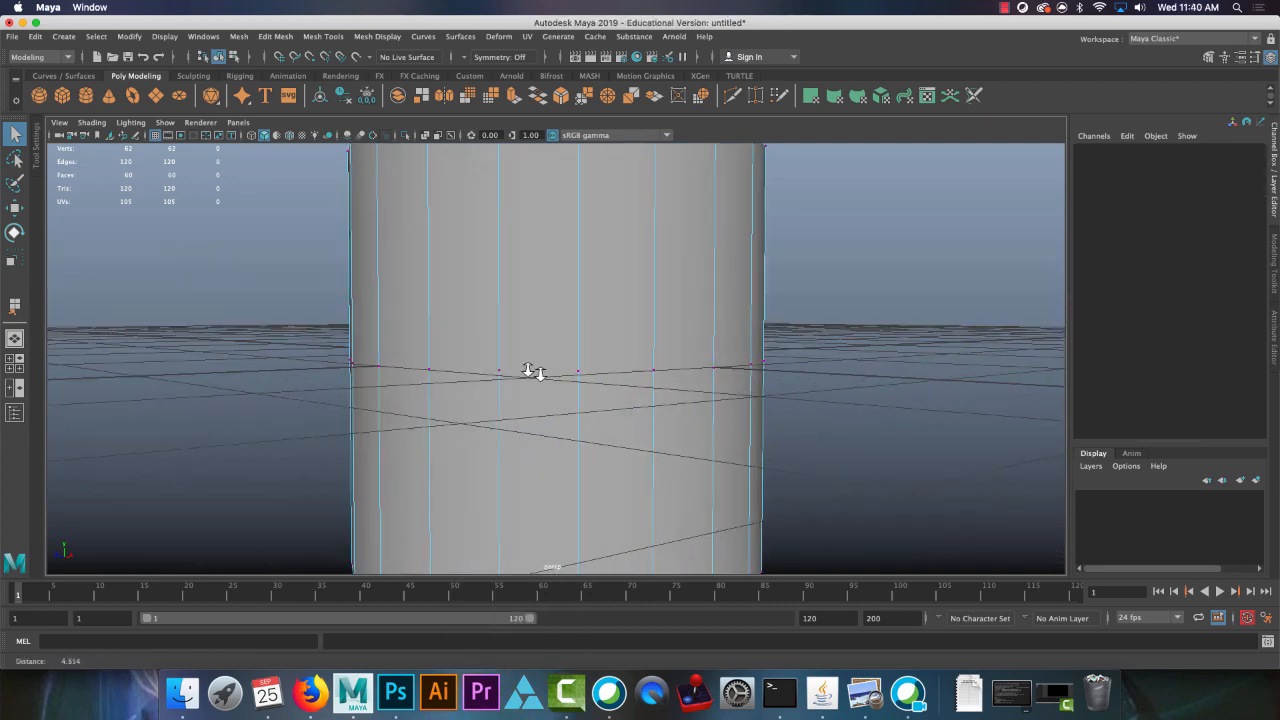
scroll(533, 371, down, 6)
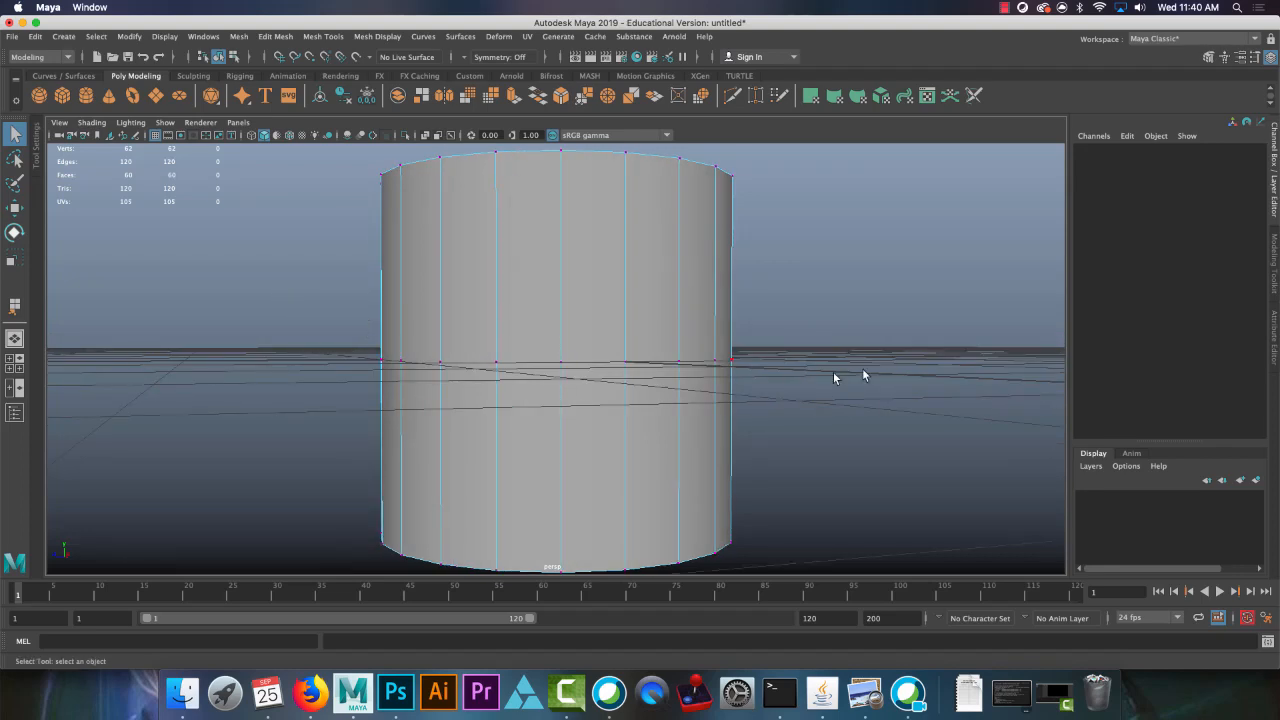
alt+drag(560, 364, 568, 338)
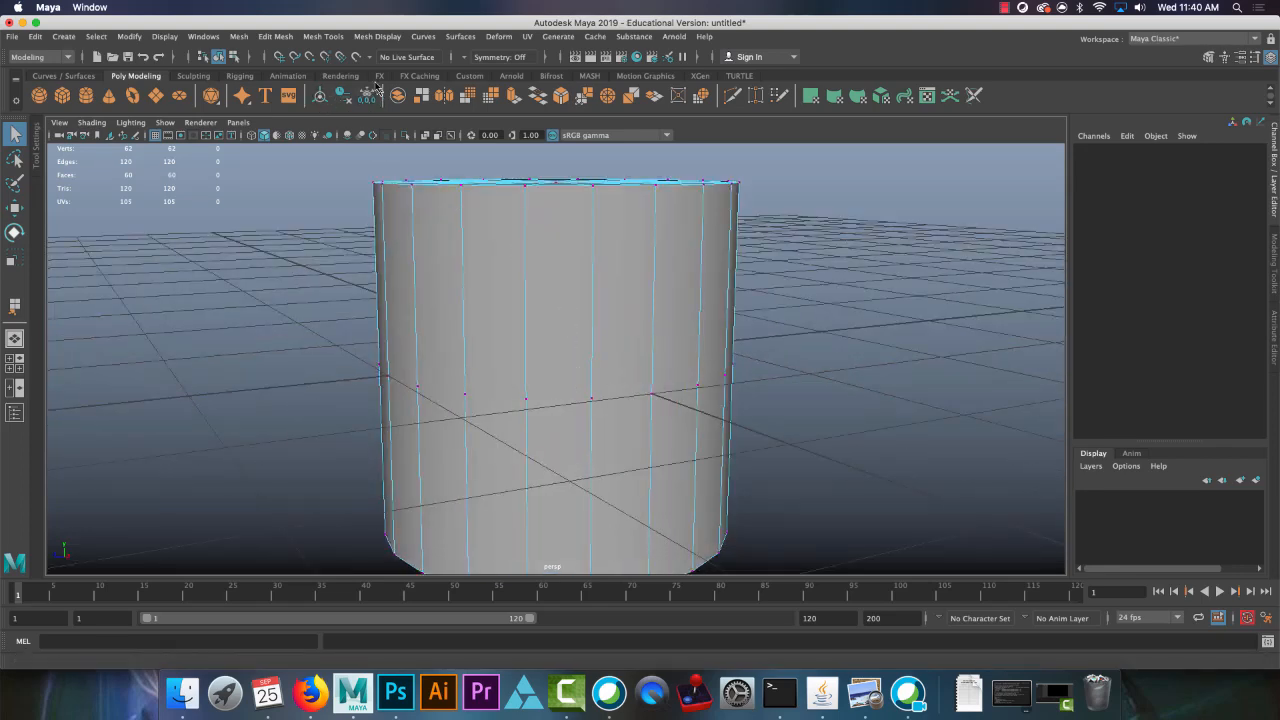
Step: Try to insert an edge loop from a vertical edge on the cylinder's side
click(323, 36)
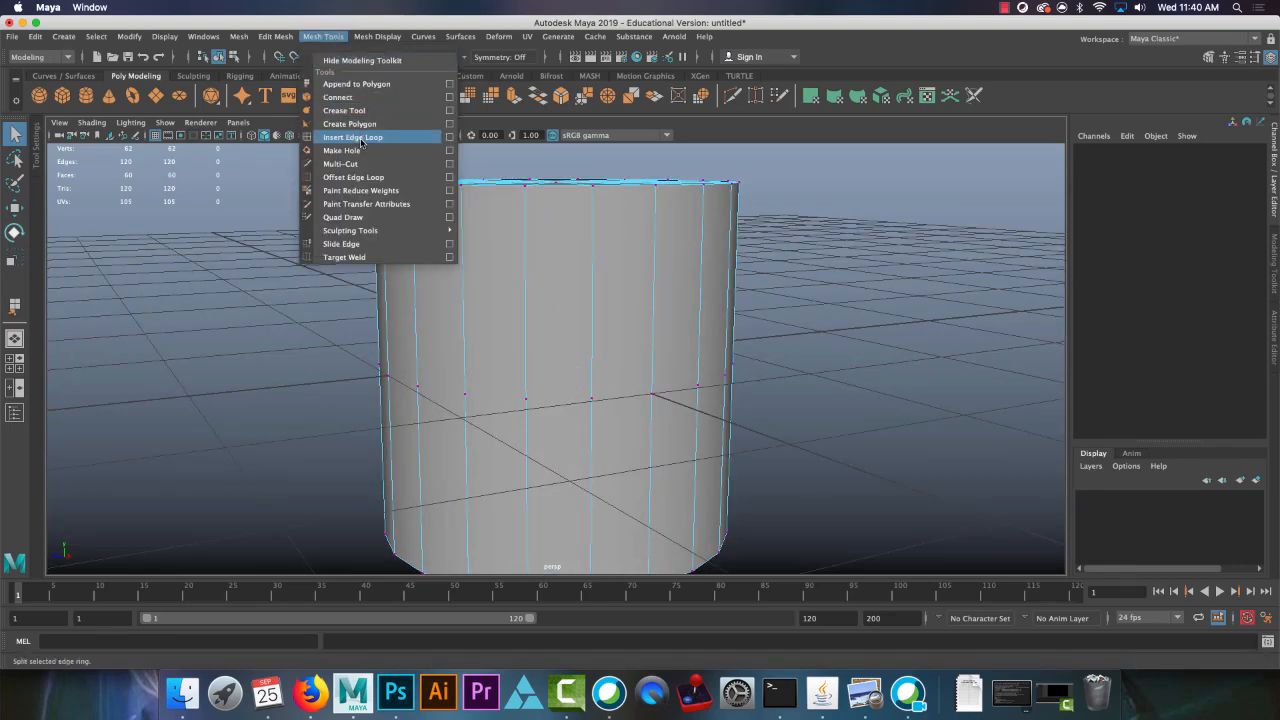
click(361, 142)
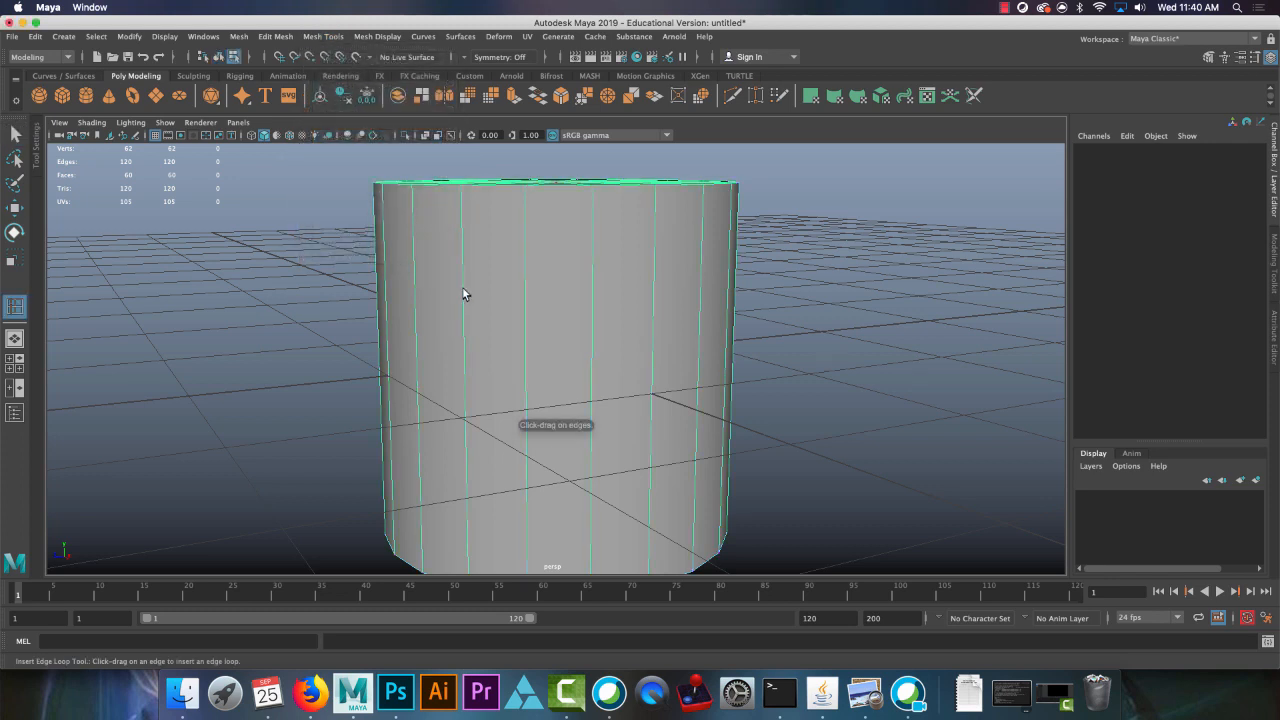
drag(462, 288, 462, 325)
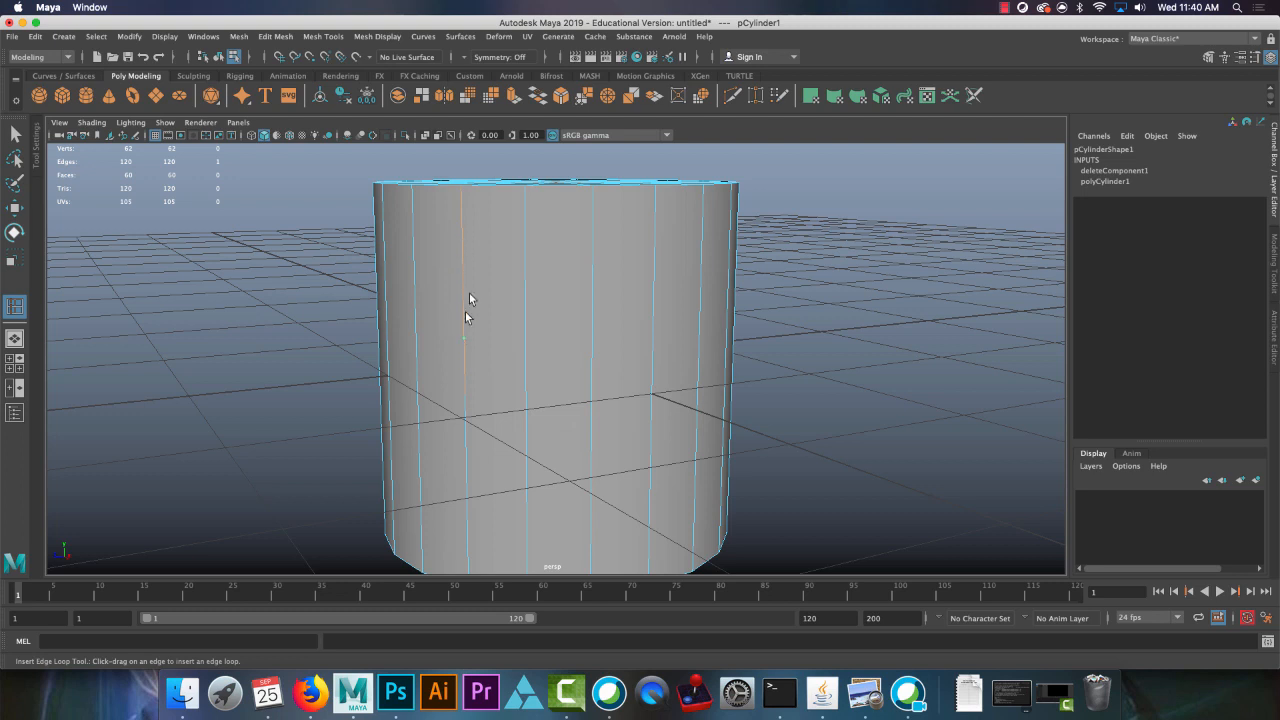
drag(460, 351, 463, 352)
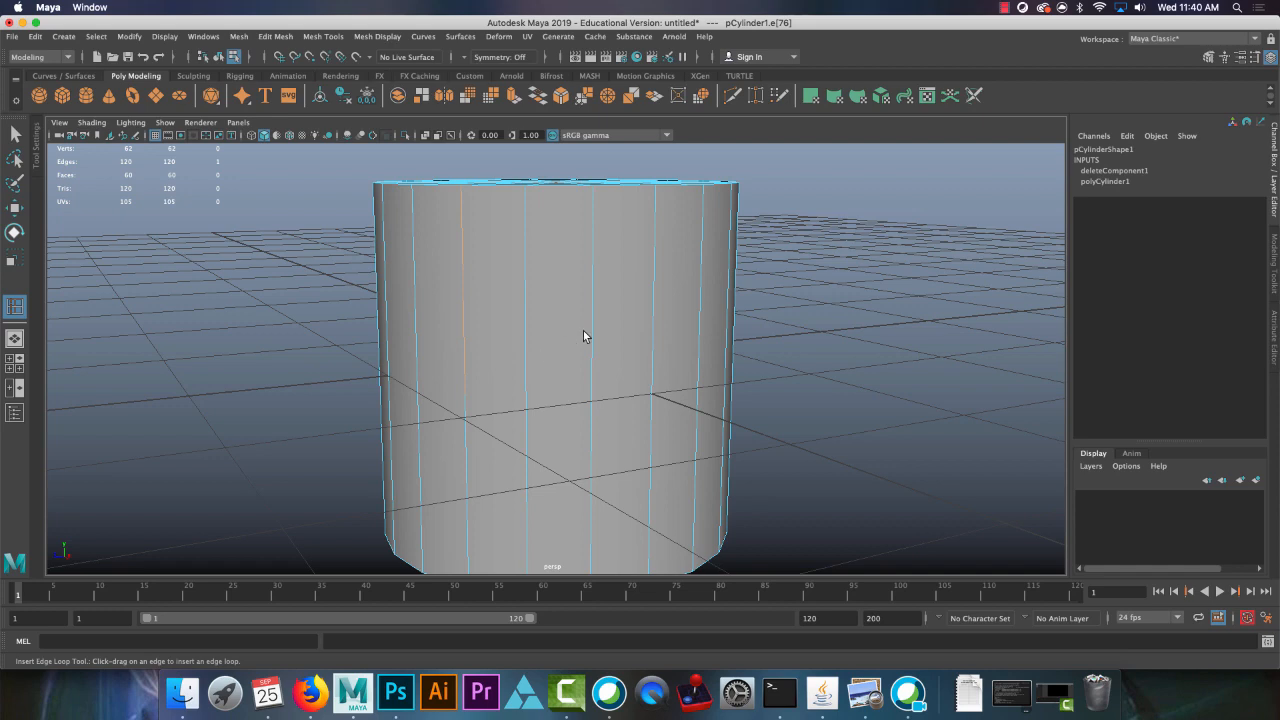
key(q)
Step: Select the ring of vertices around the cylinder's middle and delete them
right_drag(560, 331, 485, 322)
alt+drag(485, 322, 238, 296)
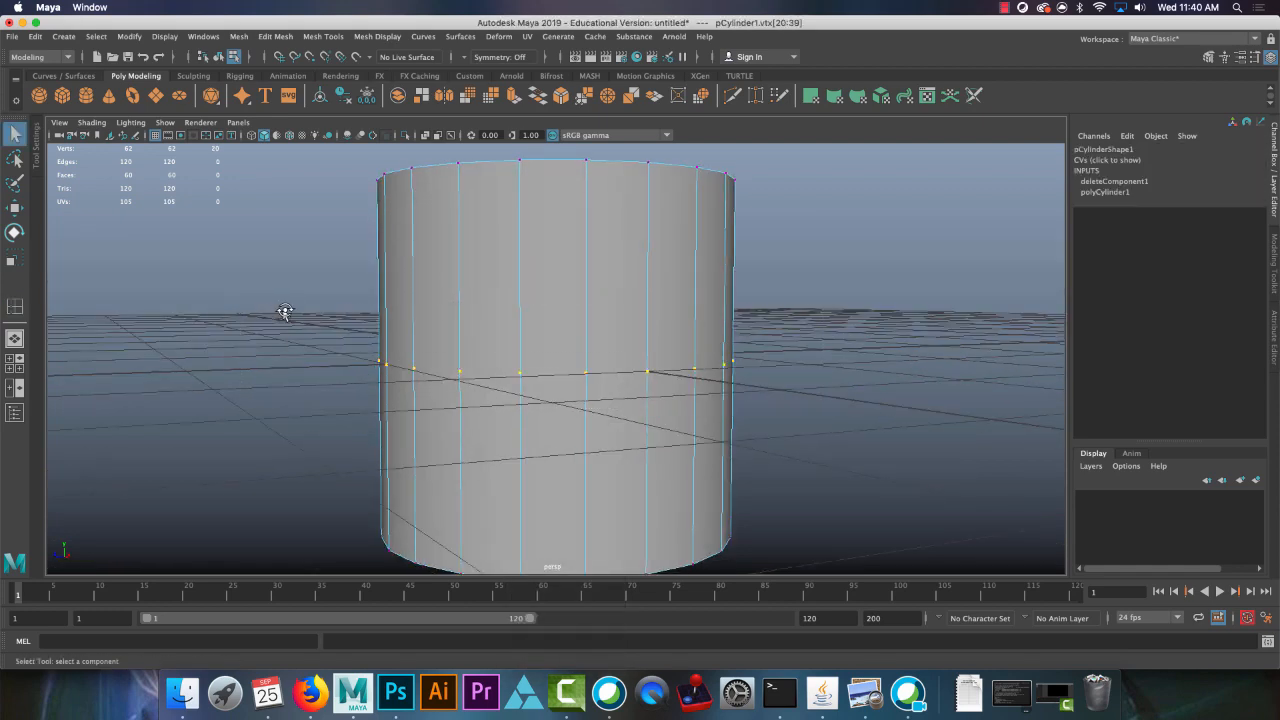
key(Delete)
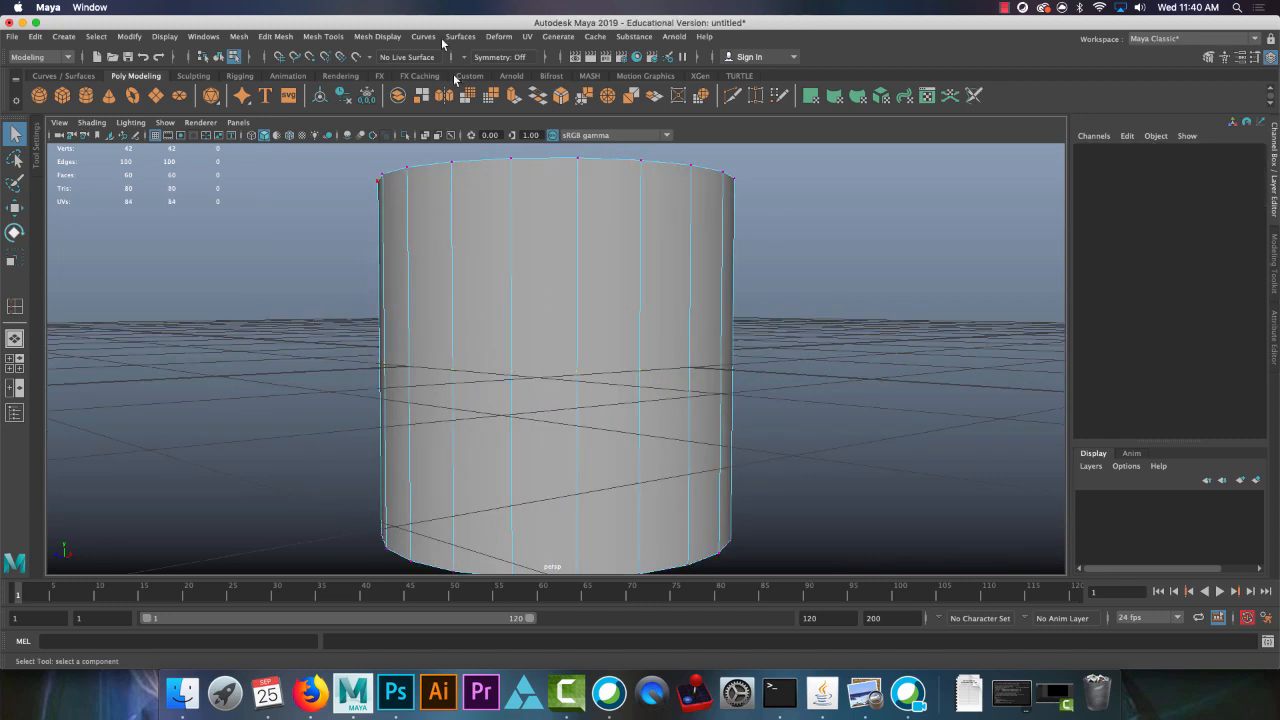
Step: Check the cleaned-up cylinder by selecting individual side faces and a full-height vertical edge
right_drag(484, 197, 500, 272)
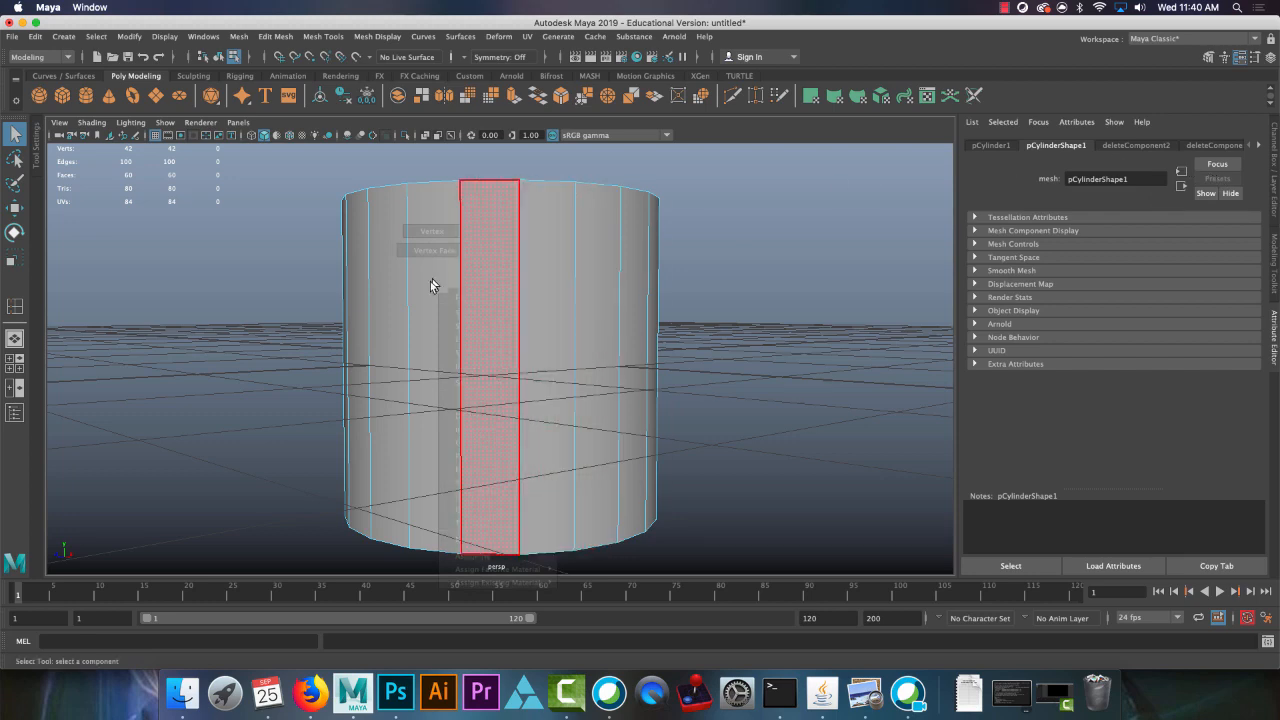
click(433, 283)
alt+drag(436, 285, 426, 332)
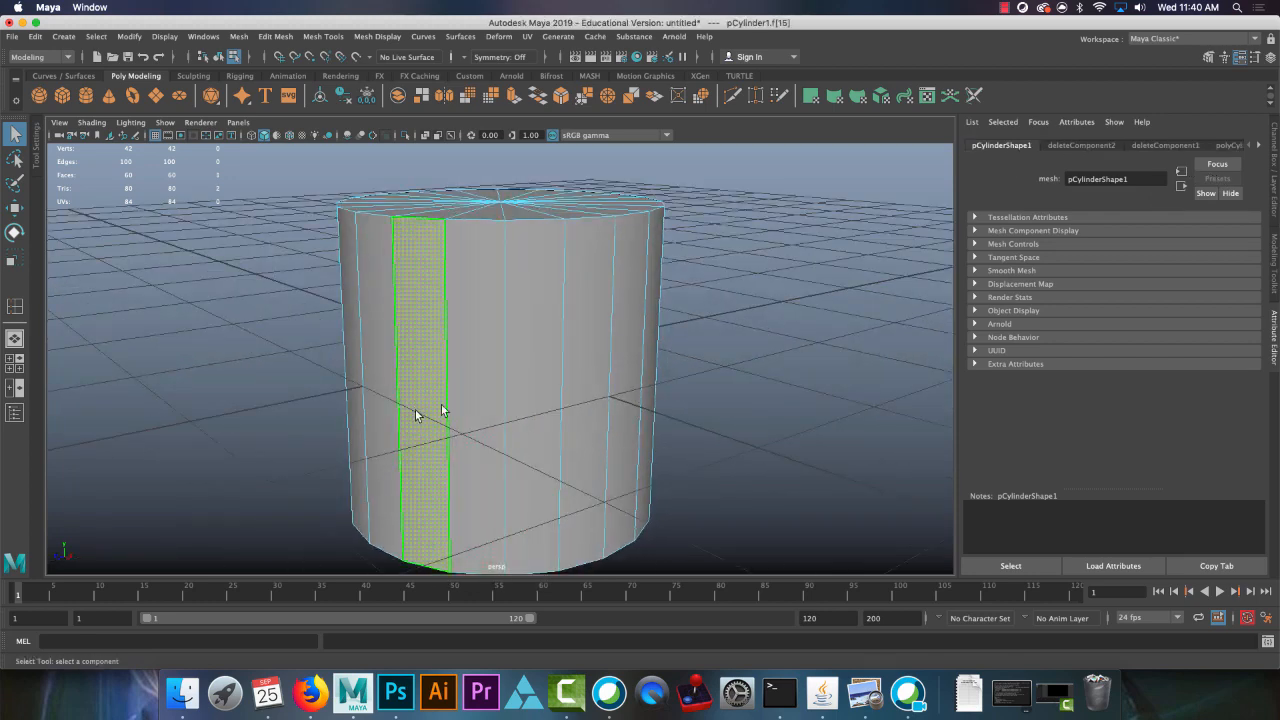
click(373, 389)
right_drag(449, 355, 427, 322)
click(446, 356)
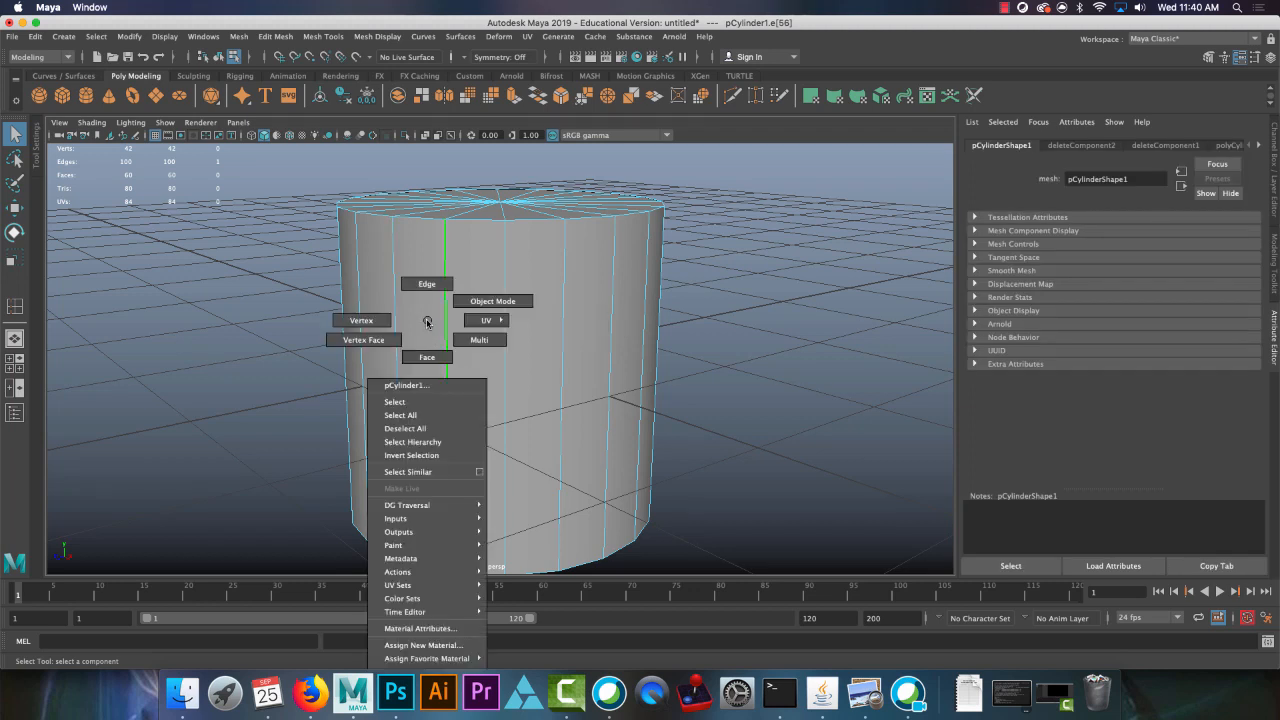
Step: Insert an edge loop around the cylinder's side, about one third of the way down from its top
click(470, 300)
click(14, 306)
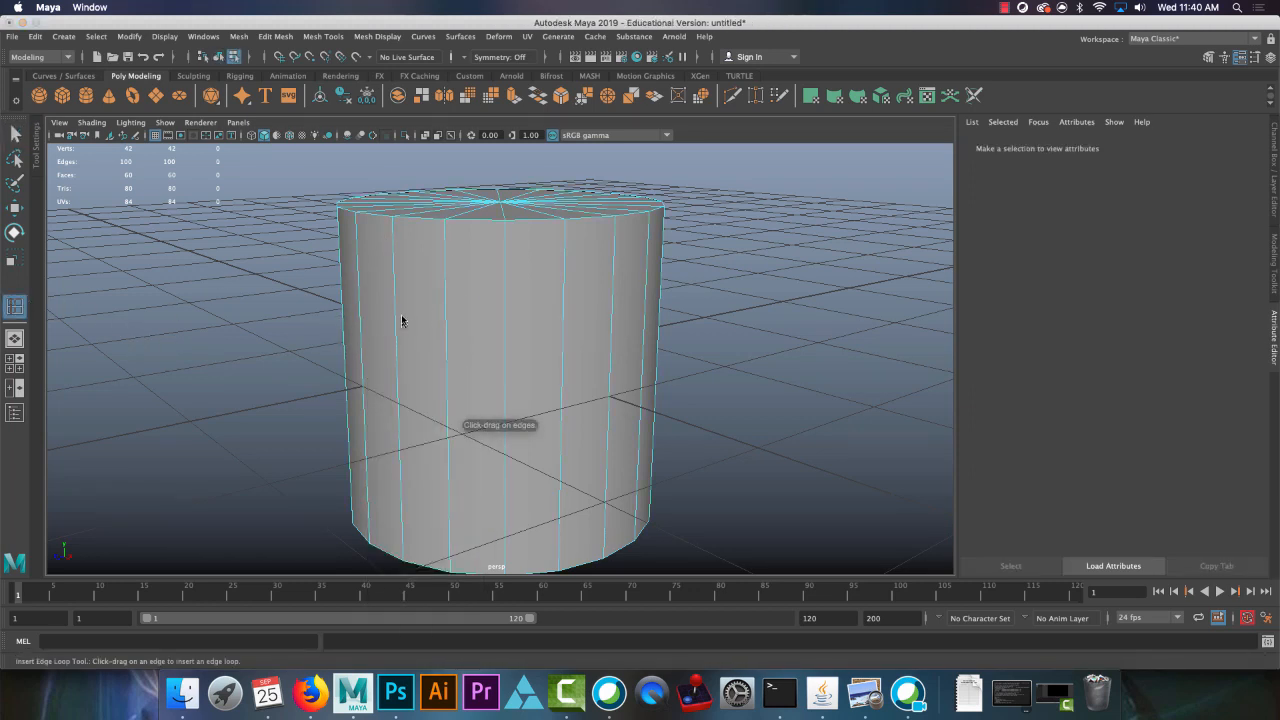
drag(446, 295, 430, 328)
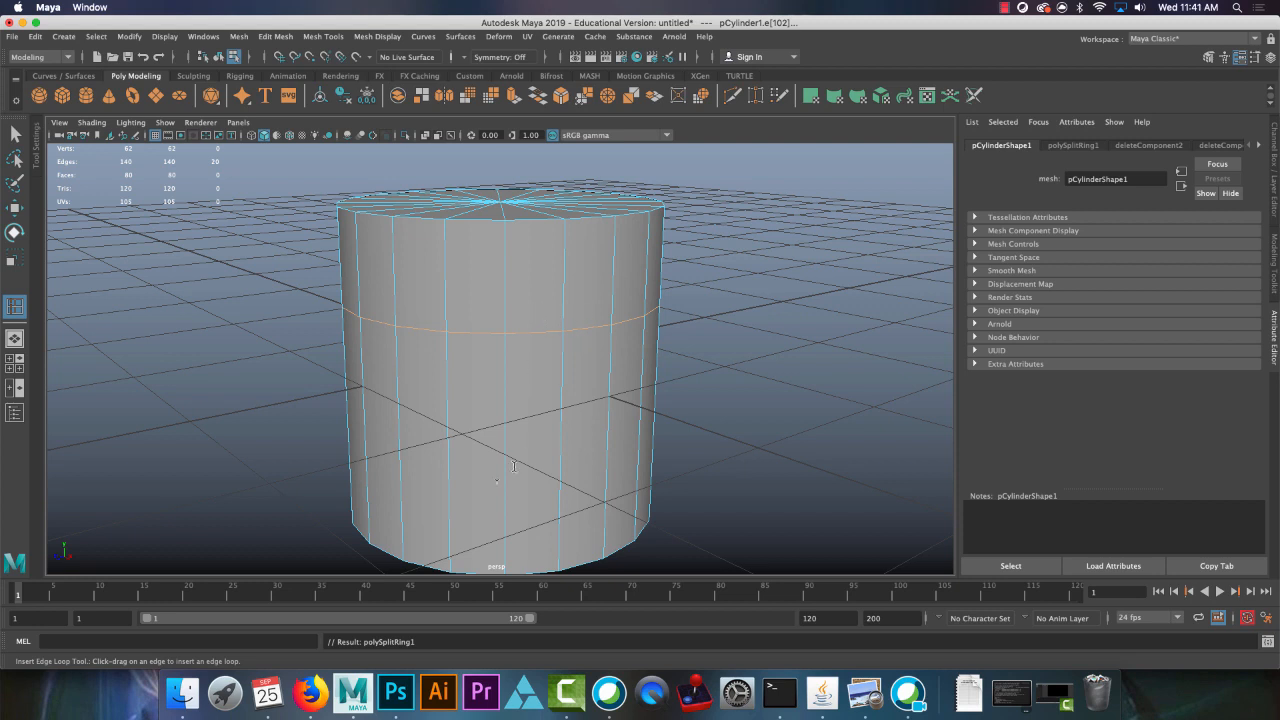
Step: Multi-Cut a four-point zigzag across neighbouring vertical edges below the cylinder's edge loop, snapping points along the edges
scroll(494, 286, up, 5)
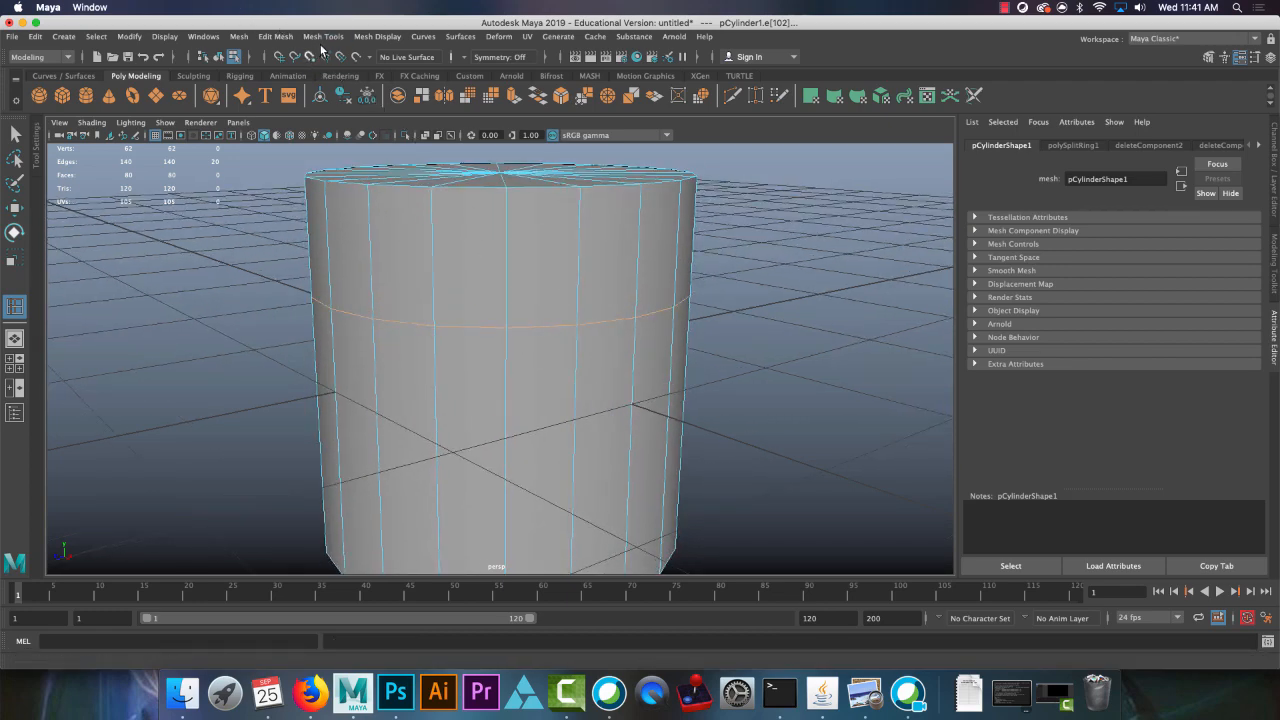
click(323, 37)
click(369, 164)
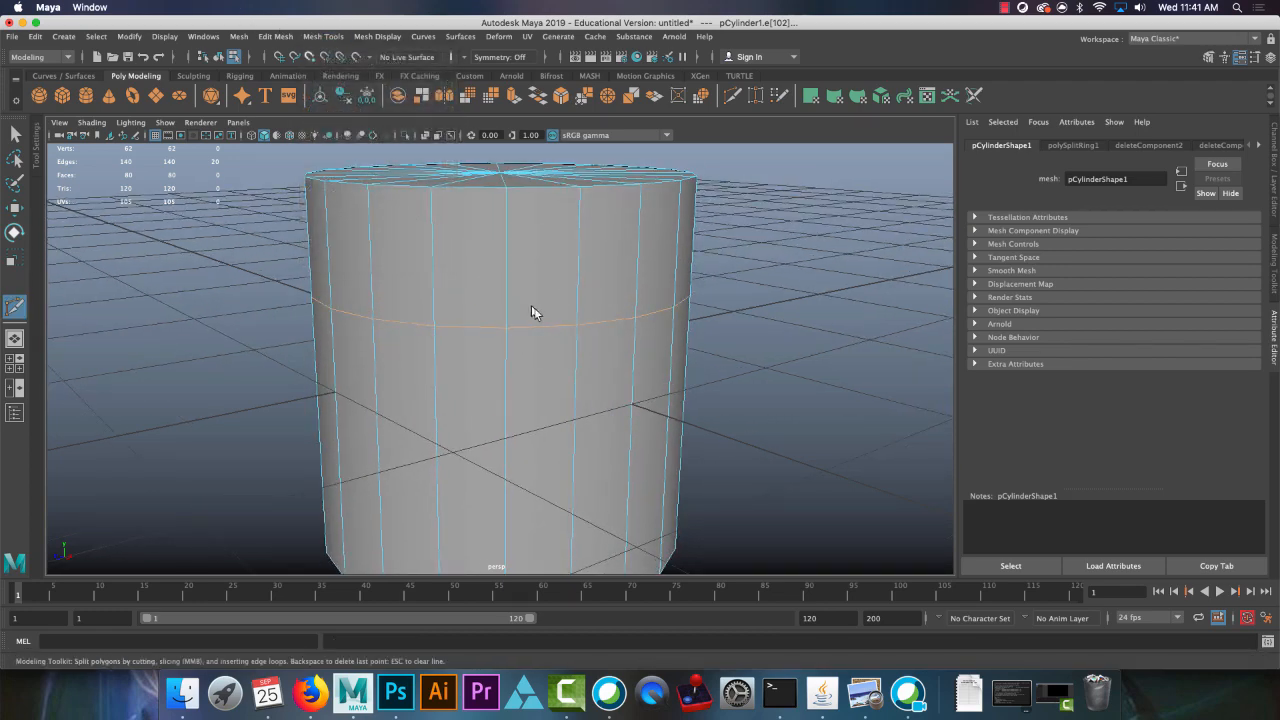
alt+drag(535, 309, 481, 318)
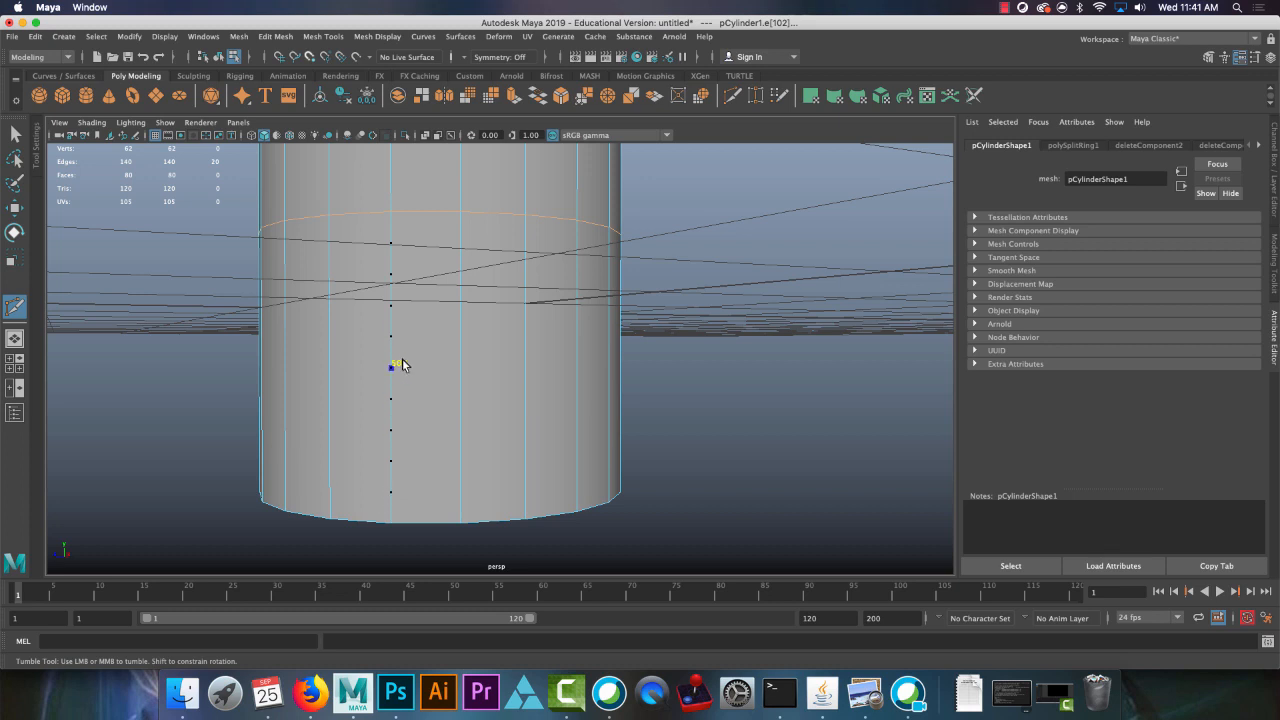
shift+click(404, 368)
alt+right_drag(450, 306, 466, 474)
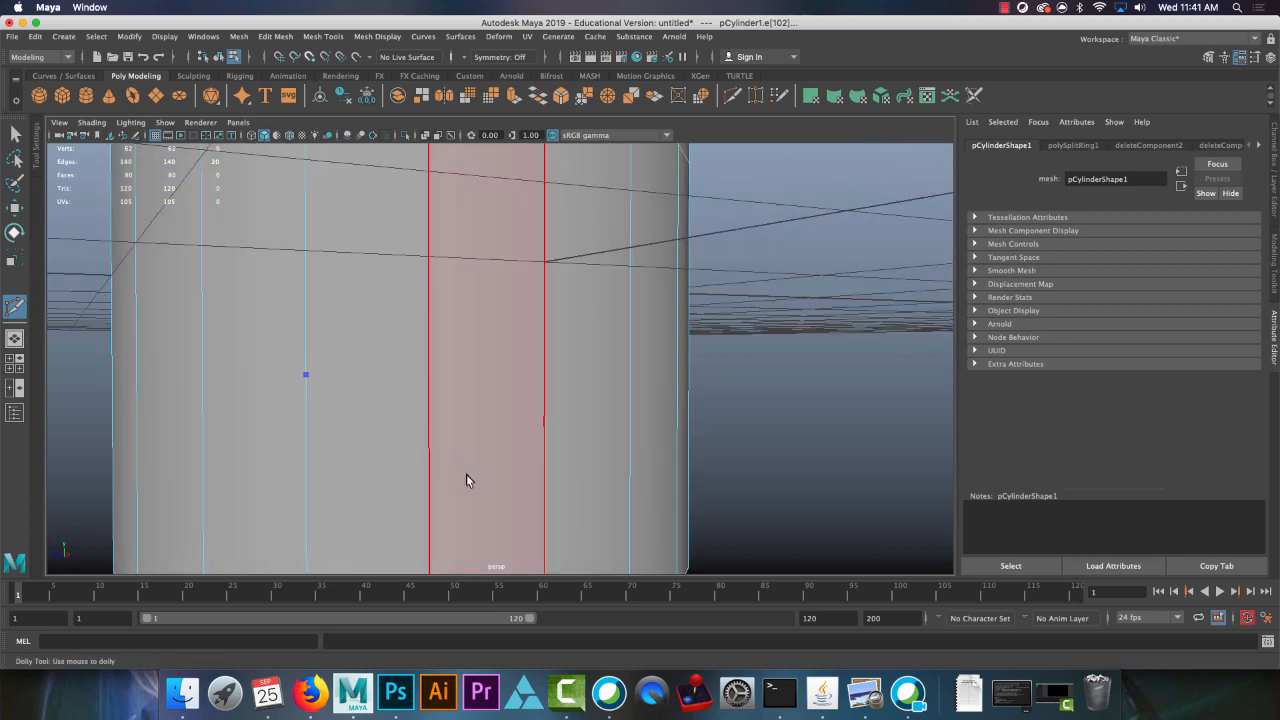
shift+click(429, 209)
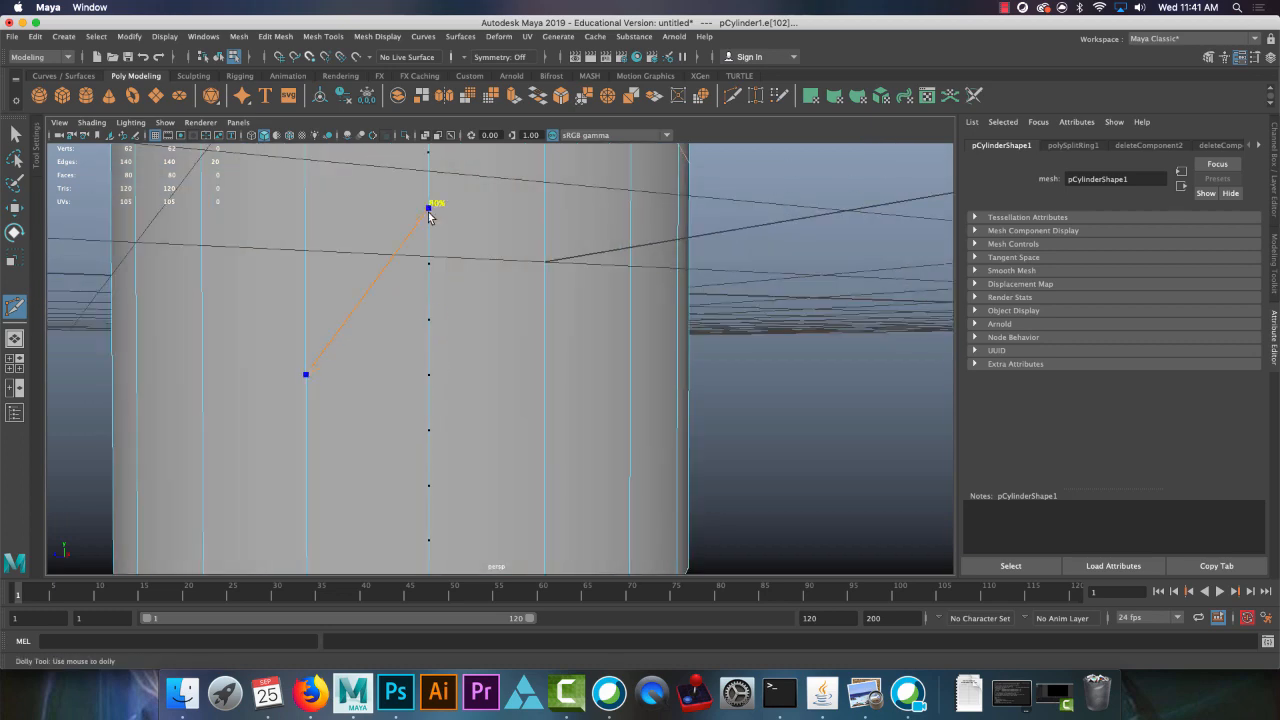
alt+drag(492, 290, 491, 318)
shift+click(485, 435)
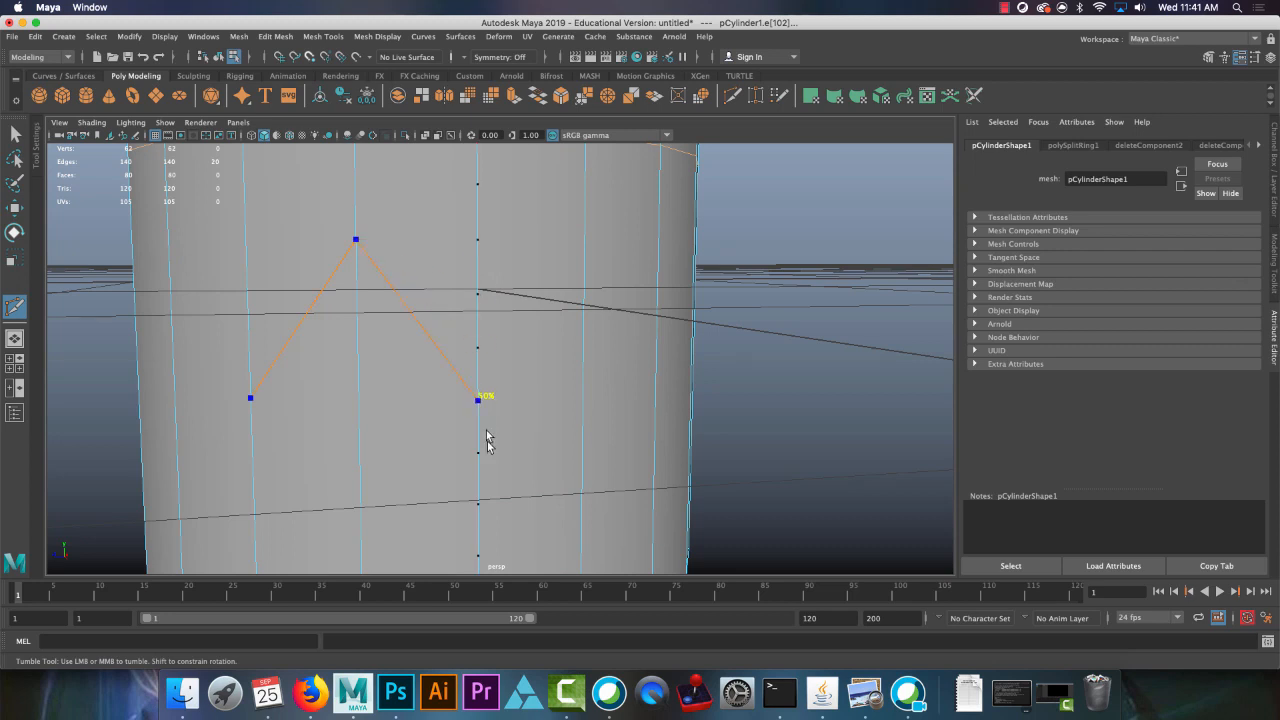
shift+drag(487, 436, 494, 560)
alt+middle_drag(532, 431, 441, 380)
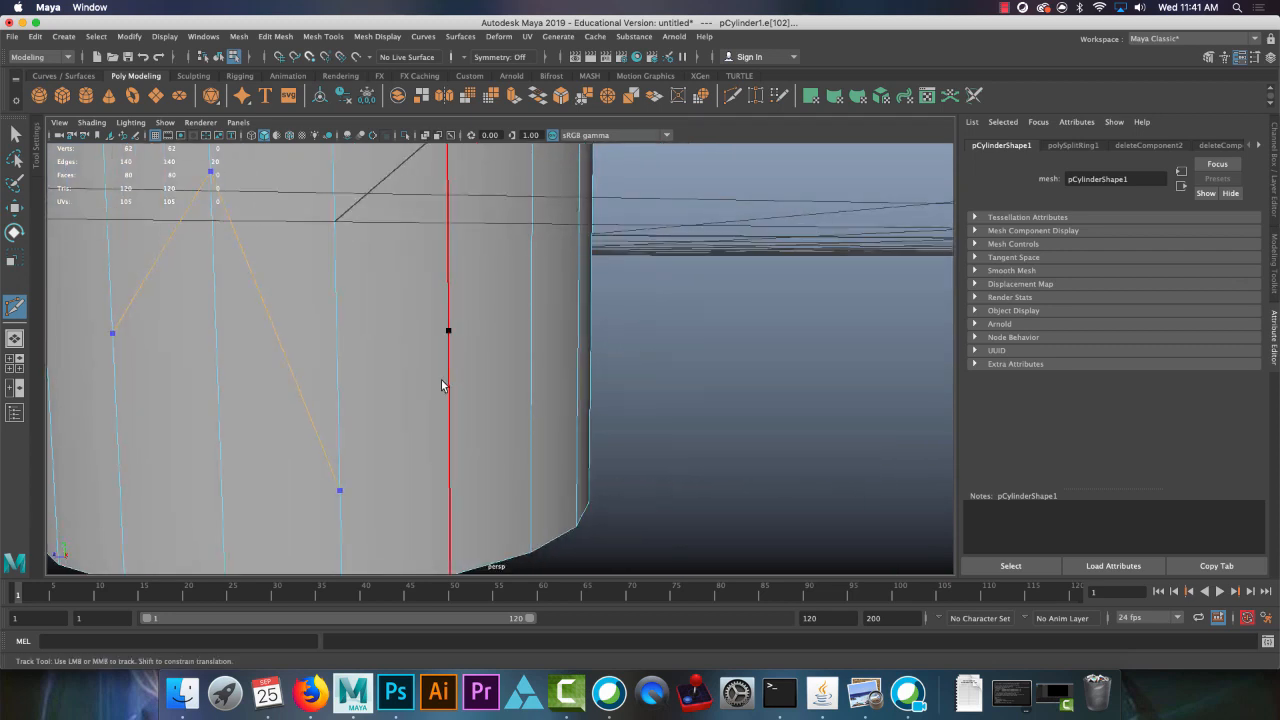
drag(448, 330, 448, 280)
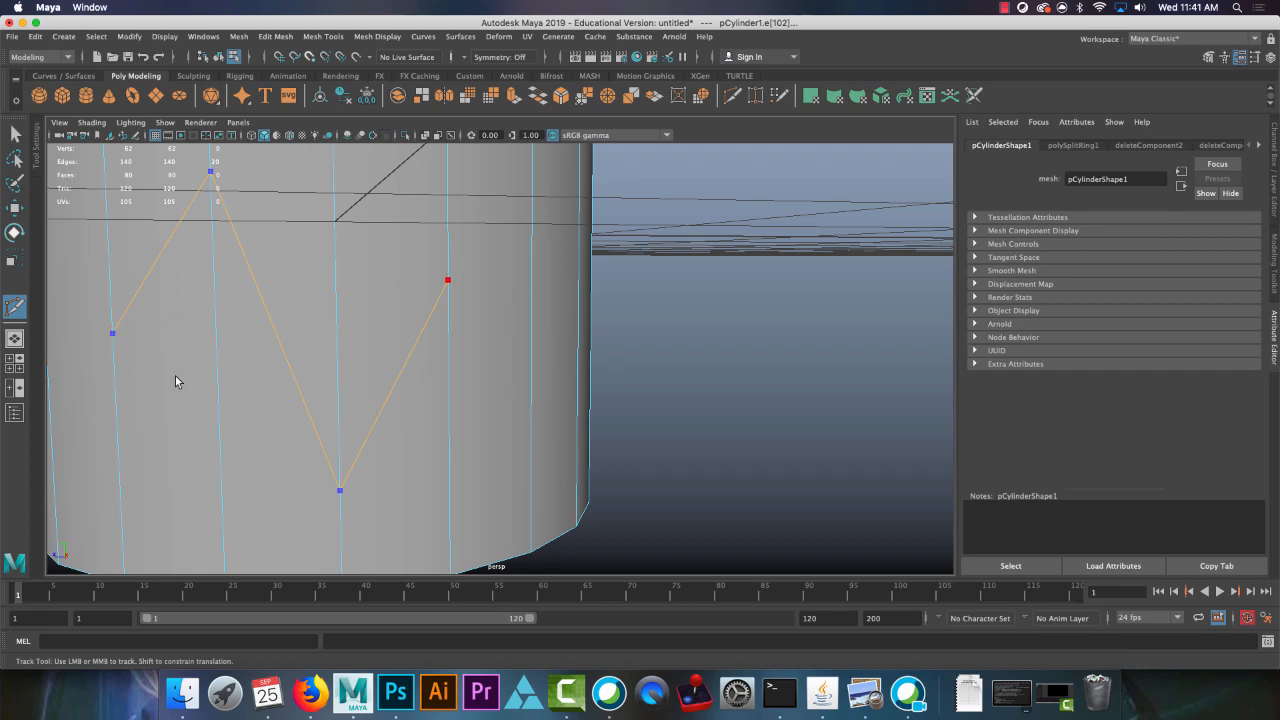
key(Return)
alt+drag(505, 337, 473, 340)
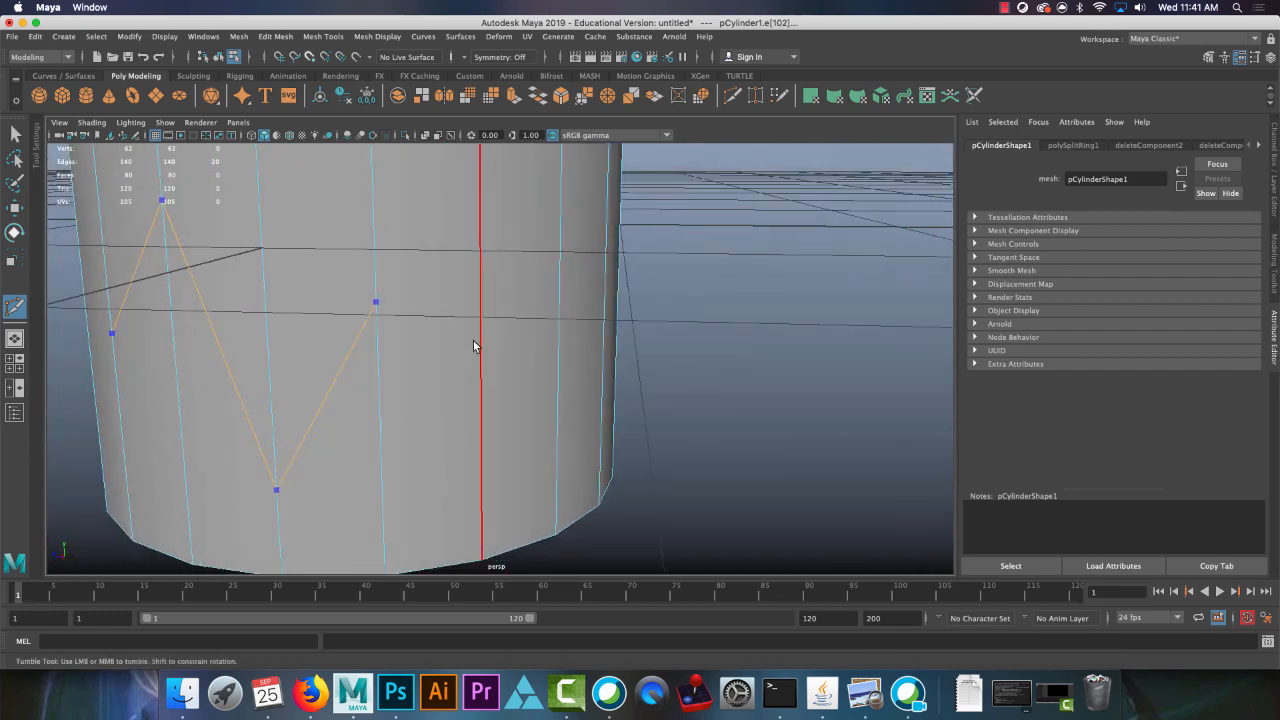
click(112, 333)
alt+drag(256, 329, 312, 314)
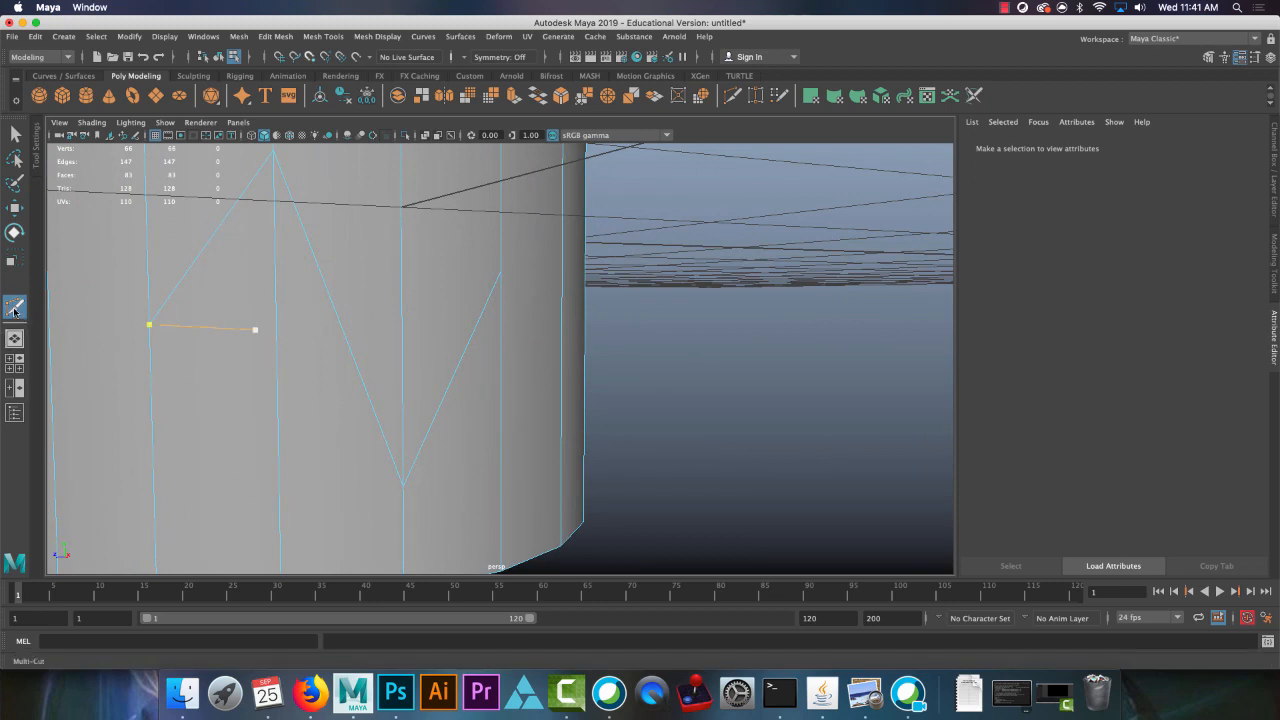
key(q)
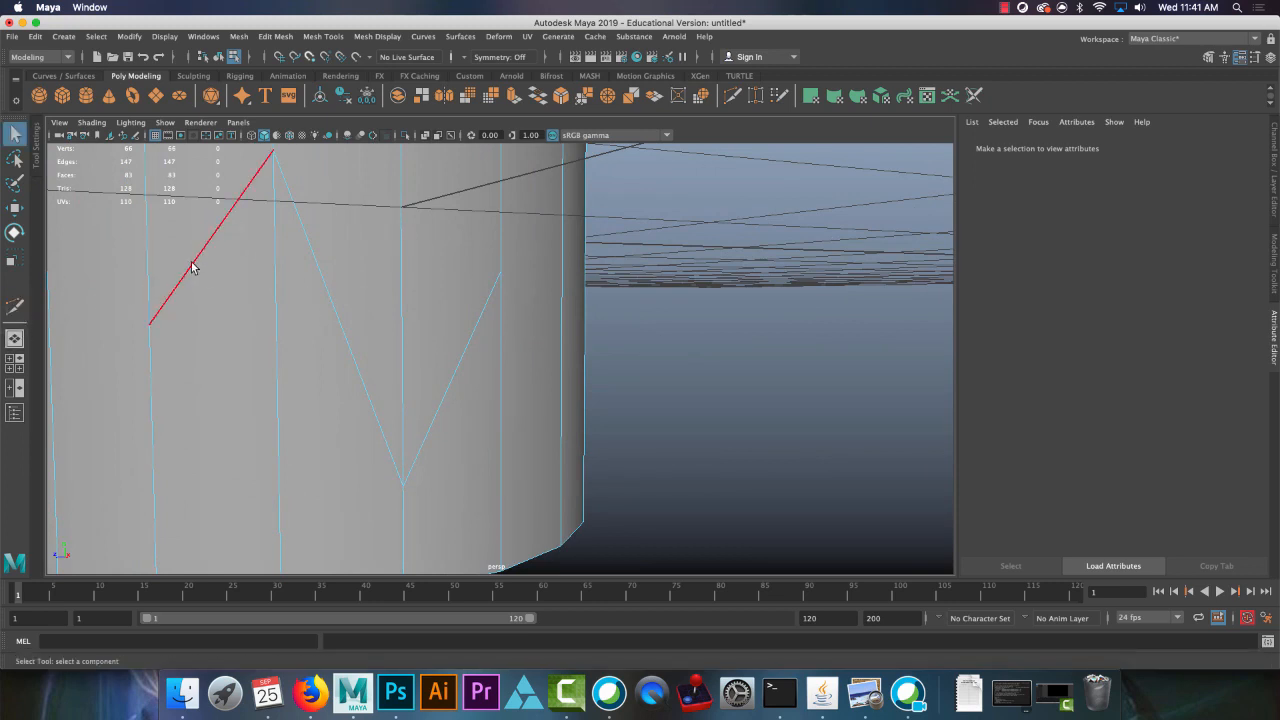
Step: Multi-Cut a second four-point line below the zigzag, from its starting vertex to just under its last point
click(20, 308)
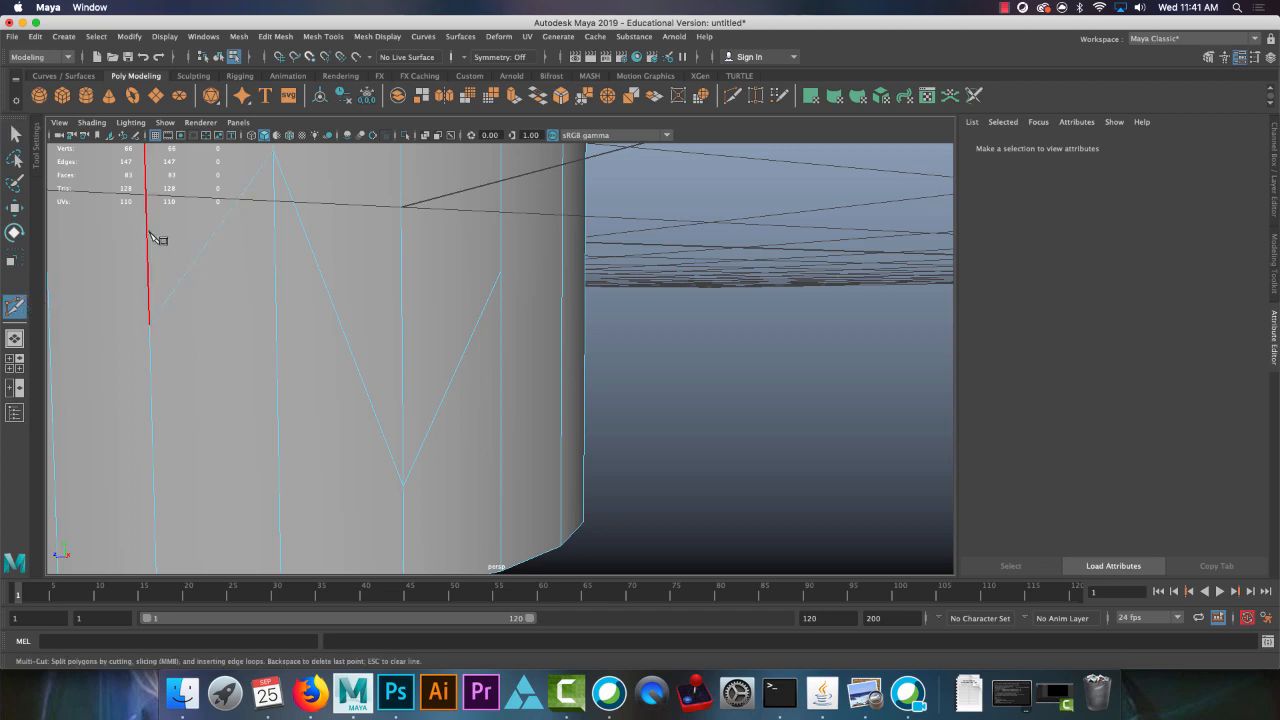
click(150, 324)
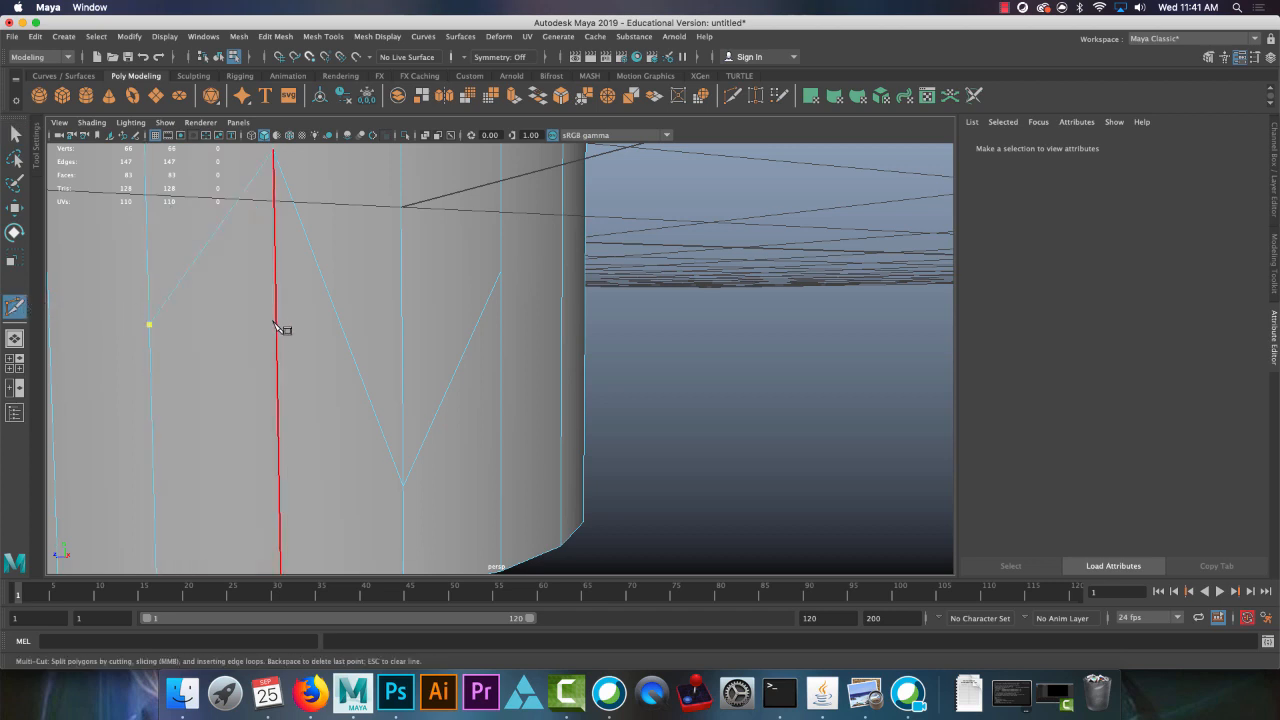
click(280, 512)
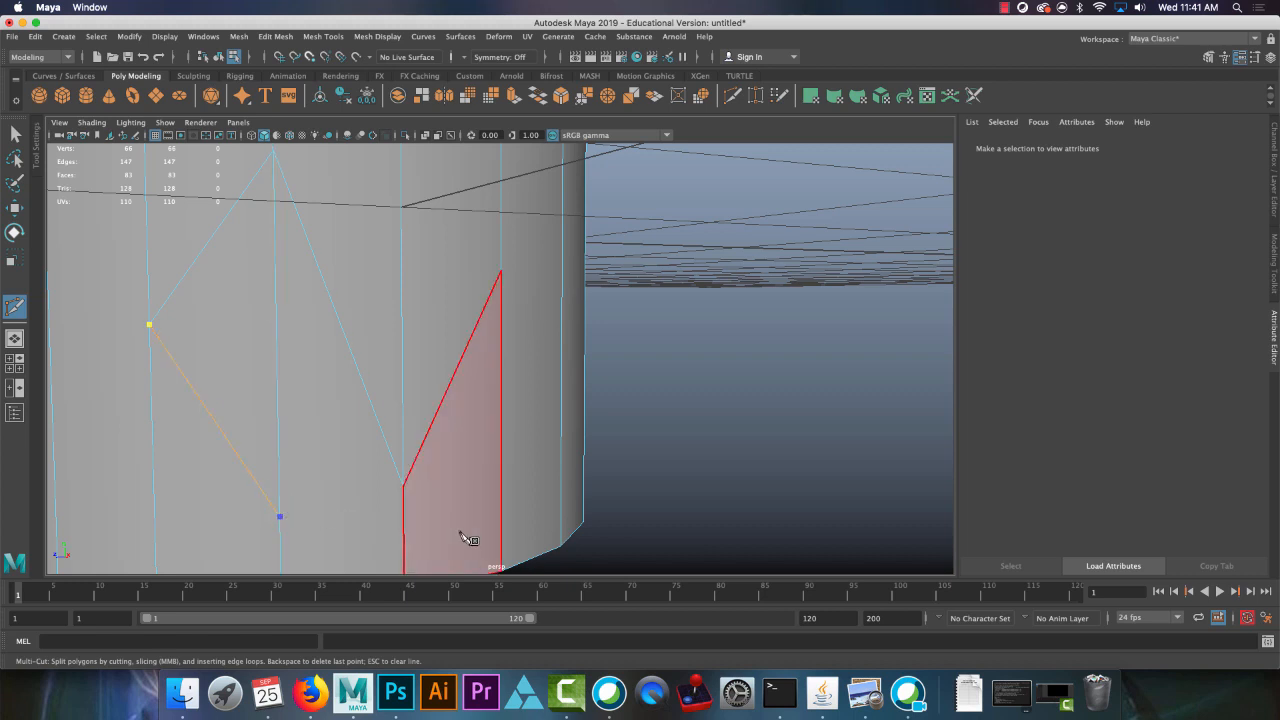
alt+middle_drag(471, 537, 408, 469)
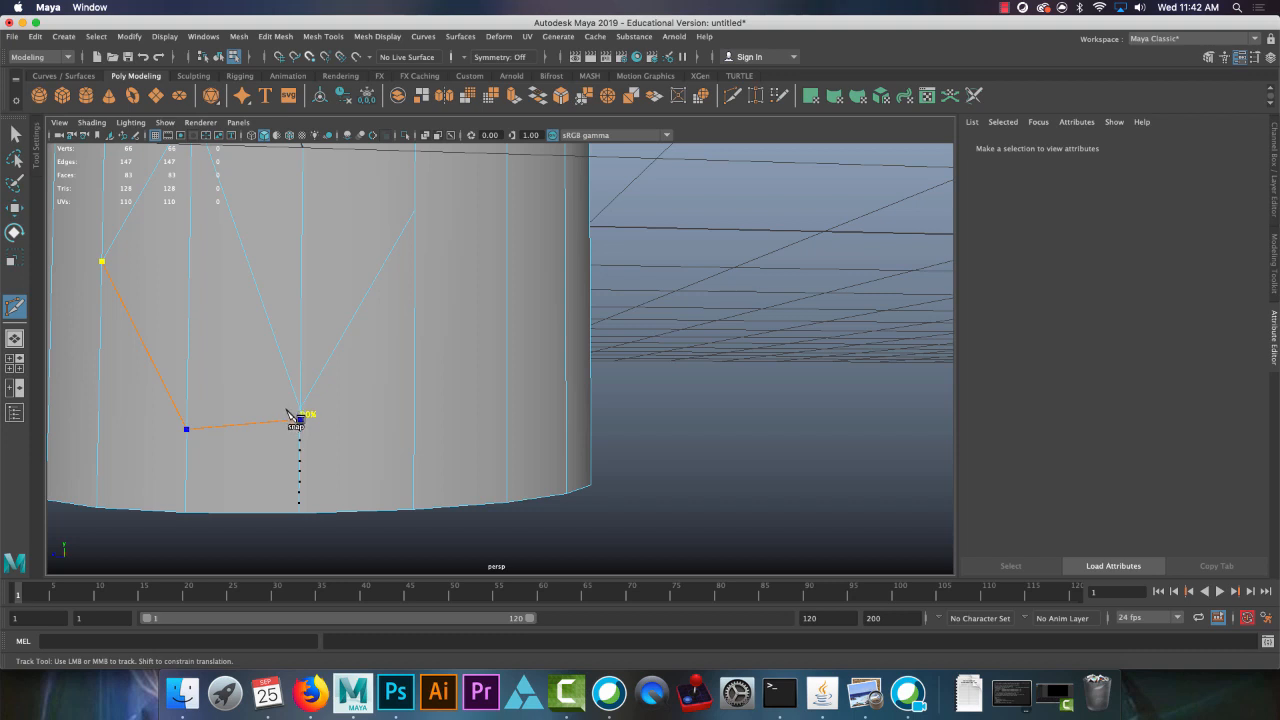
click(322, 466)
alt+drag(457, 286, 421, 307)
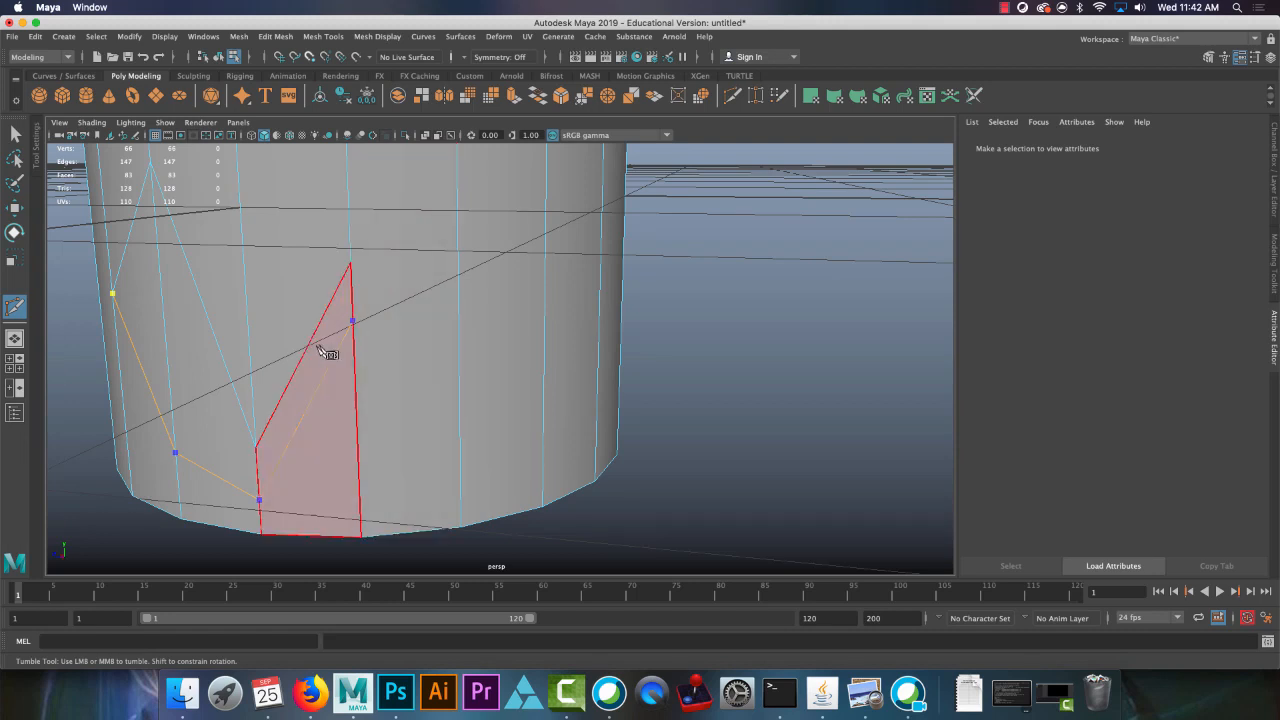
alt+drag(366, 354, 418, 415)
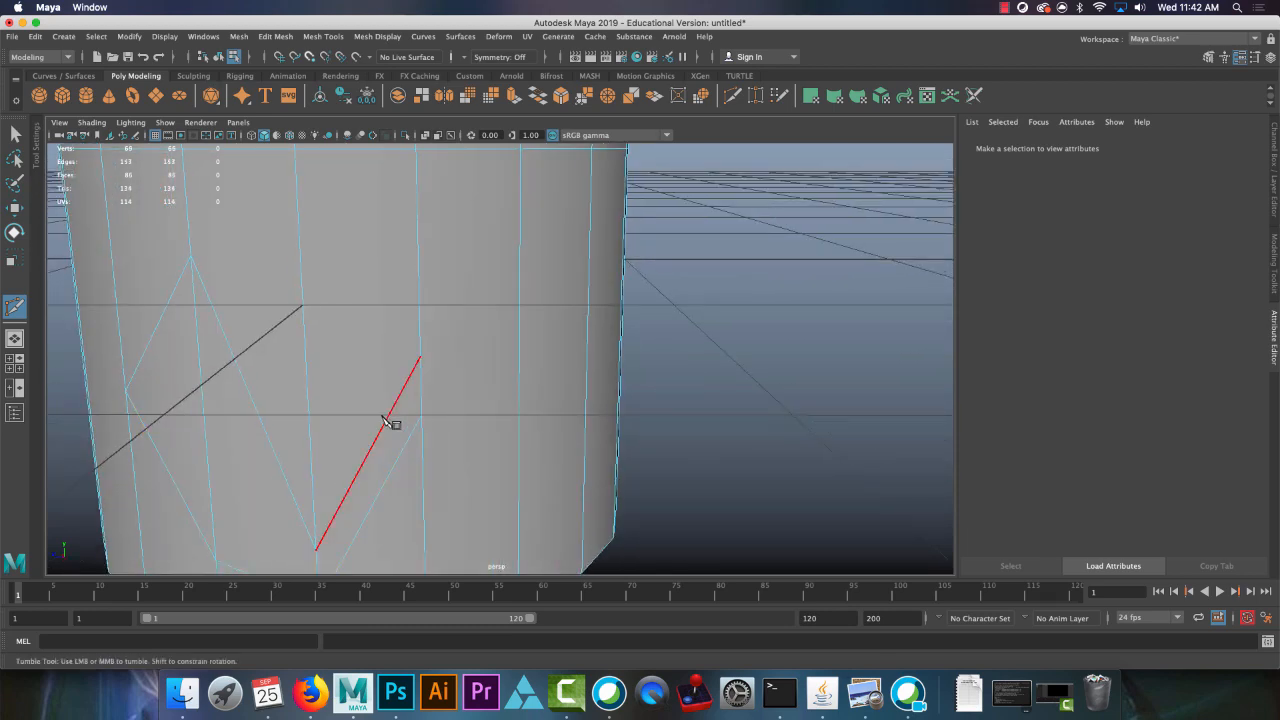
Step: Switch to vertex selection and select the end vertex of the lower cut
key(q)
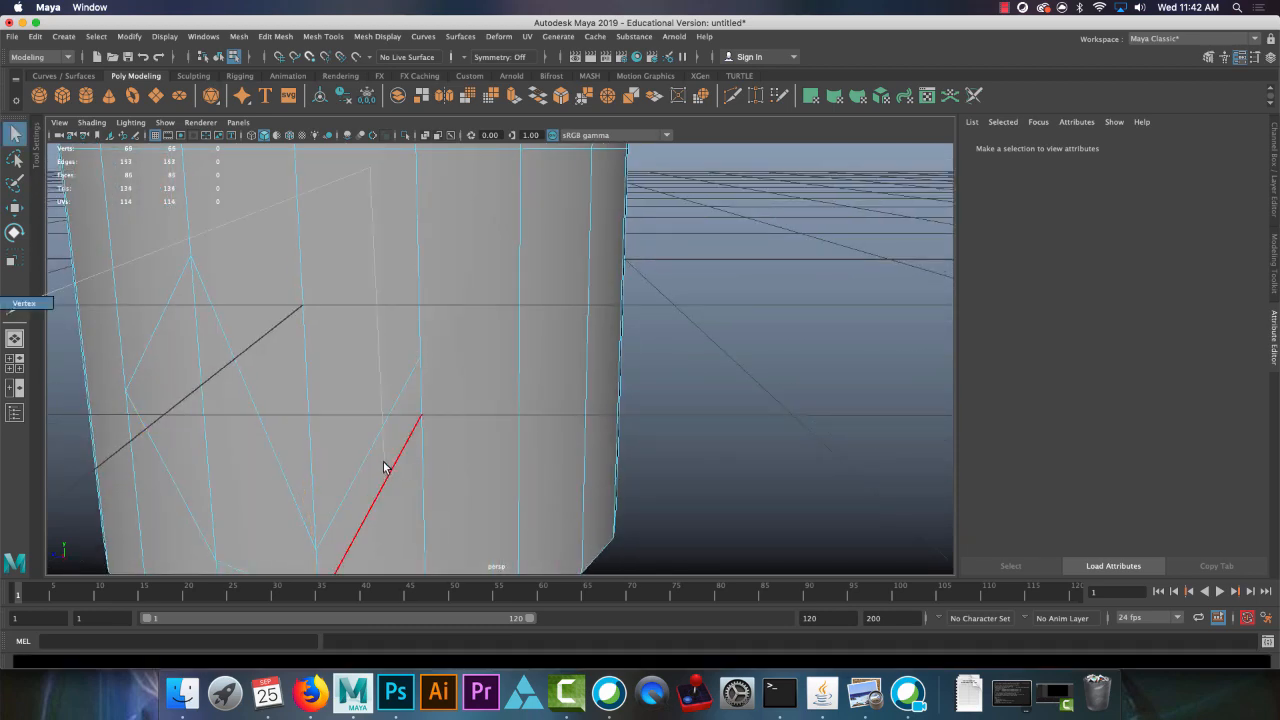
right_drag(381, 356, 393, 476)
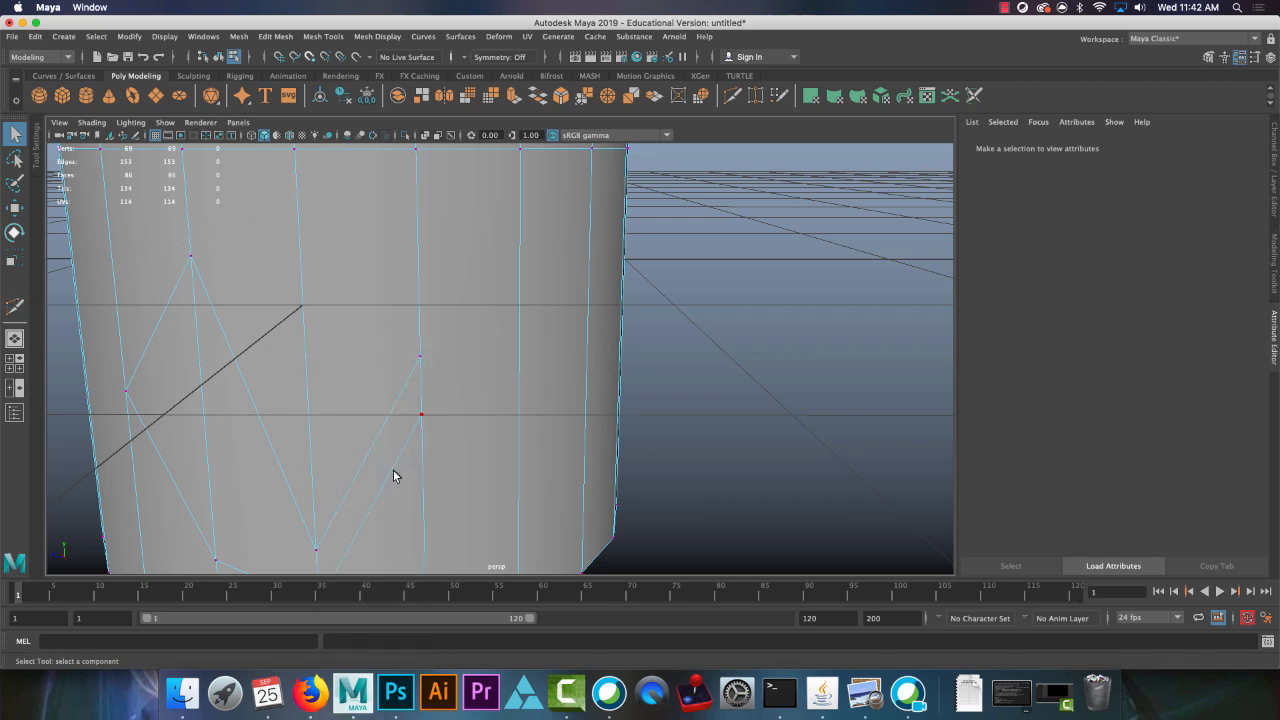
click(391, 479)
right_click(387, 479)
Step: Undo the vertex selection and both zigzag cuts, back to the cylinder with only its edge loop
key(super+z)
key(super+z)
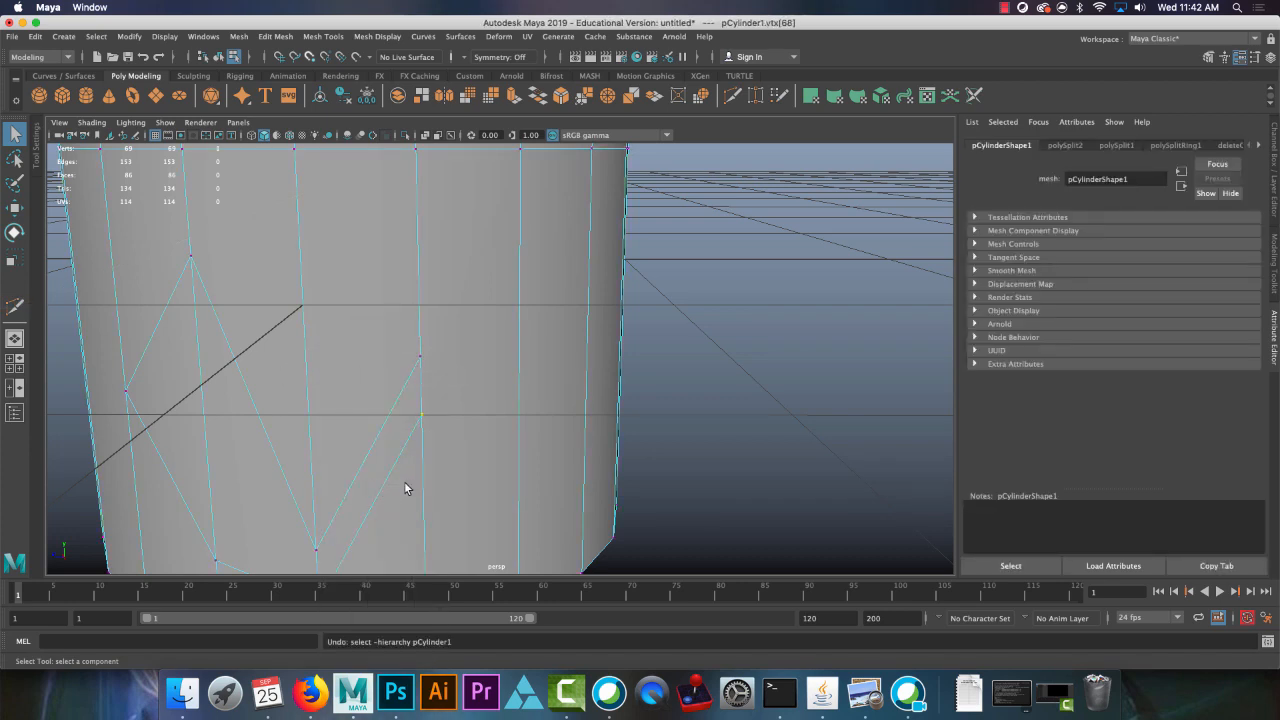
key(super+z)
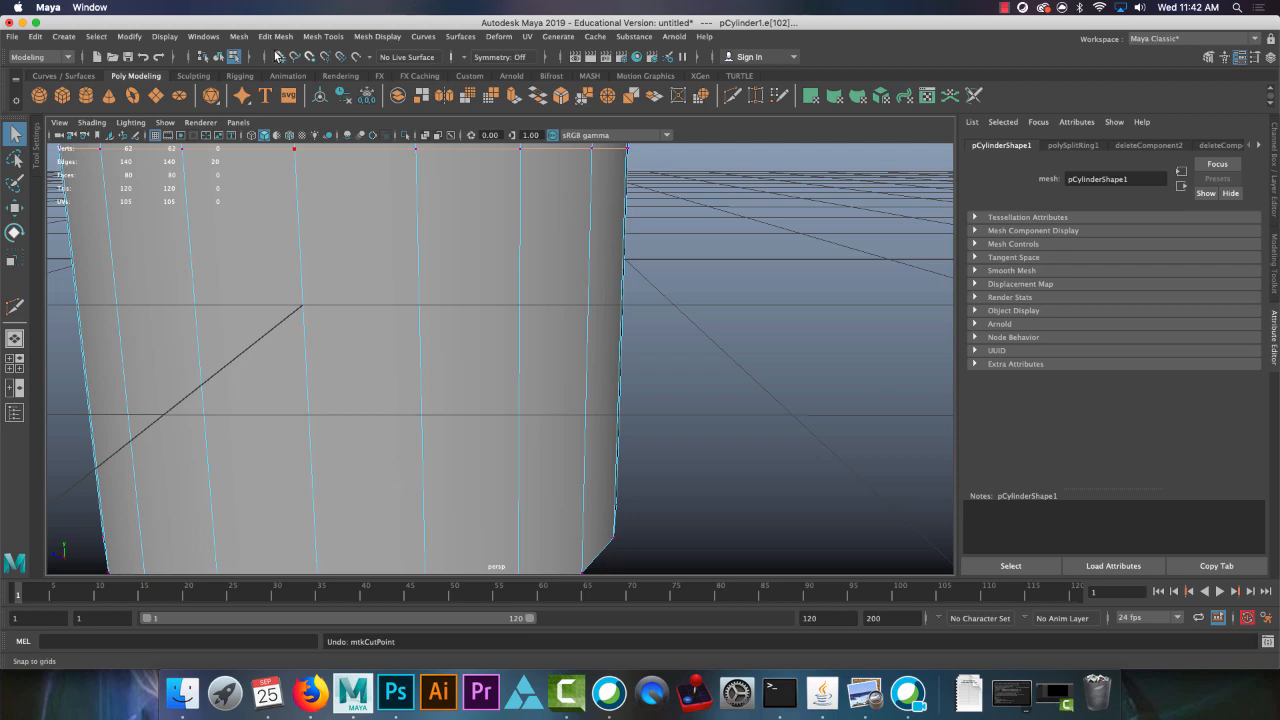
Step: Multi-Cut a three-point inverted V across neighbouring vertical edges below the edge loop, placing the points freely without snapping
click(323, 36)
click(346, 152)
alt+drag(332, 179, 197, 295)
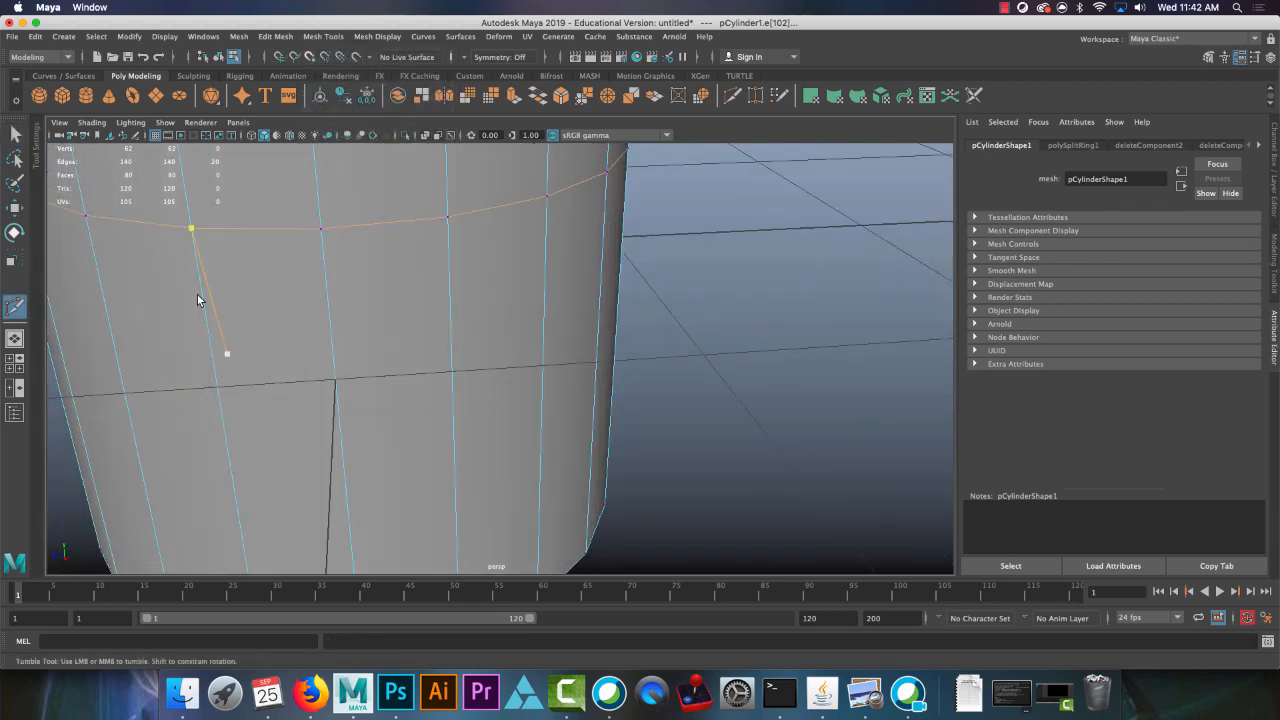
alt+drag(239, 453, 199, 444)
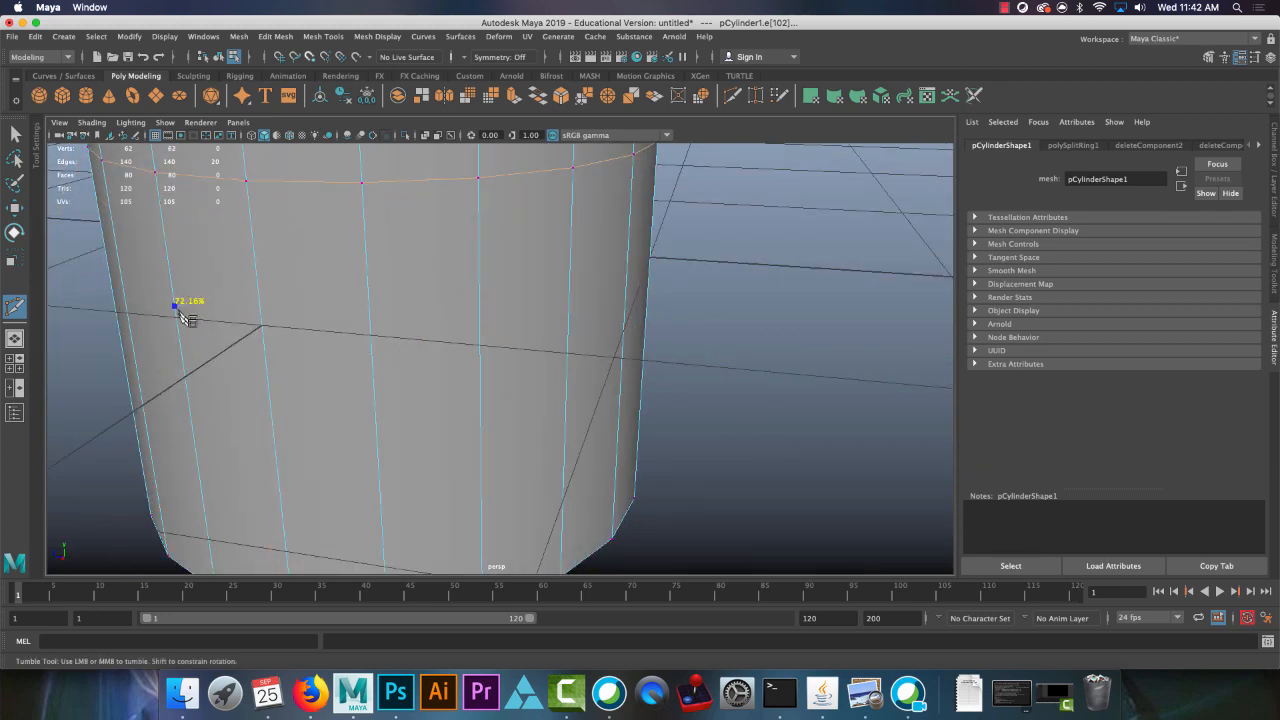
click(198, 461)
click(253, 244)
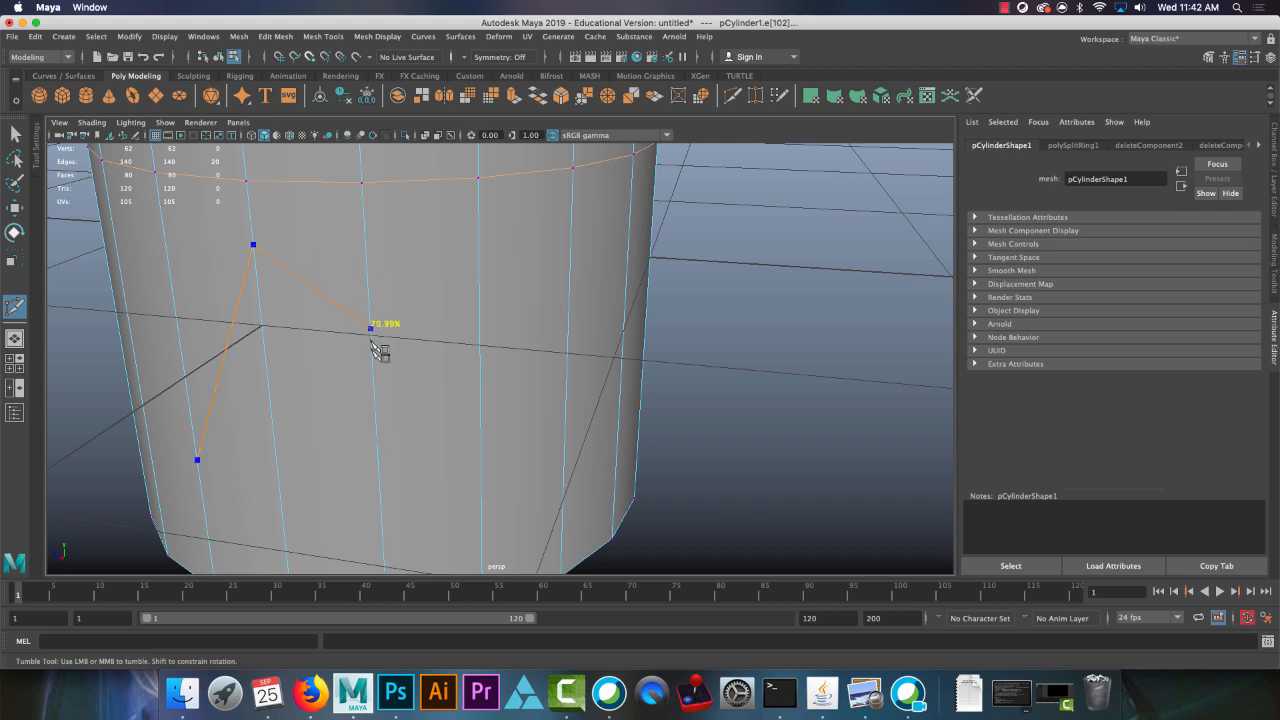
click(374, 396)
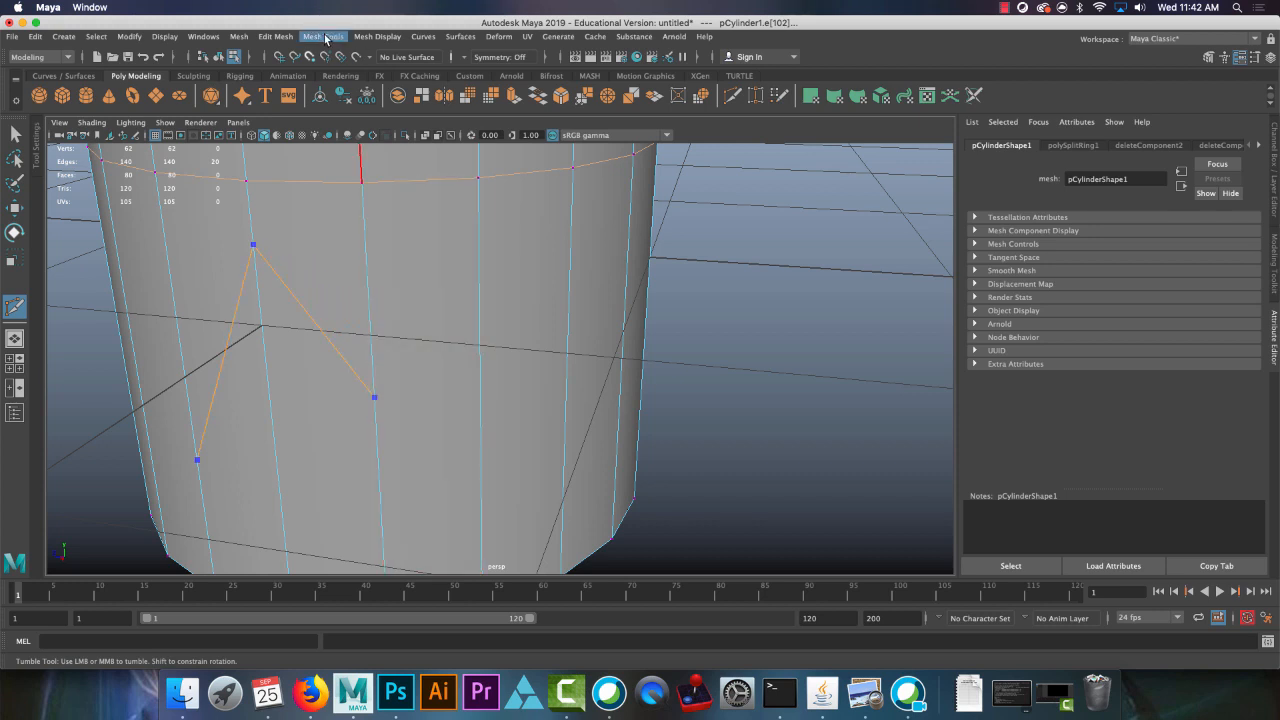
Step: Open the Multi-Cut tool settings, try a Snap Step of 3%, and set it to 5%
click(325, 37)
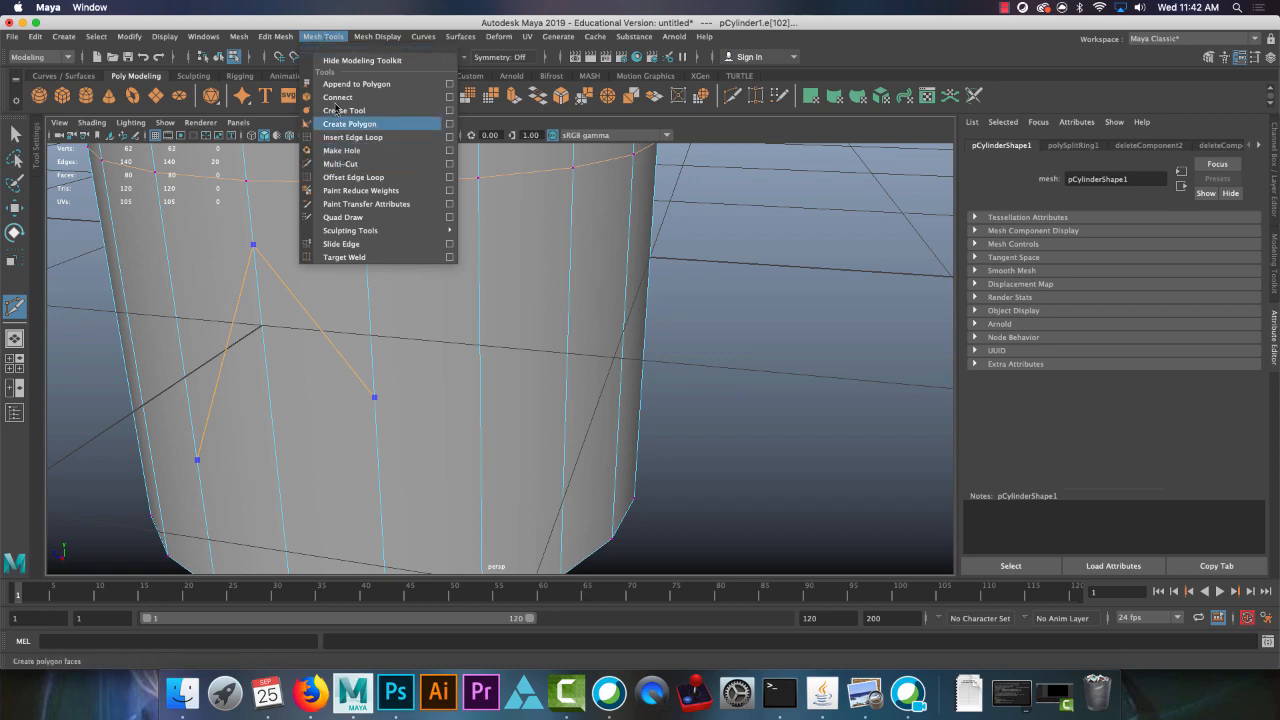
click(451, 166)
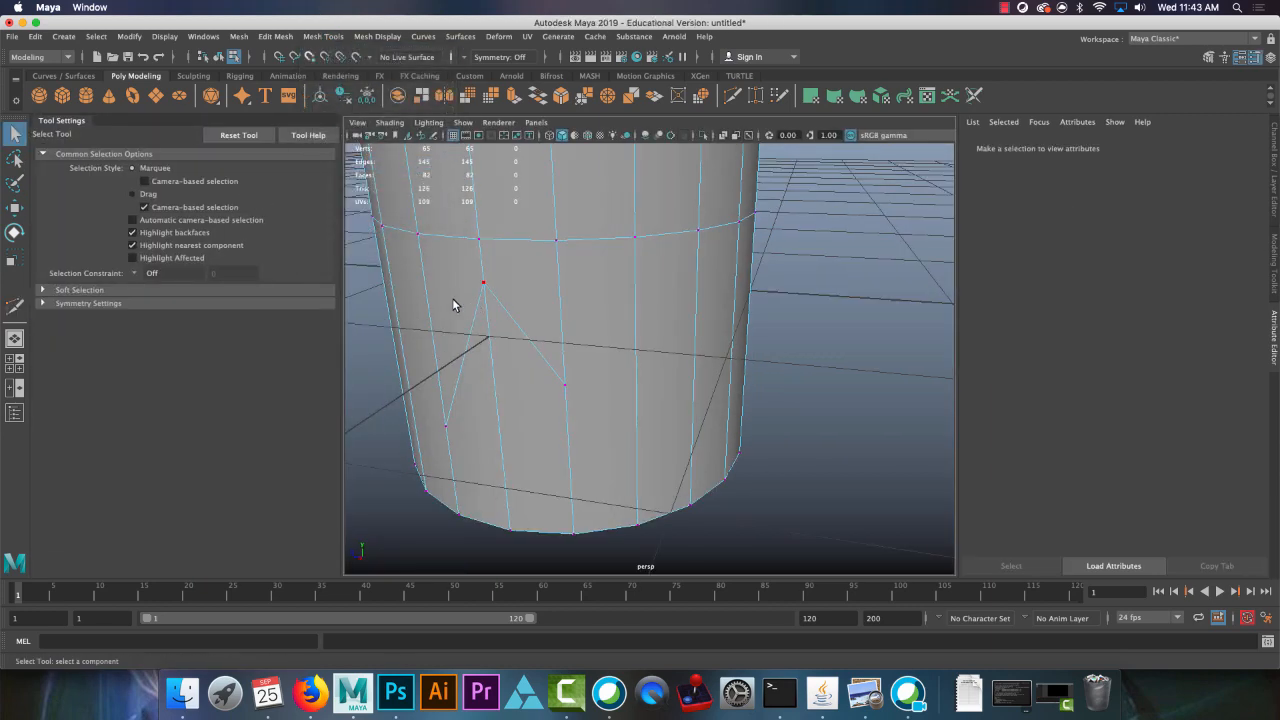
click(15, 307)
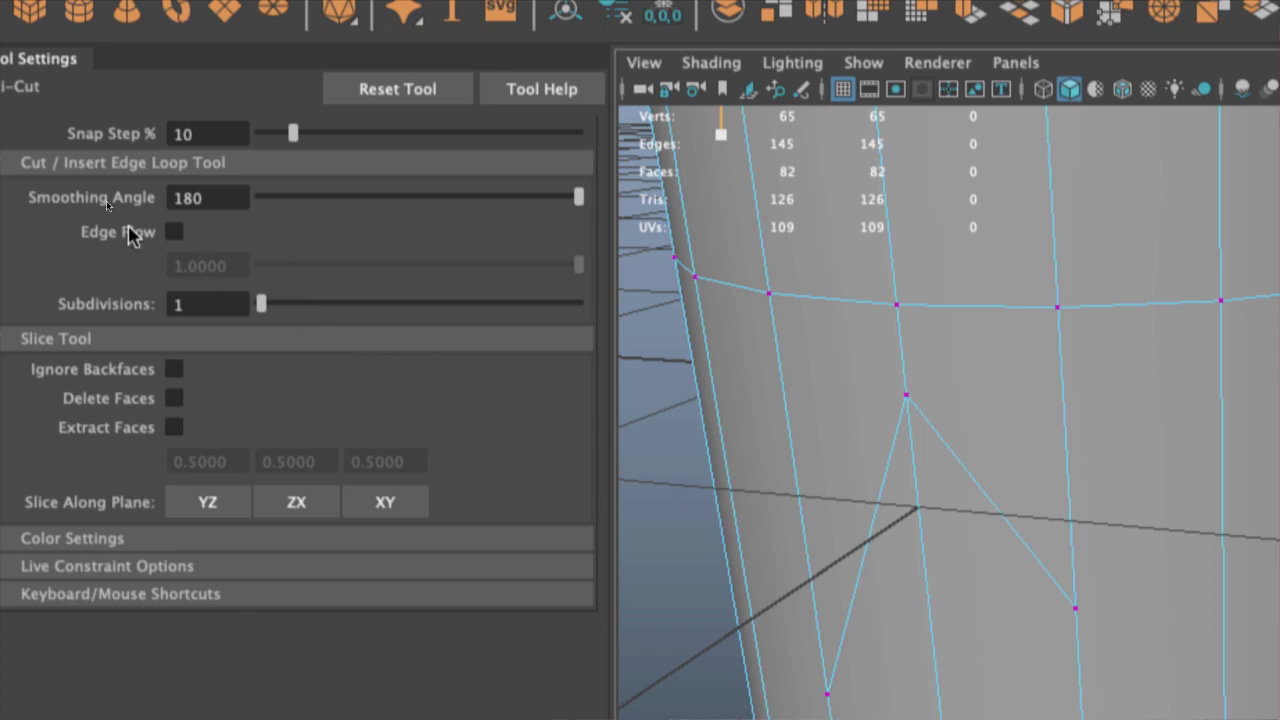
double_click(217, 134)
text(3)
key(Return)
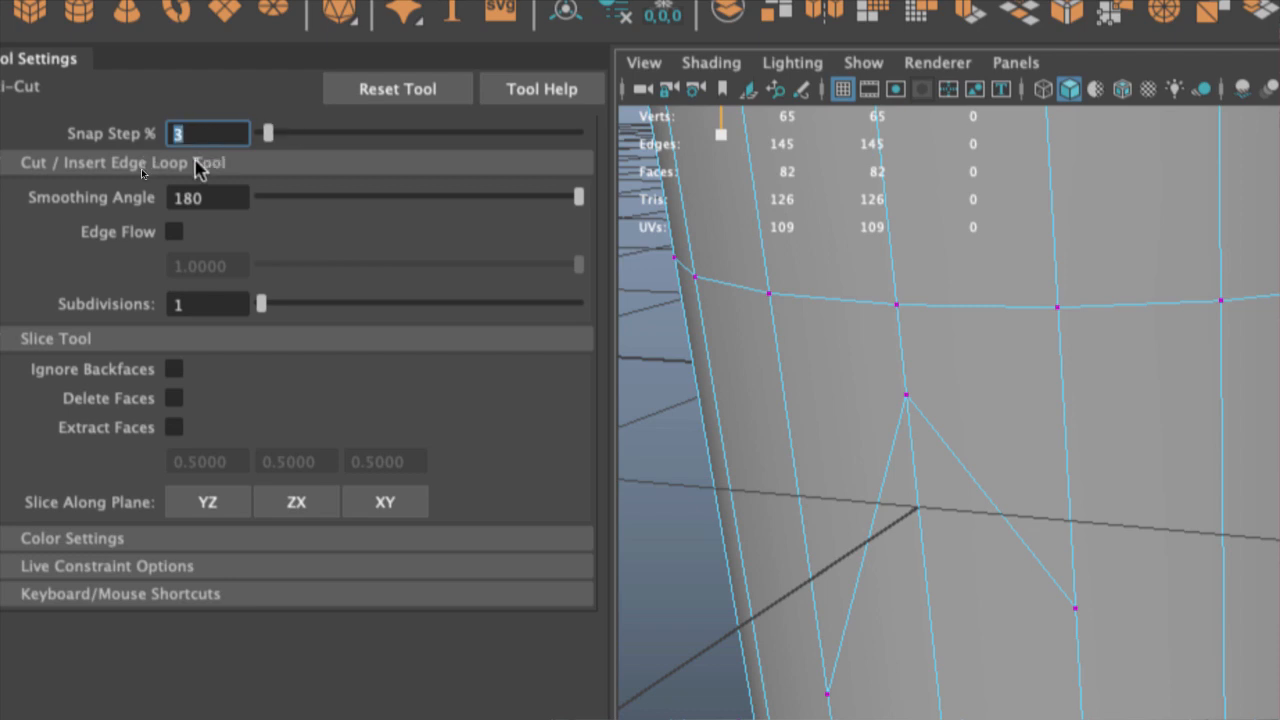
double_click(204, 134)
text(5)
key(Return)
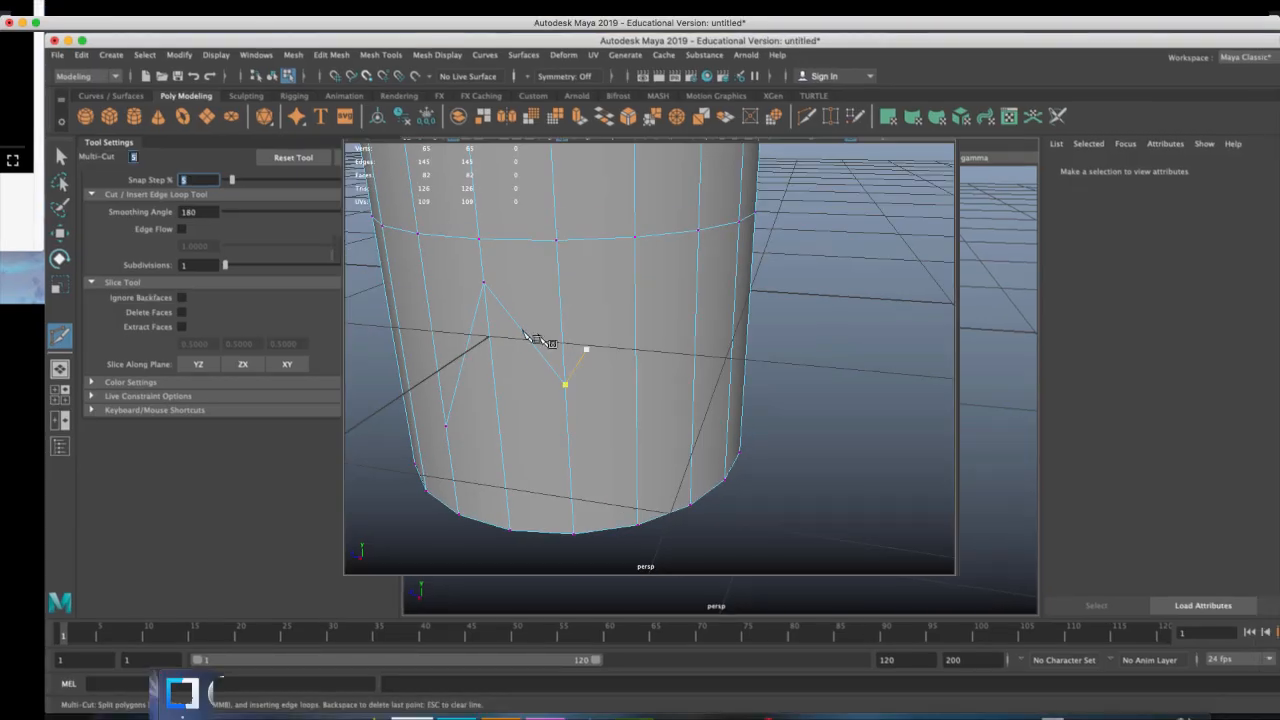
Step: Cut a diagonal edge beside the inverted V between two neighbouring vertical edges, snapping its upper end just below the edge loop
alt+drag(938, 417, 930, 391)
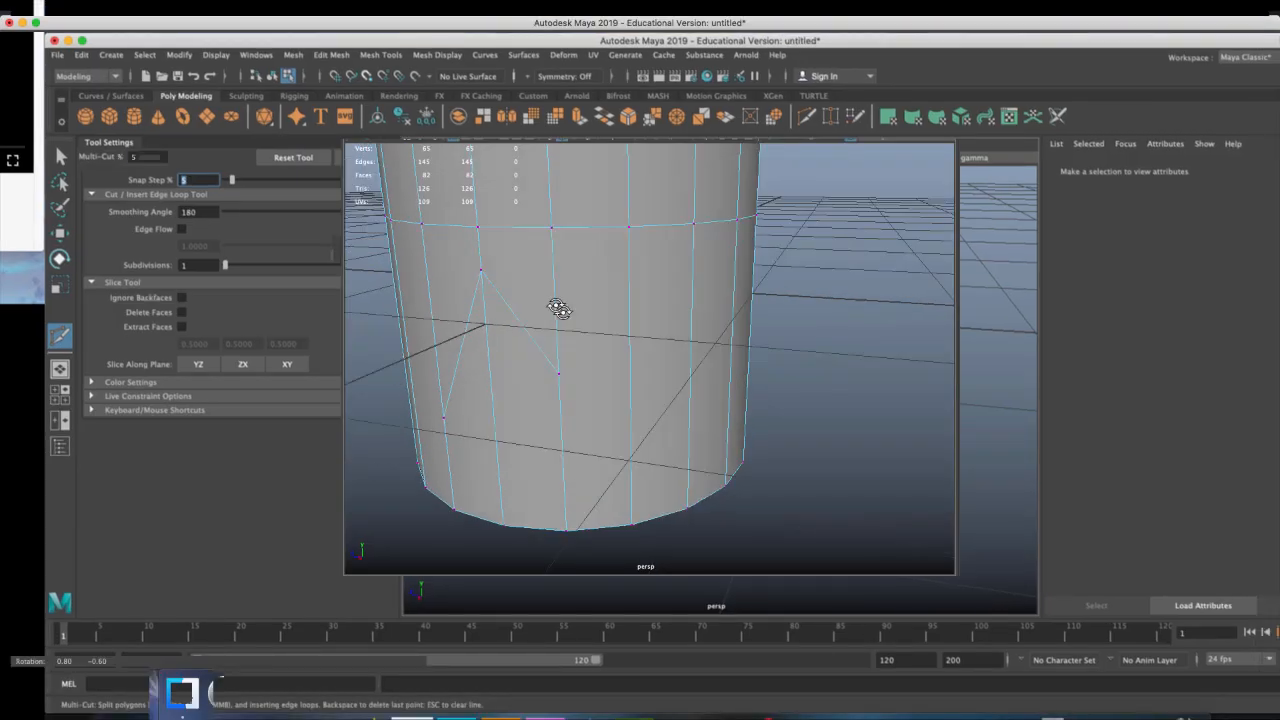
alt+drag(559, 309, 567, 290)
alt+right_drag(567, 290, 612, 360)
alt+middle_drag(534, 298, 557, 380)
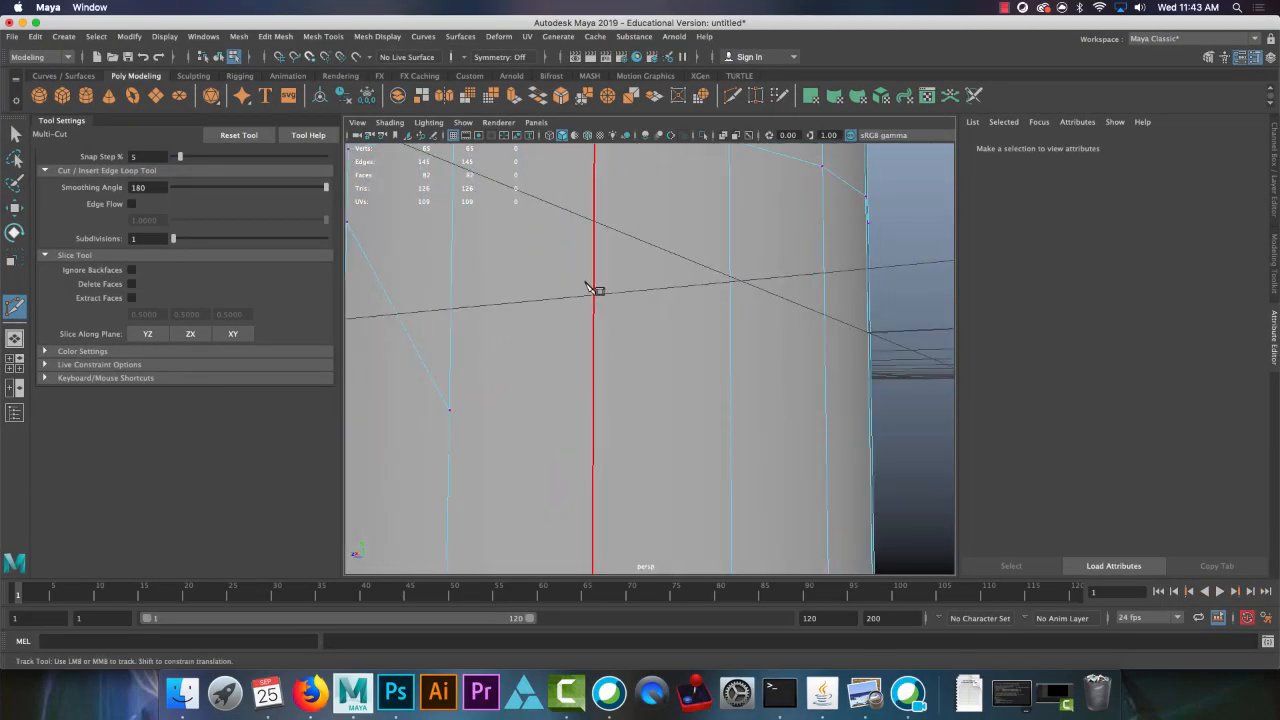
drag(591, 302, 591, 386)
alt+drag(674, 345, 659, 297)
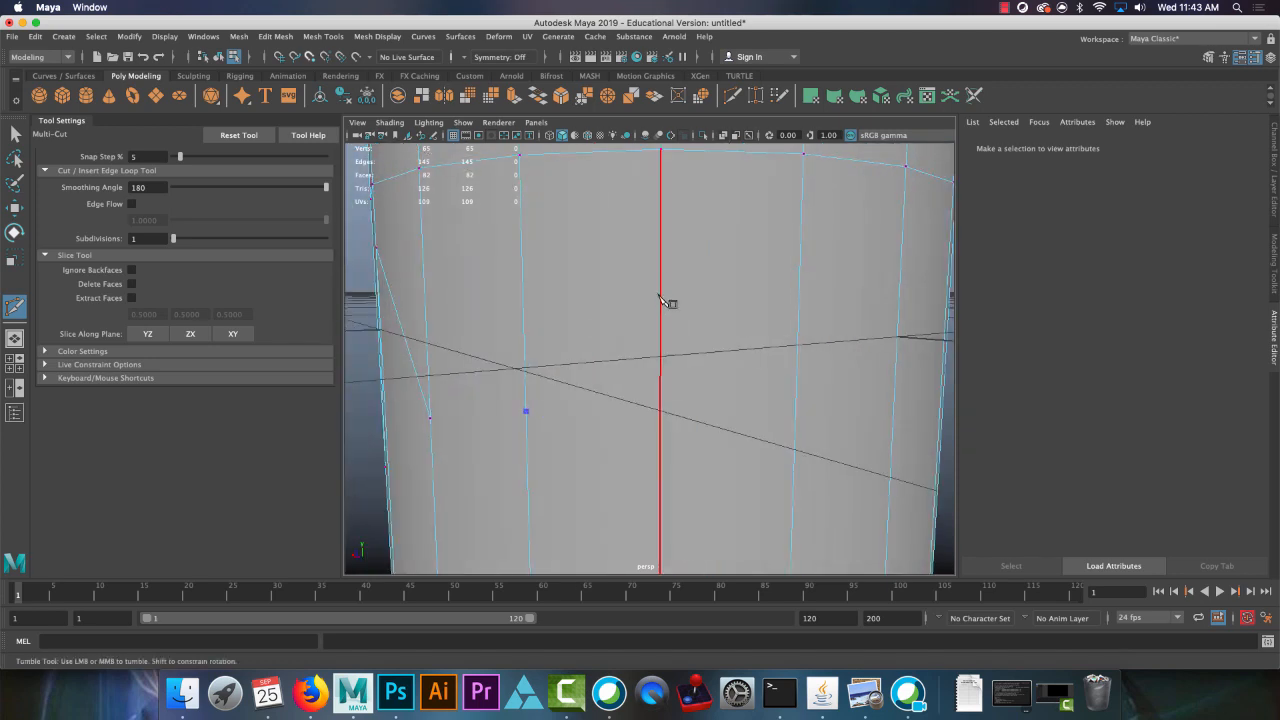
shift+drag(659, 246, 660, 300)
shift+drag(660, 352, 689, 199)
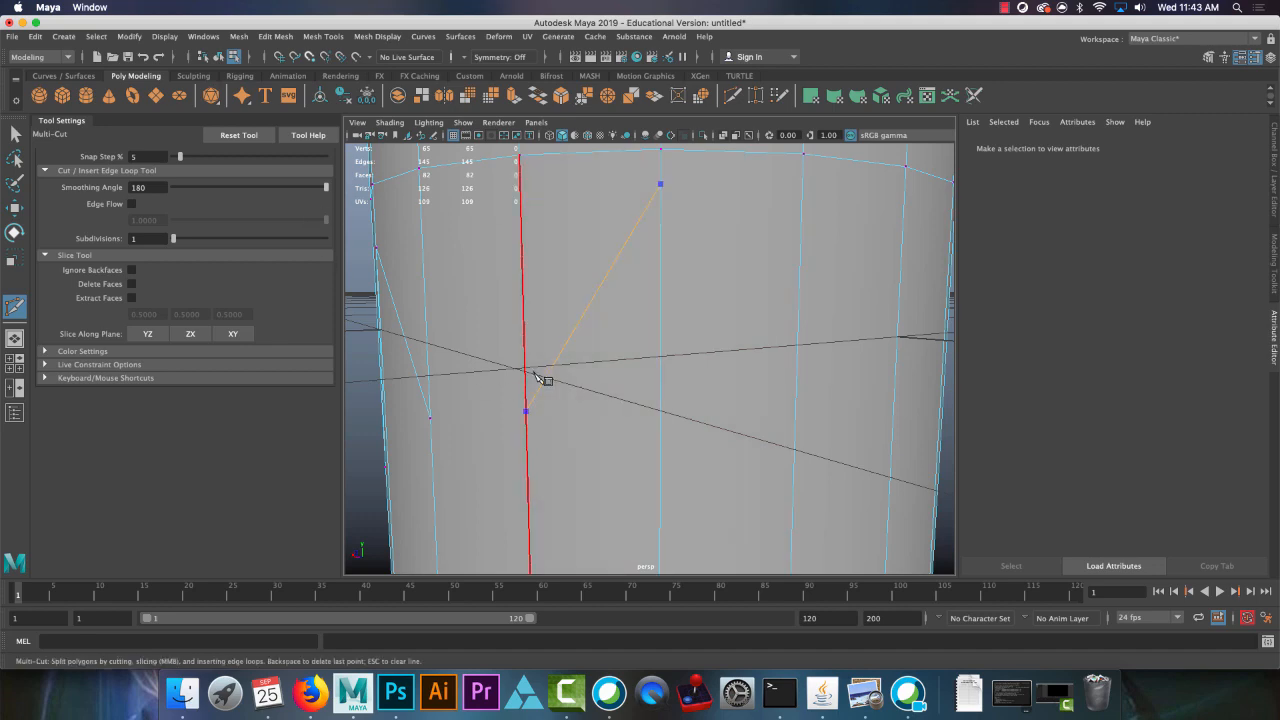
key(Return)
Step: Commit the snapped diagonal cut below the edge loop and view it from around the cylinder
alt+drag(630, 338, 562, 300)
click(554, 224)
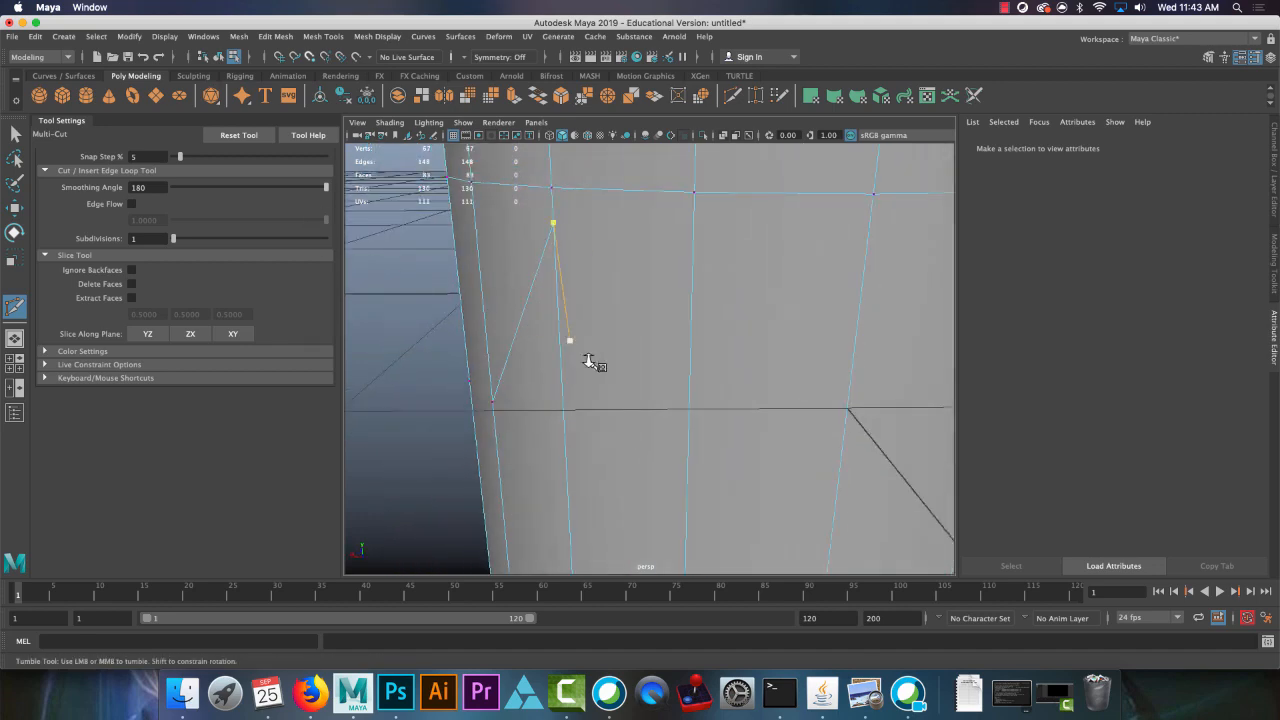
alt+right_drag(589, 361, 543, 318)
alt+drag(543, 318, 608, 317)
alt+right_drag(608, 317, 646, 377)
alt+middle_drag(675, 390, 684, 350)
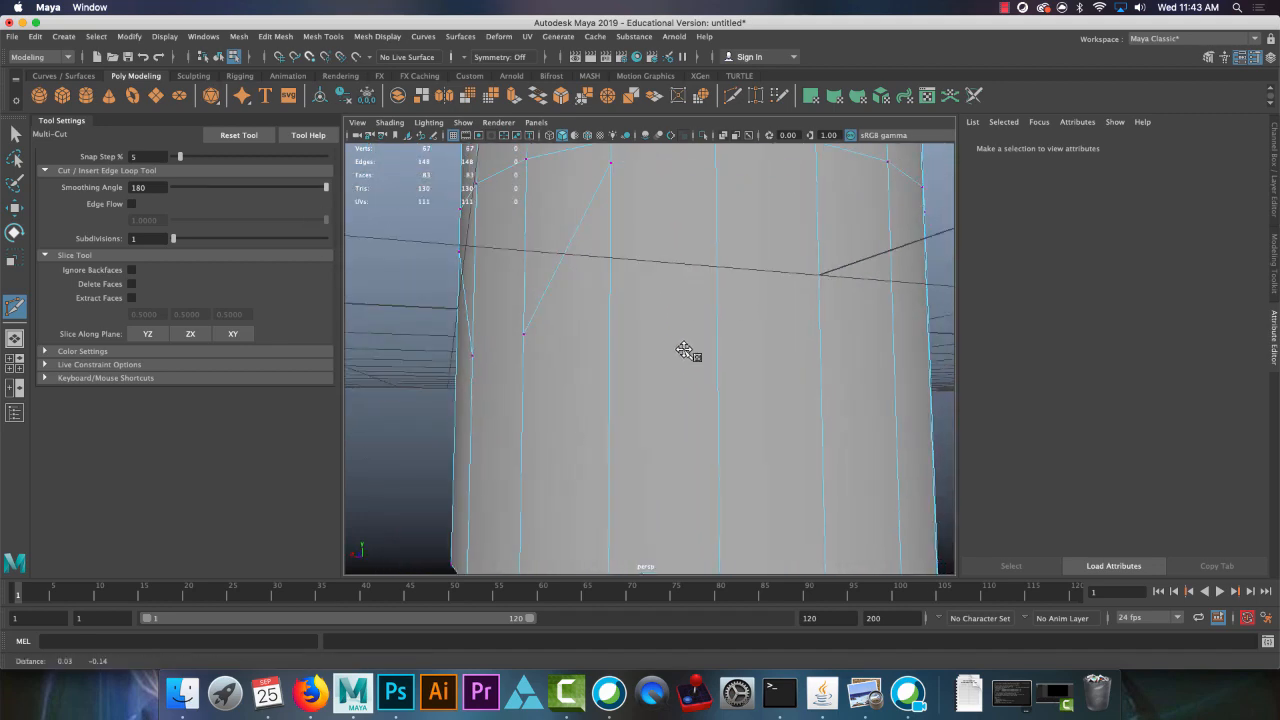
alt+drag(620, 171, 712, 273)
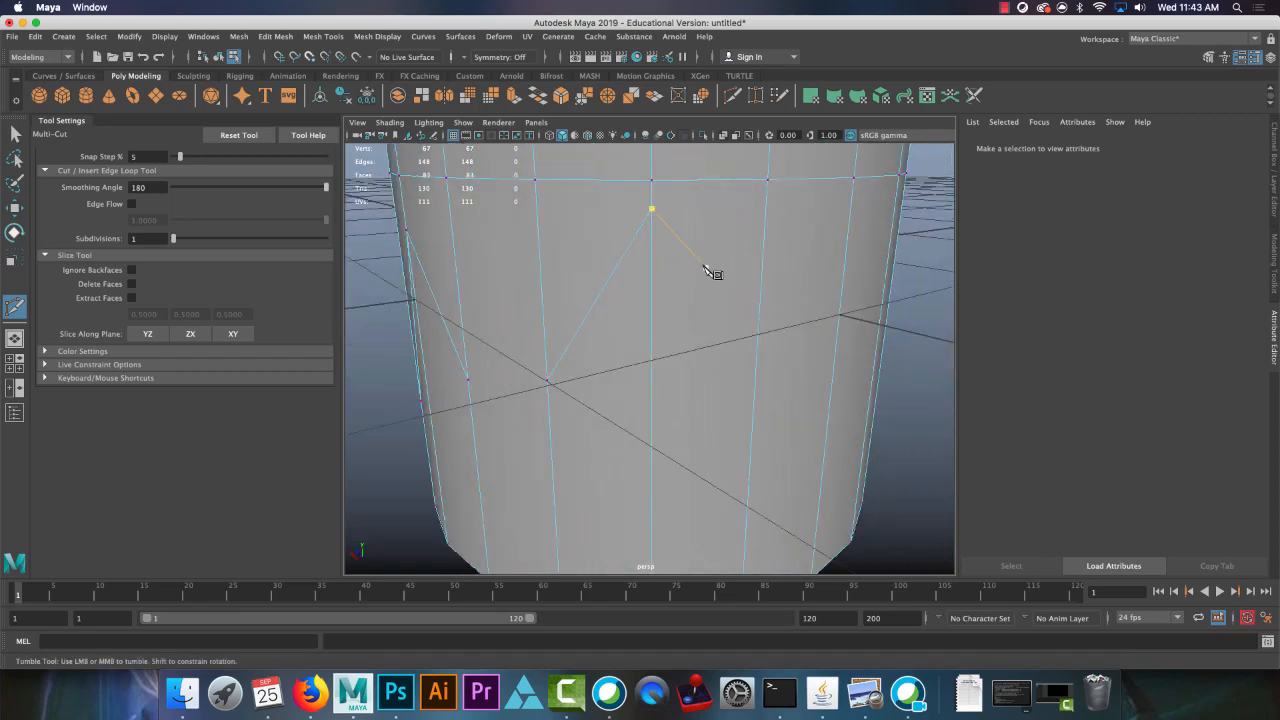
Step: Extrude the face between the edge loop and the new diagonal cut outward by 0.304, and return to object selection
right_drag(614, 196, 604, 226)
key(q)
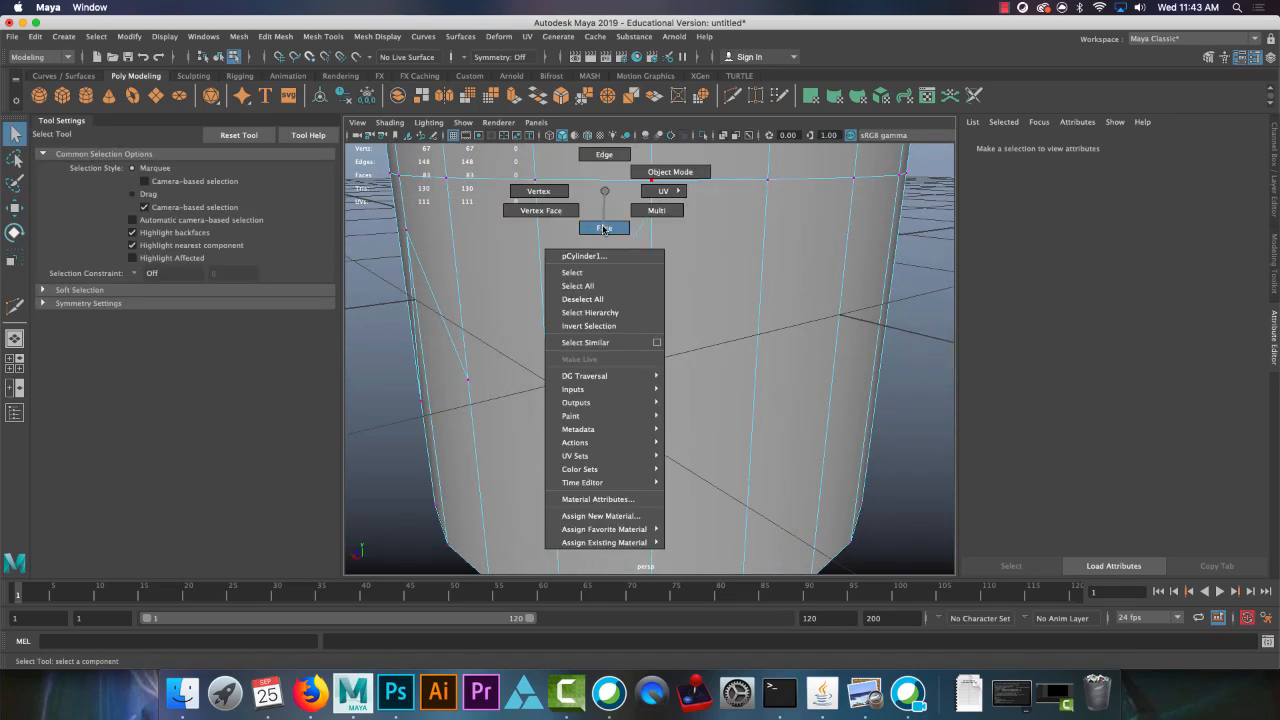
click(595, 231)
alt+drag(640, 241, 589, 248)
click(516, 98)
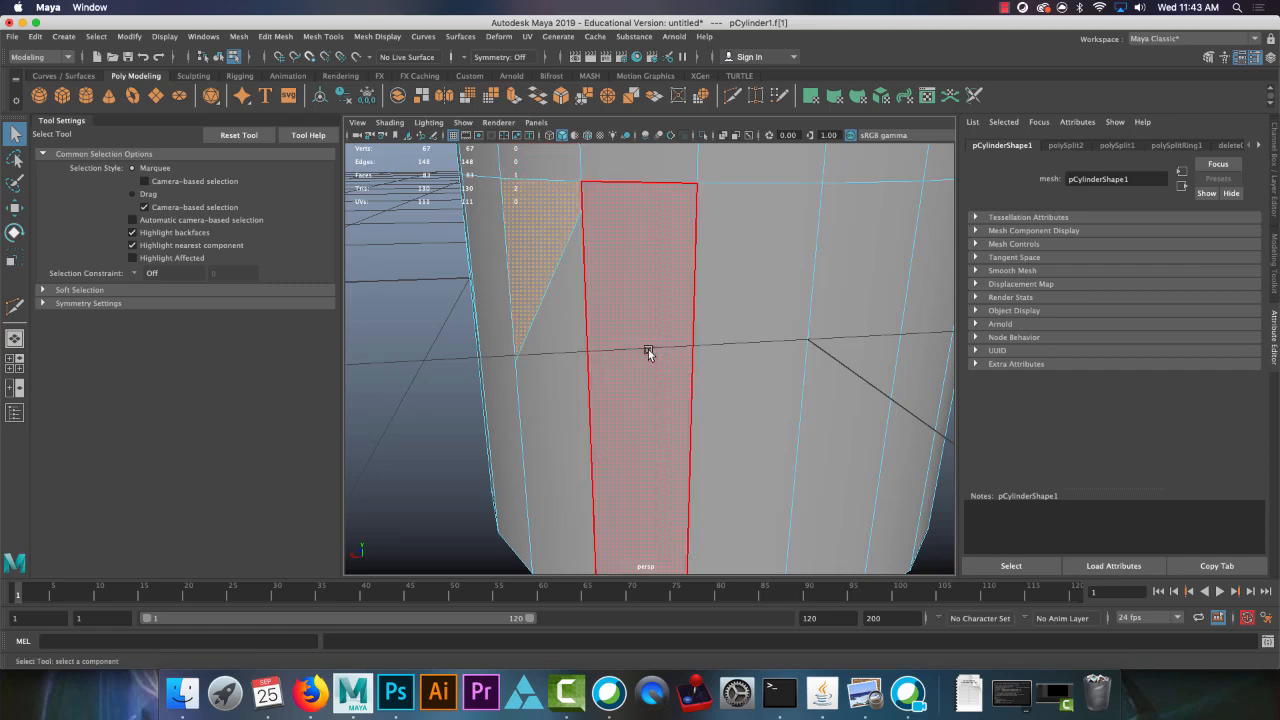
alt+drag(648, 350, 506, 315)
drag(429, 262, 317, 280)
alt+drag(403, 305, 483, 312)
right_drag(583, 229, 651, 209)
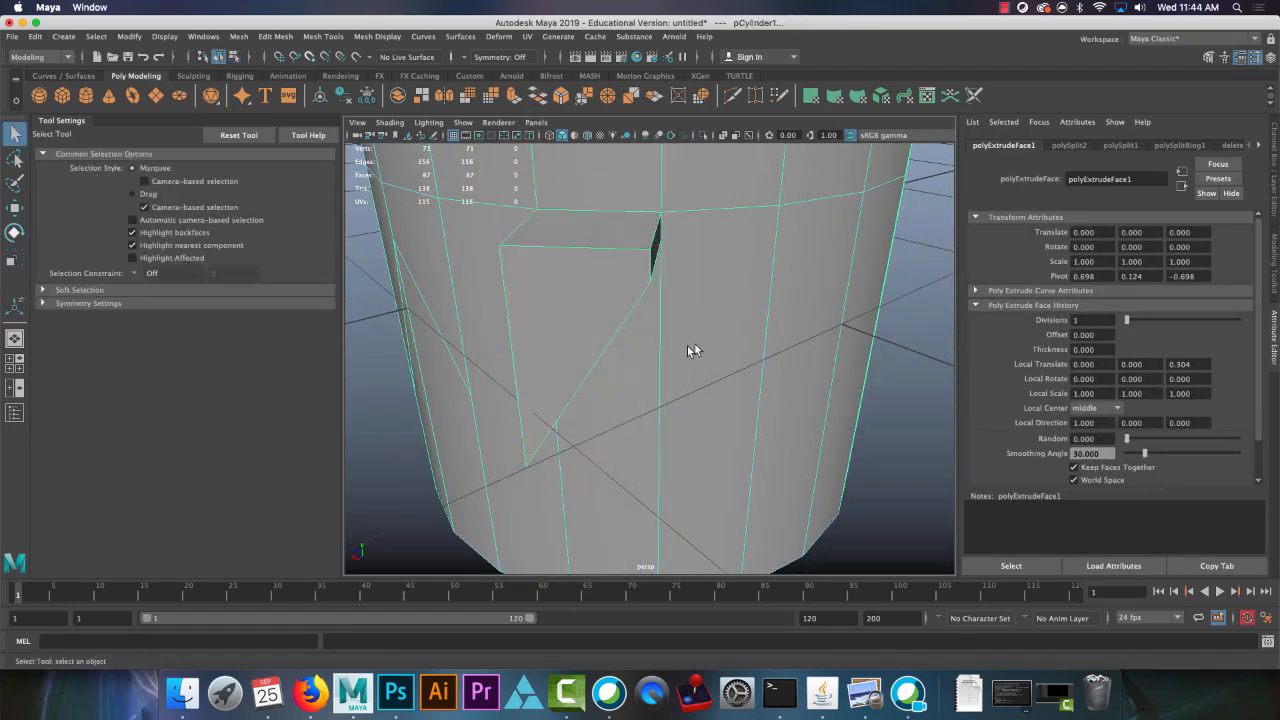
Step: Select the long face beside the extrusion and examine from several angles how the neighbouring faces border the extrusion
alt+drag(691, 349, 546, 326)
right_drag(562, 284, 562, 312)
click(562, 307)
alt+middle_drag(684, 412, 642, 344)
alt+drag(642, 344, 640, 376)
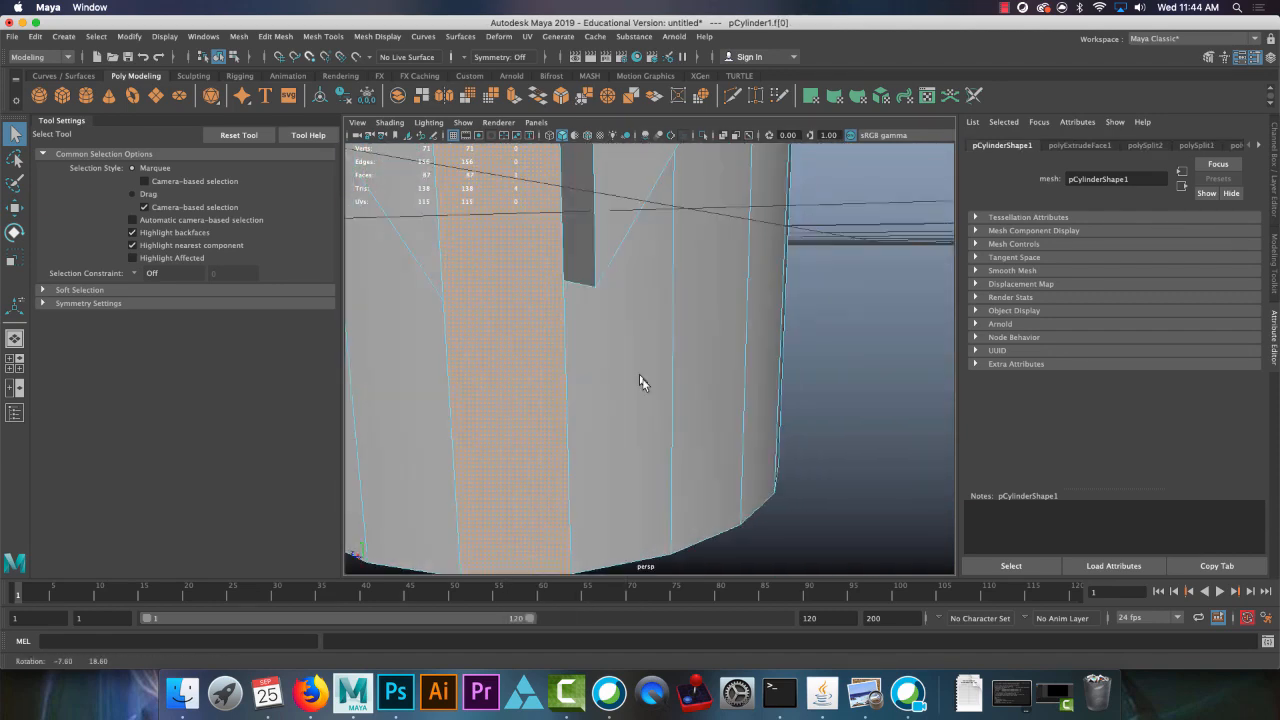
alt+right_drag(640, 376, 570, 301)
alt+middle_drag(570, 304, 570, 325)
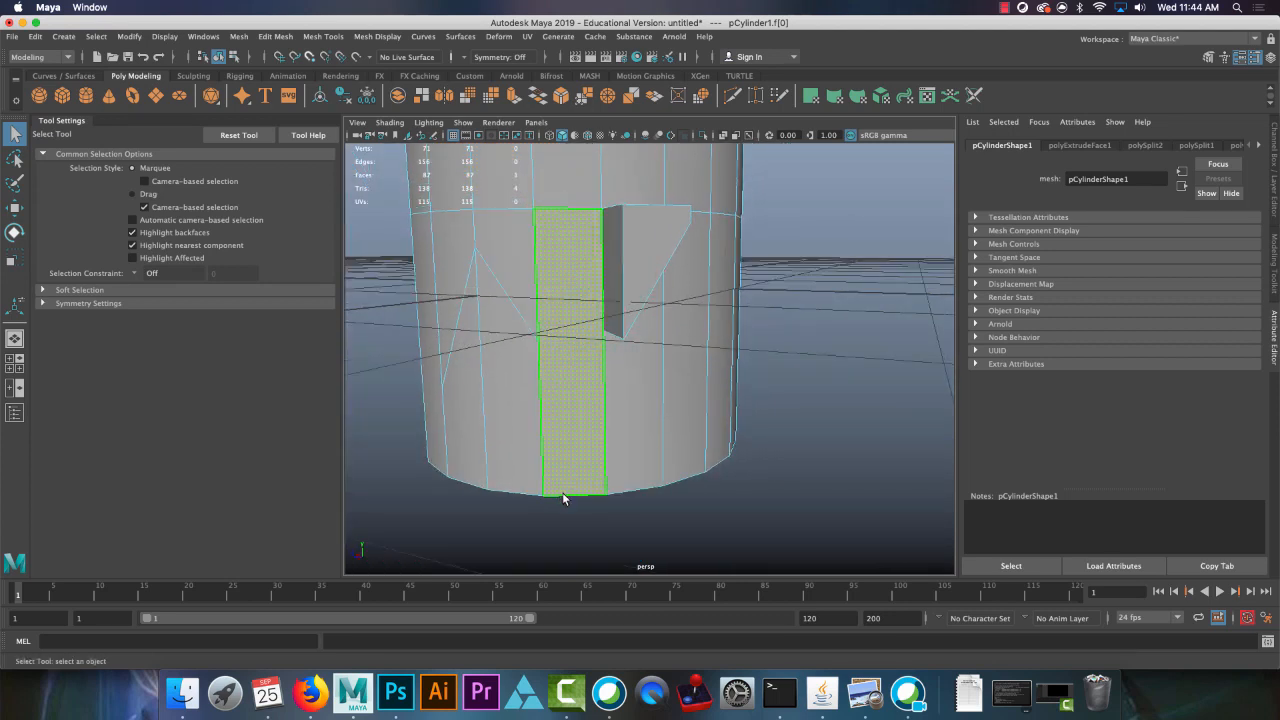
alt+drag(590, 380, 566, 373)
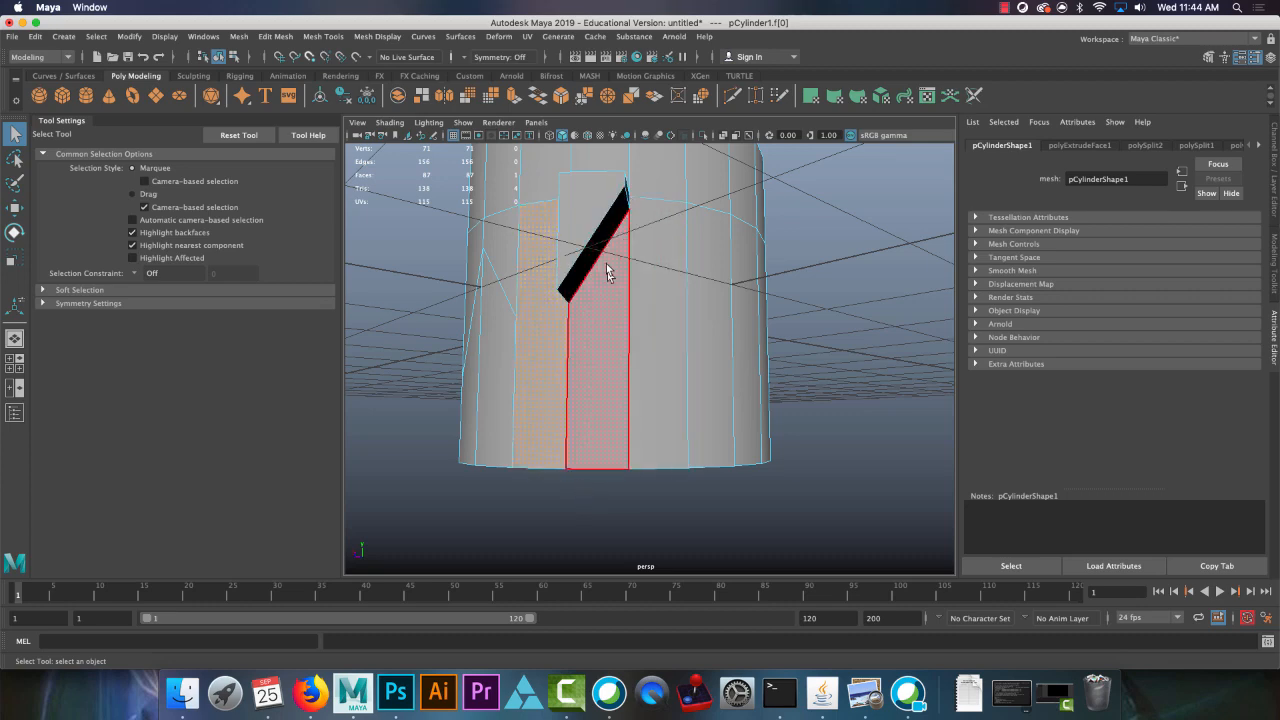
alt+drag(606, 268, 590, 236)
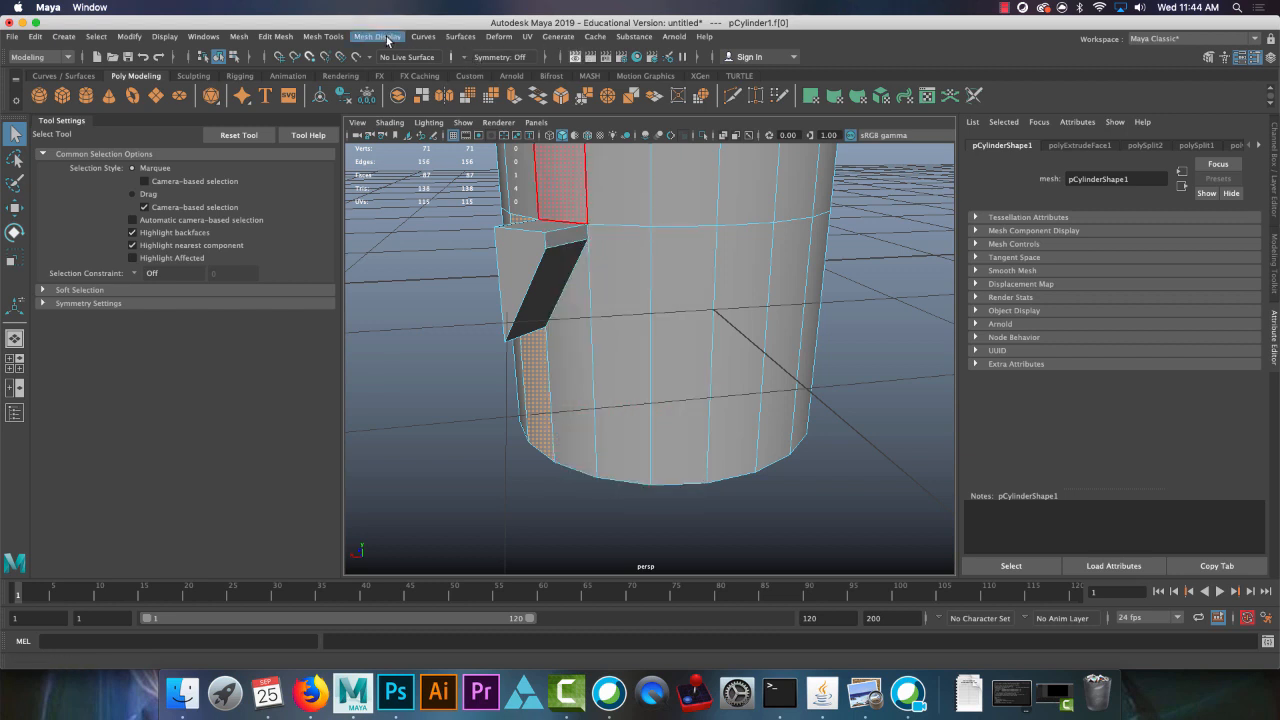
Step: Multi-Cut an edge from the extrusion's base corner just below the edge loop to the neighbouring edge-loop vertex
click(323, 36)
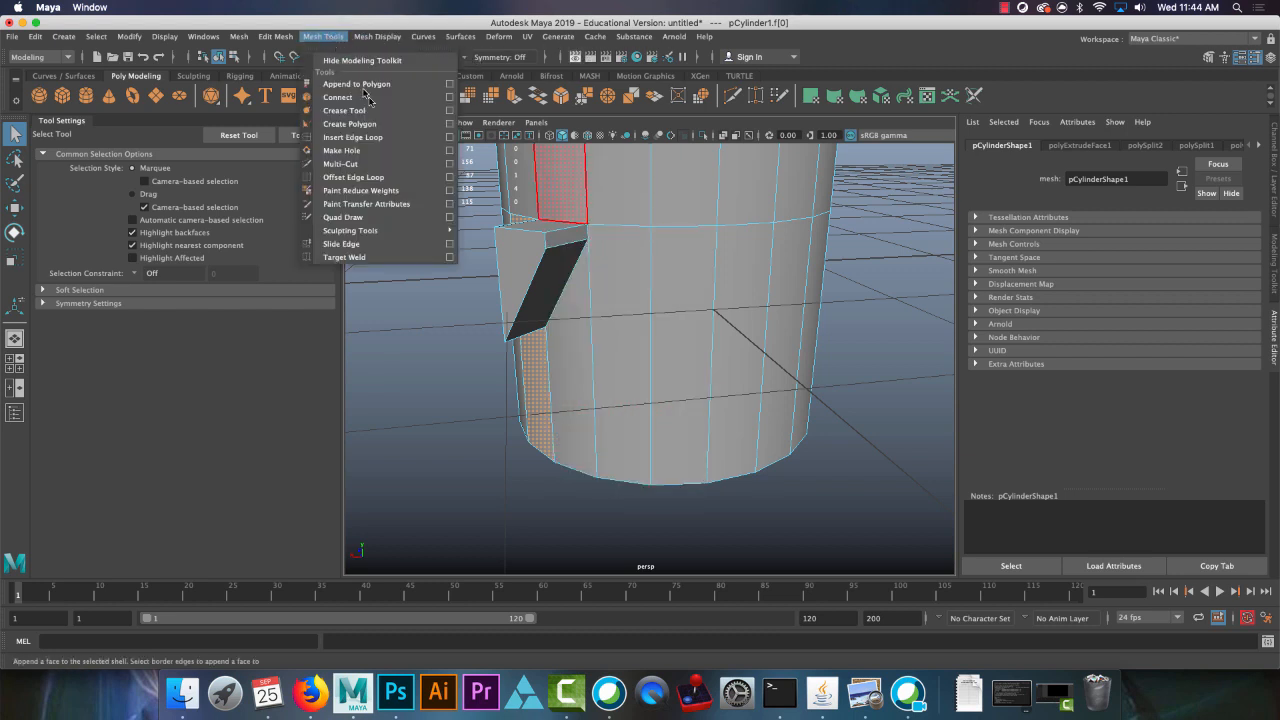
click(377, 164)
alt+drag(626, 248, 663, 220)
alt+middle_drag(663, 220, 572, 266)
alt+right_drag(572, 266, 669, 398)
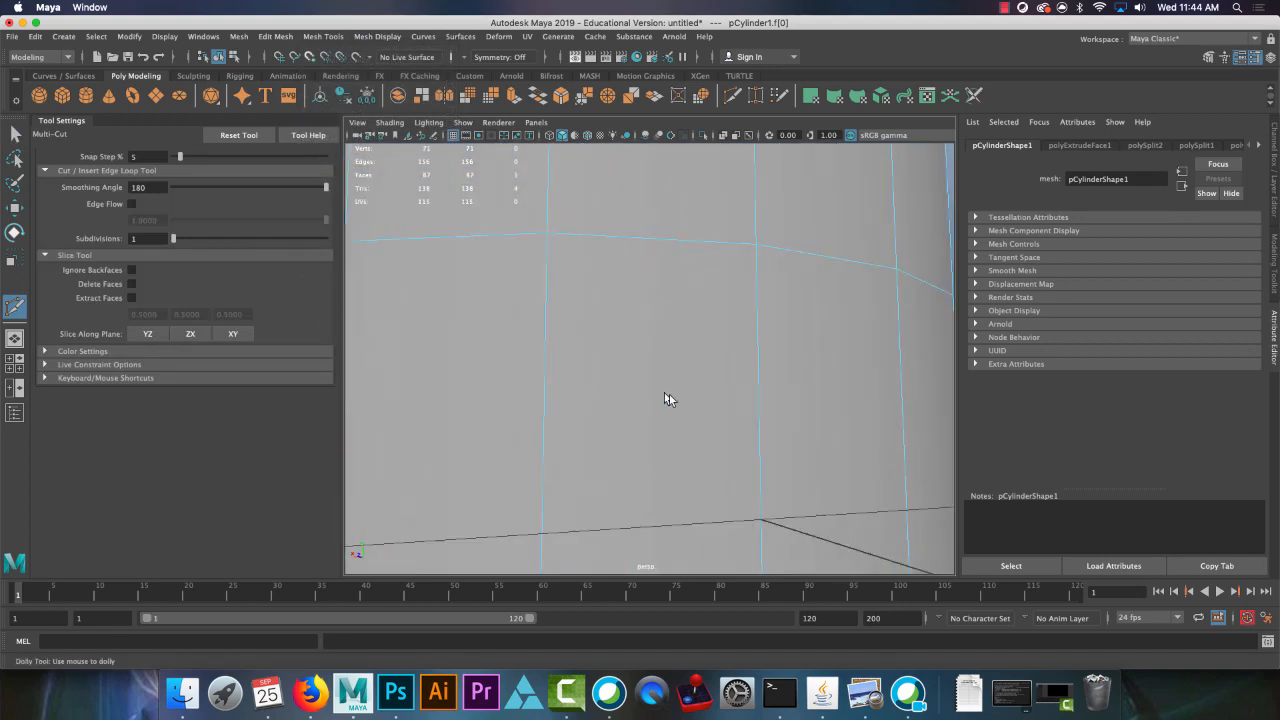
alt+middle_drag(436, 340, 594, 363)
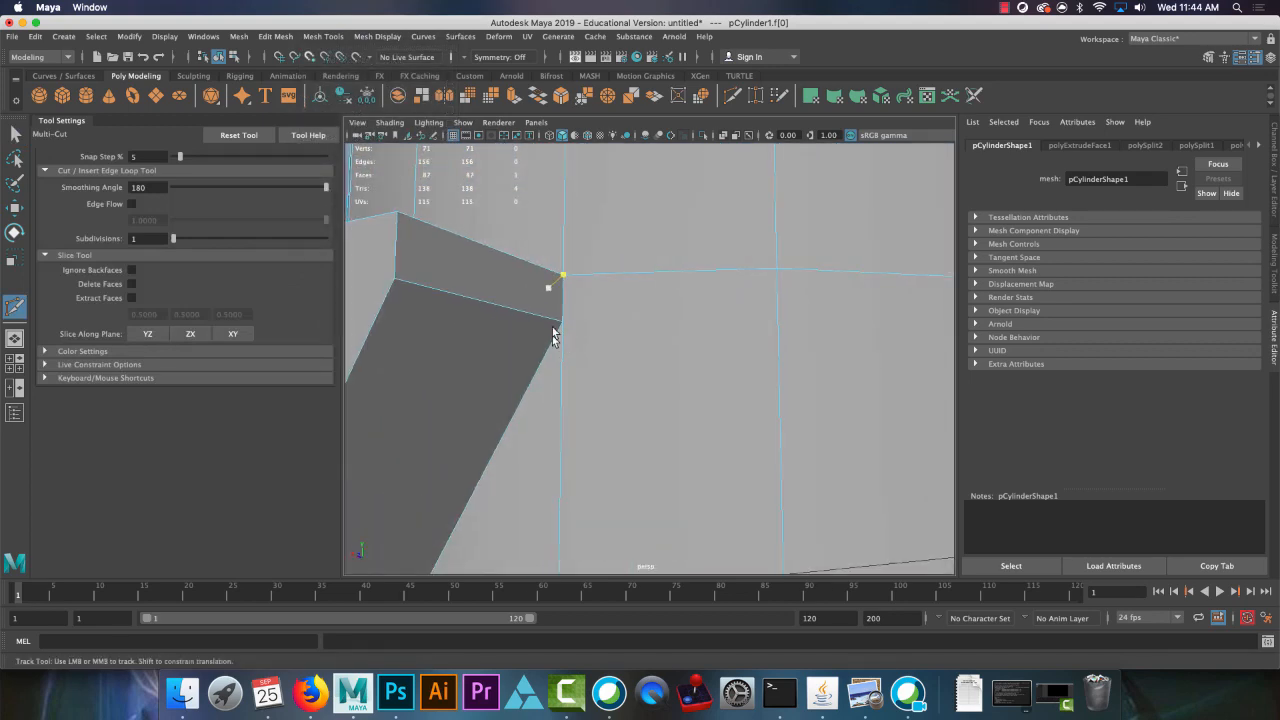
alt+drag(516, 320, 537, 340)
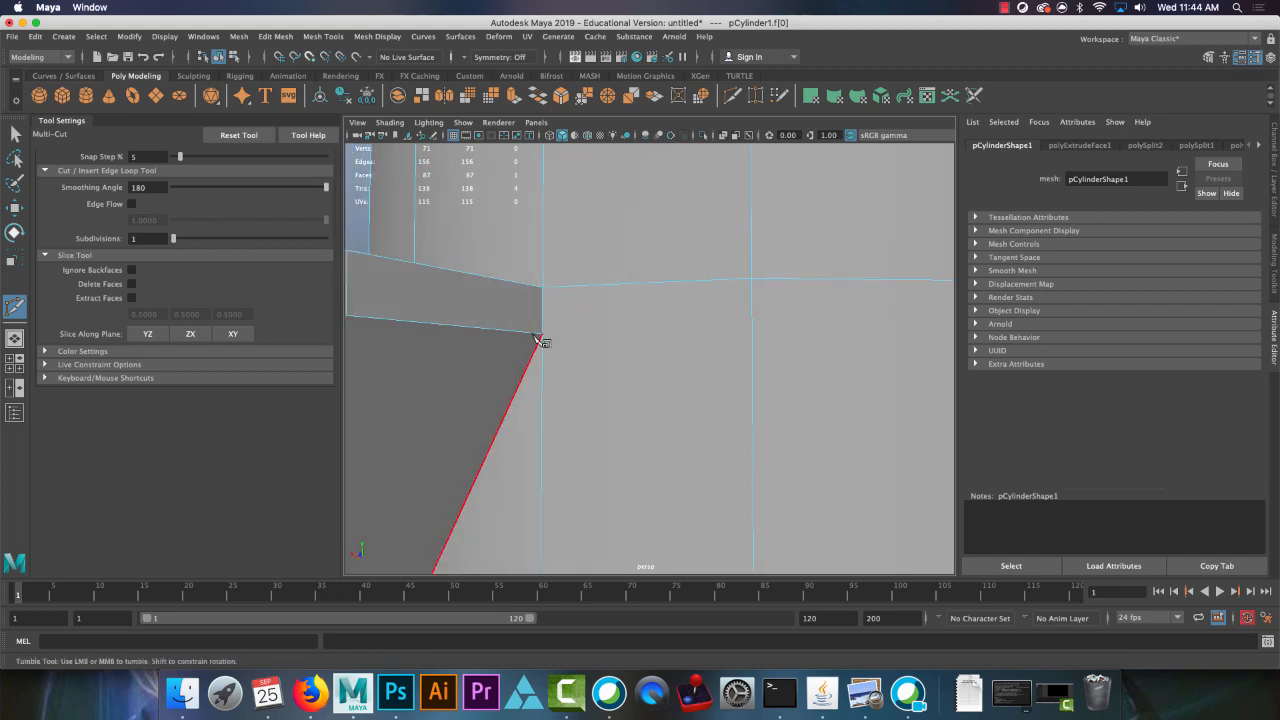
click(751, 279)
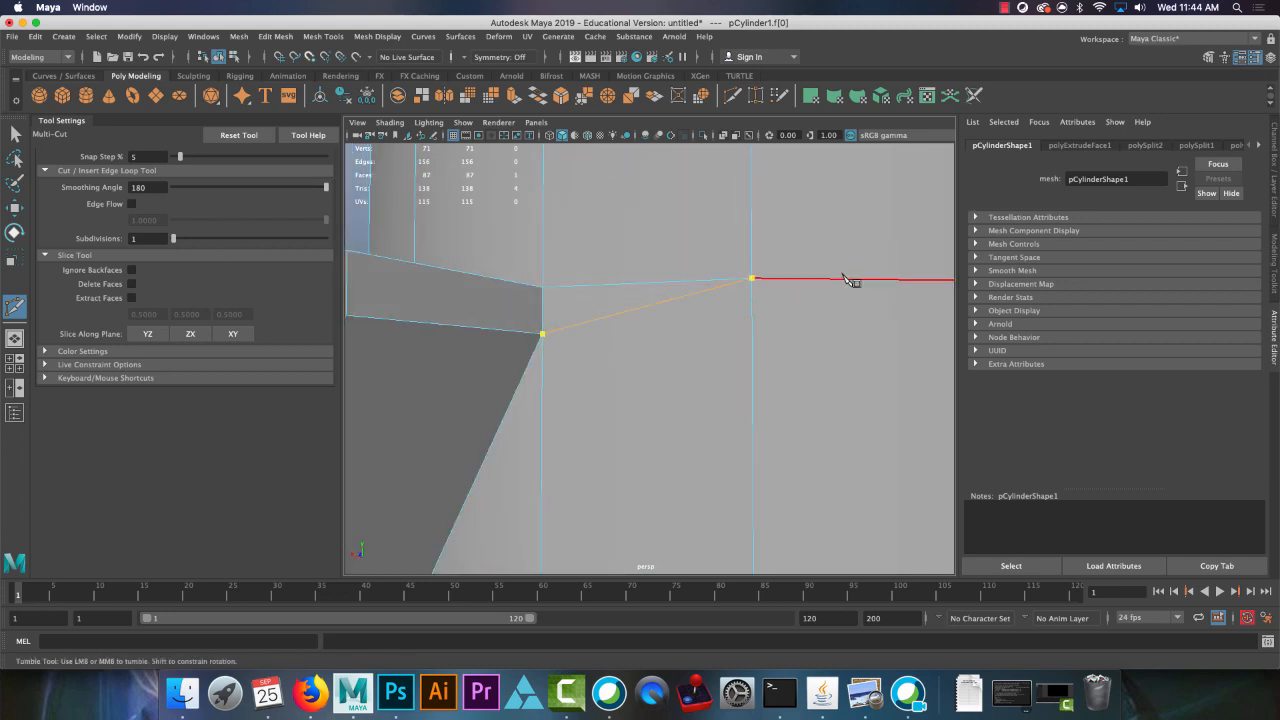
key(Return)
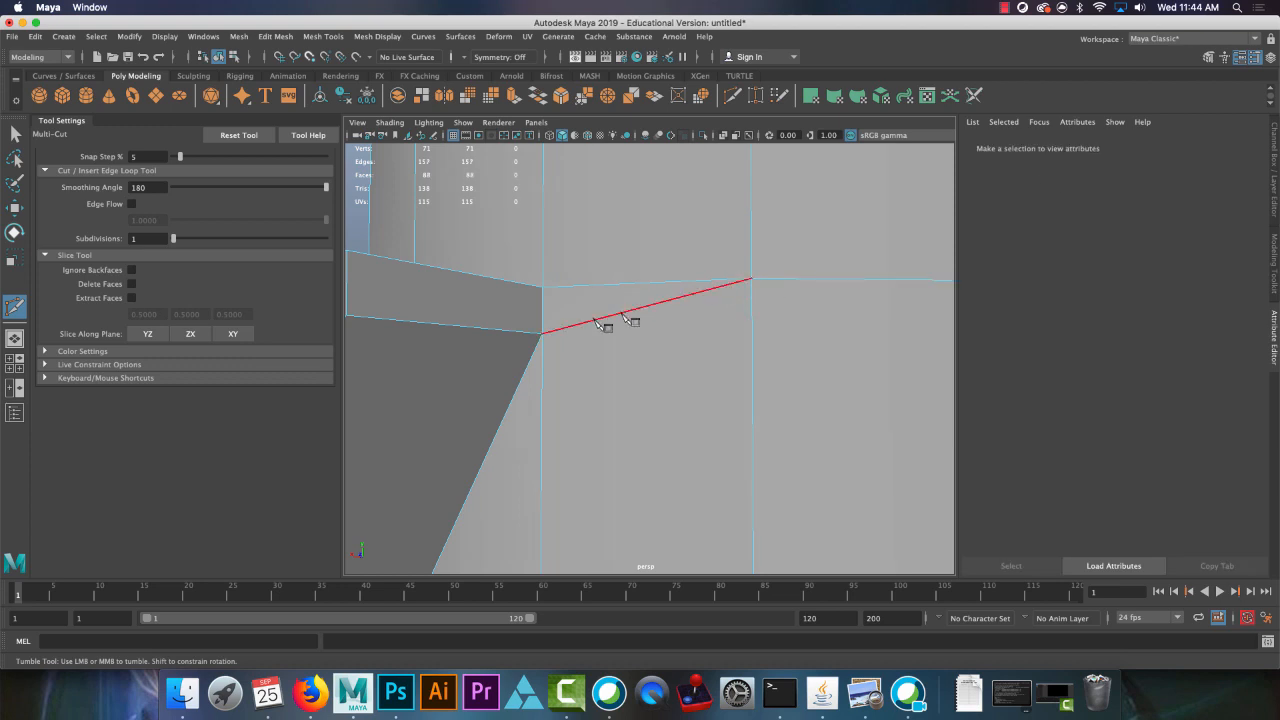
Step: Multi-Cut an edge from the lower base corner of the extrusion's side wall to the adjacent edge-loop vertex on that side
alt+drag(680, 295, 694, 294)
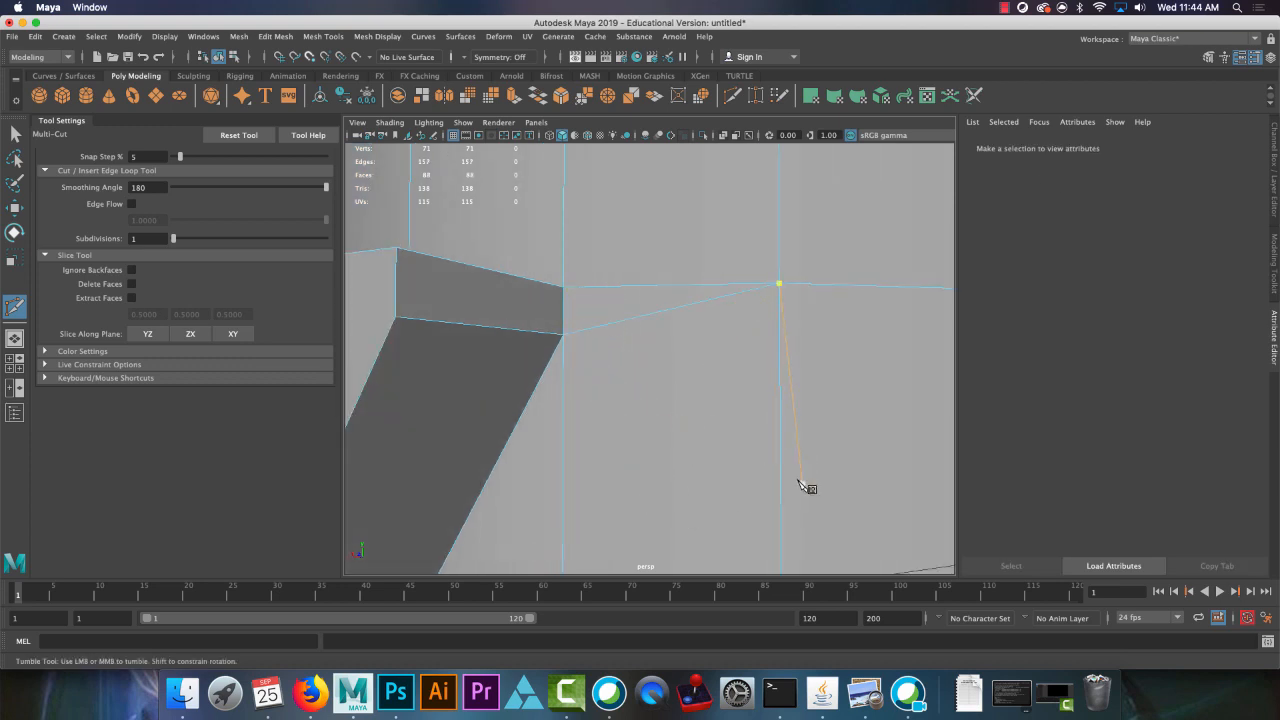
click(755, 467)
alt+drag(477, 423, 529, 369)
key(Escape)
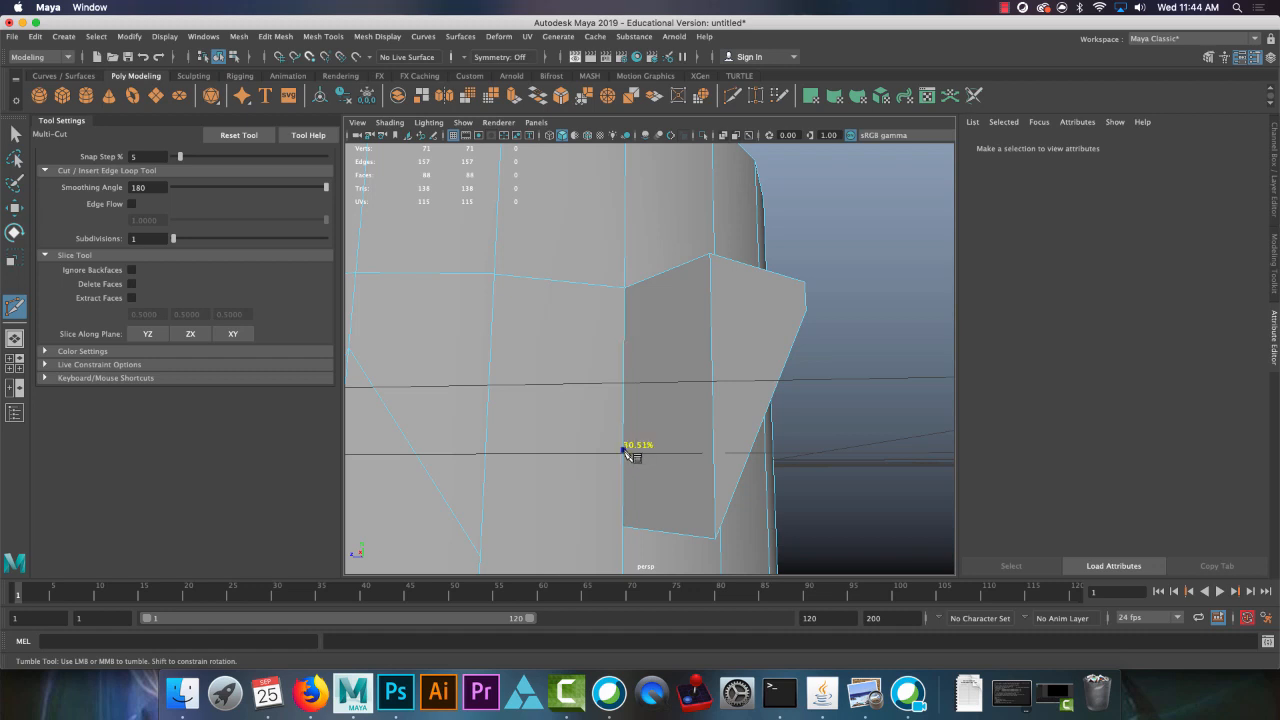
click(622, 527)
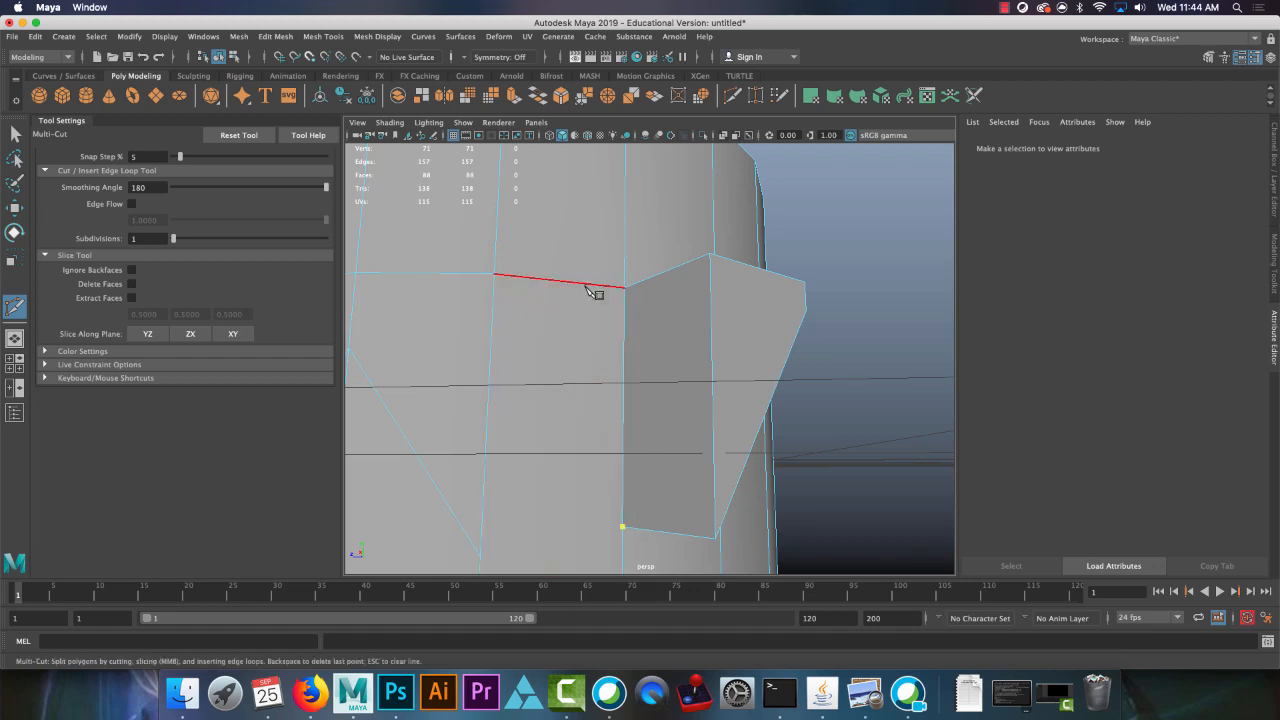
Step: Select the two edges of the inverted V and remove them with their vertices using Delete Edge/Vertex
right_click(408, 282)
alt+middle_drag(551, 543, 566, 487)
alt+right_drag(566, 487, 517, 281)
key(q)
click(461, 366)
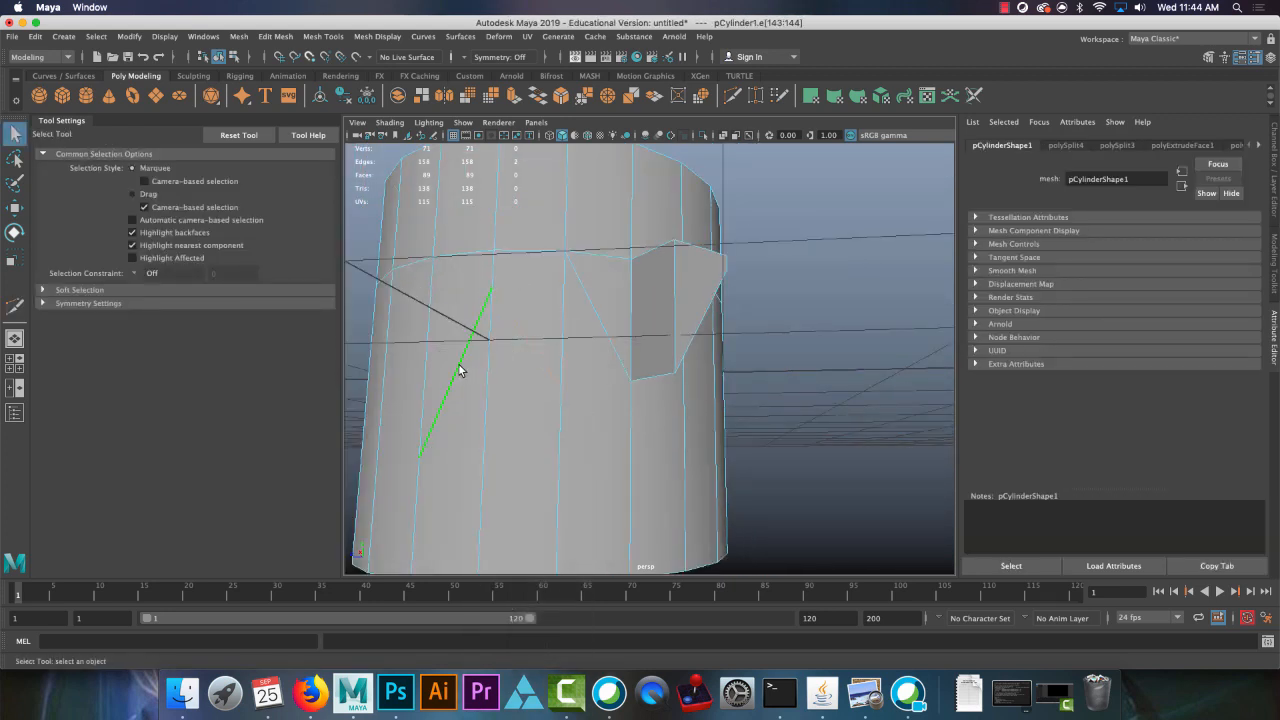
click(275, 36)
click(319, 305)
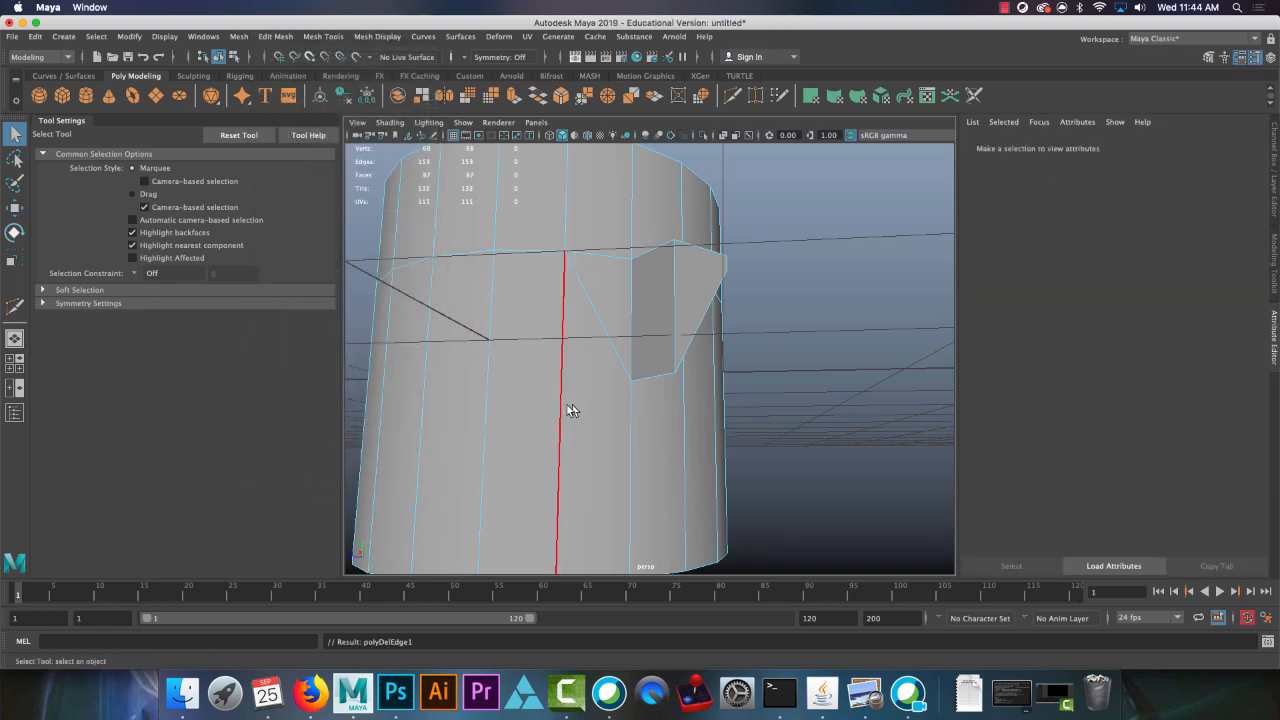
Step: Insert an edge loop around the cylinder just below the existing loop, dipping in a V beneath the extrusion
alt+right_drag(567, 405, 602, 385)
alt+drag(602, 385, 826, 300)
alt+right_drag(745, 400, 648, 364)
mouse_move(648, 364)
alt+mouse_down()
mouse_move(709, 363)
mouse_move(529, 300)
mouse_move(677, 377)
mouse_move(651, 369)
alt+mouse_up()
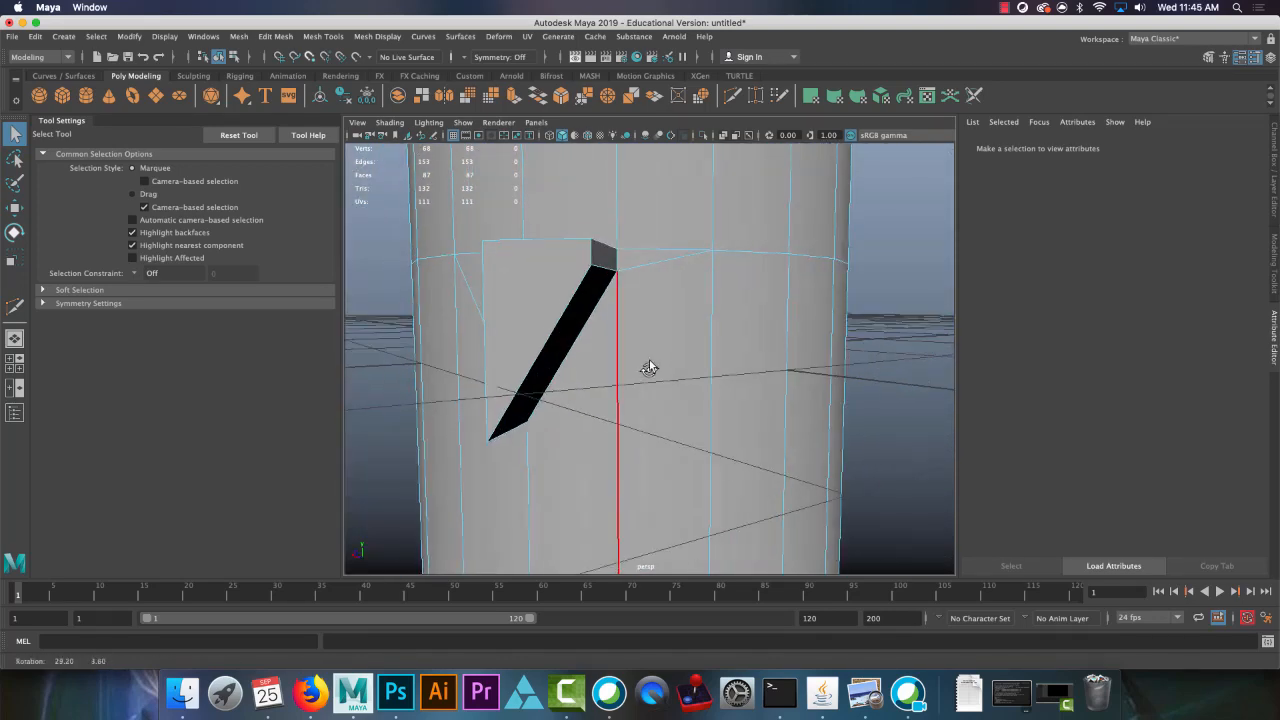
right_click(669, 338)
right_drag(672, 346, 730, 322)
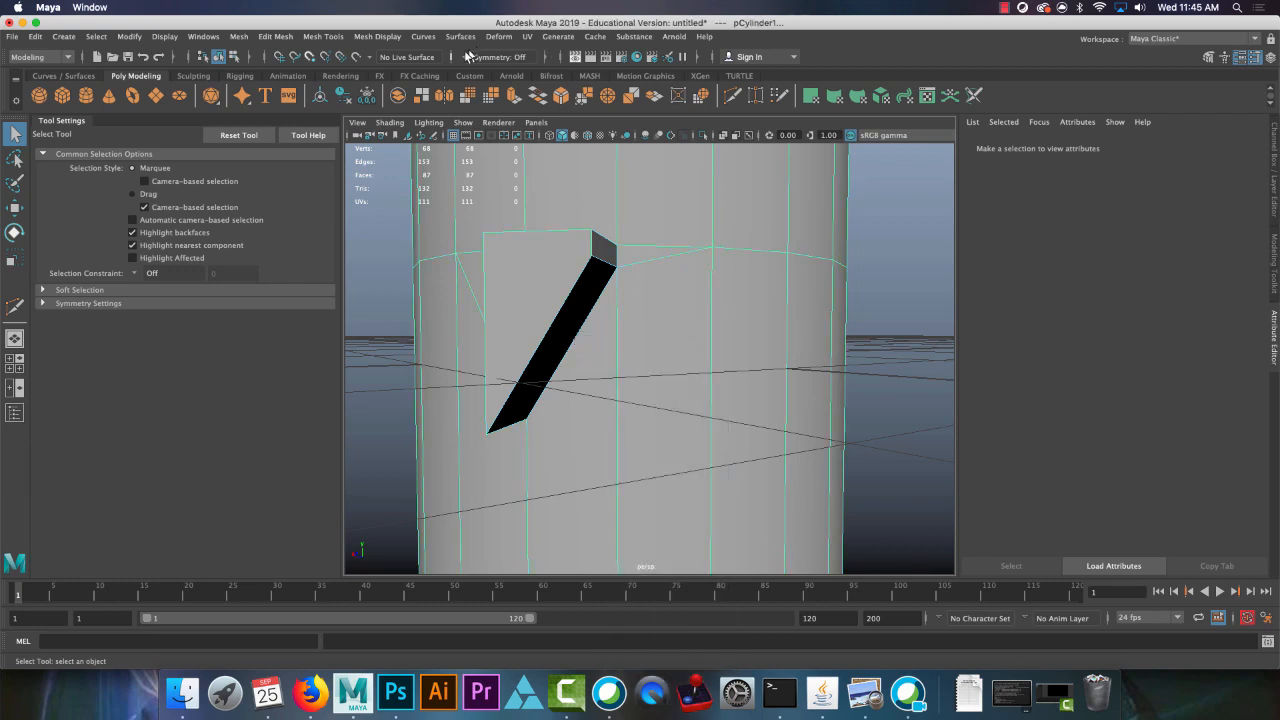
click(323, 36)
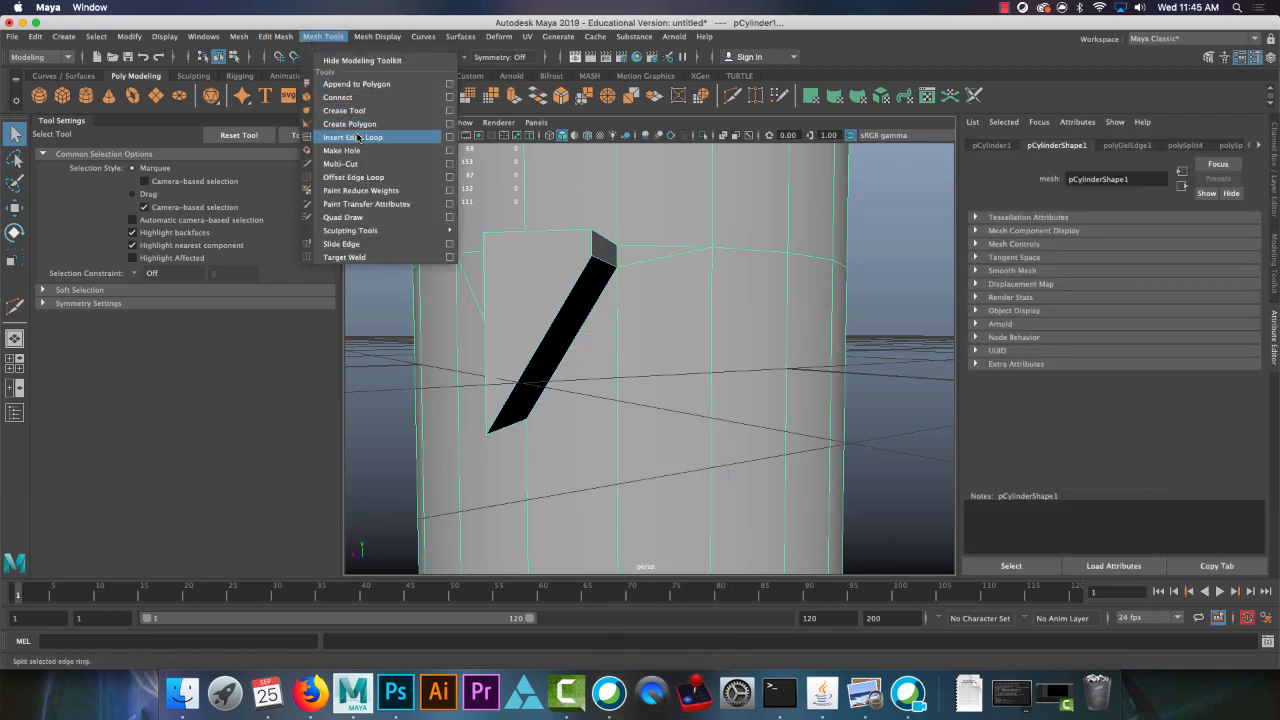
click(358, 137)
alt+drag(629, 443, 700, 416)
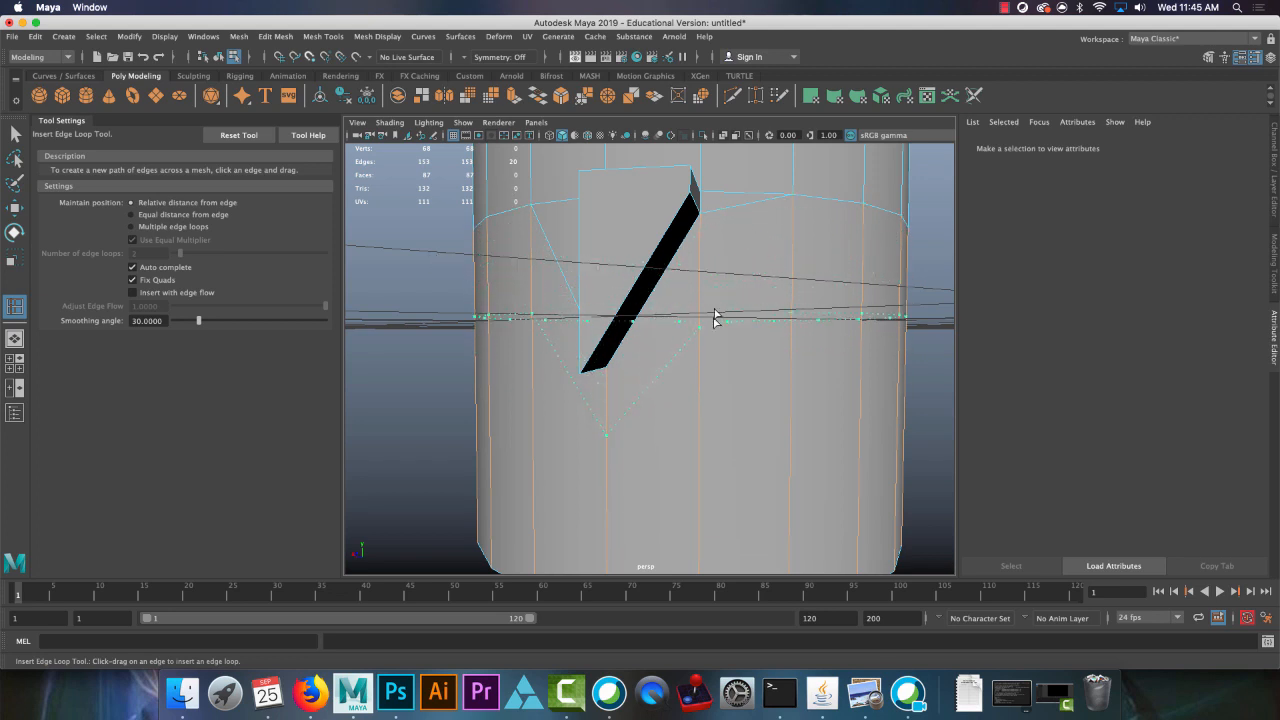
click(728, 251)
alt+drag(700, 390, 770, 405)
key(q)
Step: Extrude the full ring of faces below the new edge loop outward by about 0.722, and deselect the cylinder in object mode
shift+right_click(681, 369)
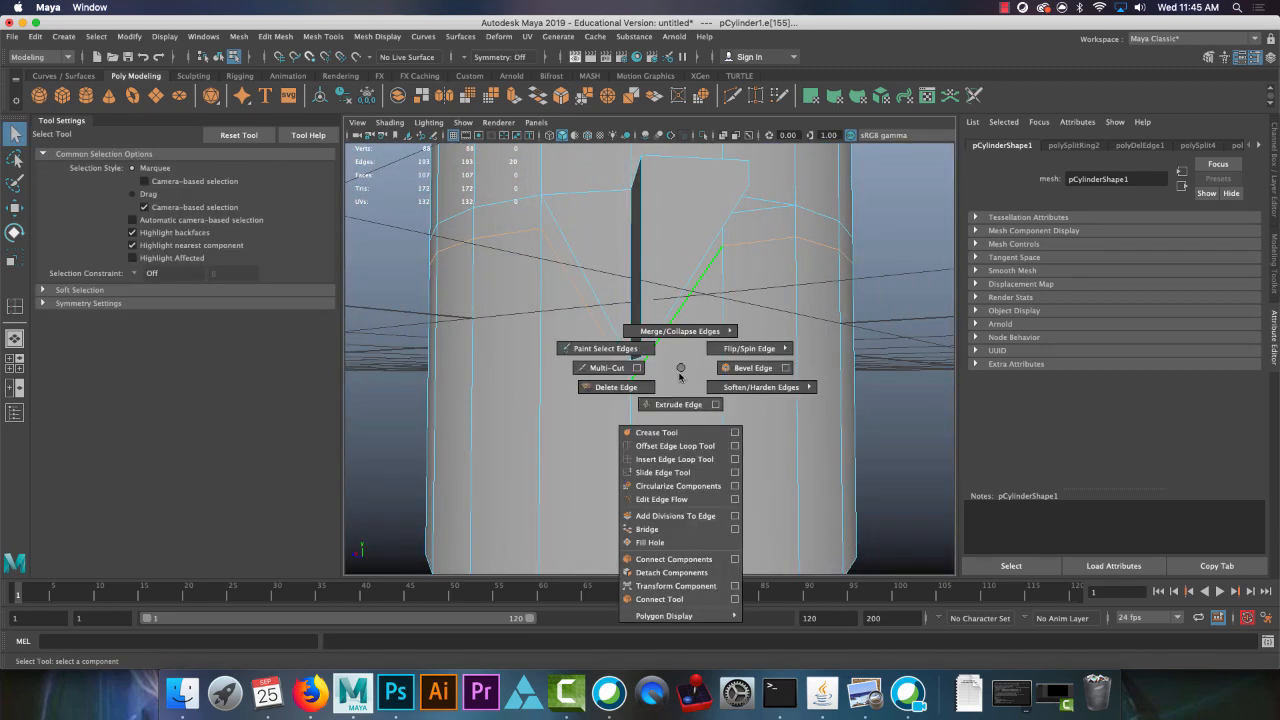
right_drag(681, 369, 680, 395)
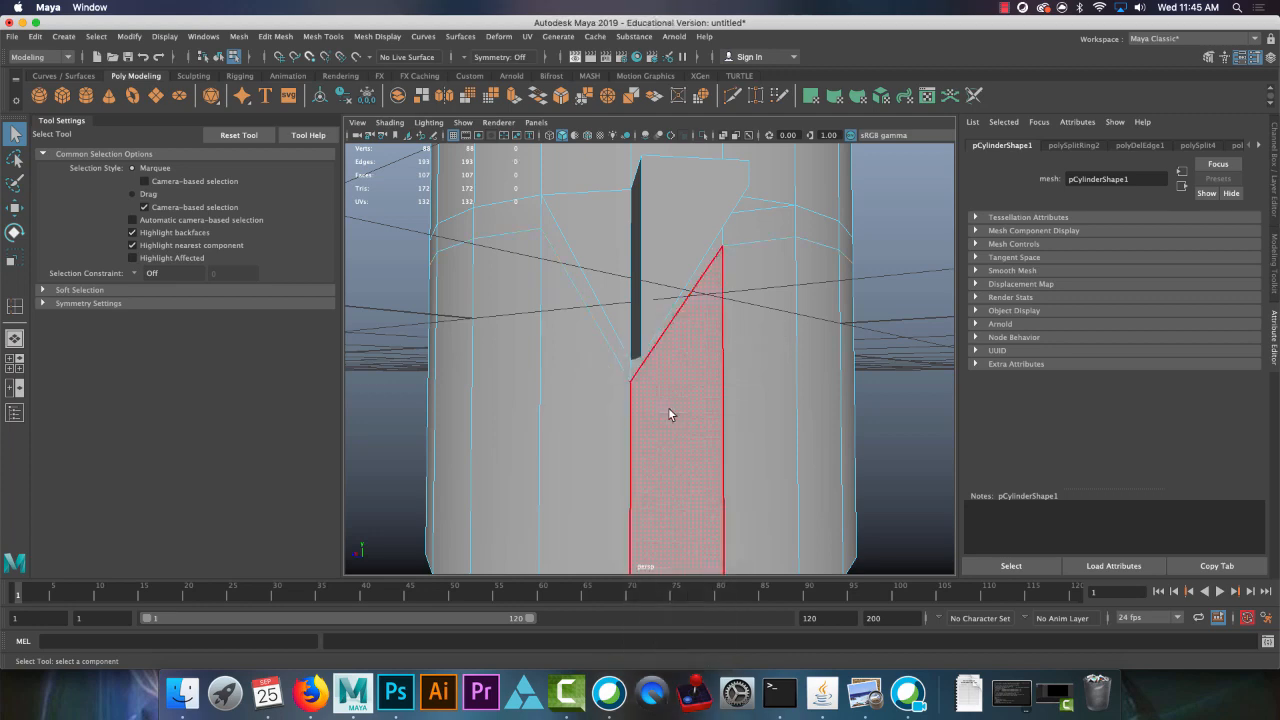
click(766, 420)
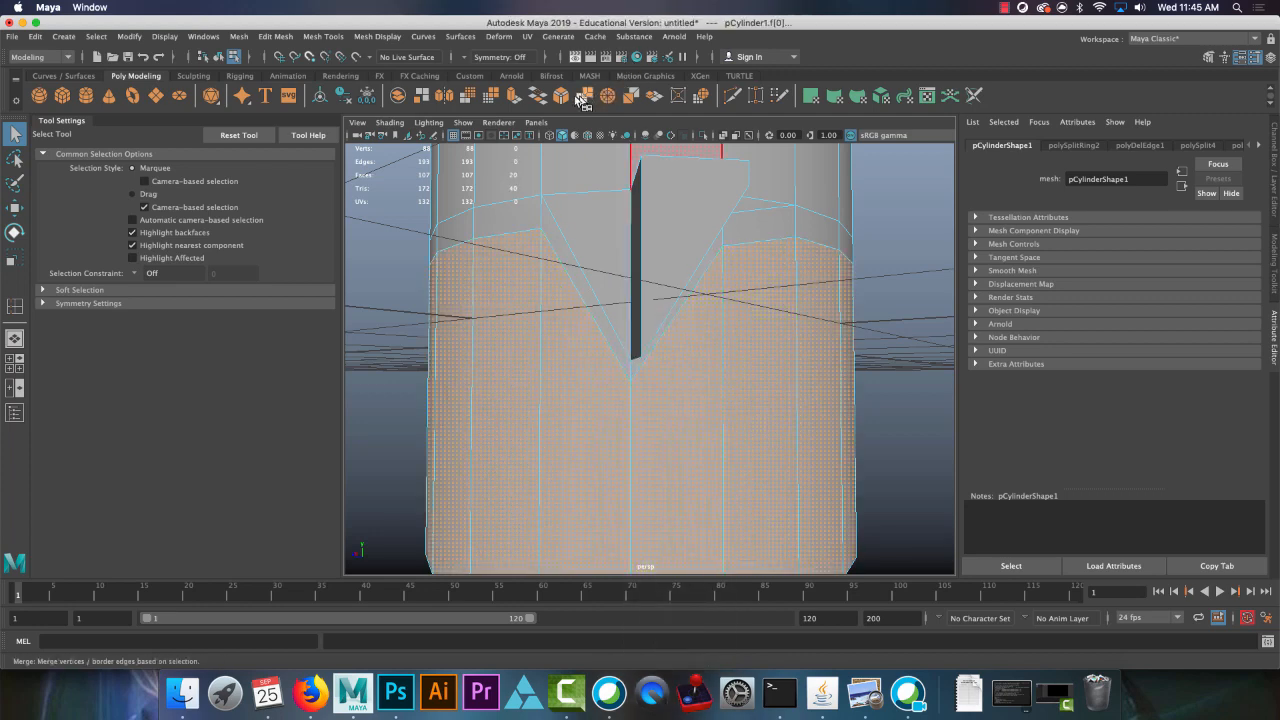
click(514, 96)
scroll(654, 409, down, 3)
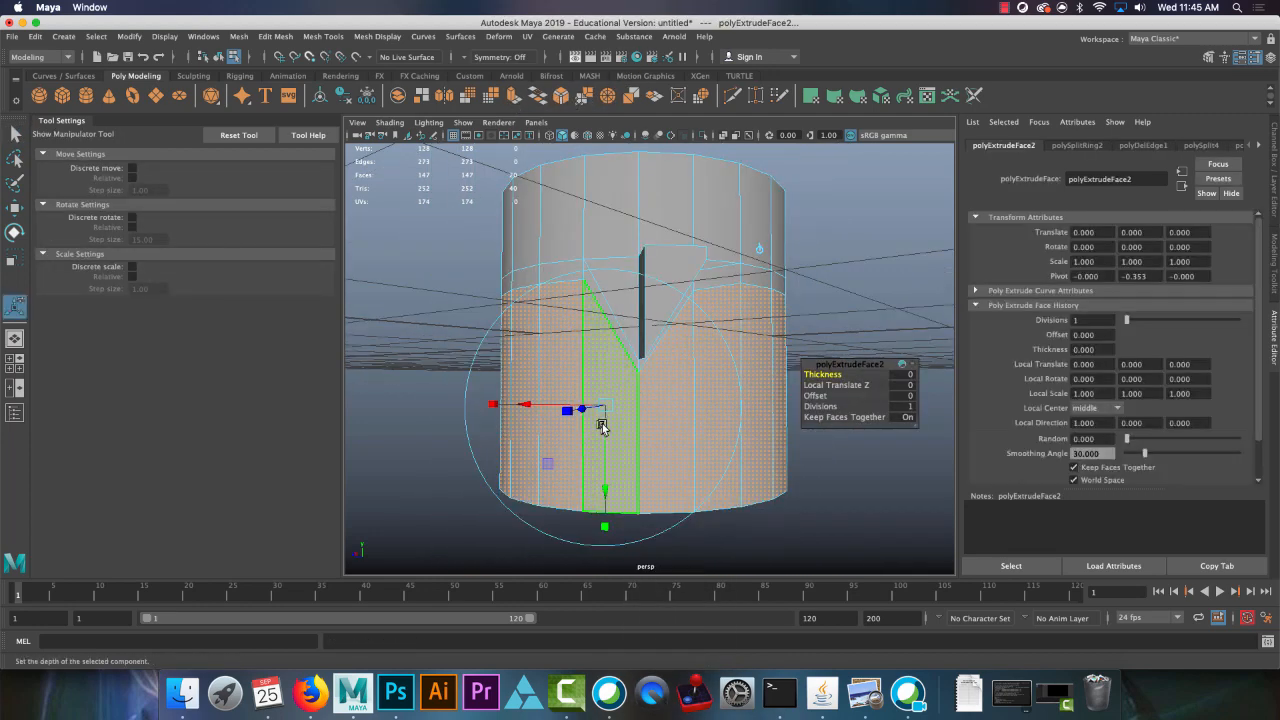
alt+drag(603, 423, 386, 446)
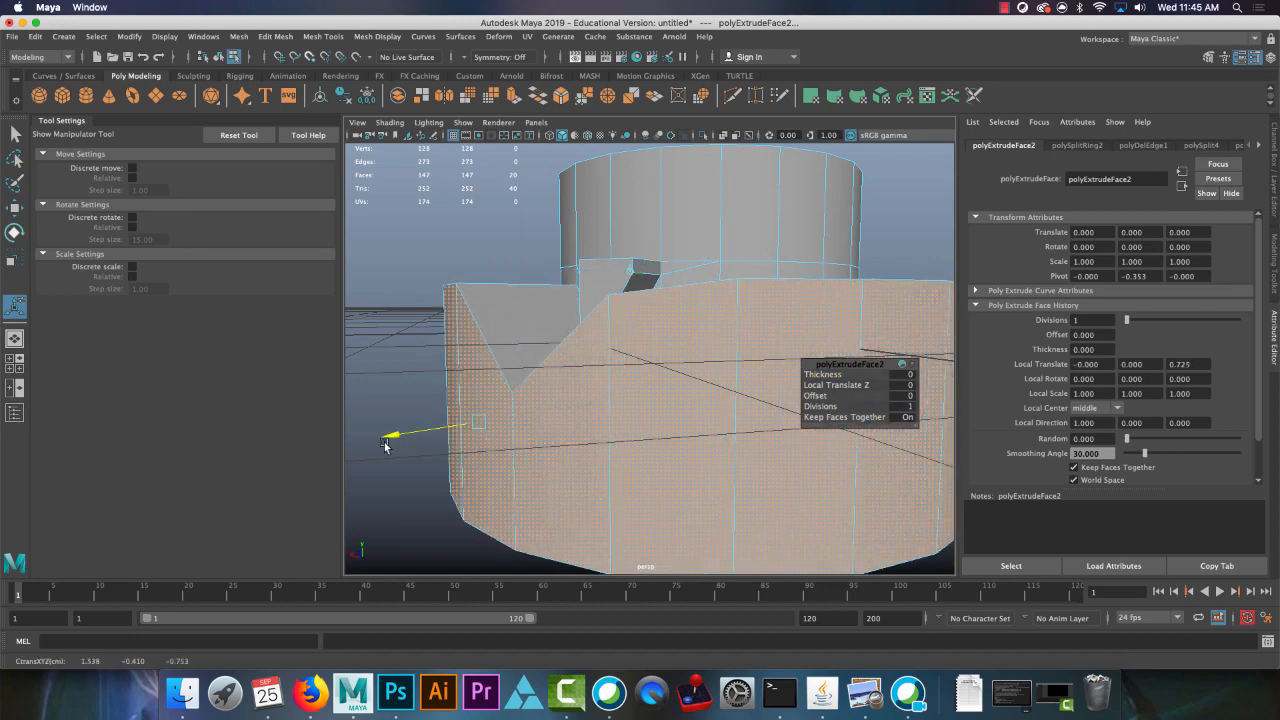
alt+drag(648, 385, 700, 381)
right_drag(880, 247, 912, 224)
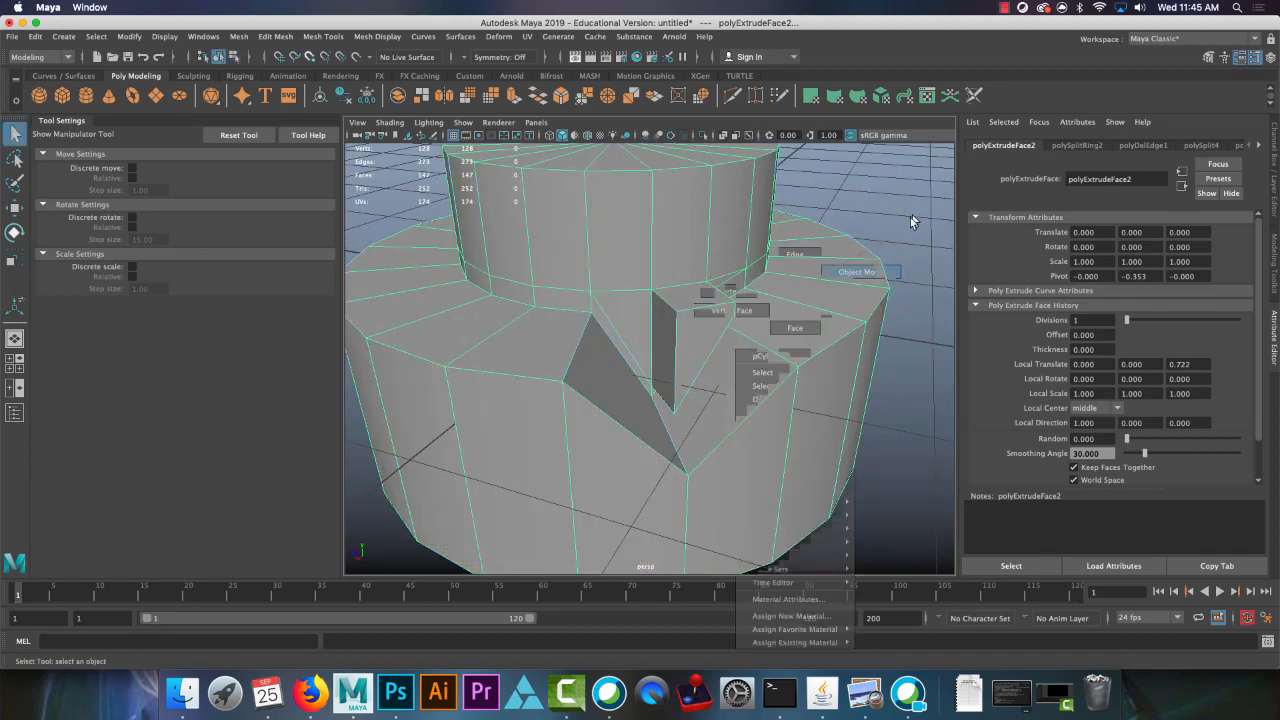
click(914, 225)
mouse_move(910, 246)
alt+mouse_down()
mouse_move(840, 217)
mouse_move(881, 213)
mouse_move(903, 231)
mouse_move(892, 236)
alt+mouse_up()
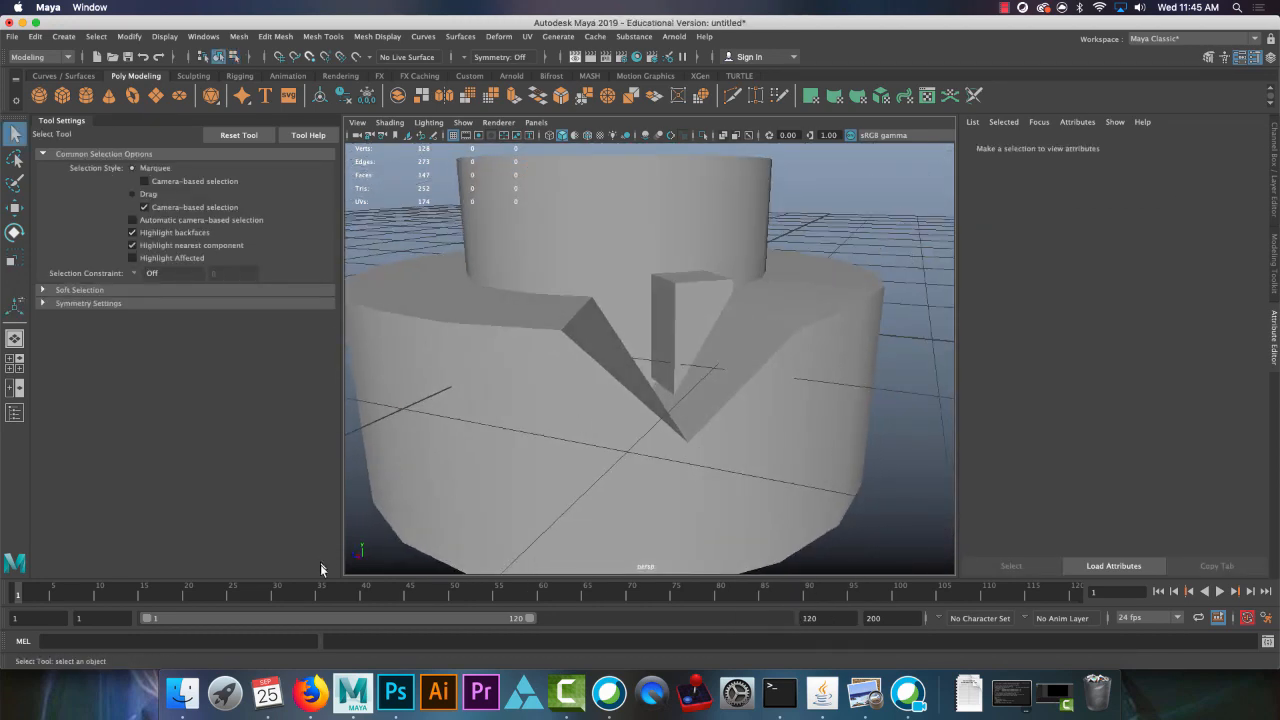
Step: Switch to the lesson notes in Firefox and reword "Step Snap %" as "Snap Step %" in the Multi-Cut settings question
click(319, 680)
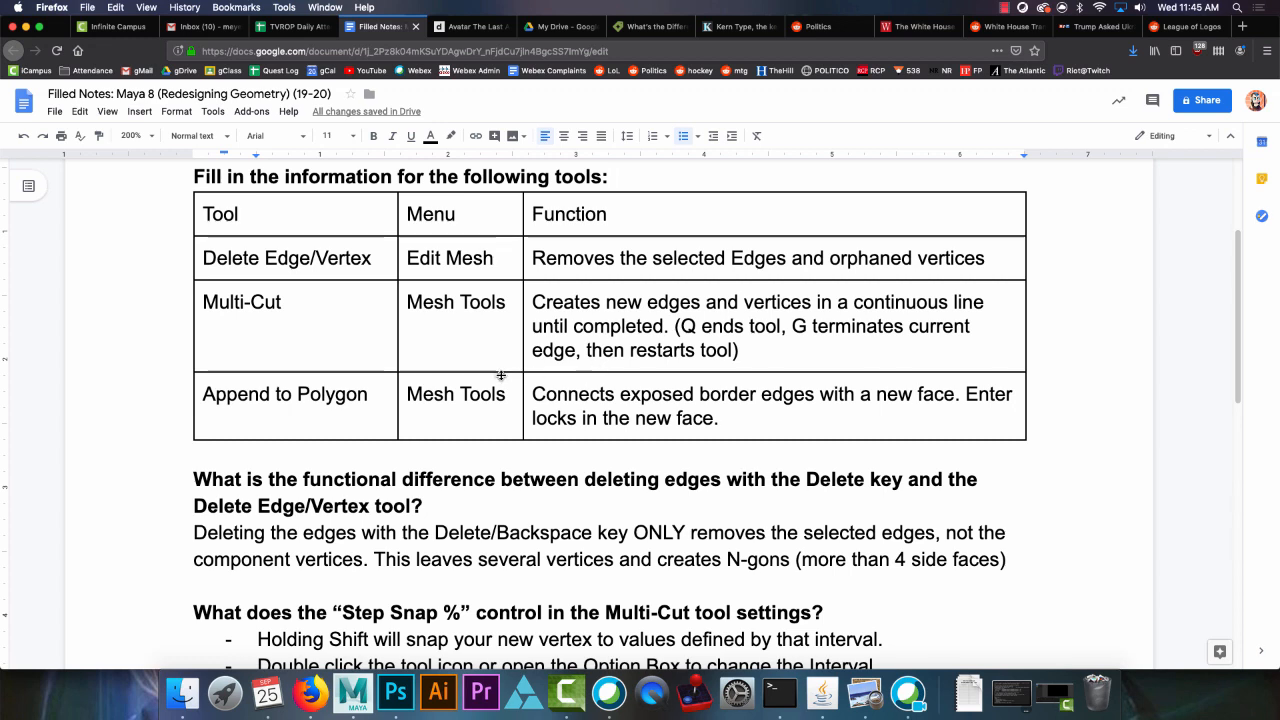
scroll(503, 378, down, 1)
scroll(503, 378, down, 5)
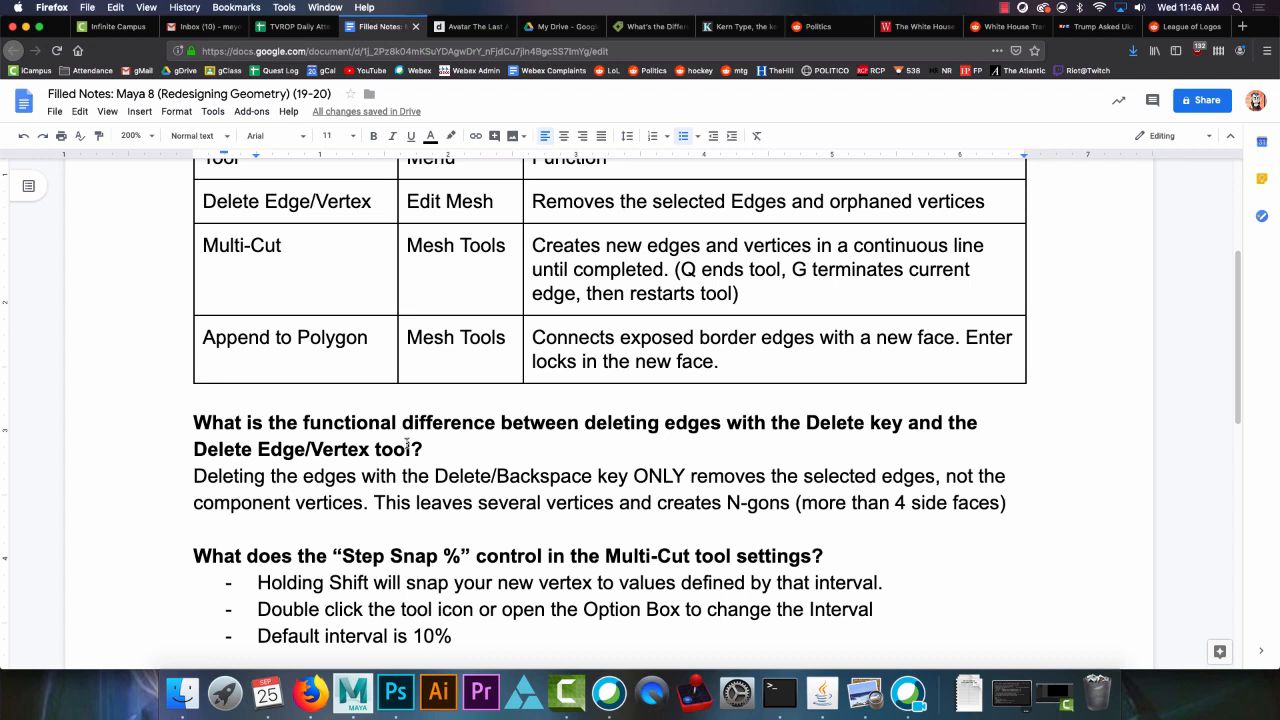
drag(437, 555, 345, 566)
text(Snap Ste)
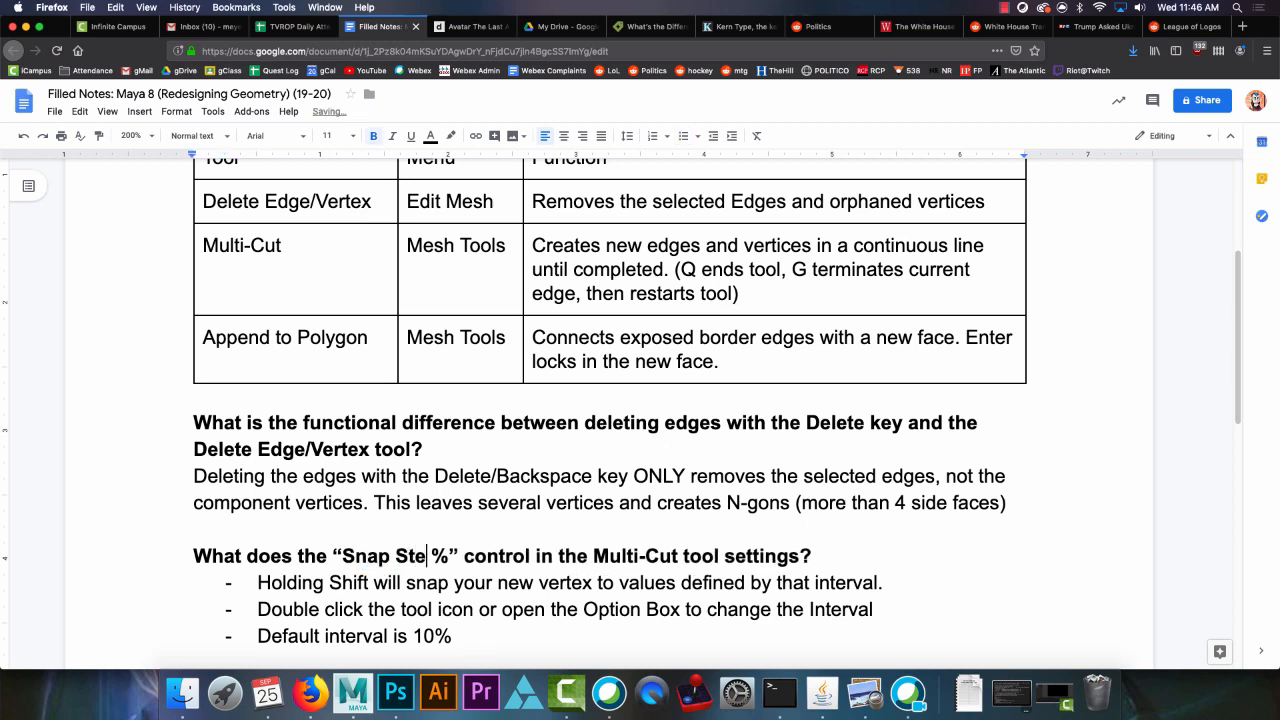
text(p)
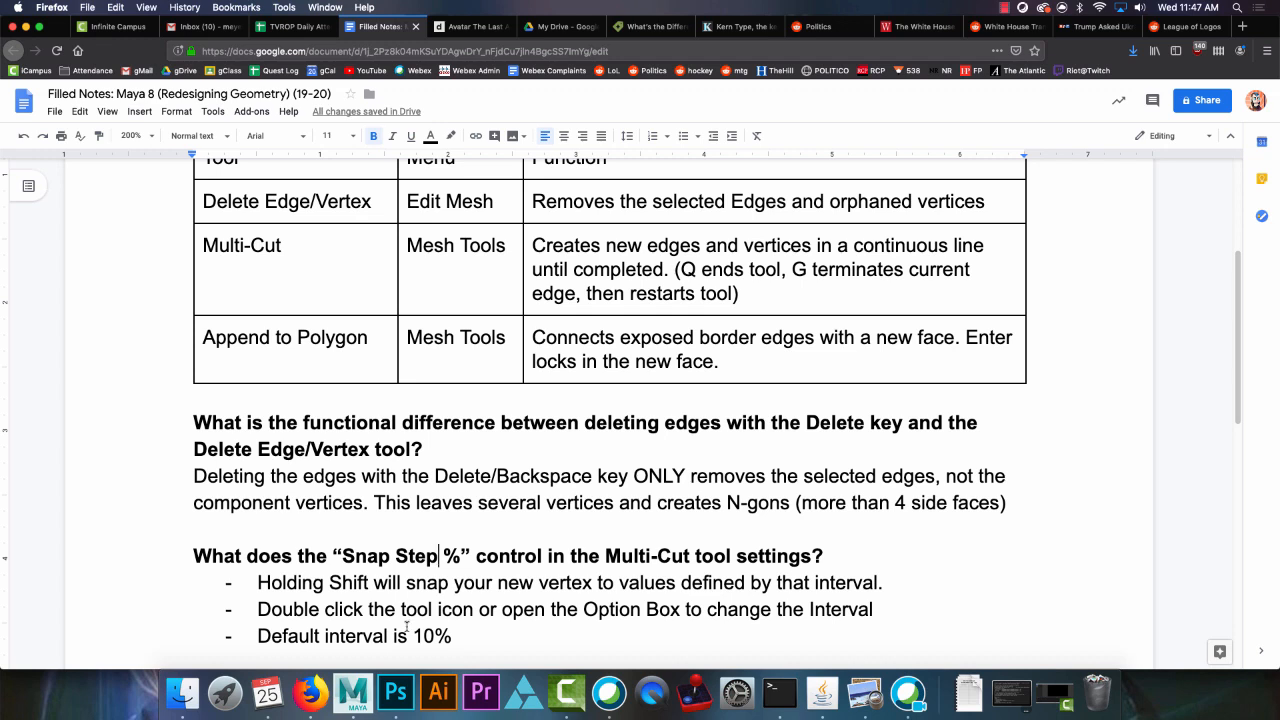
Step: Review the notes' list of steps for using Extrude to fix areas that can't be easily Appended
scroll(407, 625, down, 2)
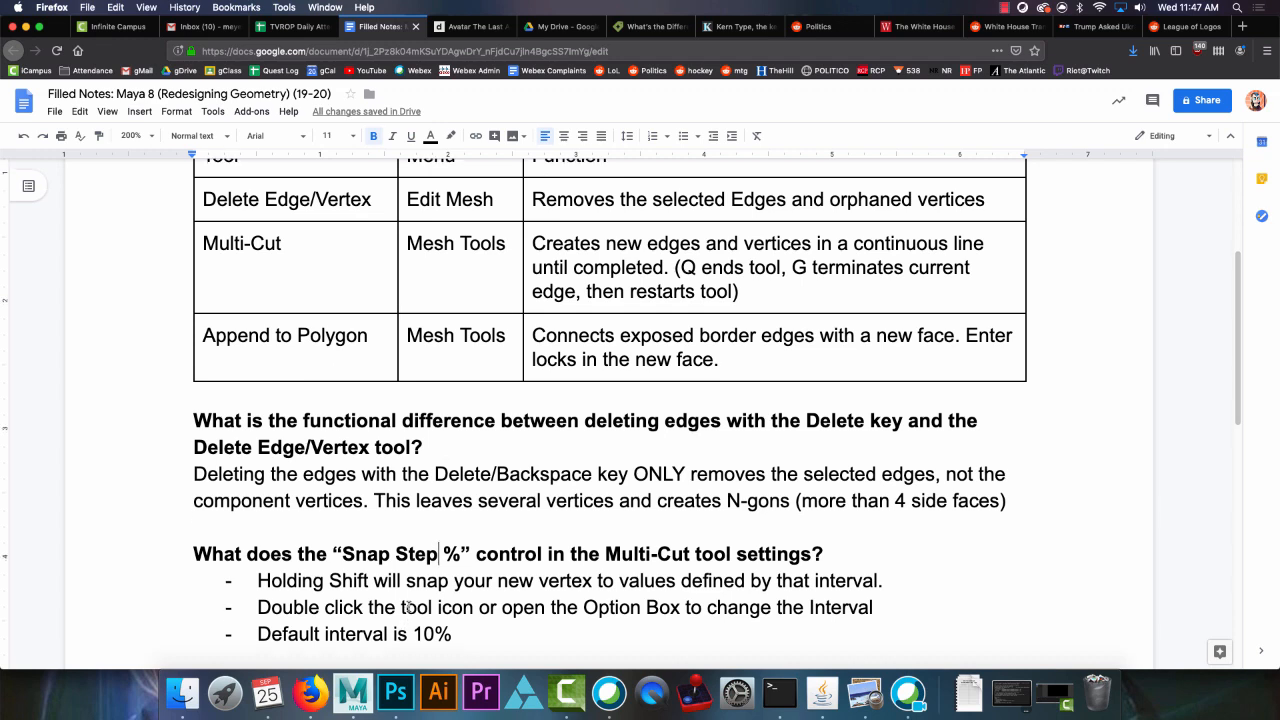
scroll(413, 603, down, 8)
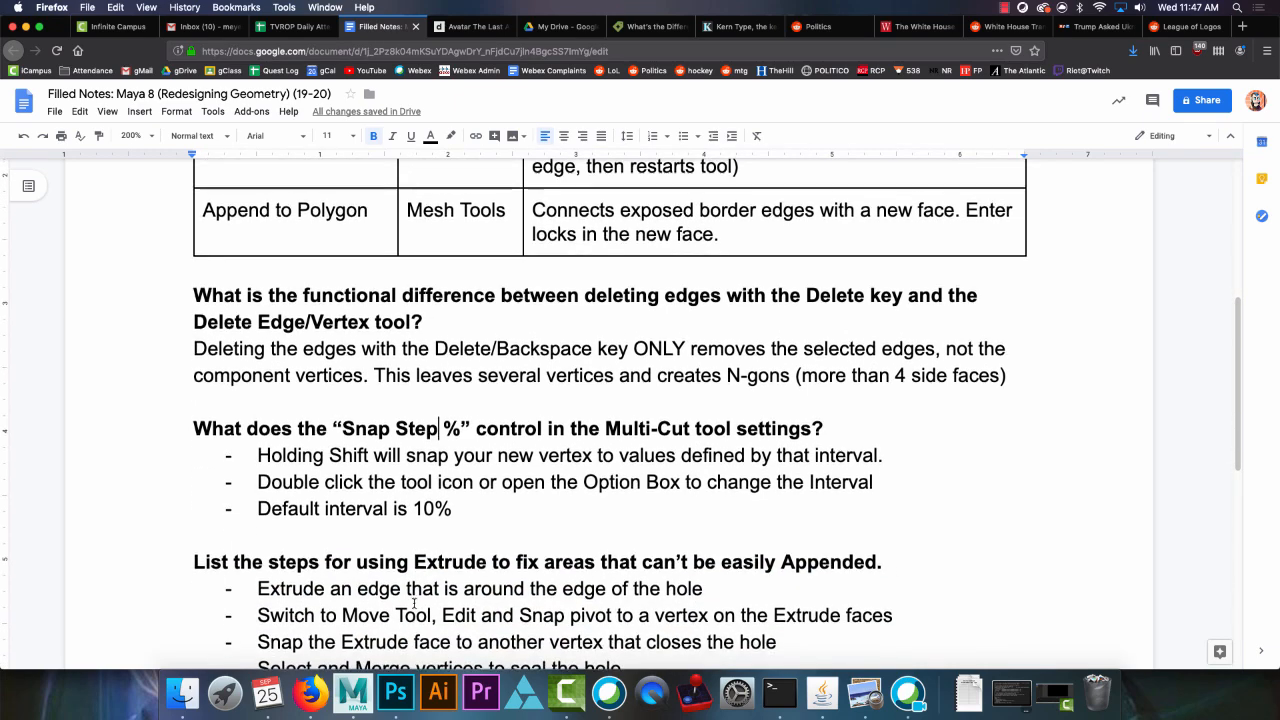
scroll(411, 603, up, 5)
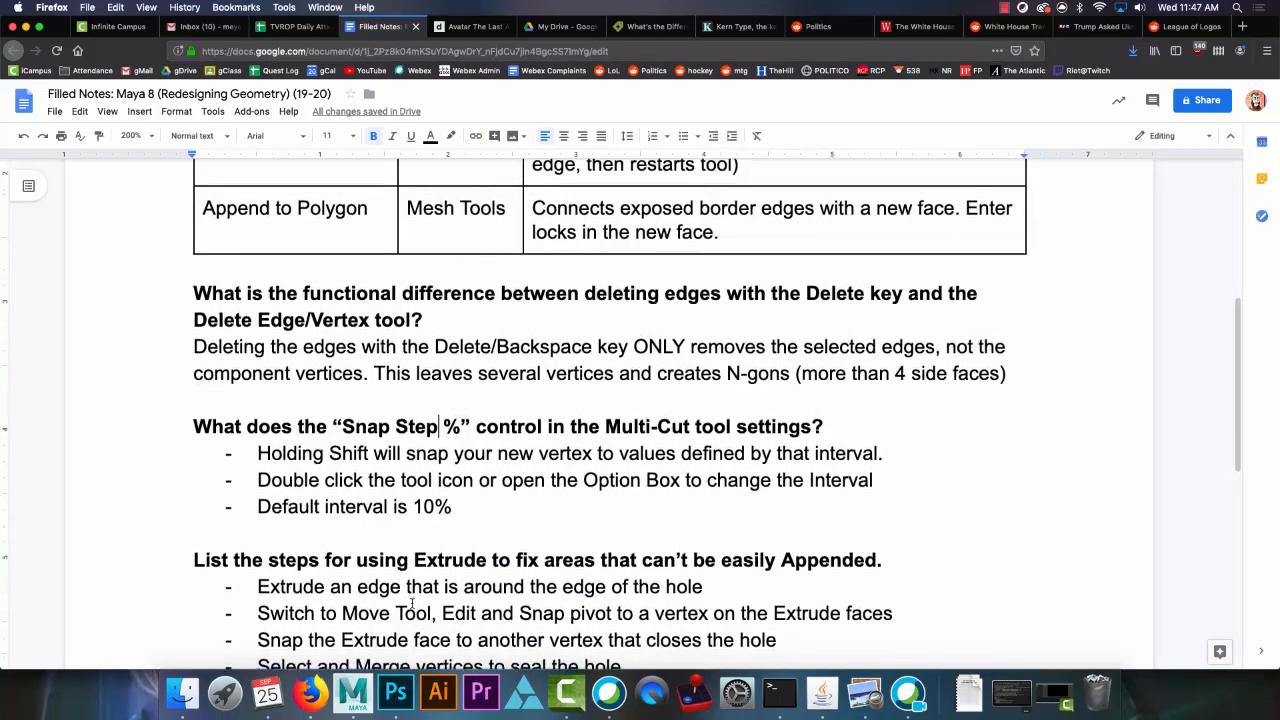
scroll(411, 603, down, 5)
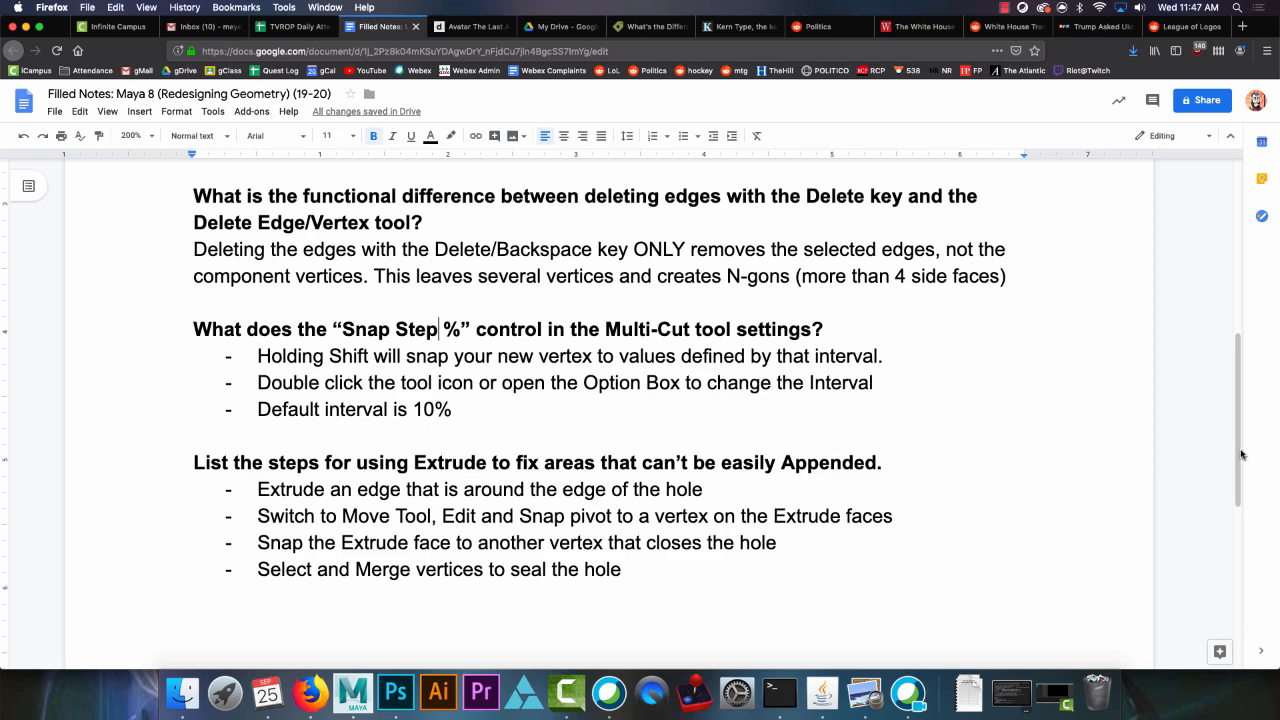
drag(1240, 452, 1241, 430)
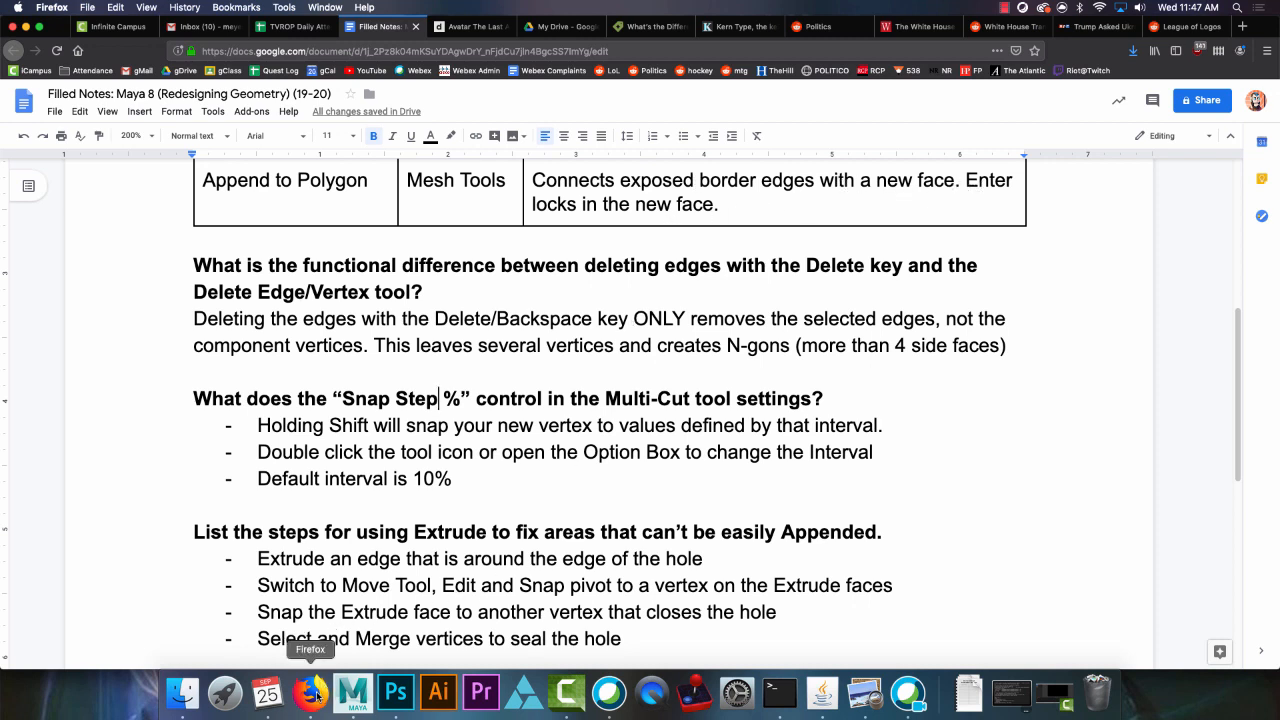
Step: Switch back to Maya, open the M8_MergePractice.mb scene and collapse the Tool Settings to enlarge the viewport
click(352, 692)
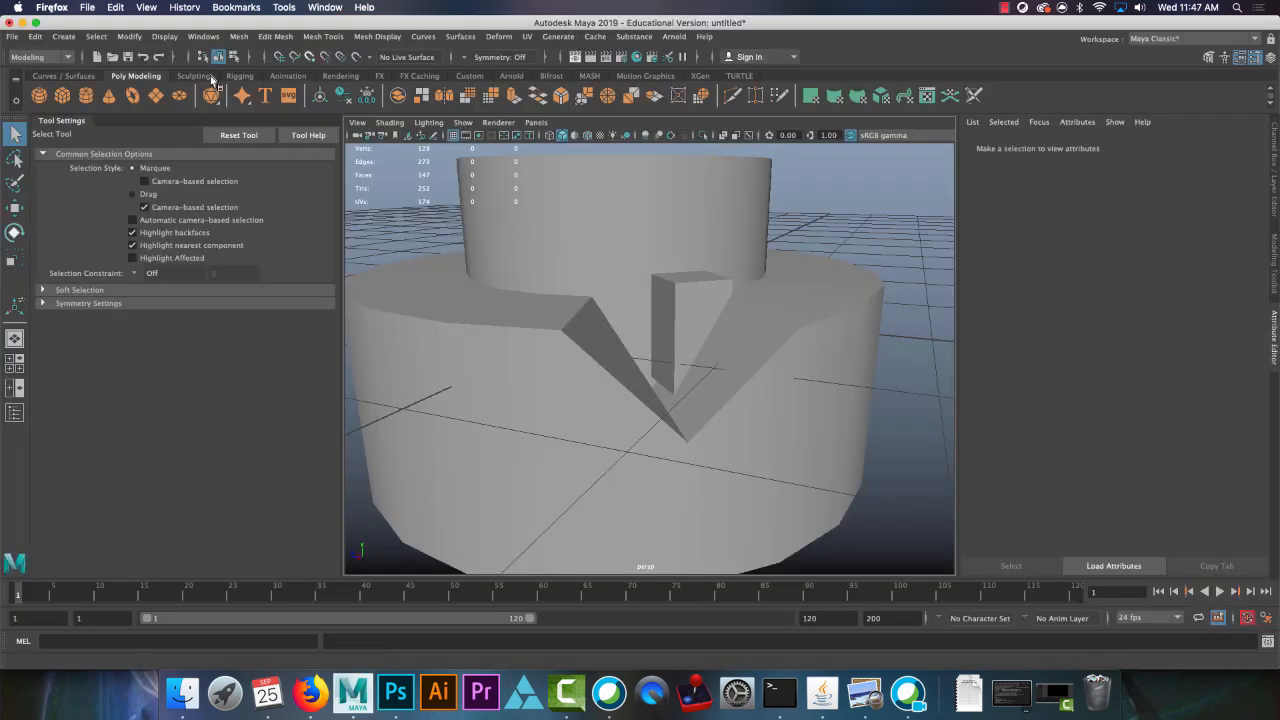
click(187, 689)
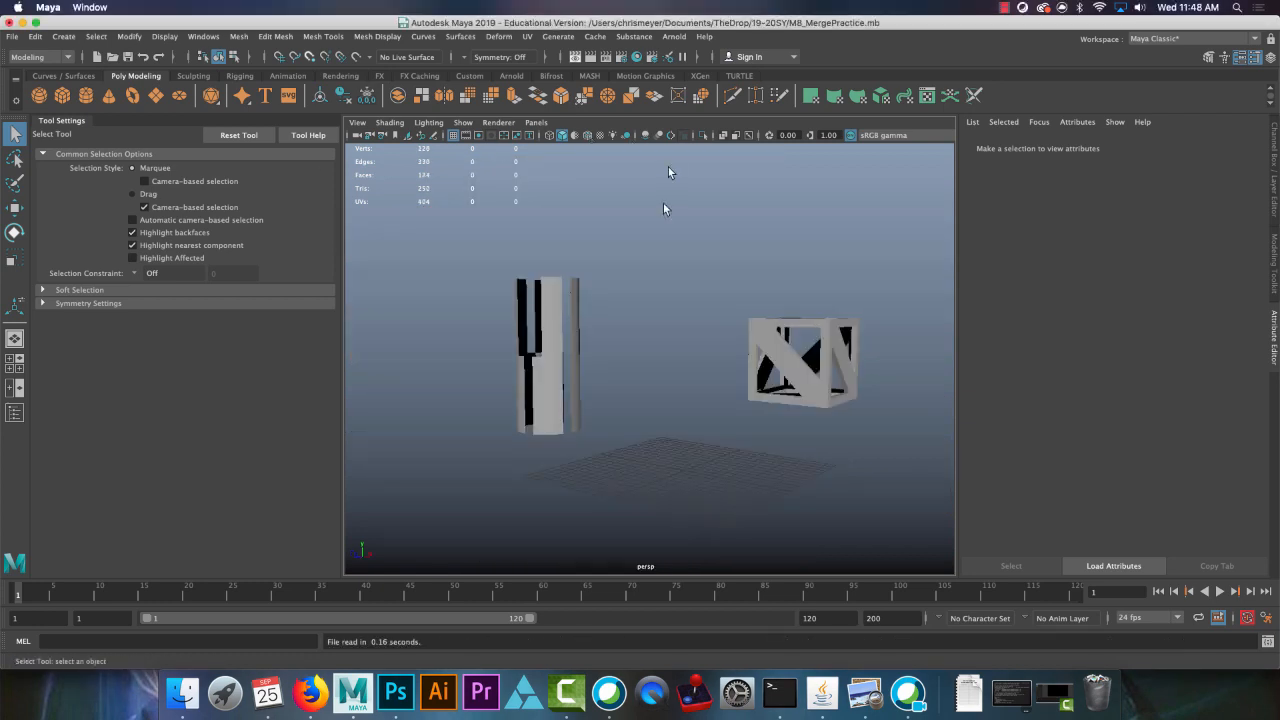
click(58, 121)
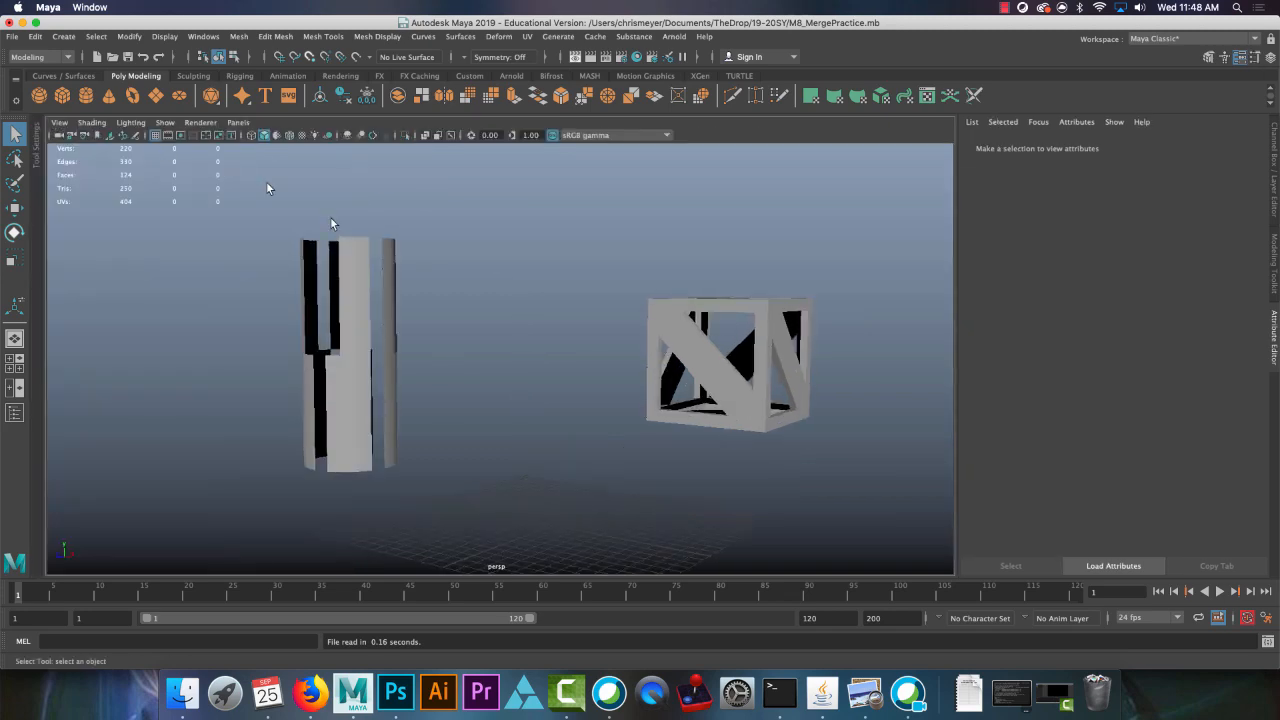
Step: Select the upper half of the split cylinder and look over both the cylinder and the neighbouring crate
scroll(409, 294, up, 4)
alt+drag(409, 294, 517, 331)
alt+middle_drag(449, 314, 571, 260)
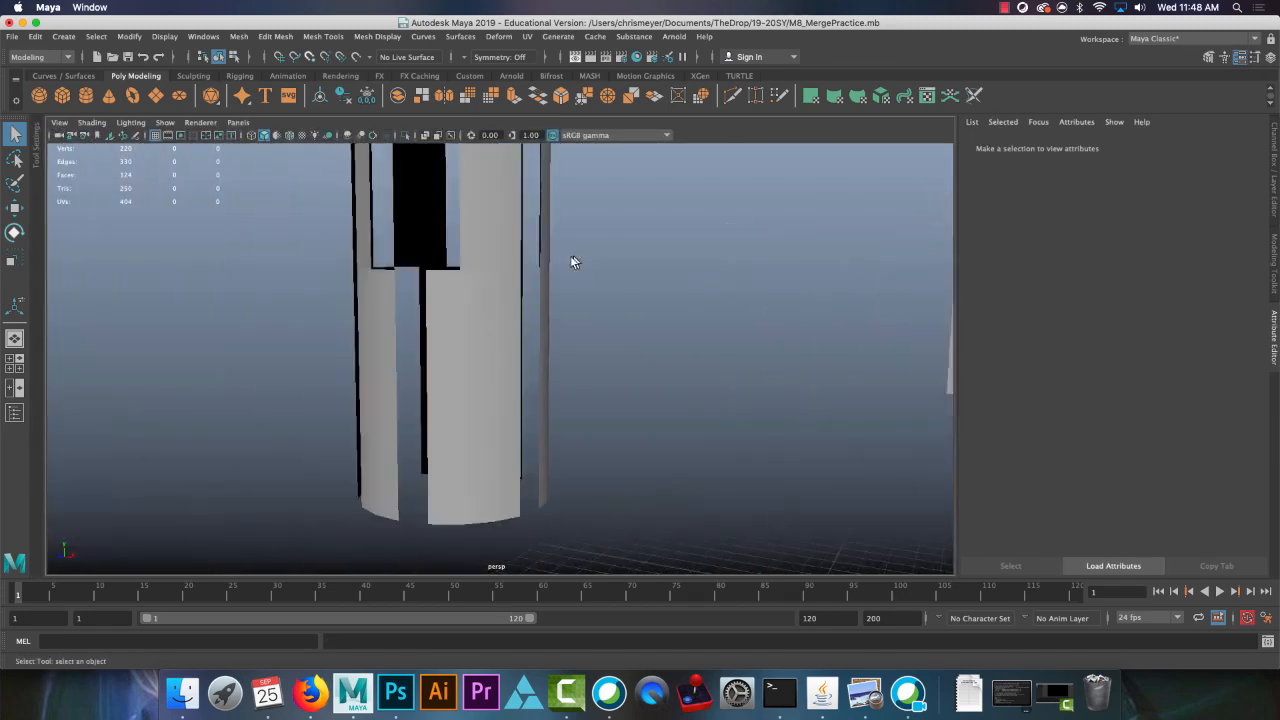
alt+right_drag(526, 270, 557, 311)
alt+middle_drag(517, 243, 546, 383)
click(544, 305)
alt+drag(765, 311, 682, 333)
alt+middle_drag(475, 420, 638, 295)
alt+right_drag(636, 296, 560, 329)
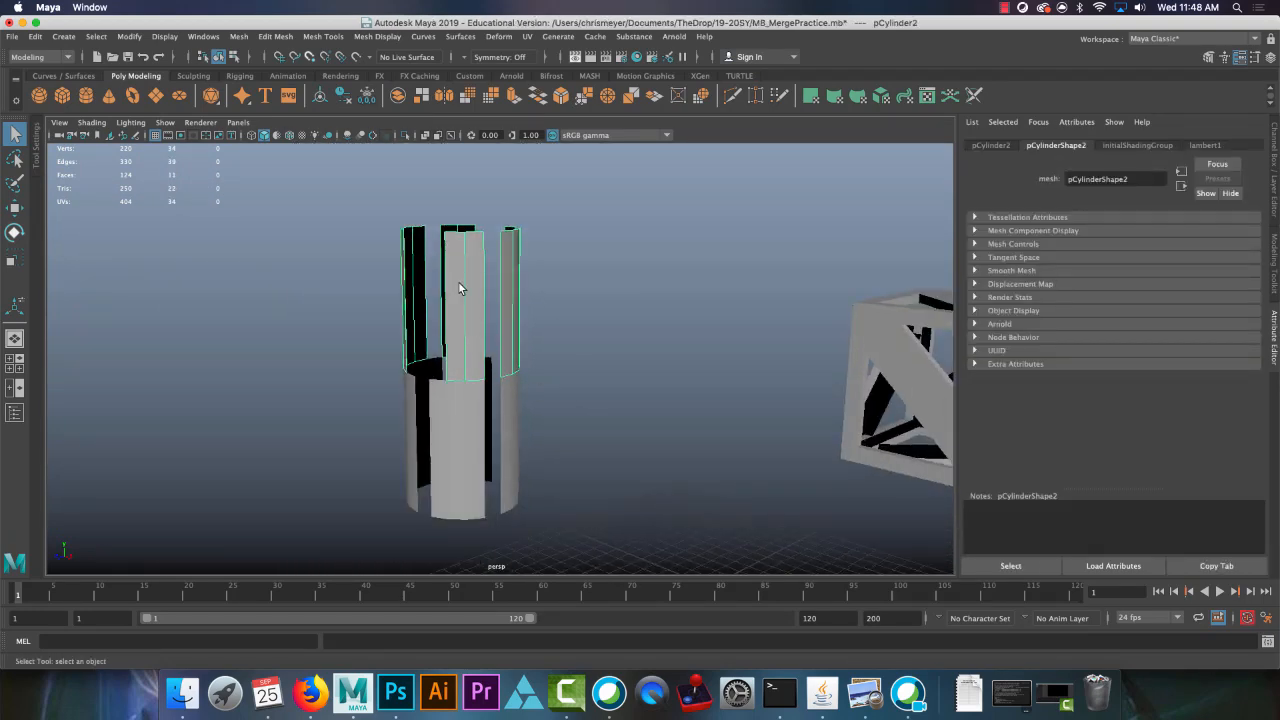
alt+middle_drag(610, 345, 486, 311)
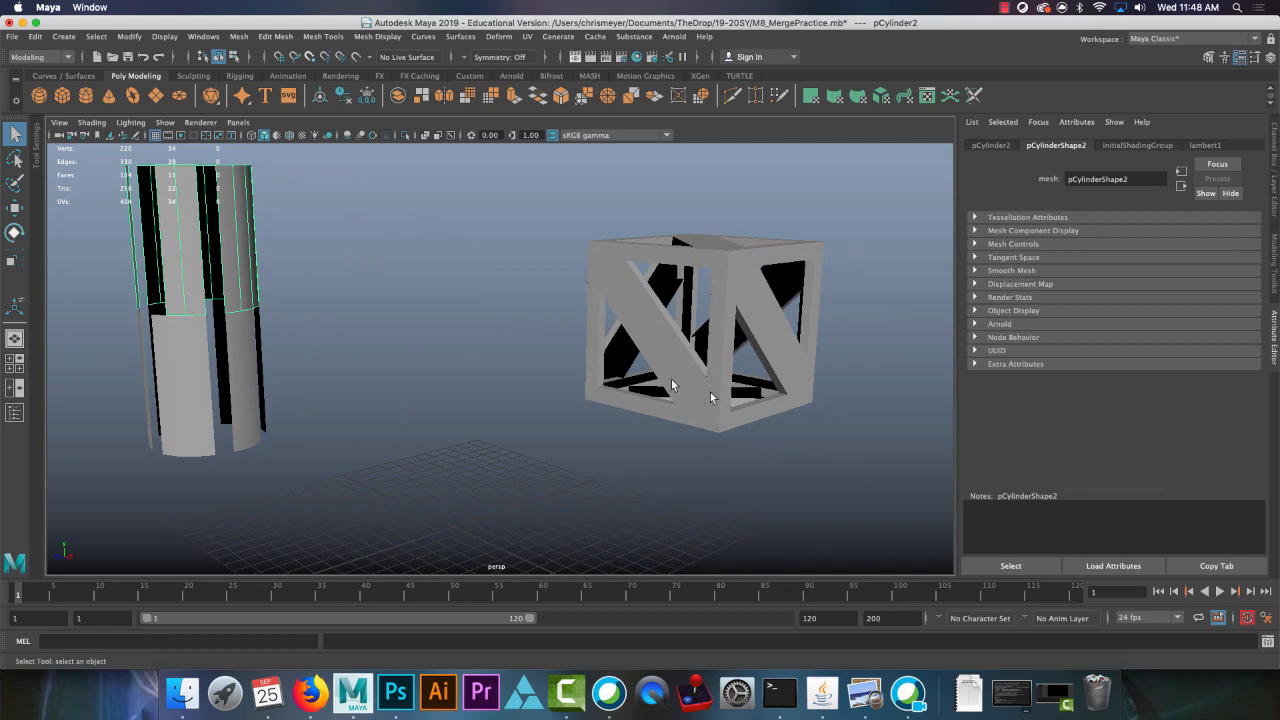
Step: Examine the open gaps between the upper cylinder's wall strips from above and all around
alt+middle_drag(301, 297, 640, 300)
alt+right_drag(440, 308, 550, 330)
alt+drag(478, 215, 484, 318)
alt+middle_drag(532, 300, 426, 291)
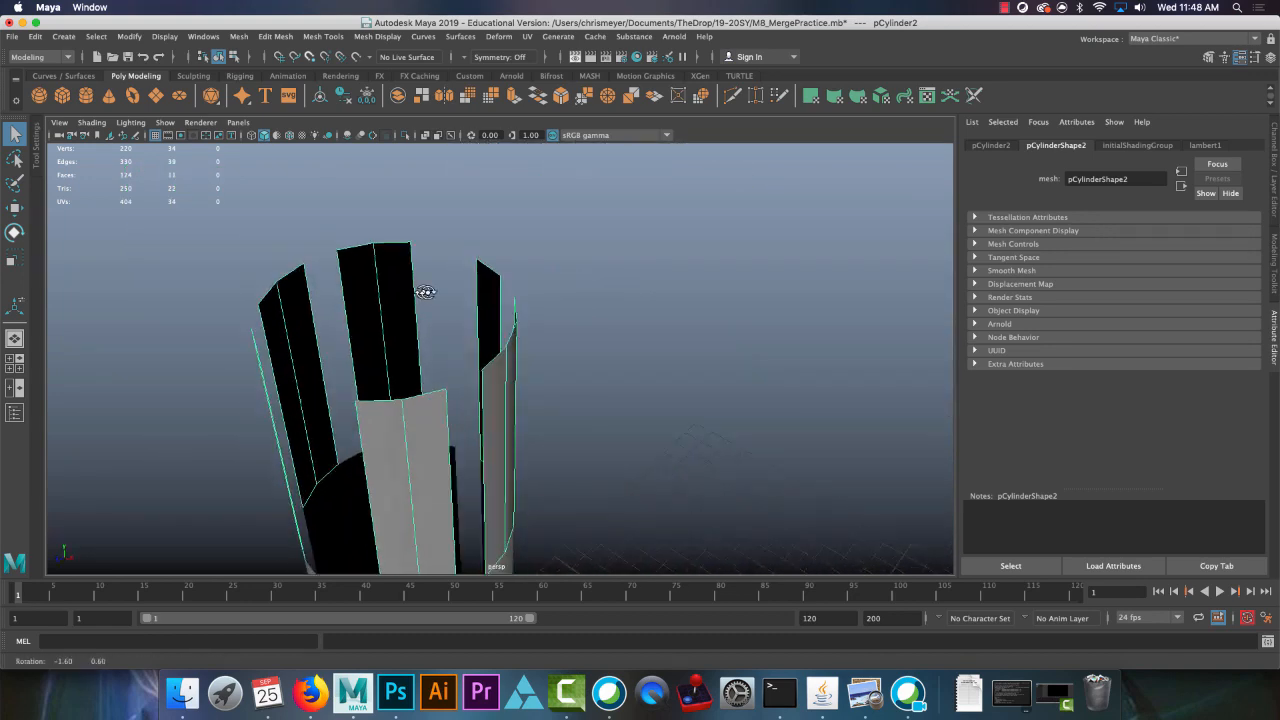
alt+drag(426, 291, 606, 277)
alt+middle_drag(420, 310, 180, 365)
alt+drag(551, 243, 449, 269)
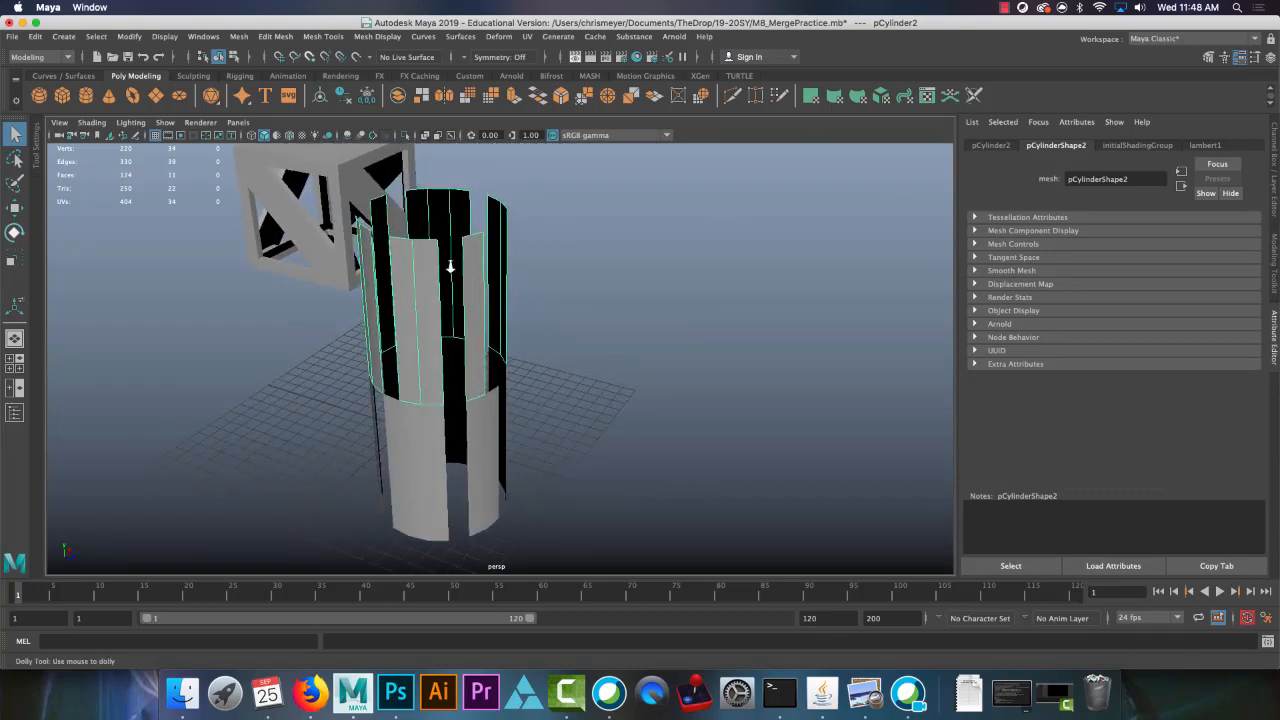
alt+right_drag(449, 269, 572, 309)
alt+middle_drag(431, 250, 614, 346)
alt+drag(614, 346, 569, 329)
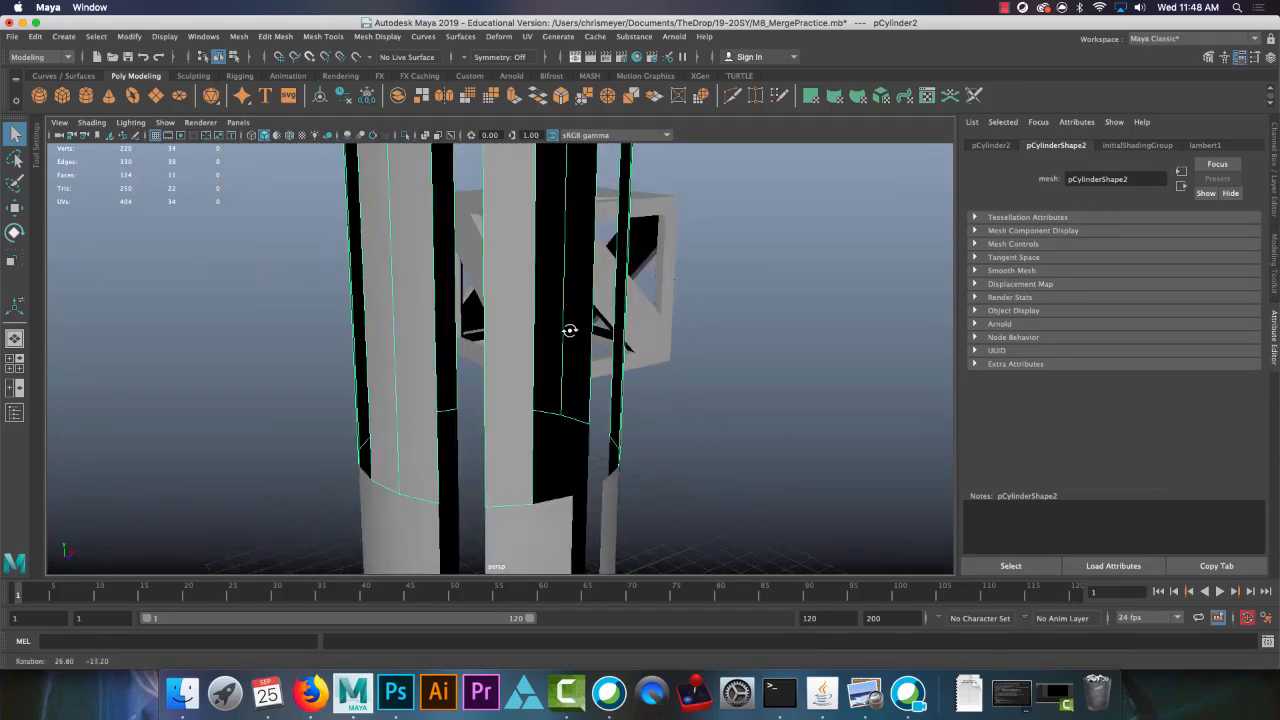
alt+middle_drag(444, 217, 503, 290)
alt+right_drag(482, 271, 543, 314)
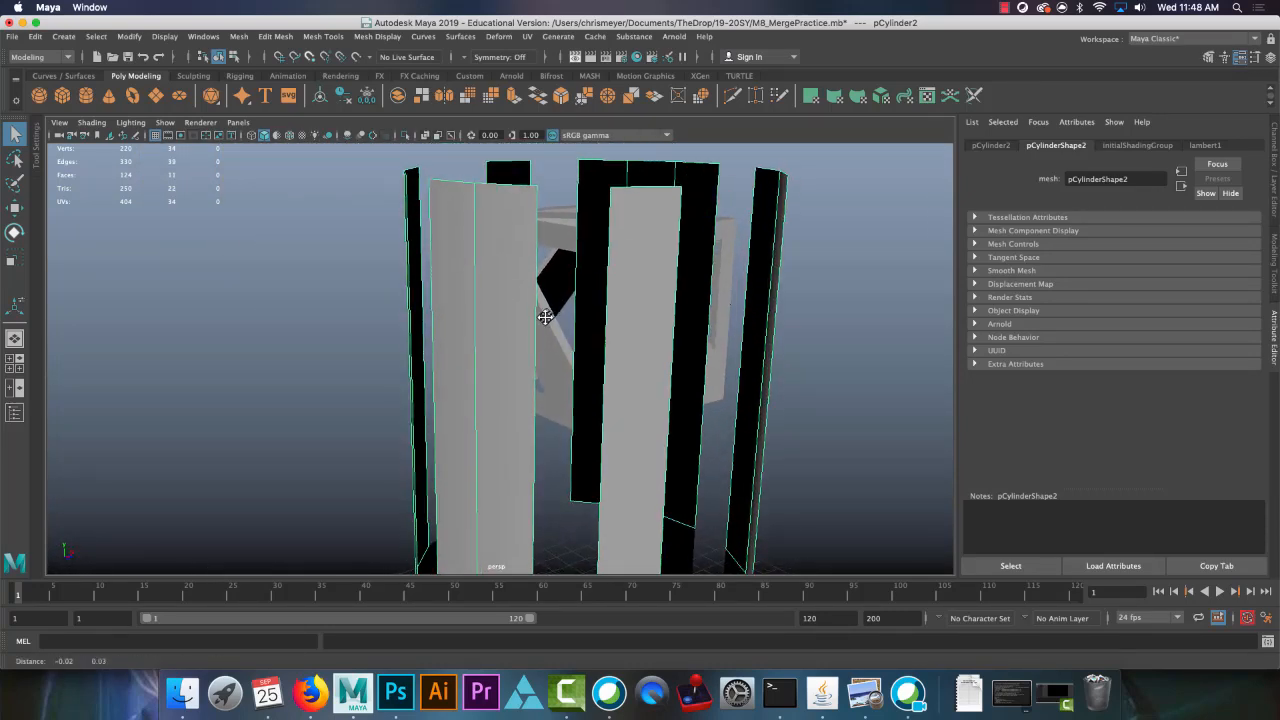
alt+drag(543, 314, 525, 306)
Step: Use Append to Polygon to bridge the gap between the upper cylinder's two-face strip and the adjacent single-face strip
click(323, 36)
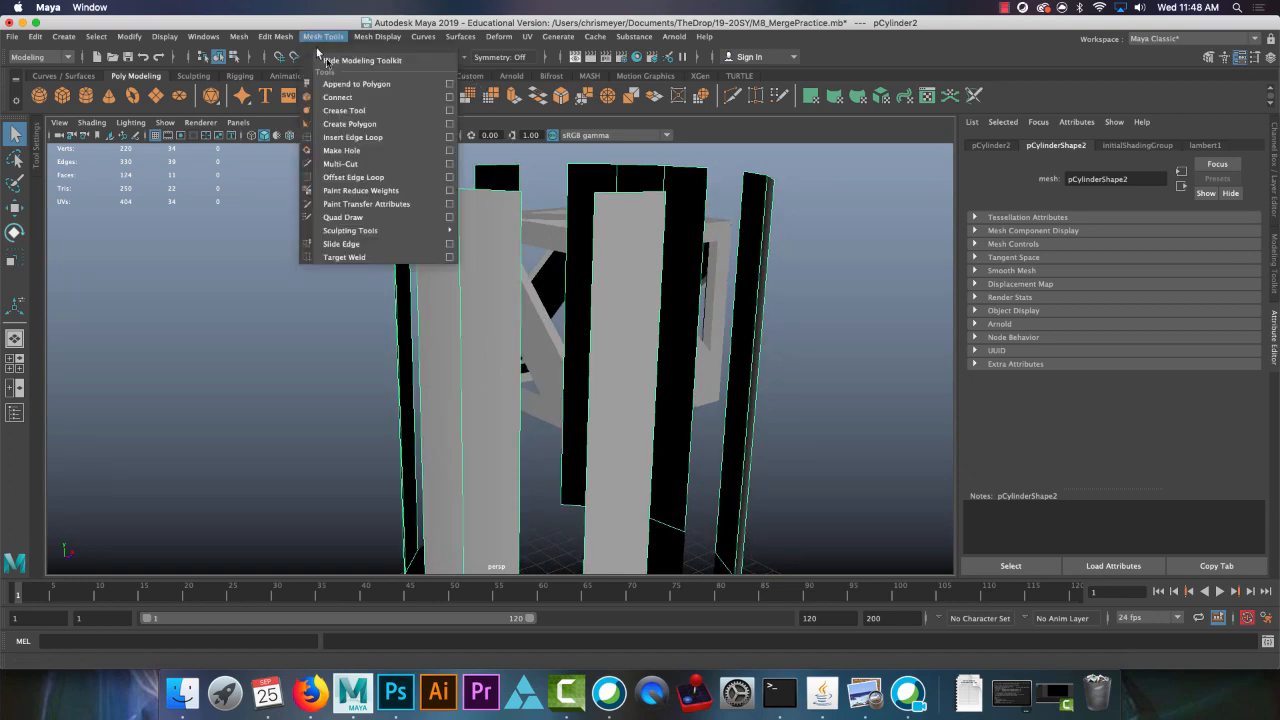
click(350, 85)
alt+drag(679, 309, 666, 317)
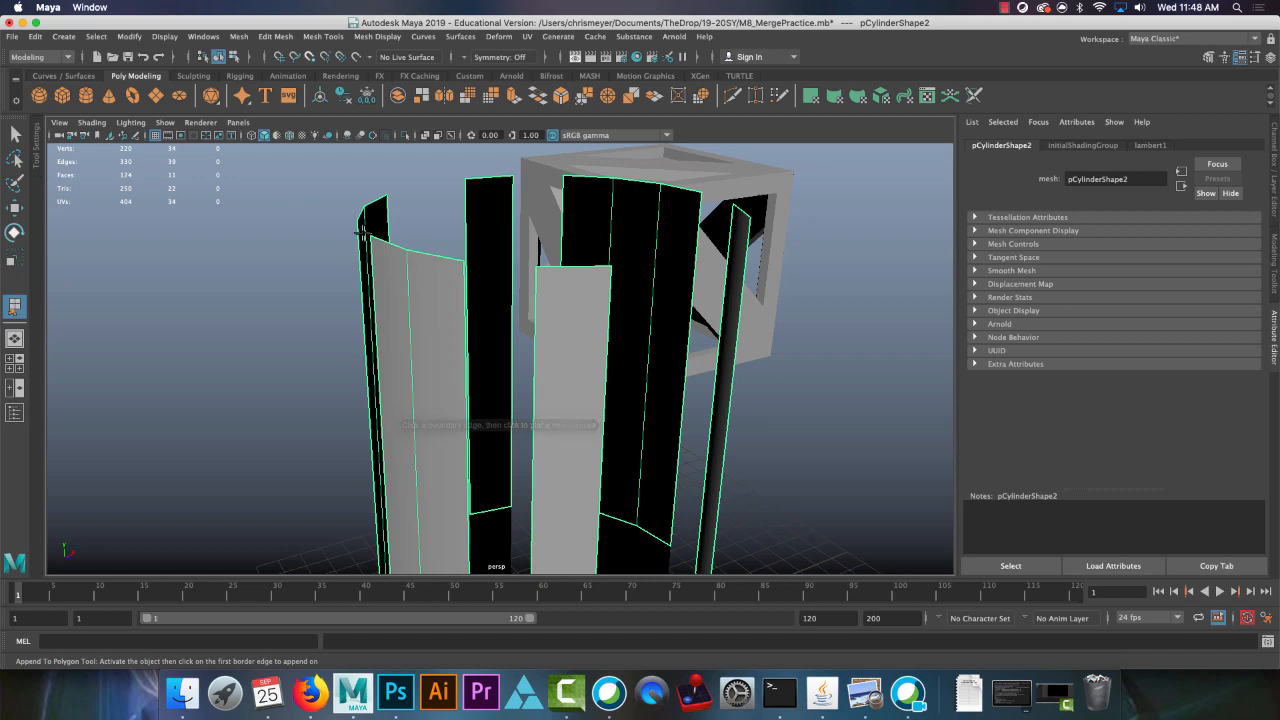
alt+drag(474, 312, 460, 306)
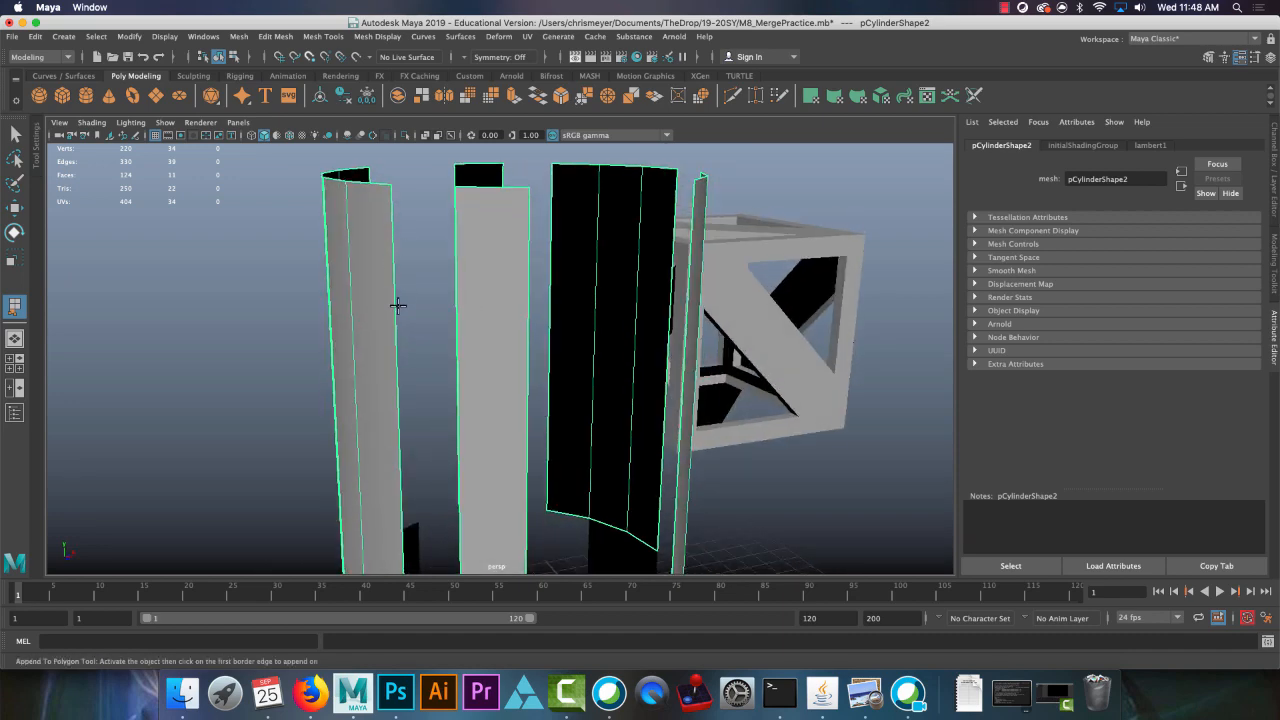
click(392, 210)
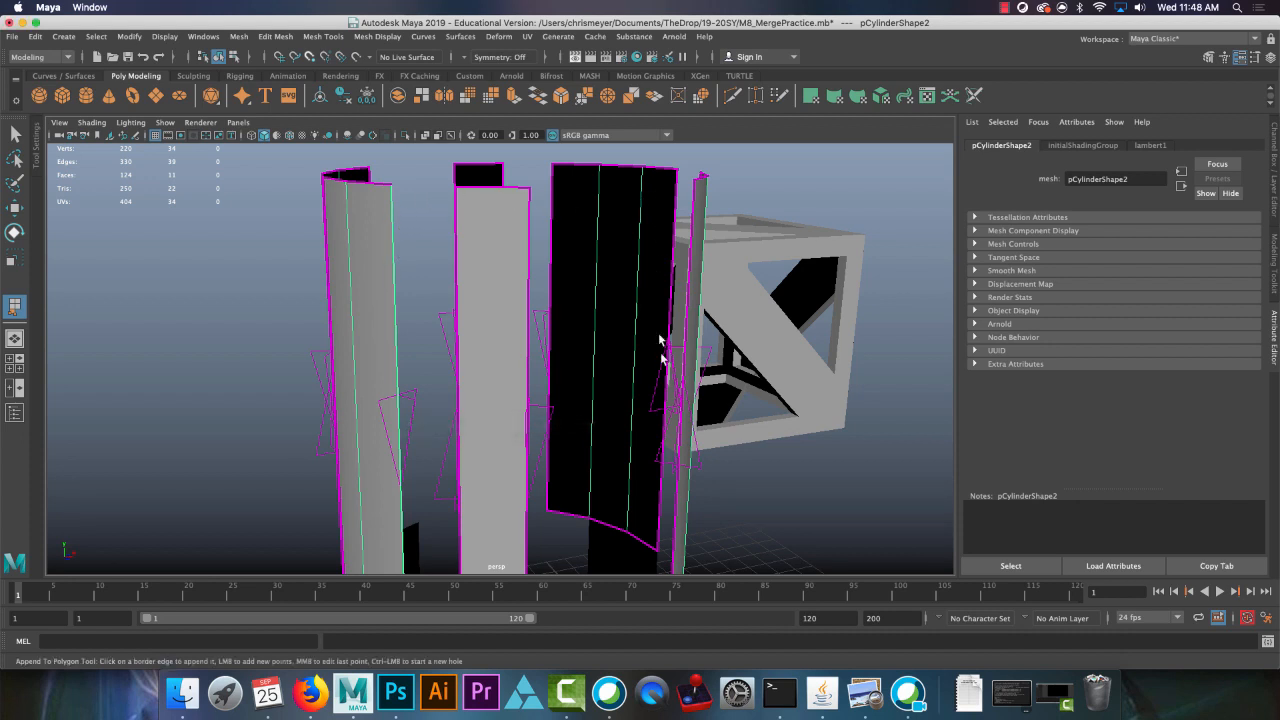
scroll(562, 480, down, 2)
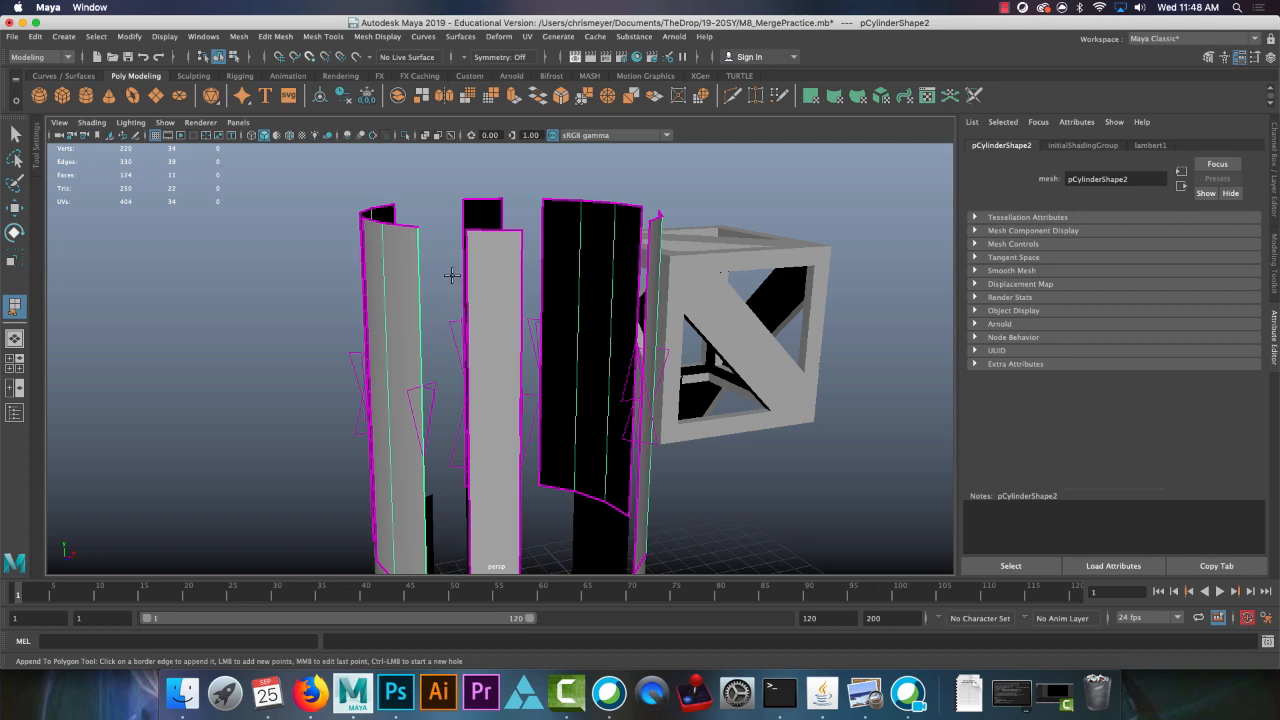
alt+drag(445, 278, 520, 235)
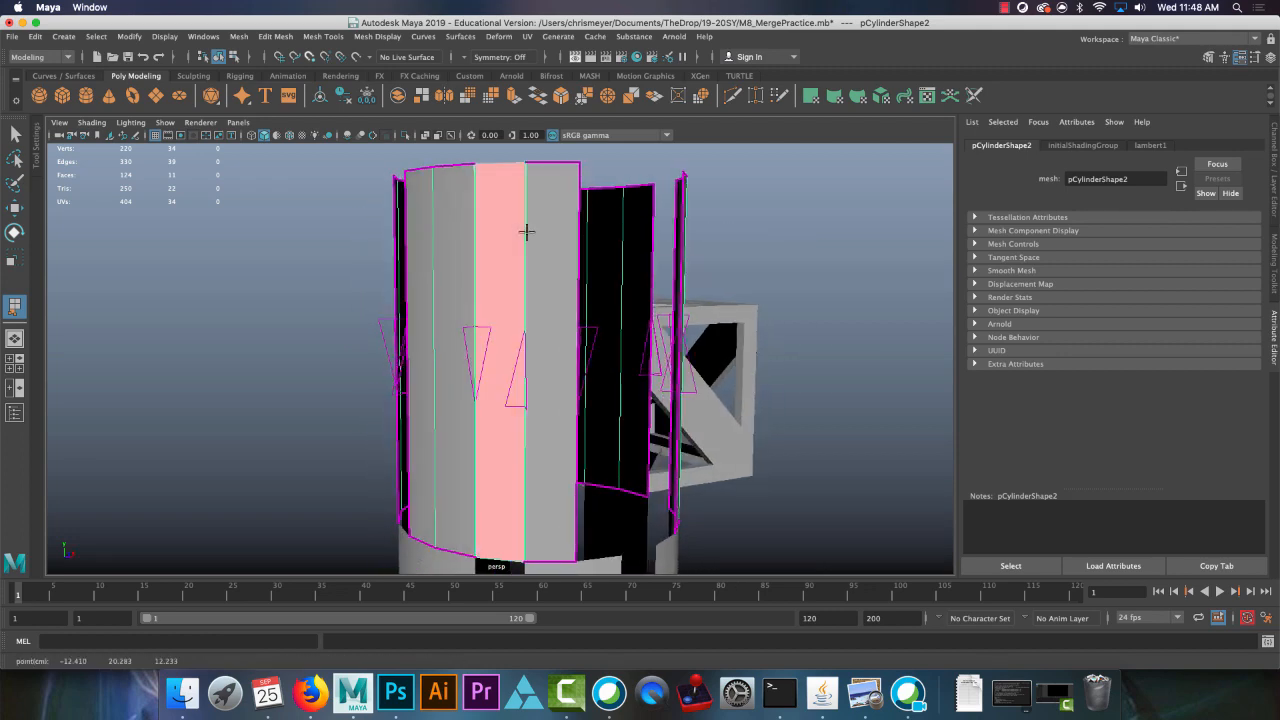
key(q)
Step: Append a polygon between the newly joined four-face strip and the neighbouring strip across the adjacent gap
alt+drag(517, 237, 611, 271)
key(y)
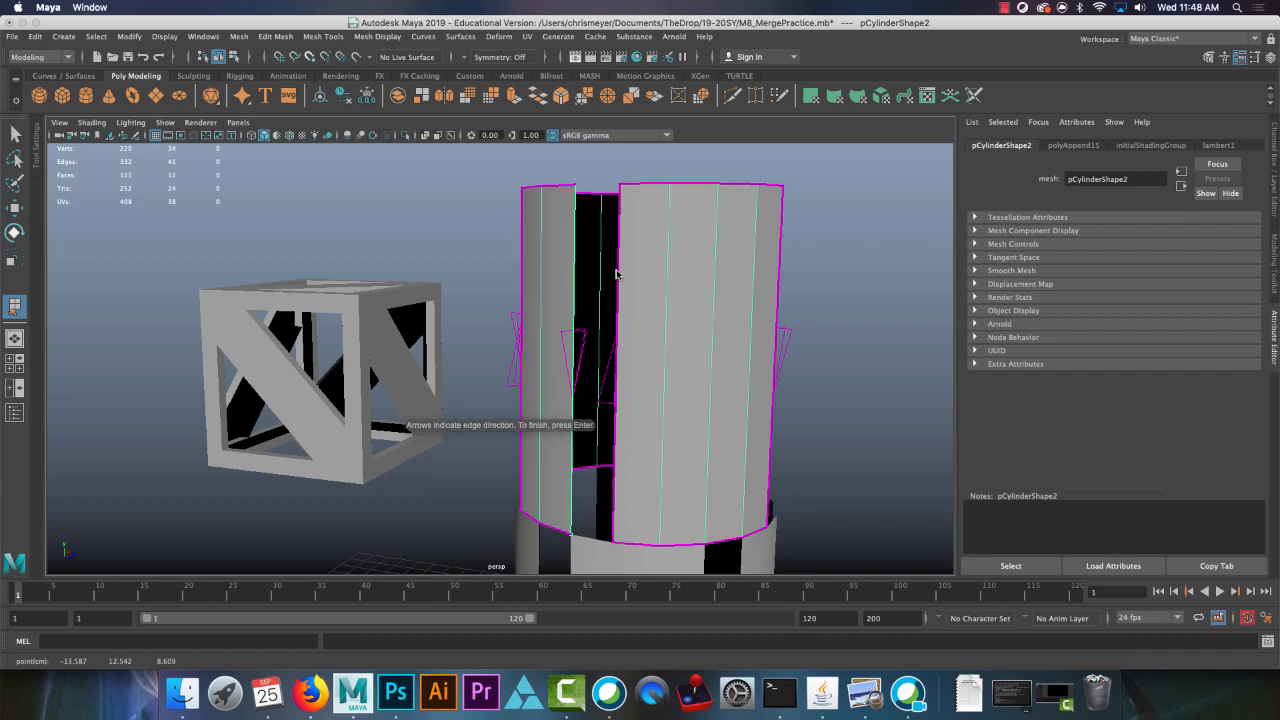
click(617, 273)
key(Return)
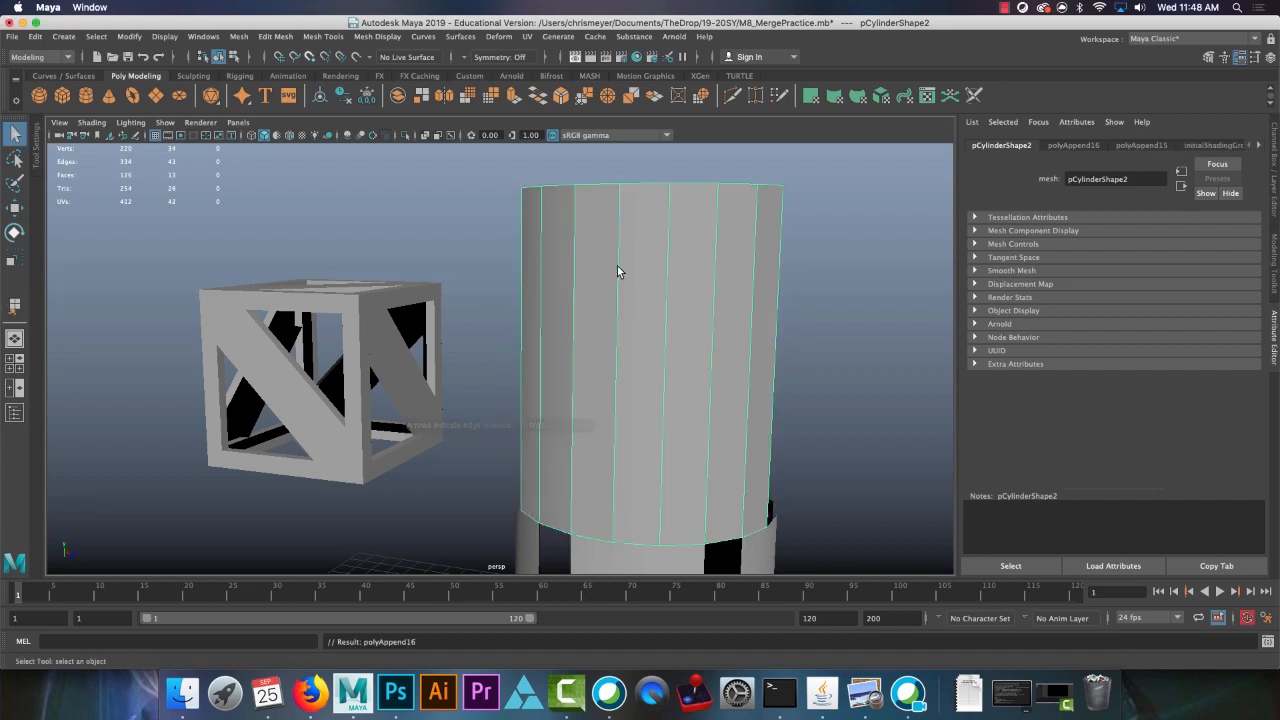
Step: Append a polygon from the border edge of the widened wall to the remaining single-face strip beside it
mouse_move(527, 289)
alt+mouse_down()
mouse_move(700, 286)
mouse_move(514, 286)
alt+mouse_up()
alt+right_drag(514, 286, 561, 340)
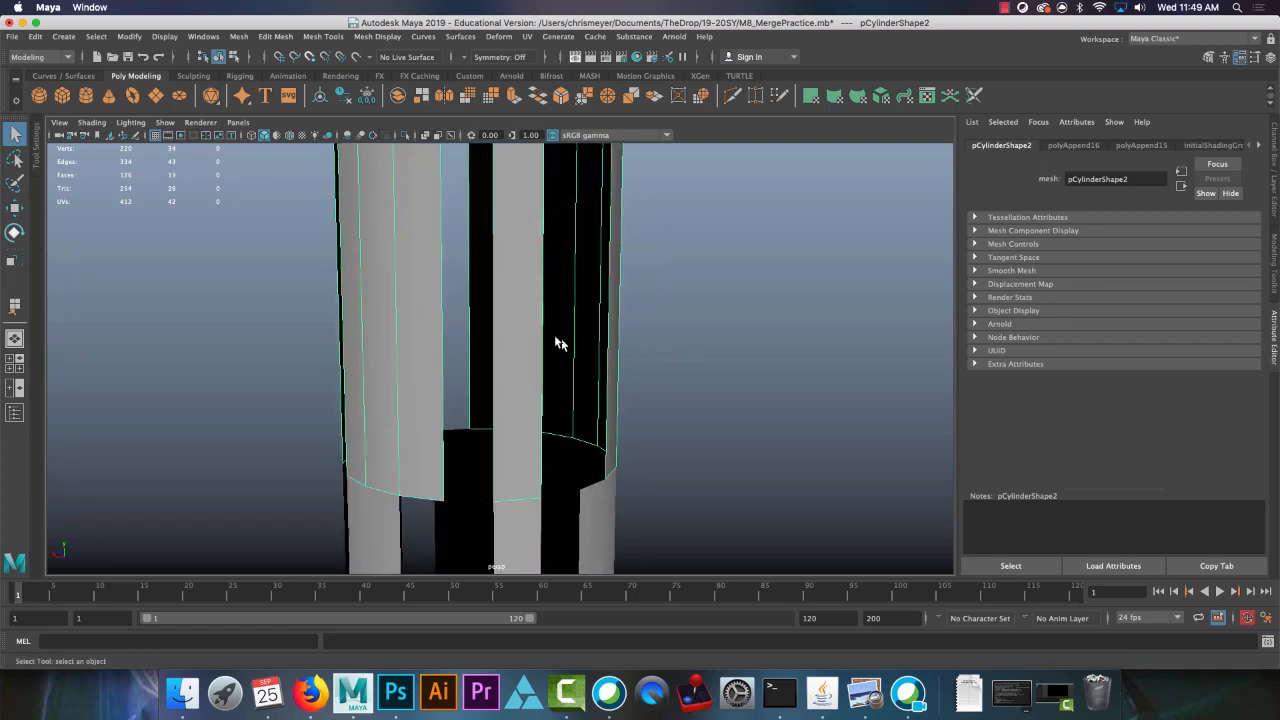
key(g)
click(444, 322)
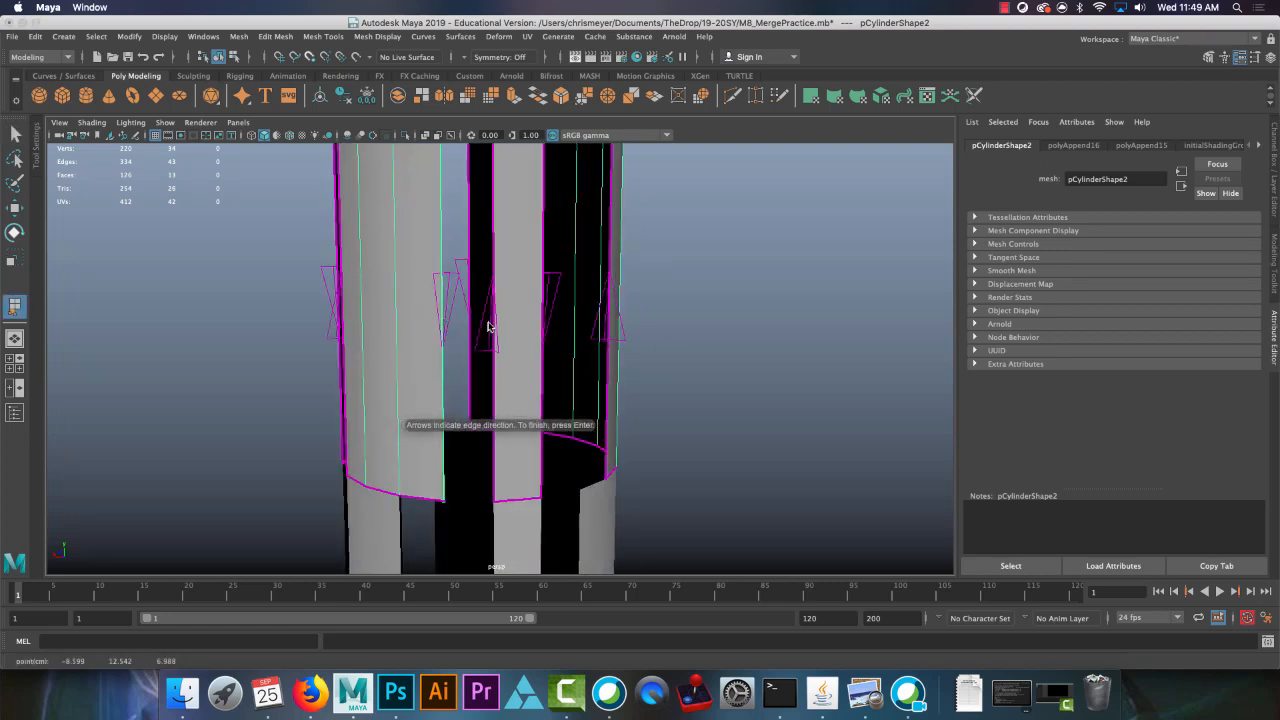
click(493, 325)
key(Return)
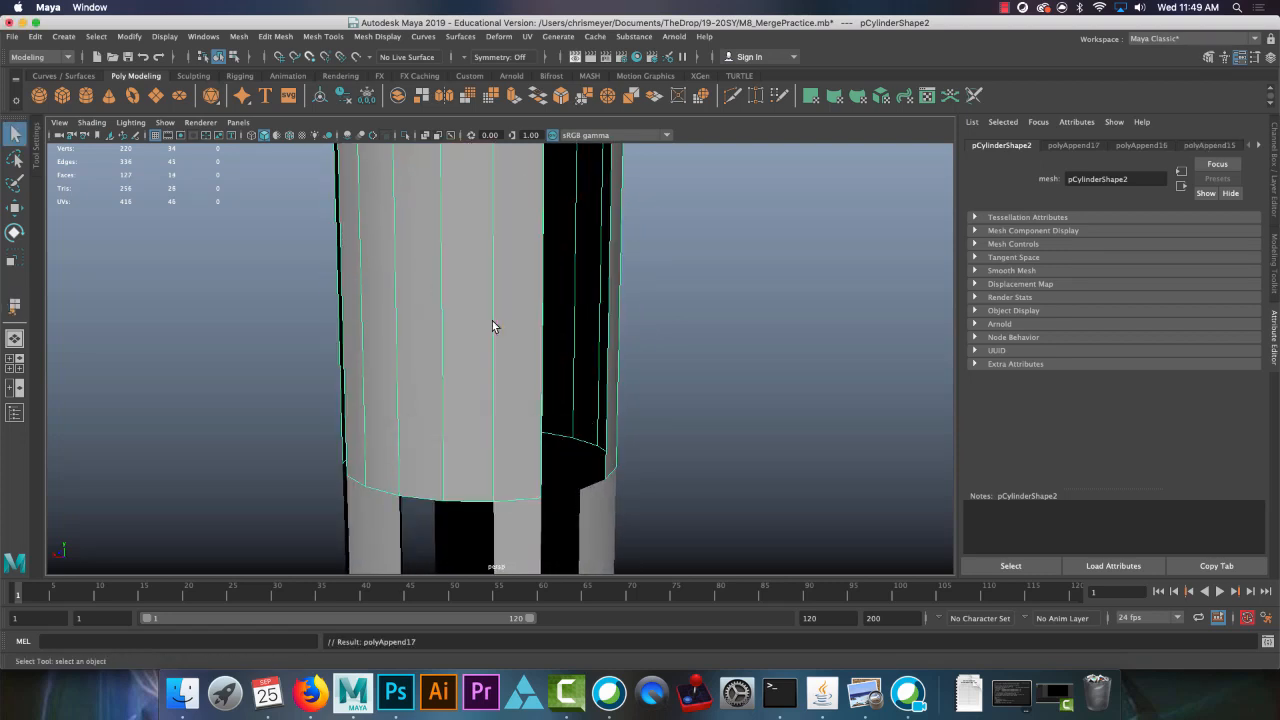
Step: Append a polygon across the narrow gap on the other side of the strip just joined
alt+drag(491, 323, 283, 320)
key(g)
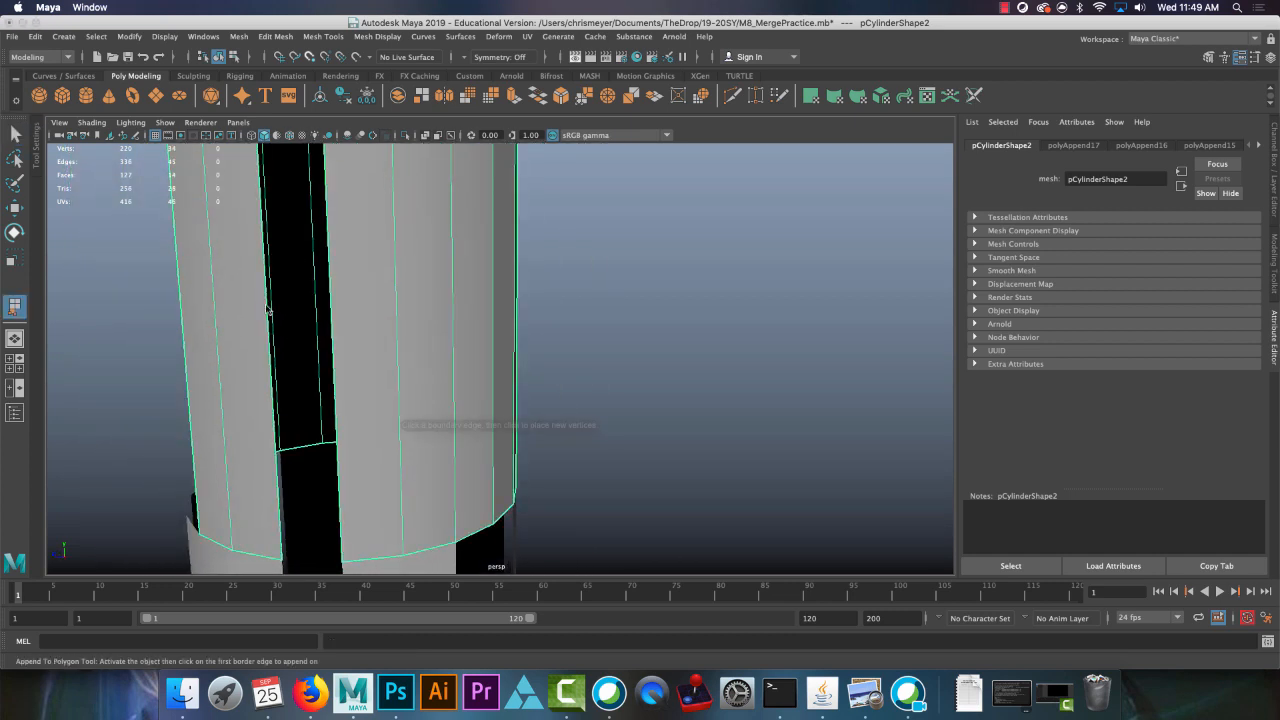
click(267, 302)
click(331, 306)
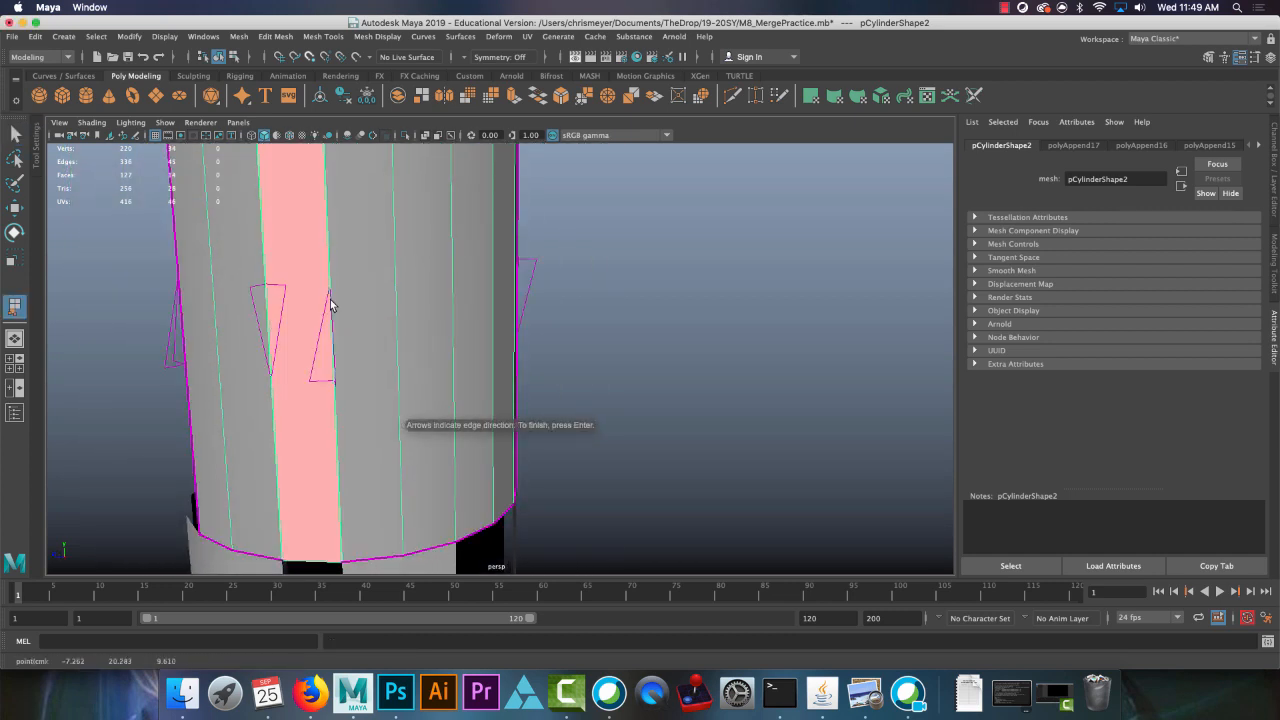
key(Return)
Step: Try to close the wide gap in the upper cylinder wall with a single appended polygon, and undo it
alt+right_drag(434, 430, 308, 361)
alt+drag(308, 359, 646, 349)
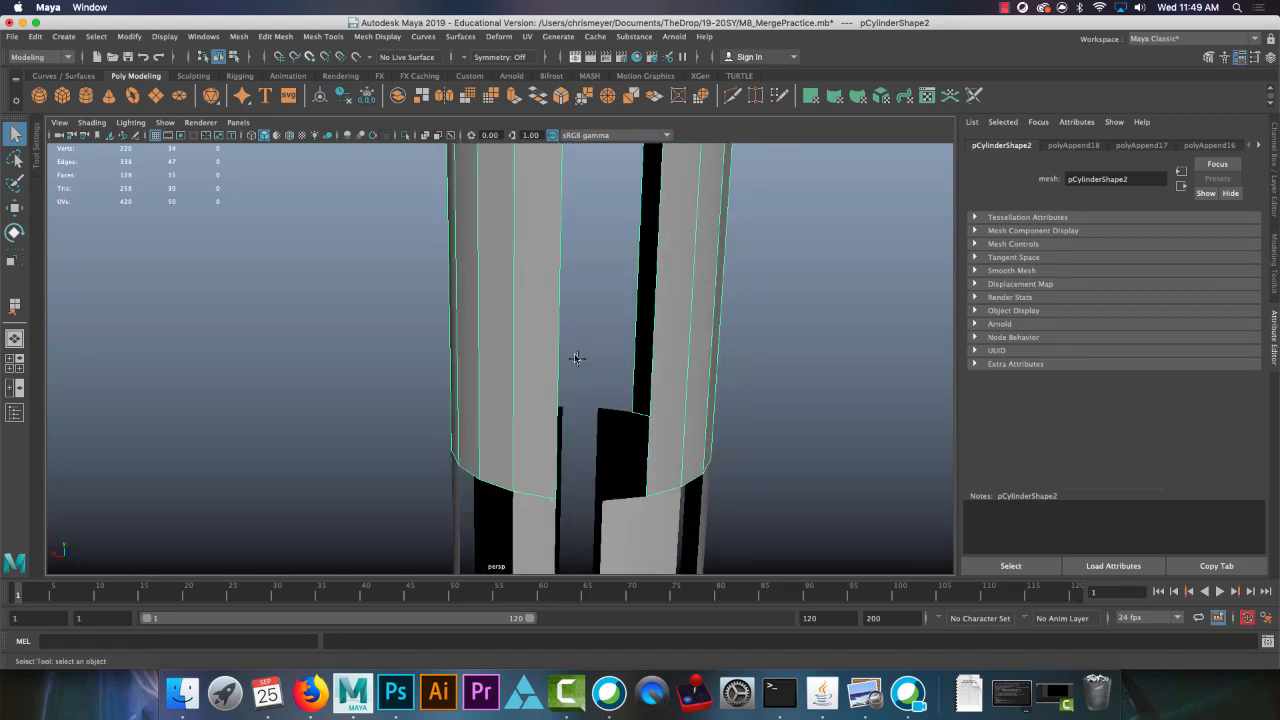
key(y)
click(561, 325)
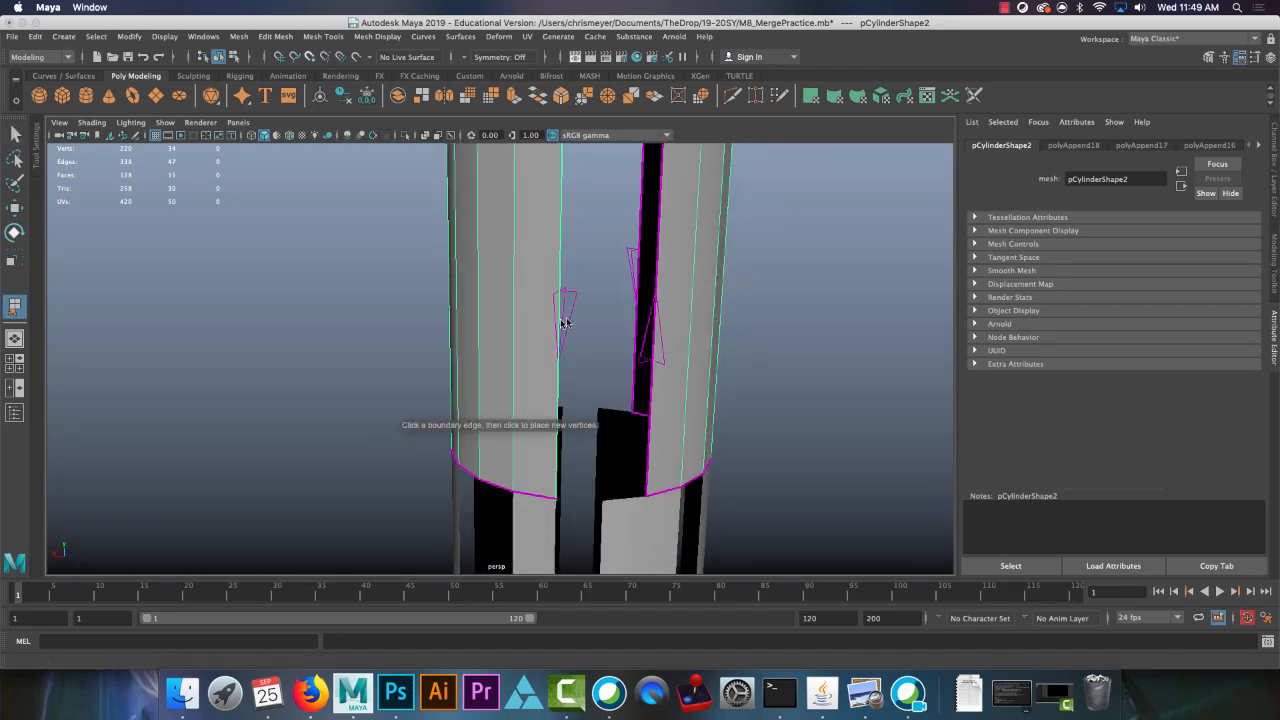
click(652, 349)
alt+drag(605, 350, 606, 425)
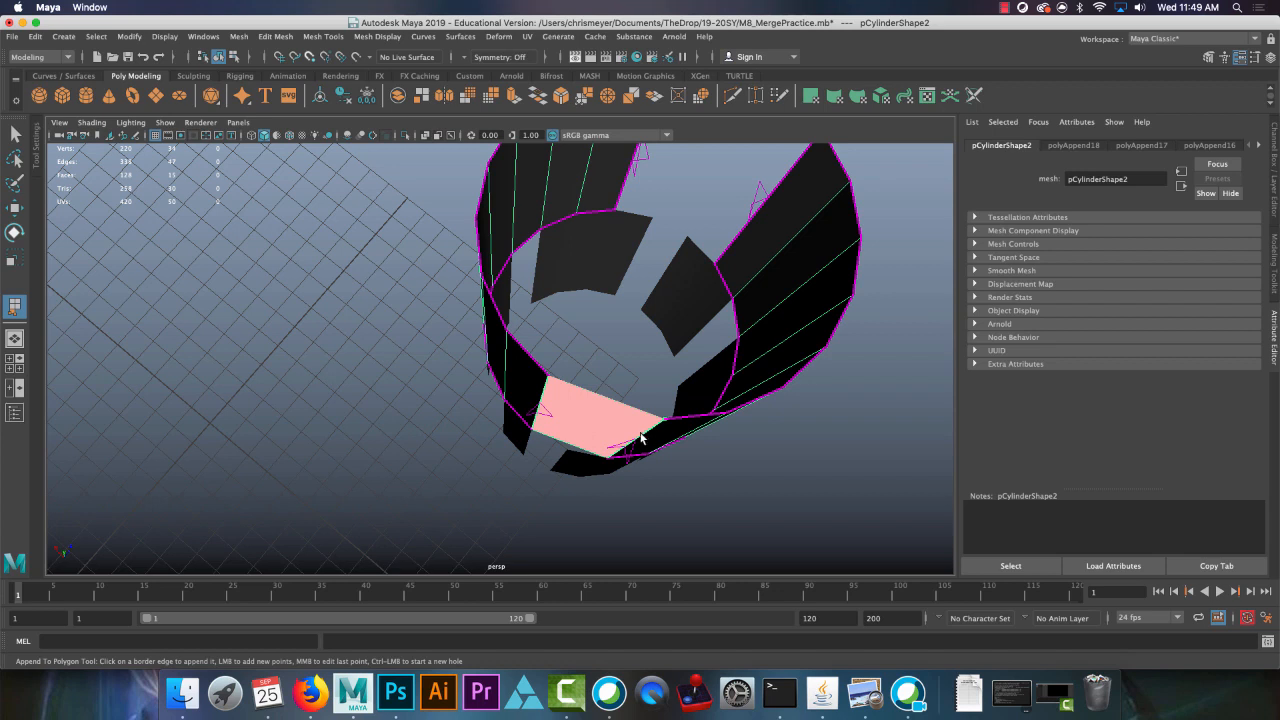
key(Return)
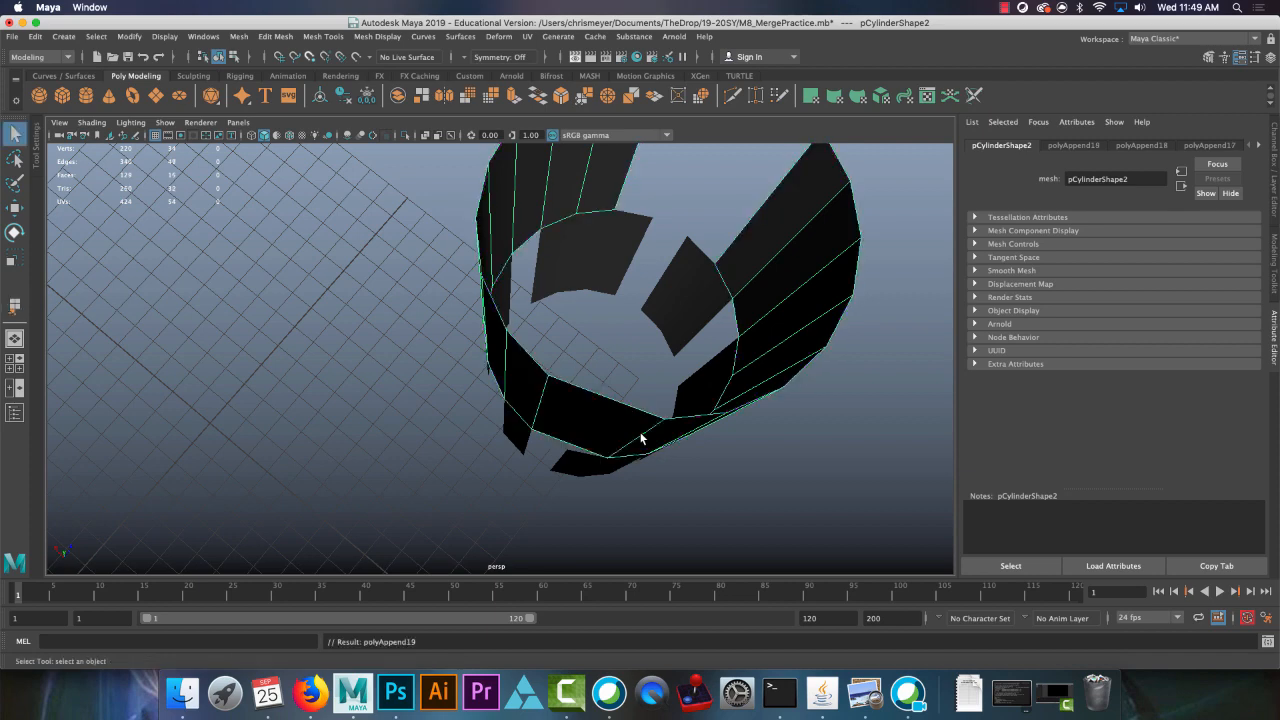
alt+drag(642, 438, 621, 400)
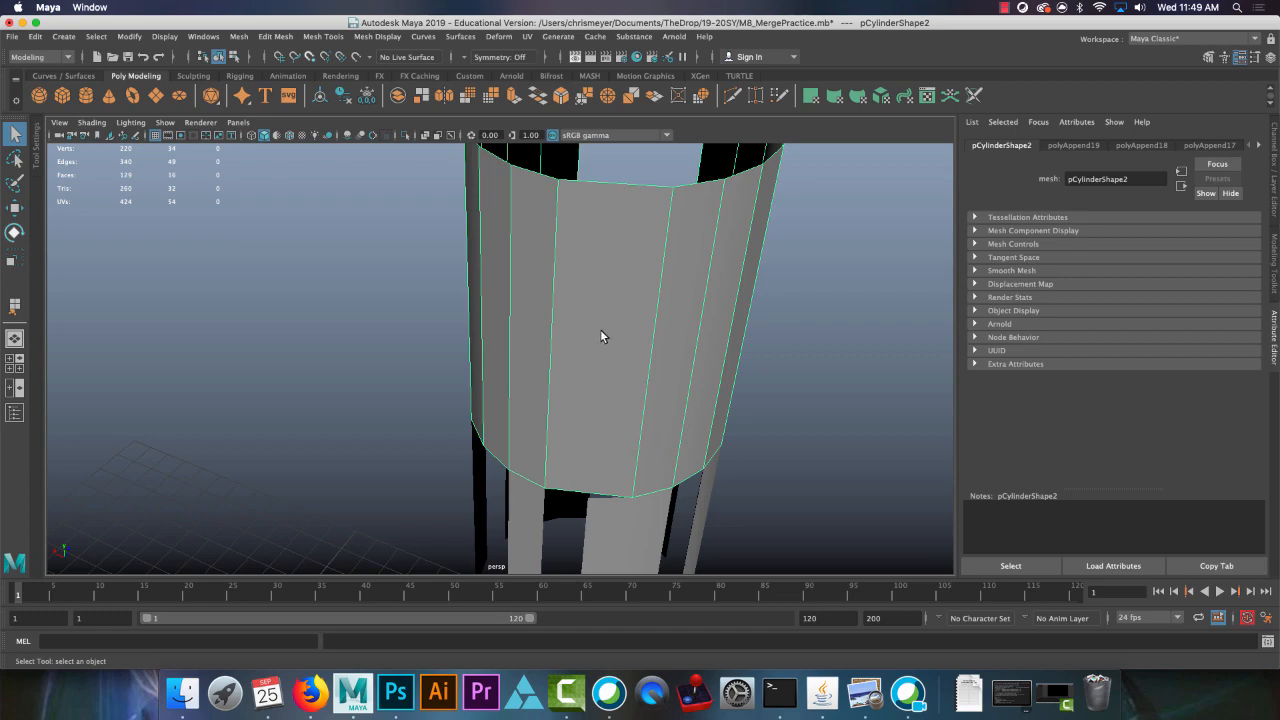
key(ctrl+z)
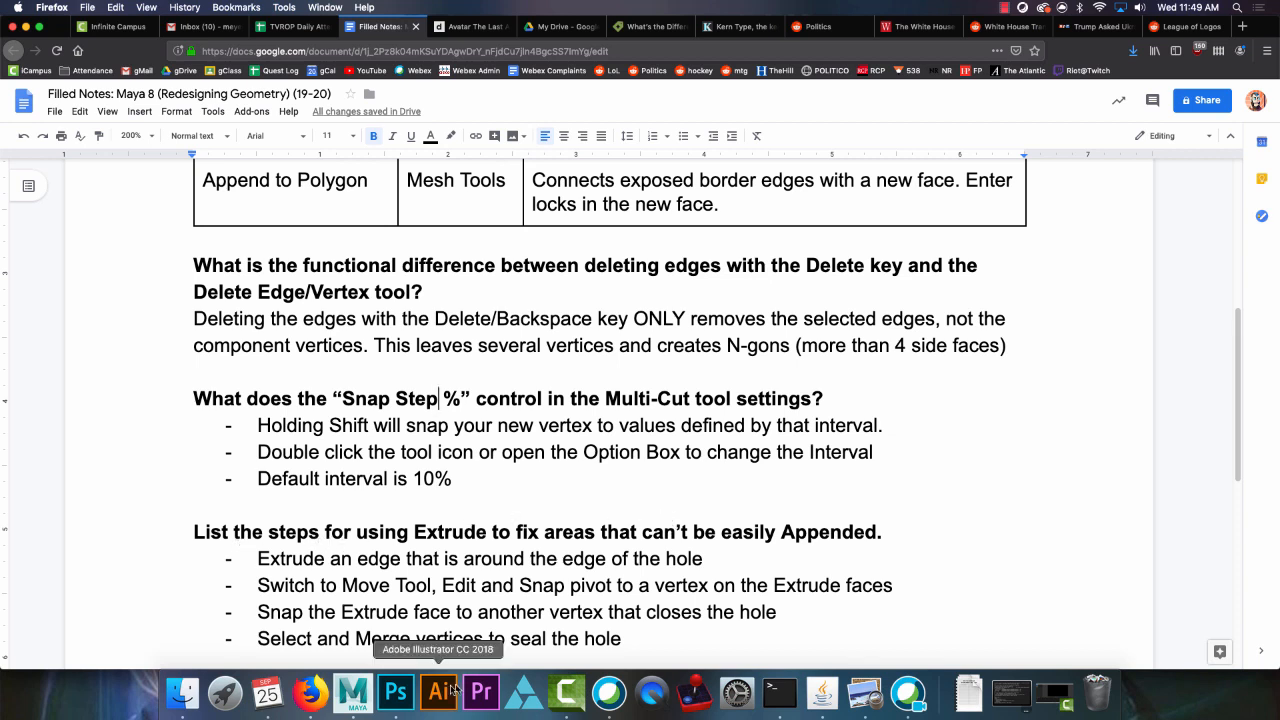
Step: Switch back to Maya and combine the upper and lower cylinder pieces into one mesh
click(355, 692)
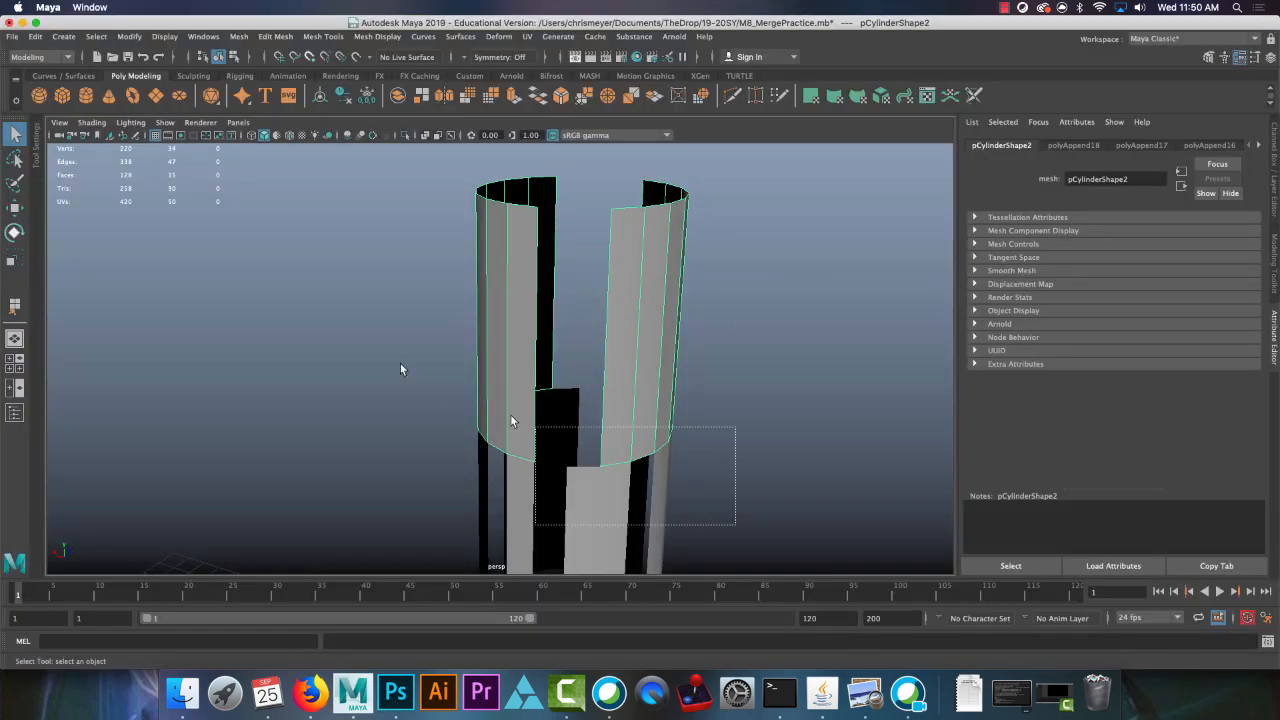
drag(511, 421, 535, 427)
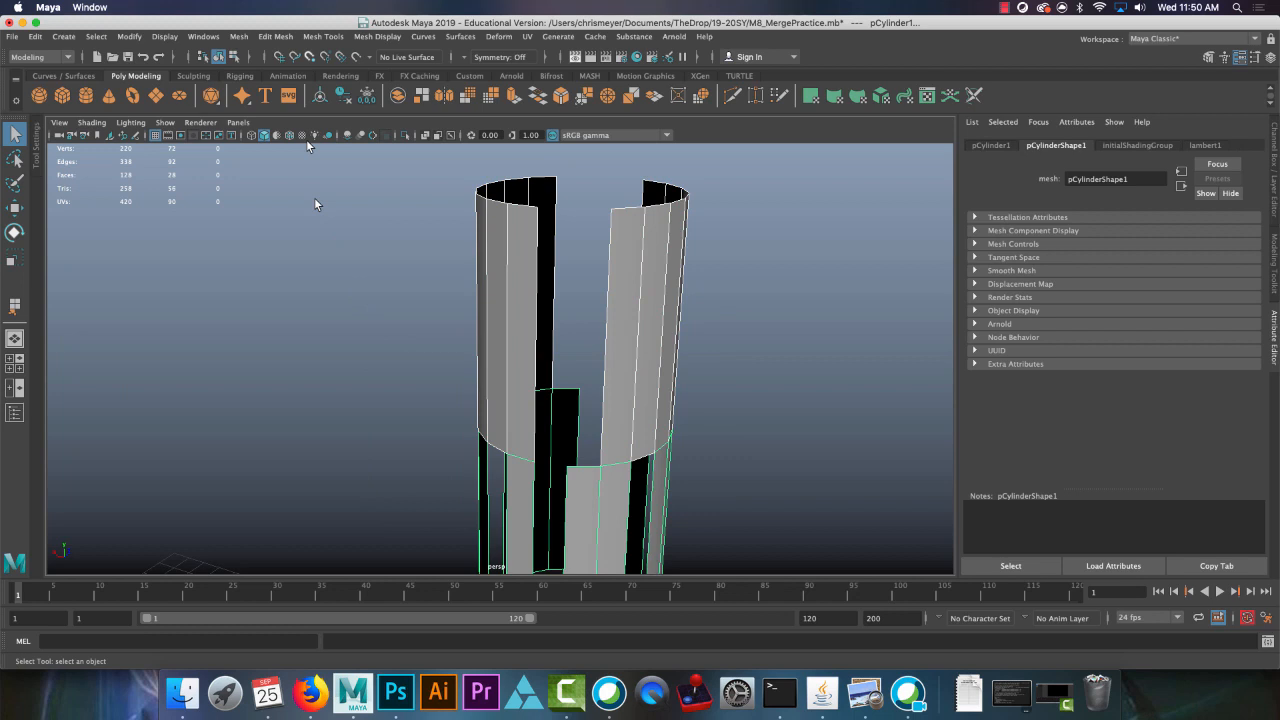
click(243, 37)
click(266, 86)
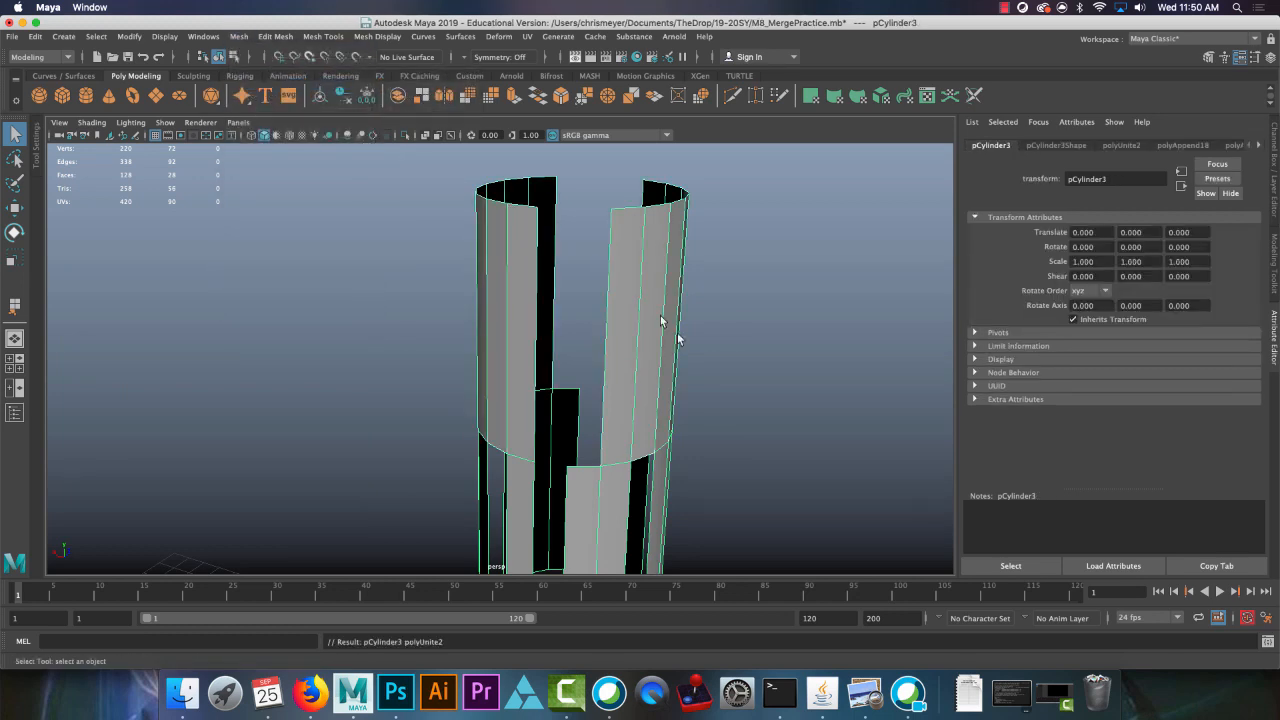
Step: Select all vertices along the seam between the upper and lower cylinder sections and merge them with a 0.01 distance threshold
right_drag(660, 321, 605, 334)
drag(751, 511, 380, 300)
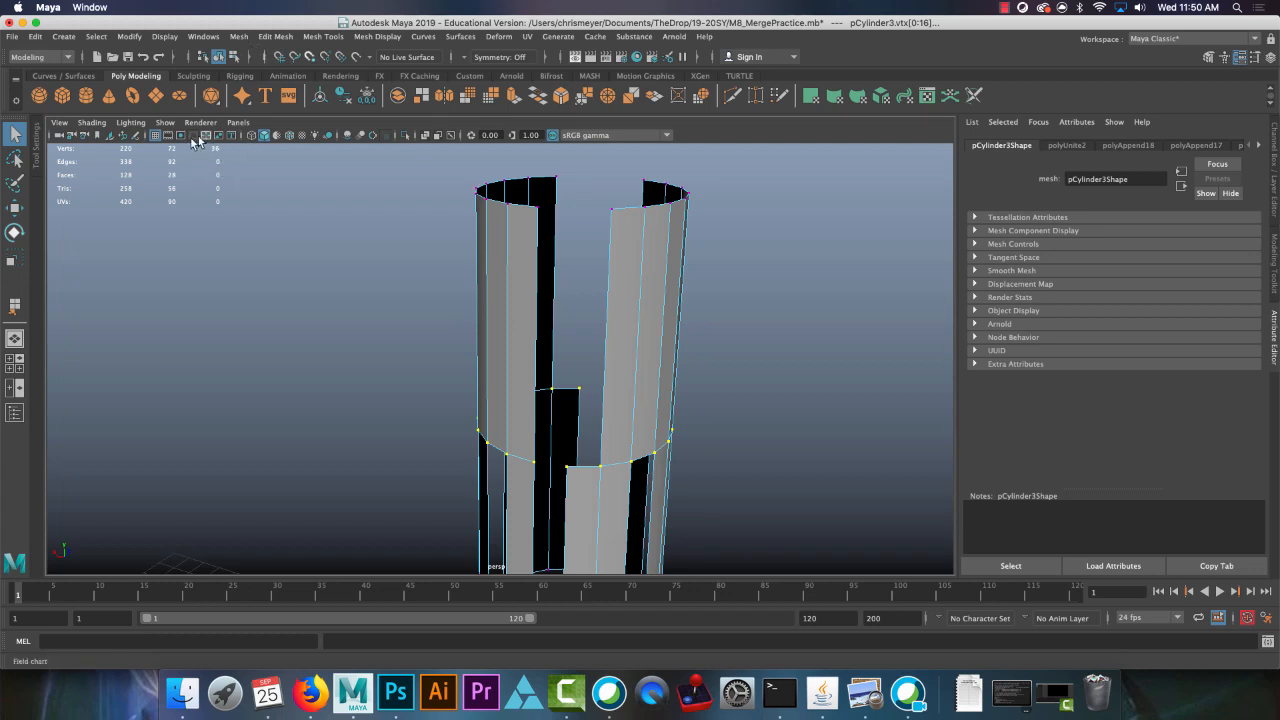
click(286, 37)
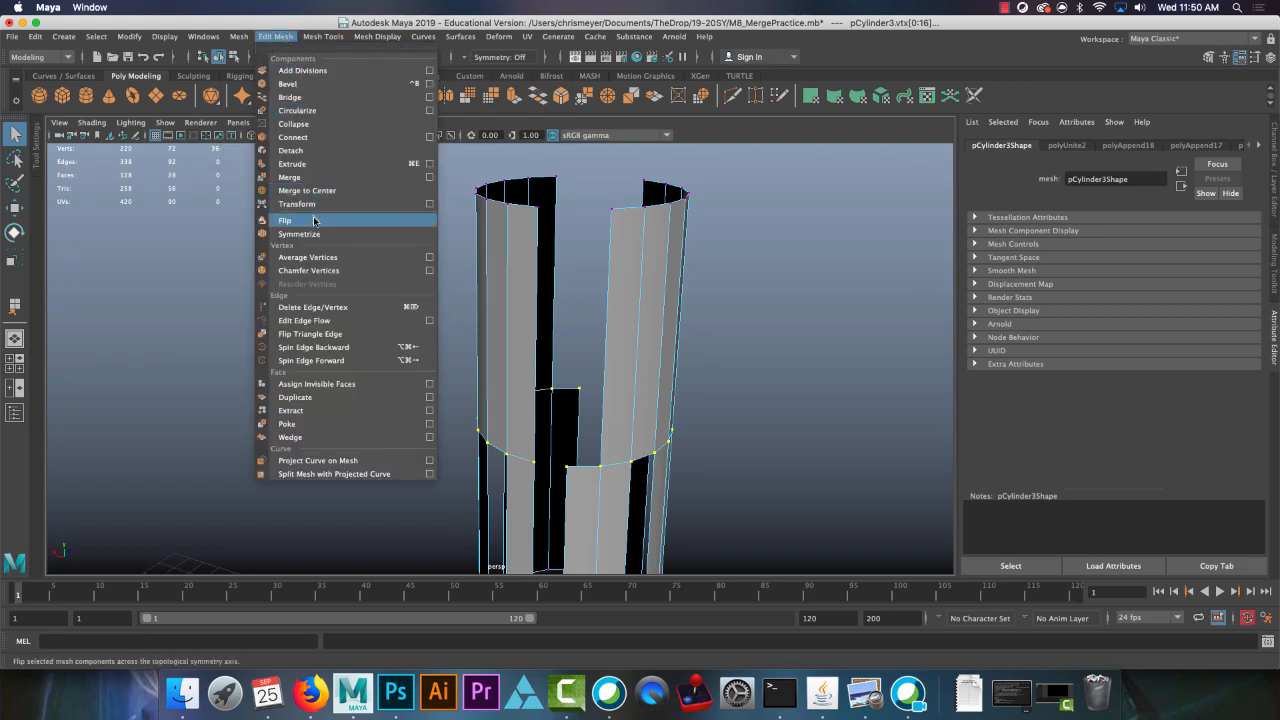
click(314, 178)
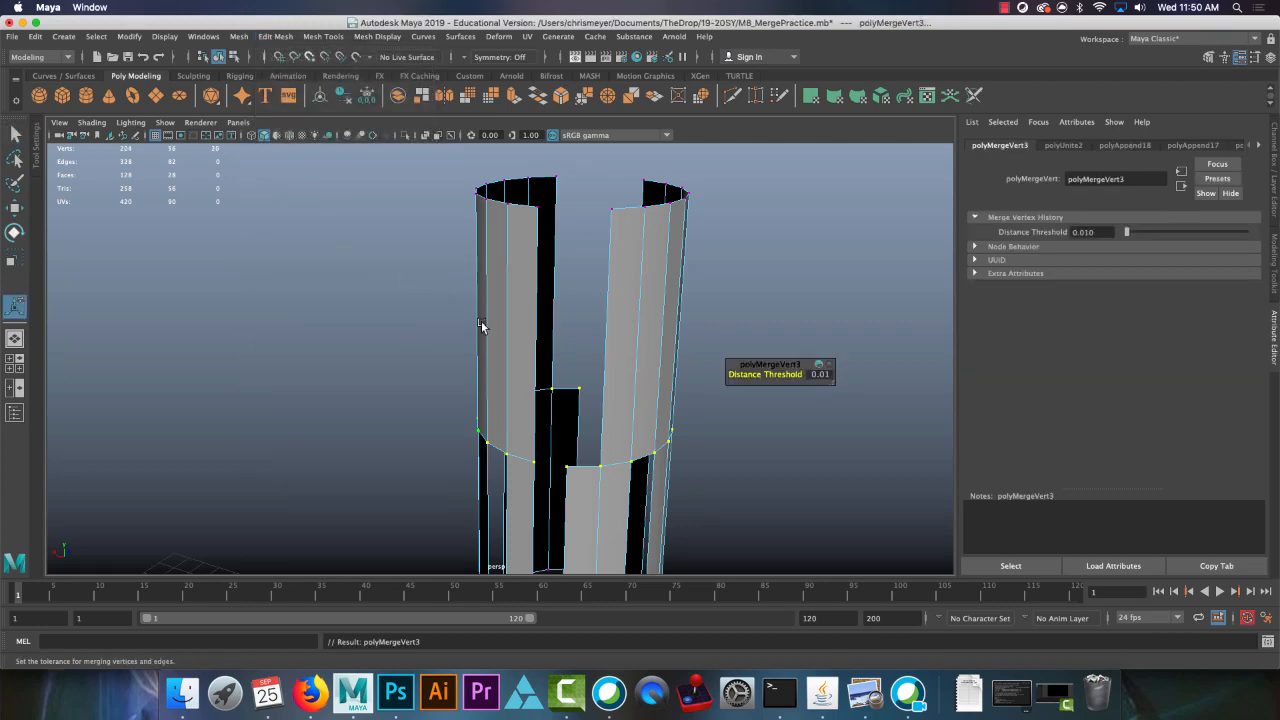
Step: Append a polygon across the gap in the lower cylinder section directly beneath the wide upper opening
alt+right_drag(437, 337, 535, 397)
alt+middle_drag(535, 397, 449, 355)
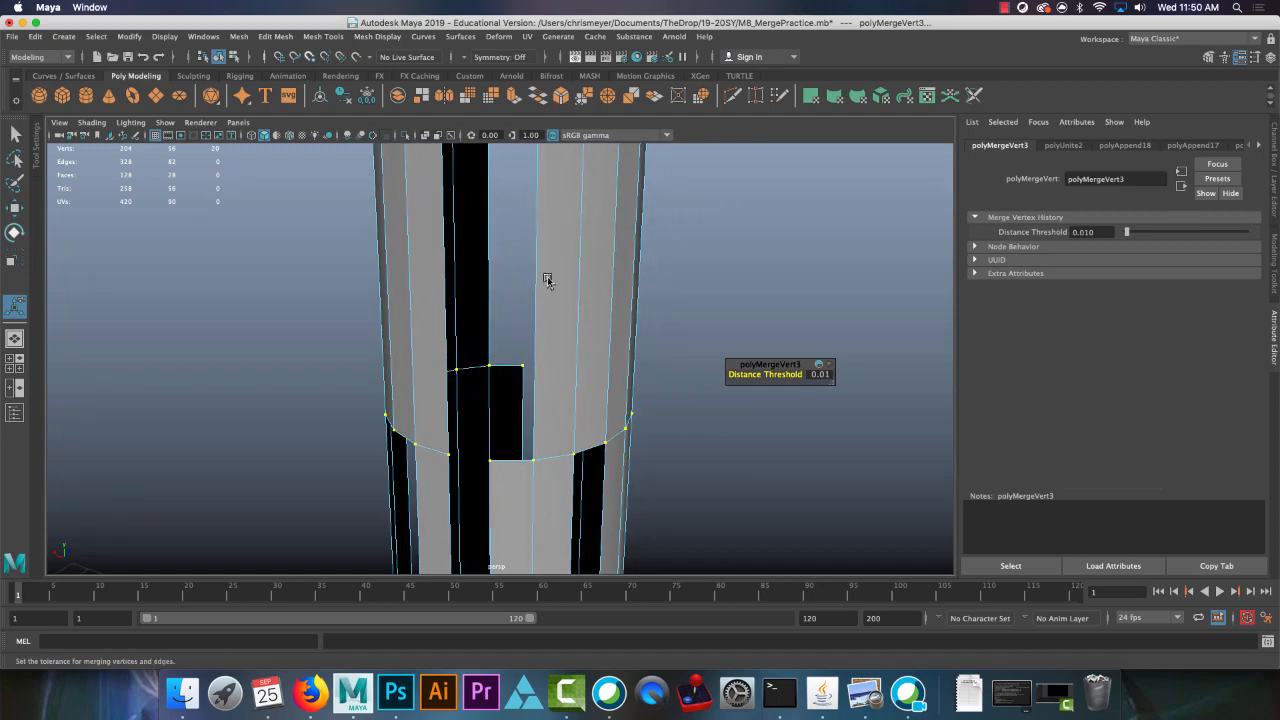
right_drag(548, 280, 603, 257)
click(305, 37)
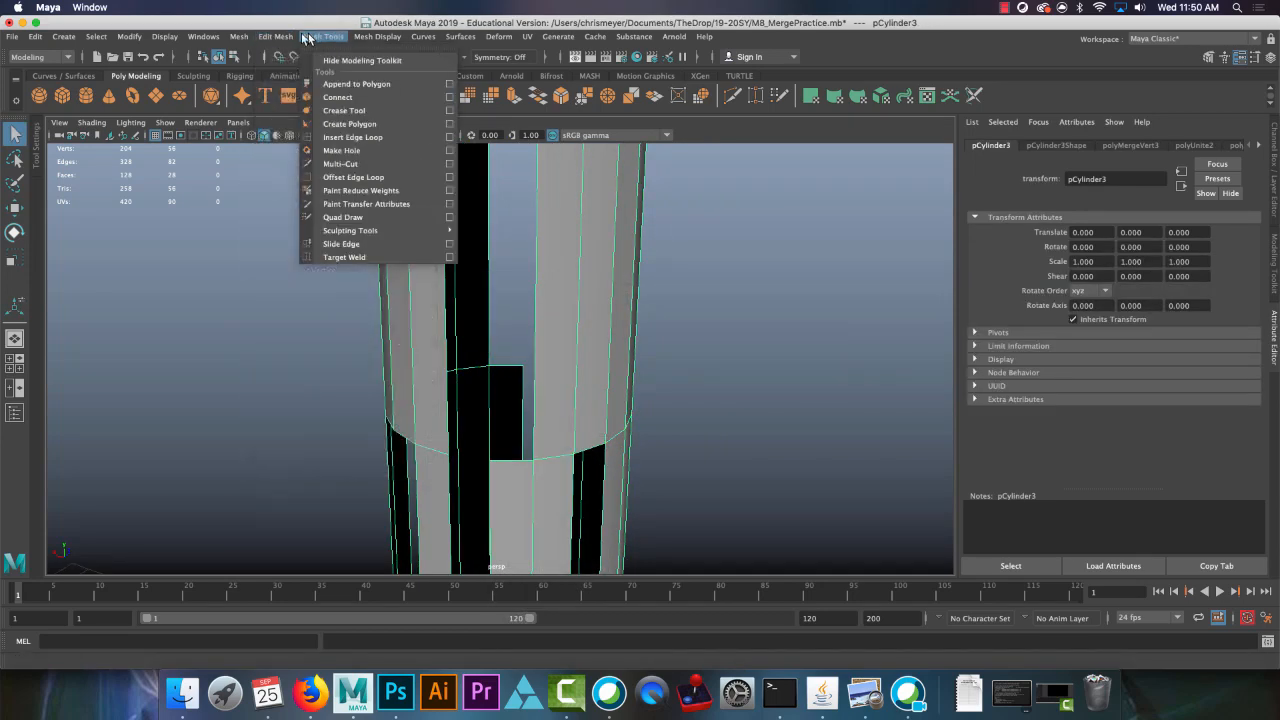
click(356, 84)
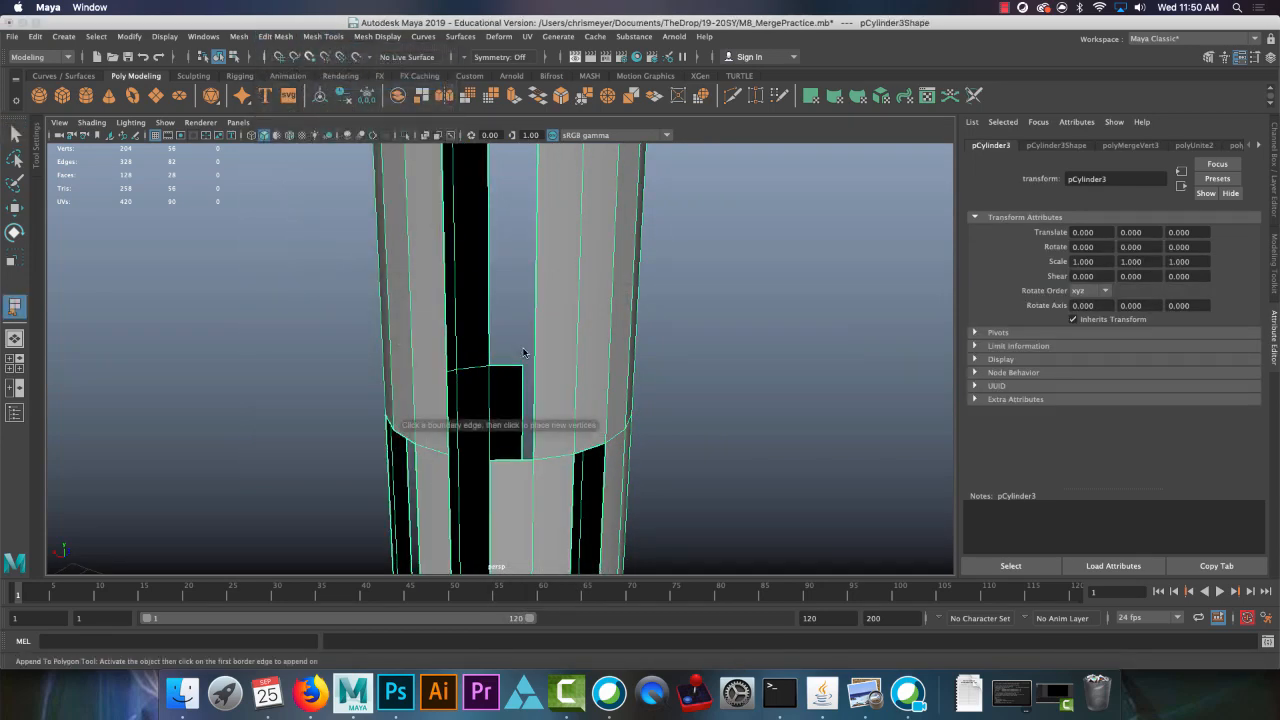
click(438, 433)
click(479, 441)
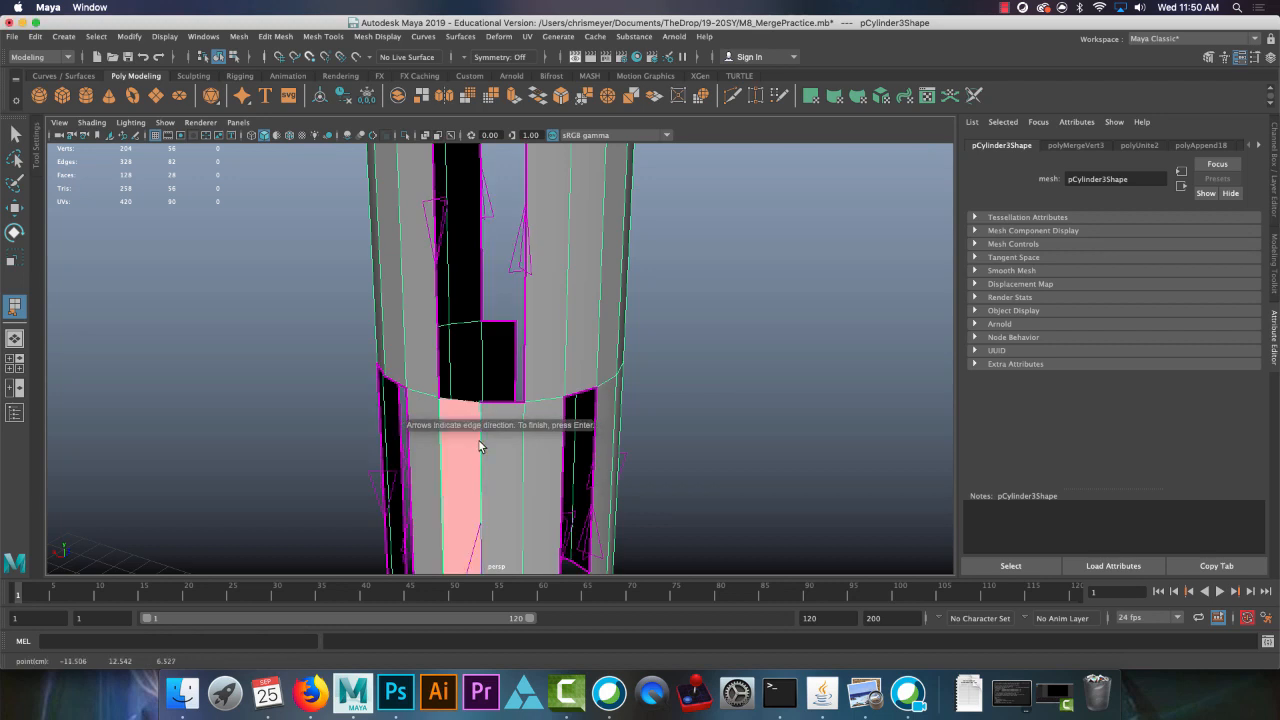
key(Return)
Step: Extrude the two adjacent seam edges below the wide upper opening and activate the Move tool
alt+drag(457, 423, 427, 291)
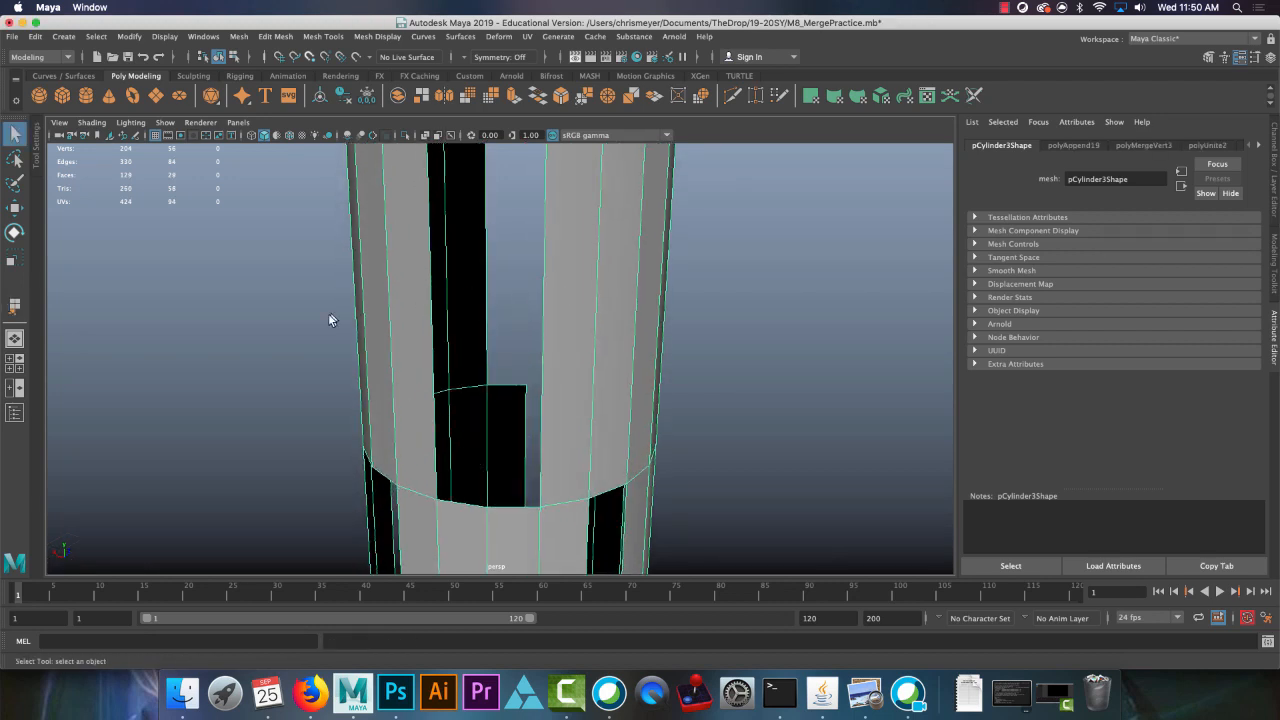
right_drag(474, 509, 480, 318)
click(502, 507)
shift+click(509, 387)
alt+right_drag(509, 390, 560, 531)
alt+middle_drag(560, 531, 600, 380)
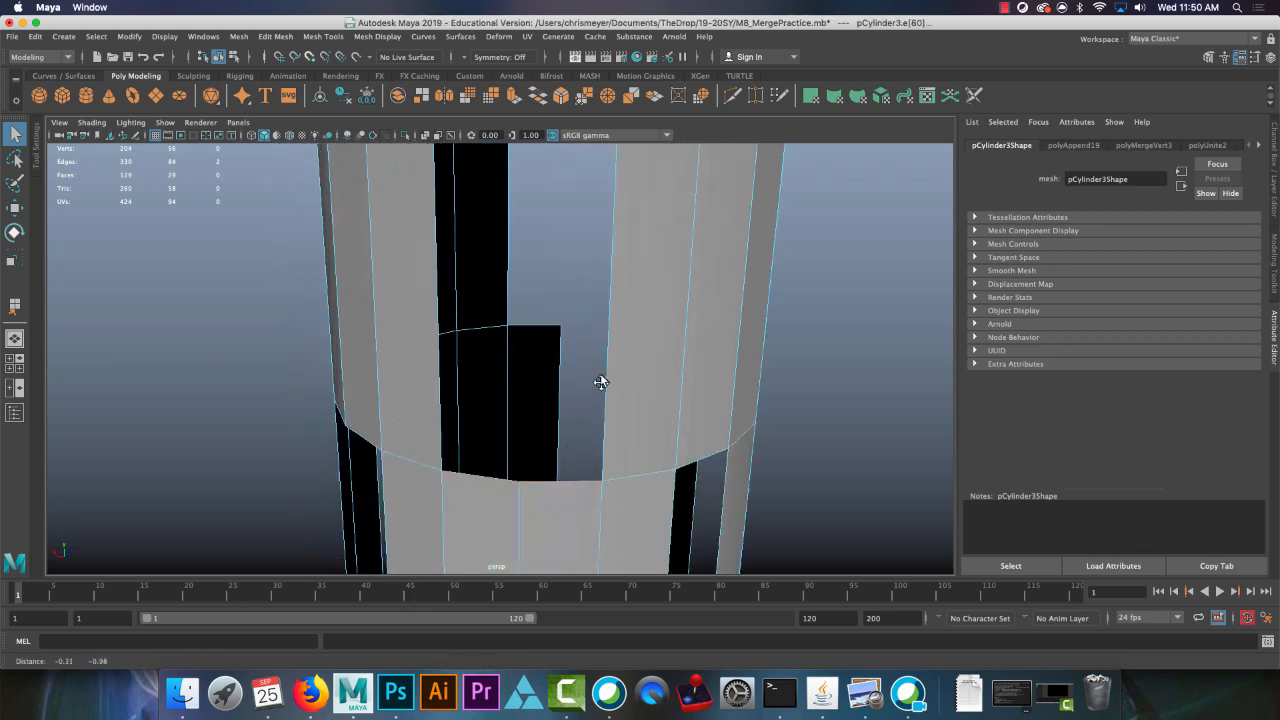
alt+right_drag(600, 380, 643, 518)
alt+drag(642, 518, 416, 438)
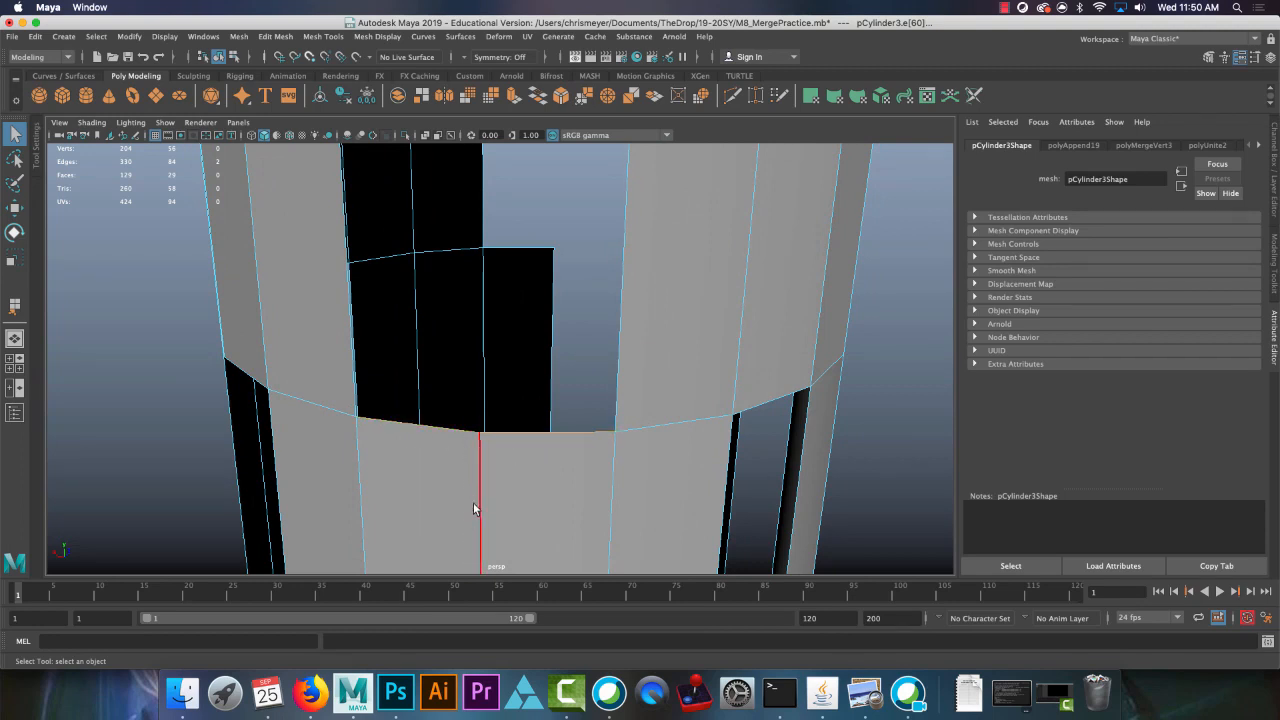
click(513, 97)
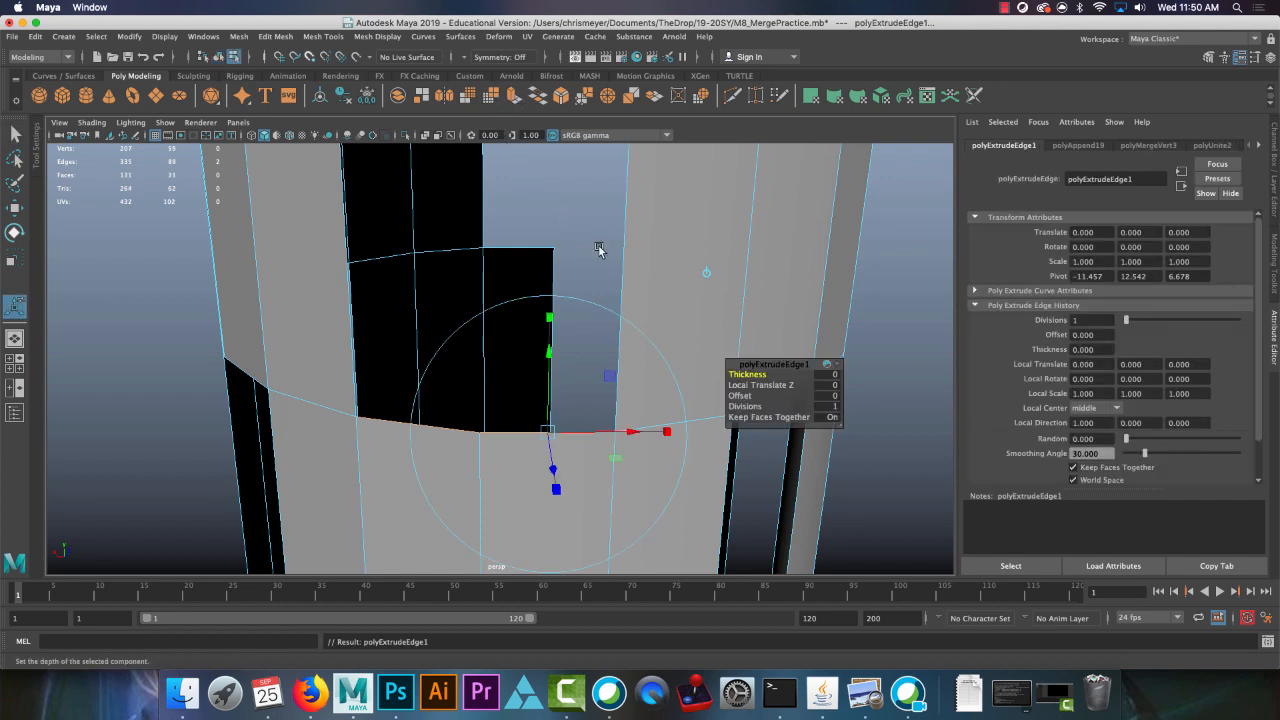
key(w)
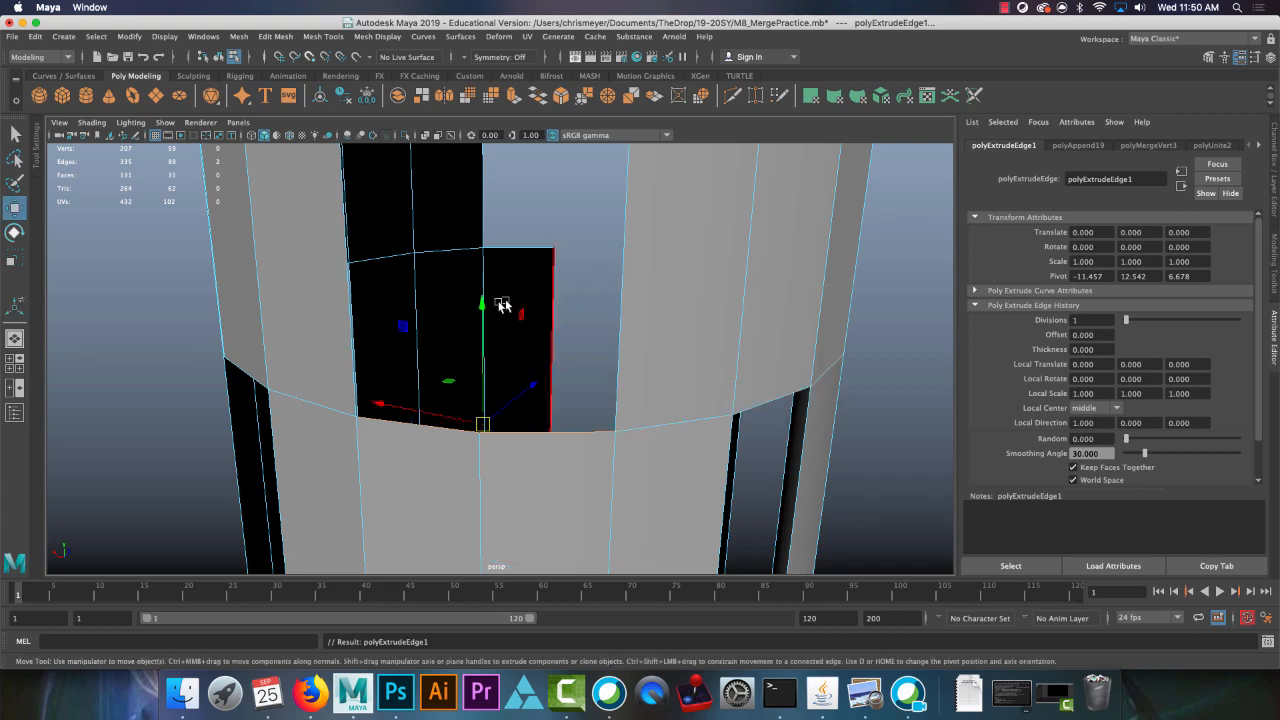
Step: Try raising the extruded edges straight up along the vertical axis, and undo the move
drag(482, 308, 483, 177)
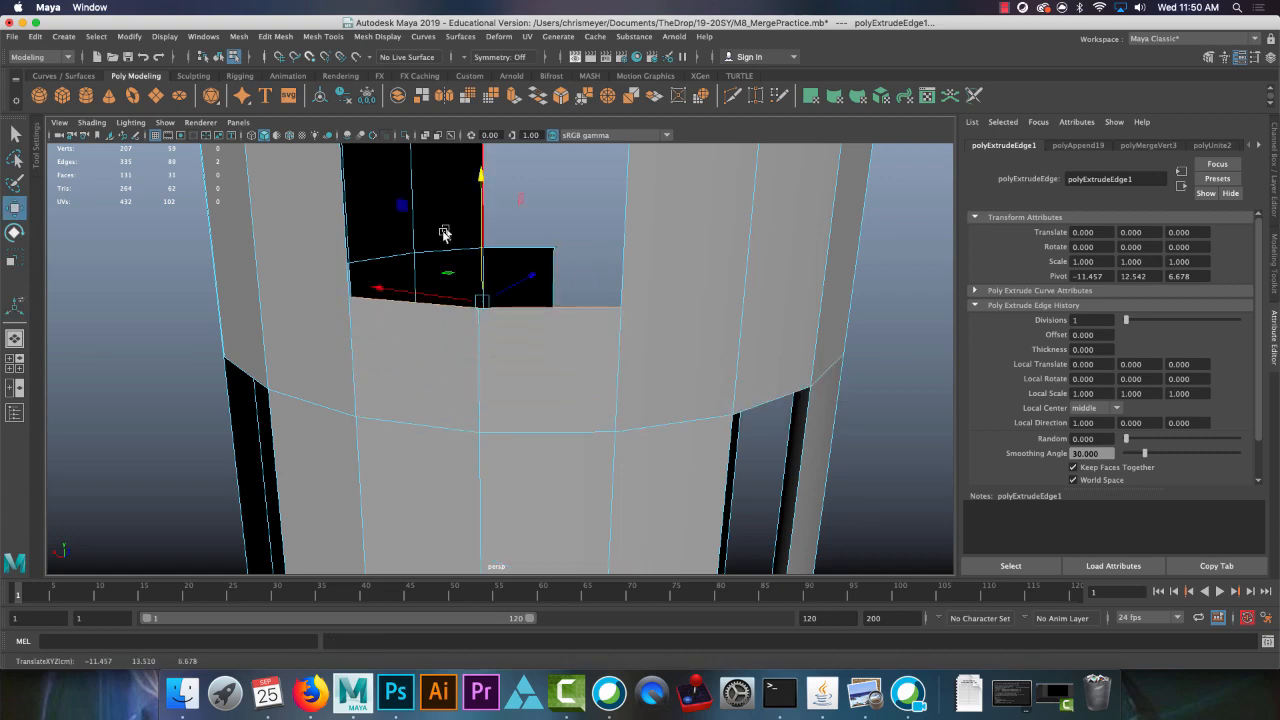
alt+drag(387, 257, 420, 280)
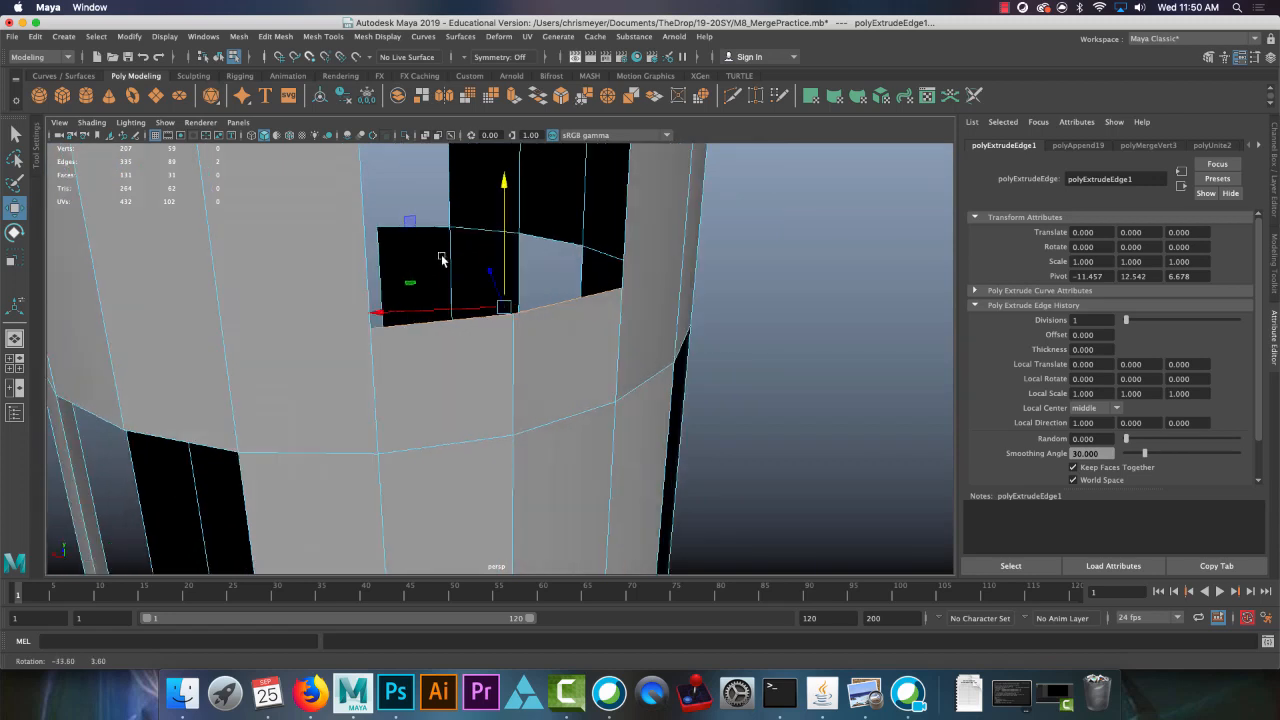
drag(504, 285, 531, 423)
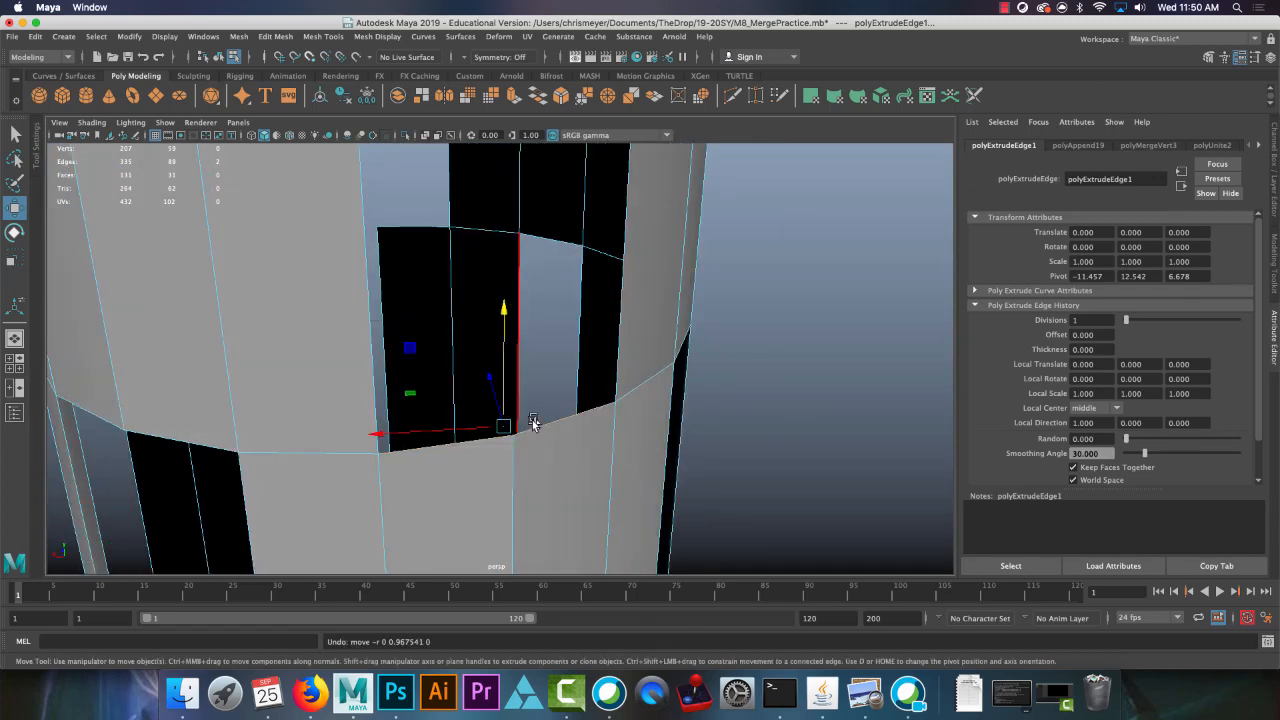
Step: Snap the pivot to the extruded edges' end vertex, and snap the edges up to the matching vertex on the top rim
key(d)
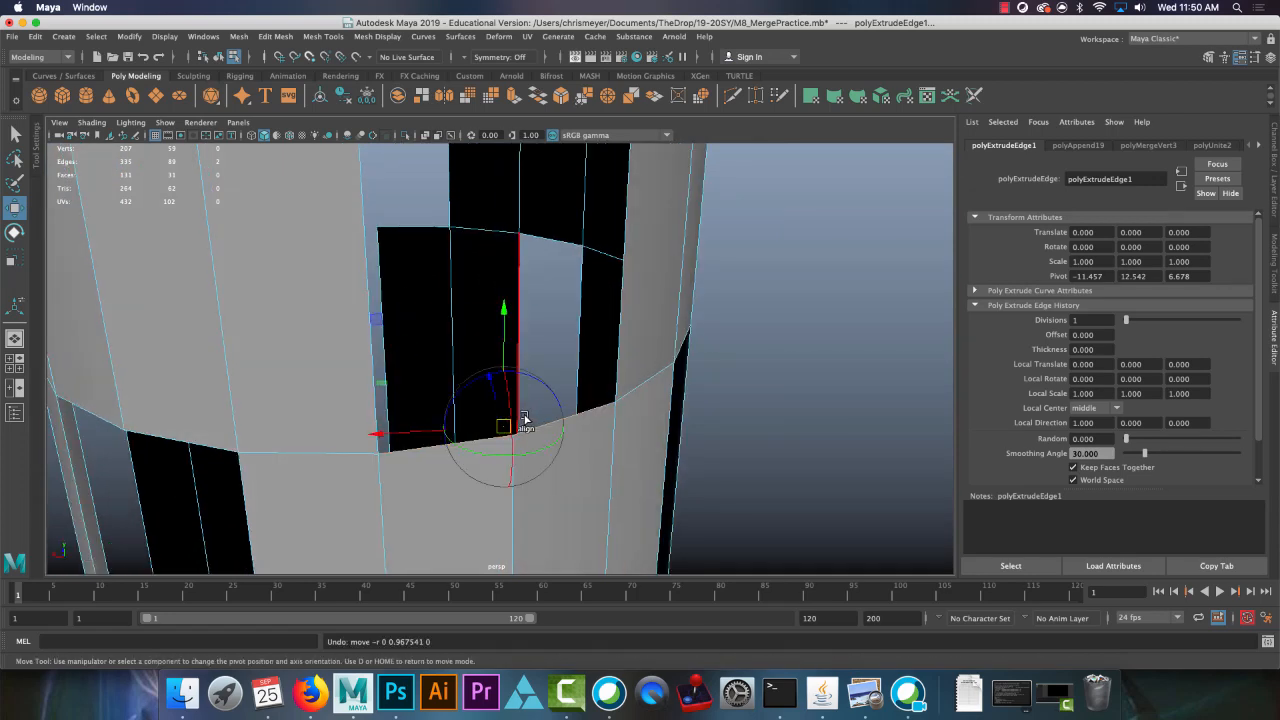
key(v)
drag(503, 424, 391, 447)
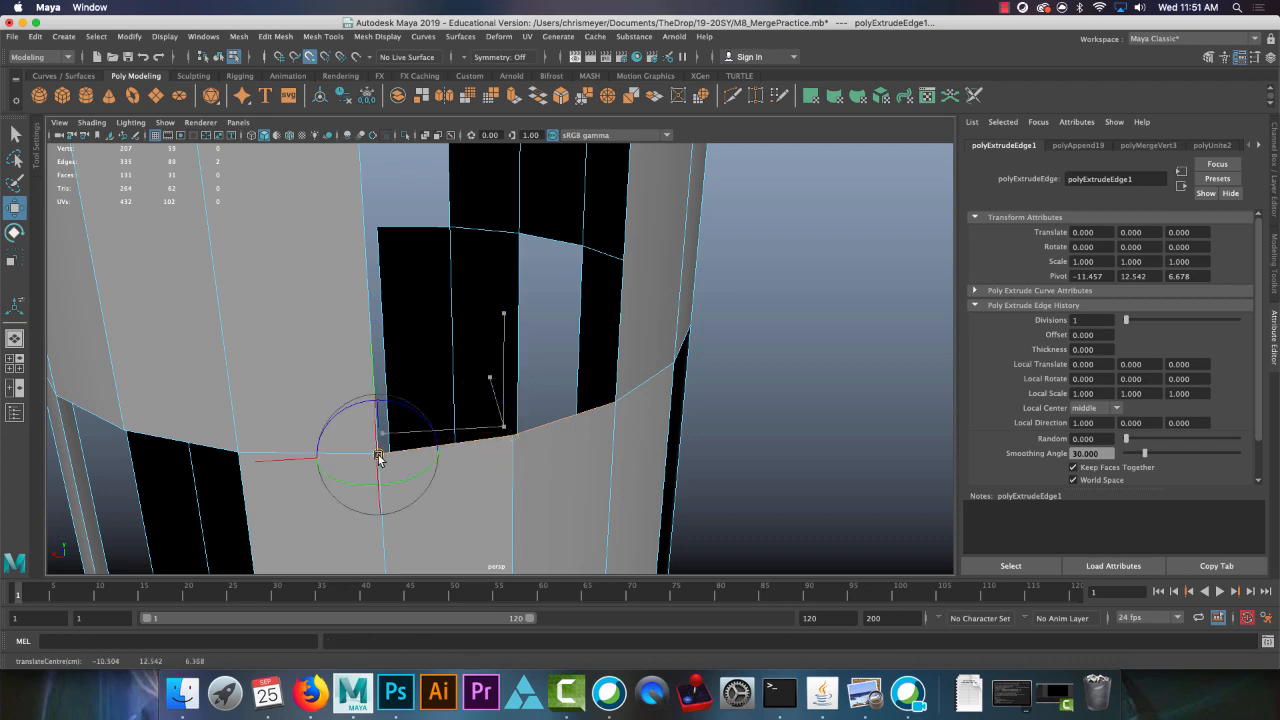
alt+drag(463, 380, 280, 303)
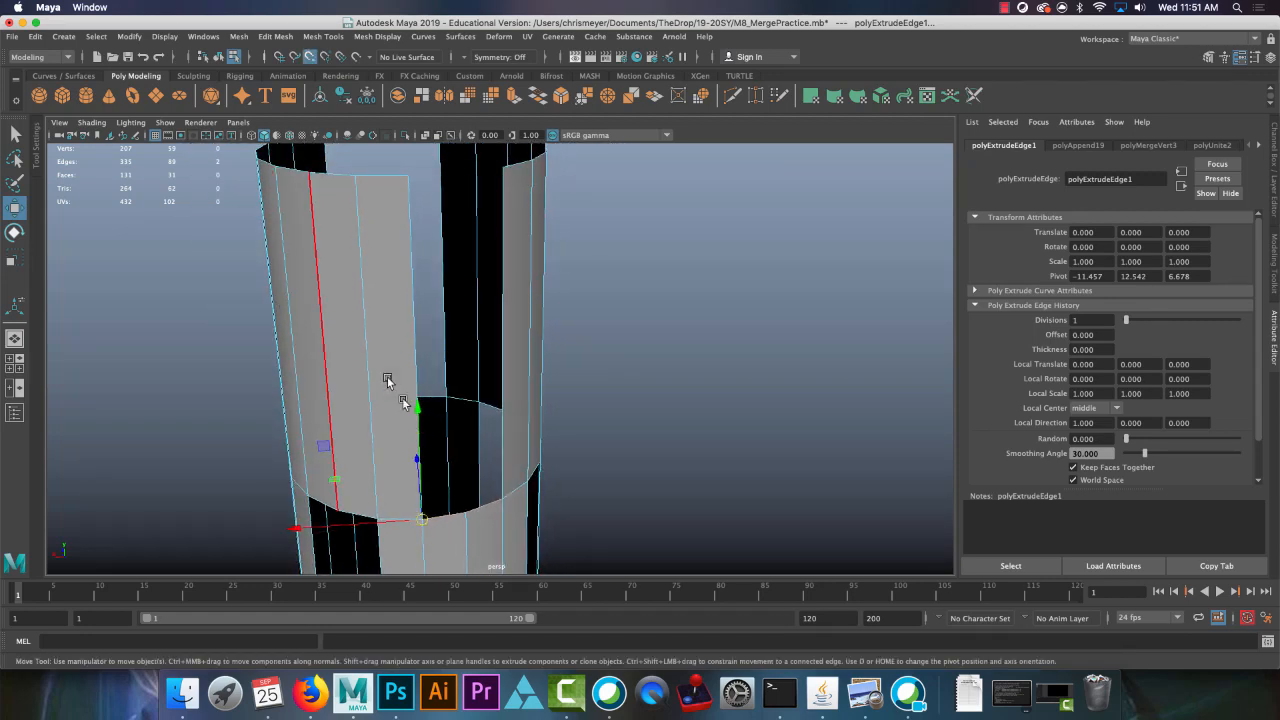
drag(420, 522, 421, 203)
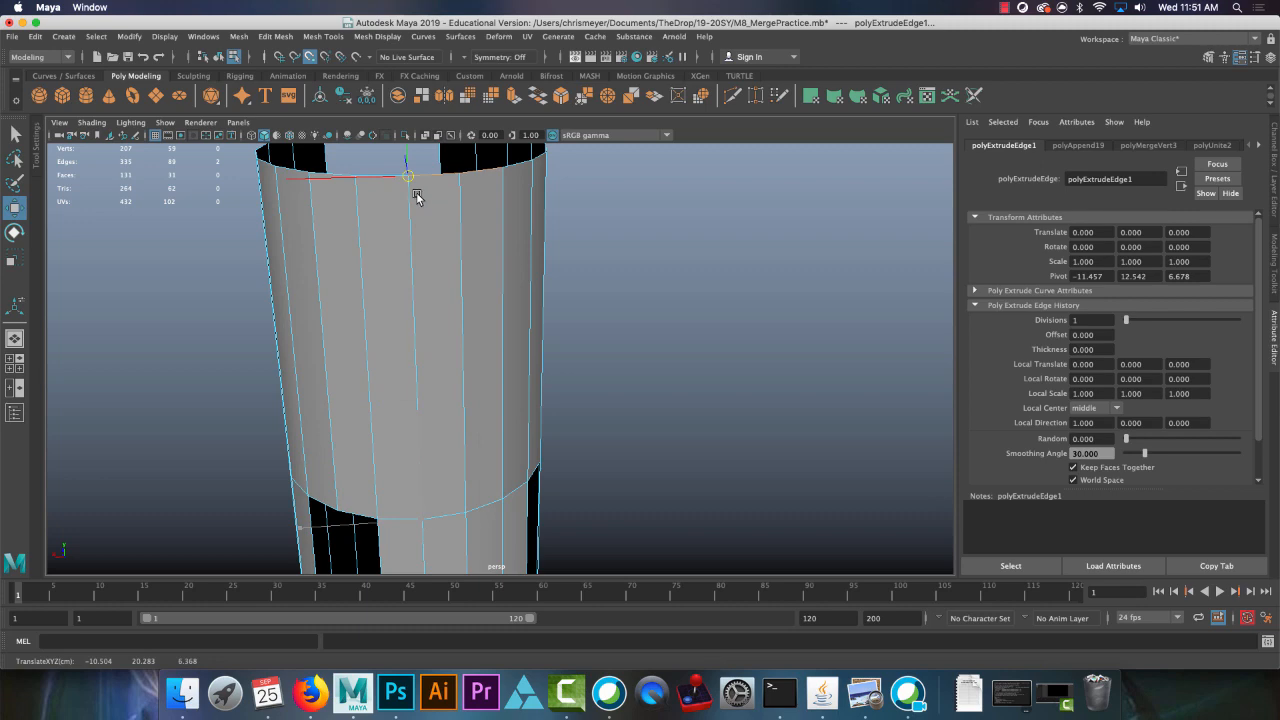
Step: Select all vertices along the cylinder's top rim and merge them with a 0.01 distance threshold
alt+drag(563, 303, 559, 277)
right_drag(559, 277, 515, 272)
right_drag(439, 257, 439, 257)
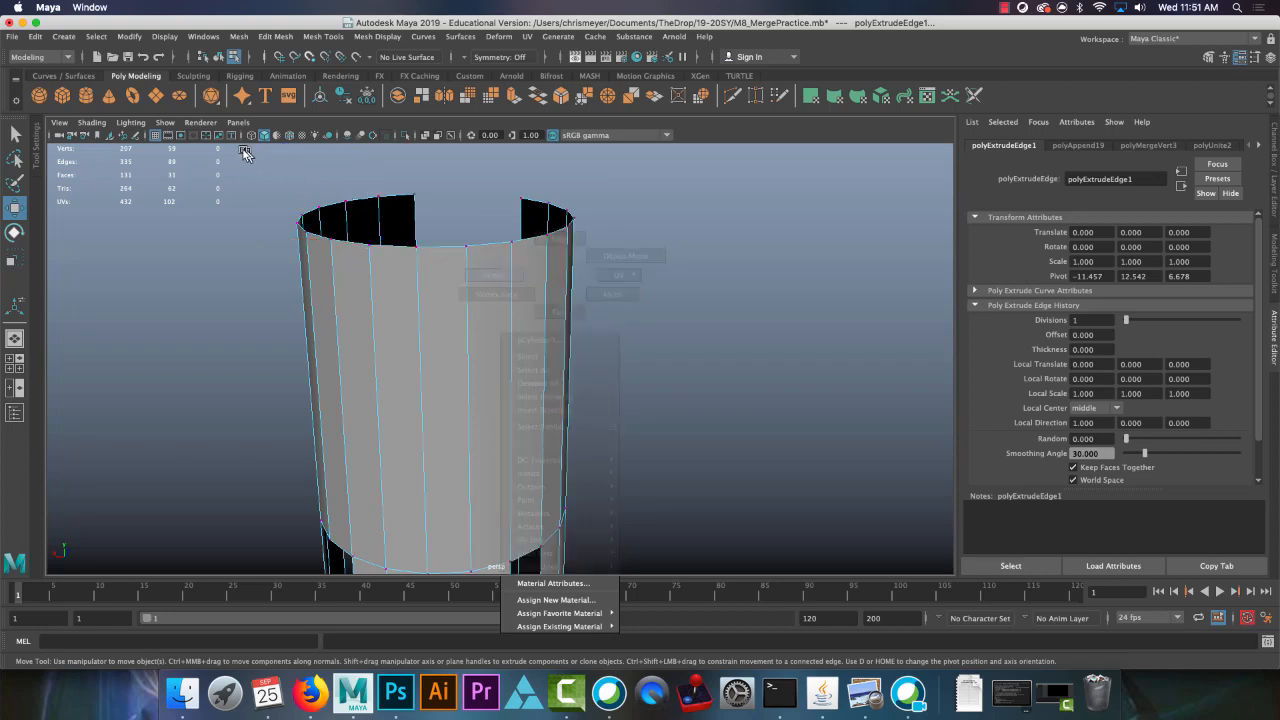
drag(246, 149, 741, 307)
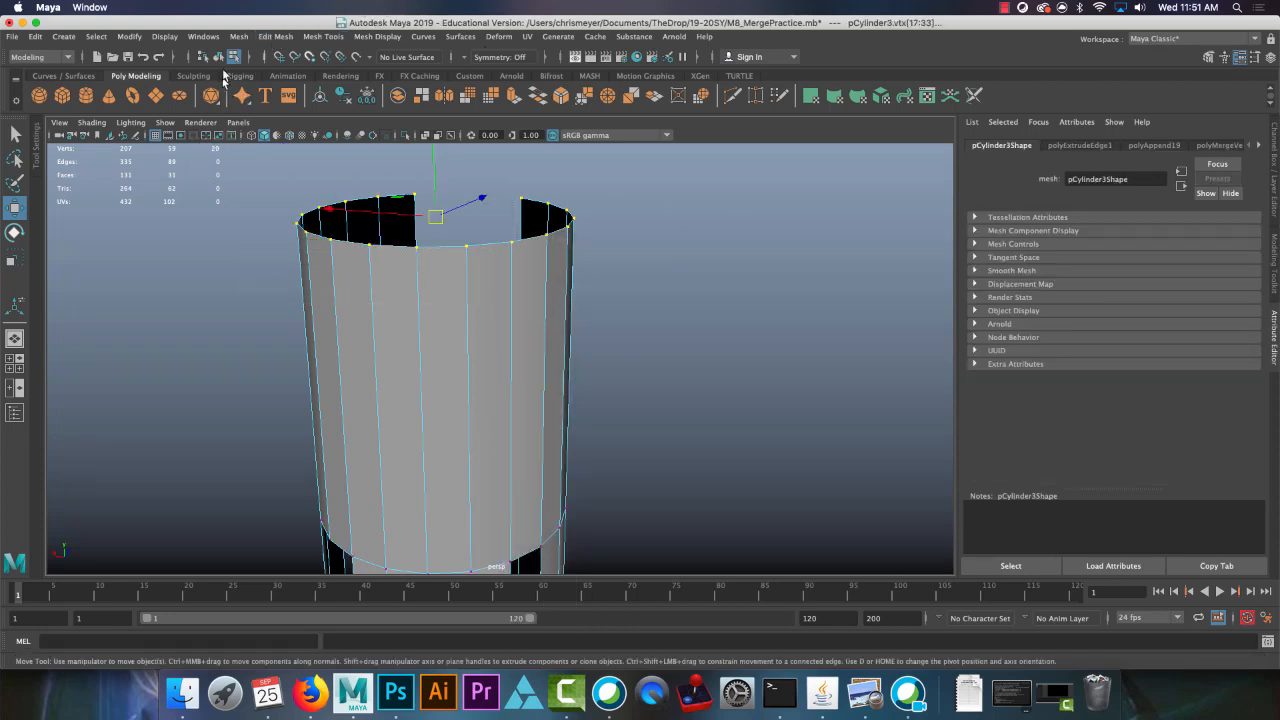
click(275, 36)
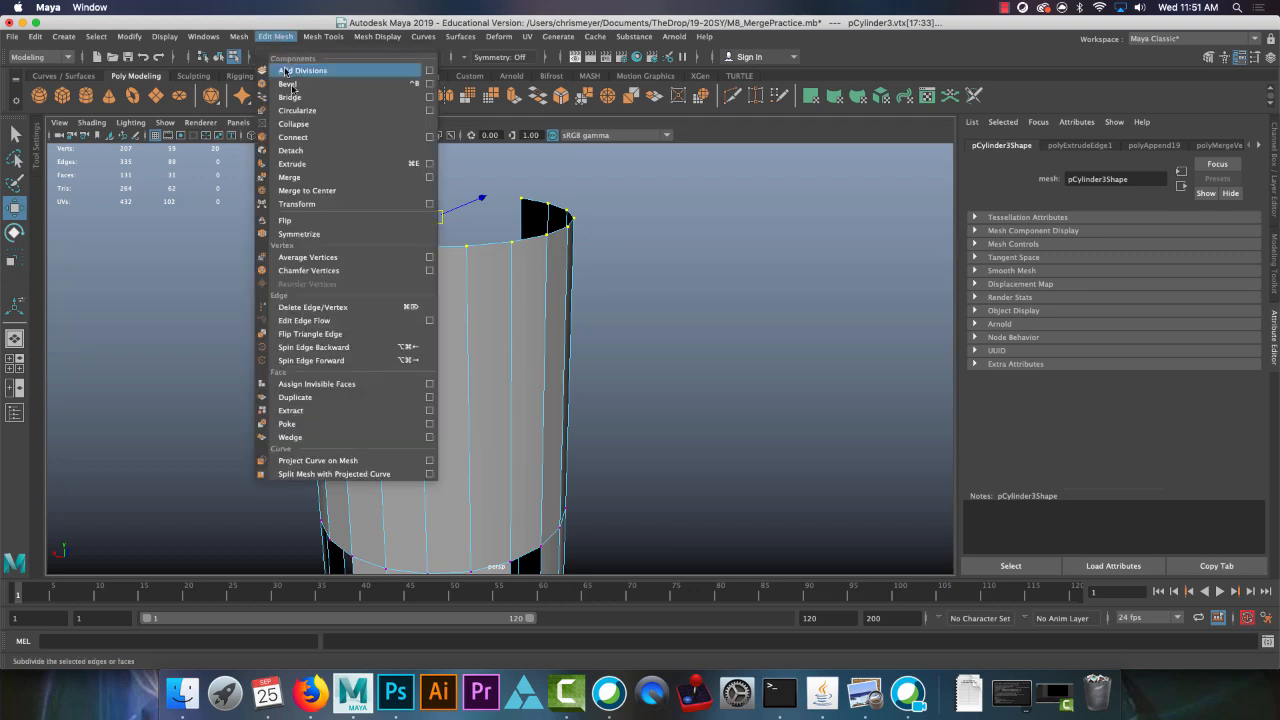
click(313, 179)
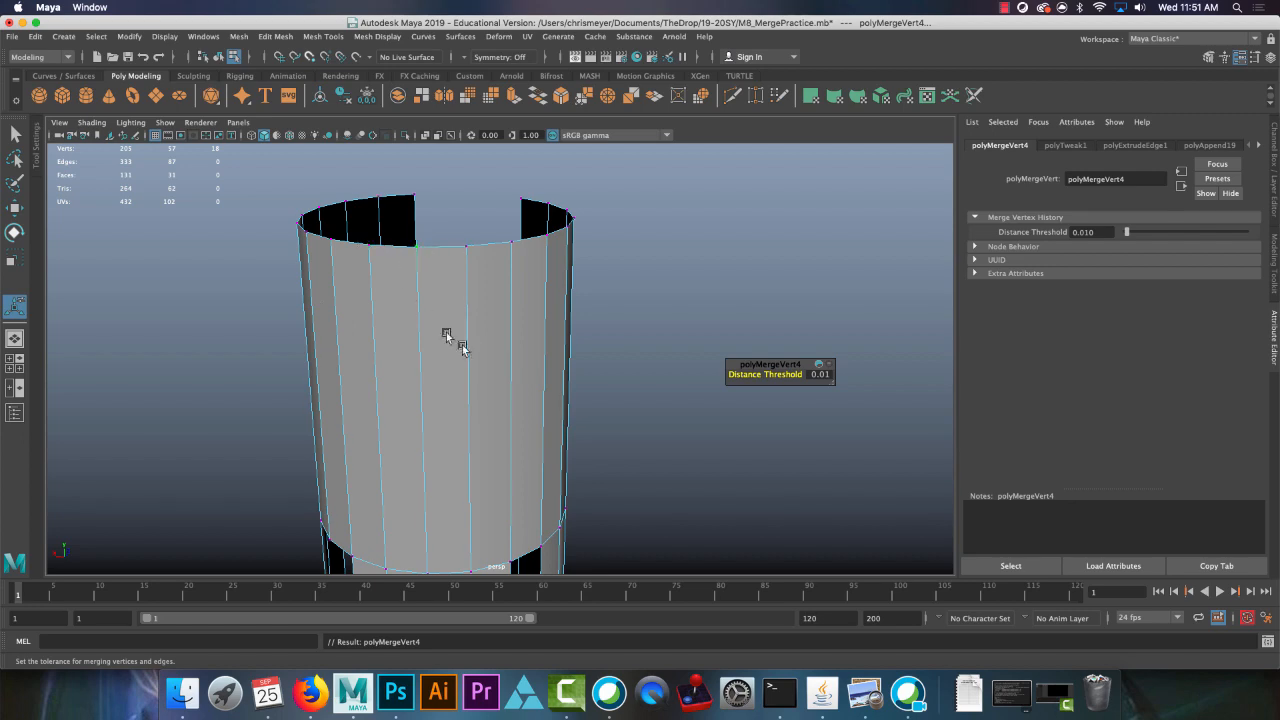
Step: Try closing the narrow gap below the seam with Append to Polygon, and undo the appended face
alt+drag(463, 349, 540, 395)
alt+middle_drag(540, 395, 397, 282)
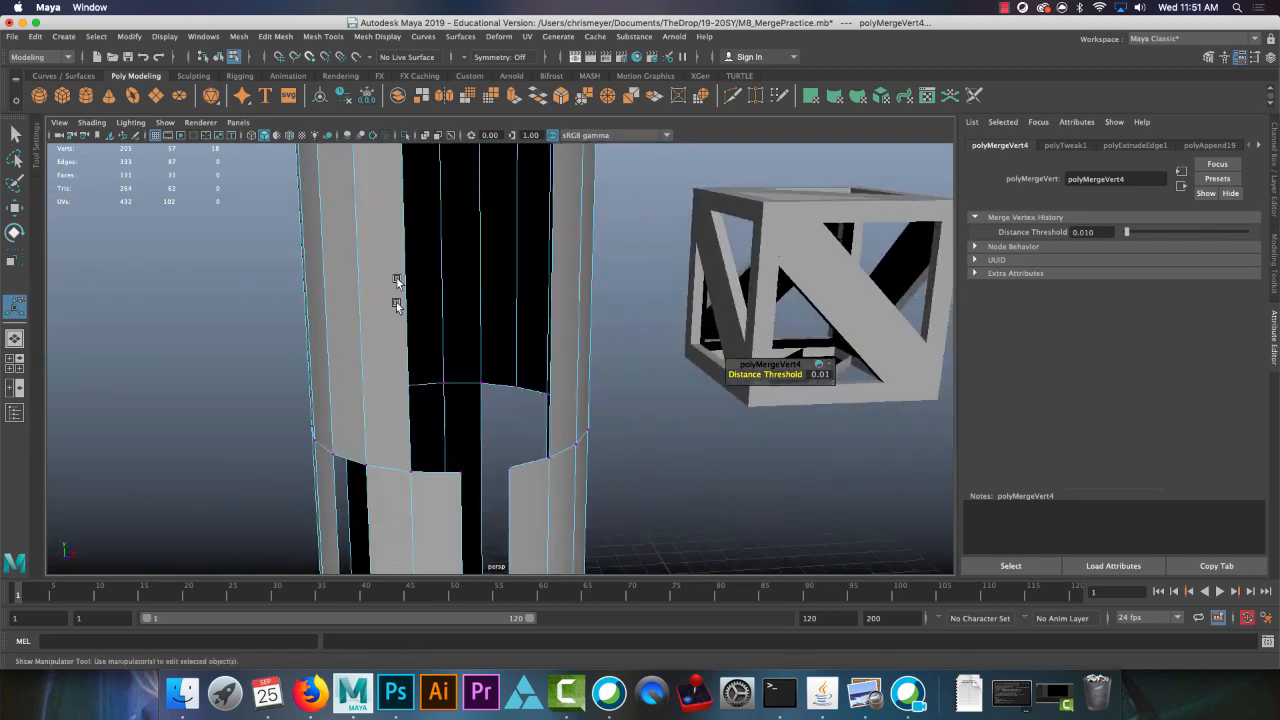
alt+drag(397, 282, 486, 320)
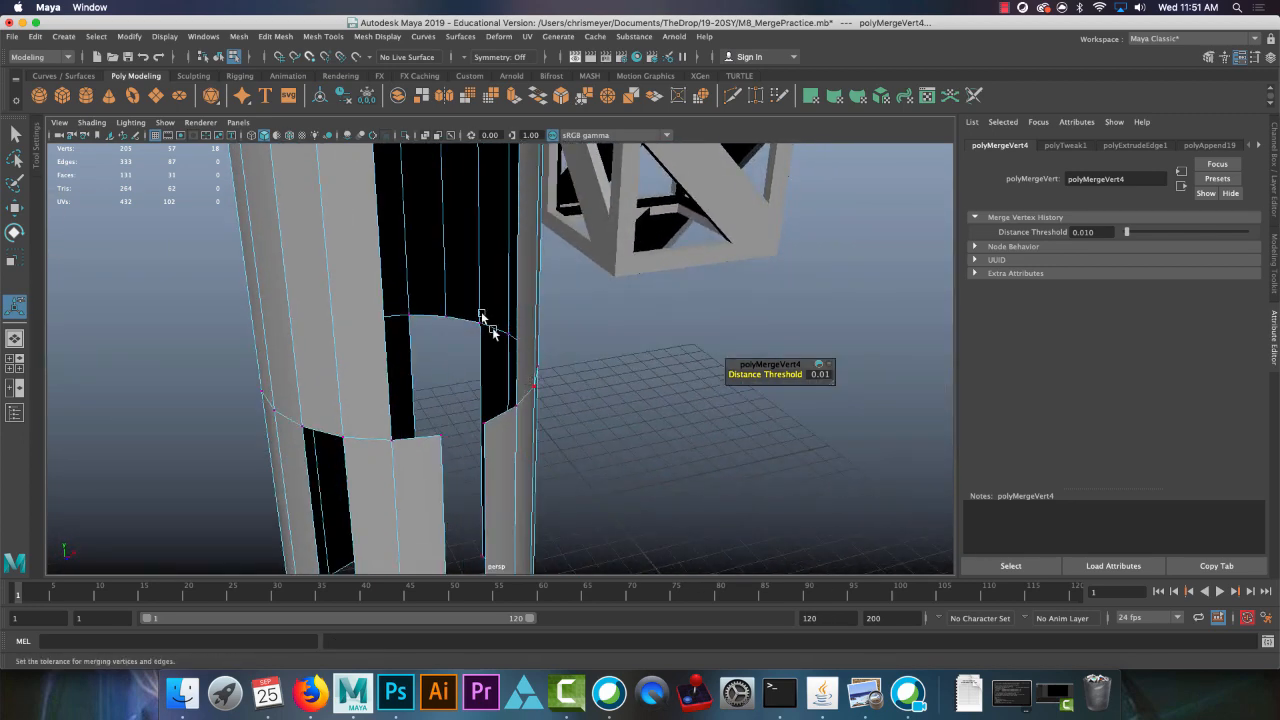
click(275, 36)
mouse_move(323, 36)
click(340, 81)
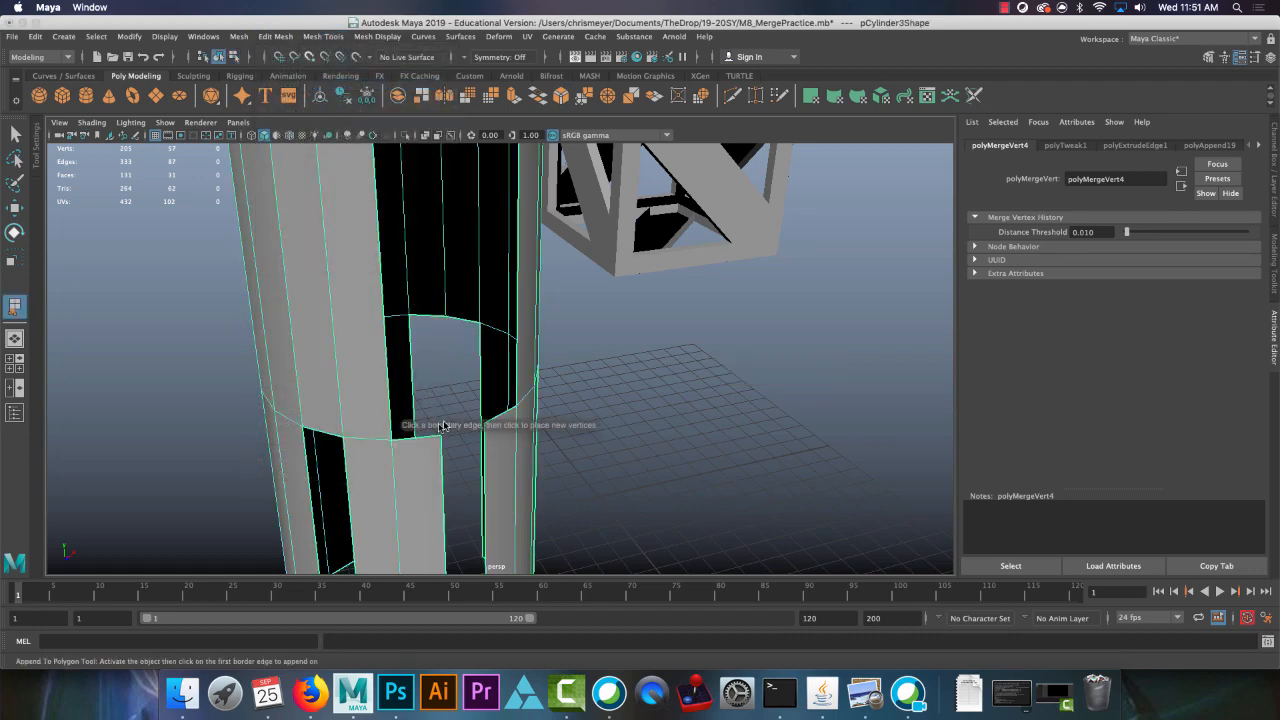
click(443, 462)
click(484, 456)
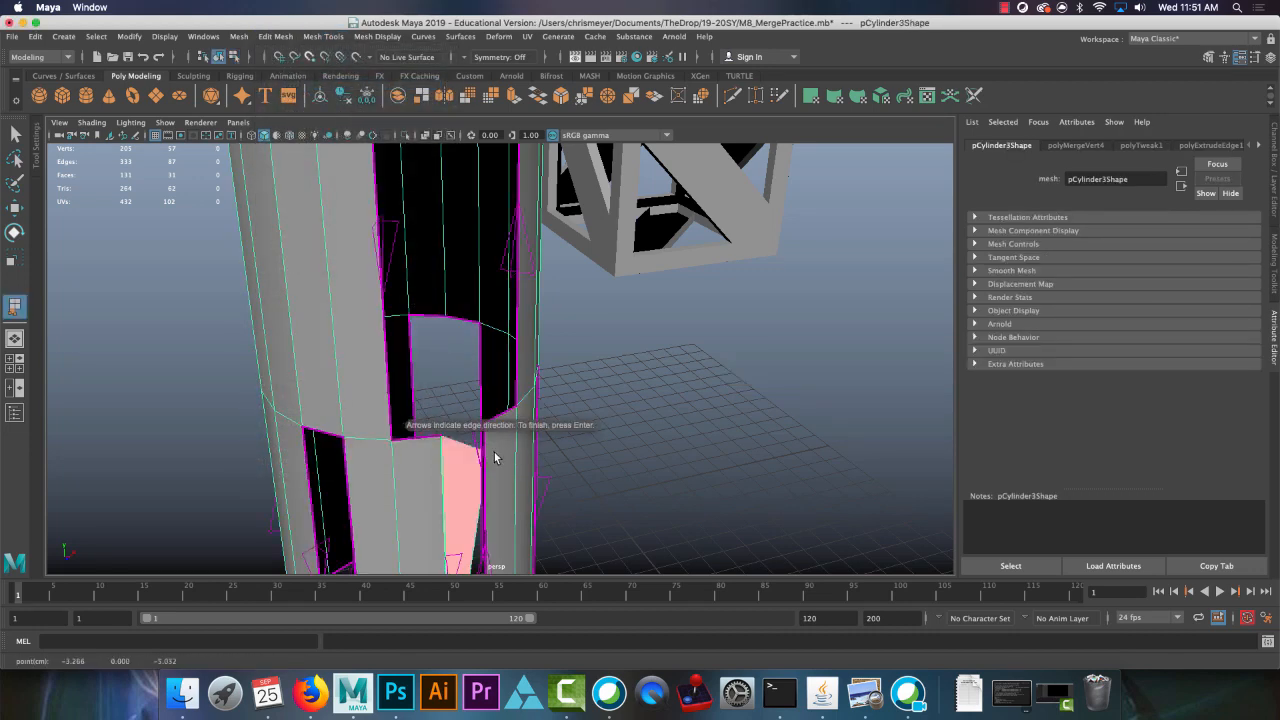
alt+drag(493, 456, 398, 451)
key(Return)
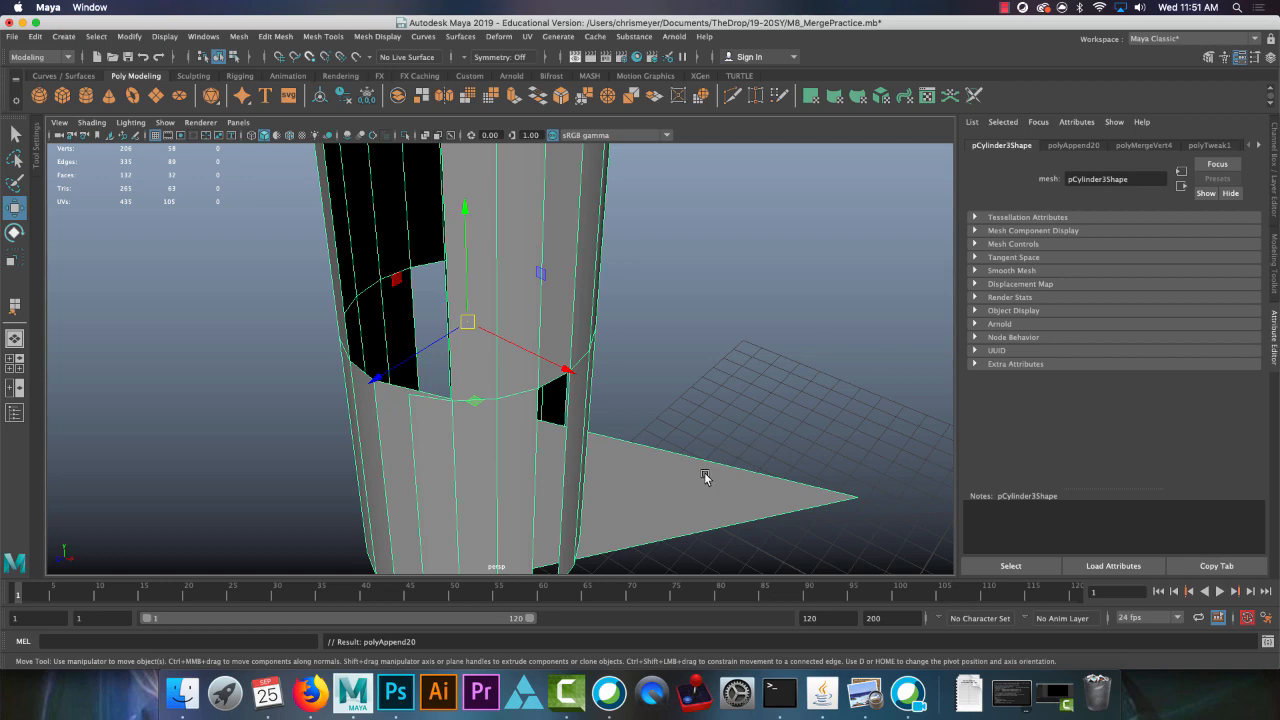
key(ctrl+z)
alt+drag(663, 463, 662, 421)
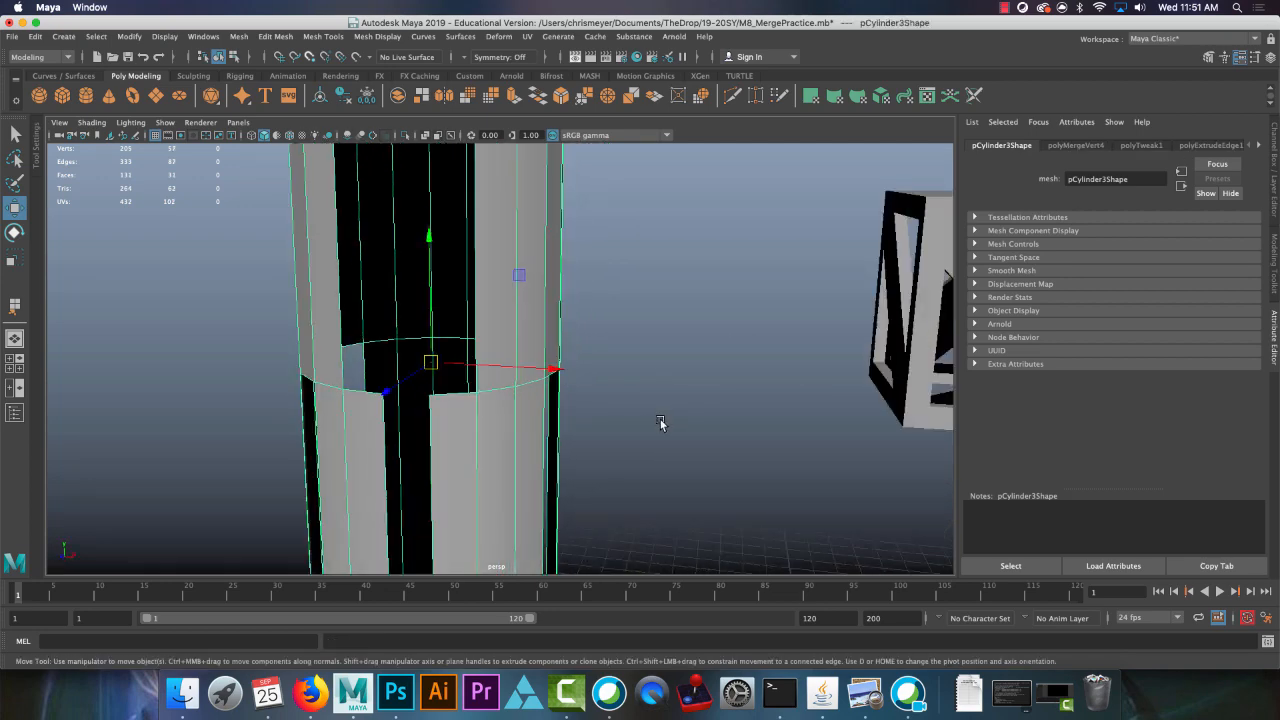
Step: Append a face across the narrow gap below the seam, between the two facing vertical border edges
key(y)
alt+drag(433, 448, 436, 450)
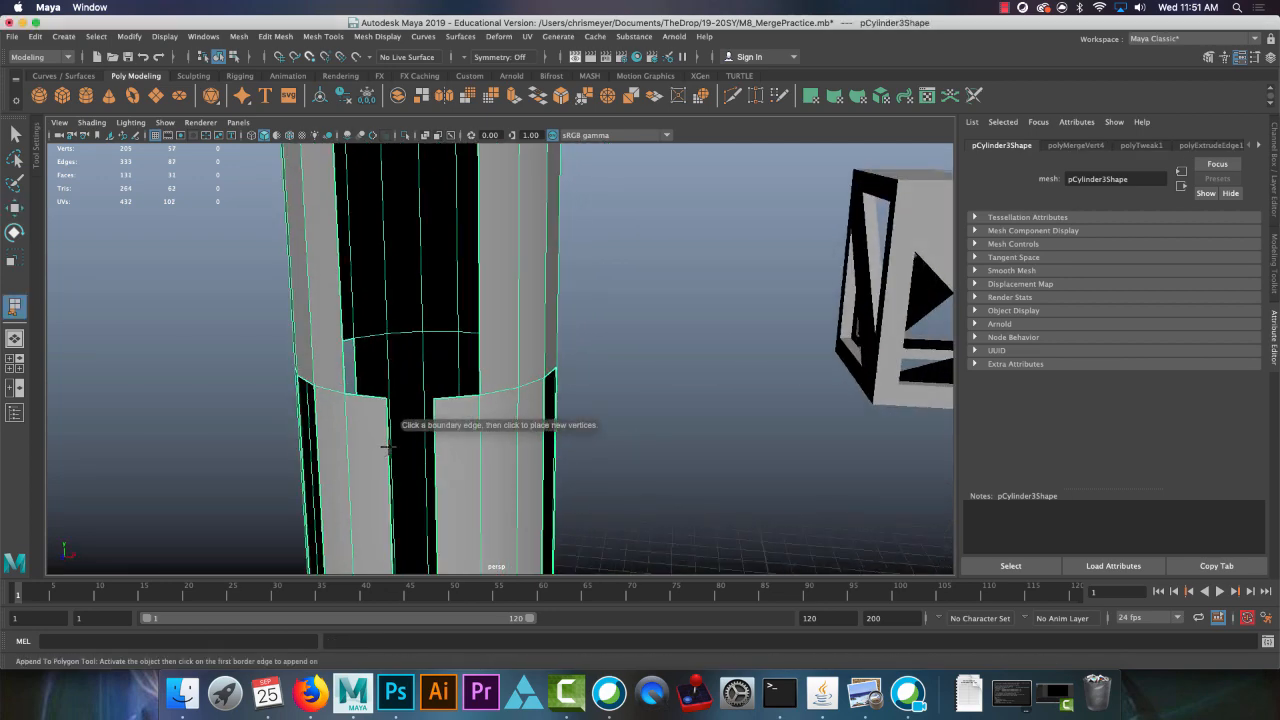
click(388, 447)
click(434, 451)
key(Return)
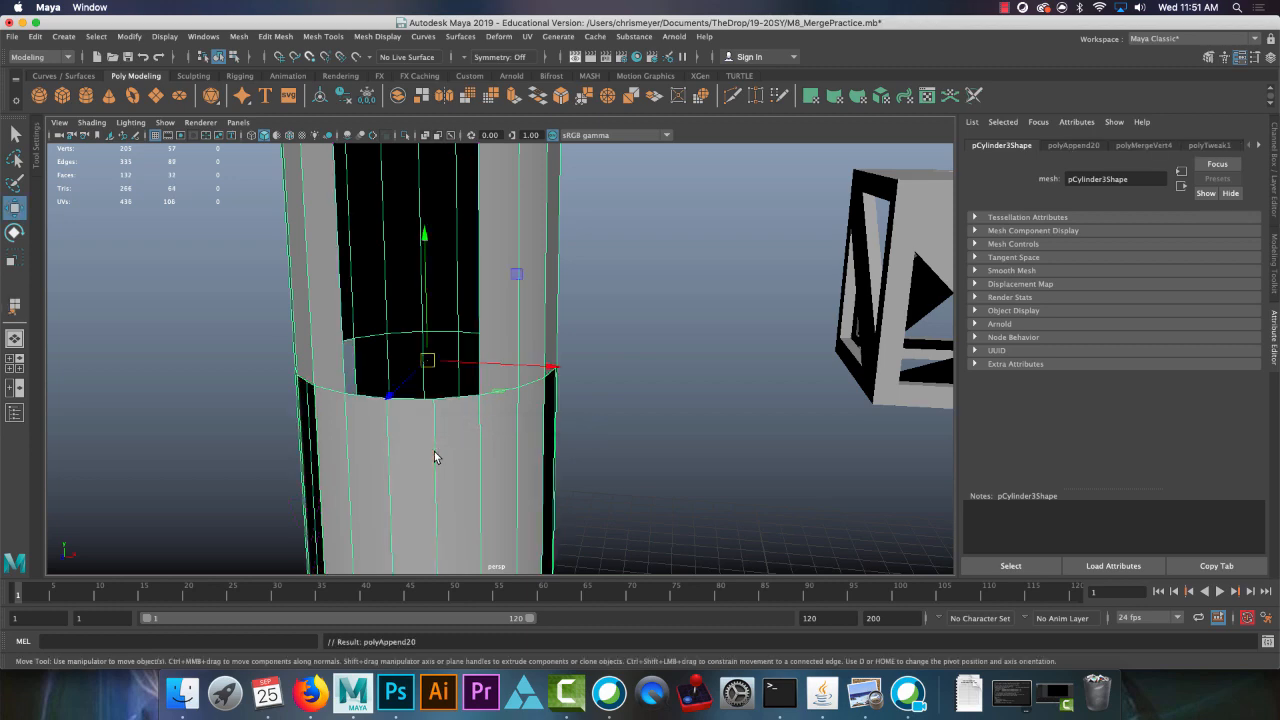
Step: Extrude the three adjacent seam edges at the base of the remaining wide upper opening
alt+drag(434, 451, 457, 426)
right_drag(421, 356, 412, 306)
alt+drag(405, 307, 373, 418)
click(373, 418)
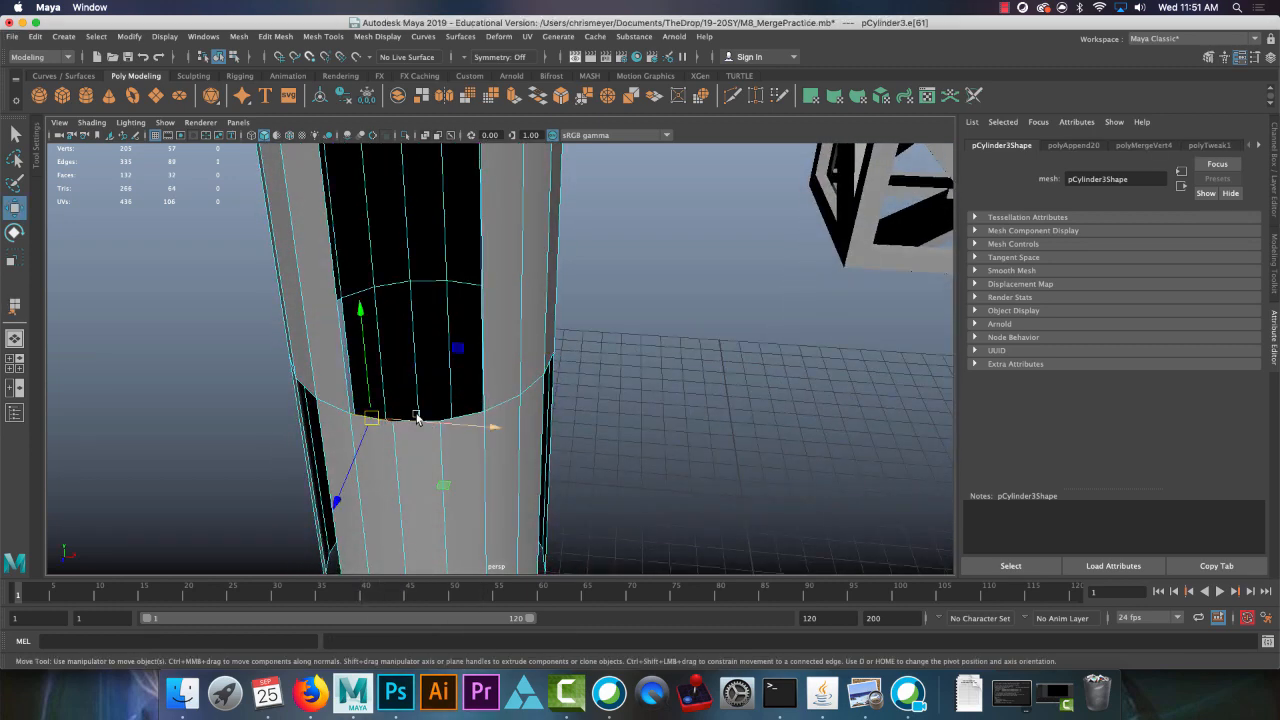
key(q)
shift+click(417, 424)
shift+click(447, 424)
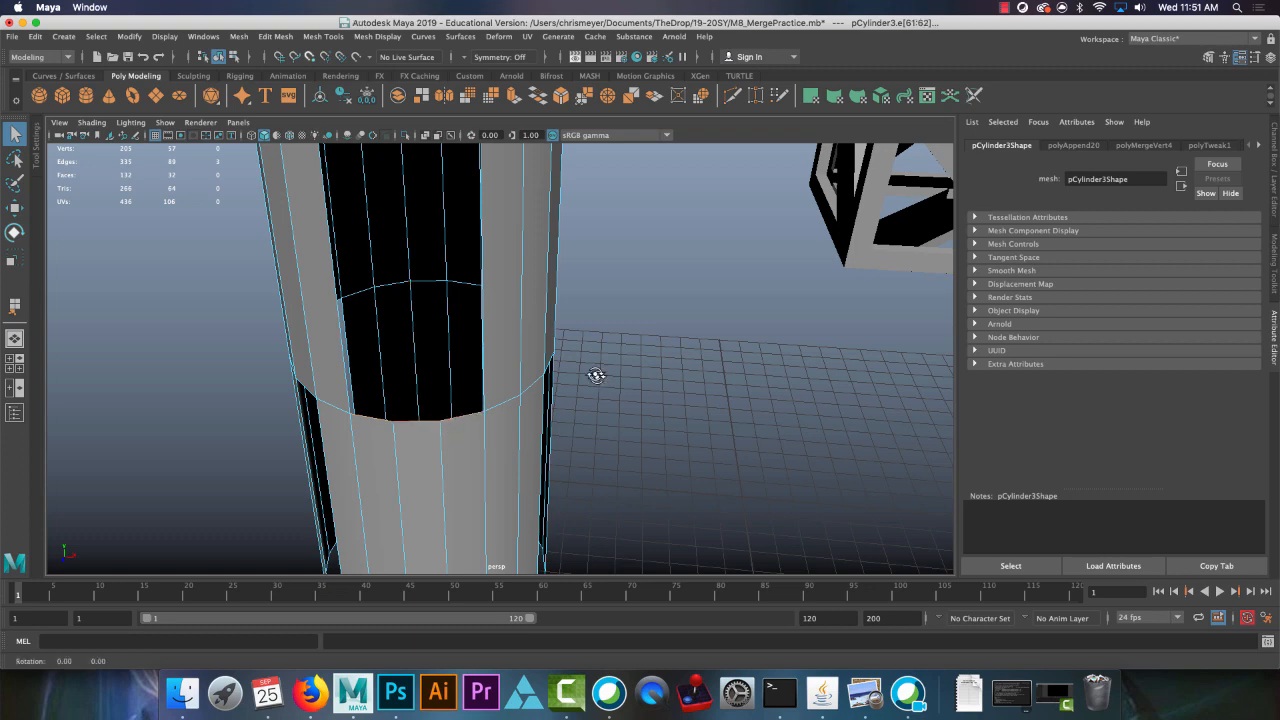
alt+drag(594, 371, 586, 343)
click(510, 97)
Step: Snap the pivot to the extruded edges' end vertex, and snap the edges up to close the opening at the top rim
alt+drag(430, 337, 373, 372)
key(w)
key(d)
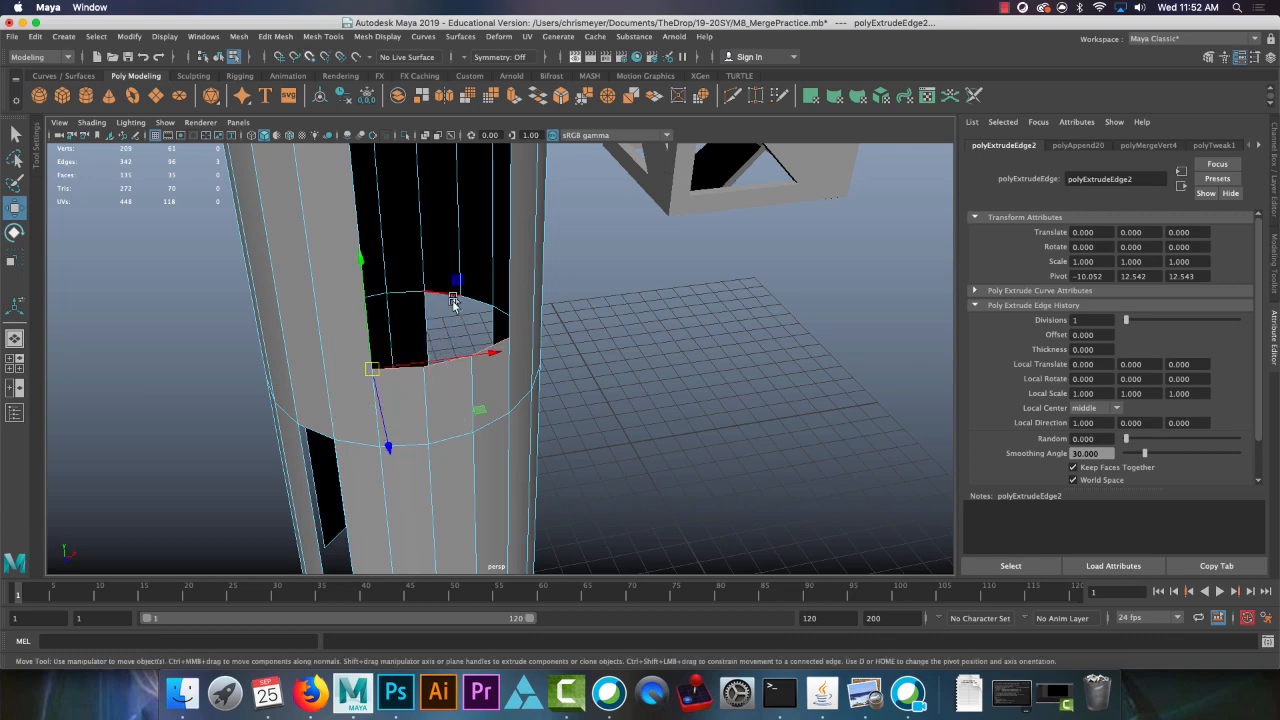
alt+drag(455, 303, 509, 408)
alt+right_drag(509, 408, 404, 274)
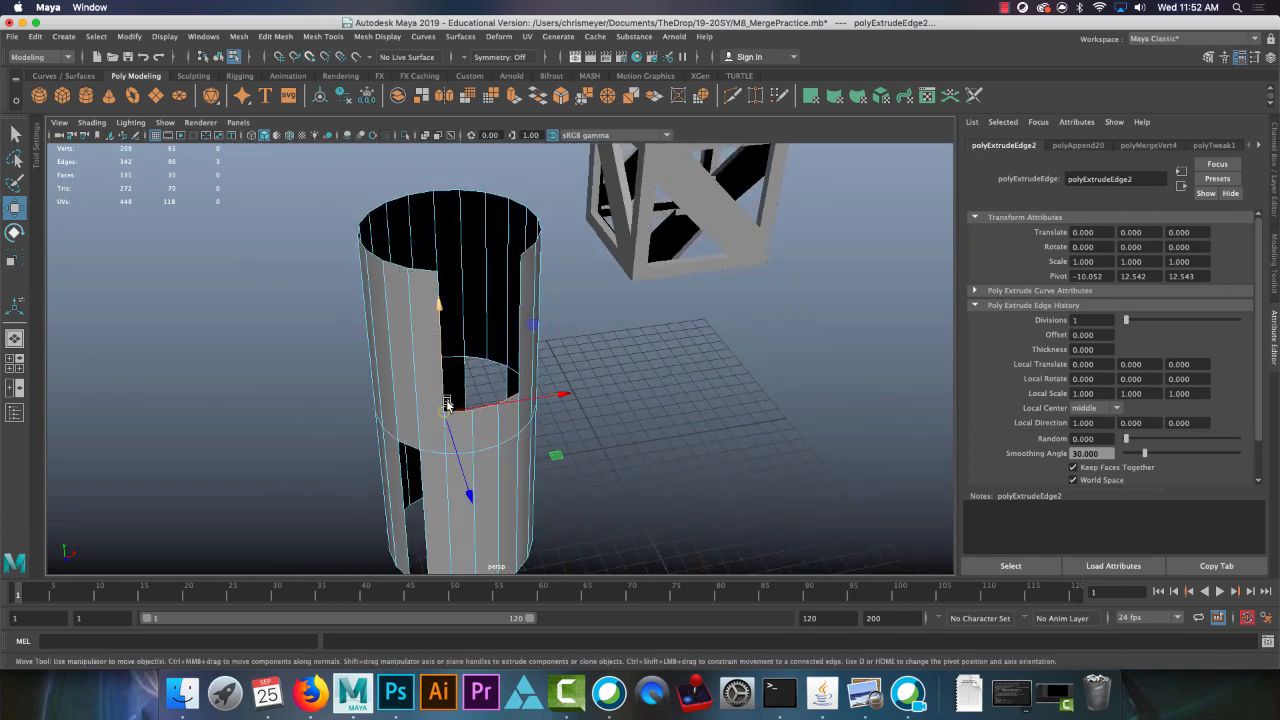
drag(447, 416, 509, 323)
Step: Merge all vertices along the closed top rim with a 0.01 distance threshold, and deselect the cylinder in object mode
right_drag(537, 264, 318, 185)
drag(303, 163, 706, 287)
alt+middle_drag(520, 228, 583, 319)
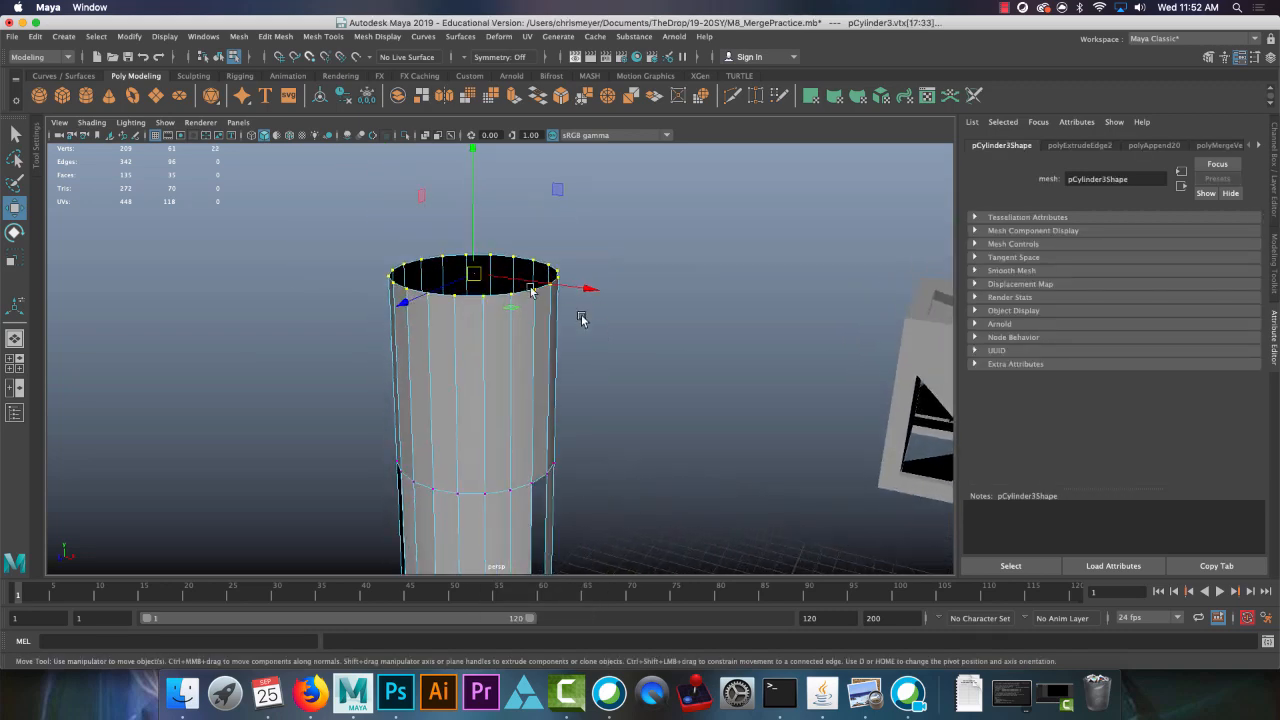
click(275, 36)
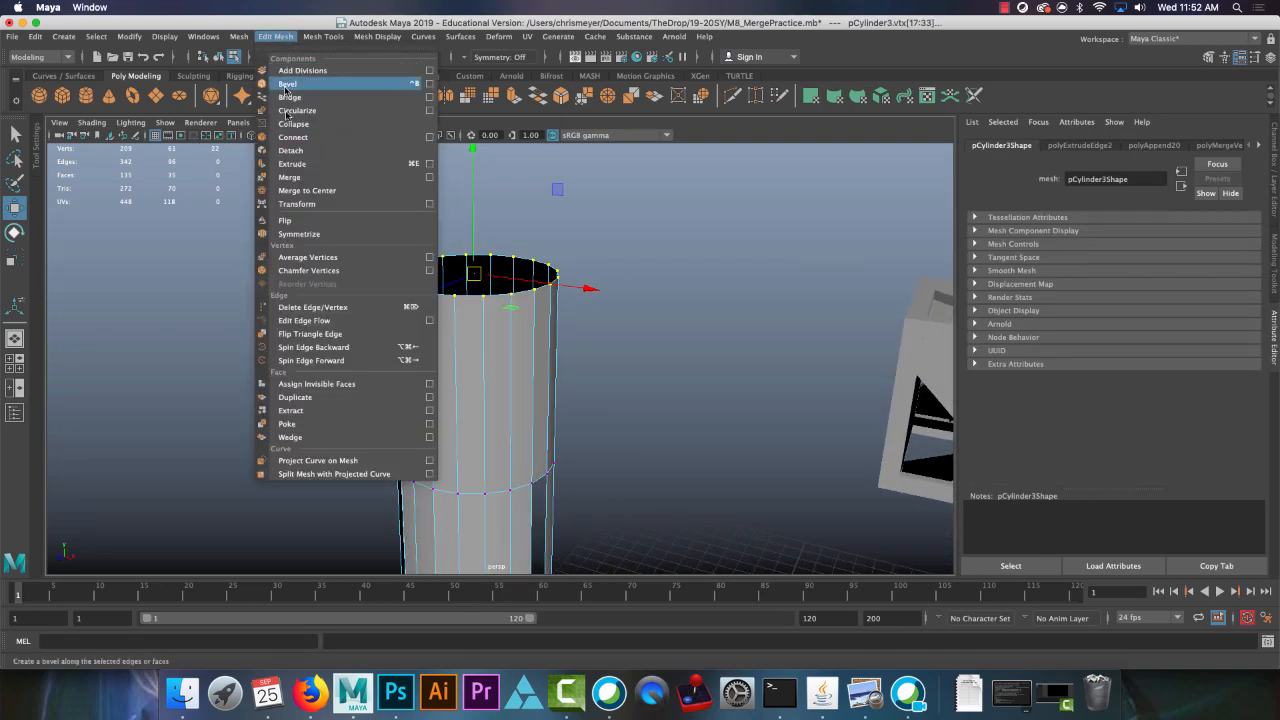
click(305, 179)
alt+drag(600, 280, 443, 263)
right_drag(466, 336, 571, 274)
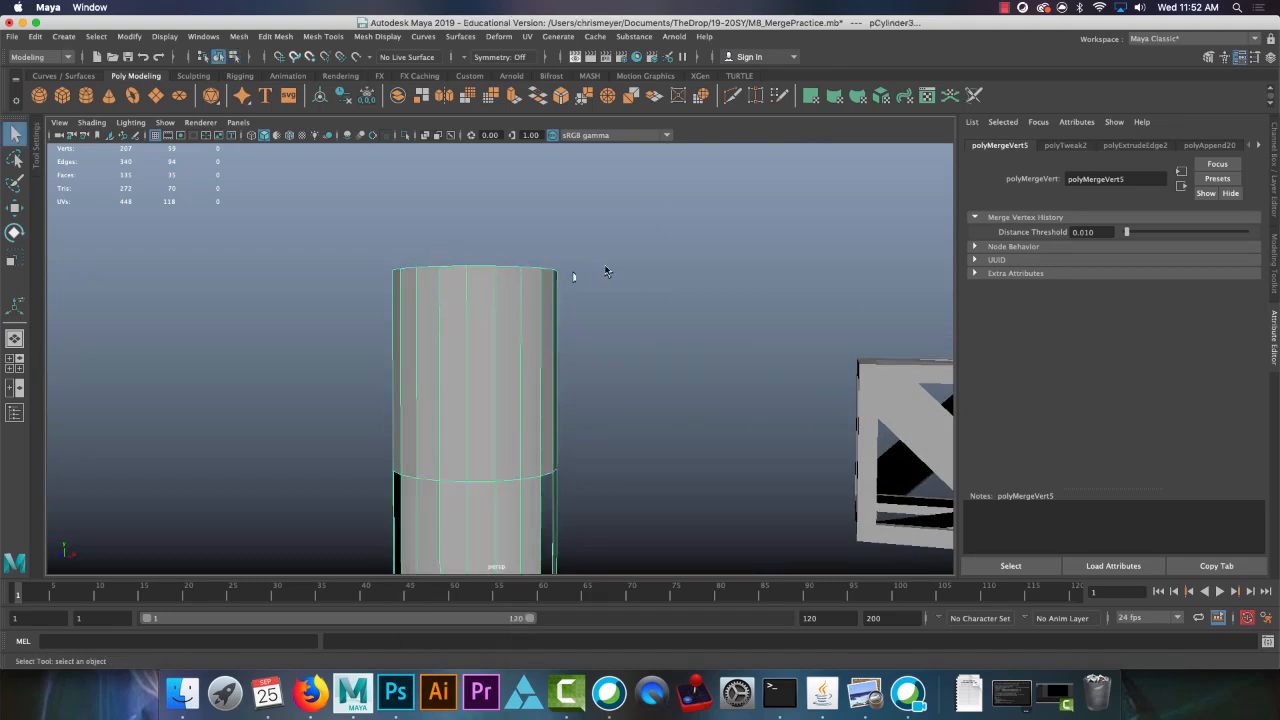
click(572, 276)
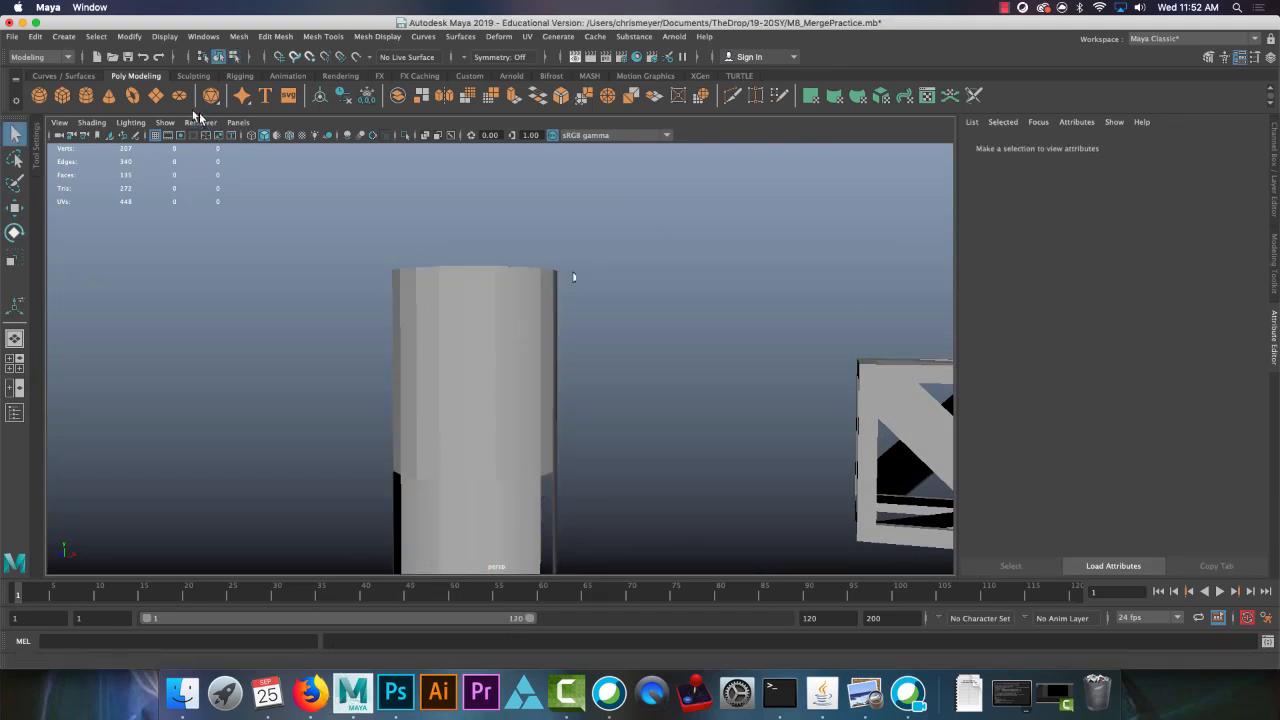
Step: Start a new scene without saving the changes to M8_MergePractice
click(98, 59)
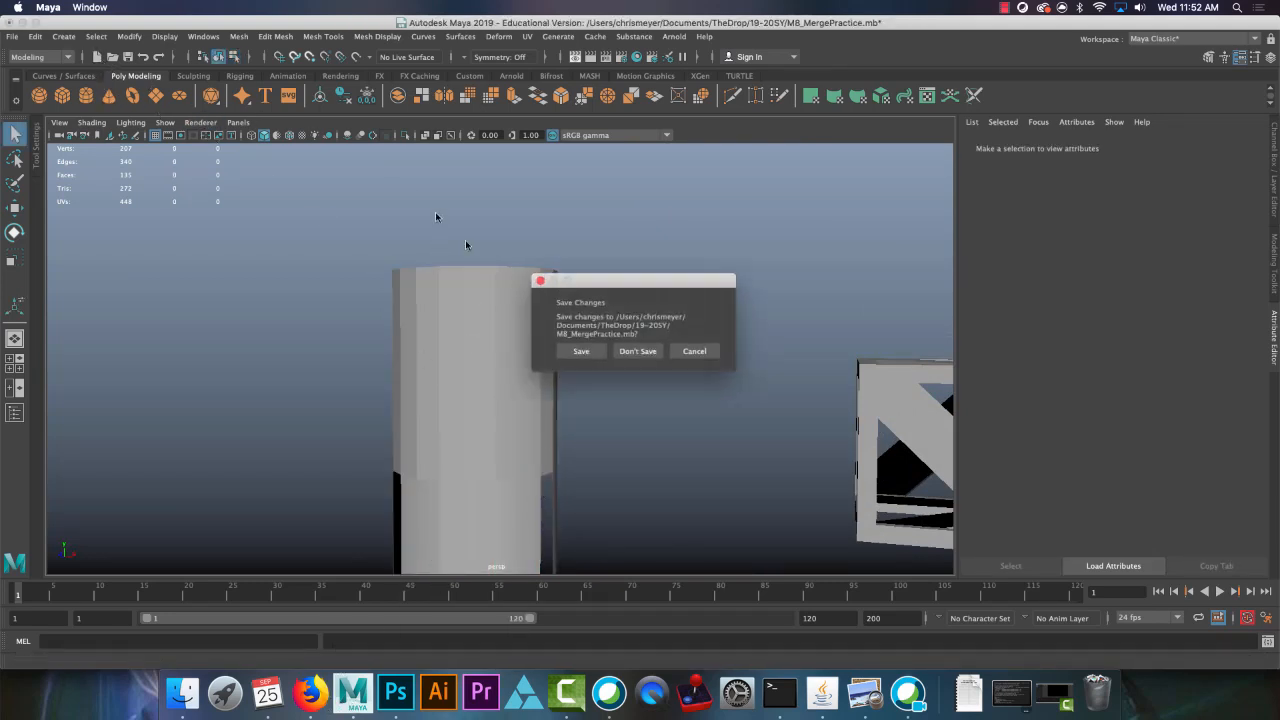
click(636, 351)
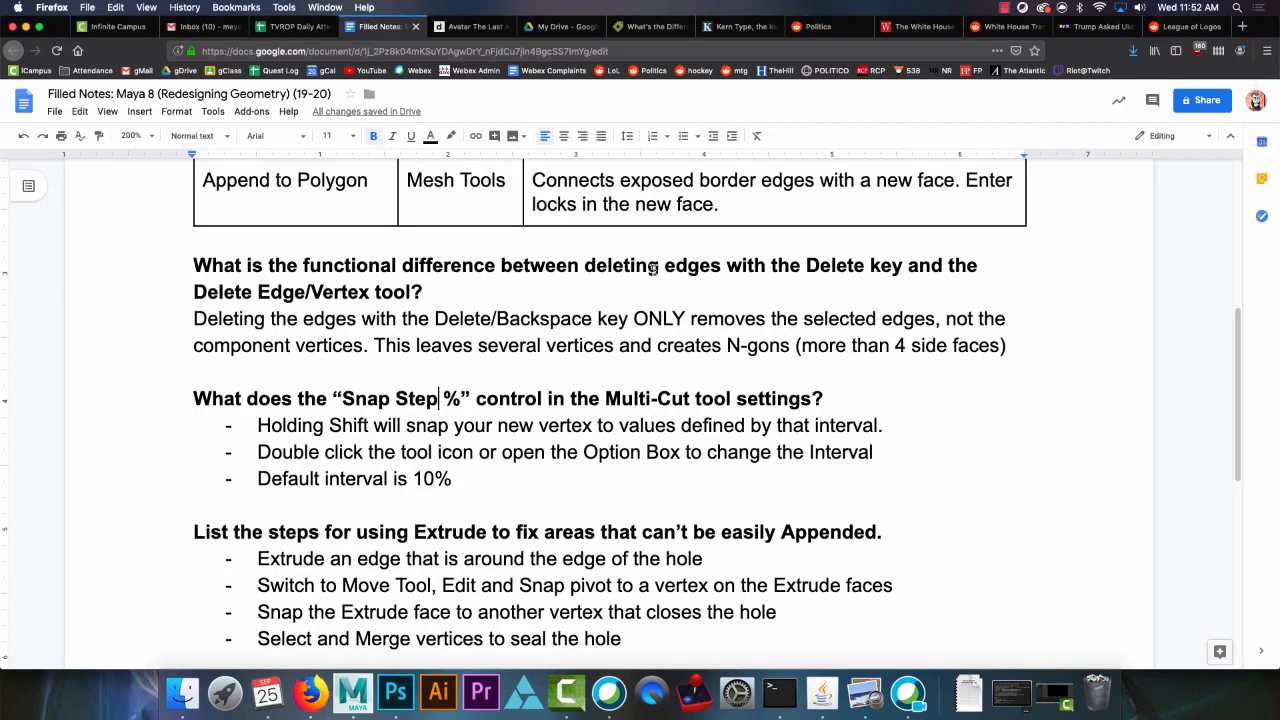
Step: Review the Maya 8 notes on Snap Step % and the steps for using Extrude where Append falls short
scroll(652, 480, down, 3)
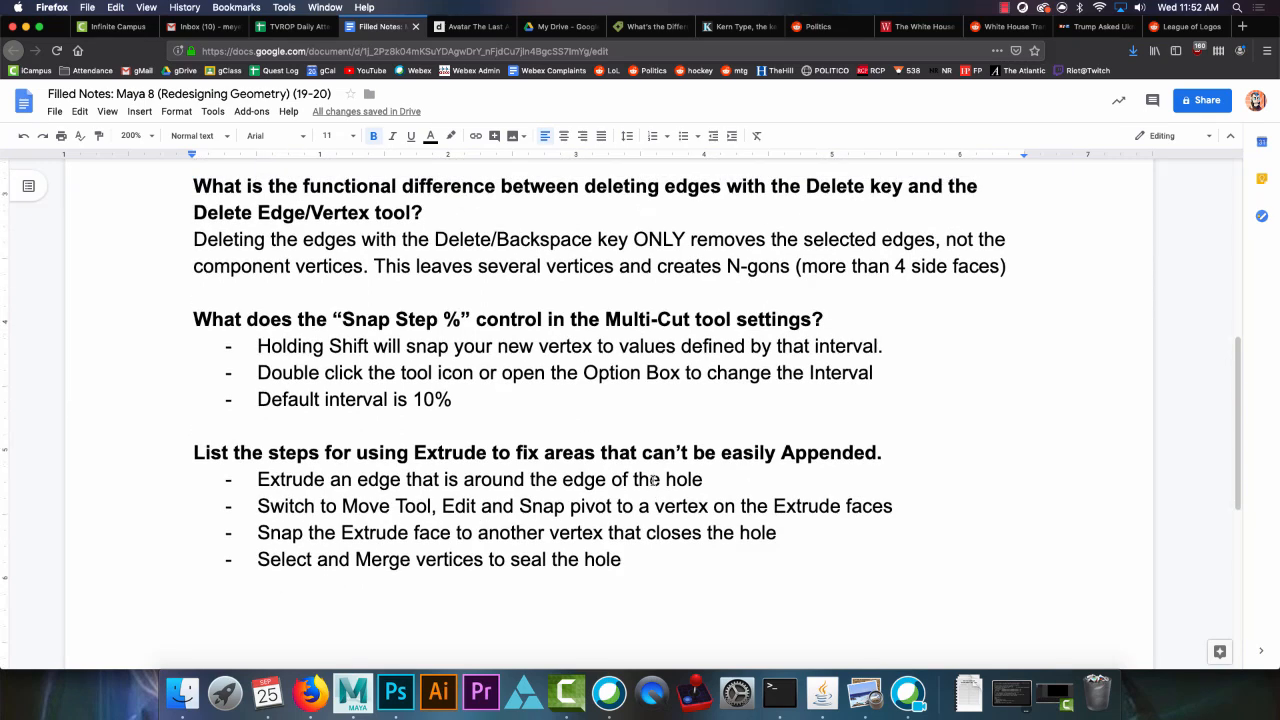
scroll(652, 480, up, 2)
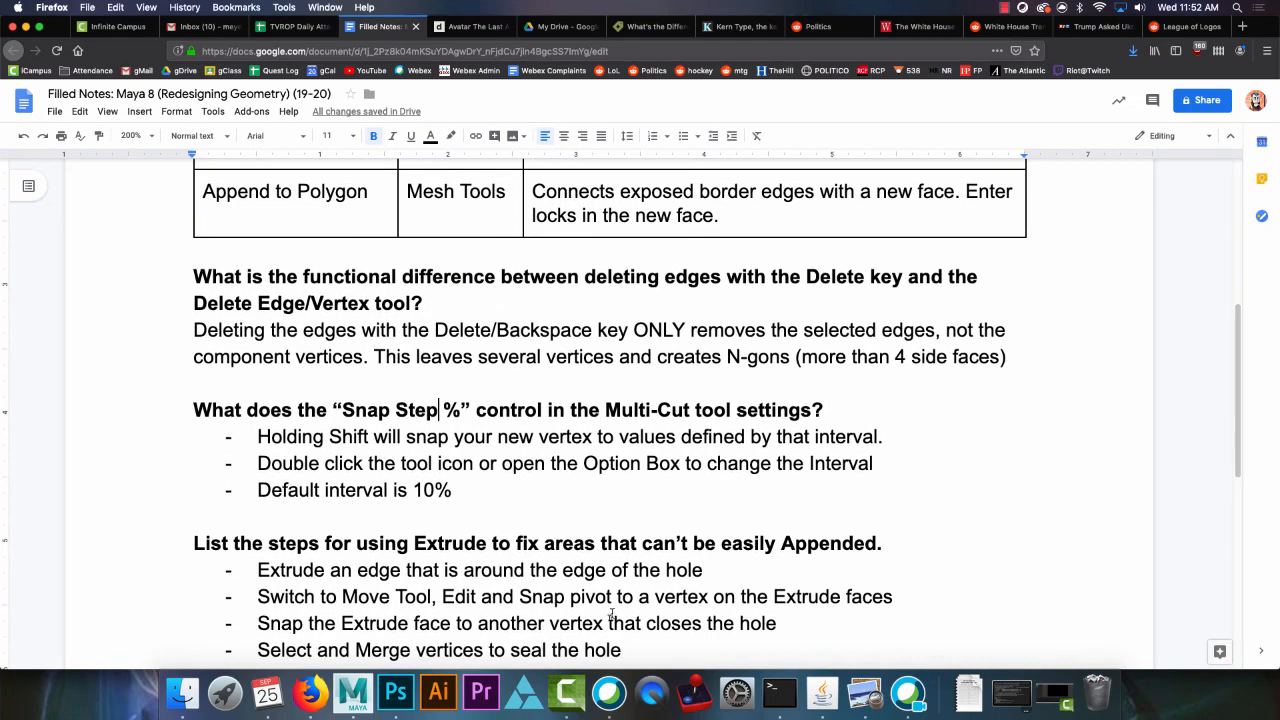
right_click(567, 690)
click(597, 563)
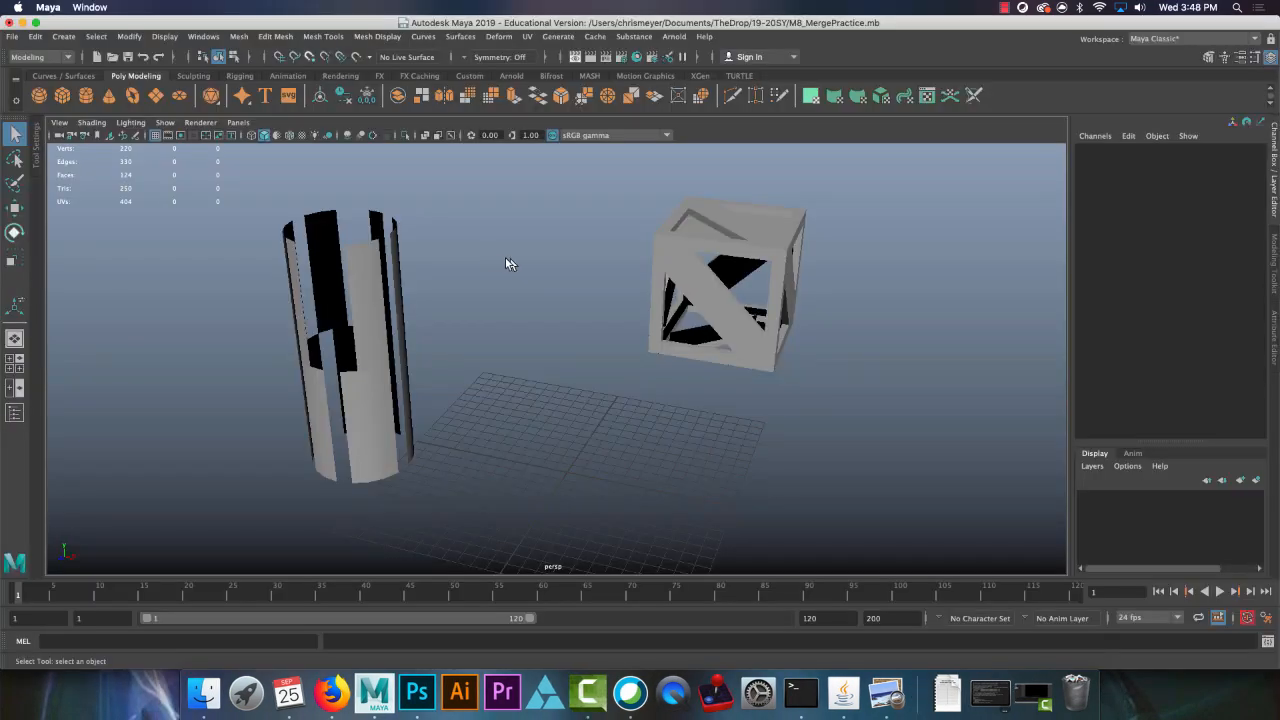
Step: Examine the cylinder's upper and lower parts and the open-framed box, selecting each object in turn
key(space)
key(space)
scroll(491, 321, up, 6)
alt+middle_drag(491, 321, 675, 318)
alt+right_drag(670, 318, 523, 260)
alt+drag(523, 260, 637, 326)
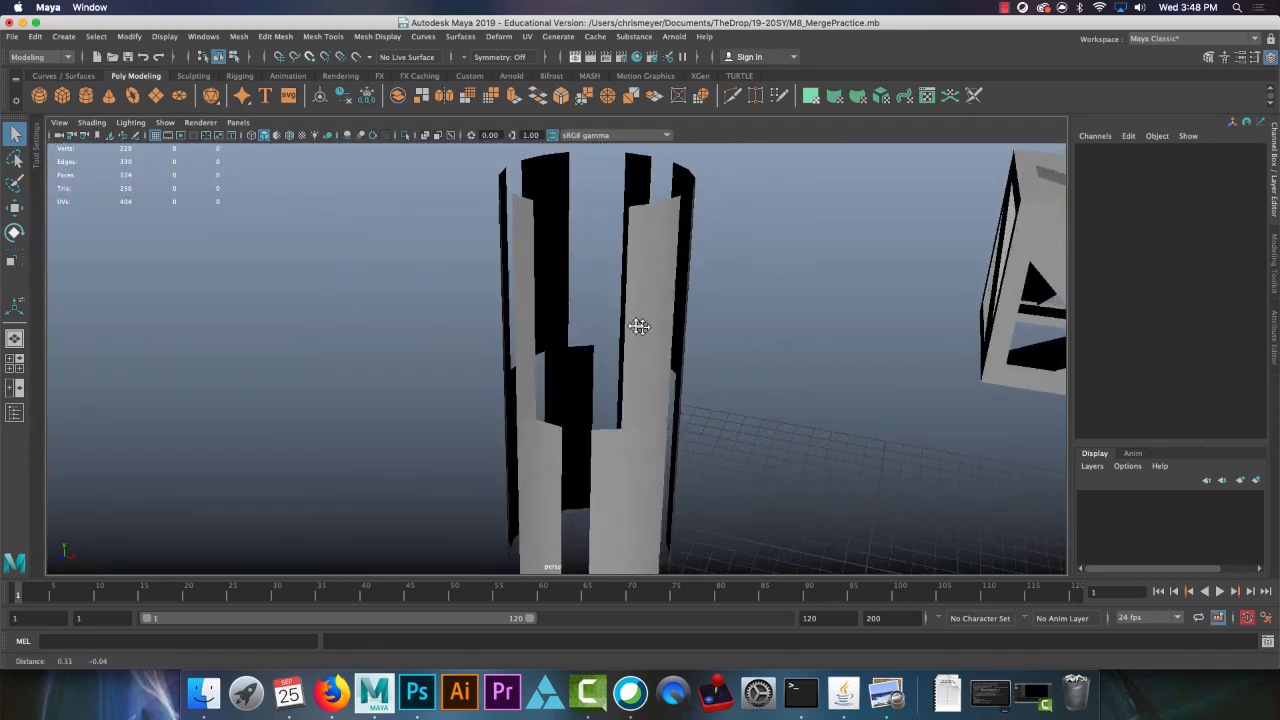
alt+middle_drag(637, 326, 490, 345)
alt+right_drag(600, 385, 510, 325)
click(484, 333)
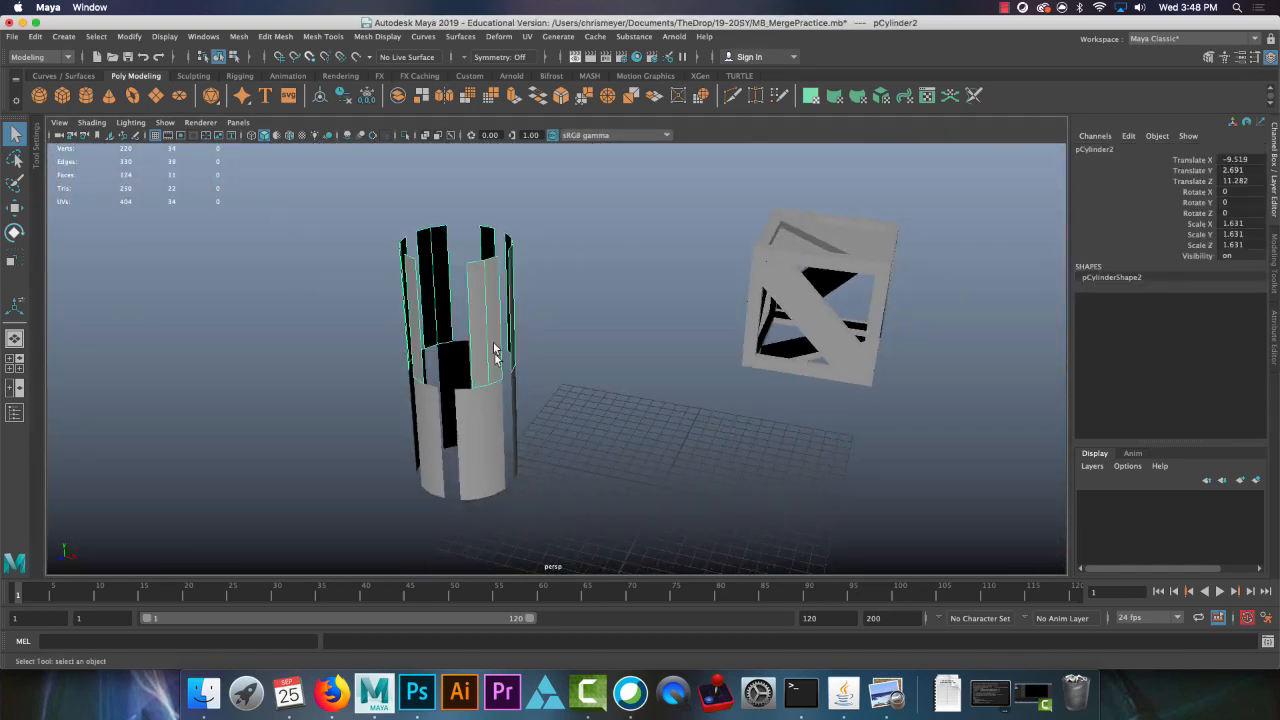
click(500, 398)
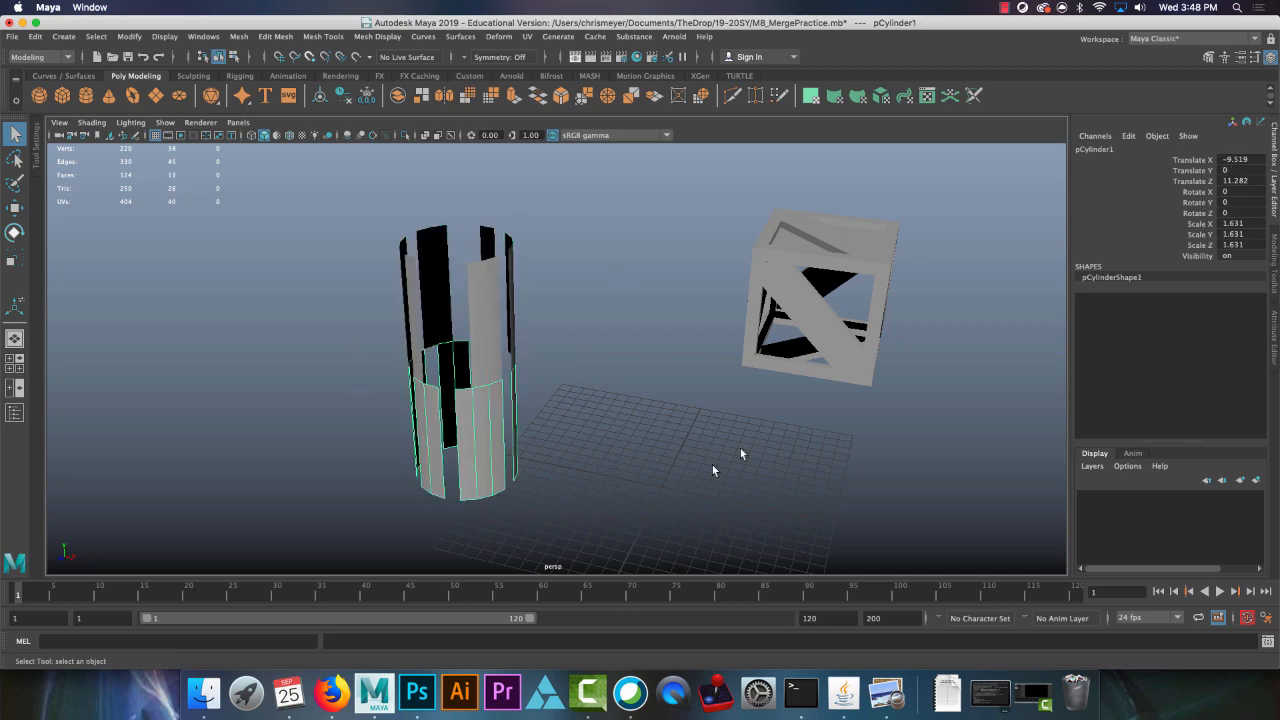
click(830, 288)
alt+drag(958, 300, 822, 341)
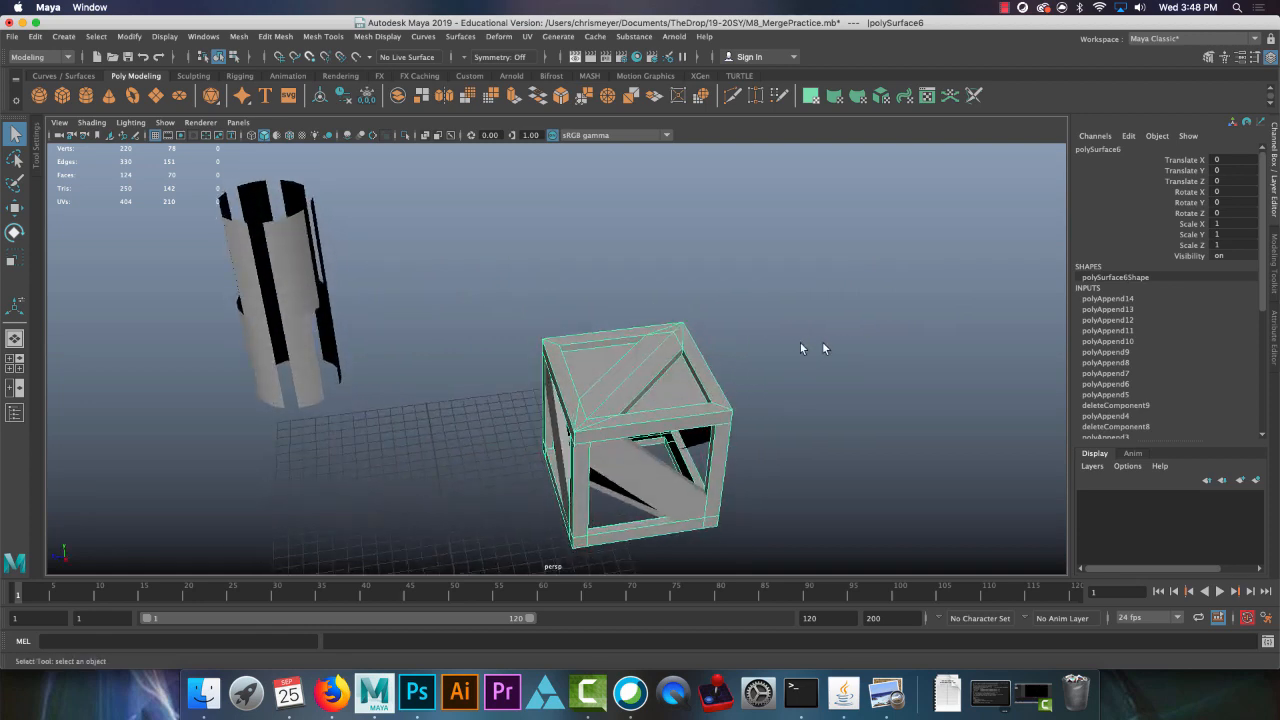
alt+right_drag(602, 325, 664, 344)
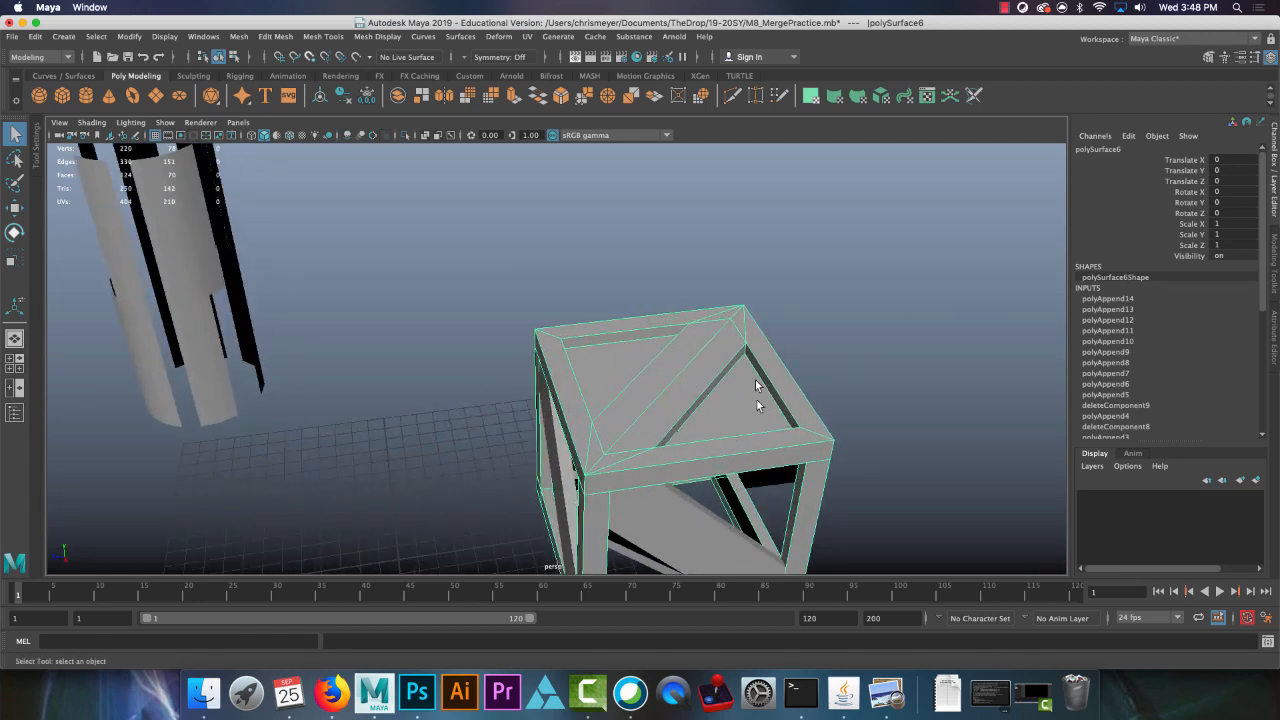
alt+middle_drag(314, 347, 498, 352)
click(431, 260)
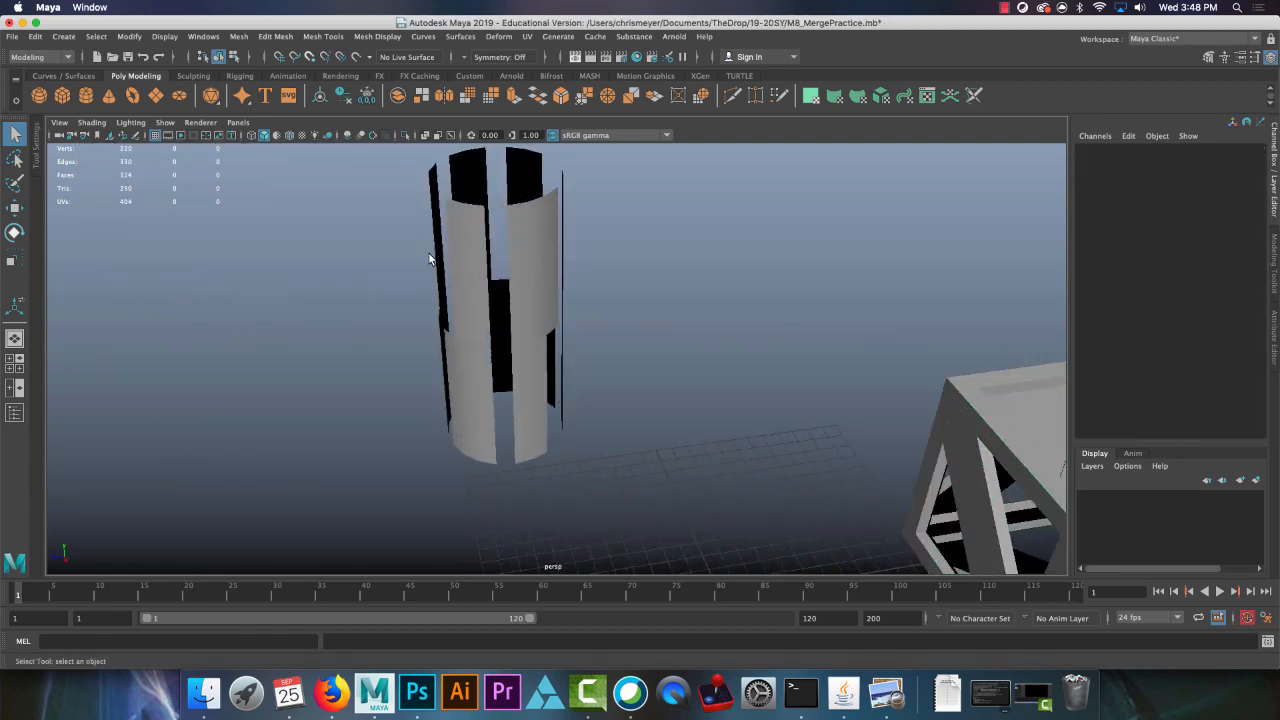
Step: Combine the upper and lower cylinder parts into a single mesh
alt+drag(431, 260, 537, 310)
click(557, 443)
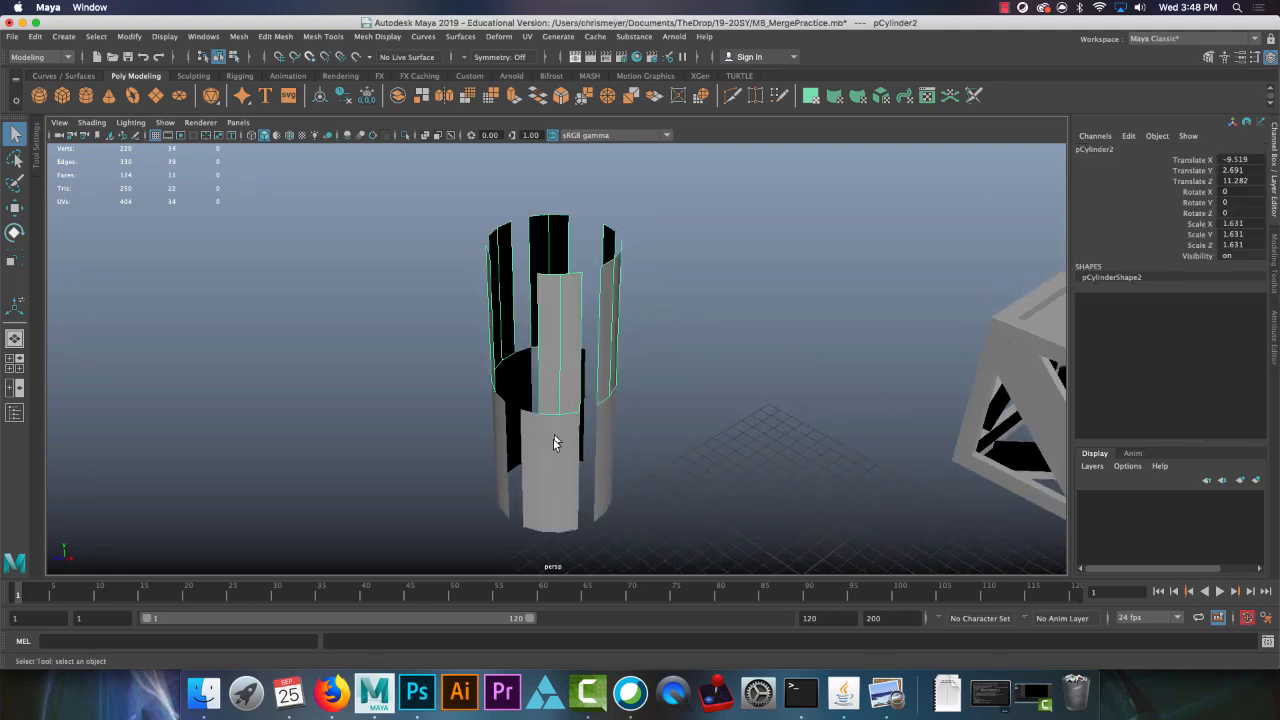
alt+drag(557, 443, 678, 303)
alt+right_drag(678, 303, 626, 321)
scroll(640, 343, down, 2)
alt+drag(640, 343, 640, 361)
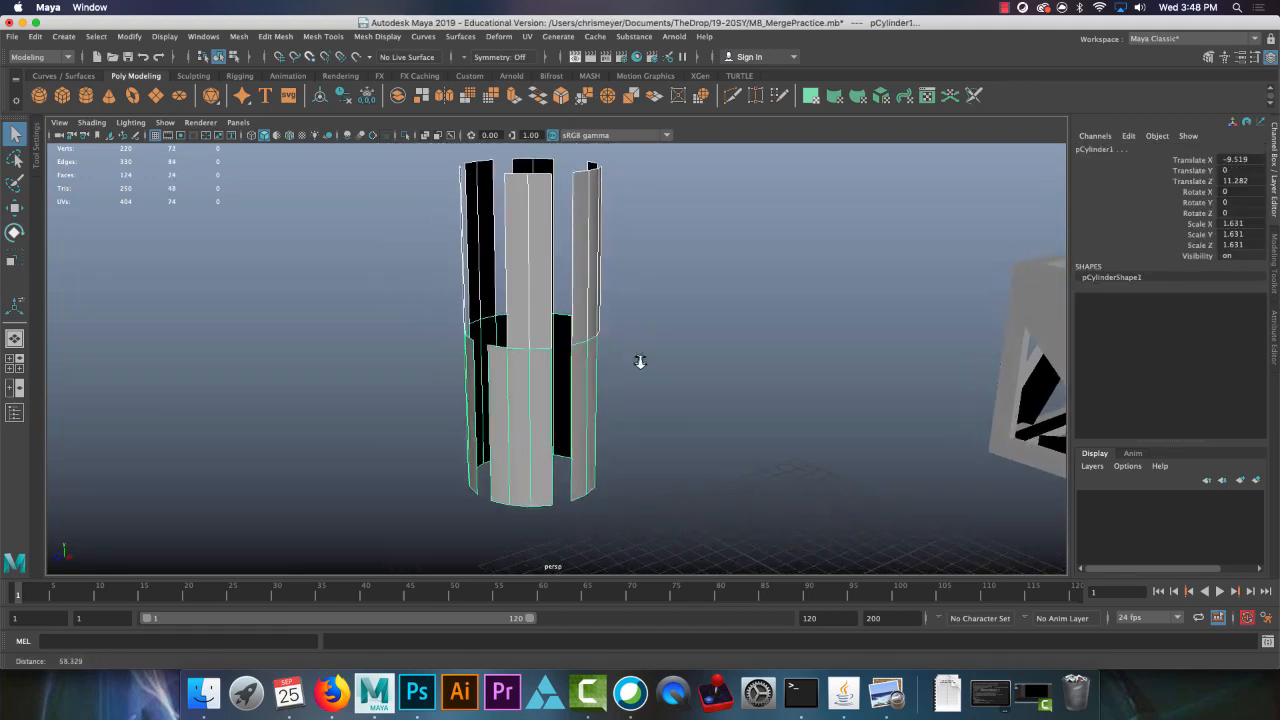
mouse_move(640, 361)
alt+middle_down()
mouse_move(635, 388)
mouse_move(630, 364)
alt+middle_up()
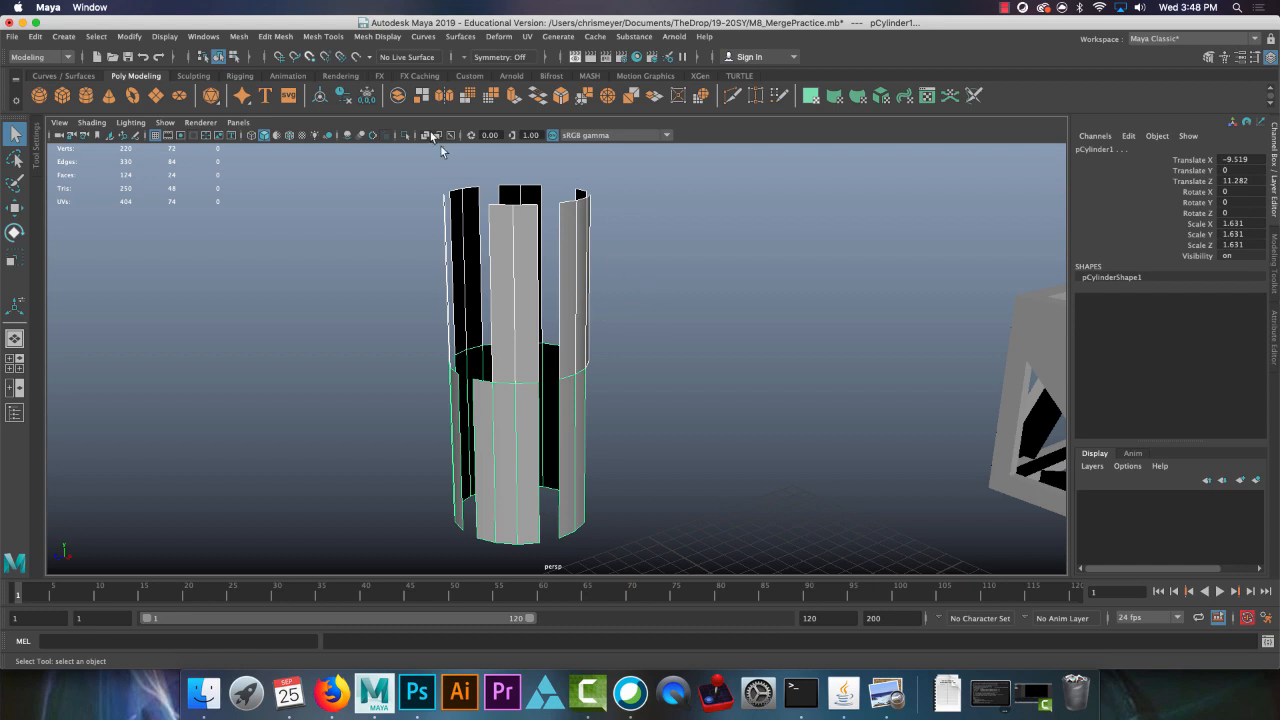
click(239, 36)
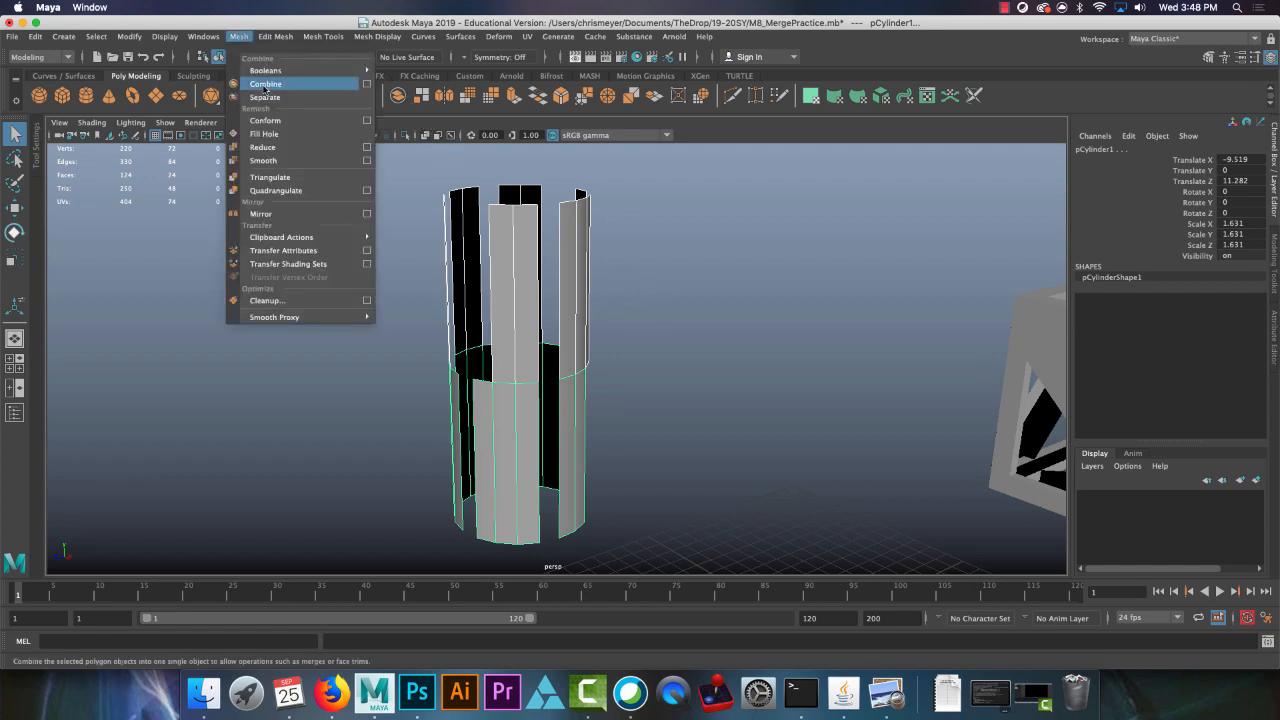
click(265, 85)
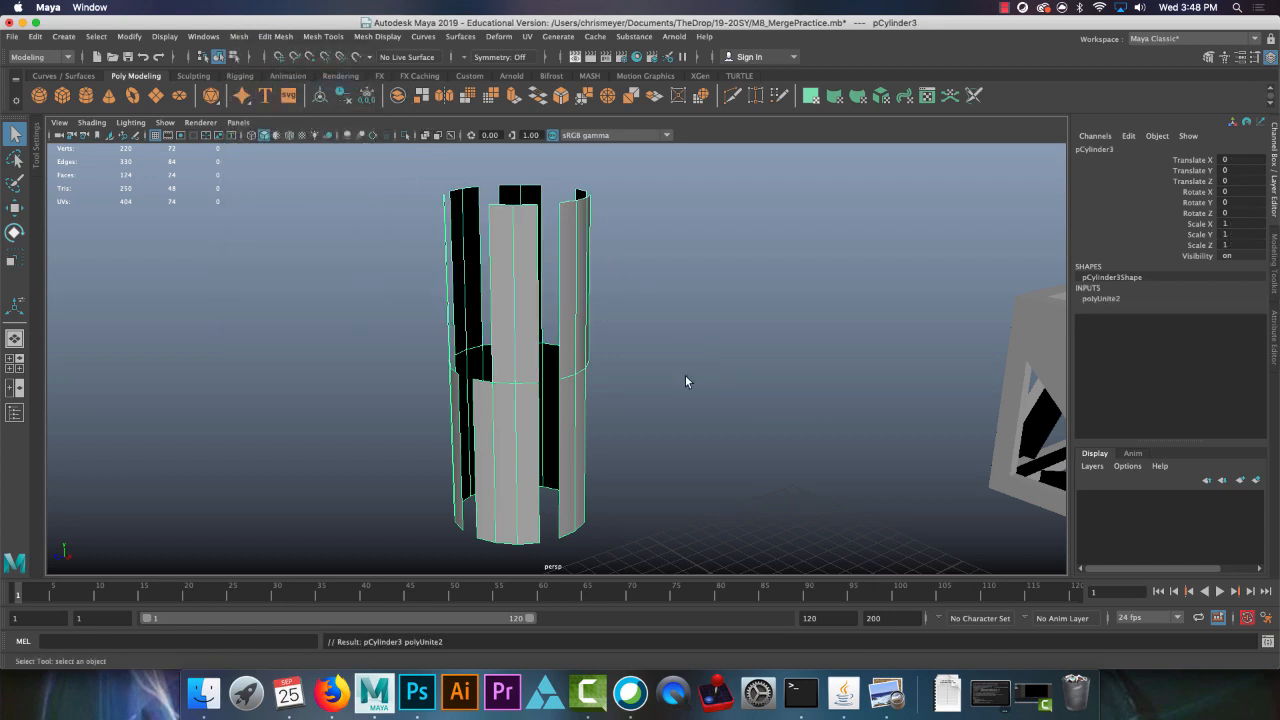
Step: Select all the vertices along the seam between the cylinder's upper and lower parts and merge them
alt+drag(564, 355, 530, 418)
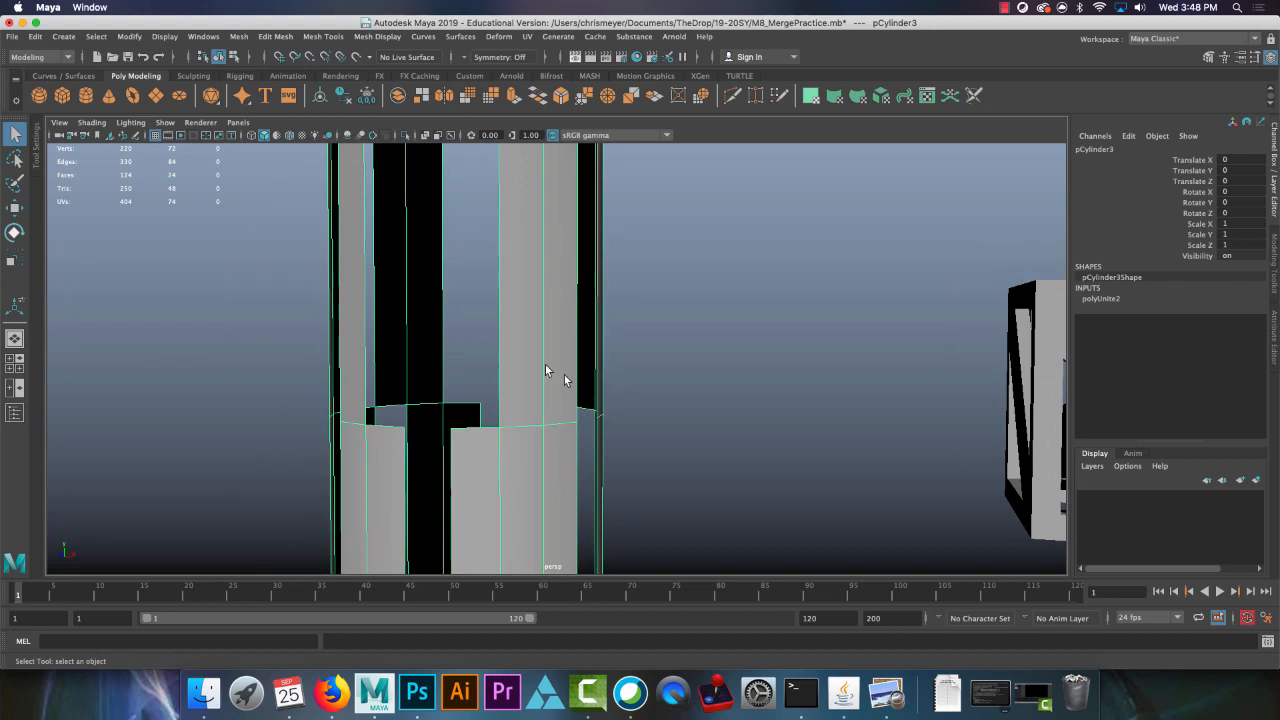
right_drag(545, 370, 263, 332)
click(737, 508)
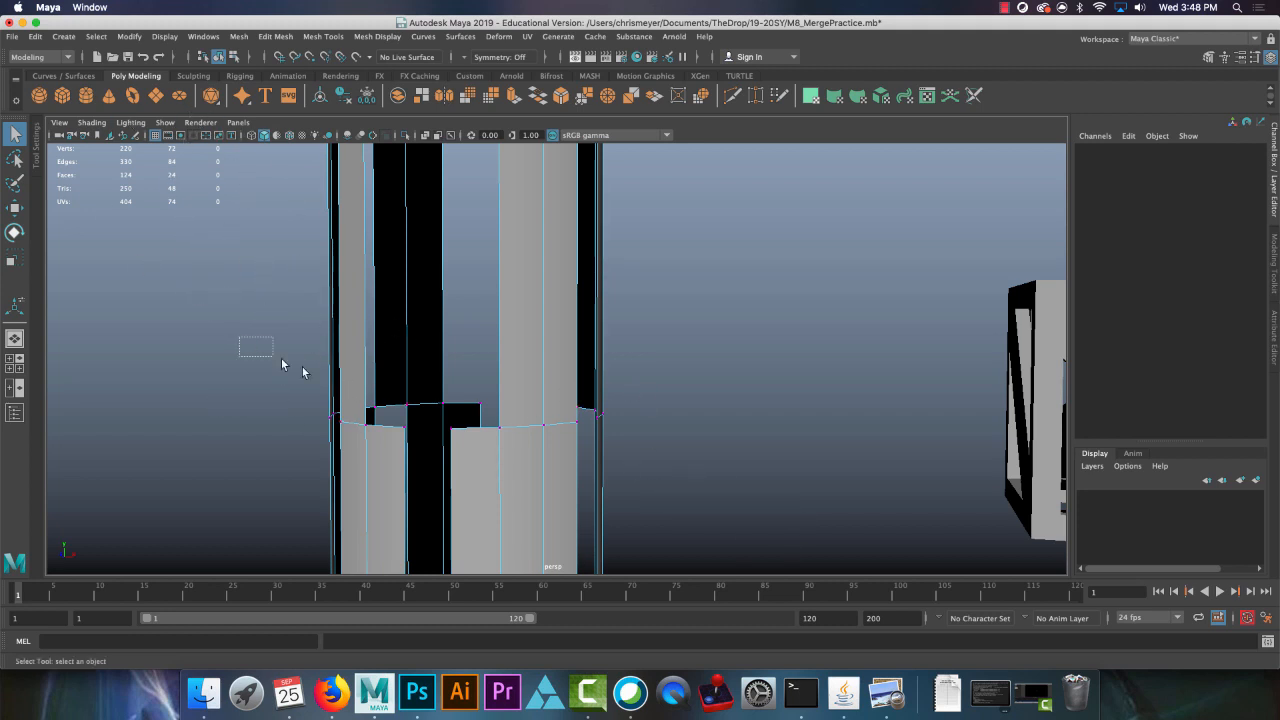
drag(282, 362, 738, 468)
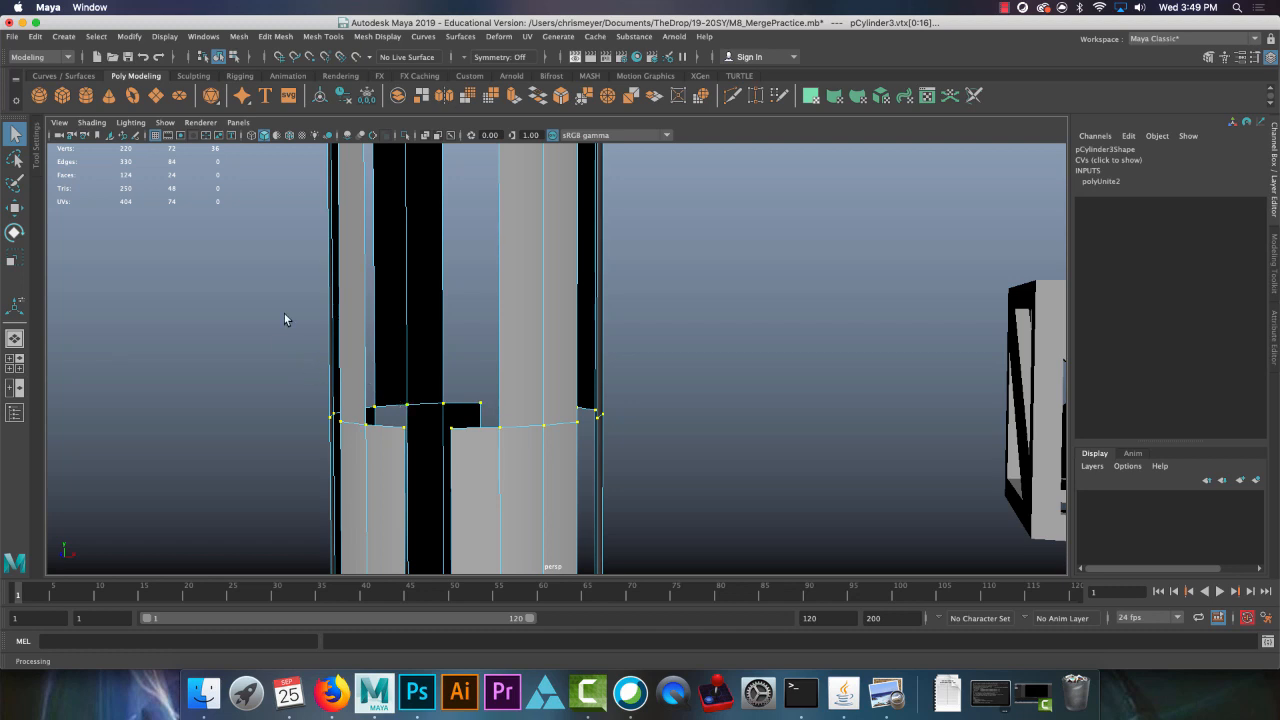
alt+drag(284, 314, 319, 334)
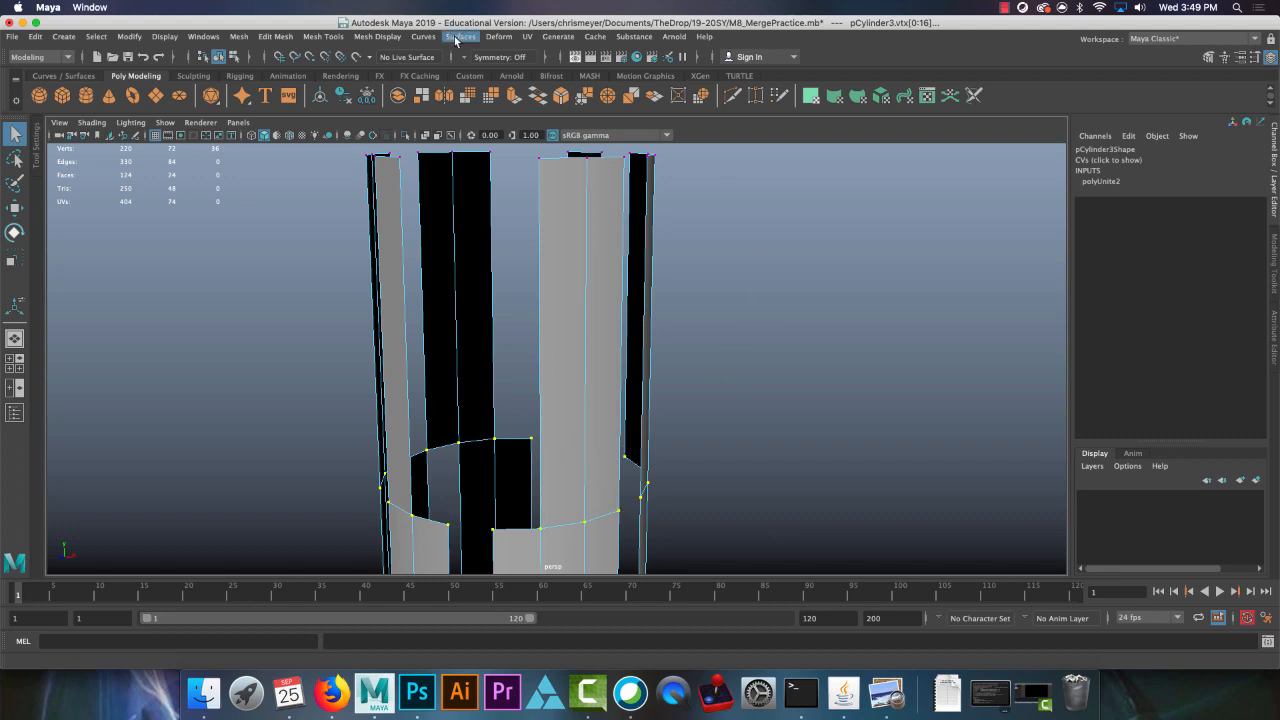
click(277, 37)
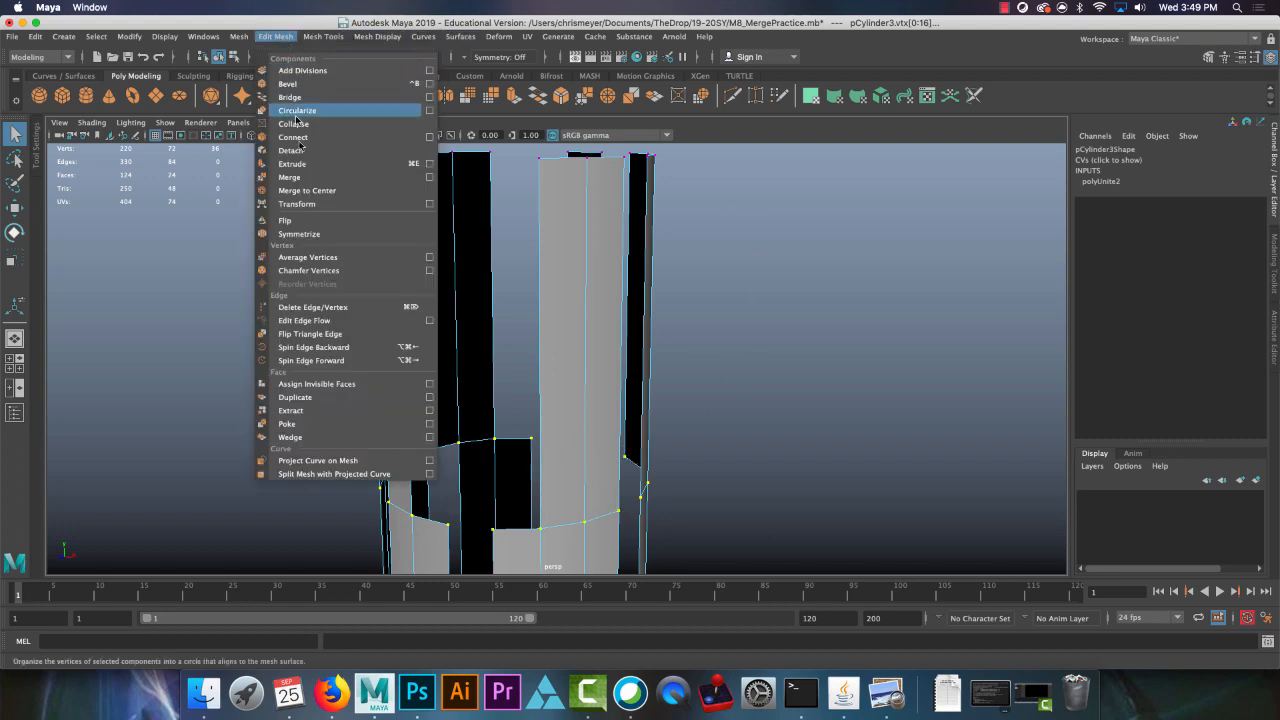
click(311, 177)
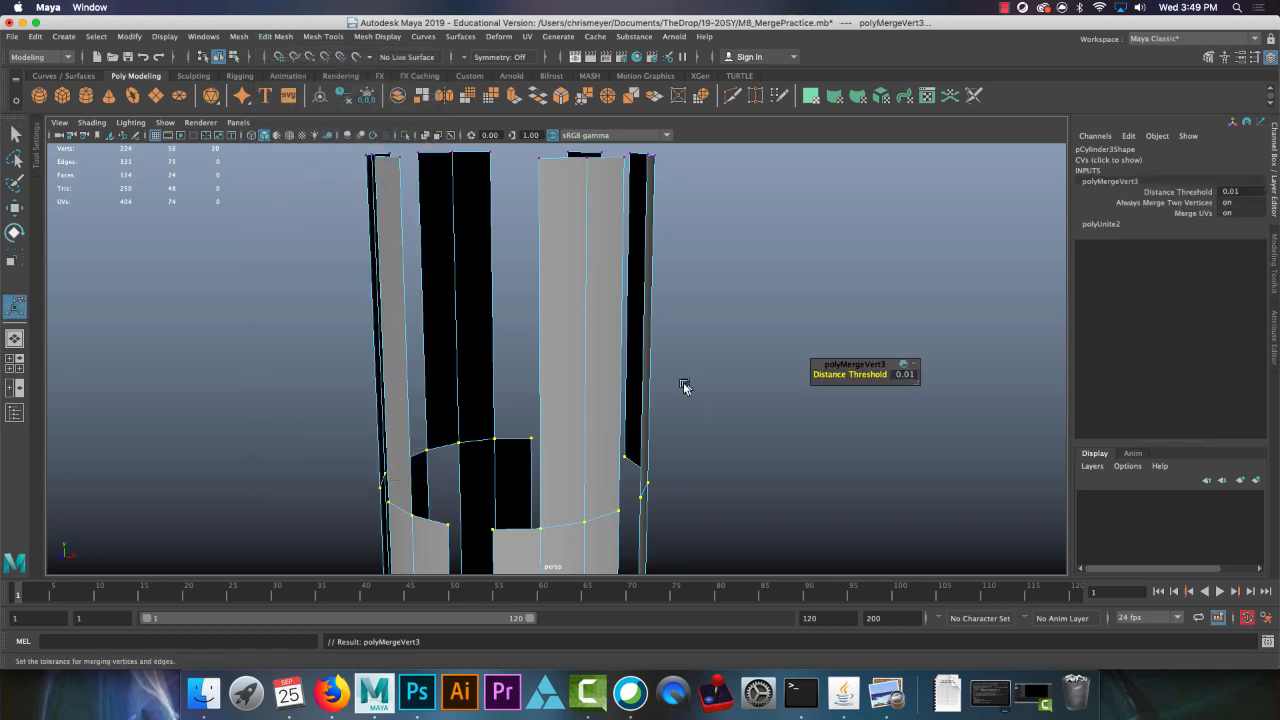
Step: Inspect the merged seam vertices from several sides of the cylinder
mouse_move(683, 387)
alt+mouse_down()
mouse_move(720, 380)
mouse_move(612, 372)
mouse_move(737, 383)
mouse_move(708, 384)
alt+mouse_up()
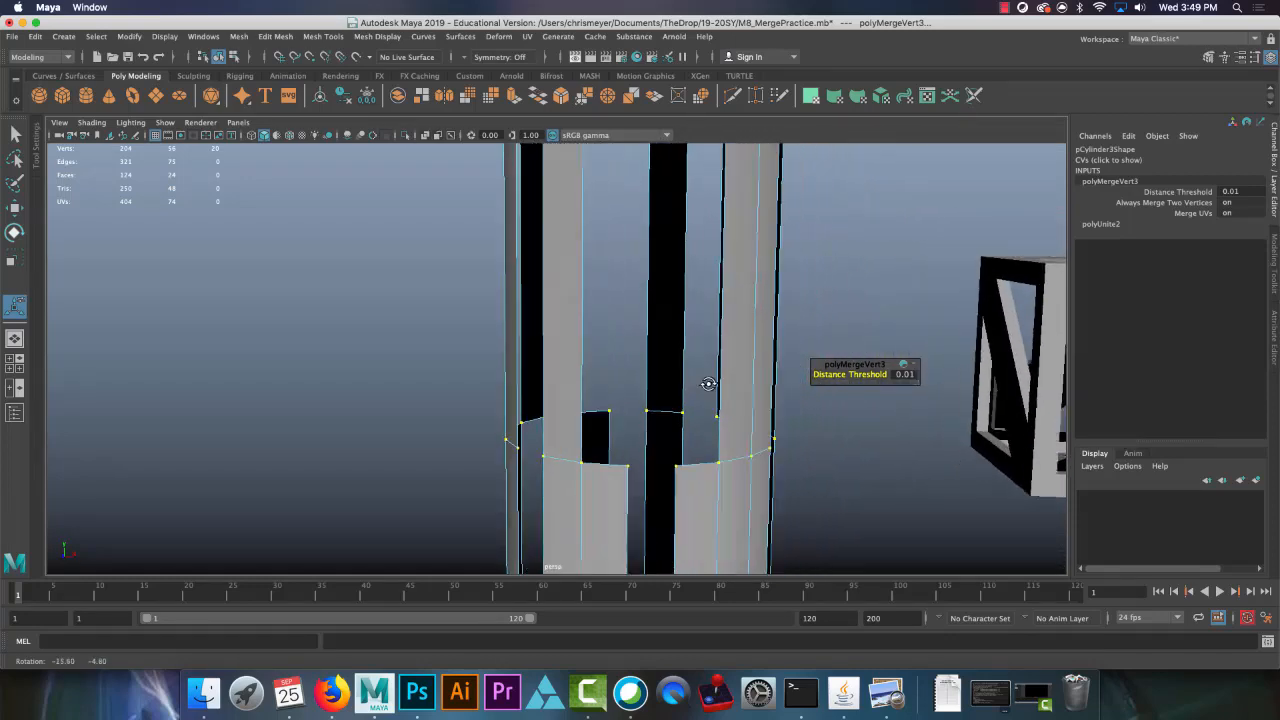
alt+right_drag(708, 384, 700, 434)
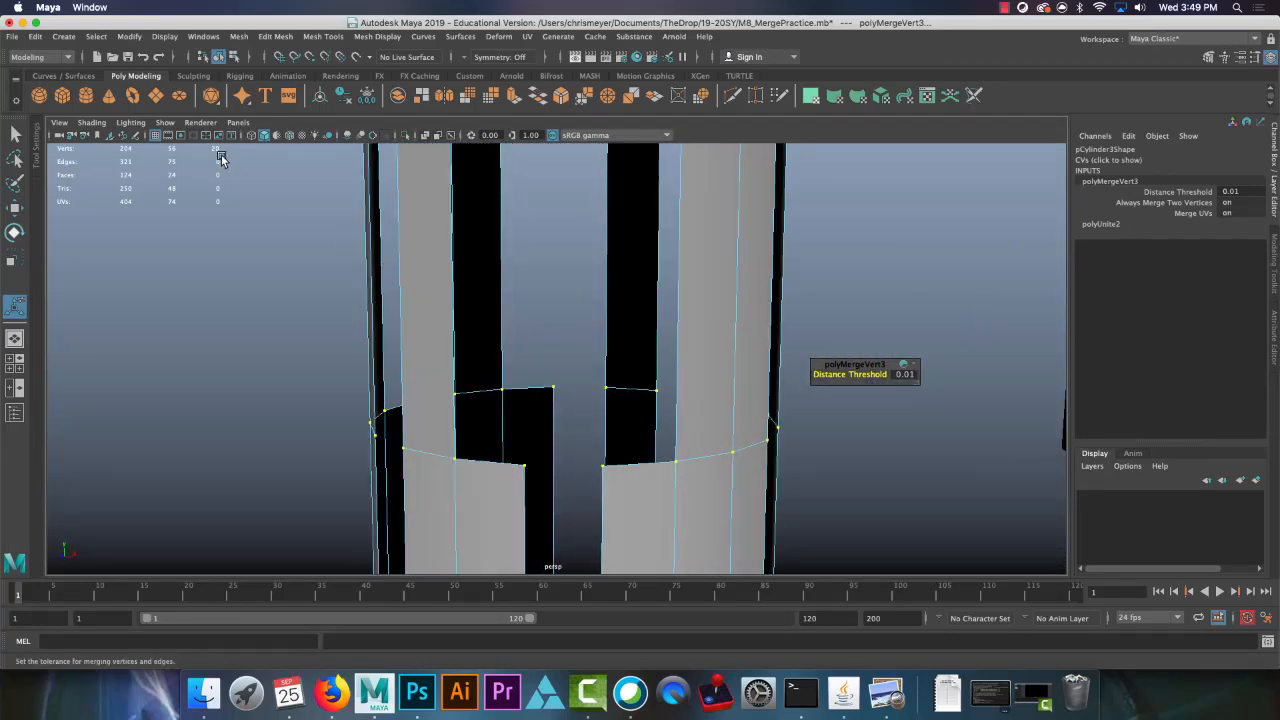
alt+middle_drag(620, 409, 532, 396)
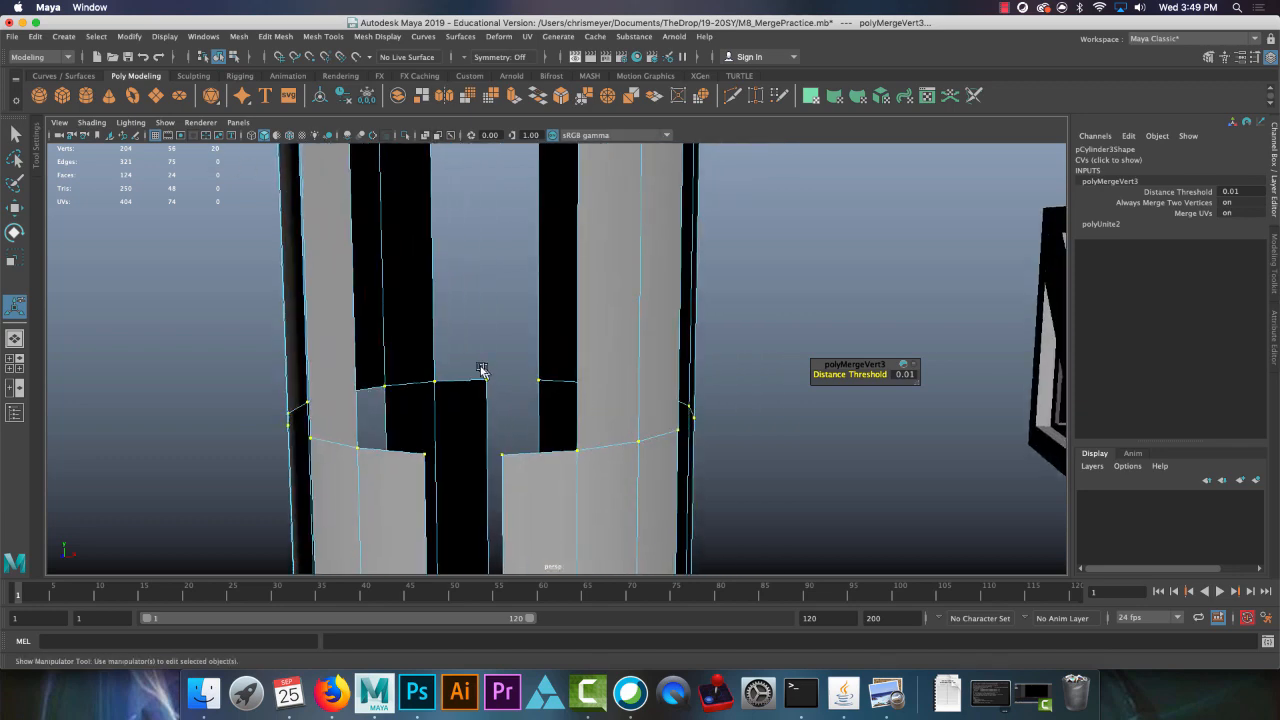
alt+drag(480, 371, 517, 366)
alt+middle_drag(565, 367, 408, 372)
alt+right_drag(511, 357, 312, 216)
alt+middle_drag(463, 320, 474, 289)
Step: Return the cylinder to object selection and fill the first gap in its lower half with Append to Polygon between the facing border edges
right_drag(478, 292, 652, 307)
alt+drag(652, 307, 590, 330)
click(318, 40)
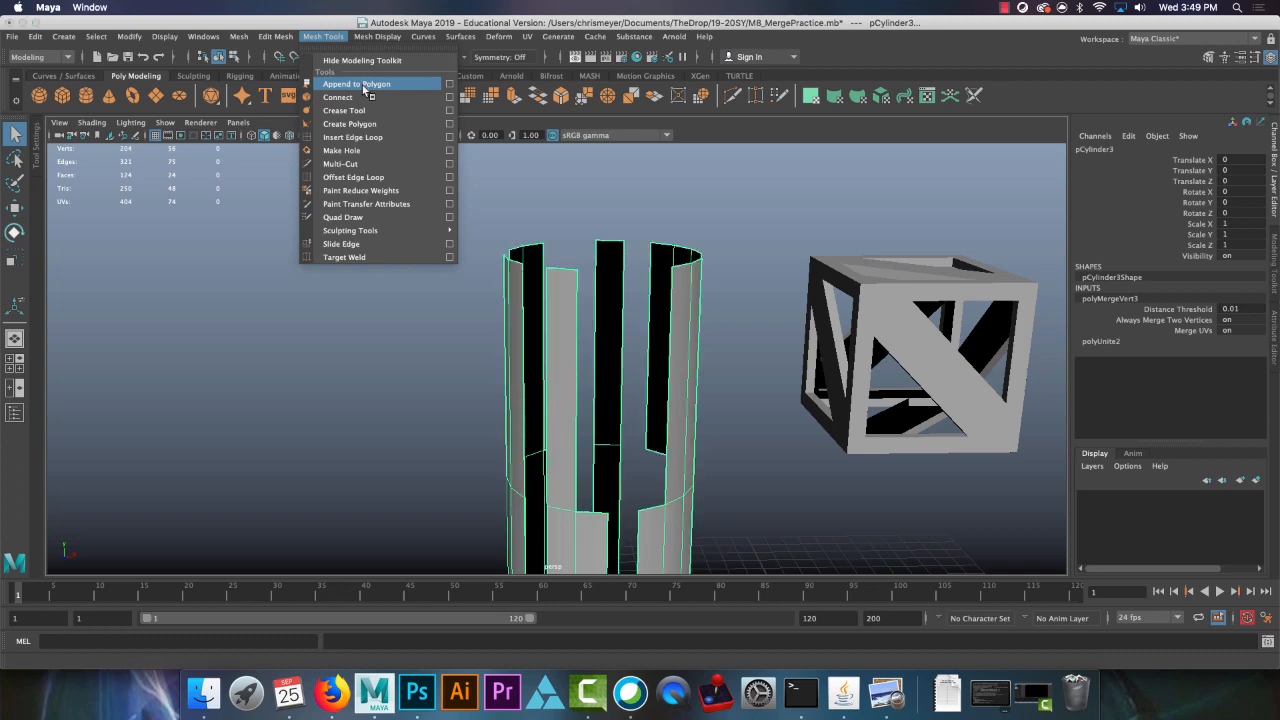
click(363, 88)
alt+drag(770, 380, 651, 343)
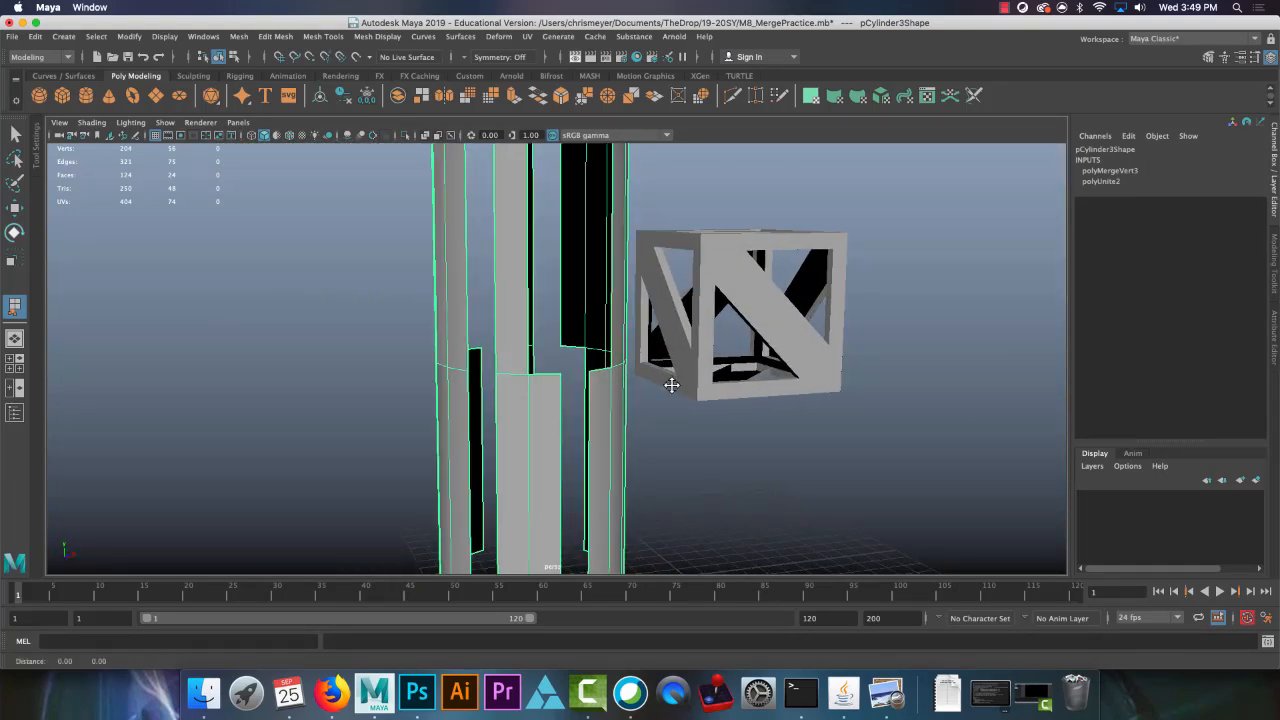
alt+middle_drag(671, 383, 580, 335)
alt+right_drag(571, 343, 660, 417)
alt+middle_drag(558, 329, 606, 309)
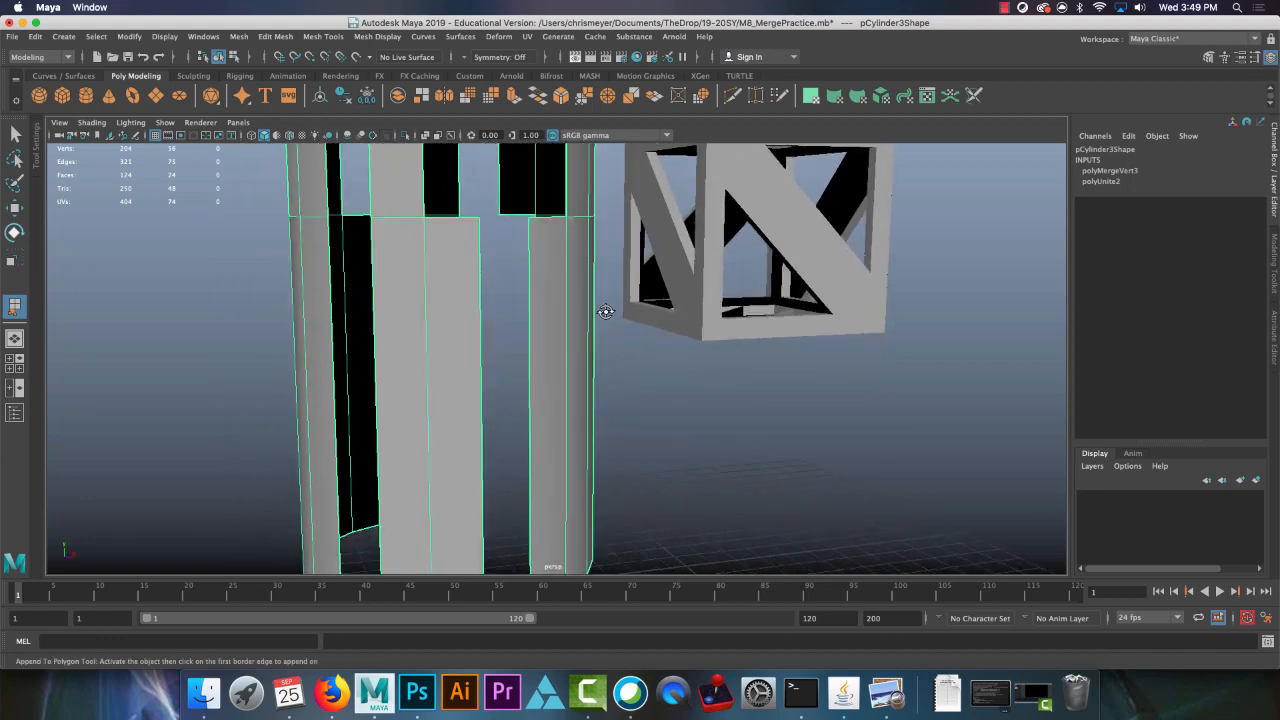
alt+drag(606, 309, 688, 333)
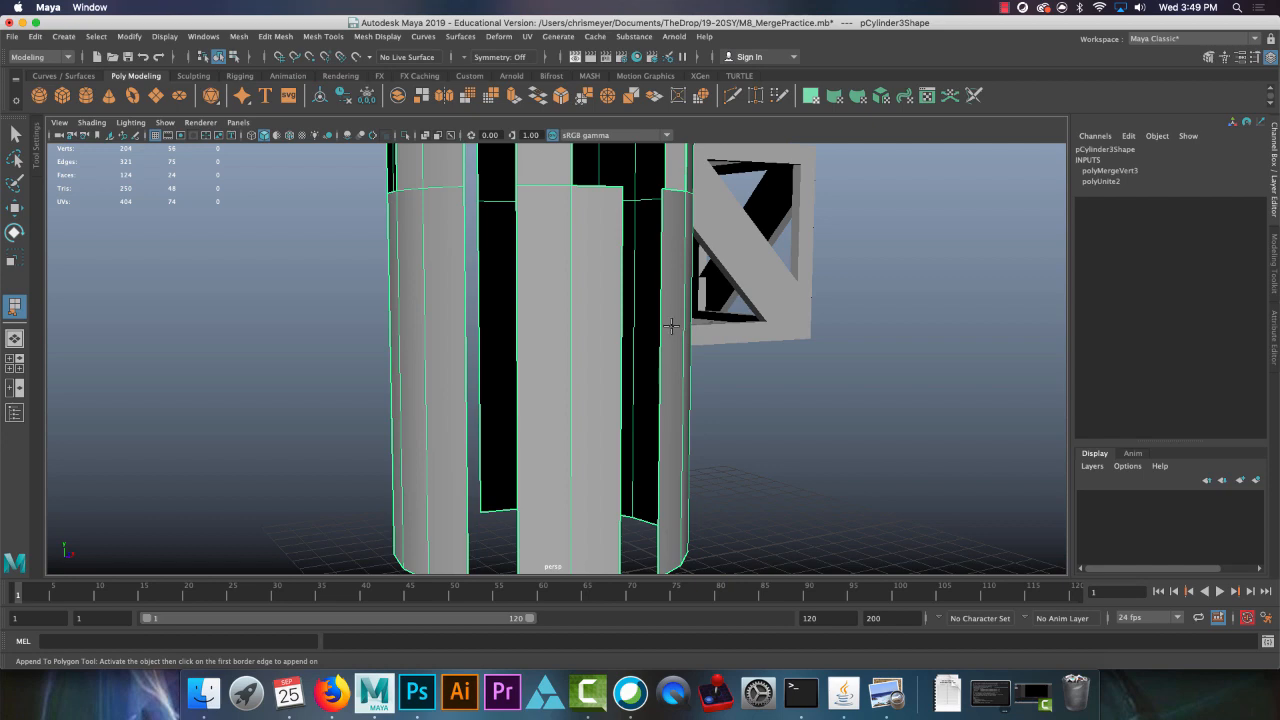
click(622, 297)
alt+drag(627, 304, 654, 360)
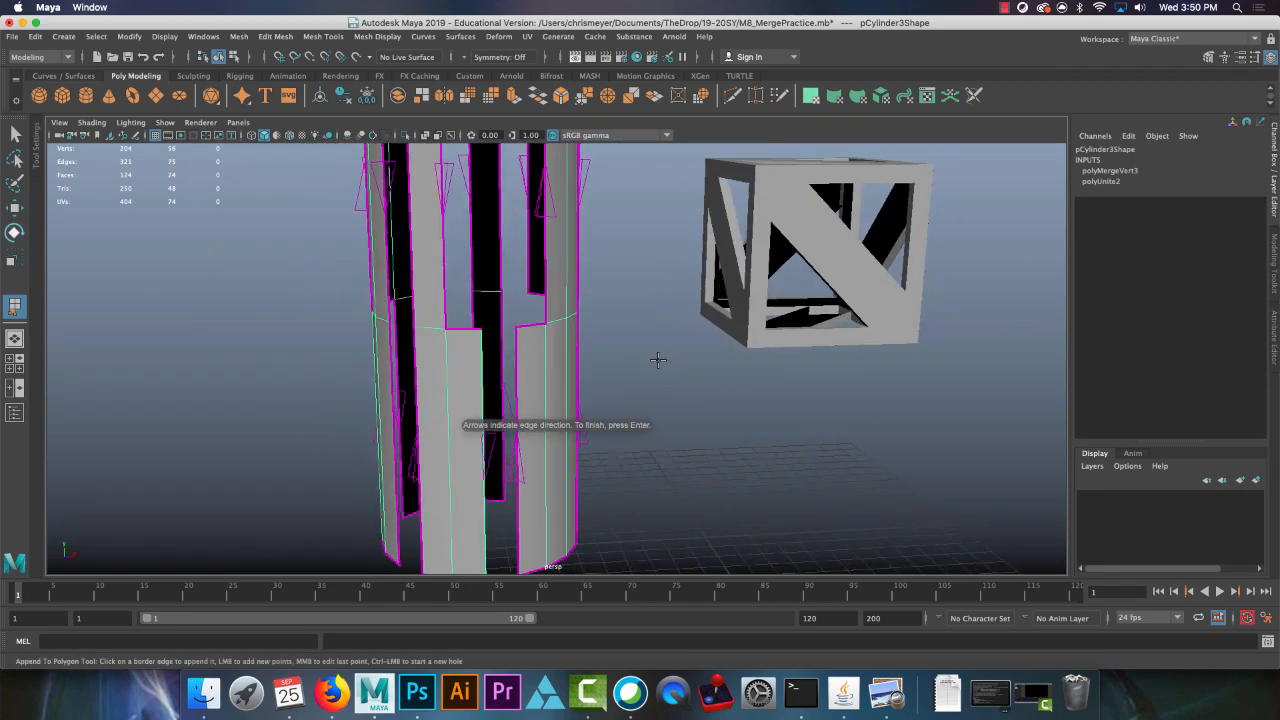
click(516, 361)
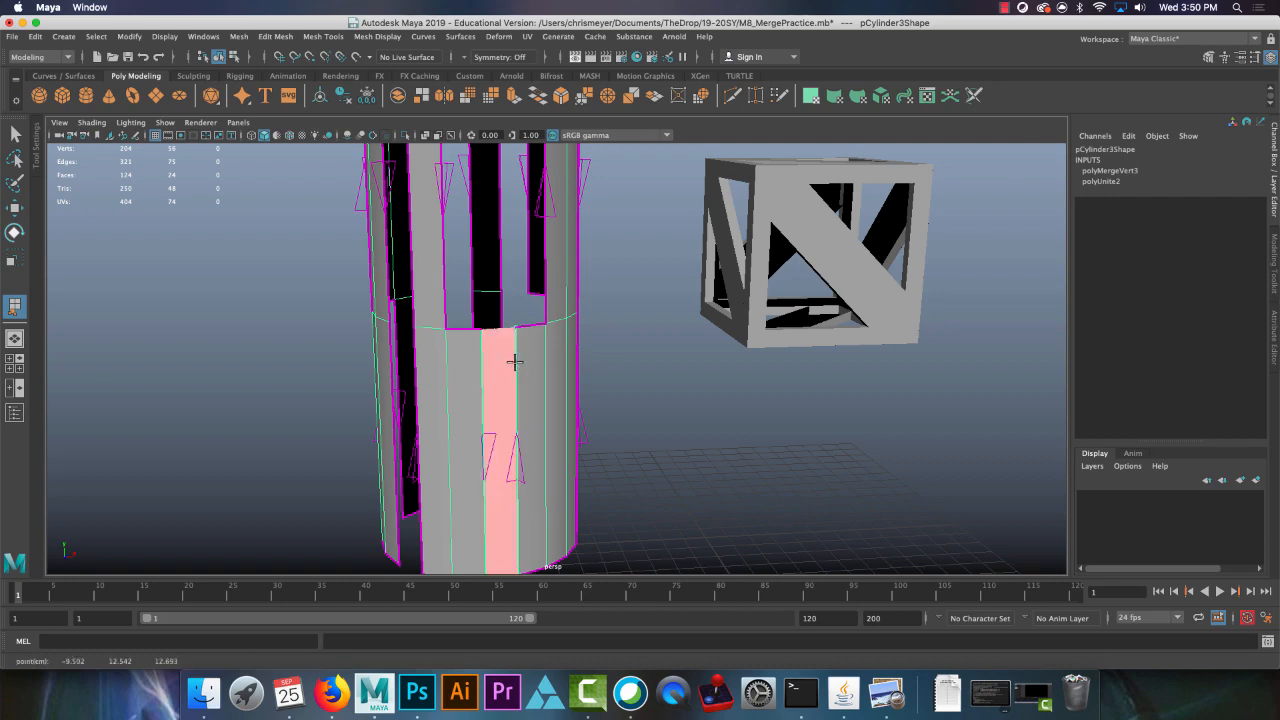
key(Return)
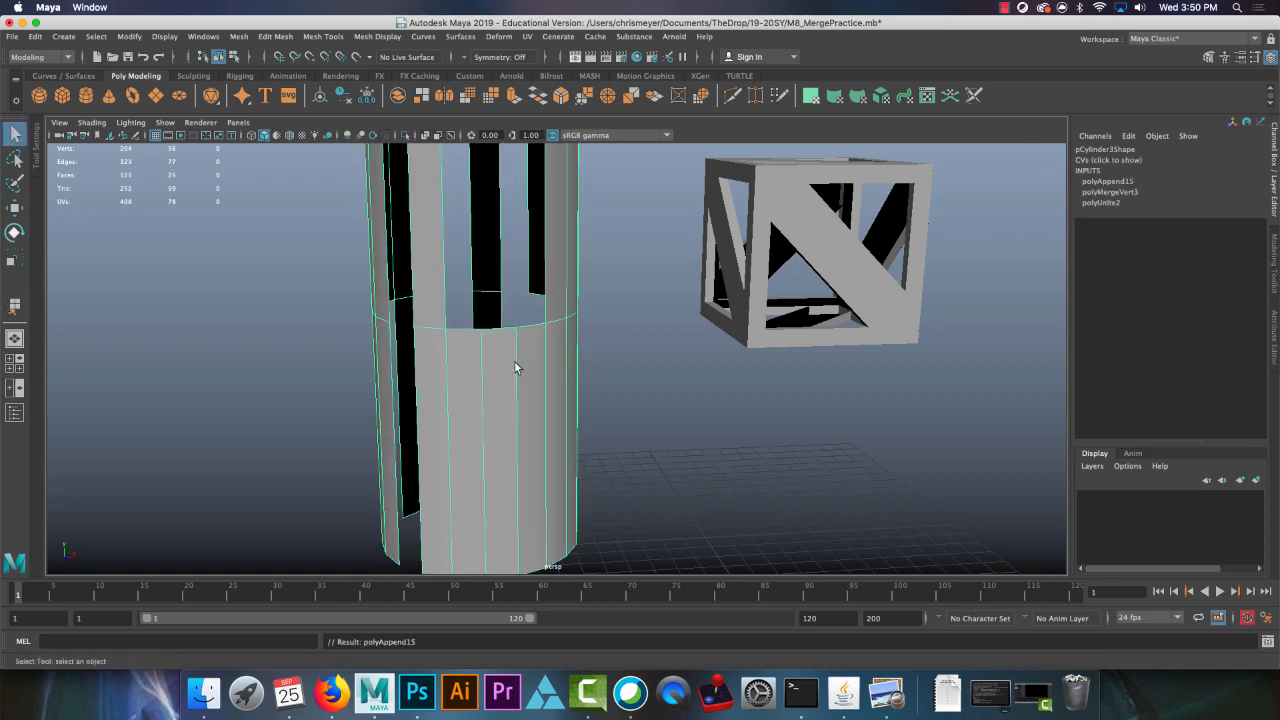
Step: Append a polygon across the second gap in the cylinder's lower half, joining the two facing vertical edges
alt+drag(515, 368, 606, 342)
key(y)
click(673, 291)
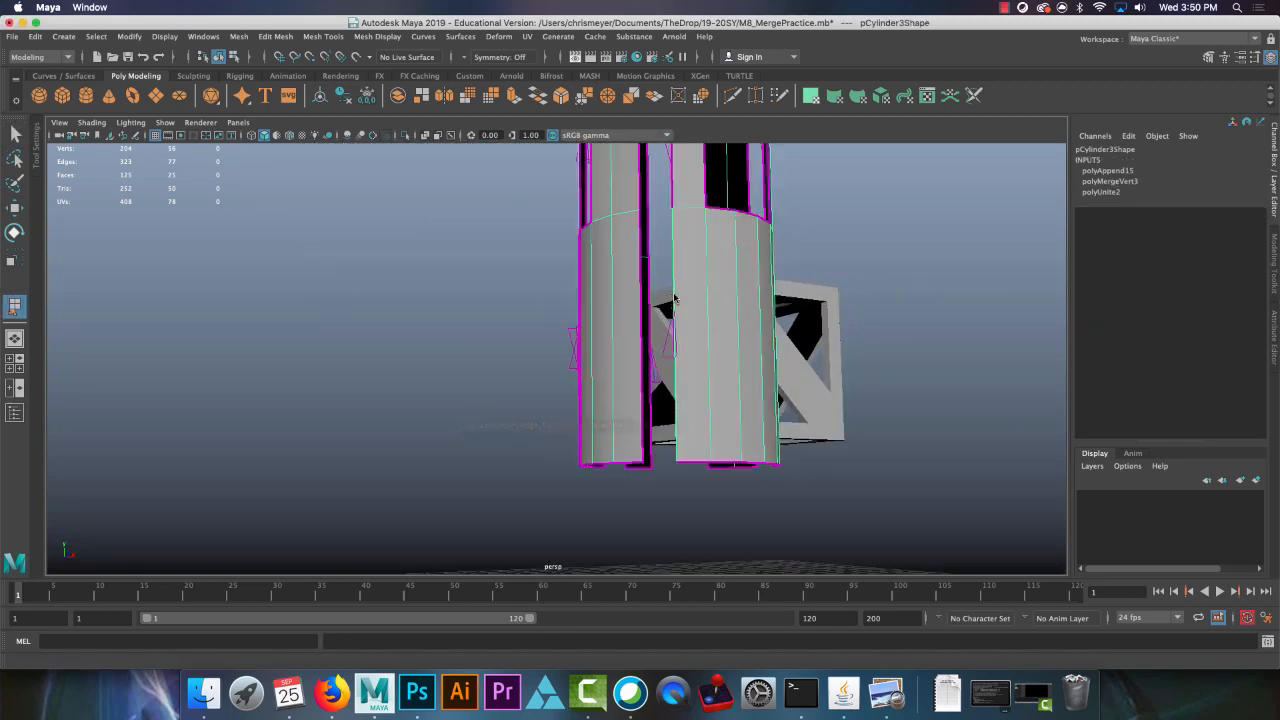
click(640, 297)
key(Return)
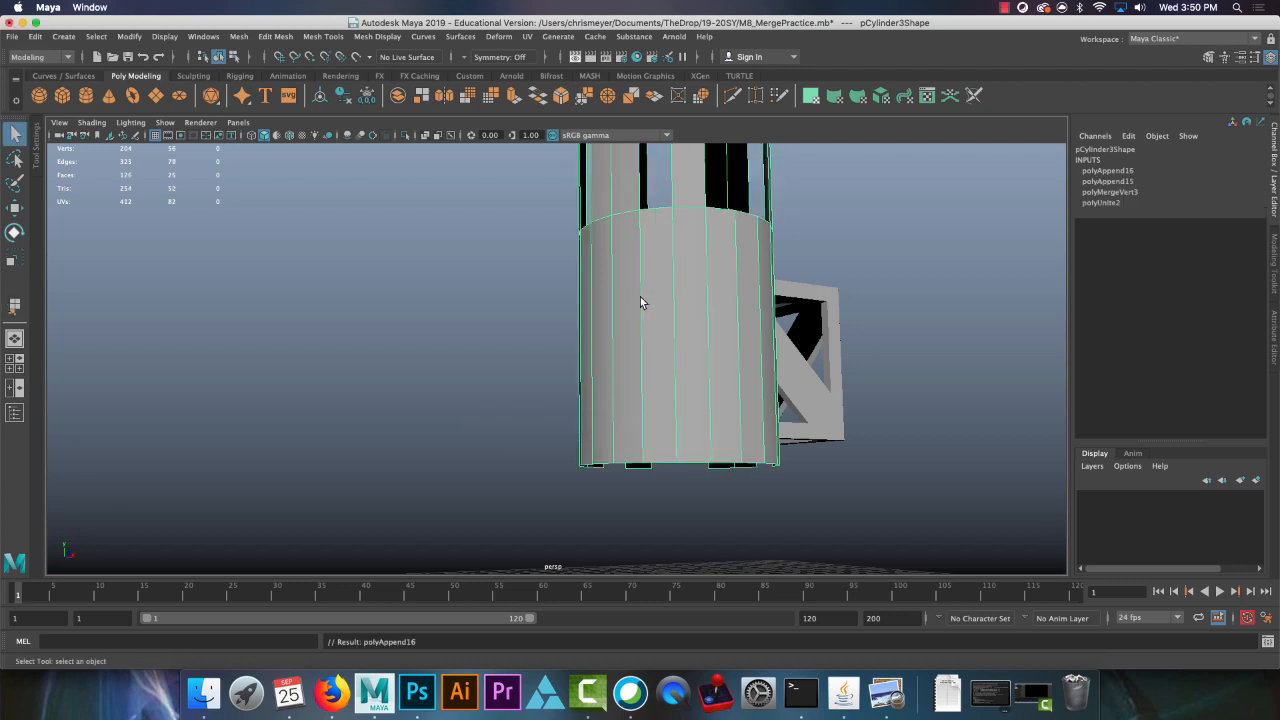
Step: Bridge the third gap in the cylinder's lower half with an appended polygon
alt+drag(640, 297, 751, 315)
key(y)
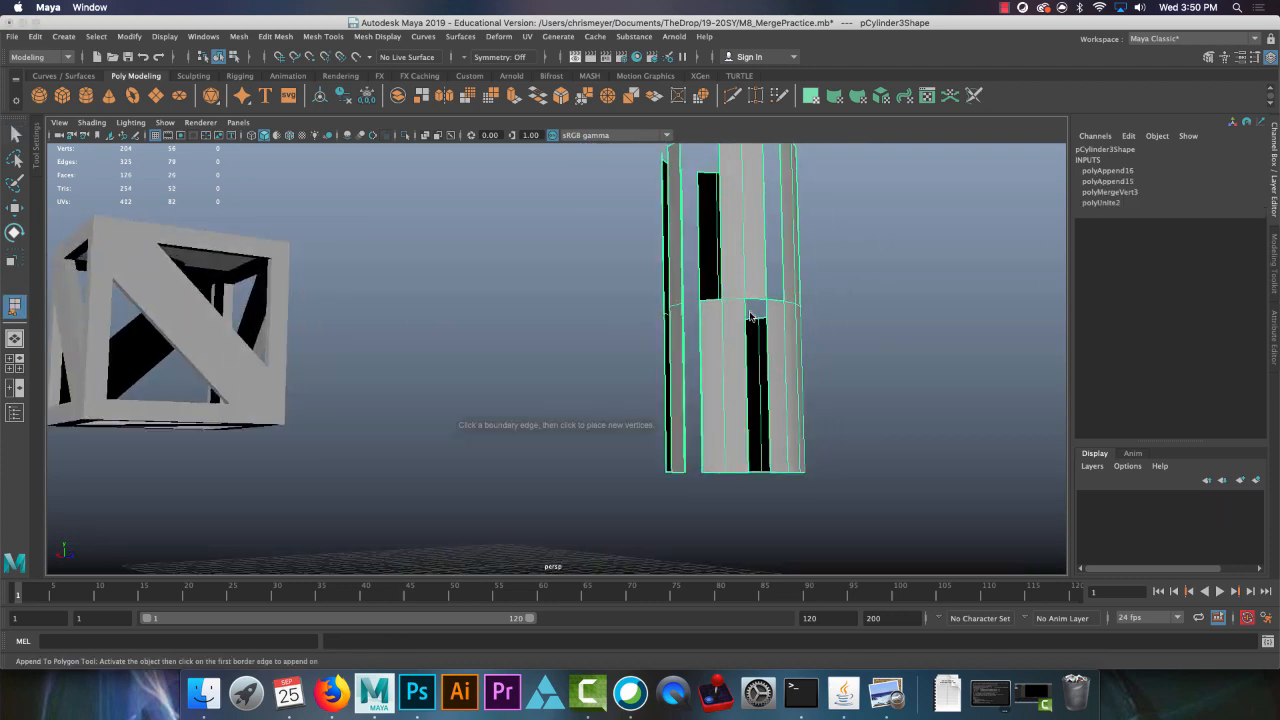
click(760, 335)
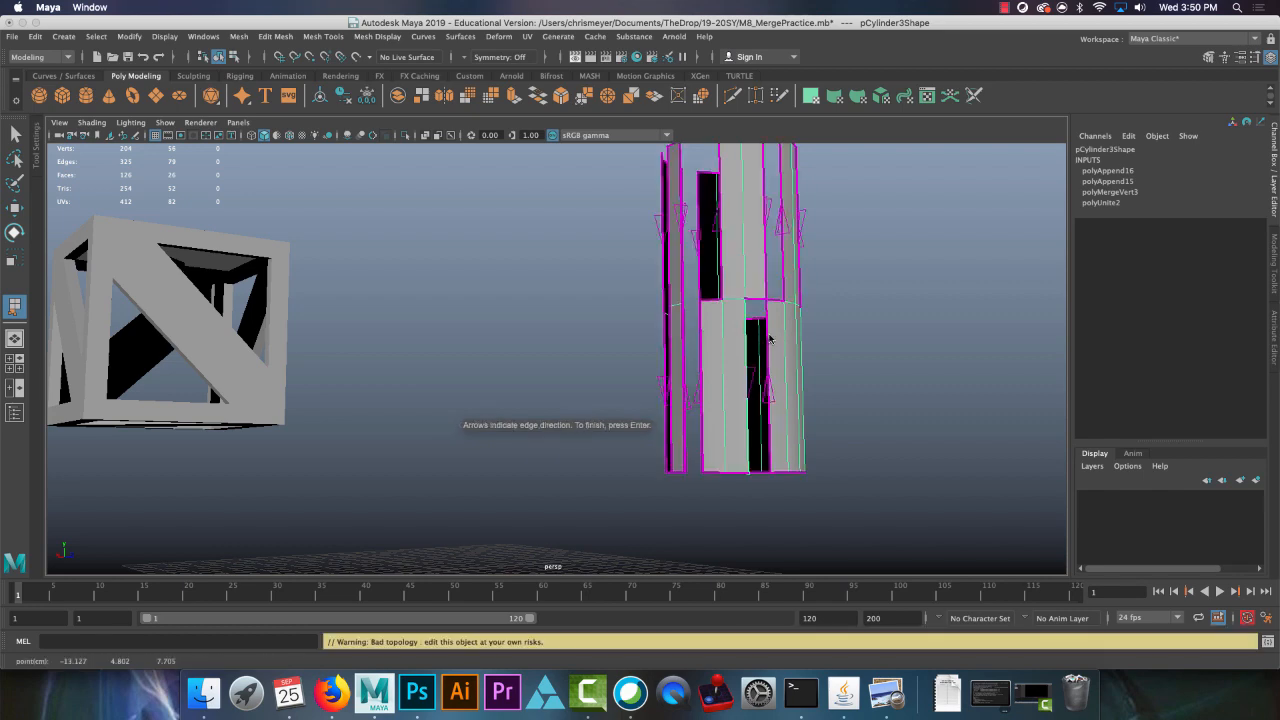
click(764, 338)
key(Return)
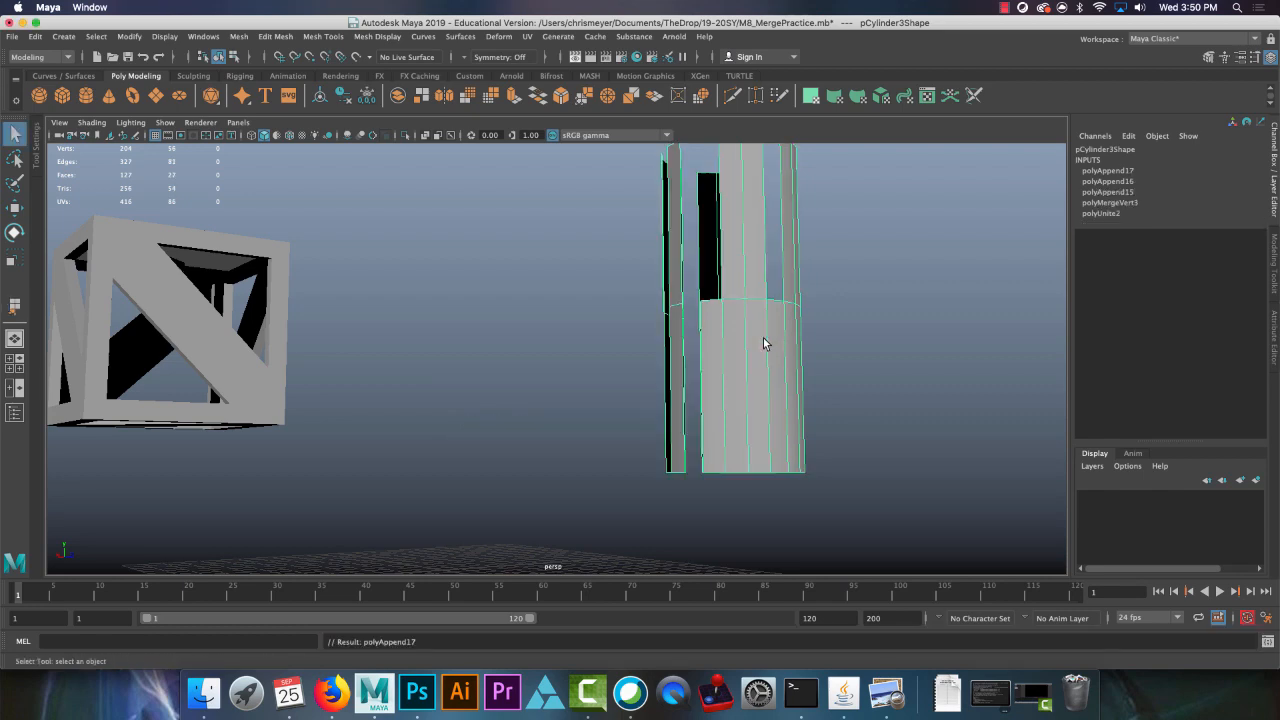
Step: Close the fourth gap in the cylinder's lower half by appending a polygon between its vertical border edges
alt+drag(731, 318, 731, 400)
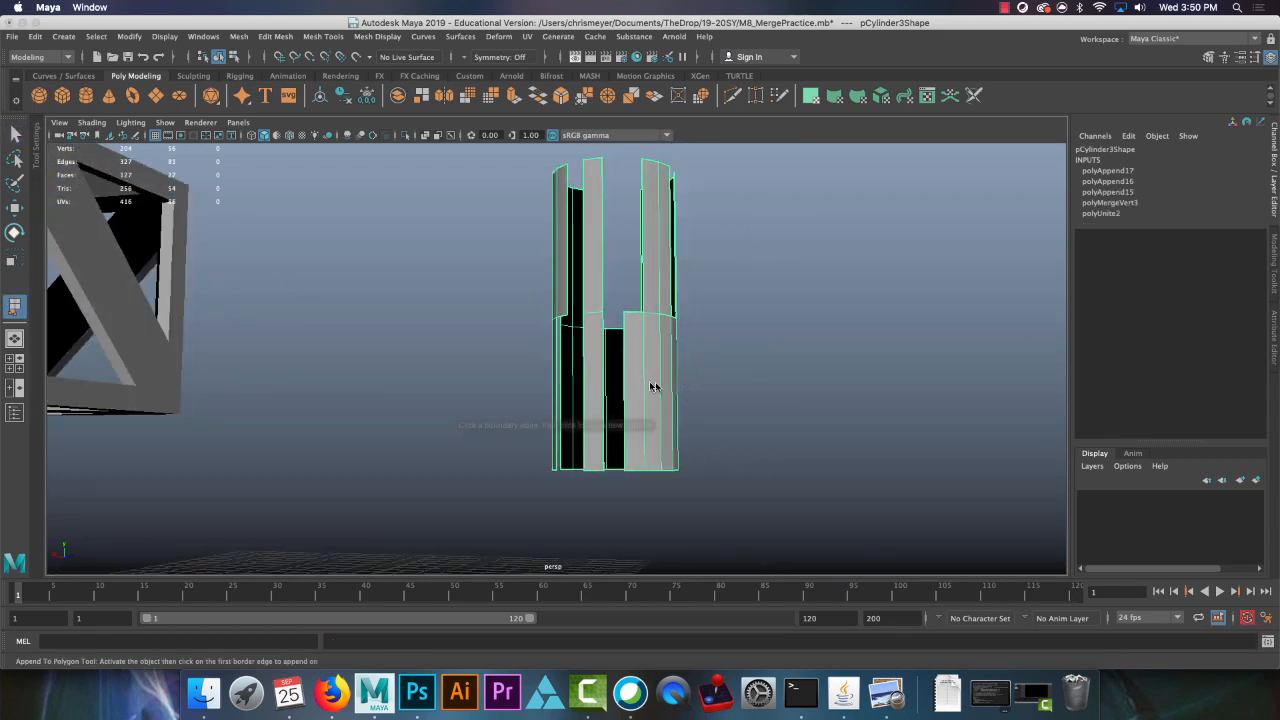
key(y)
click(604, 370)
click(626, 372)
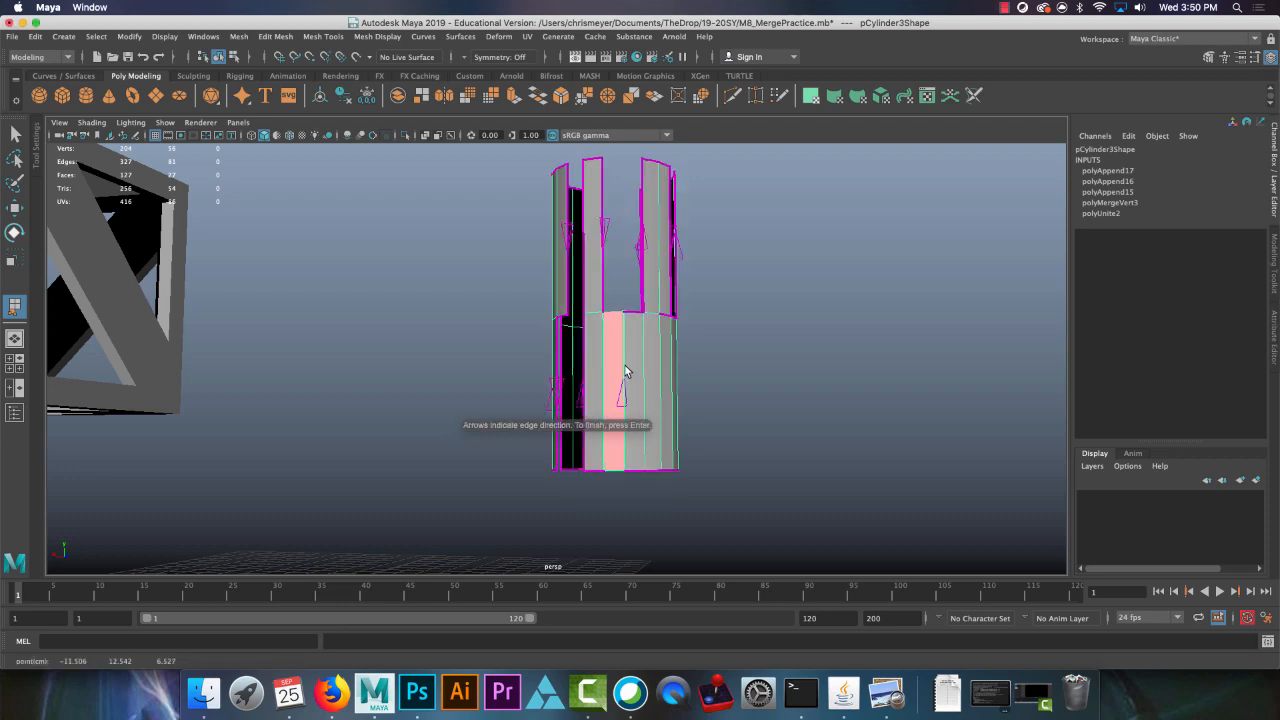
key(Return)
Step: Fill the fifth single-width gap in the cylinder's lower half with an appended polygon
alt+drag(571, 374, 801, 382)
key(y)
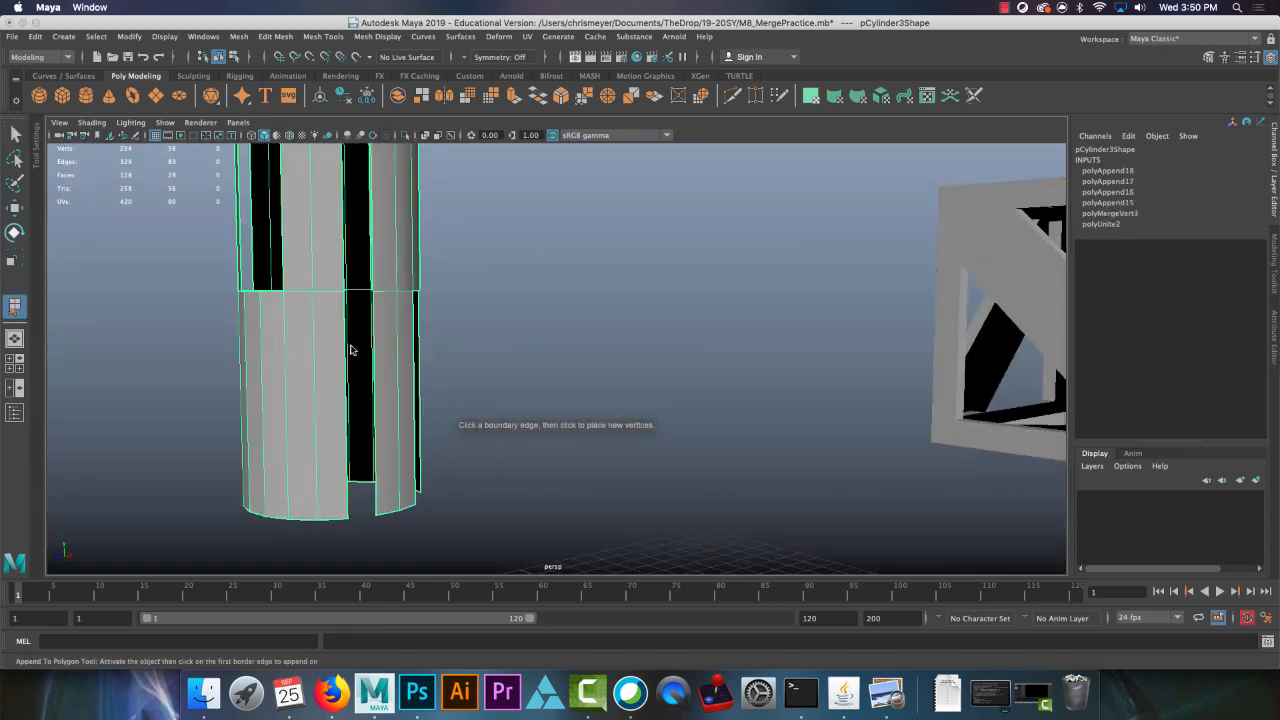
alt+drag(351, 349, 400, 349)
click(460, 341)
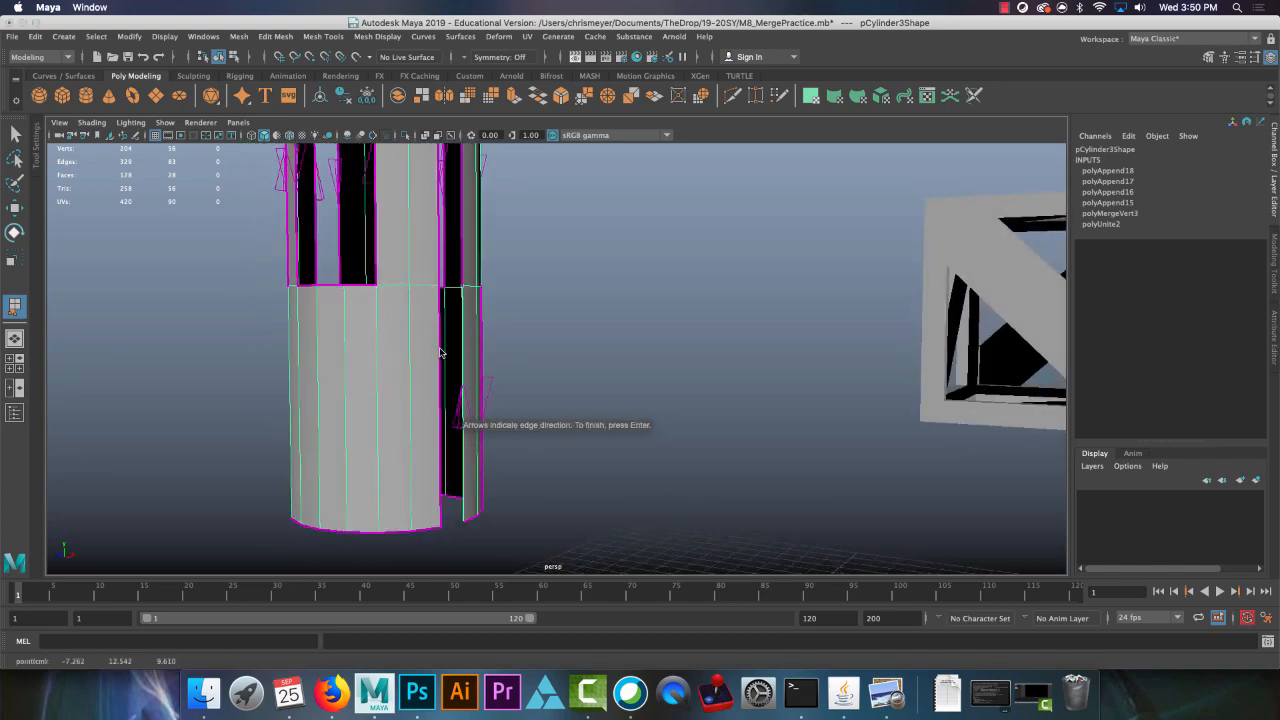
click(440, 350)
key(Return)
Step: Append a polygon across the first gap in the cylinder's upper half, above the remaining wide lower opening
alt+drag(440, 354, 621, 375)
alt+middle_drag(556, 400, 600, 471)
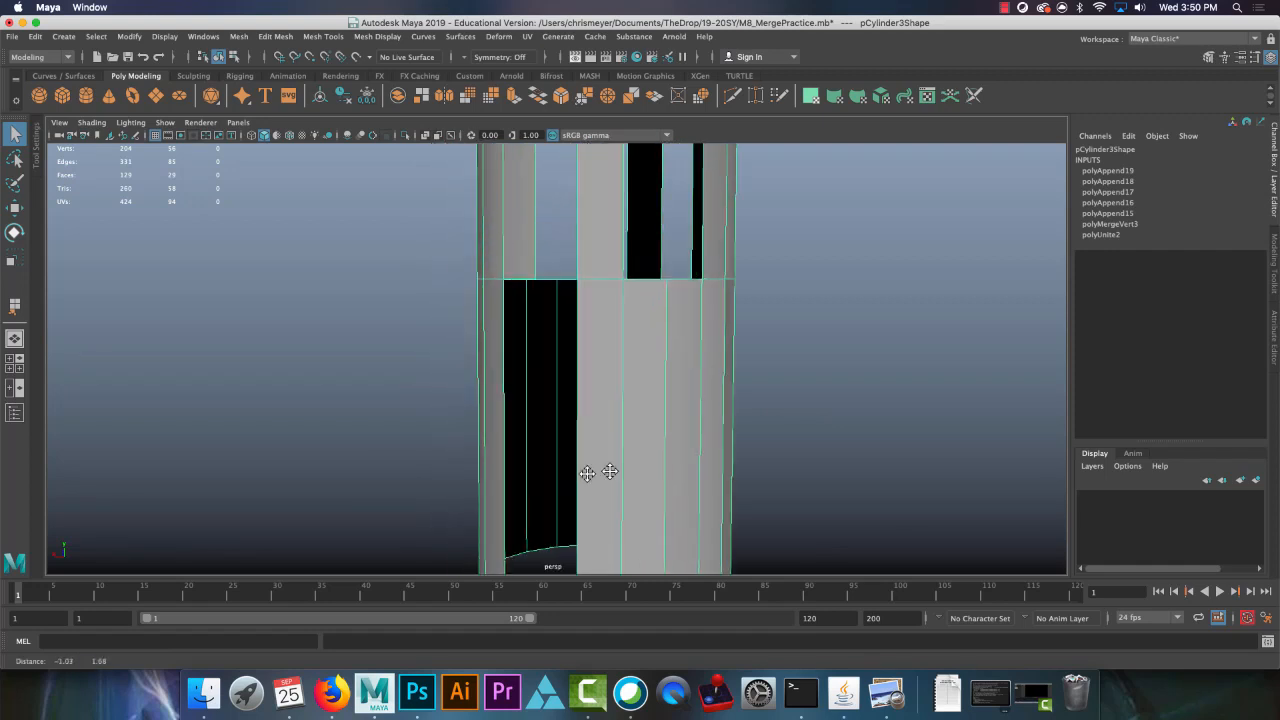
alt+right_drag(600, 471, 646, 489)
alt+middle_drag(626, 358, 575, 500)
alt+right_drag(598, 398, 500, 429)
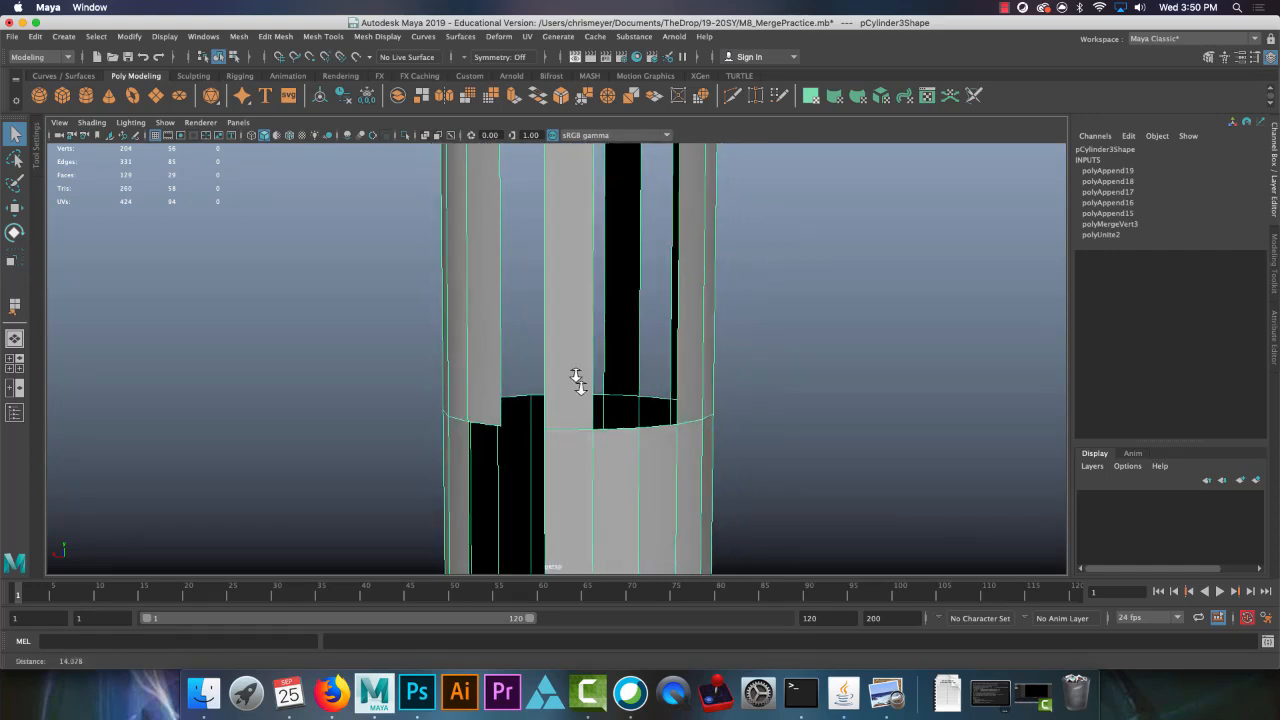
key(g)
click(491, 360)
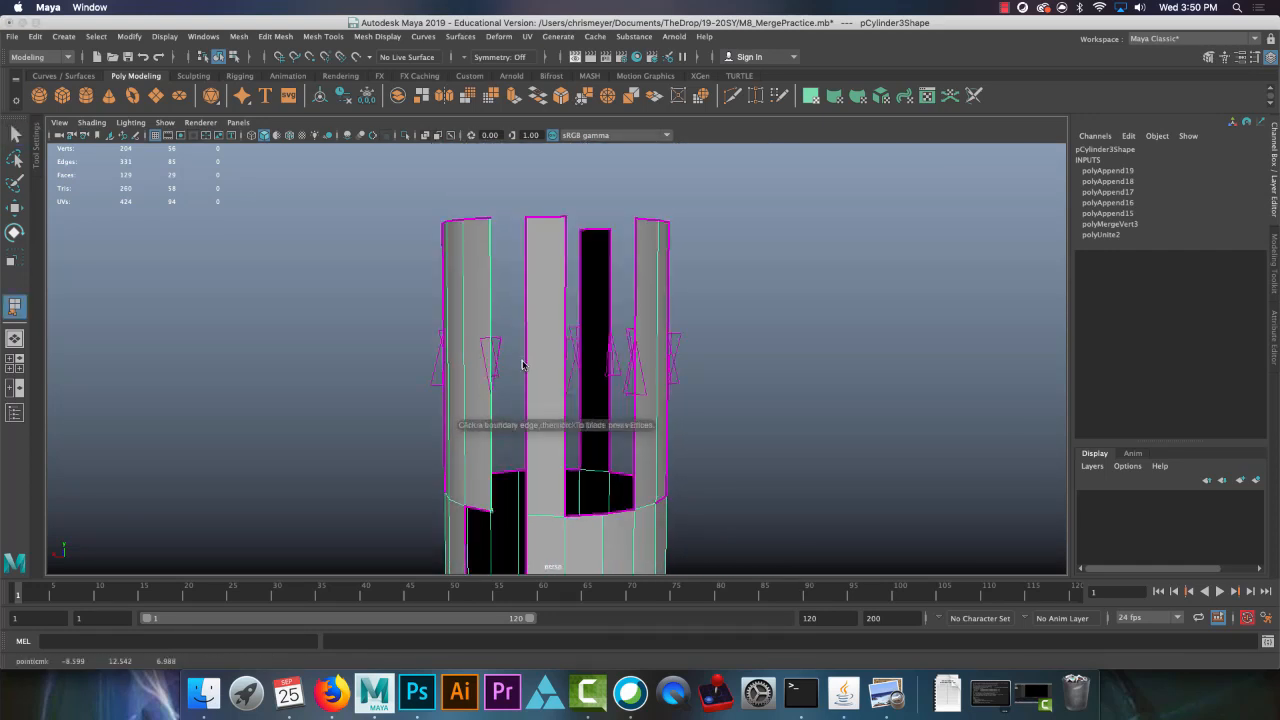
click(527, 362)
key(Return)
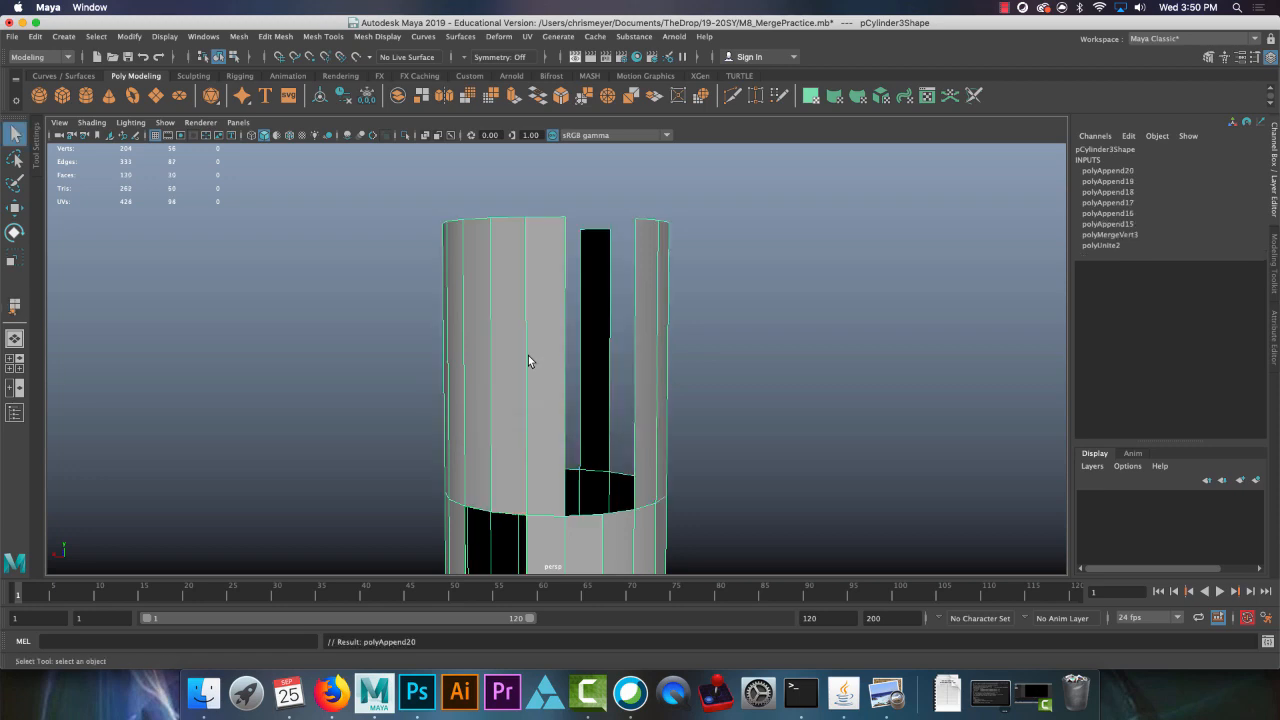
Step: Fill the second gap in the cylinder's upper half by appending a polygon between the facing edges
alt+drag(528, 360, 318, 346)
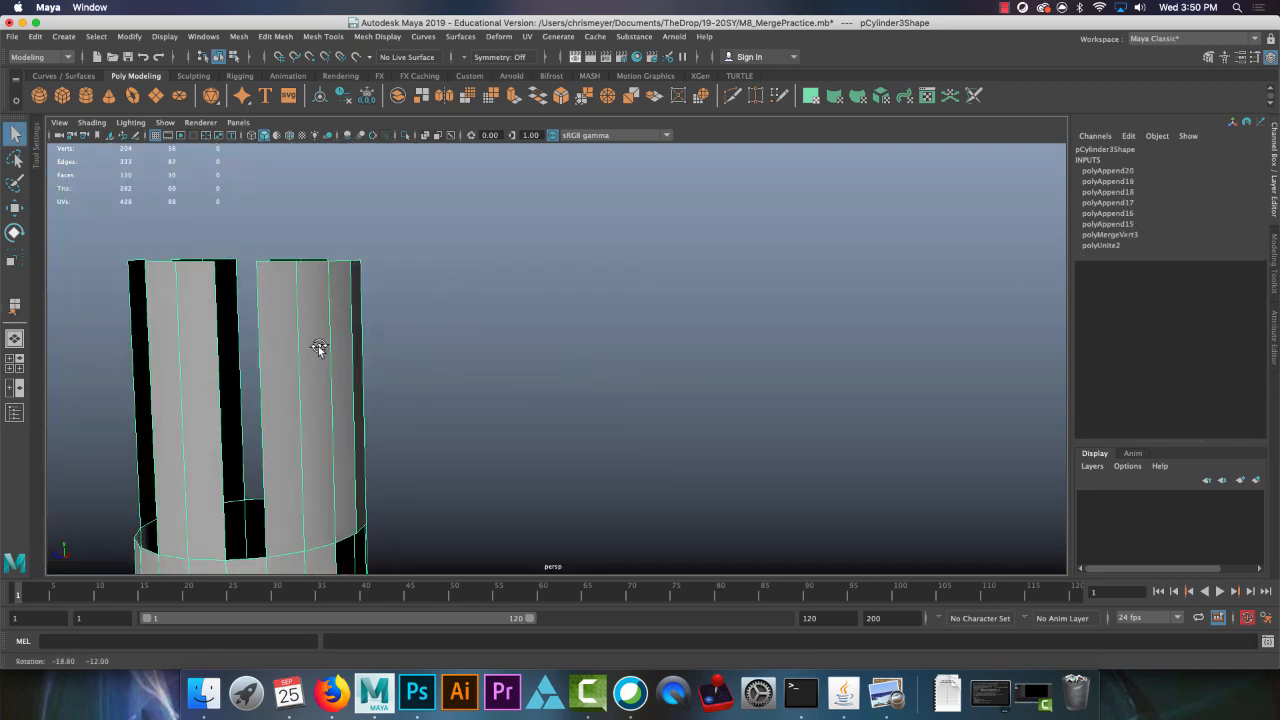
key(g)
click(258, 362)
click(259, 362)
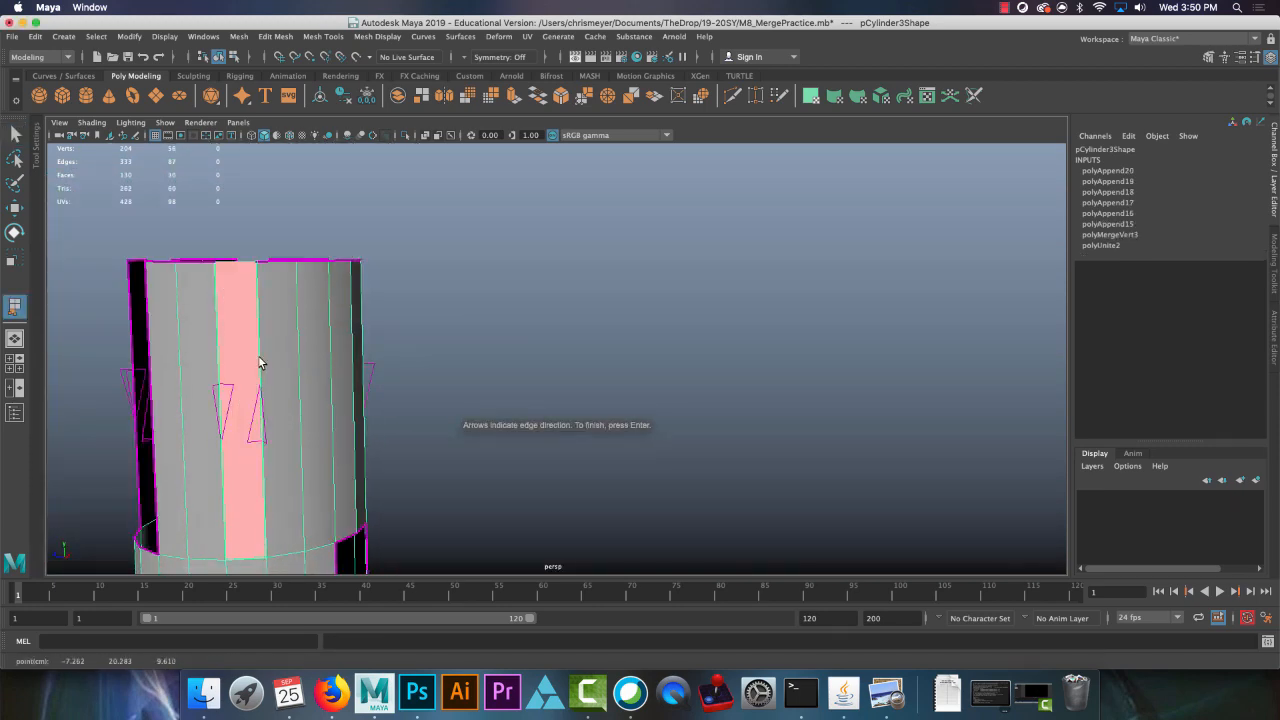
key(Return)
Step: Bridge the third gap in the cylinder's upper half with an appended polygon
alt+drag(202, 387, 566, 477)
key(y)
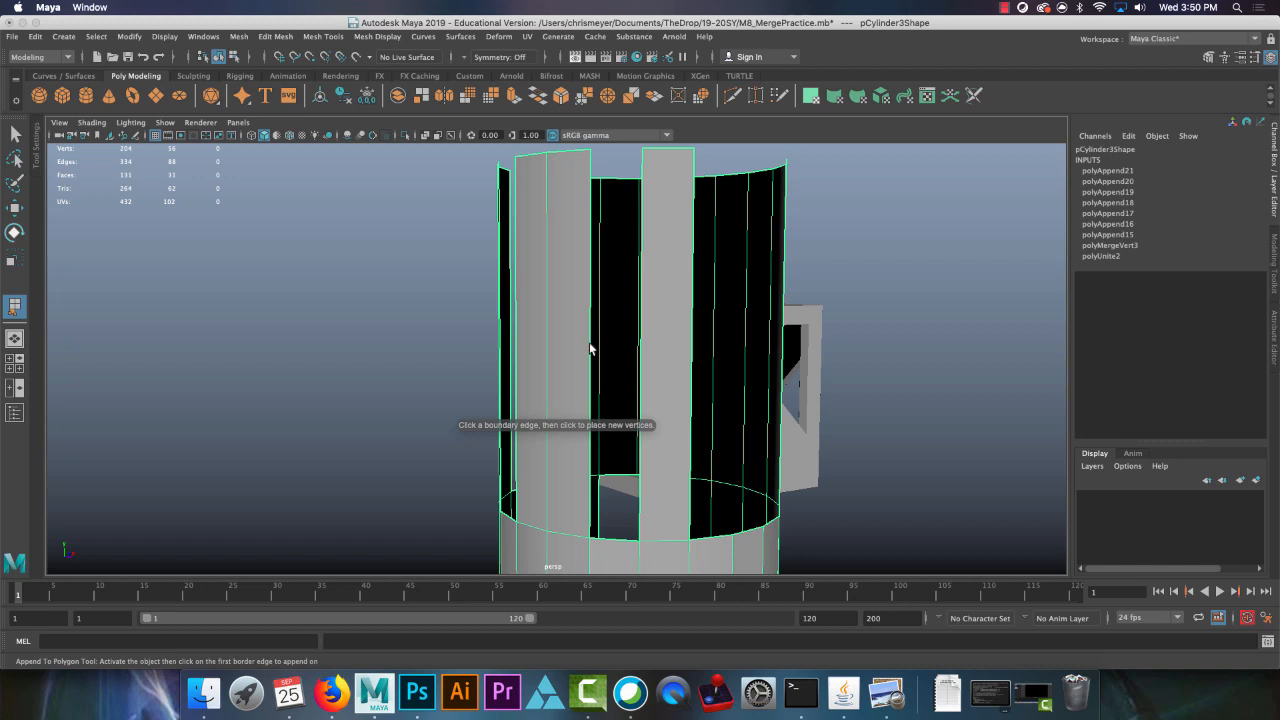
click(590, 349)
click(643, 351)
key(Return)
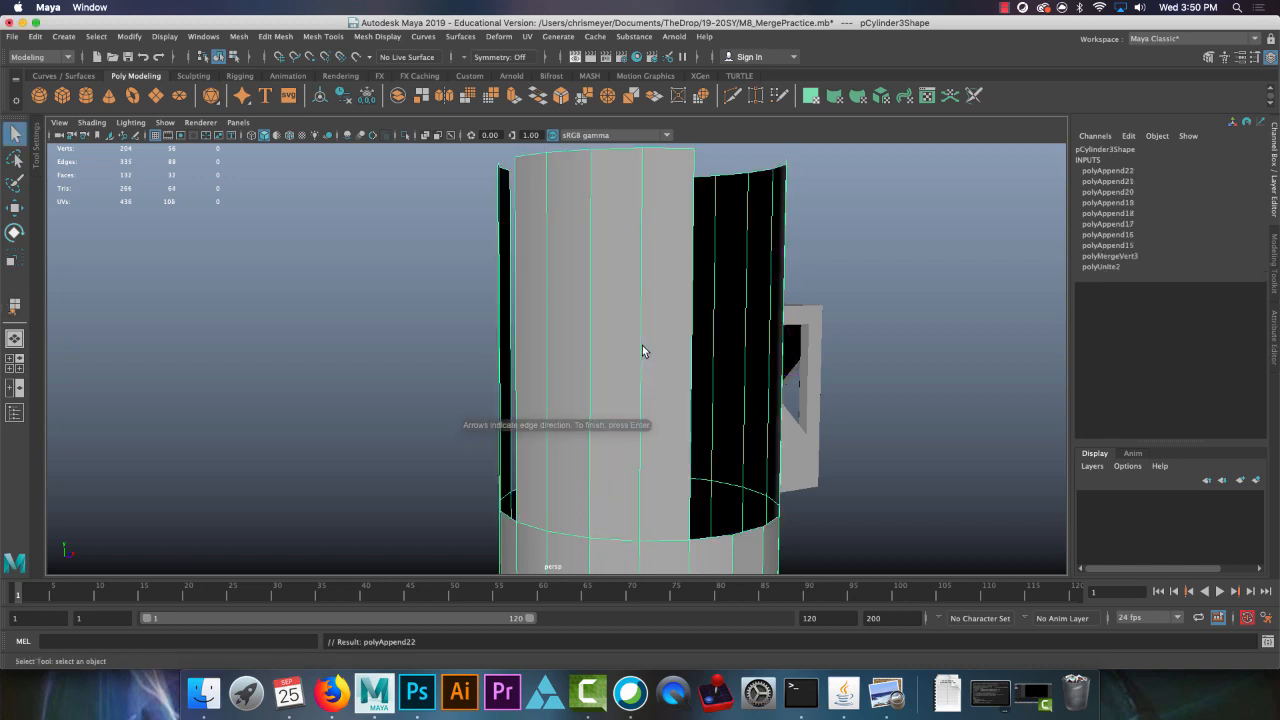
Step: Close the fourth single-width gap in the cylinder's upper half by appending a polygon between its two border edges
alt+drag(623, 357, 546, 404)
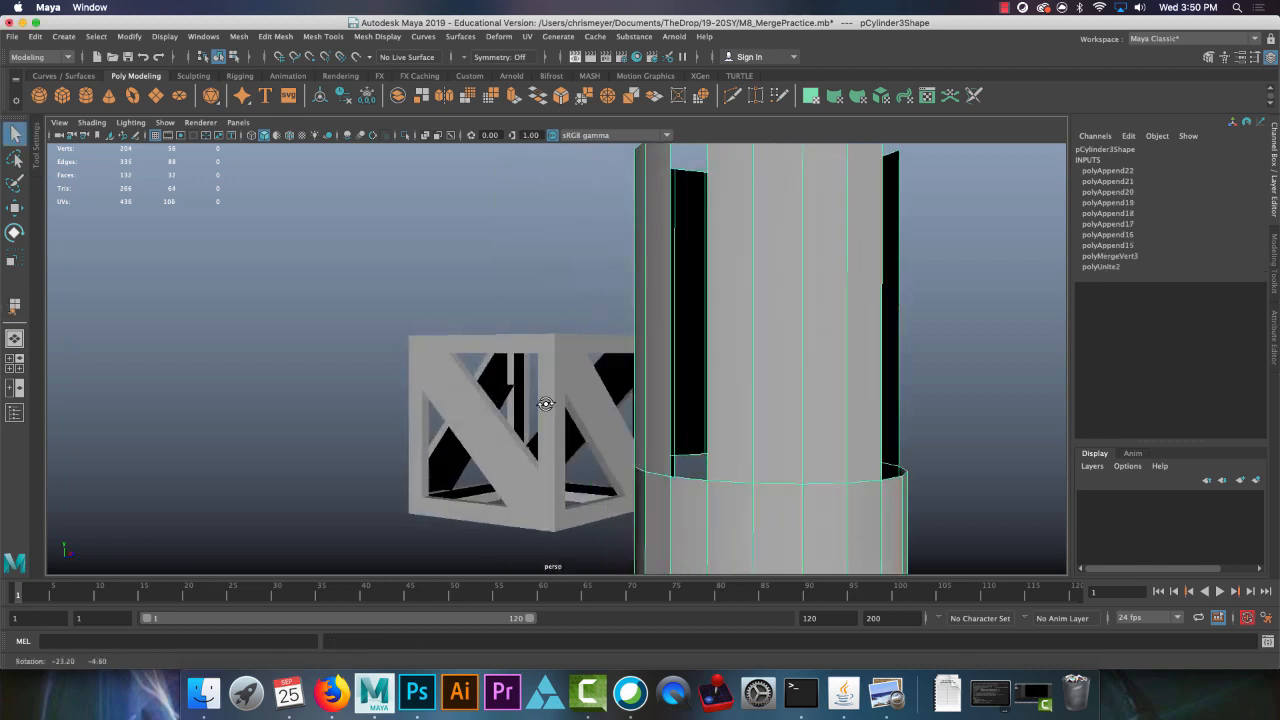
key(y)
click(705, 335)
click(707, 334)
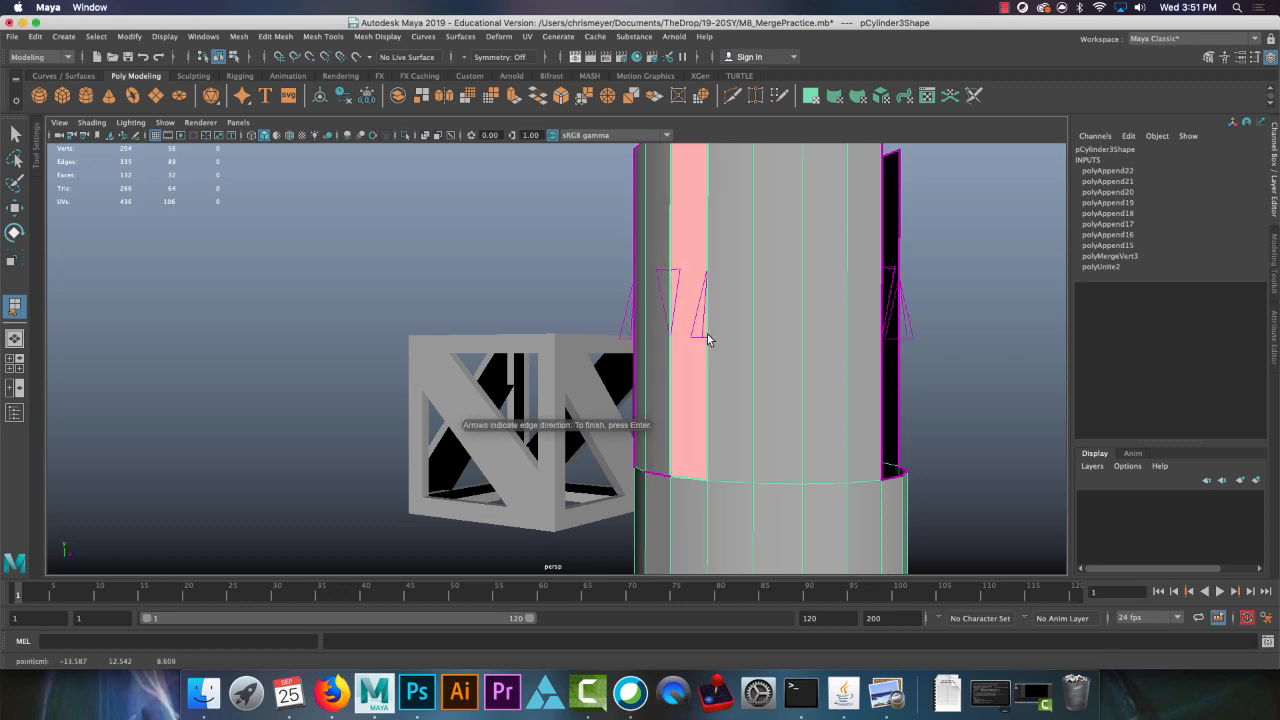
key(Return)
scroll(703, 423, down, 3)
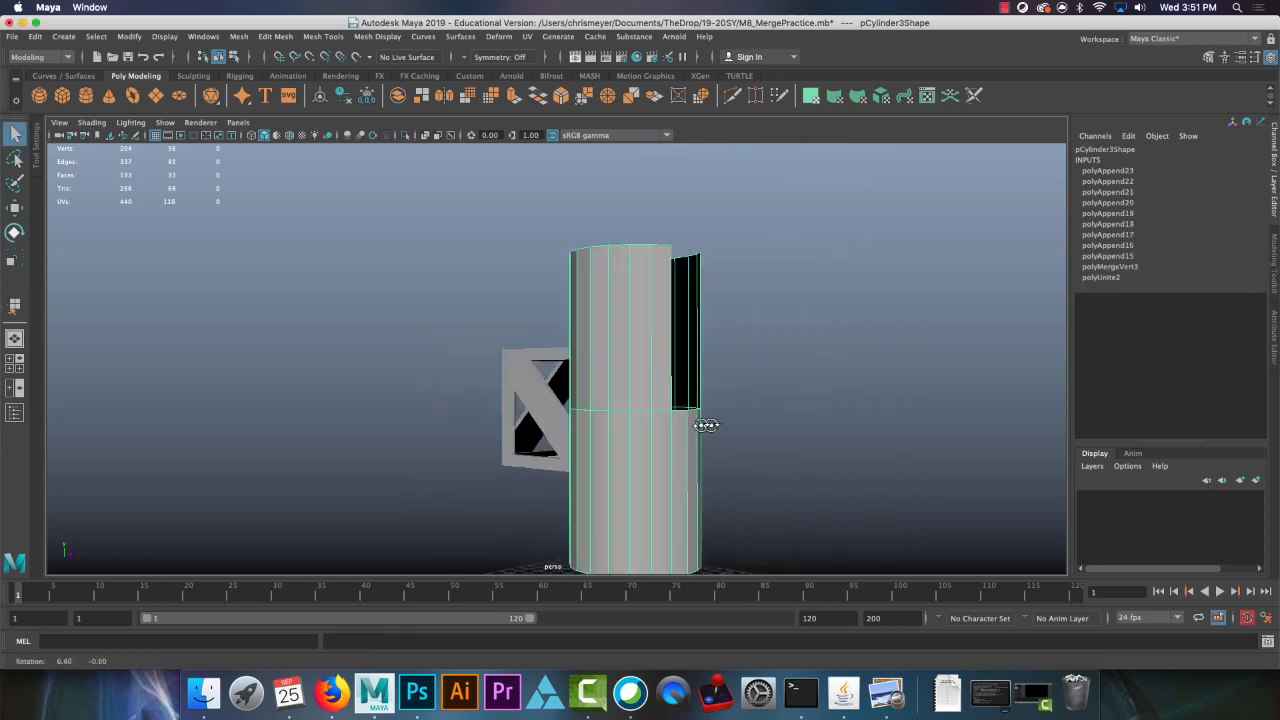
Step: Examine the cylinder's remaining wide openings and review the Firefox notes on using Extrude for areas that can't be easily Appended, returning to Maya
alt+drag(703, 423, 647, 448)
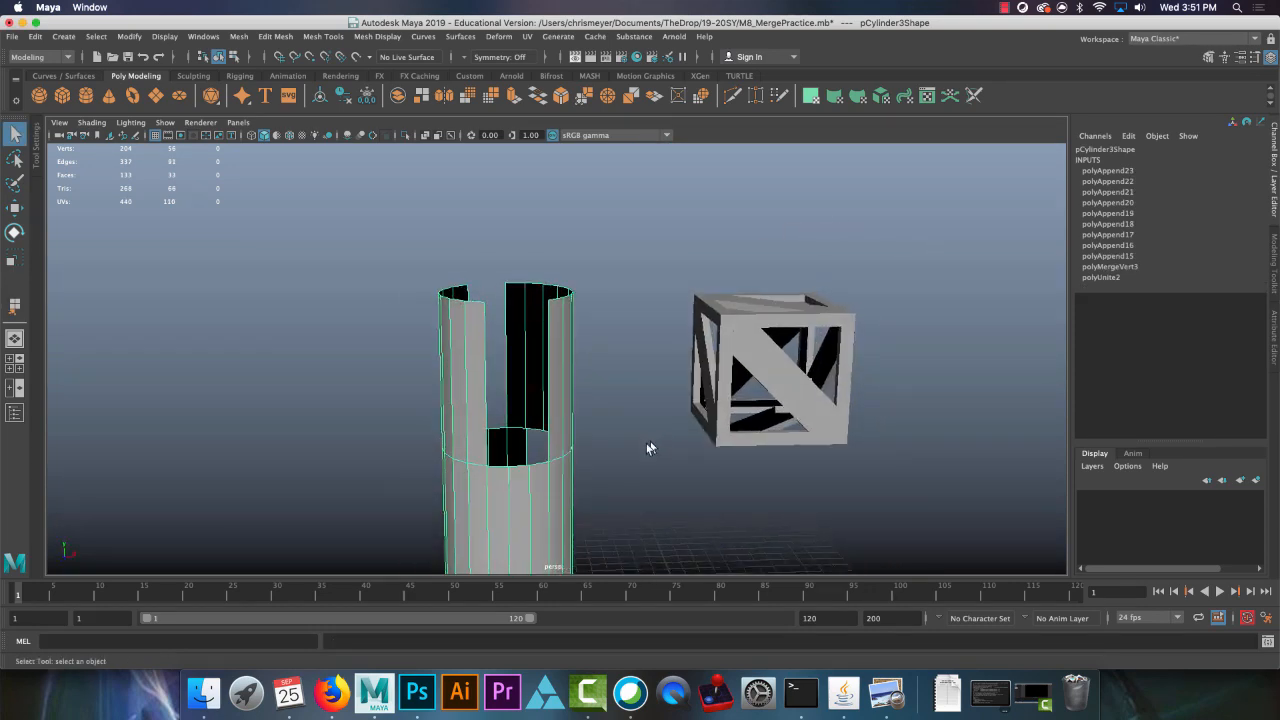
alt+drag(555, 457, 470, 433)
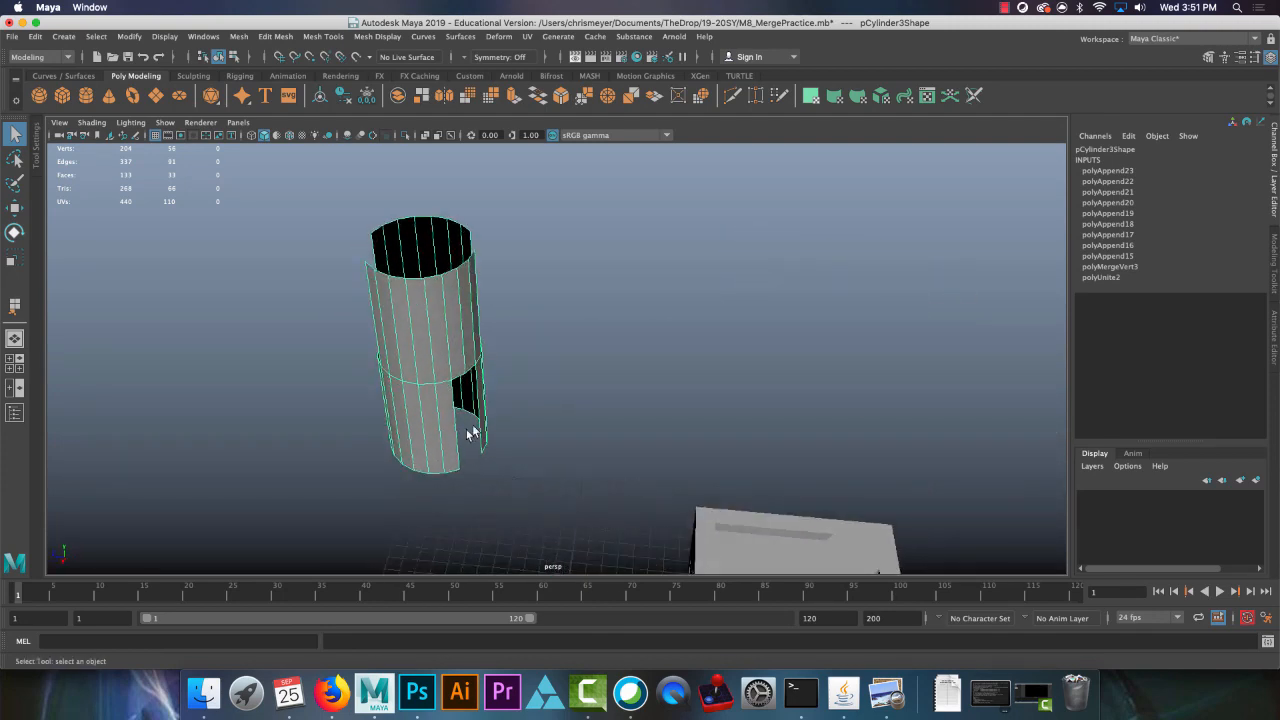
mouse_move(518, 378)
alt+mouse_down()
mouse_move(646, 389)
mouse_move(529, 395)
alt+mouse_up()
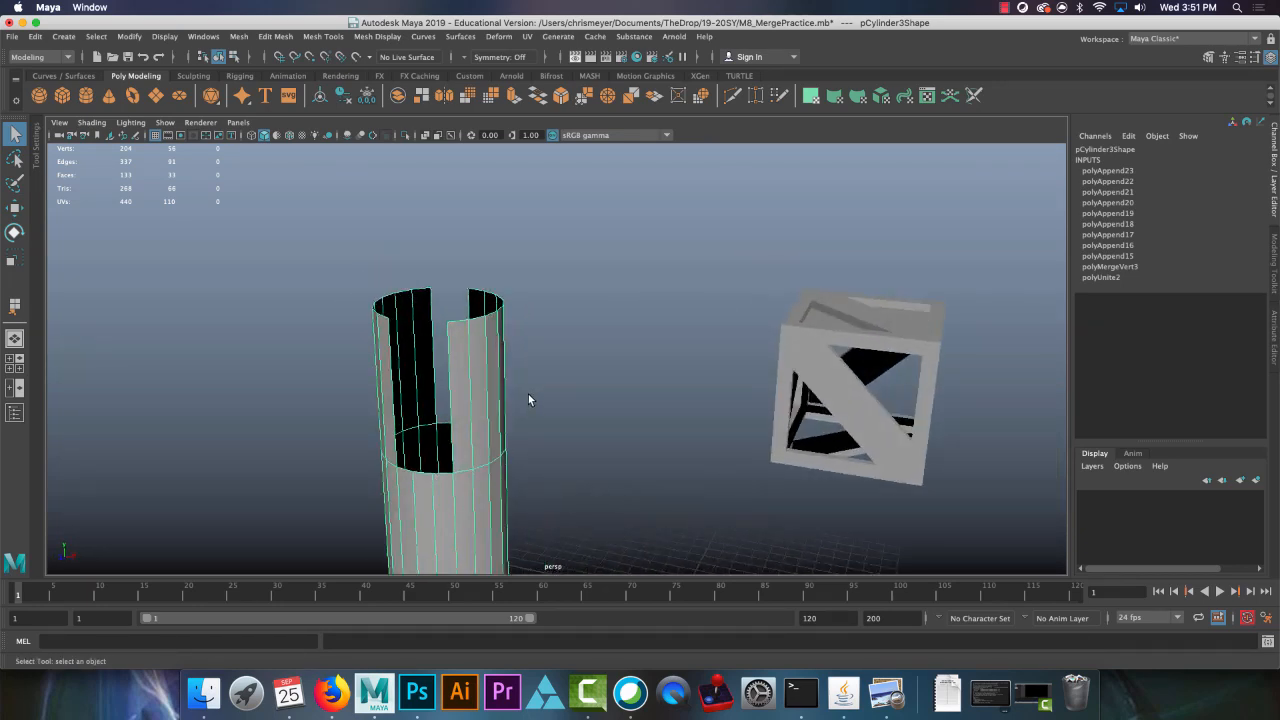
click(333, 692)
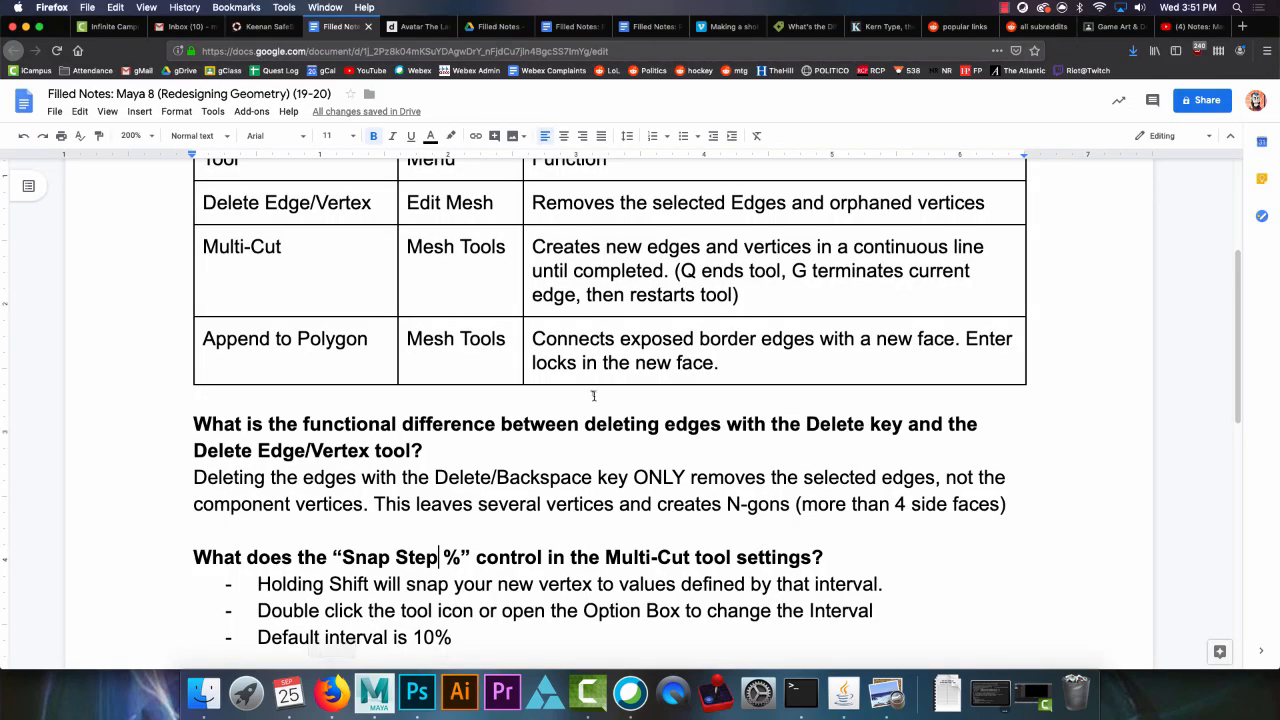
scroll(580, 406, down, 5)
scroll(580, 406, up, 2)
scroll(580, 406, up, 1)
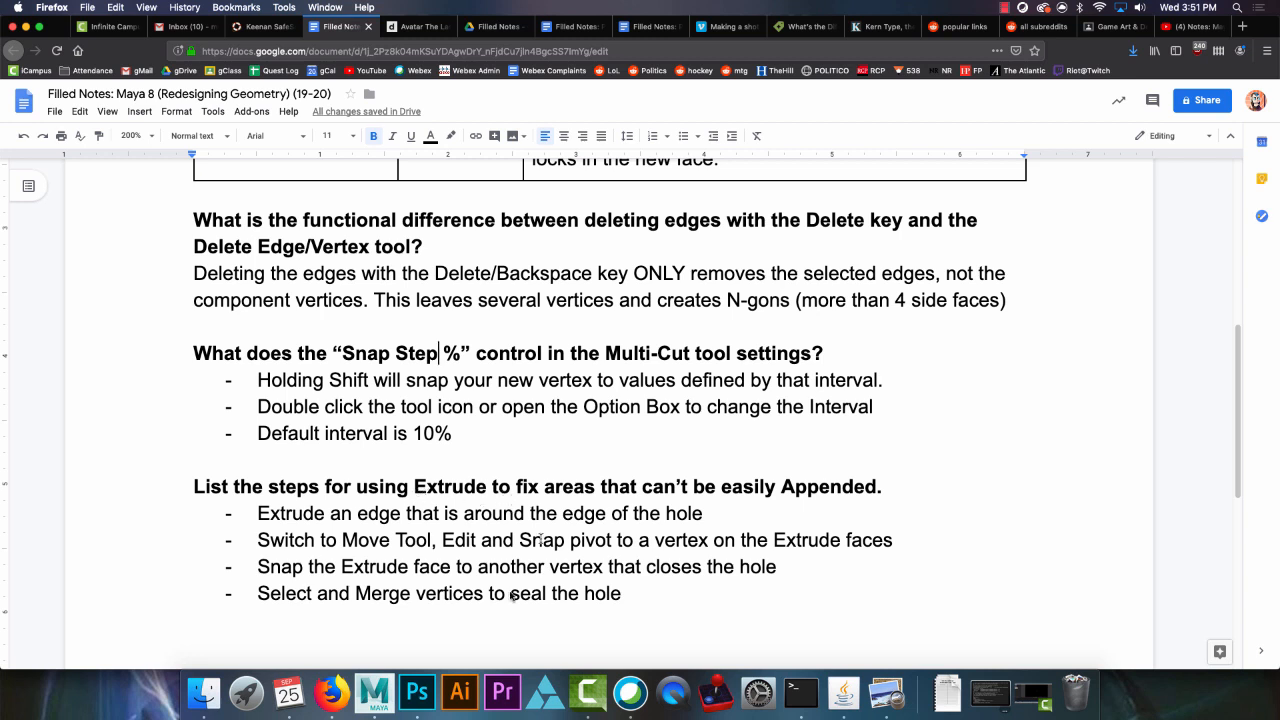
click(383, 700)
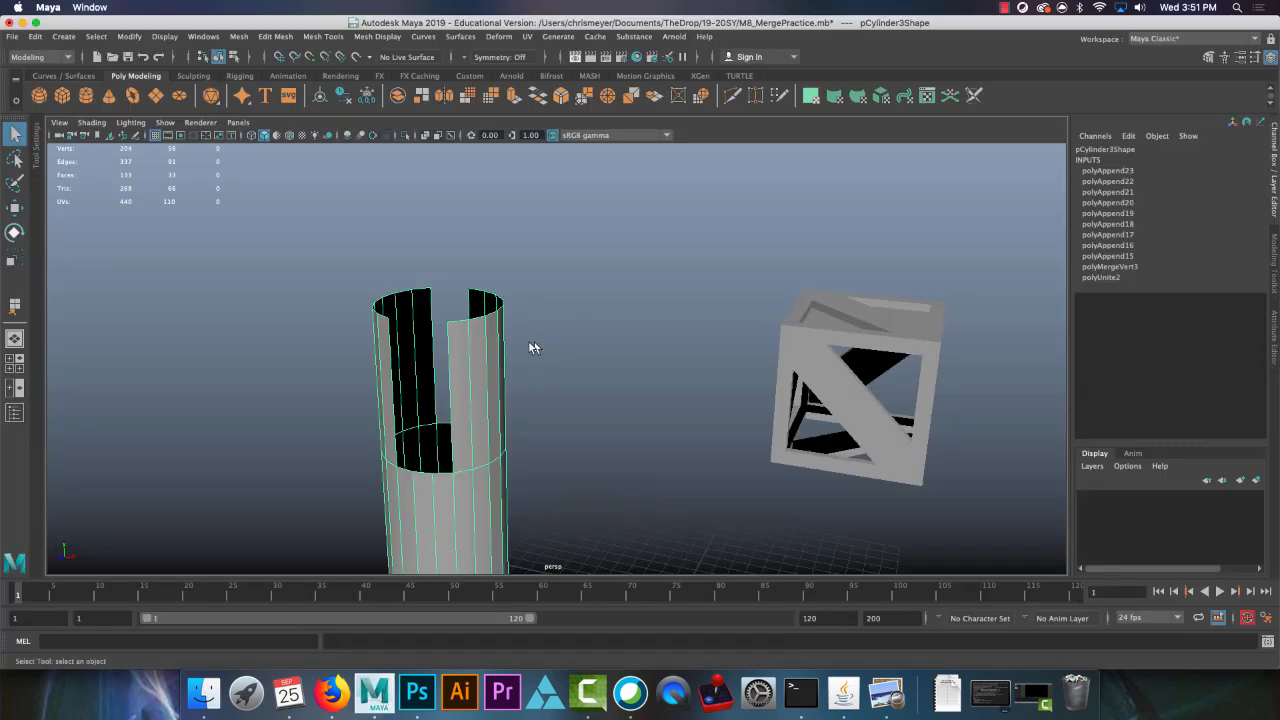
Step: Select the three border edges along the bottom of the wide opening in the cylinder's upper half
alt+middle_drag(510, 343, 594, 284)
alt+right_drag(600, 286, 715, 448)
alt+middle_drag(525, 450, 649, 394)
right_click(633, 435)
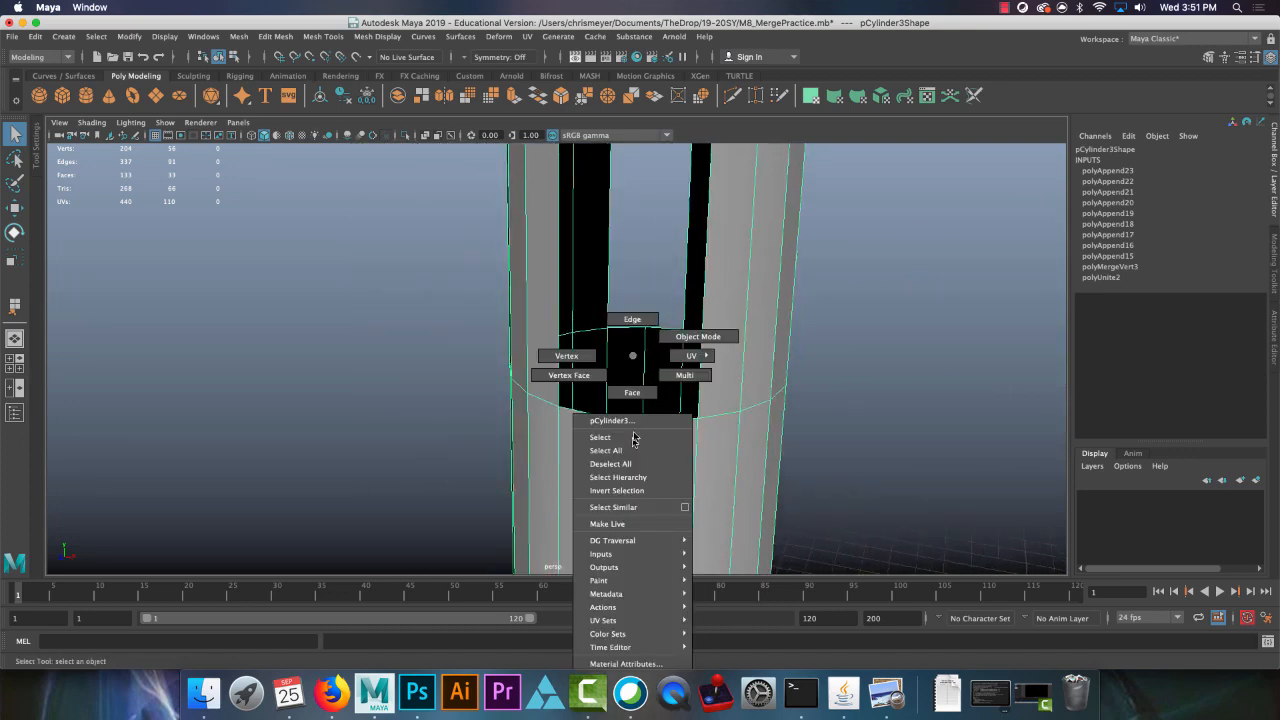
click(632, 319)
click(648, 420)
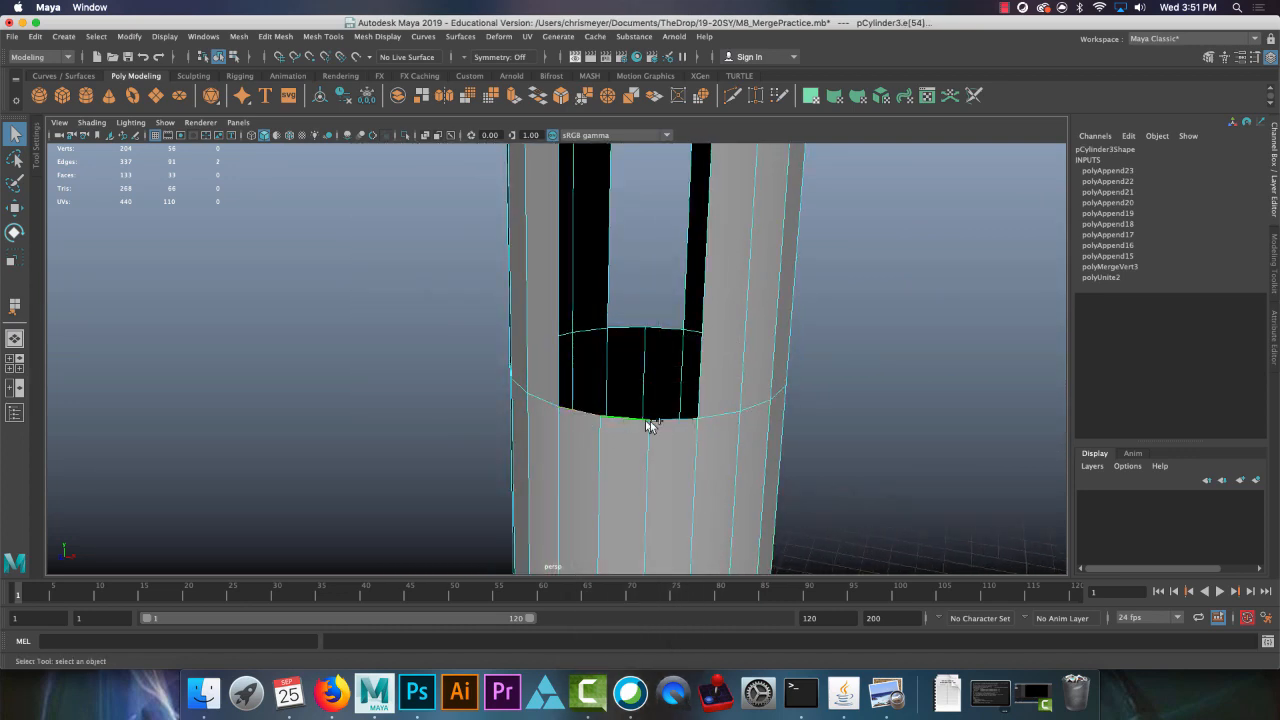
shift+click(675, 424)
alt+drag(851, 331, 789, 340)
alt+right_drag(789, 342, 788, 474)
alt+middle_drag(803, 368, 774, 452)
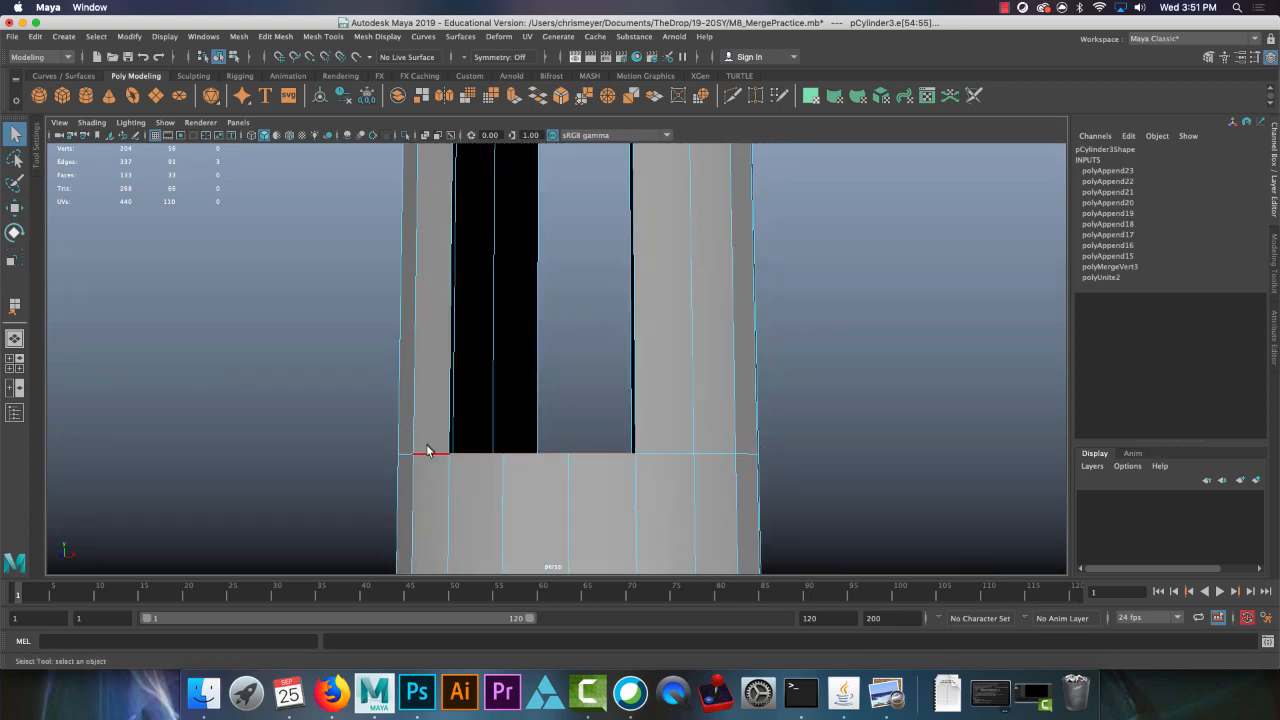
scroll(656, 441, down, 5)
Step: Try to cover the upper half's wide opening with a single polygon using Append to Polygon between its vertical edges
right_click(630, 323)
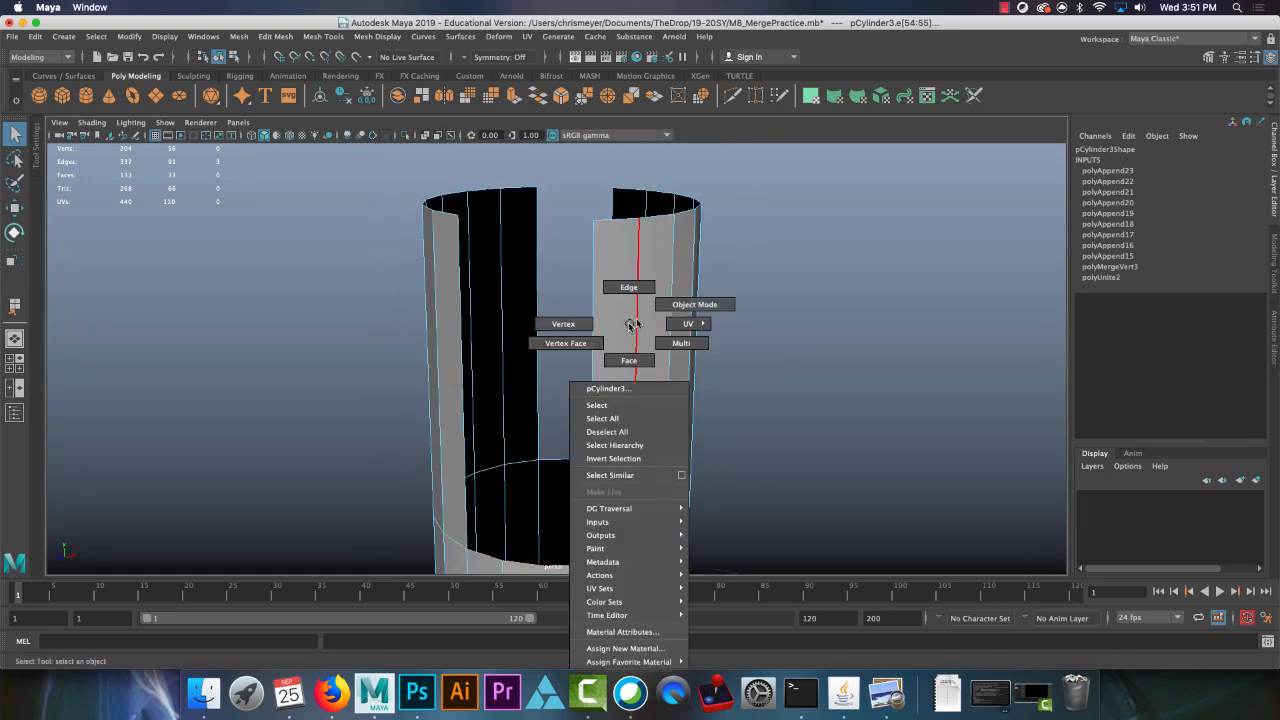
click(644, 311)
click(323, 36)
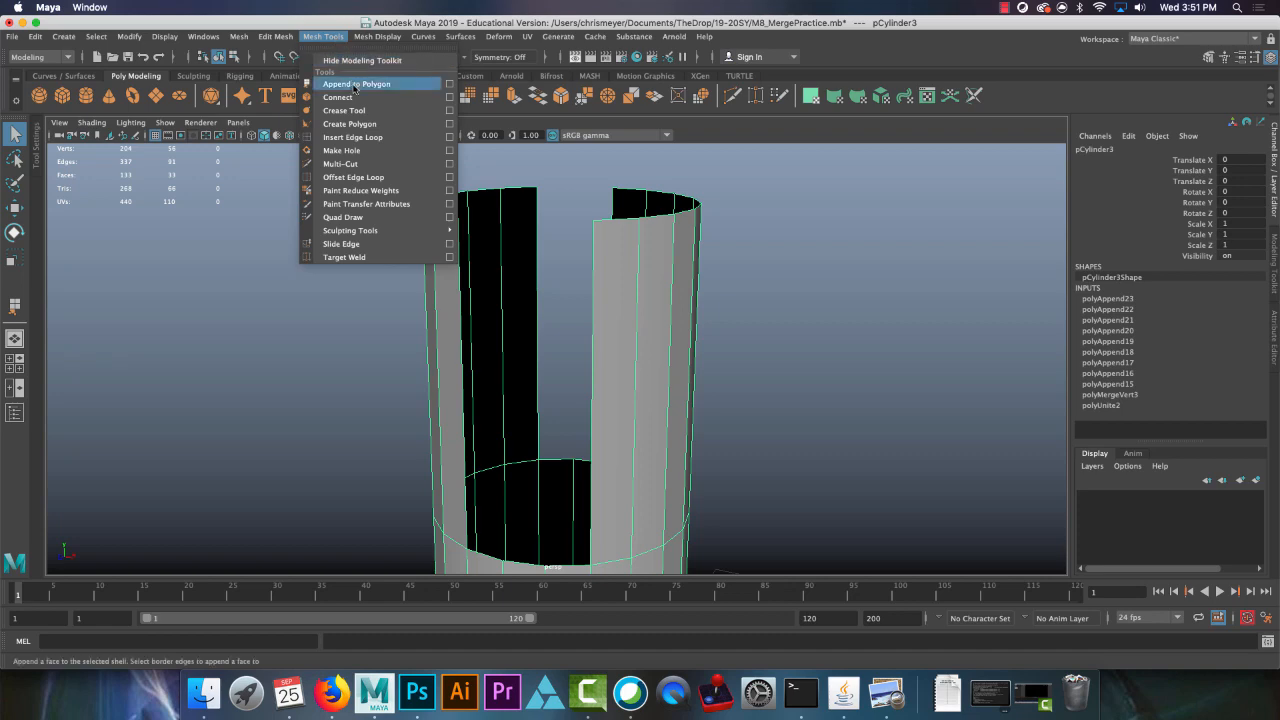
click(330, 85)
click(464, 306)
click(593, 321)
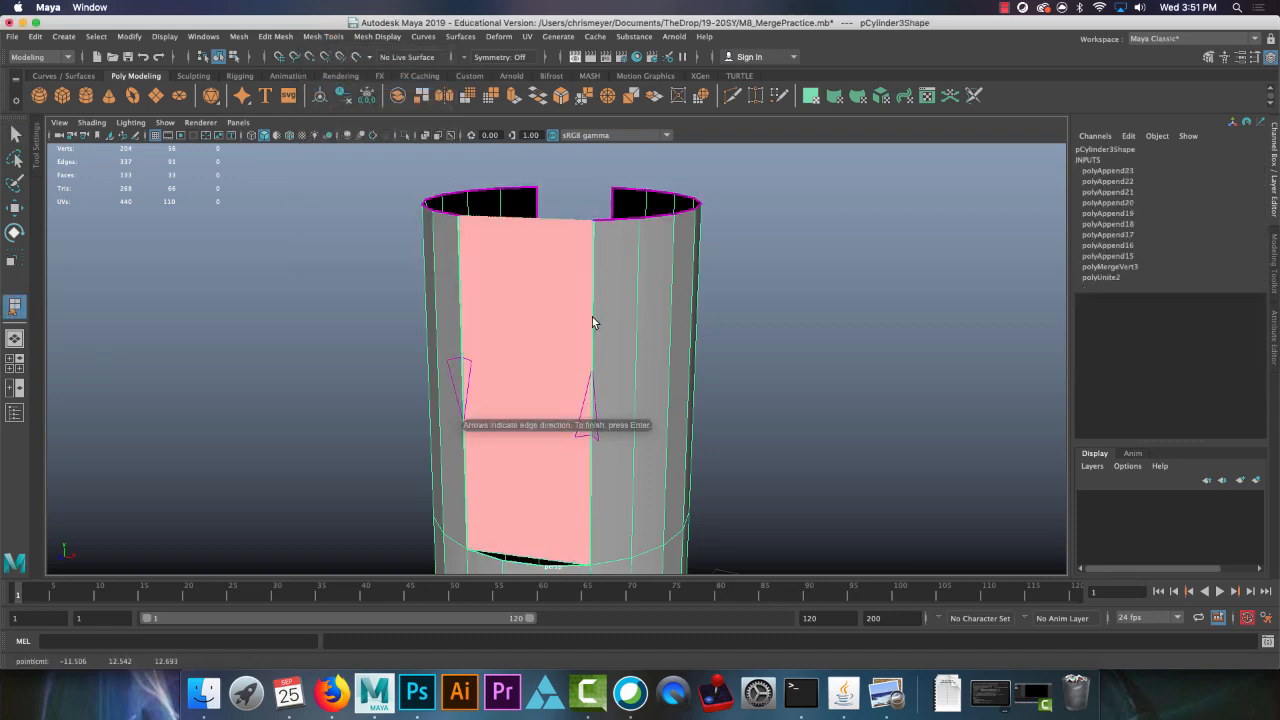
key(Return)
Step: Inspect the seam beneath the polygon appended across the wide opening, and undo that append
alt+drag(626, 420, 565, 487)
alt+middle_drag(565, 487, 590, 420)
alt+right_drag(583, 443, 640, 515)
alt+middle_drag(640, 515, 600, 370)
alt+right_drag(545, 388, 549, 447)
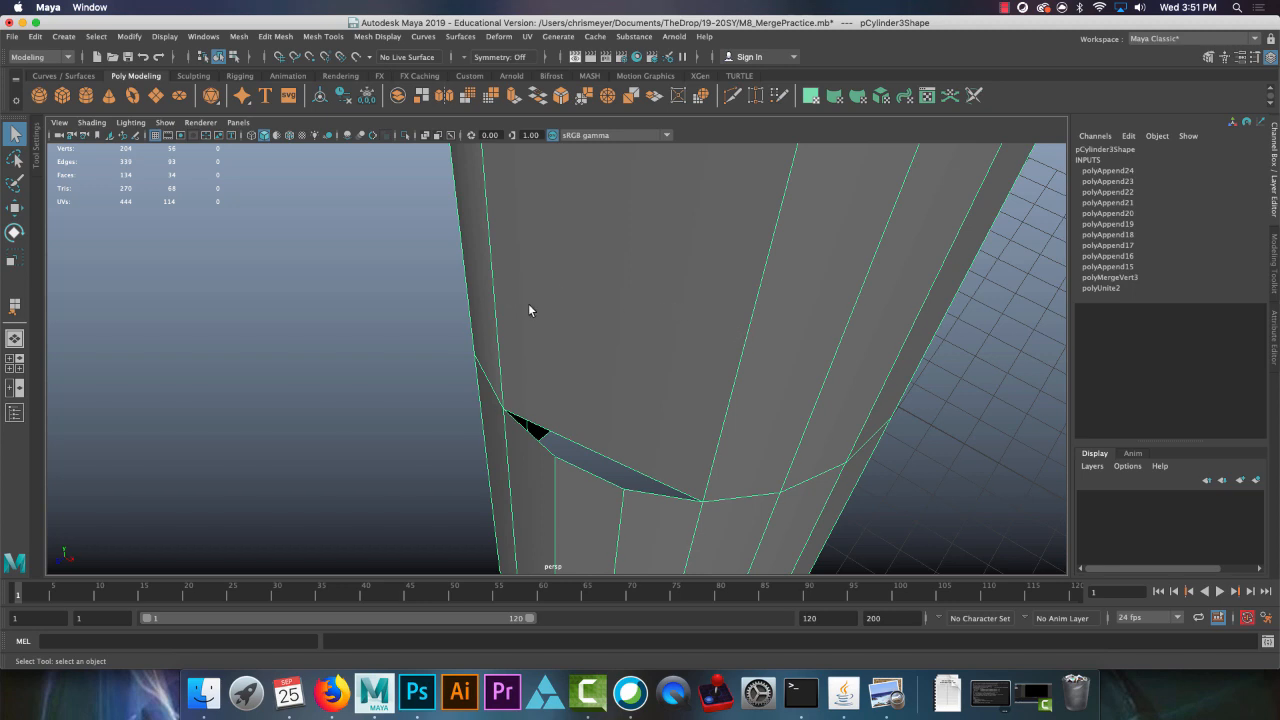
key(ctrl+z)
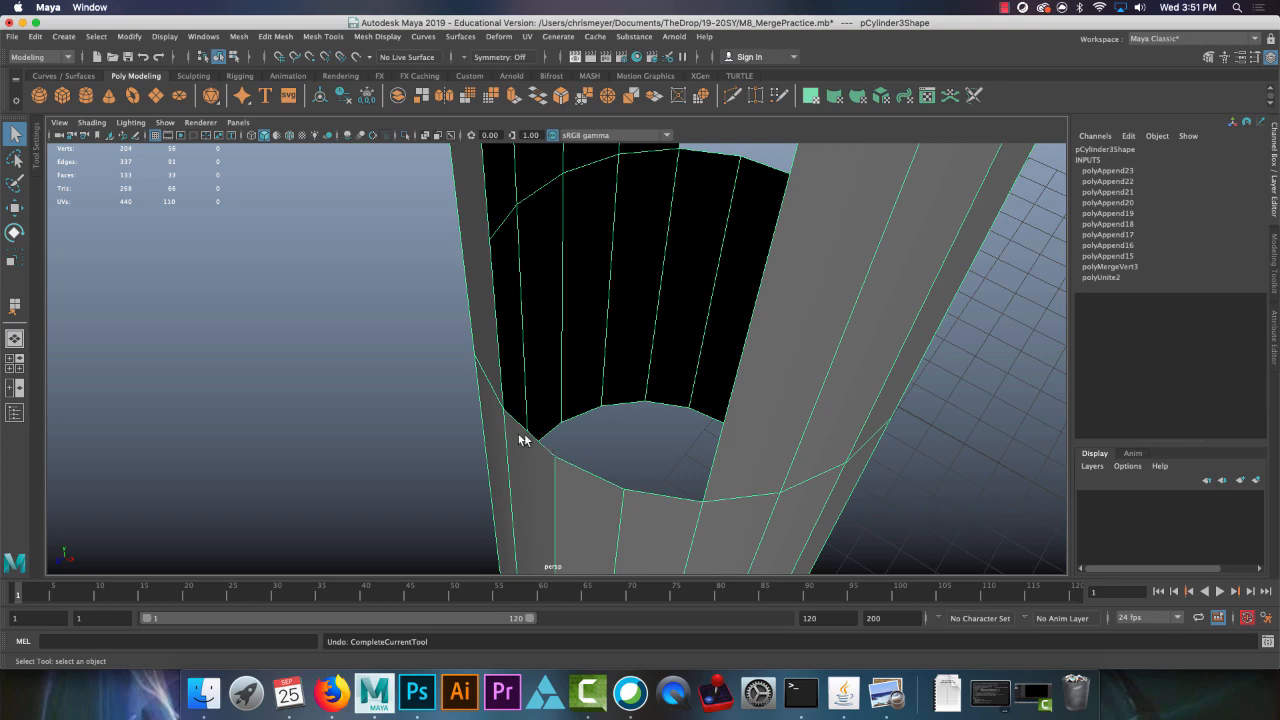
Step: Extrude the three border edges along the bottom of the wide opening in the cylinder's upper half
alt+drag(520, 440, 557, 402)
right_drag(582, 370, 588, 314)
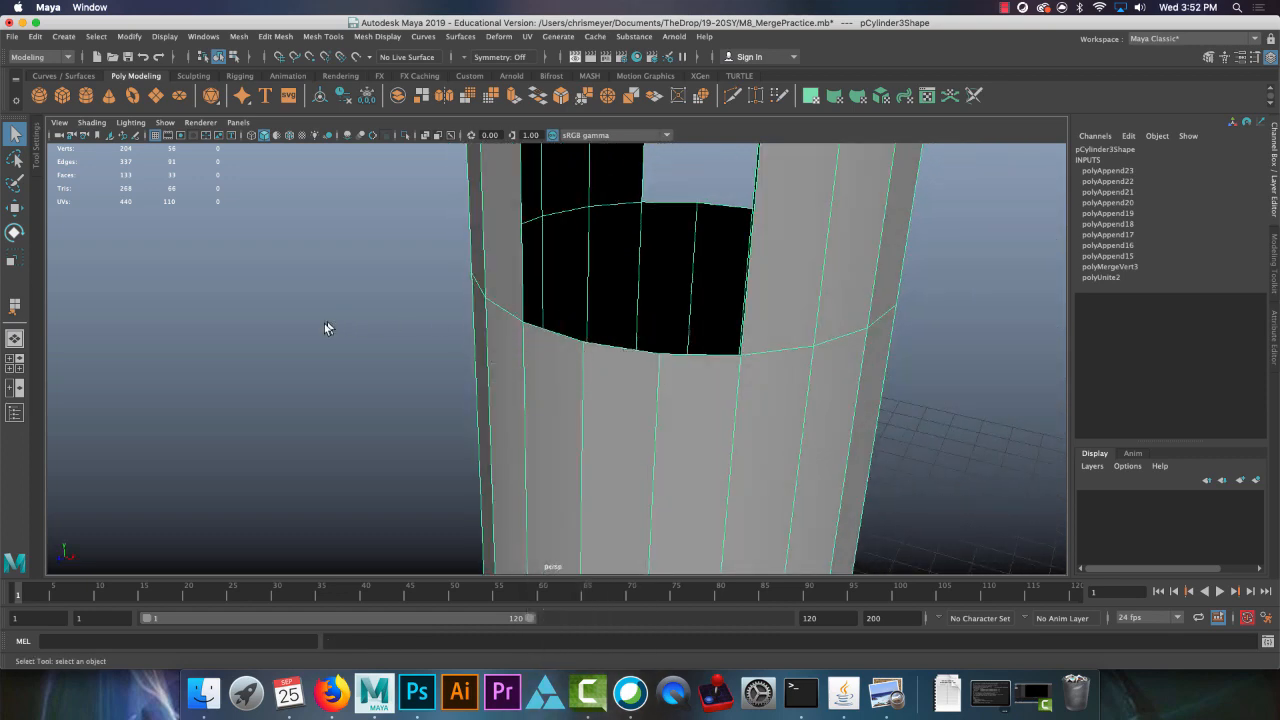
click(586, 345)
click(564, 339)
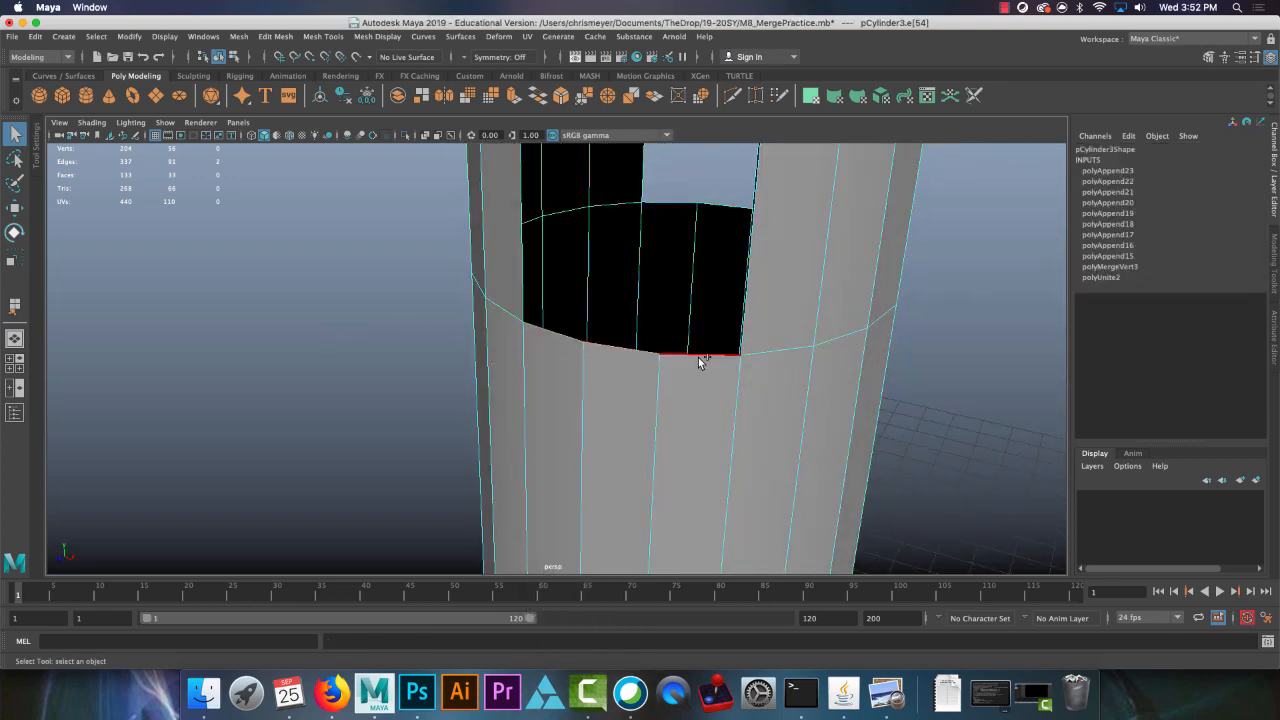
shift+click(690, 310)
alt+drag(674, 250, 541, 461)
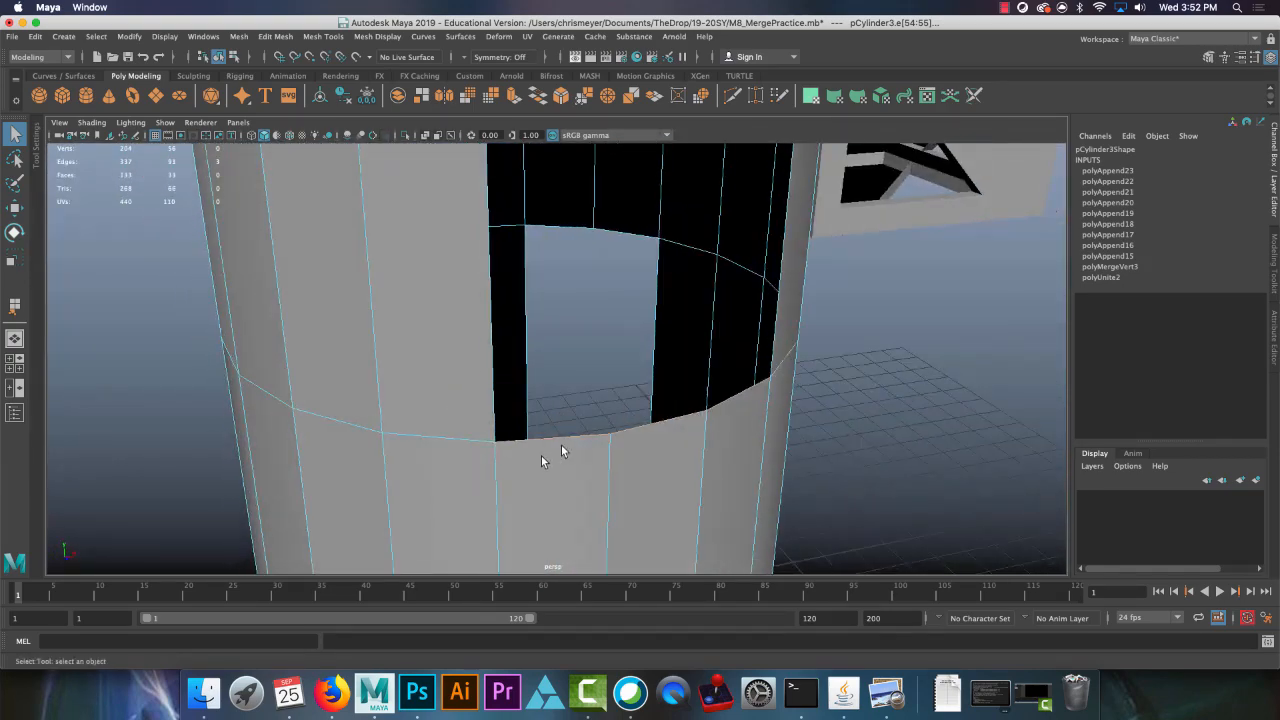
click(515, 95)
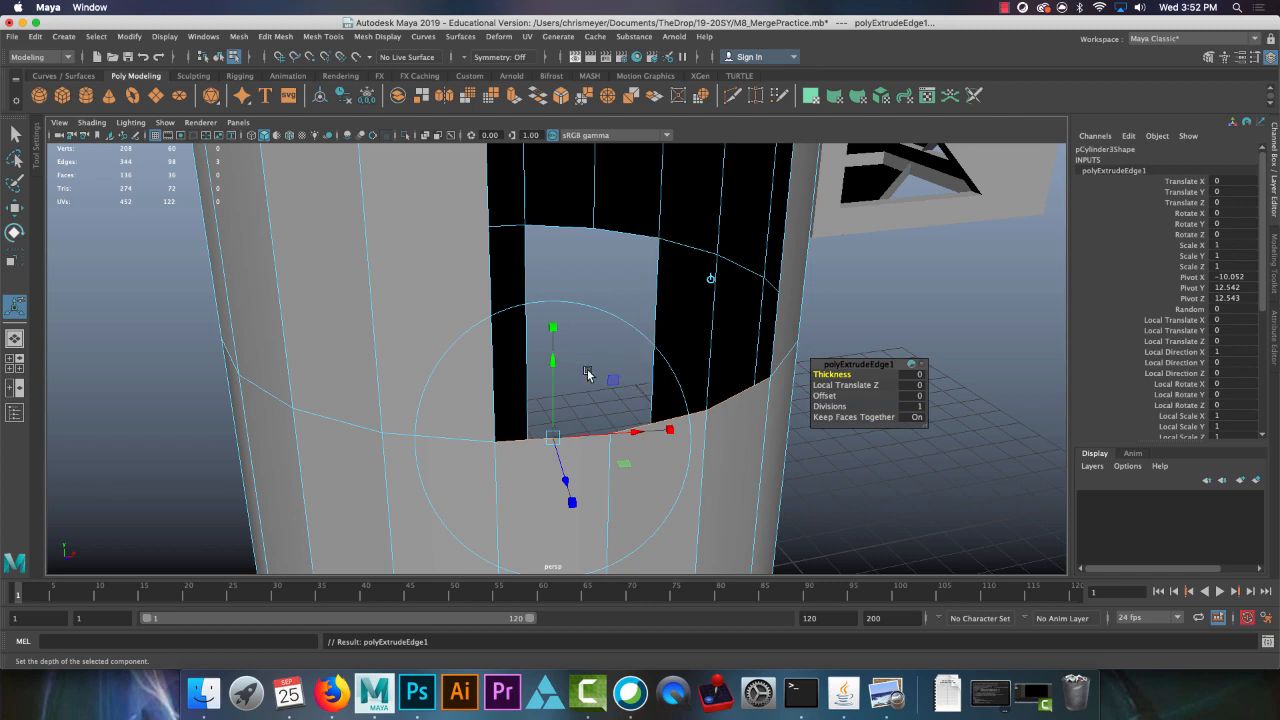
Step: Edit the Move tool pivot of the extruded edges with snapping to points enabled
key(w)
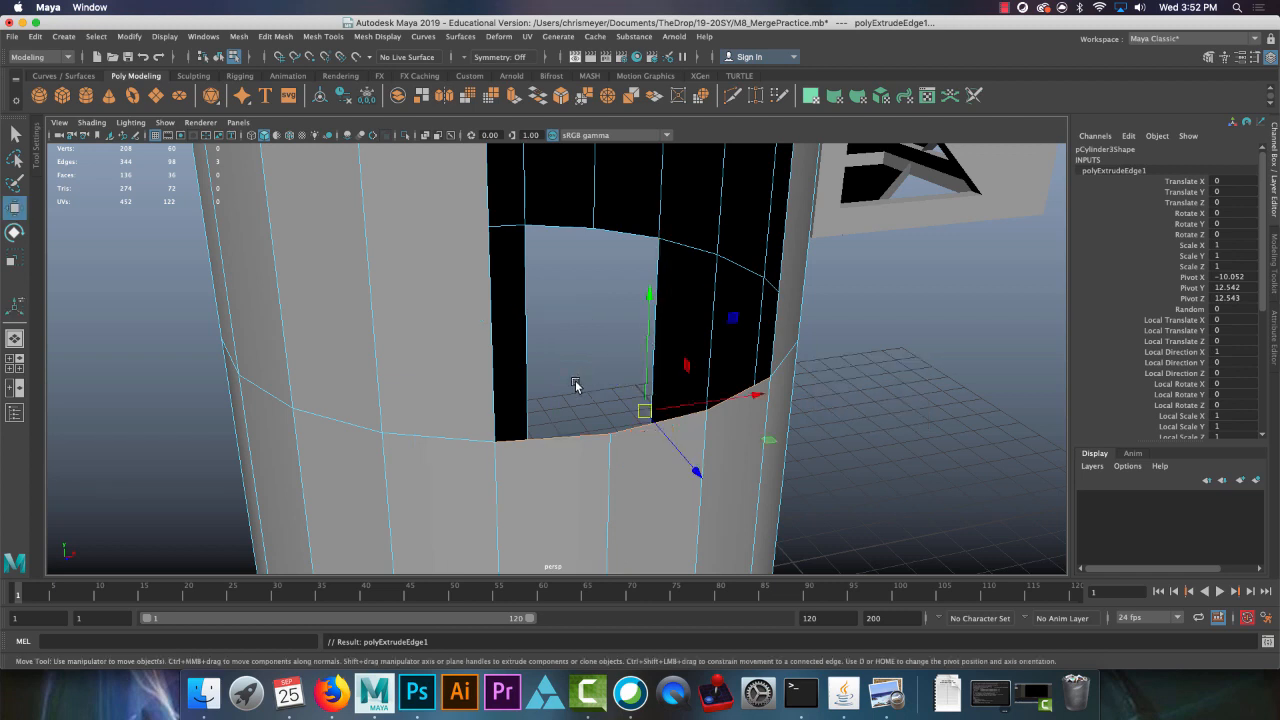
key(d)
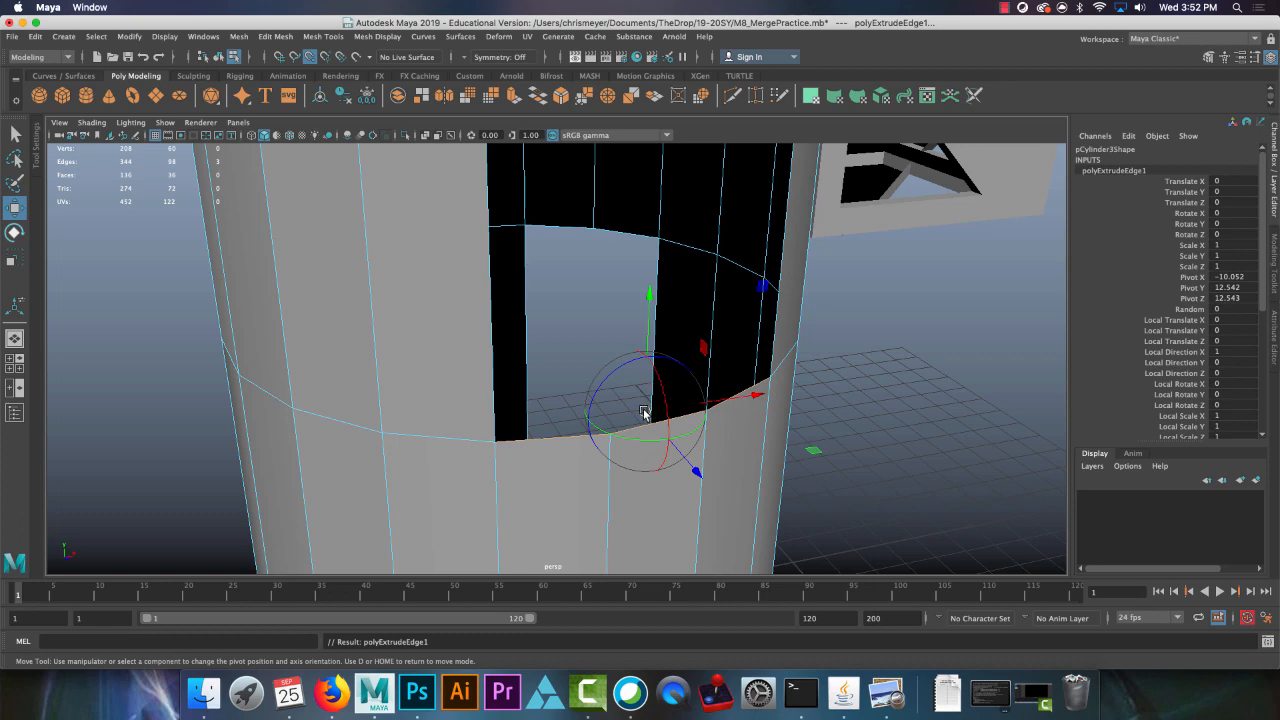
Step: Snap the extruded edges' pivot to the gap's corner vertex, then snap the edges up to the cylinder's upper rim to fill the gap
drag(644, 413, 484, 463)
alt+right_drag(668, 497, 468, 300)
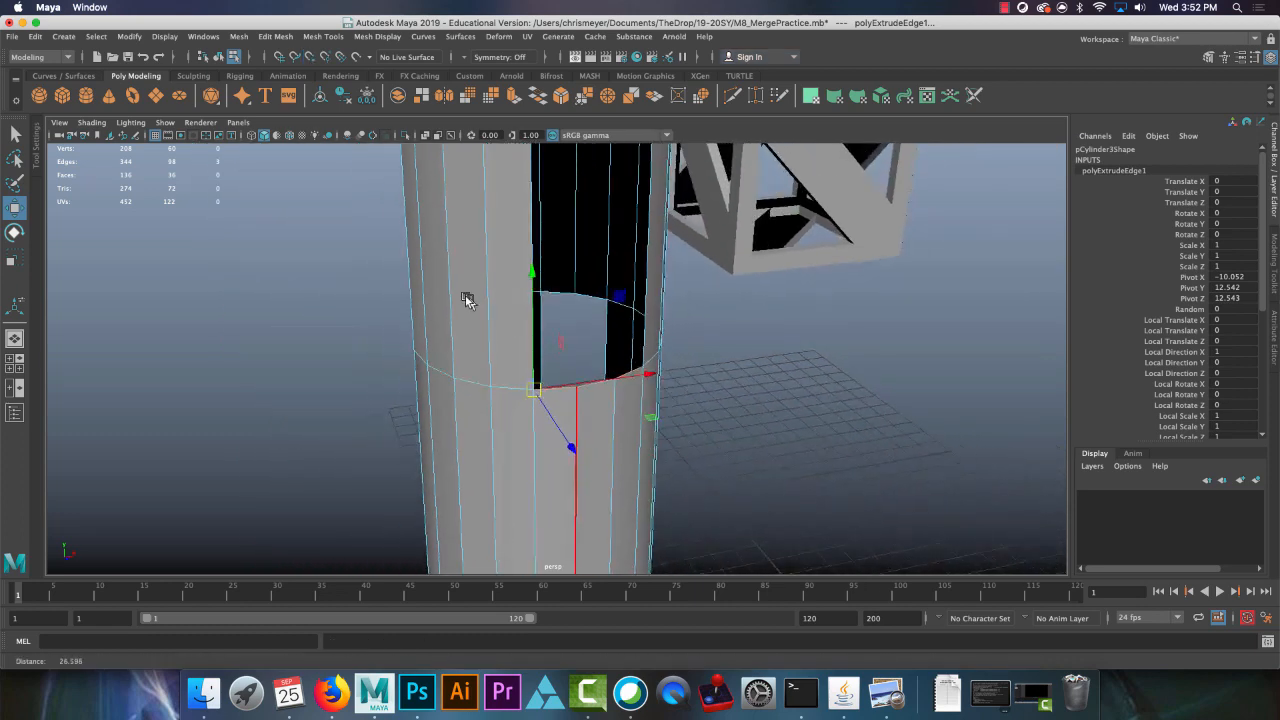
alt+drag(467, 300, 389, 400)
click(389, 406)
click(447, 468)
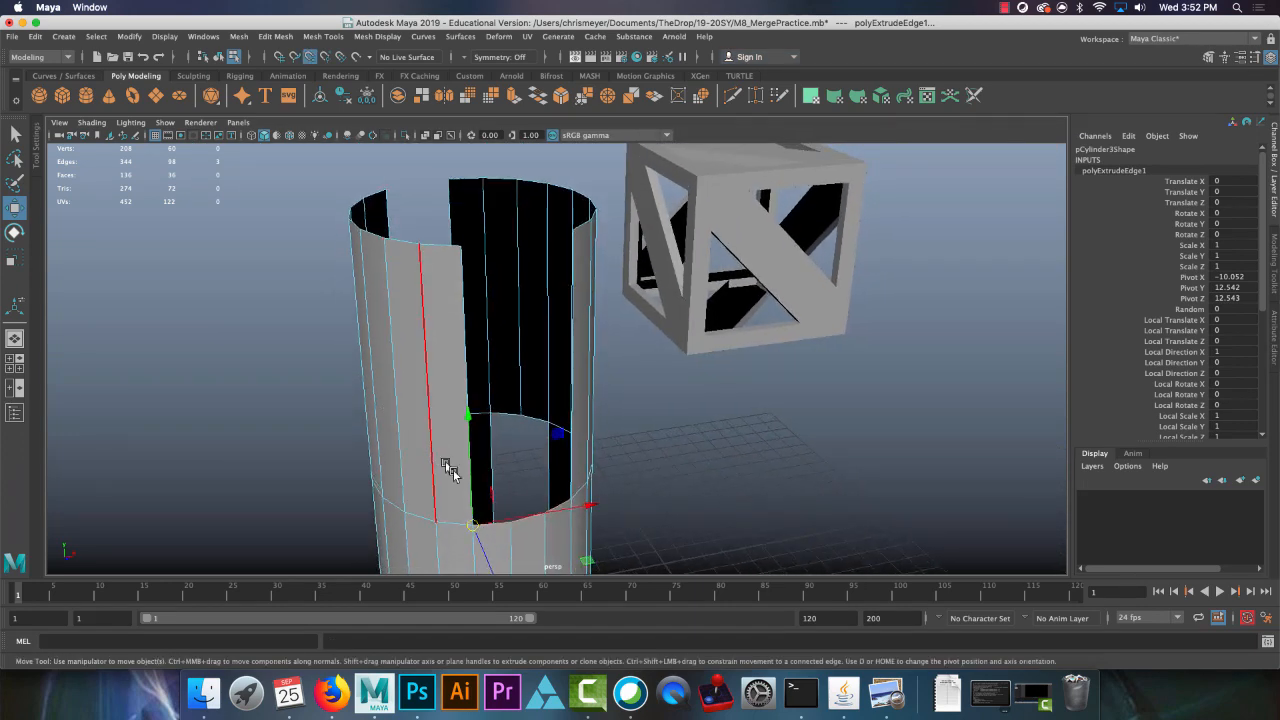
drag(473, 527, 454, 277)
Step: Extrude the two edges at the base of the remaining upper gap and raise them partway up the opening
alt+drag(737, 443, 624, 463)
alt+drag(737, 391, 430, 380)
alt+middle_drag(652, 467, 544, 357)
alt+drag(544, 357, 569, 409)
alt+drag(636, 241, 580, 228)
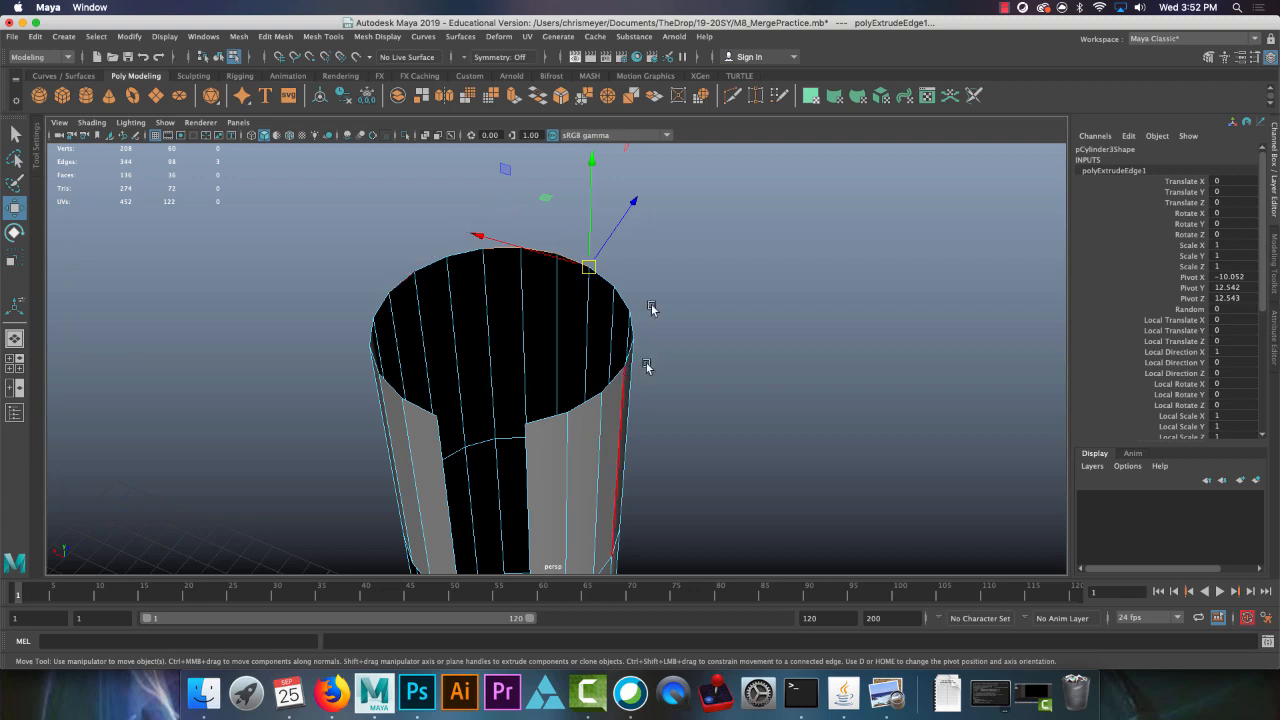
alt+drag(514, 391, 456, 532)
right_drag(456, 532, 457, 362)
right_drag(620, 356, 626, 324)
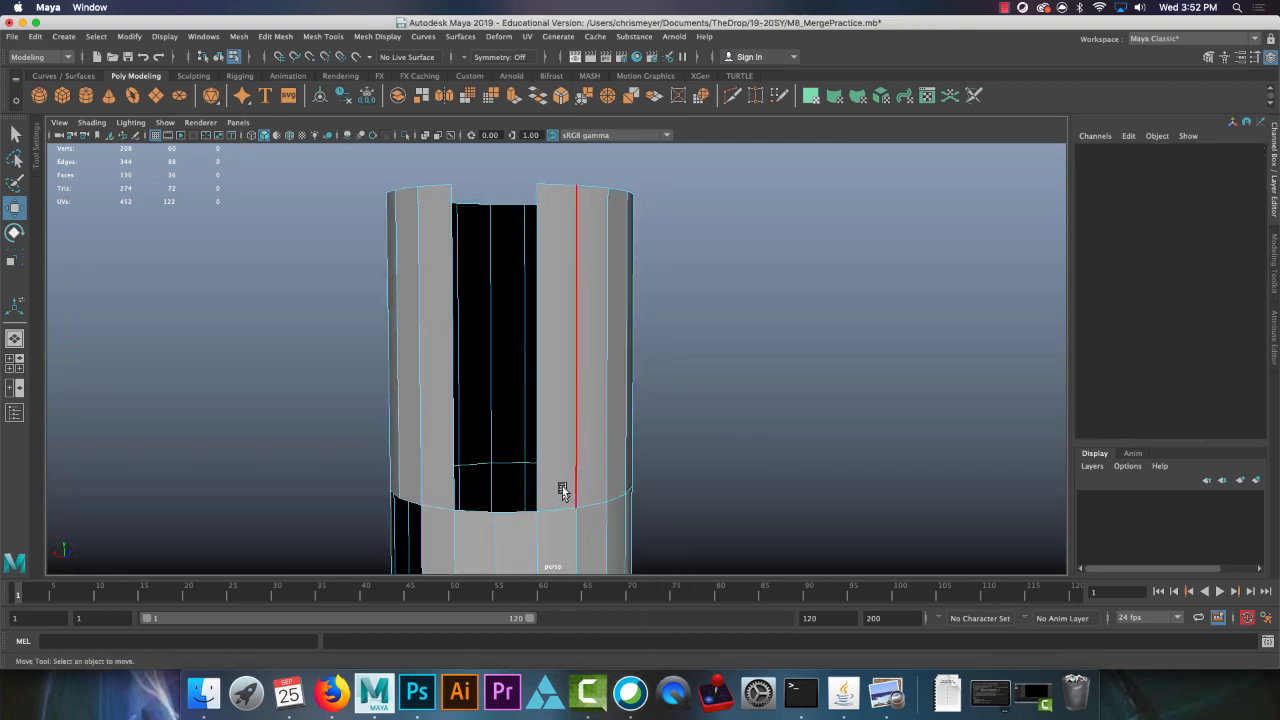
alt+middle_drag(562, 484, 637, 389)
click(562, 401)
click(593, 404)
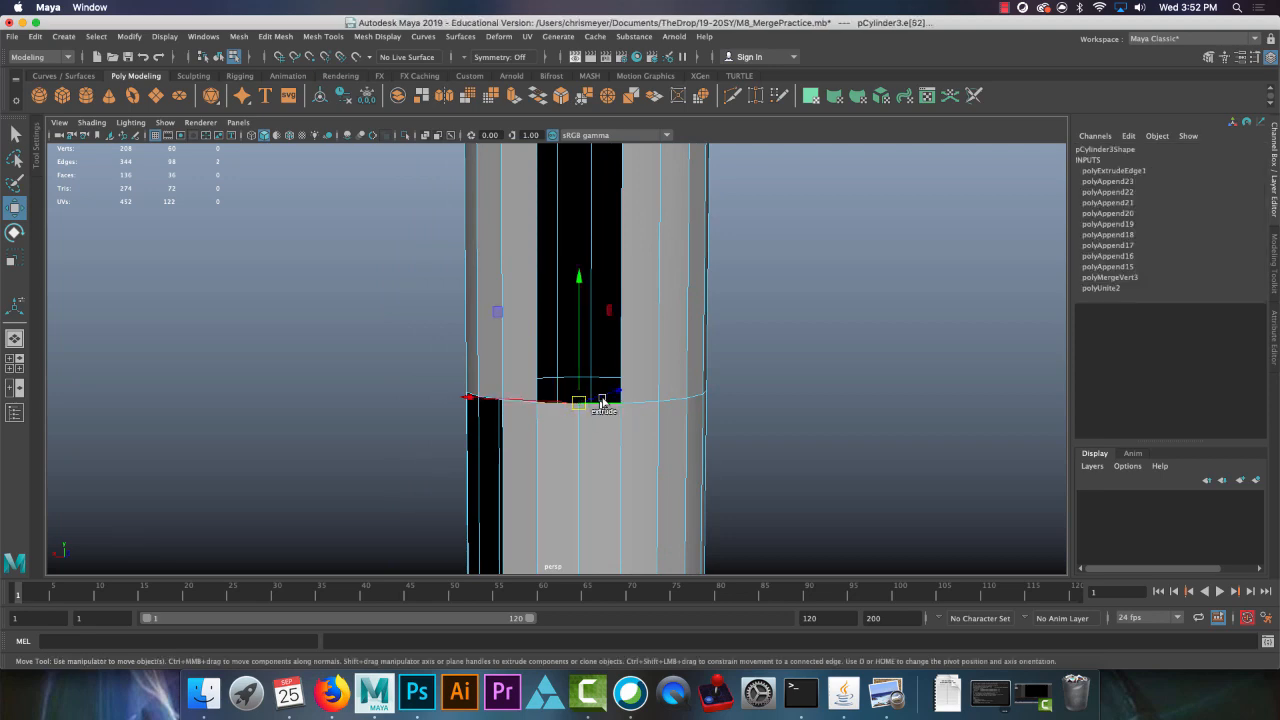
mouse_move(593, 404)
alt+mouse_down()
mouse_move(686, 386)
mouse_move(609, 451)
mouse_move(600, 412)
alt+mouse_up()
alt+right_drag(600, 412, 629, 357)
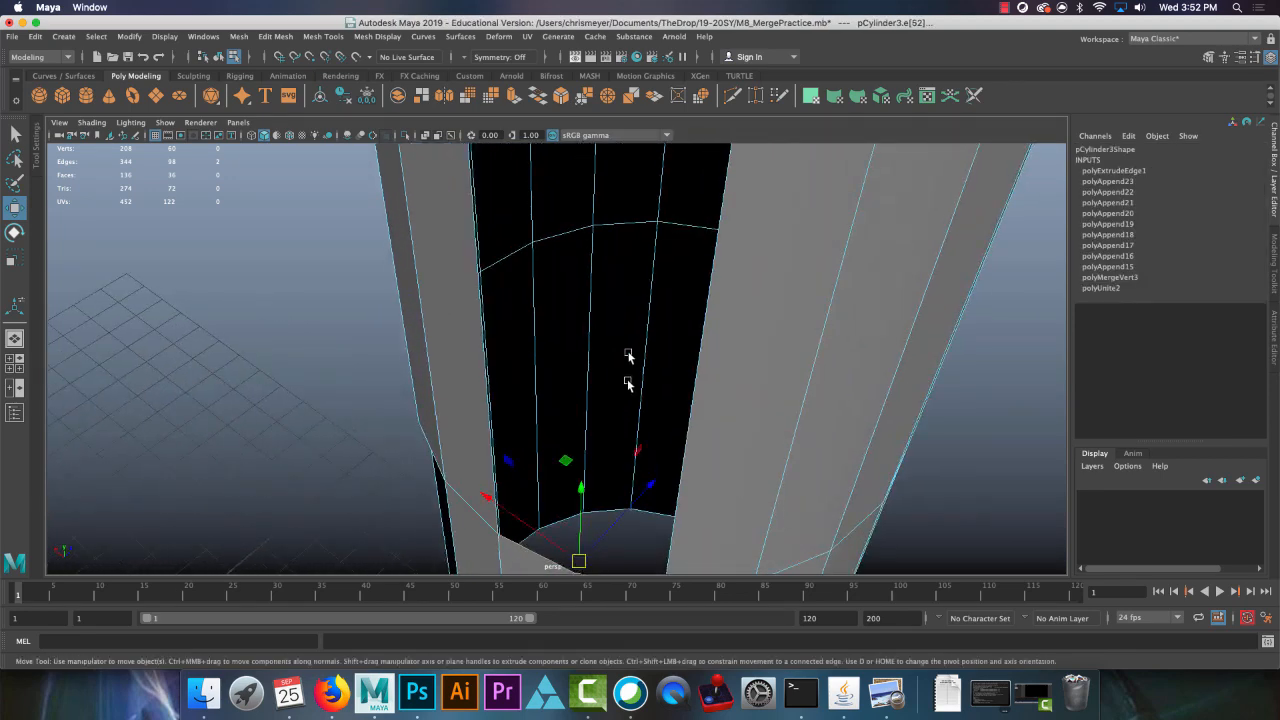
key(ctrl+e)
alt+drag(556, 397, 574, 463)
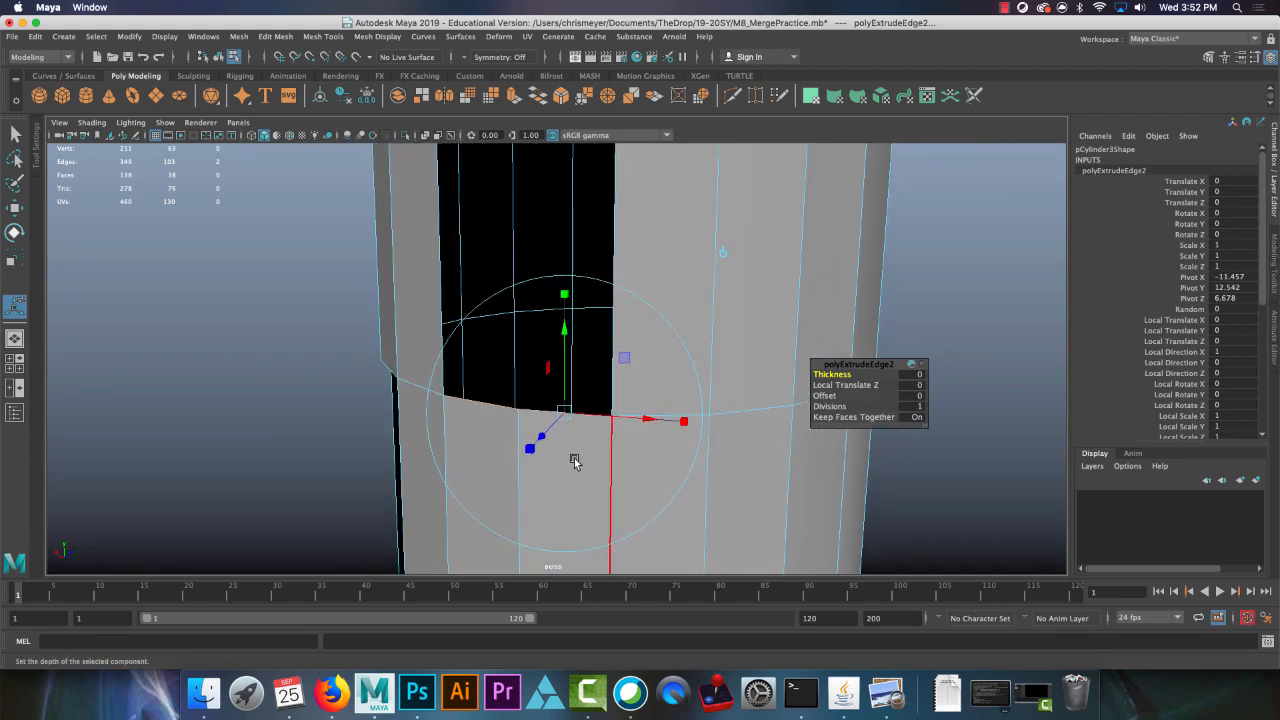
key(w)
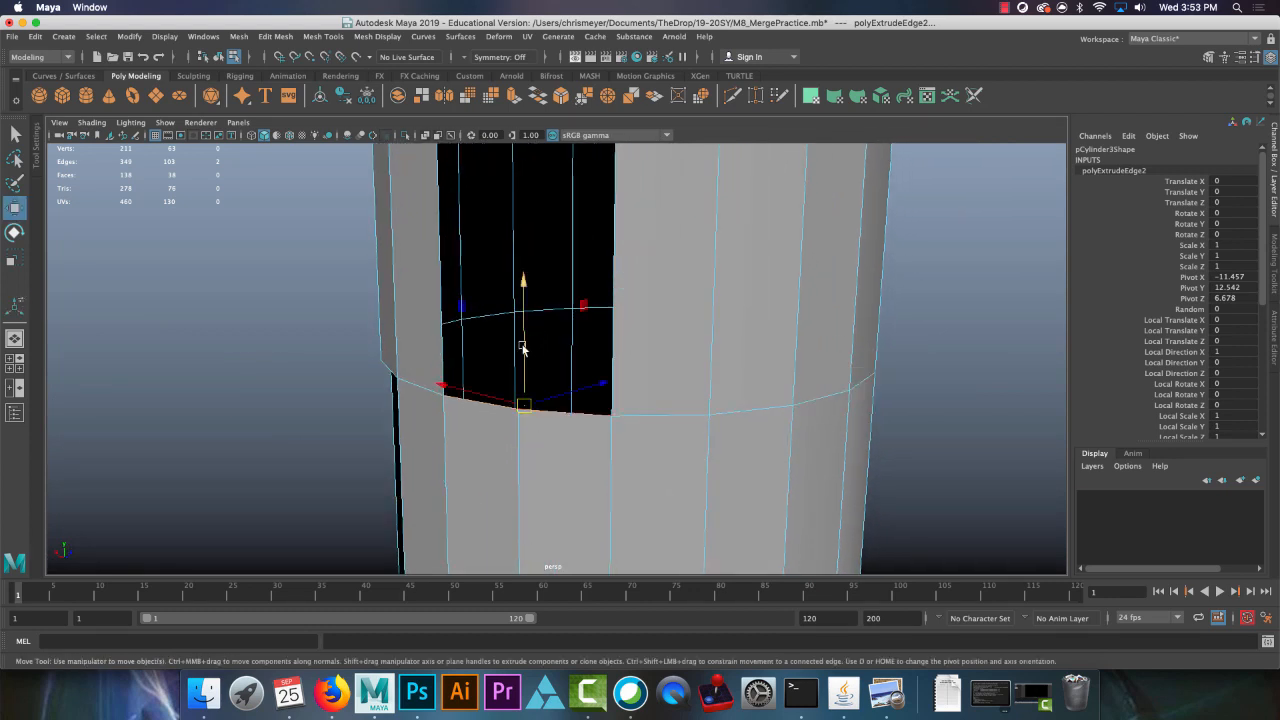
drag(522, 348, 529, 243)
Step: Snap the raised edges' pivot to their corner vertex and vertex-snap the edges to the upper rim, closing the remaining upper gap
alt+drag(512, 366, 536, 355)
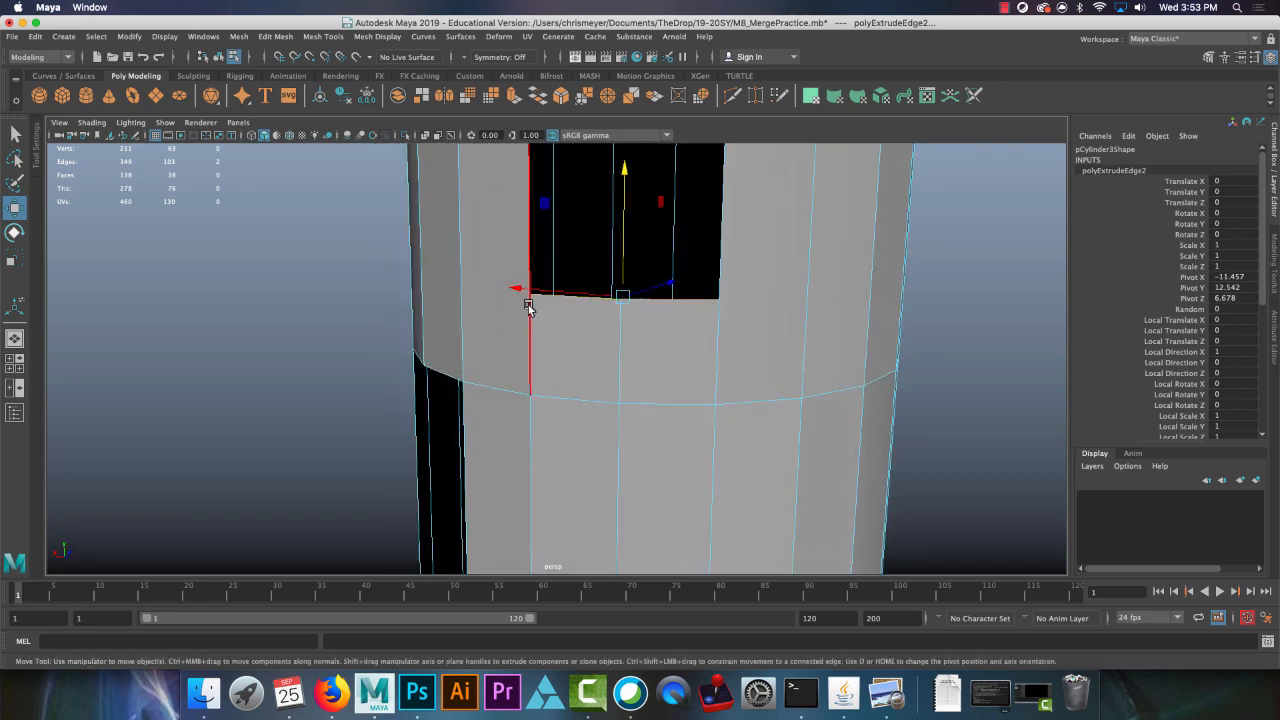
key(d)
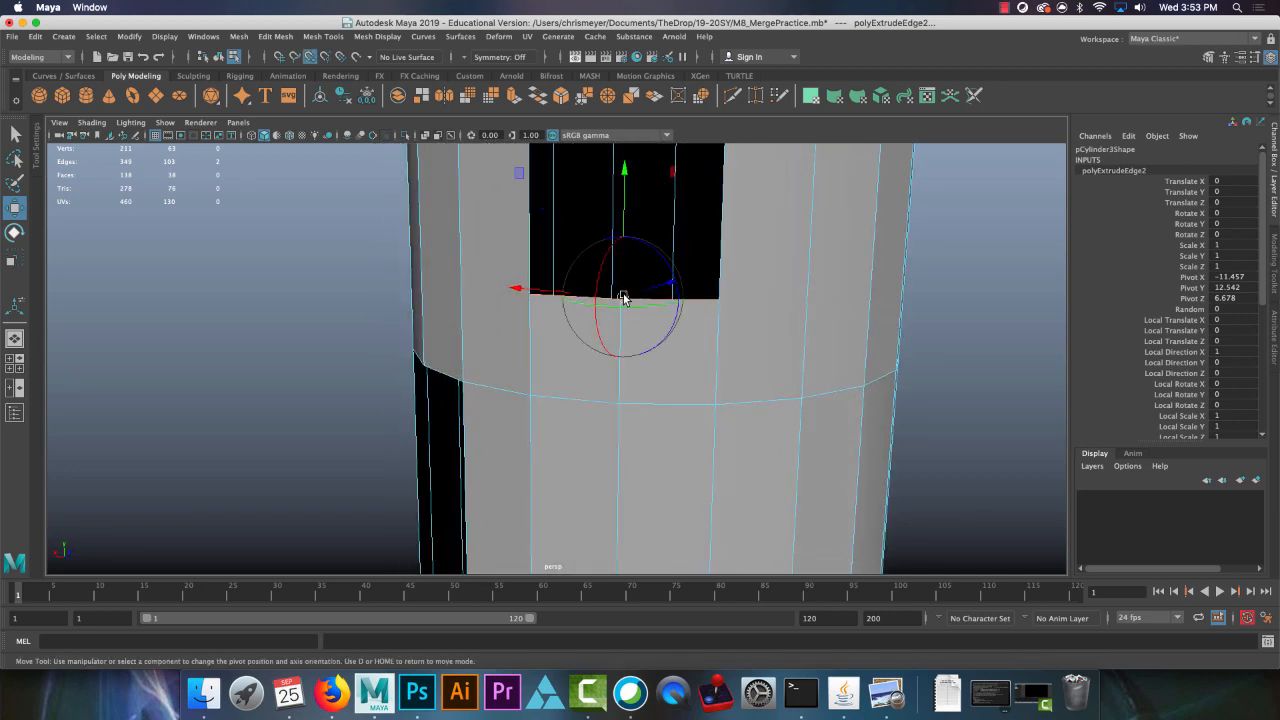
drag(624, 296, 530, 294)
key(d)
scroll(613, 296, down, 10)
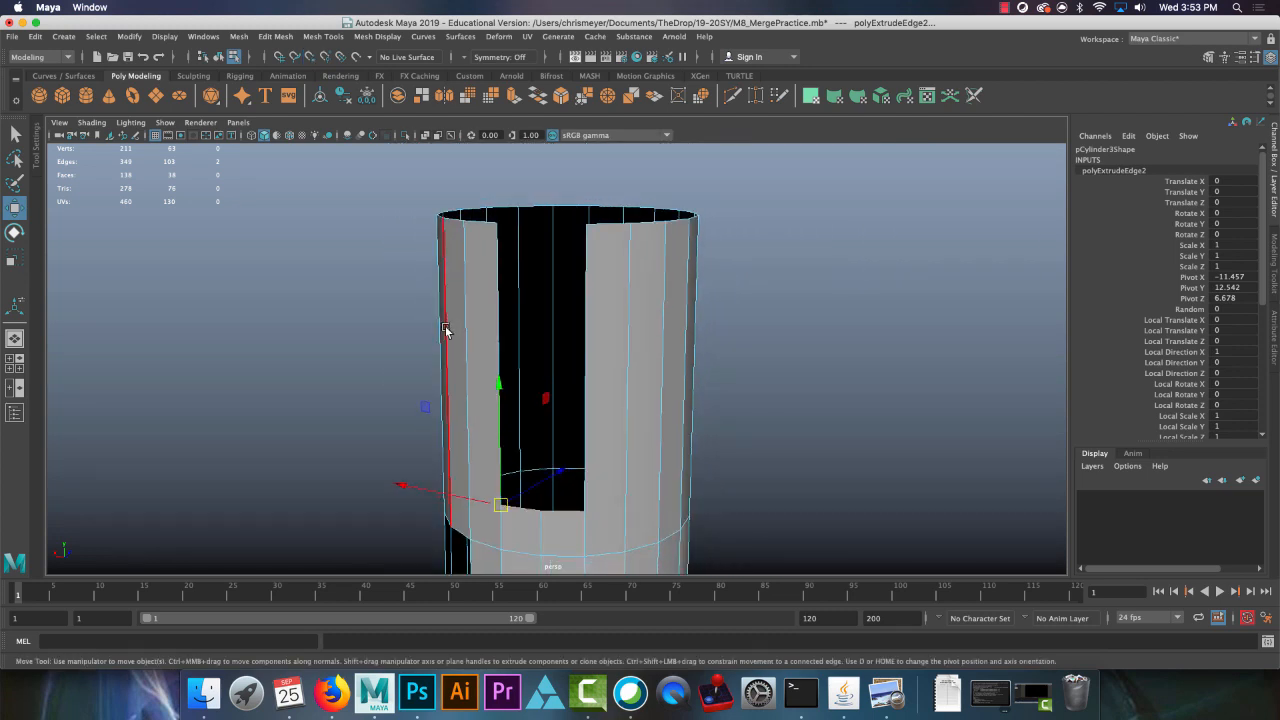
drag(501, 505, 489, 260)
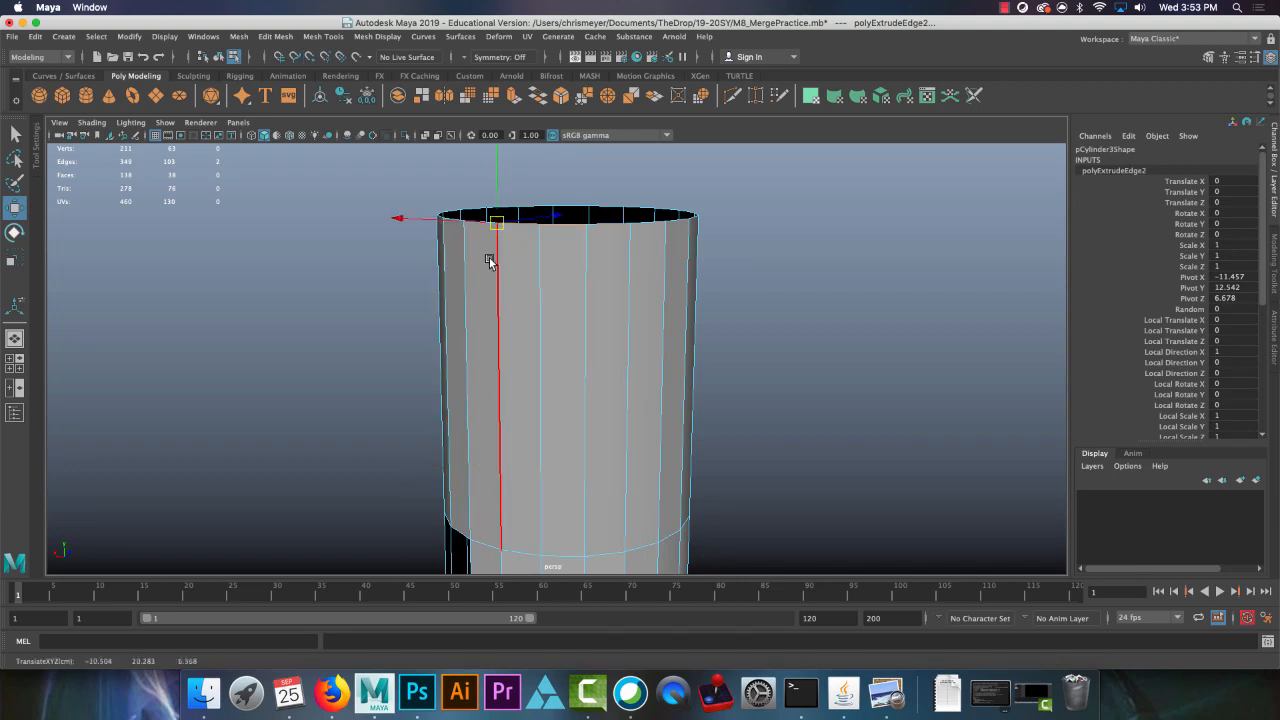
Step: Extrude the two edges along the top of the lower gap and pull them partway down the opening
alt+drag(414, 420, 542, 315)
alt+right_drag(542, 315, 733, 376)
alt+middle_drag(733, 376, 679, 364)
alt+right_drag(679, 364, 690, 355)
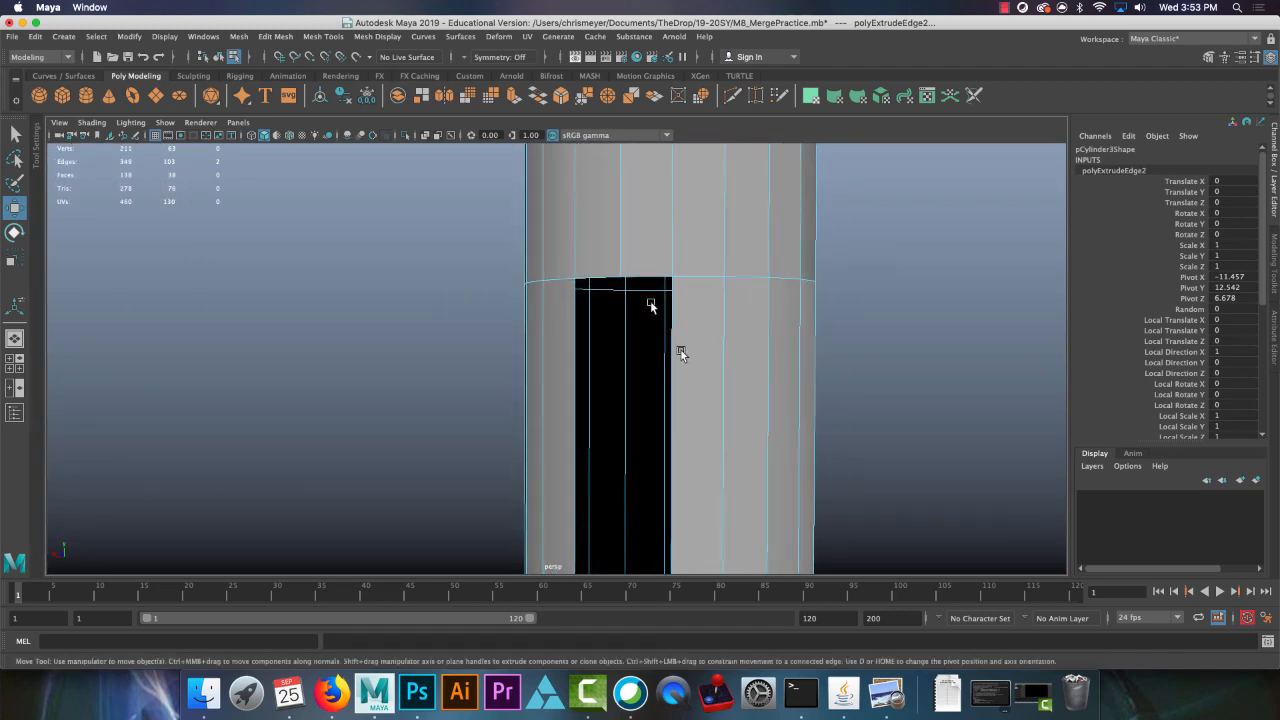
right_drag(597, 238, 597, 202)
click(596, 272)
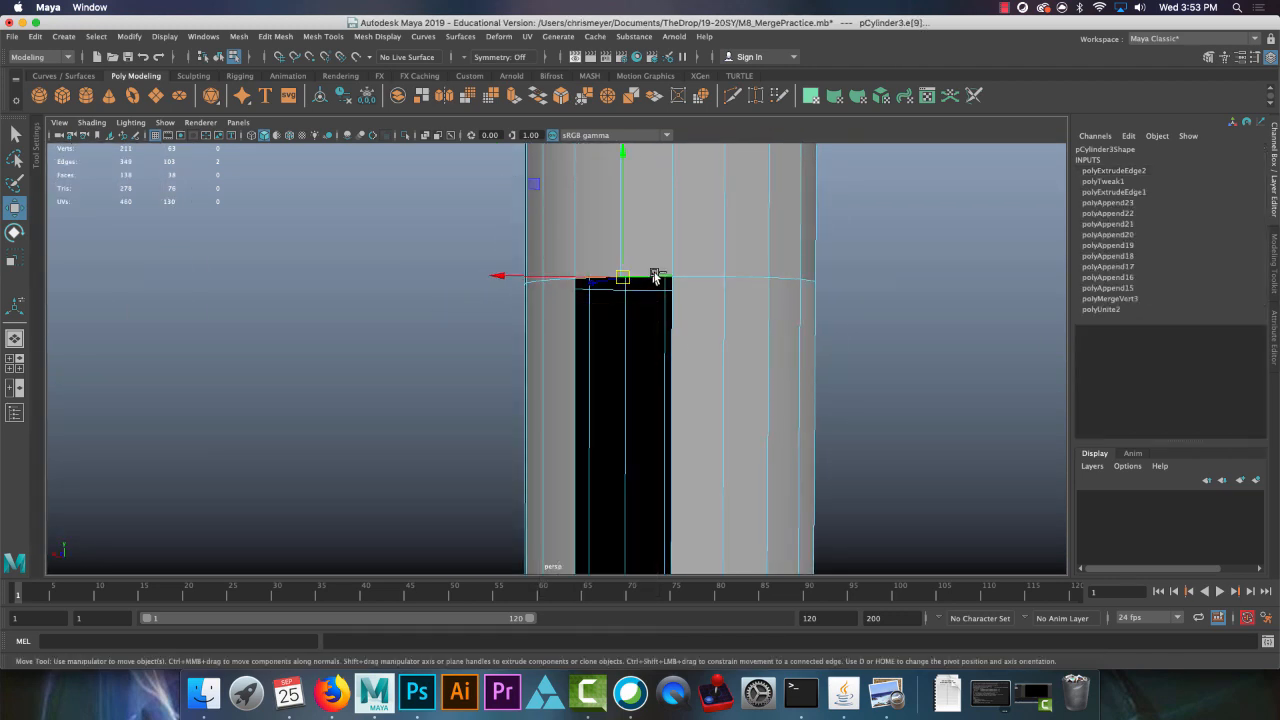
click(515, 97)
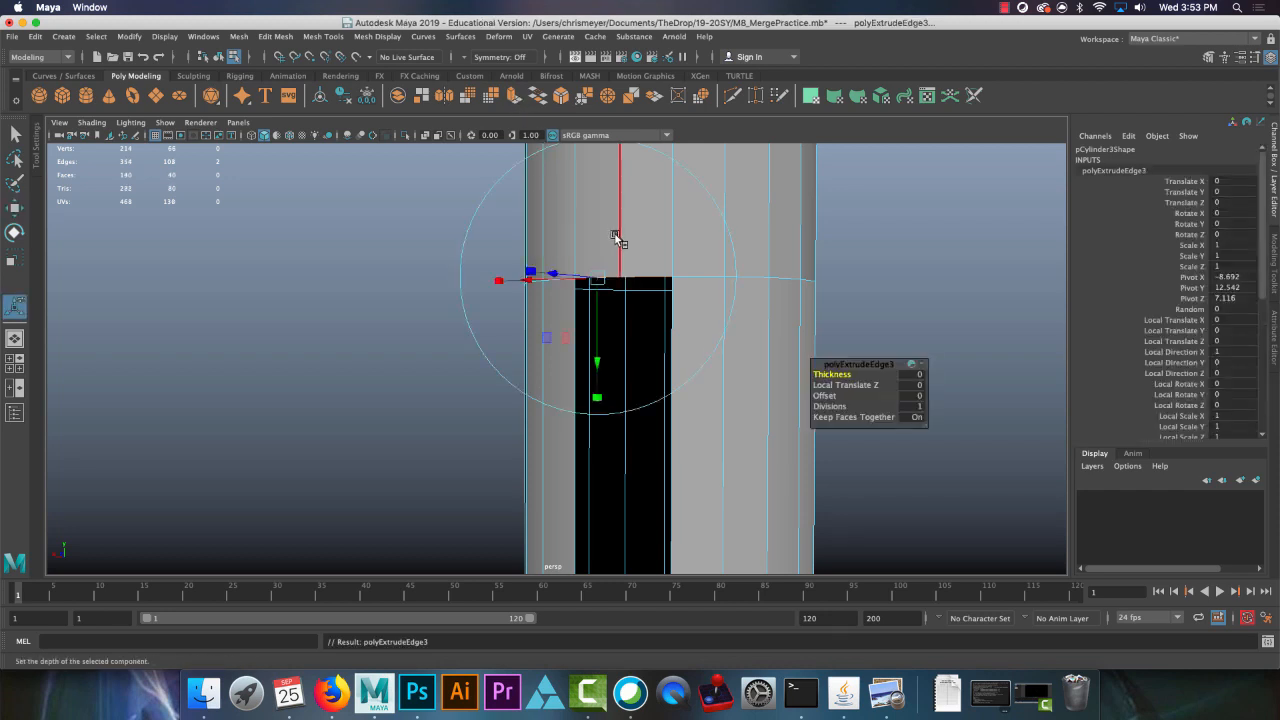
key(w)
drag(626, 160, 621, 244)
Step: Snap the lowered edges' pivot to their corner vertex and vertex-snap the edges to the lower rim, closing the lower gap
scroll(690, 370, up, 2)
key(d)
key(v)
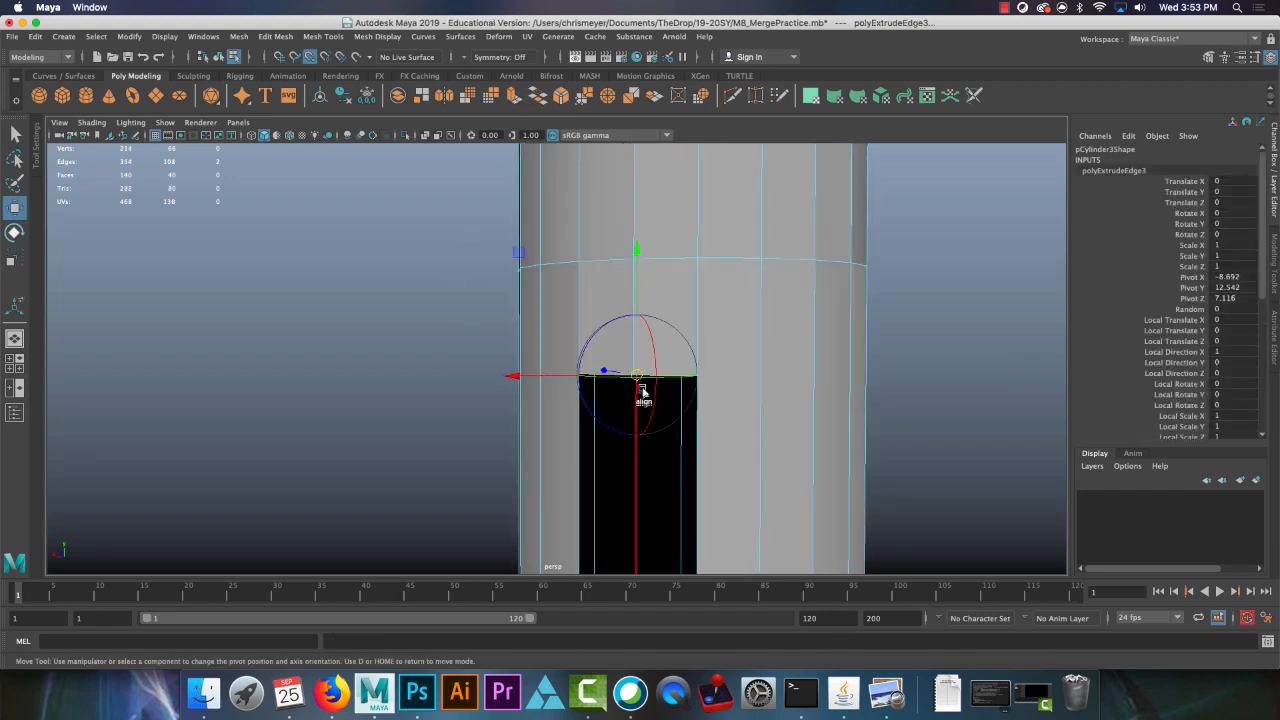
drag(643, 377, 711, 377)
alt+right_drag(782, 487, 640, 303)
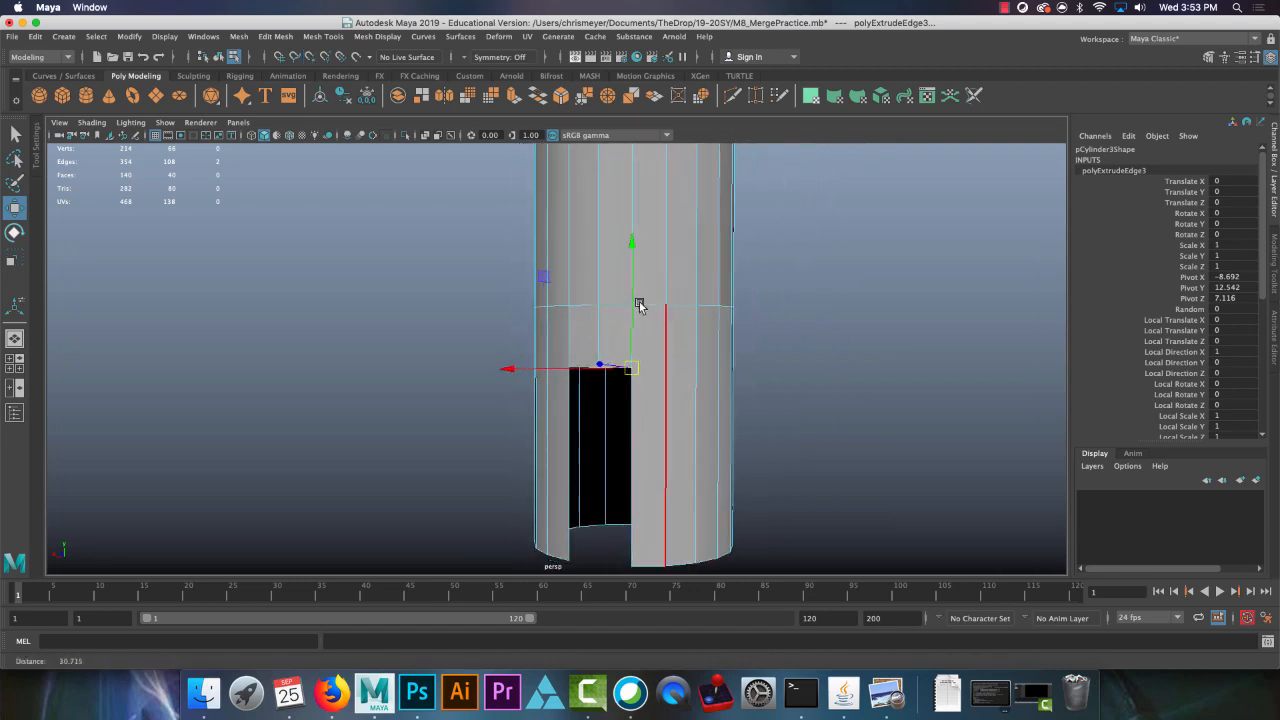
alt+drag(640, 303, 657, 391)
alt+middle_drag(722, 426, 711, 384)
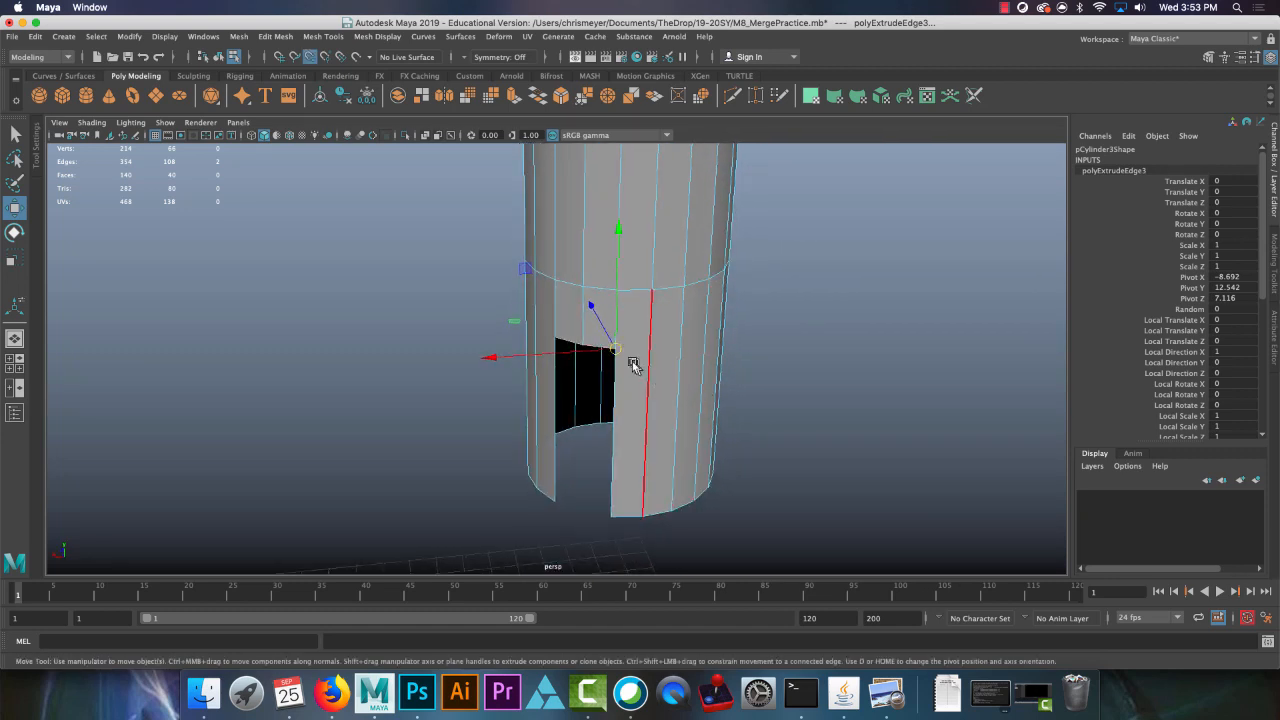
drag(631, 363, 609, 509)
Step: Select all vertices of the cylinder and merge the overlapping ones with Merge
alt+drag(741, 505, 343, 409)
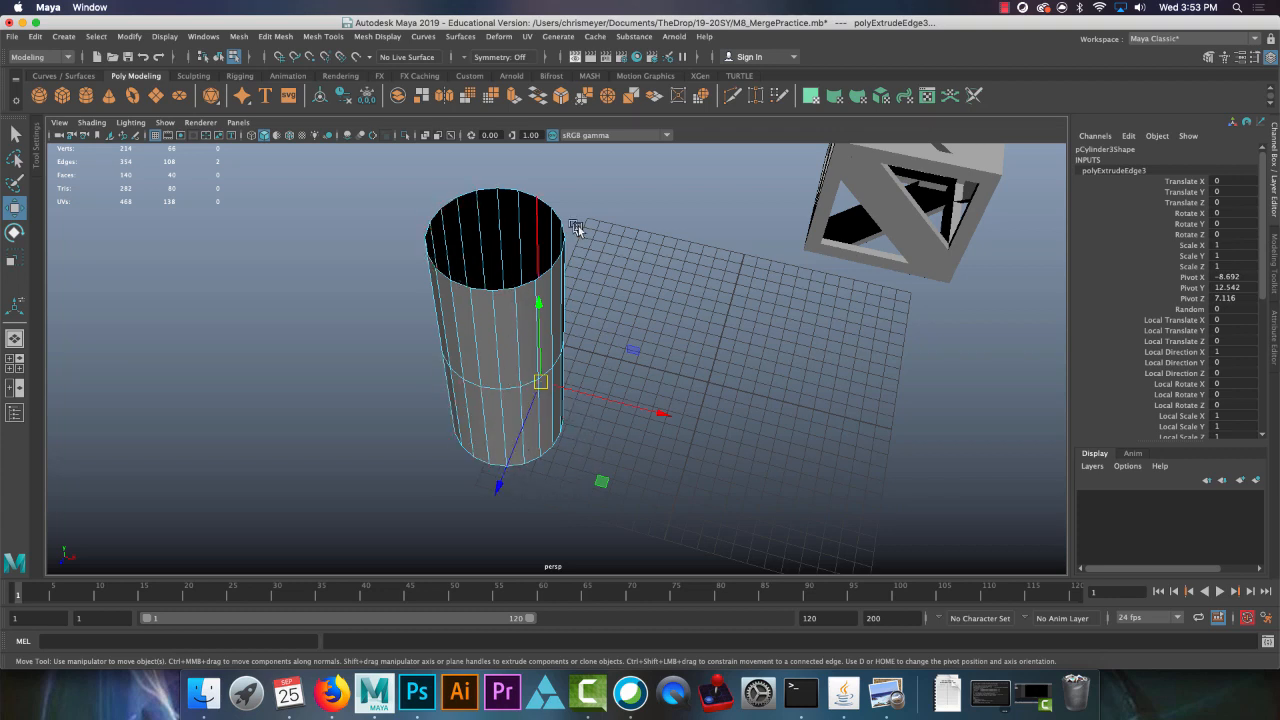
right_drag(520, 300, 409, 298)
drag(345, 157, 723, 509)
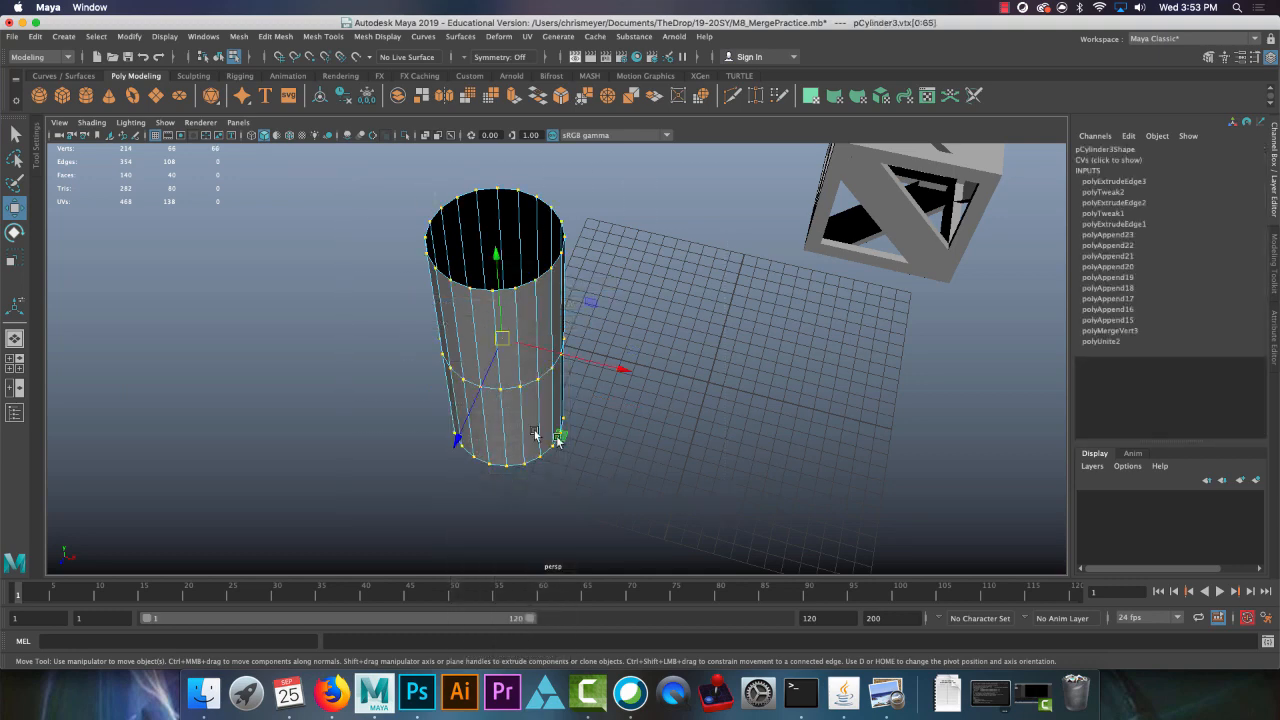
alt+drag(383, 397, 461, 266)
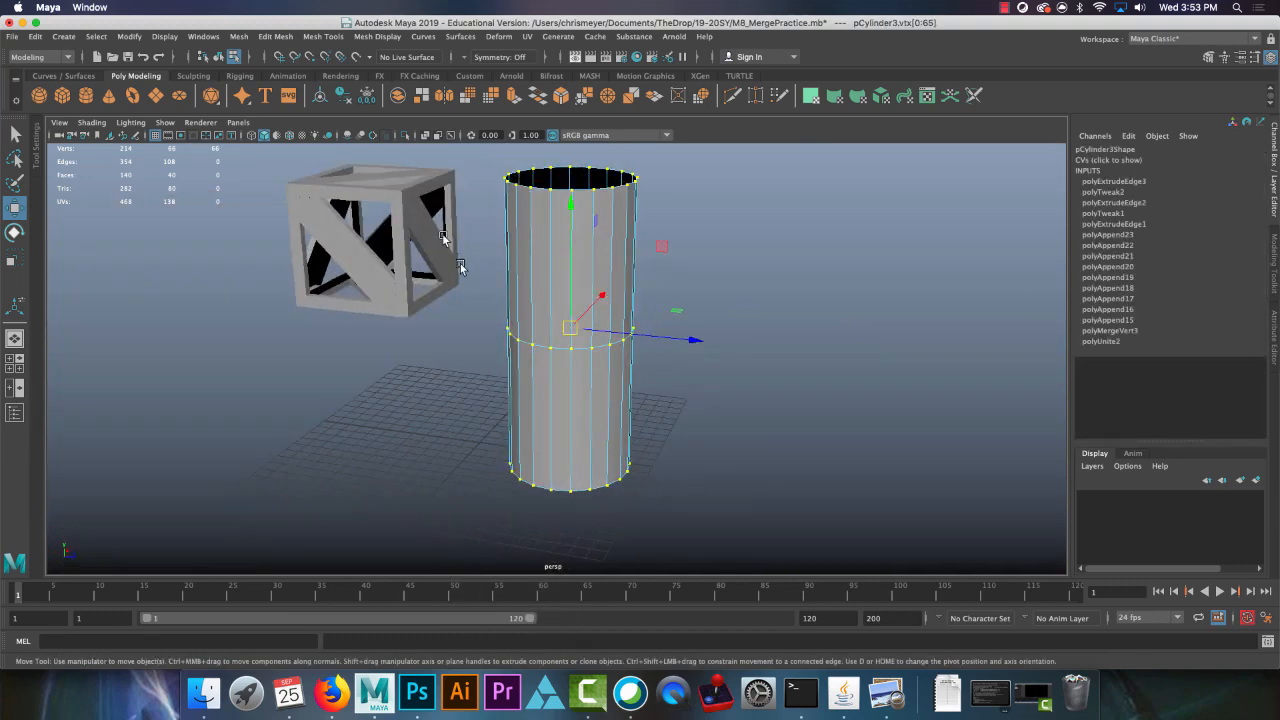
click(281, 38)
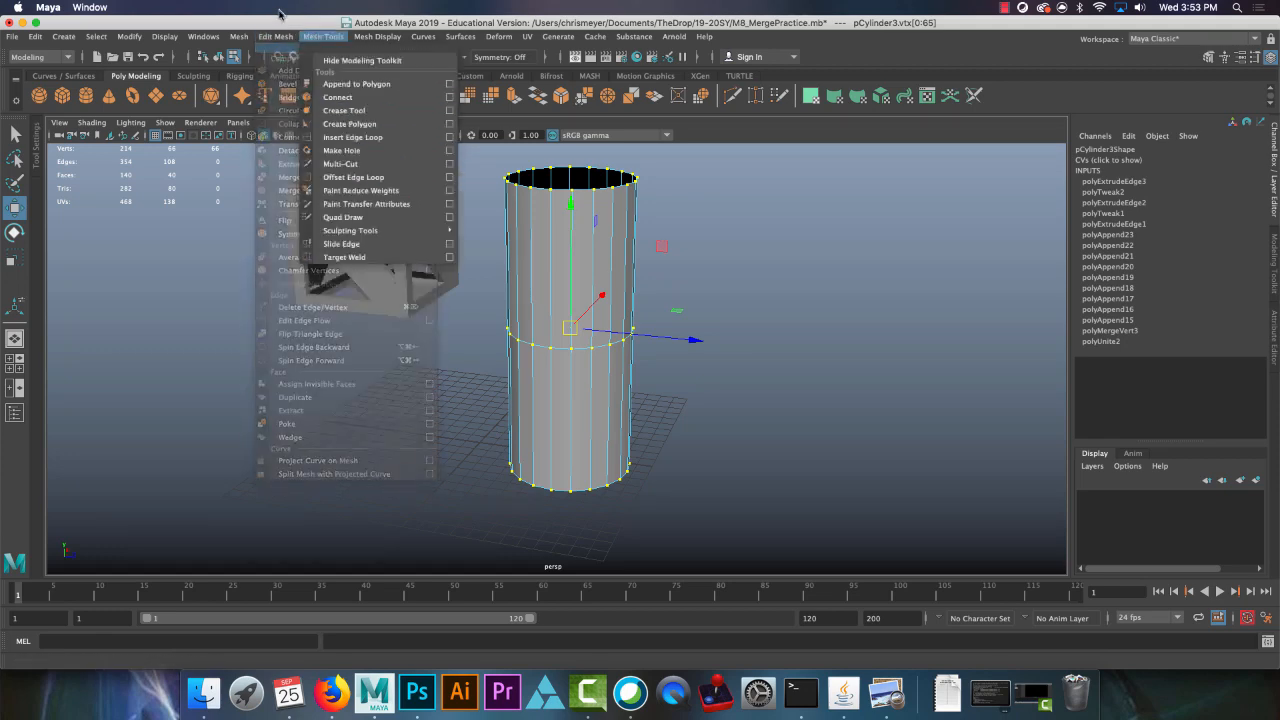
click(283, 40)
alt+middle_drag(446, 300, 204, 277)
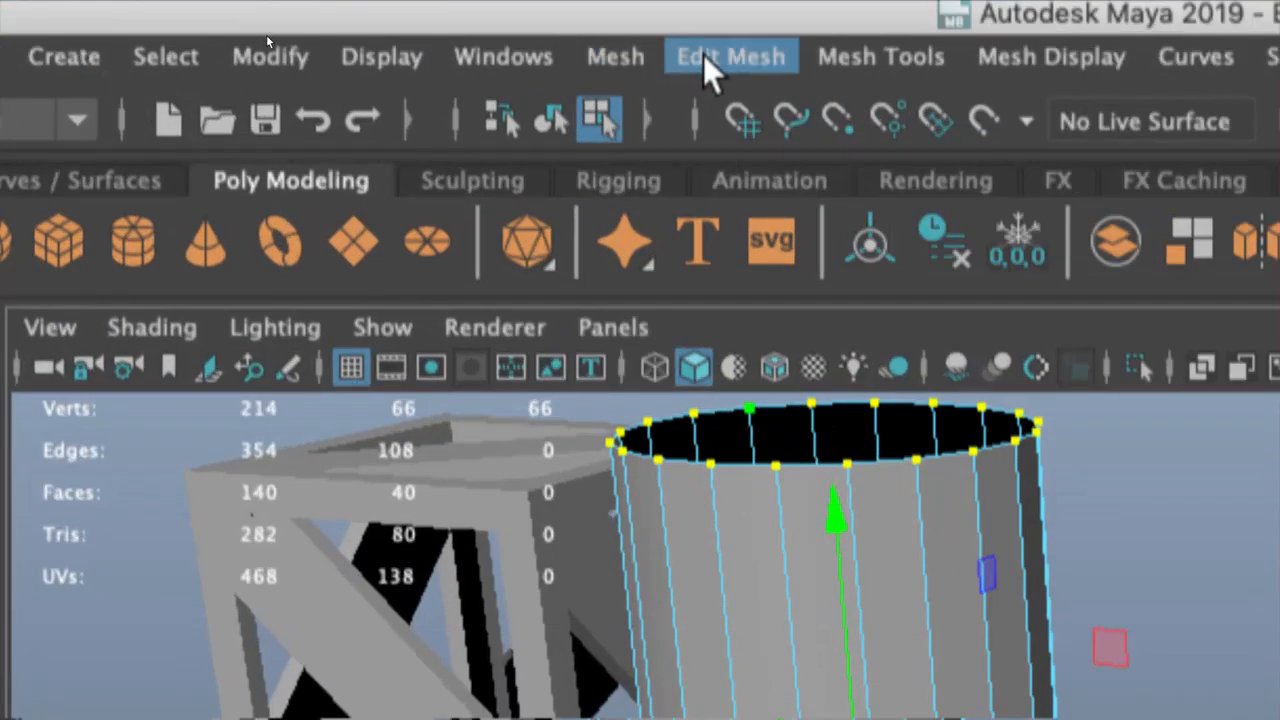
click(712, 57)
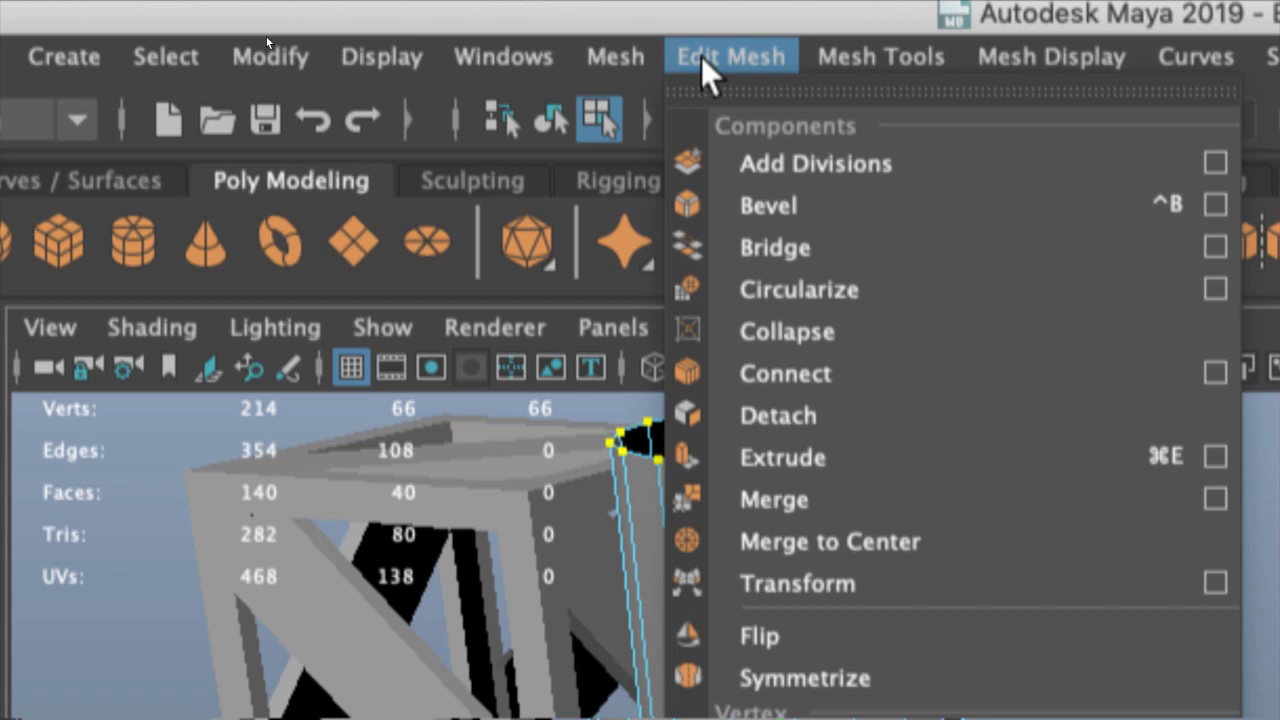
click(830, 496)
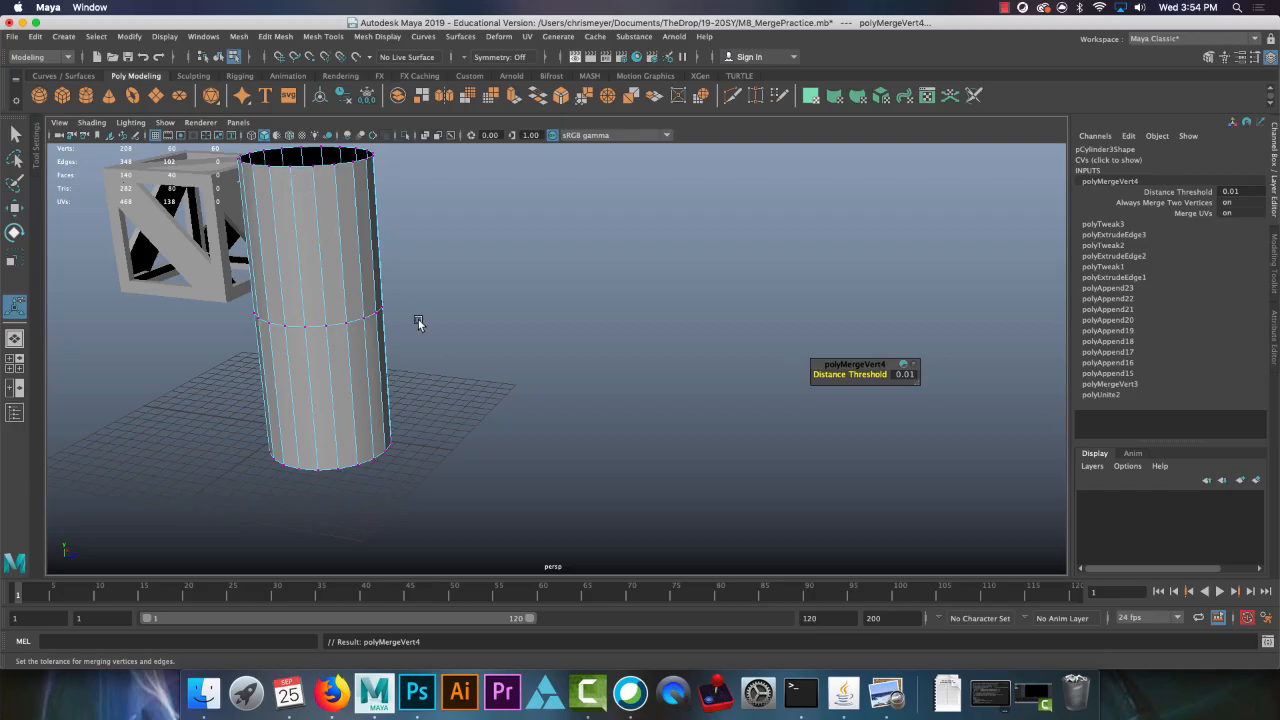
Step: Cap the cylinder's open top by extruding its border edge loop and merging the new edges to center
alt+drag(418, 323, 466, 309)
right_click(372, 266)
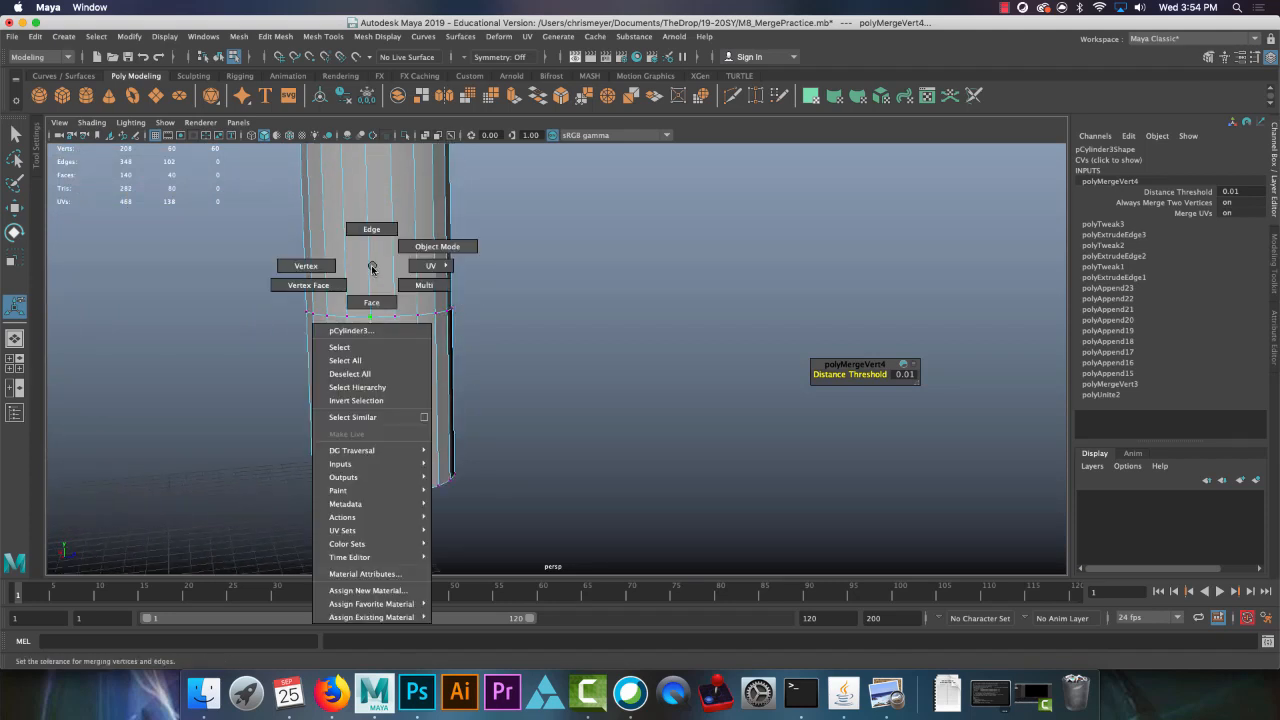
right_drag(372, 268, 388, 181)
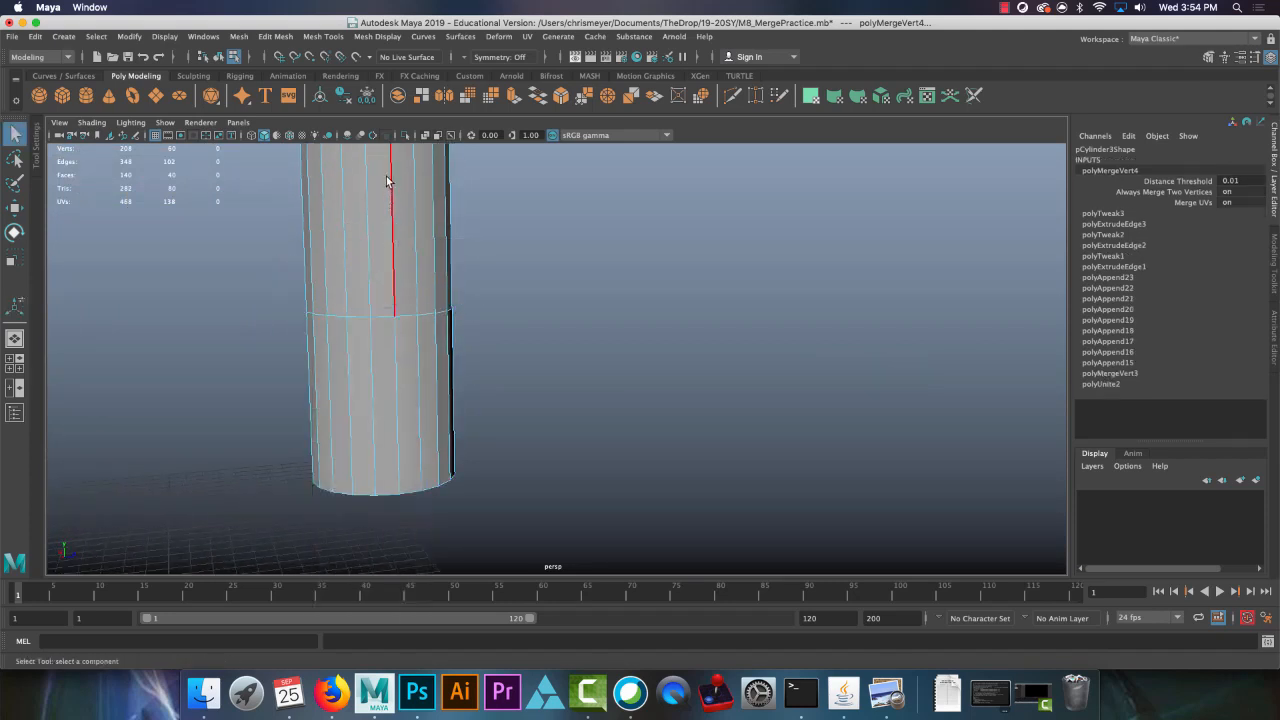
alt+drag(388, 181, 396, 427)
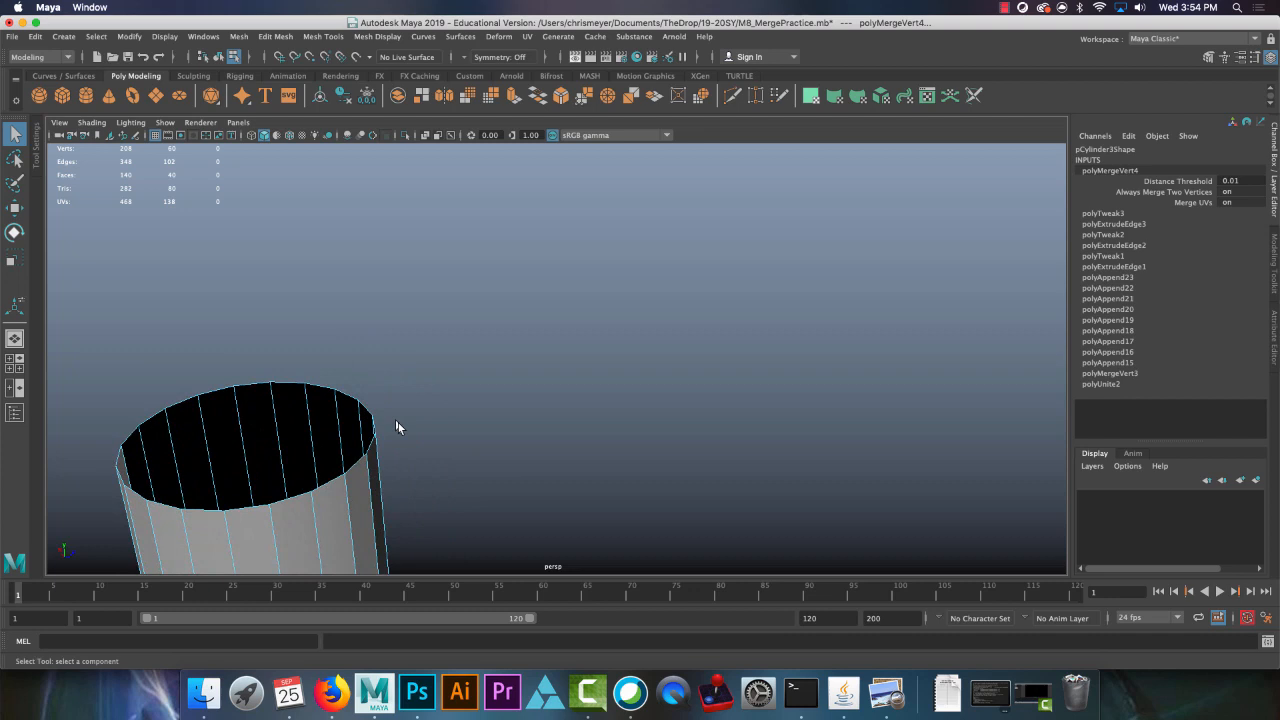
double_click(316, 391)
alt+drag(316, 391, 298, 341)
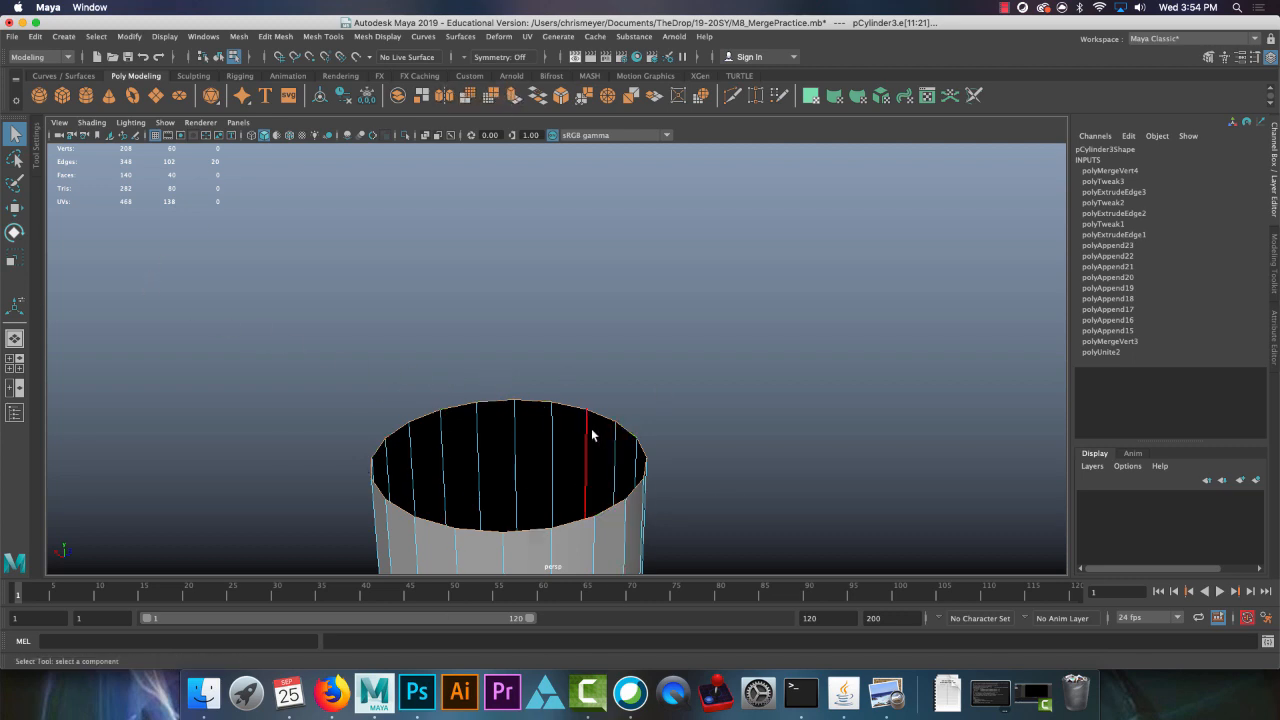
click(514, 96)
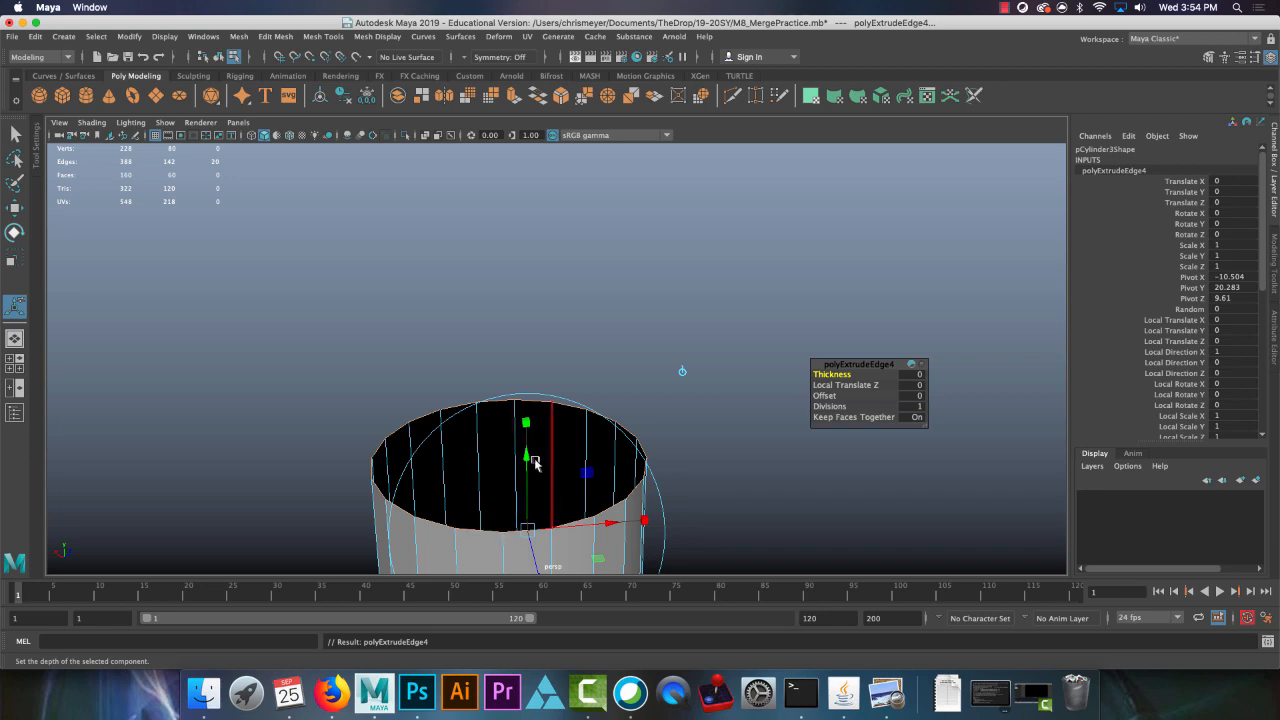
click(277, 38)
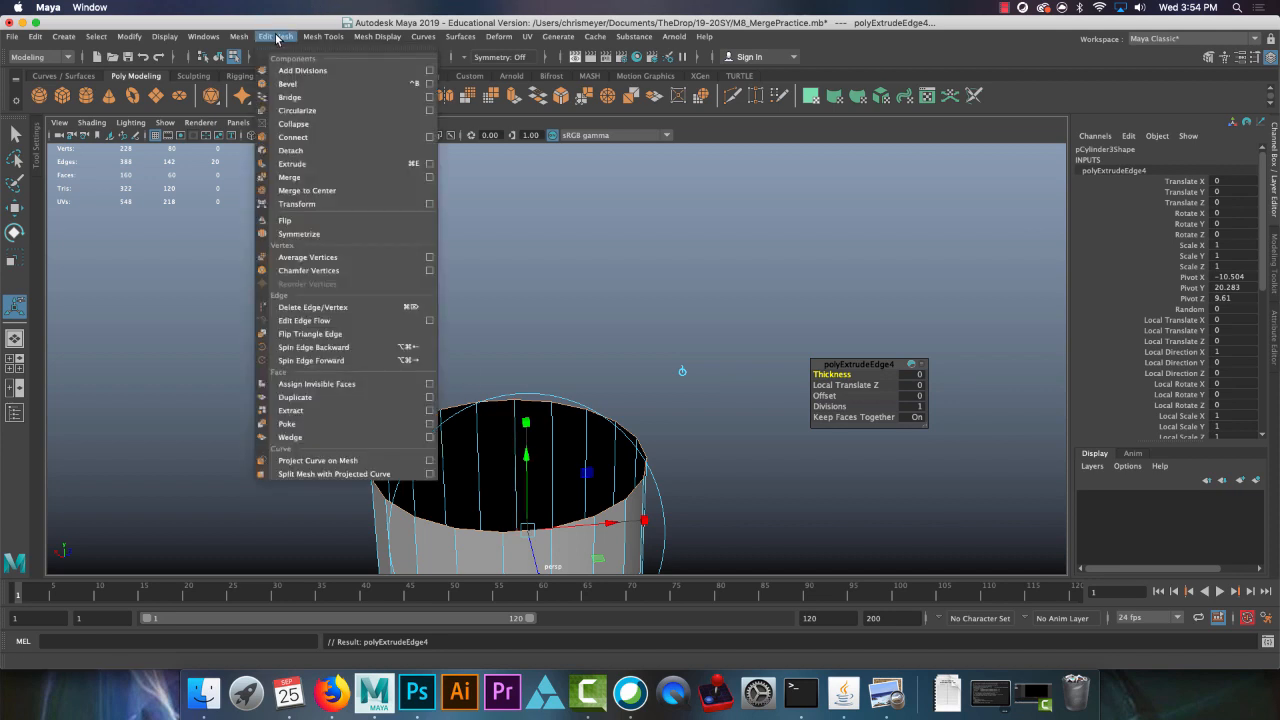
click(309, 190)
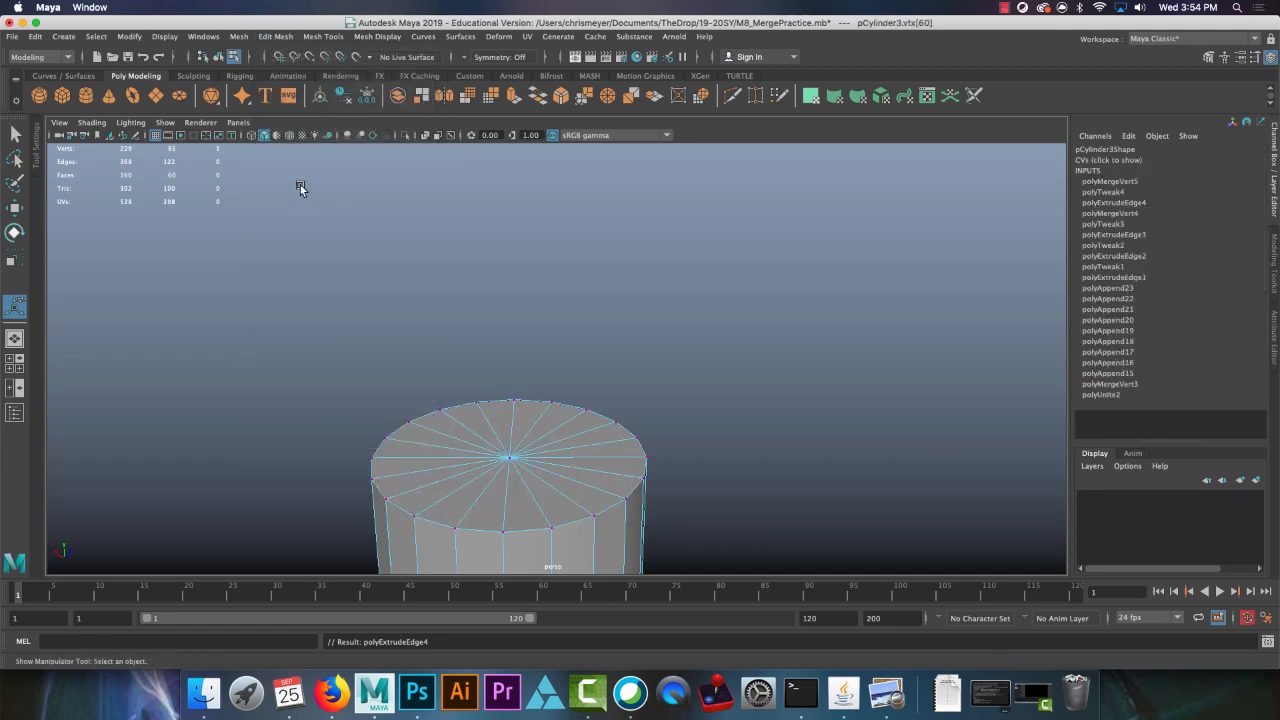
Step: Cap the cylinder's open bottom by extruding its border edge loop and merging the new edges to center
alt+drag(609, 474, 549, 287)
right_drag(548, 277, 550, 240)
double_click(558, 284)
mouse_move(652, 231)
alt+mouse_down()
mouse_move(656, 248)
mouse_move(659, 234)
alt+mouse_up()
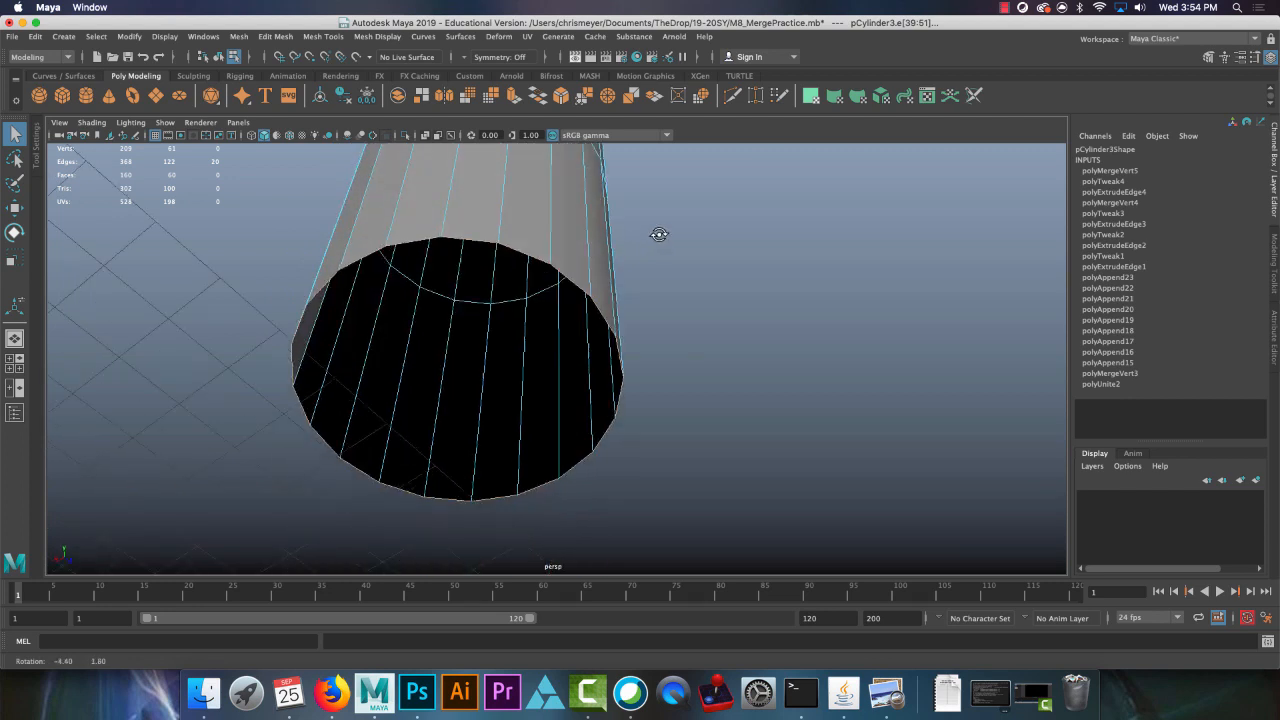
click(515, 96)
click(275, 36)
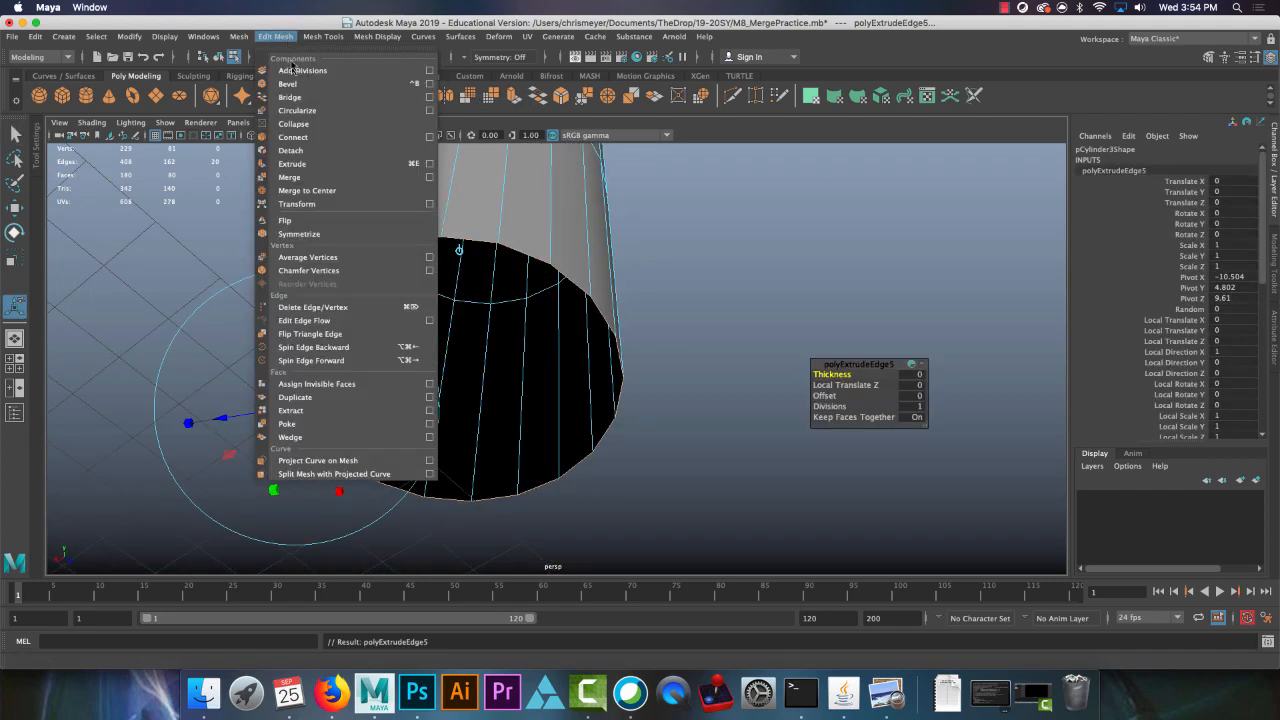
click(307, 190)
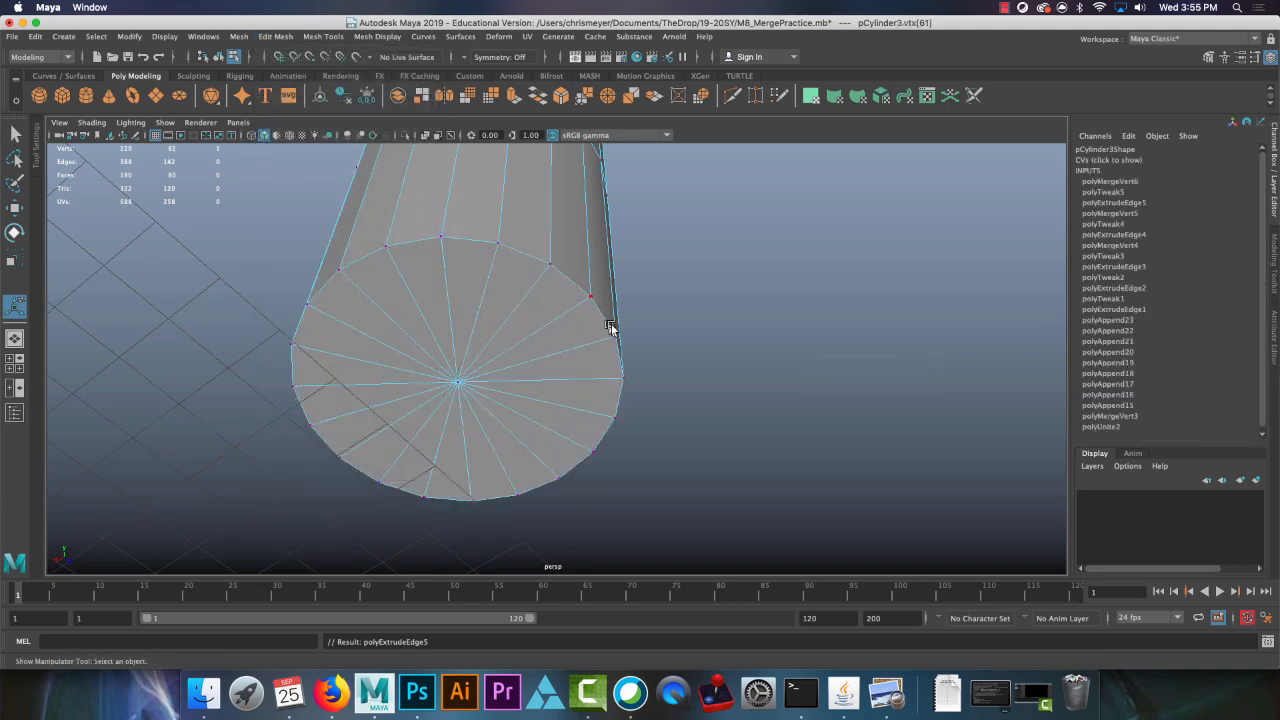
Step: Soften the cylinder's vertical side edges and middle edge ring with Soften Edge, excluding the rim edges, and return to object mode
alt+drag(612, 329, 597, 401)
scroll(580, 355, down, 5)
alt+middle_drag(578, 388, 753, 273)
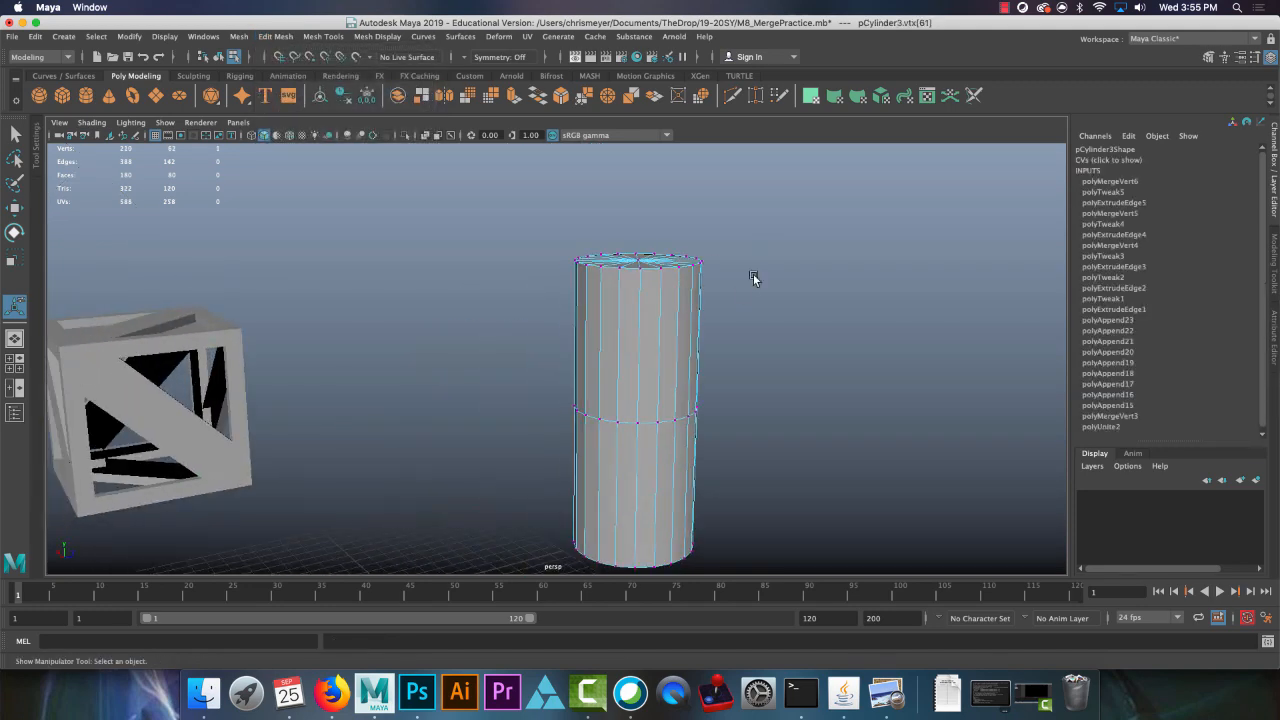
scroll(780, 375, up, 4)
alt+middle_drag(795, 430, 700, 371)
scroll(682, 359, down, 5)
alt+drag(654, 356, 669, 325)
alt+middle_drag(669, 325, 646, 352)
right_drag(537, 333, 598, 308)
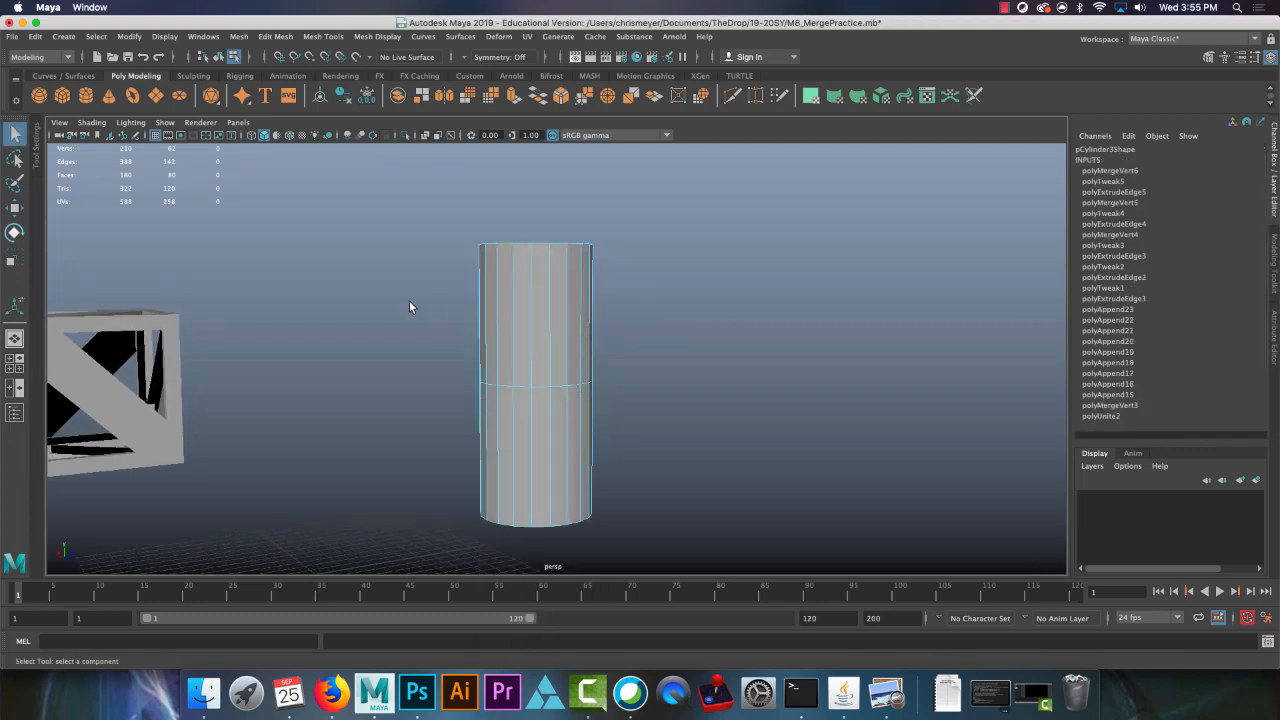
drag(418, 304, 770, 450)
alt+drag(654, 405, 417, 307)
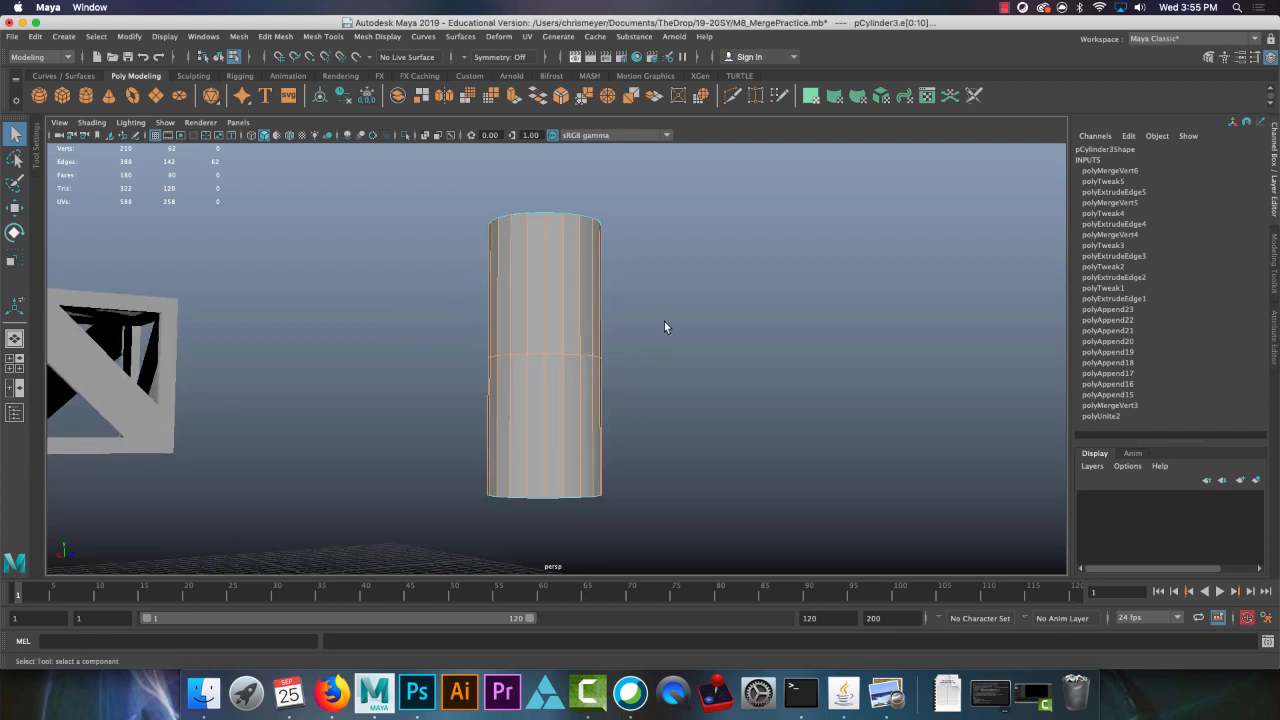
alt+drag(664, 327, 623, 346)
click(372, 38)
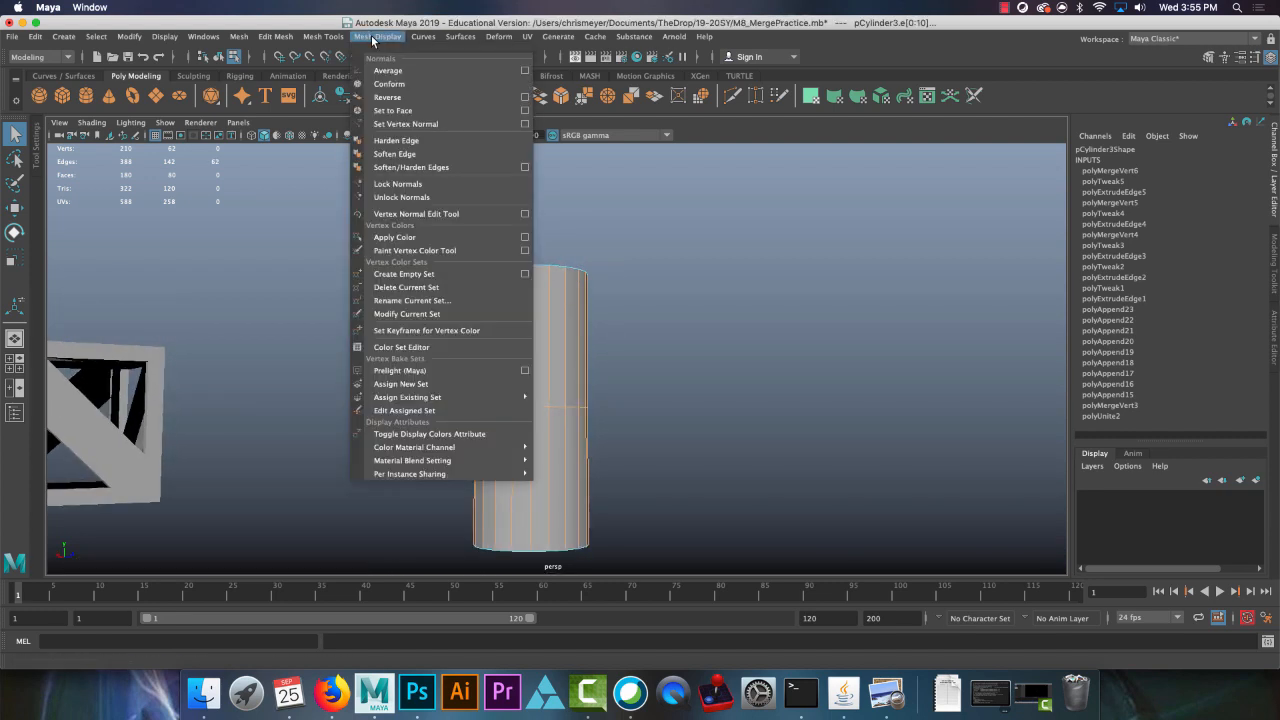
click(419, 154)
right_drag(552, 355, 700, 312)
Step: Select the crate frame and examine its top, corner joints and inner beam faces for construction problems
alt+drag(760, 326, 1040, 290)
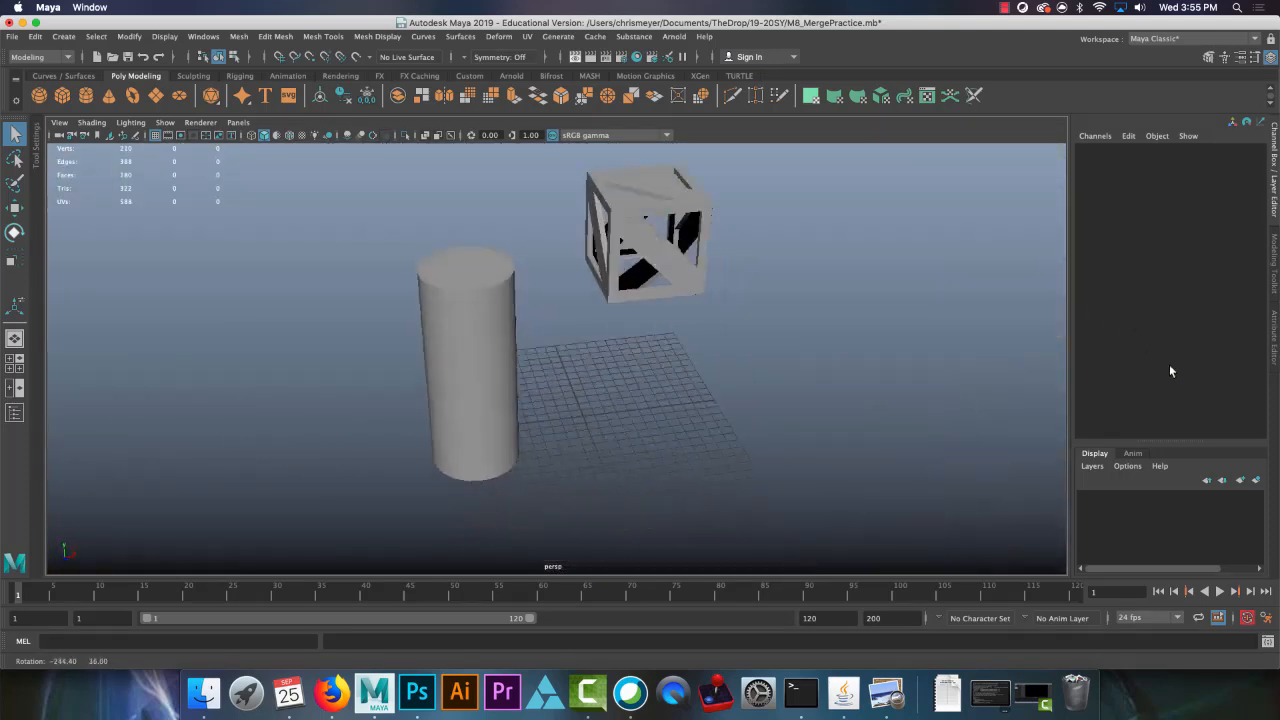
alt+drag(1170, 370, 821, 363)
alt+middle_drag(370, 354, 780, 170)
click(594, 340)
scroll(689, 291, down, 5)
scroll(661, 367, up, 10)
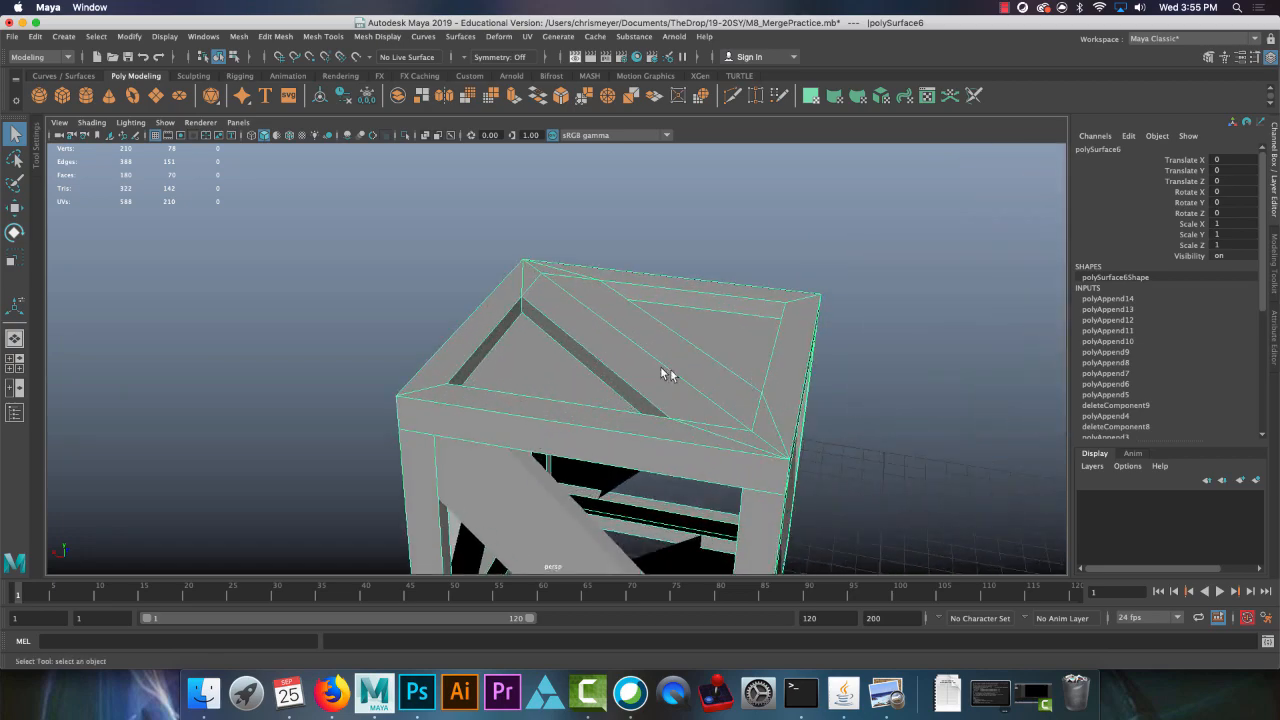
scroll(661, 367, down, 5)
alt+drag(661, 367, 443, 402)
scroll(443, 402, up, 5)
alt+drag(530, 425, 664, 432)
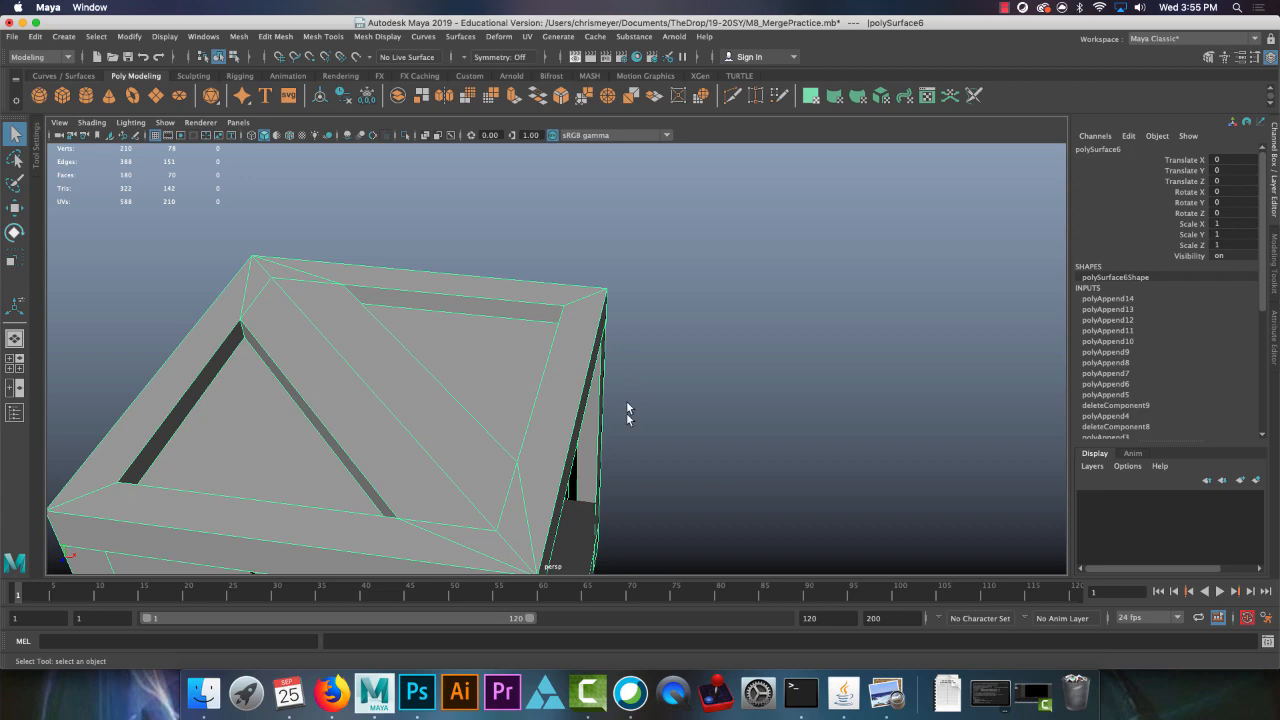
alt+drag(605, 489, 523, 394)
alt+drag(348, 395, 623, 305)
alt+right_drag(623, 305, 690, 470)
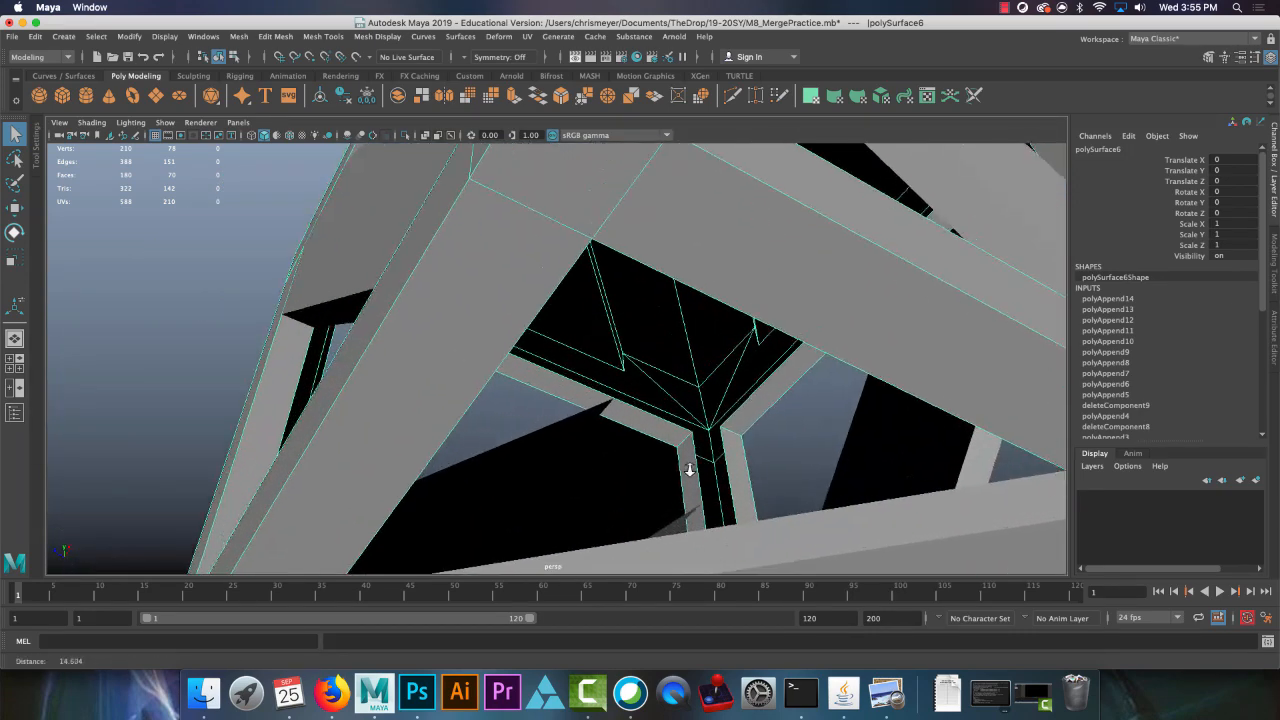
alt+drag(690, 470, 505, 412)
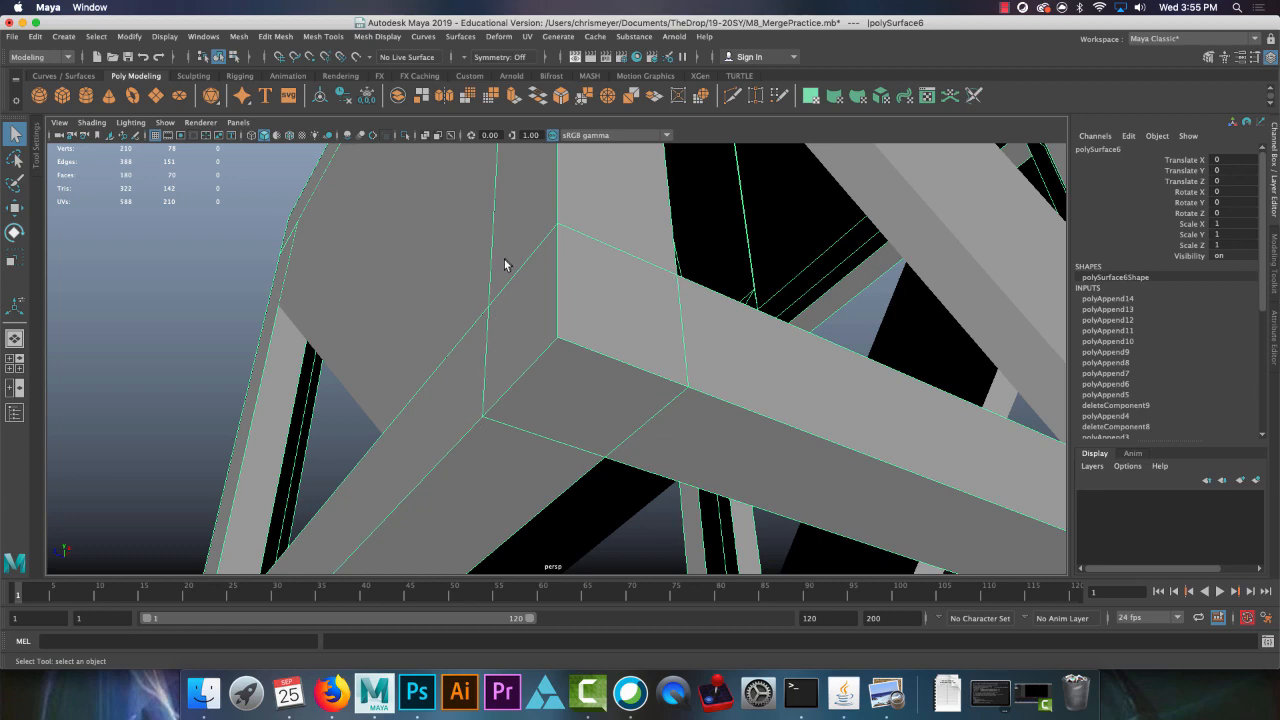
alt+drag(708, 425, 700, 488)
alt+drag(502, 452, 503, 326)
scroll(491, 443, down, 5)
scroll(591, 391, down, 6)
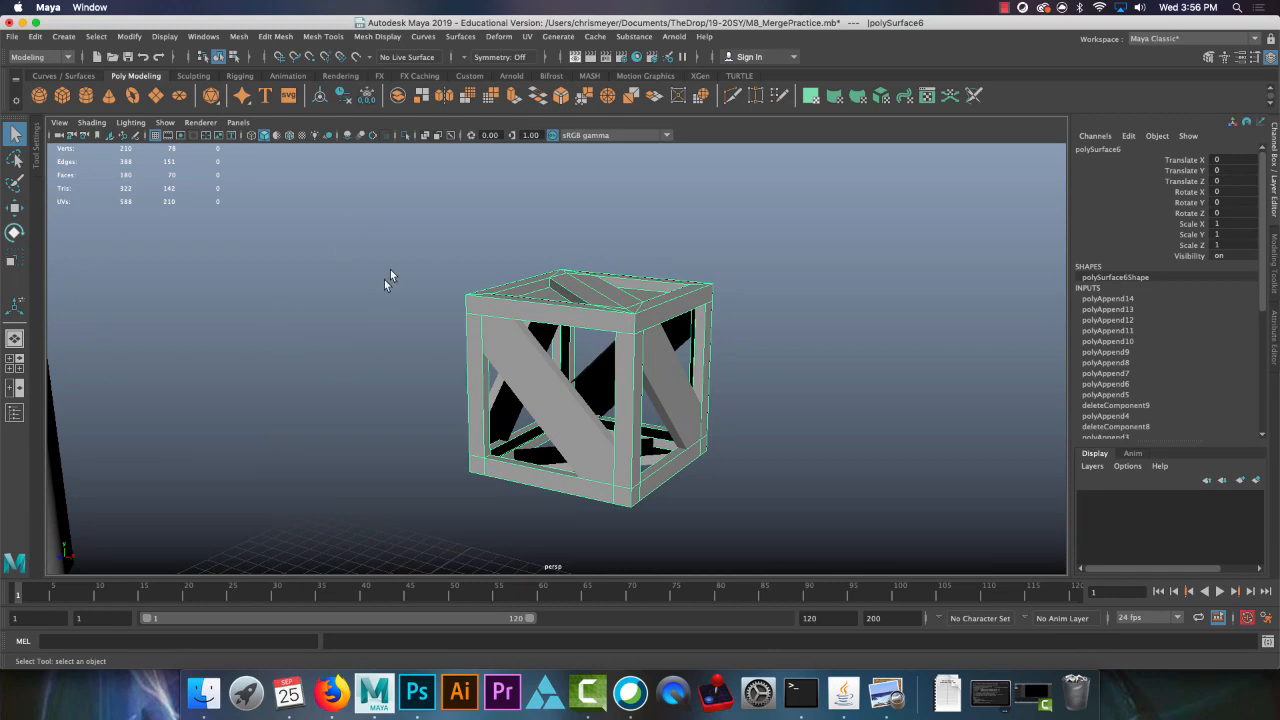
Step: Select the crate frame together with all its diagonal boards and combine them into one mesh
drag(430, 218, 812, 572)
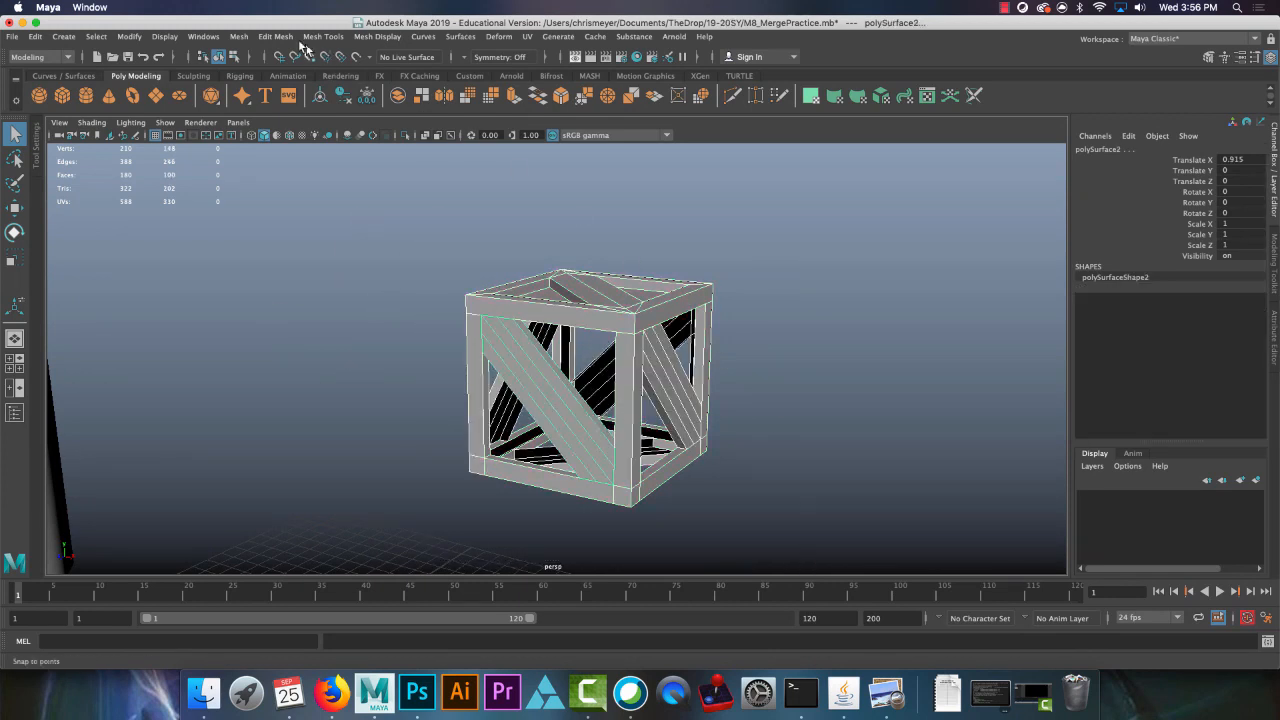
click(238, 36)
click(267, 86)
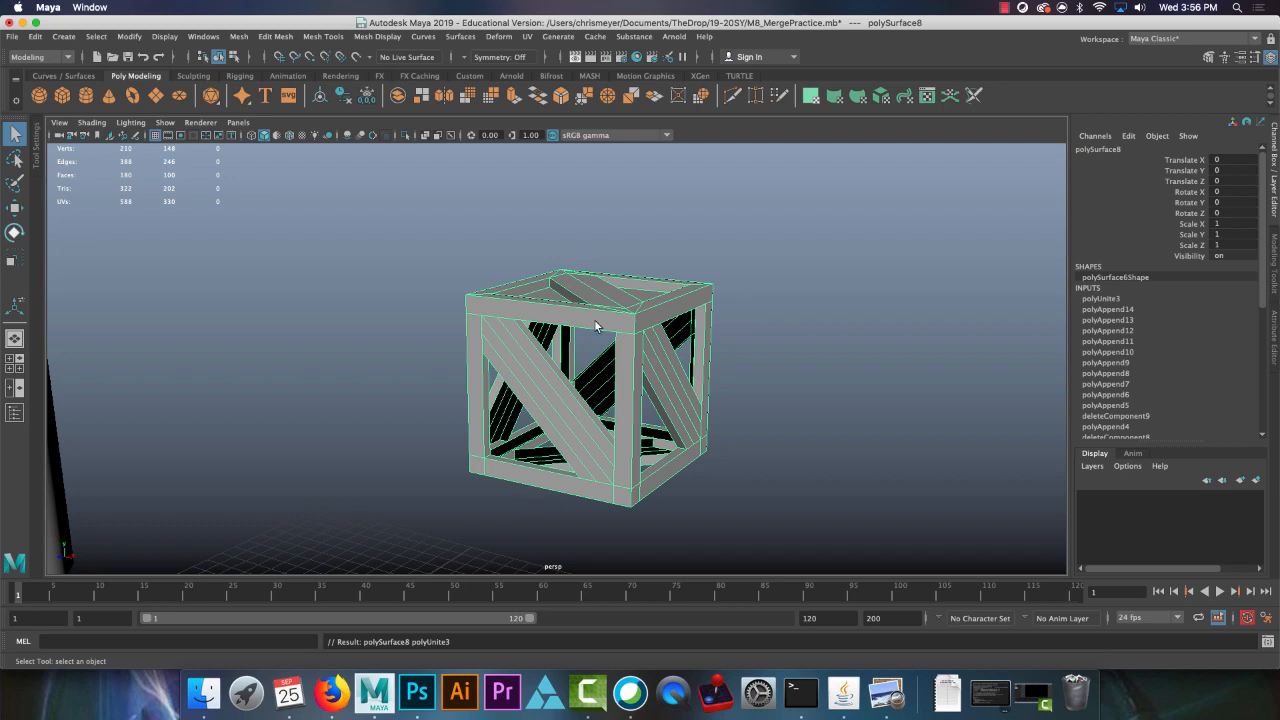
Step: Select all vertices of the combined crate and merge the overlapping ones with Merge
right_drag(596, 322, 500, 310)
drag(369, 190, 858, 565)
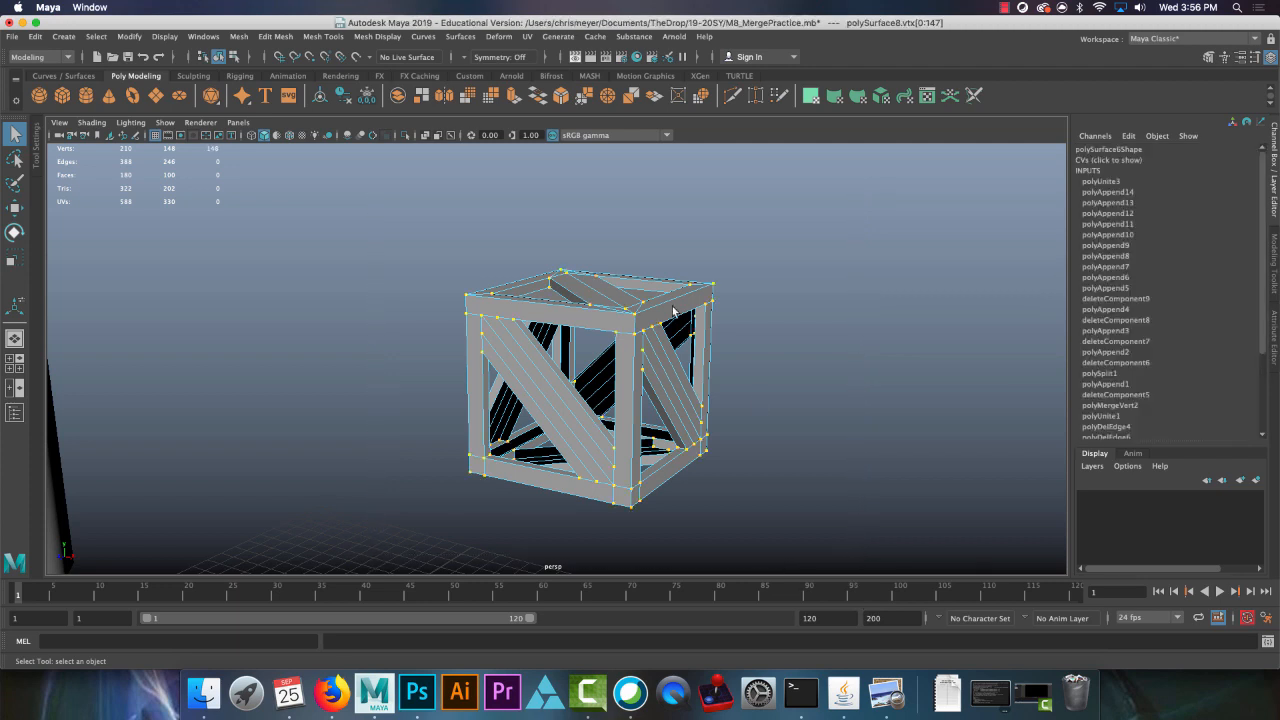
click(276, 36)
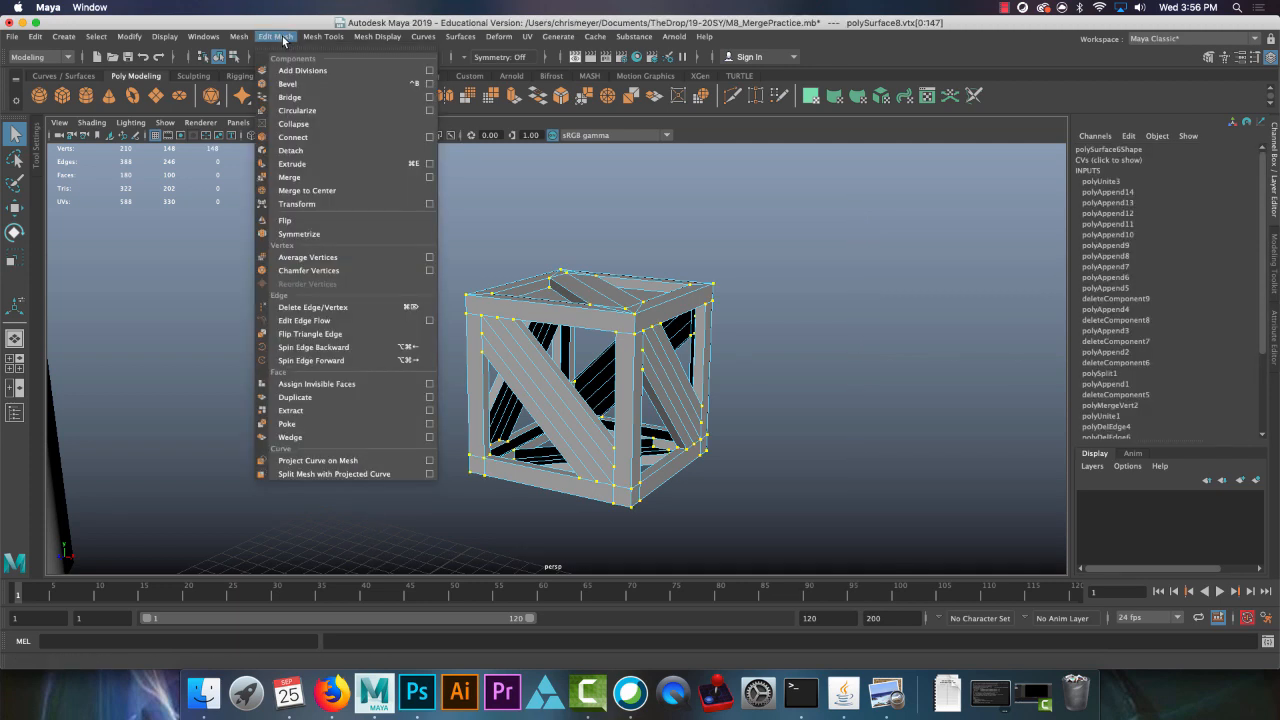
click(311, 178)
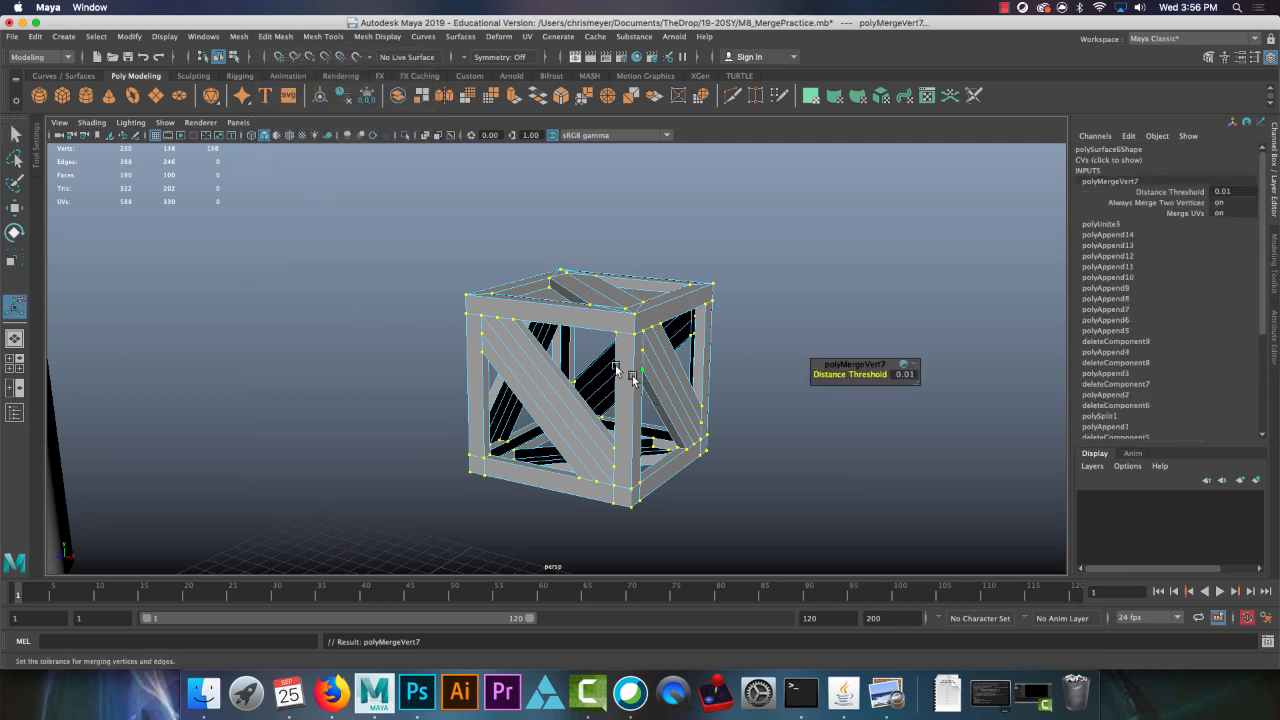
Step: Switch the crate to edge selection and select the extra lengthwise edge beside the center line of a side's diagonal board
scroll(560, 350, up, 6)
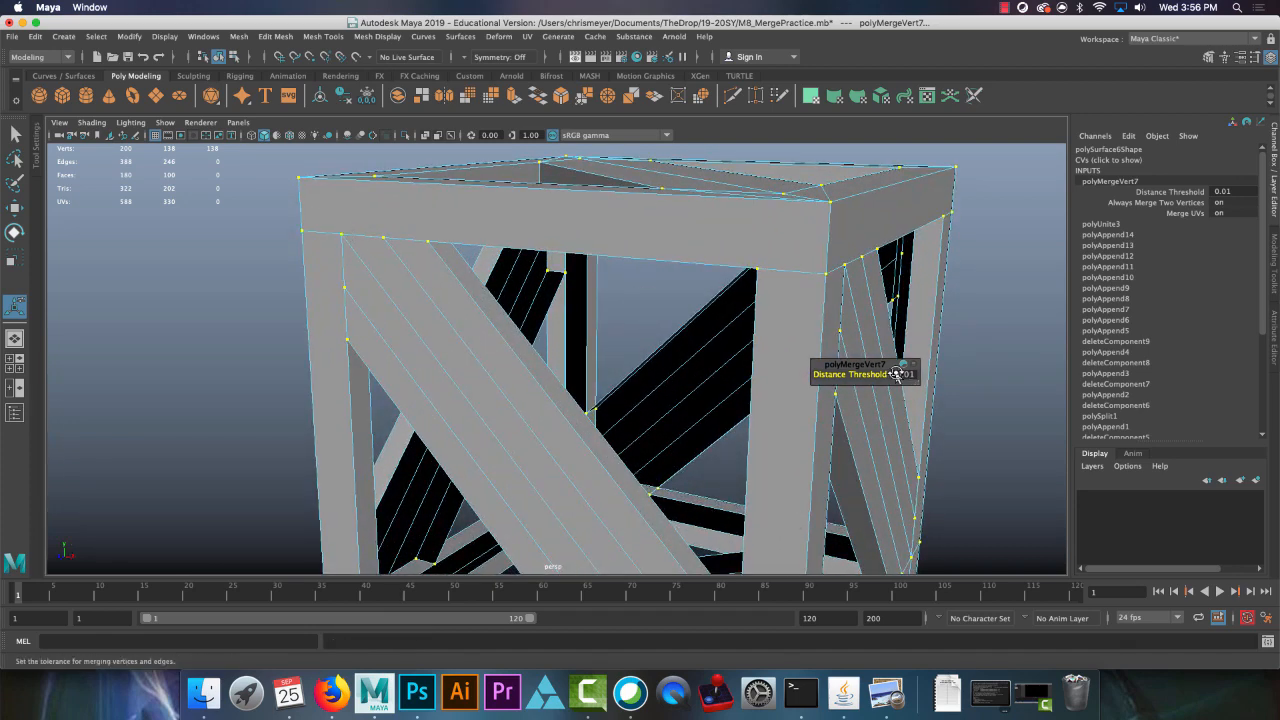
alt+drag(897, 374, 593, 302)
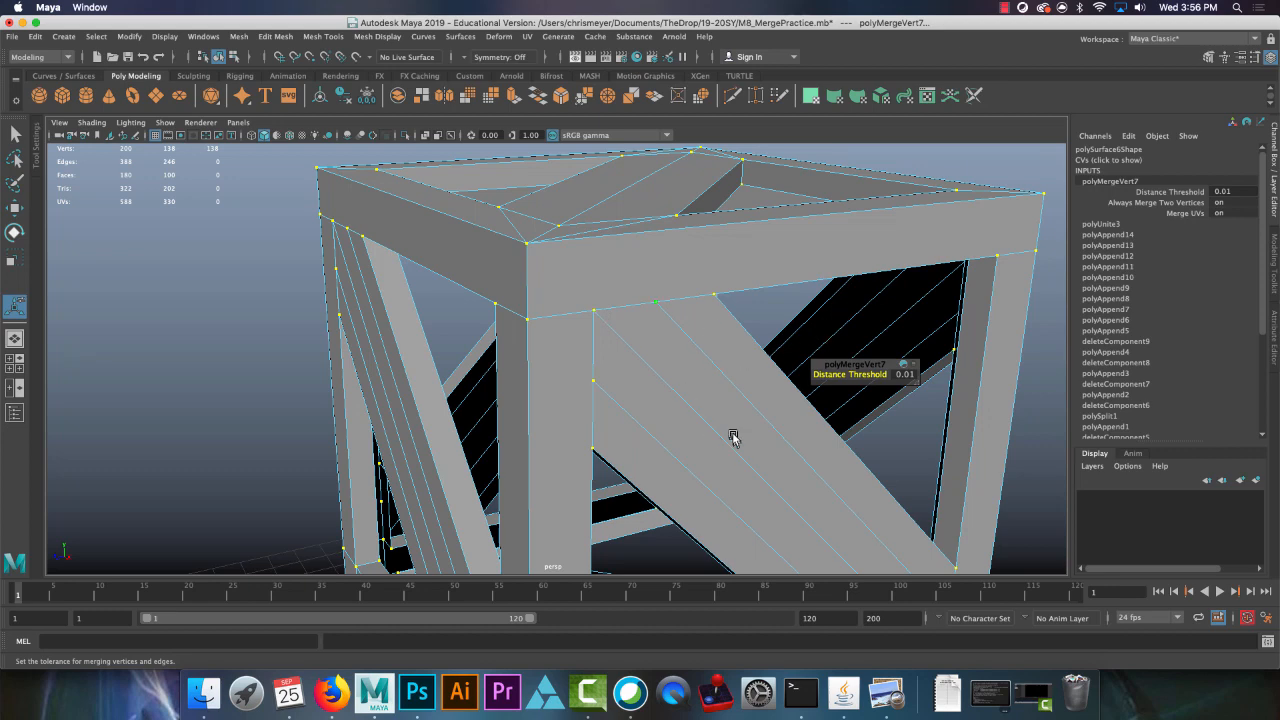
alt+drag(388, 316, 460, 280)
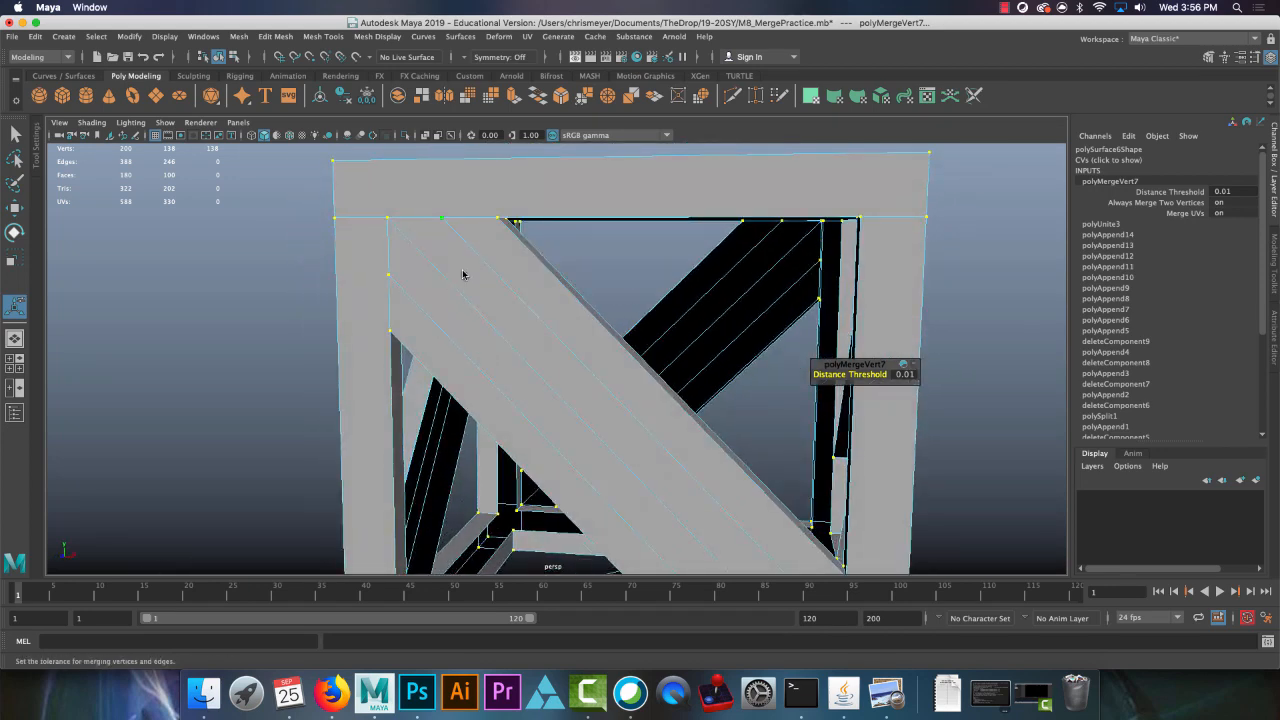
right_drag(460, 280, 466, 232)
key(q)
click(473, 258)
Step: Try moving the selected board edge with the Move tool and undo the move
alt+drag(600, 306, 689, 344)
key(w)
drag(894, 449, 863, 458)
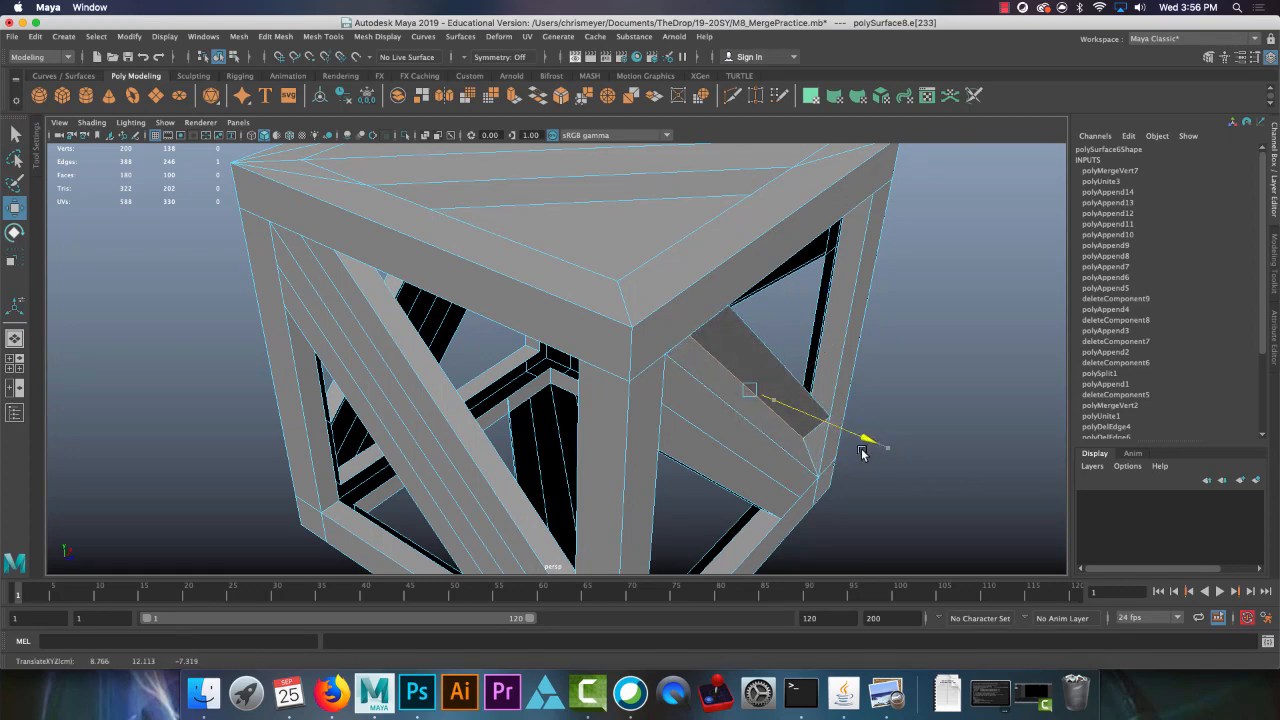
key(z)
Step: Add the remaining edges flanking the center lines of the diagonal boards on the crate's four sides and underside to the selection
alt+drag(901, 496, 758, 437)
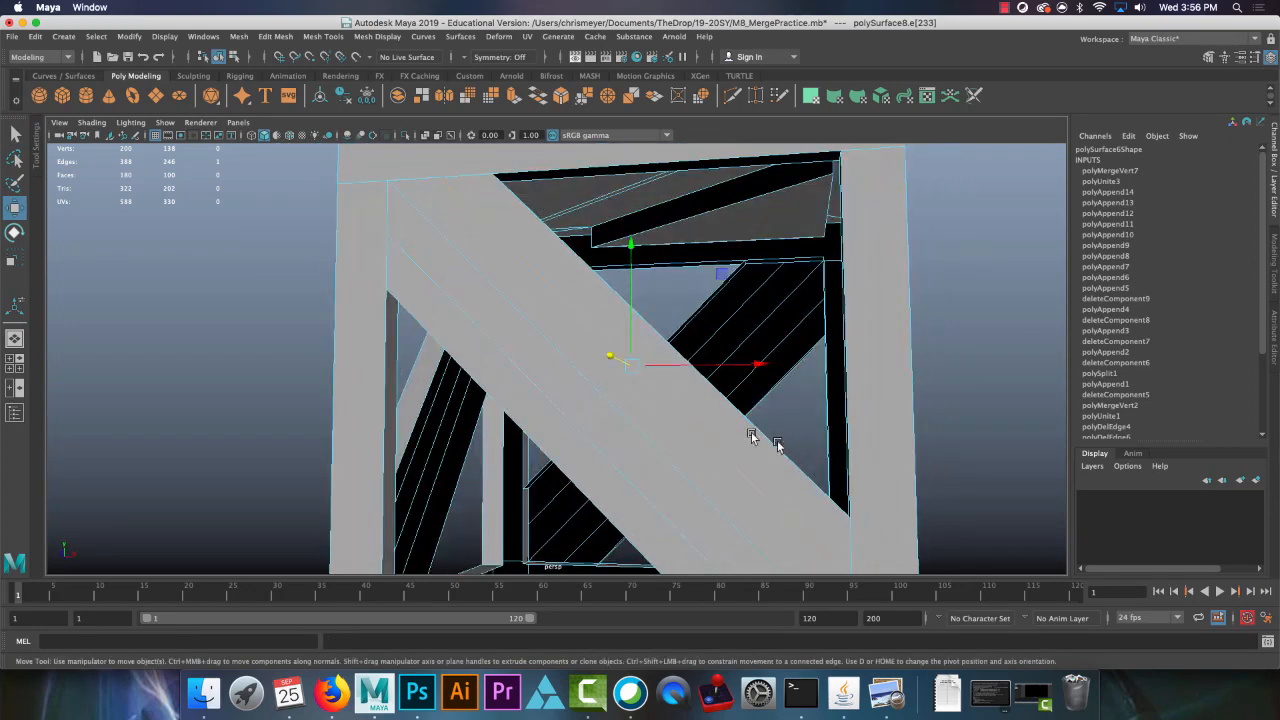
alt+middle_drag(480, 304, 580, 346)
click(580, 346)
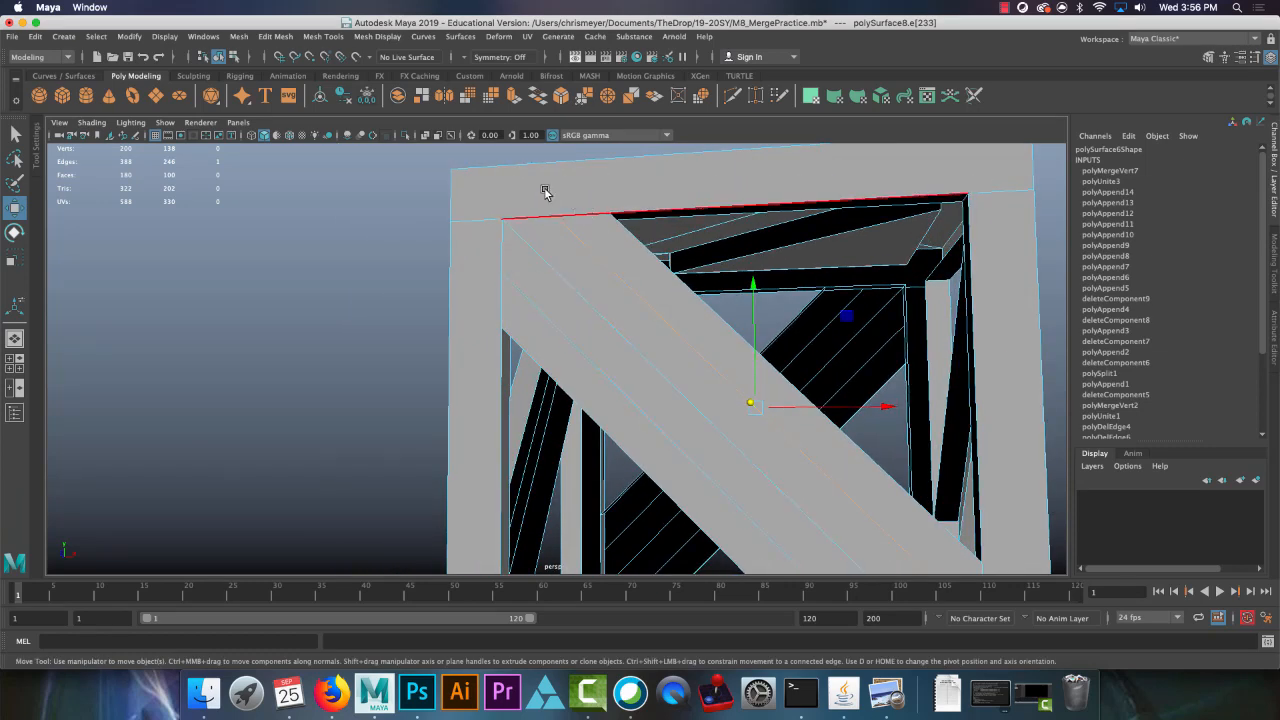
alt+drag(543, 191, 608, 251)
click(529, 349)
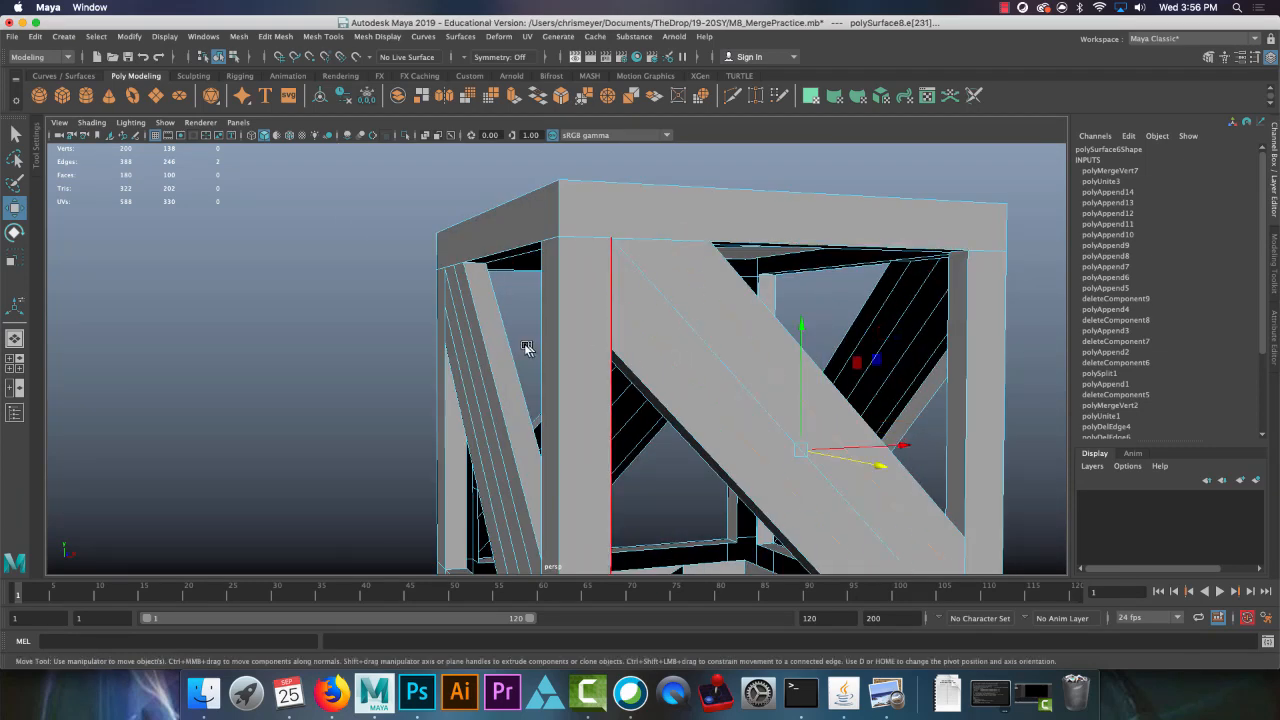
alt+drag(529, 349, 527, 383)
click(470, 380)
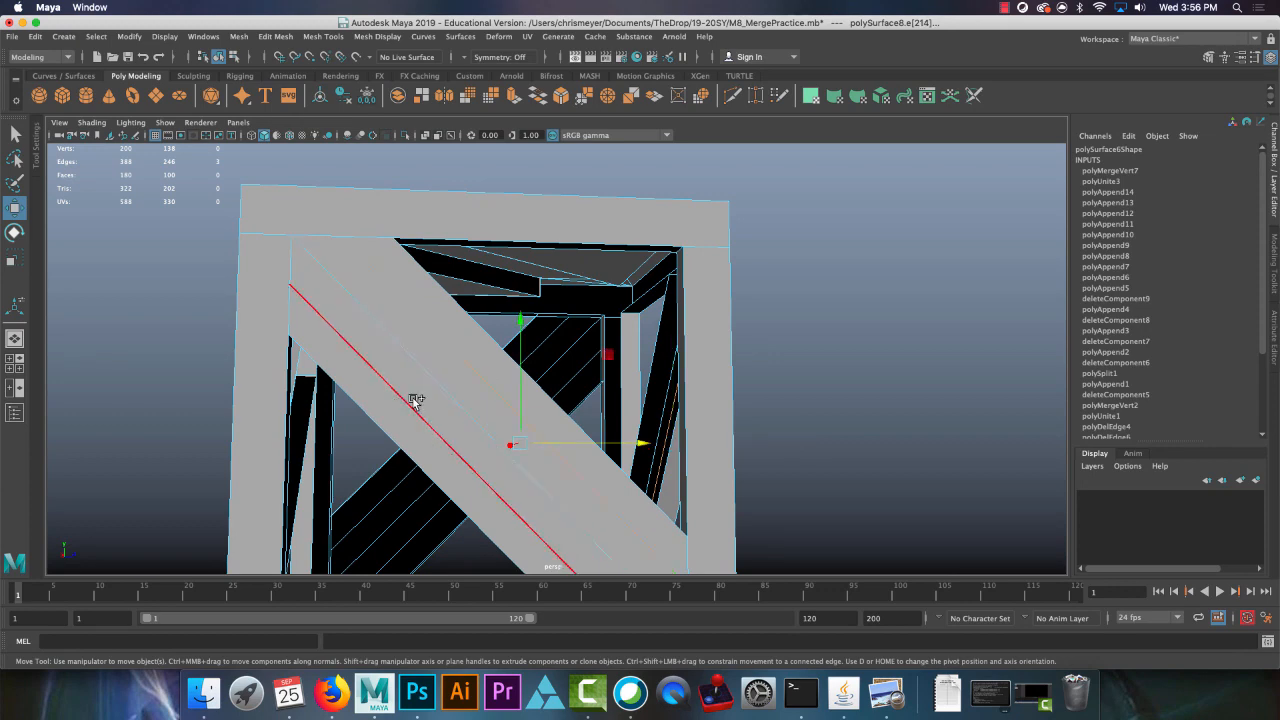
alt+drag(617, 468, 617, 420)
click(423, 423)
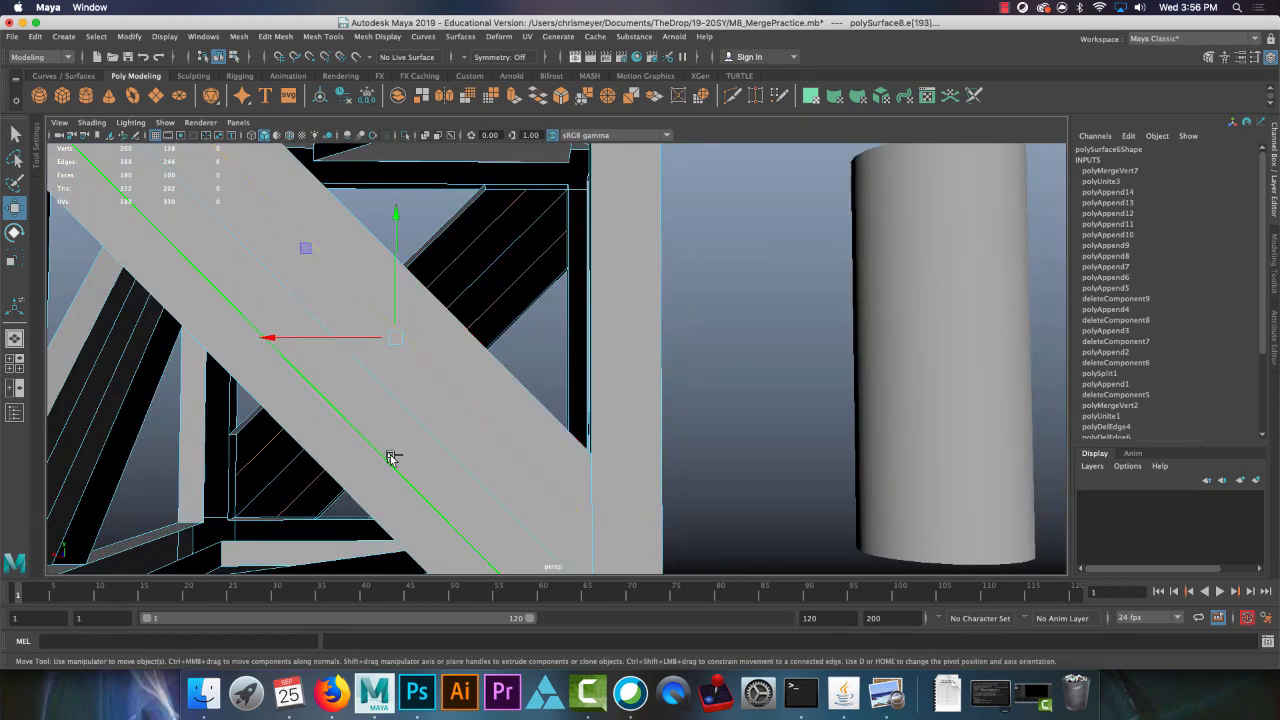
alt+drag(391, 457, 449, 400)
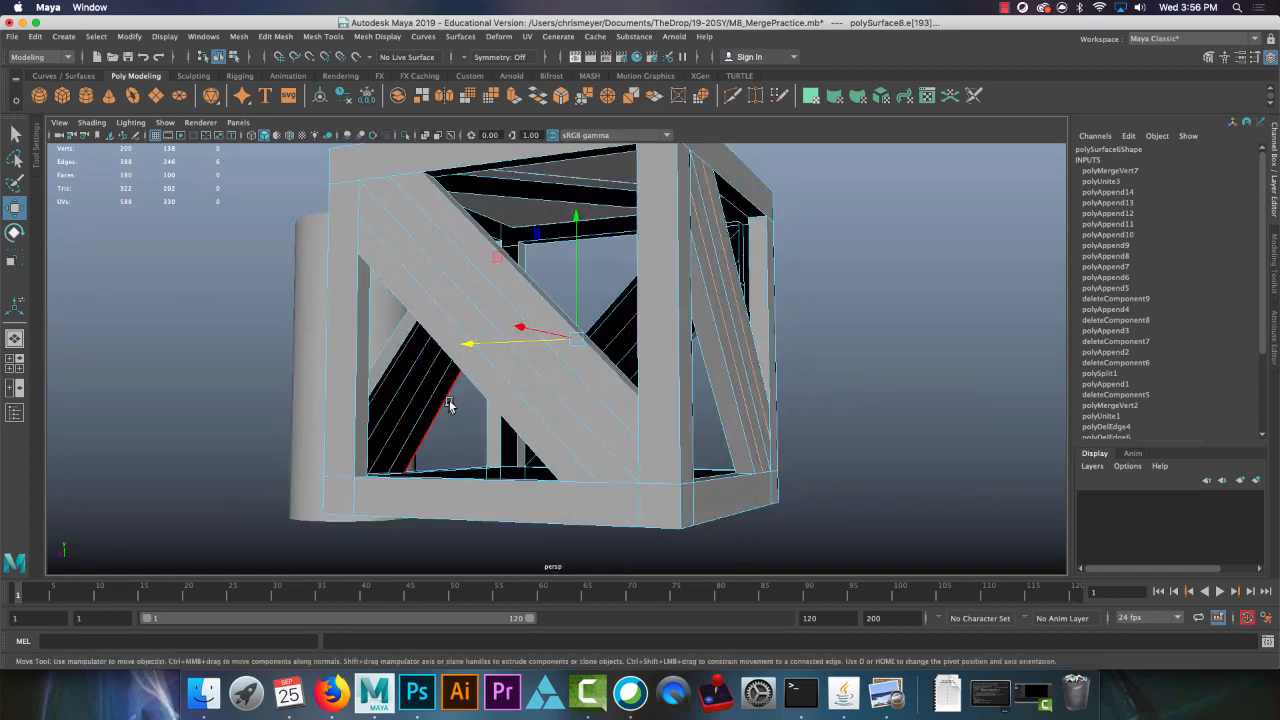
click(470, 296)
alt+drag(470, 296, 563, 314)
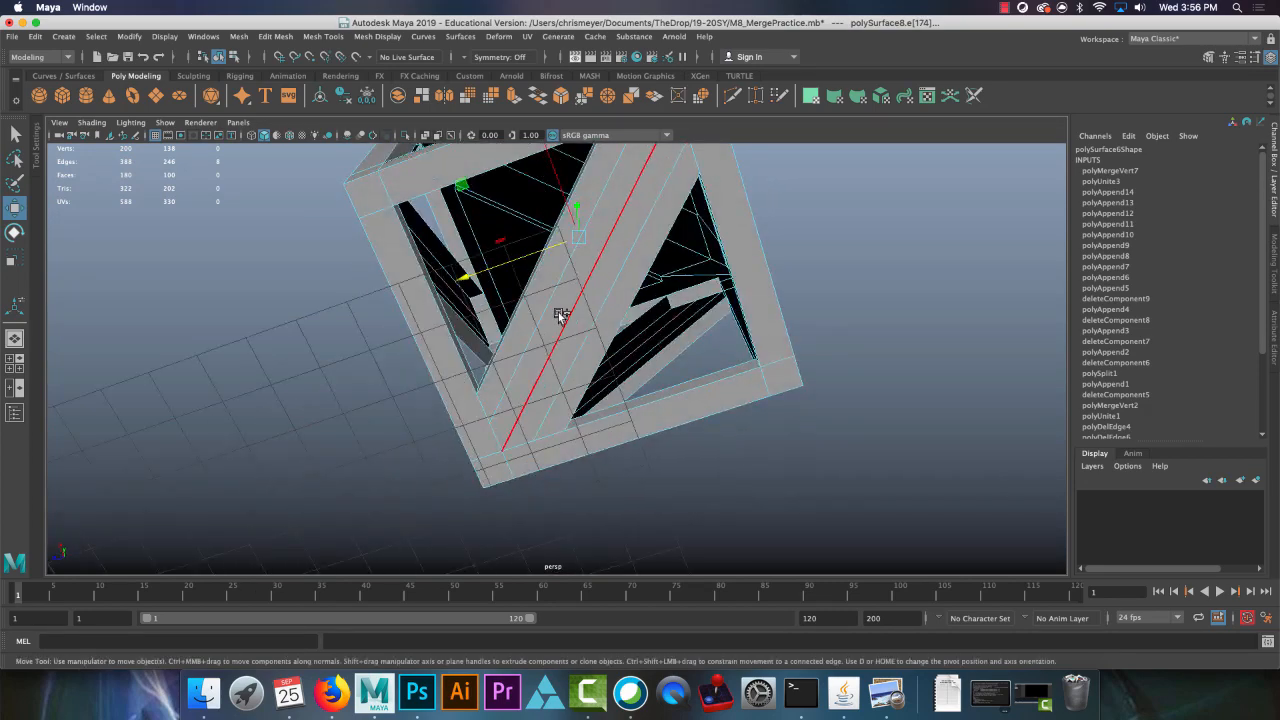
click(555, 305)
alt+drag(803, 300, 766, 437)
click(450, 383)
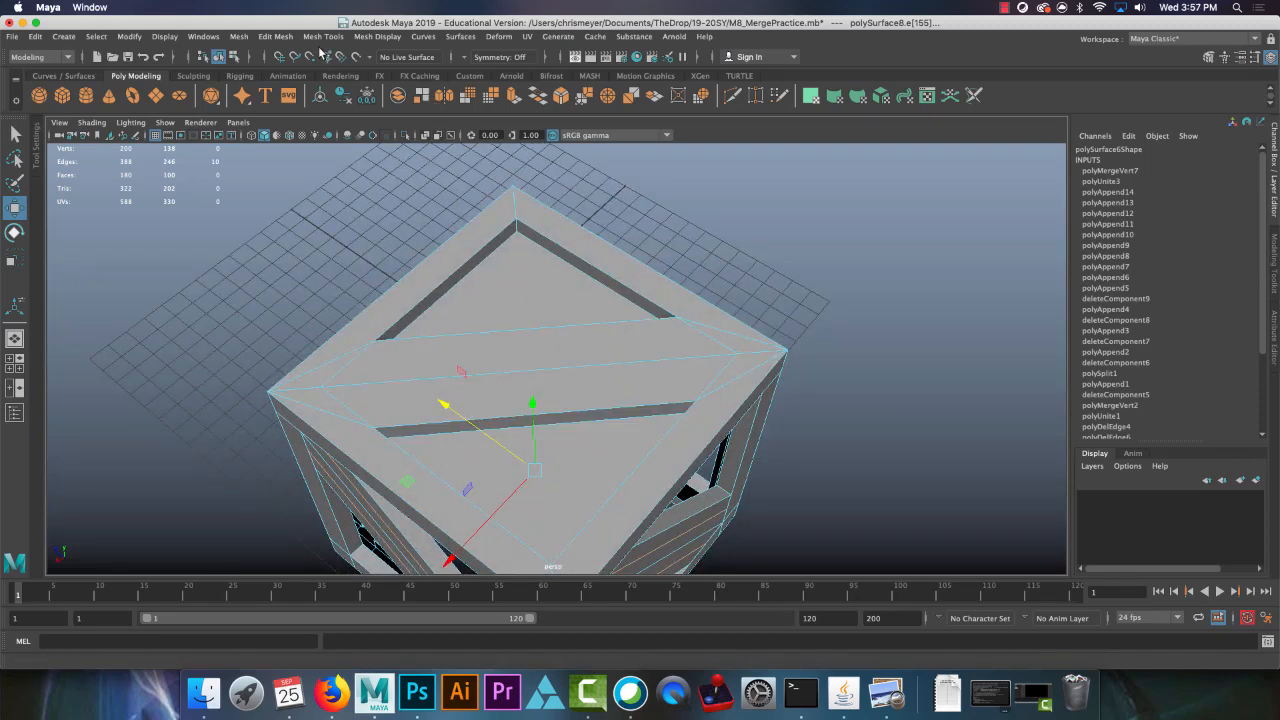
Step: Remove the selected board edges with Delete Edge/Vertex and undo the removal
alt+drag(366, 386, 508, 450)
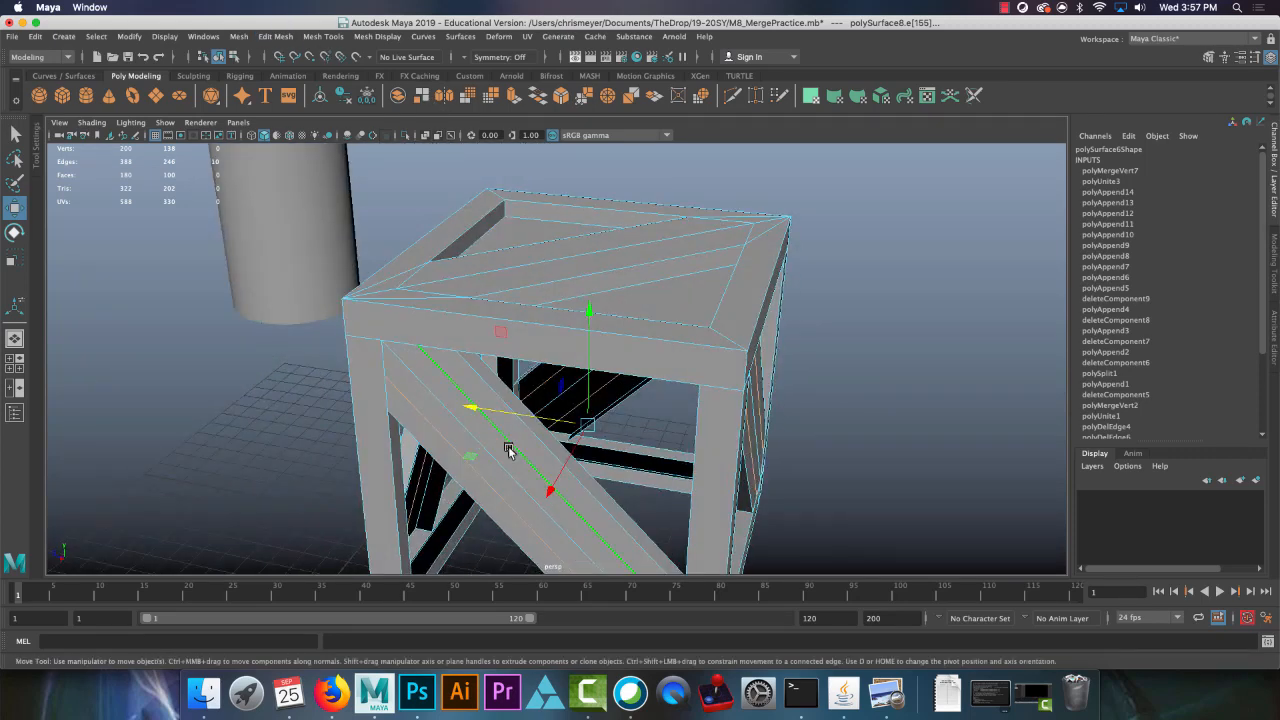
click(275, 36)
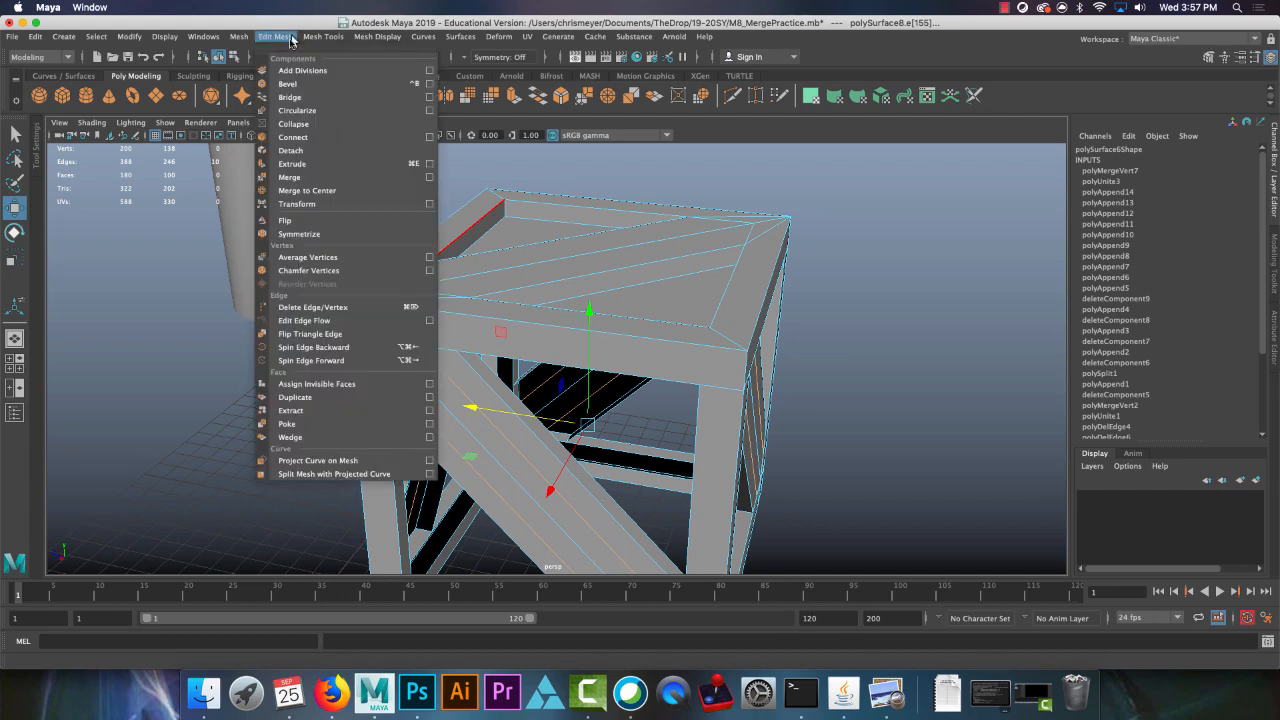
click(335, 310)
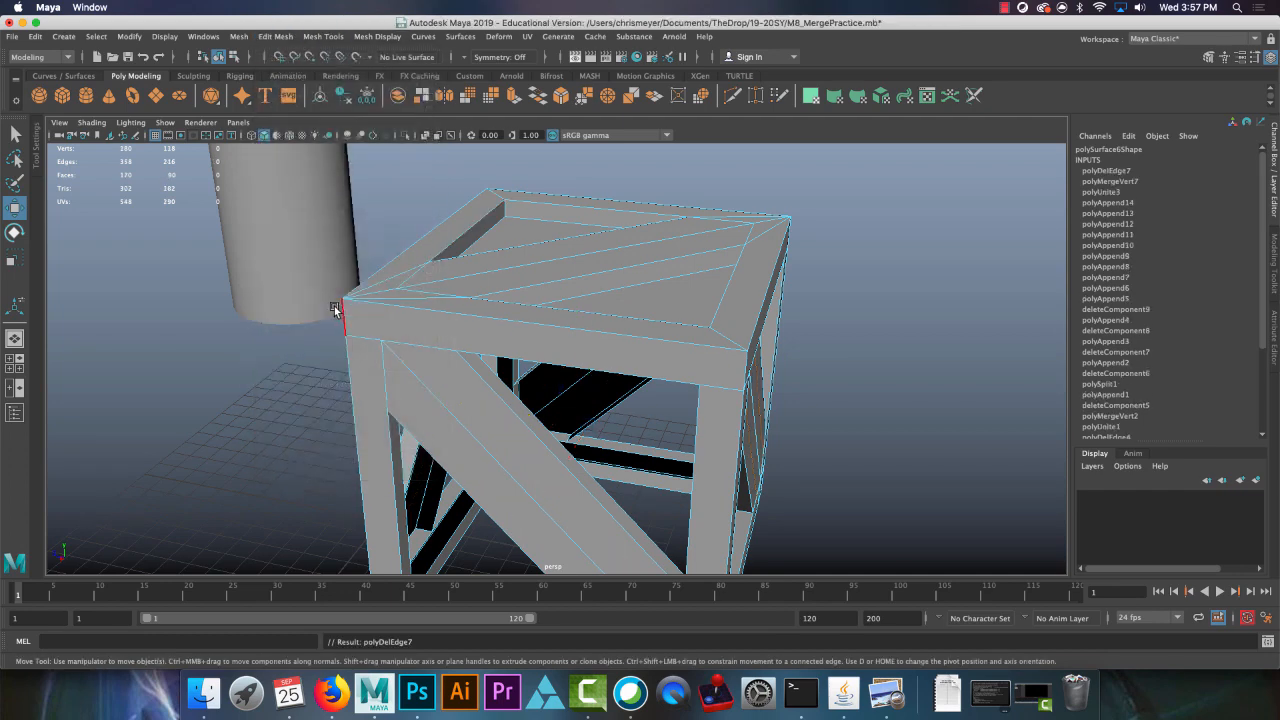
key(ctrl+z)
Step: Try a plain delete on the selected edges, move a leftover board vertex, and undo back to the edge selection
right_click(443, 357)
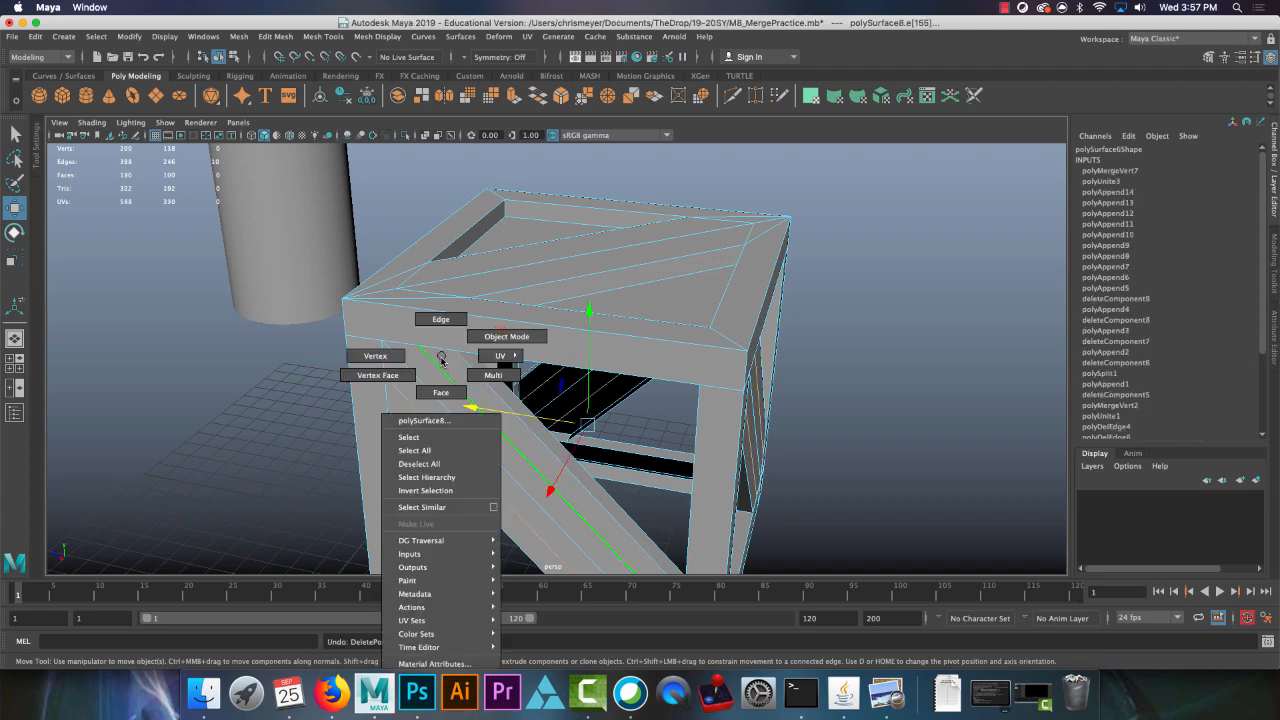
key(Delete)
right_drag(448, 357, 408, 353)
click(420, 348)
alt+drag(421, 349, 575, 444)
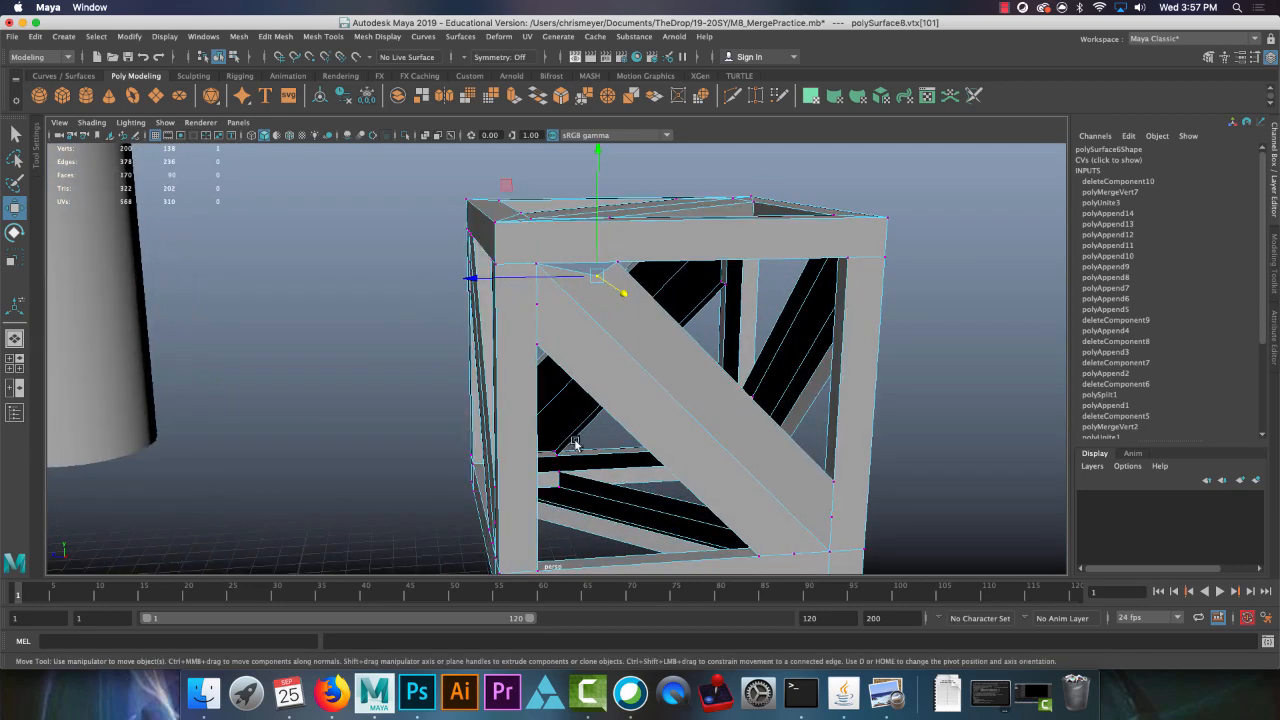
key(ctrl+z)
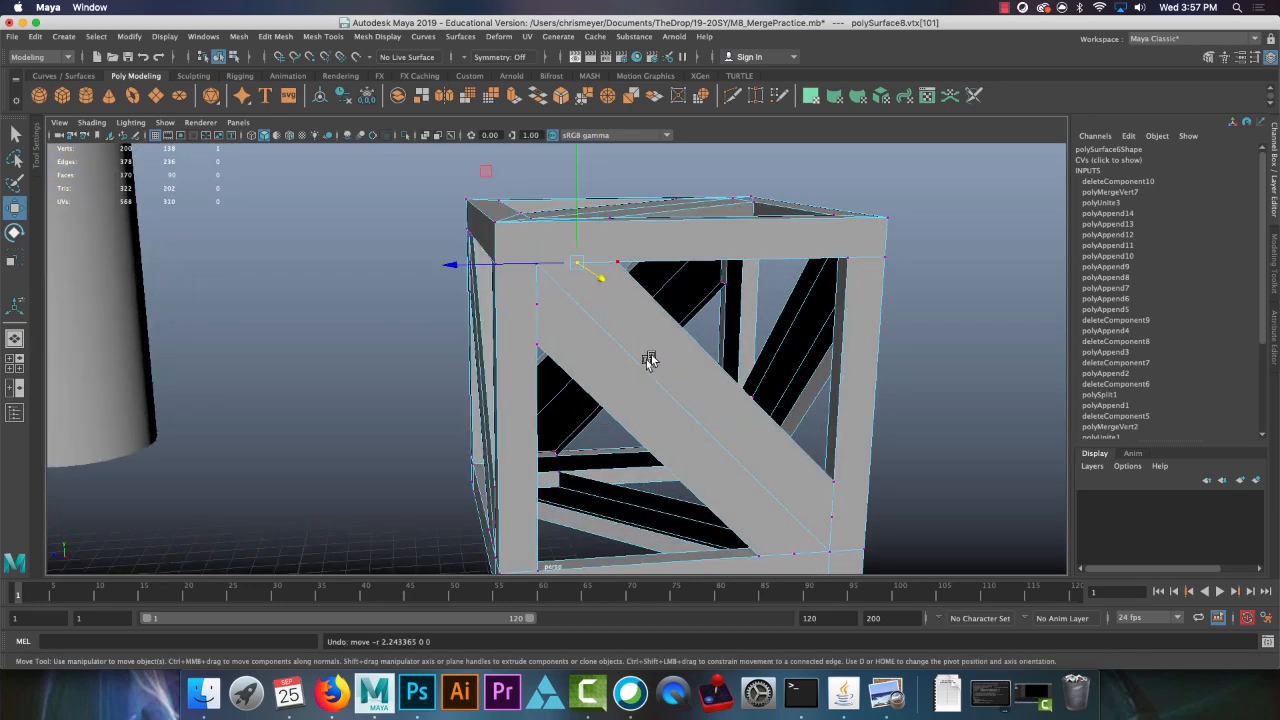
key(ctrl+z)
key(ctrl+z)
key(ctrl+z)
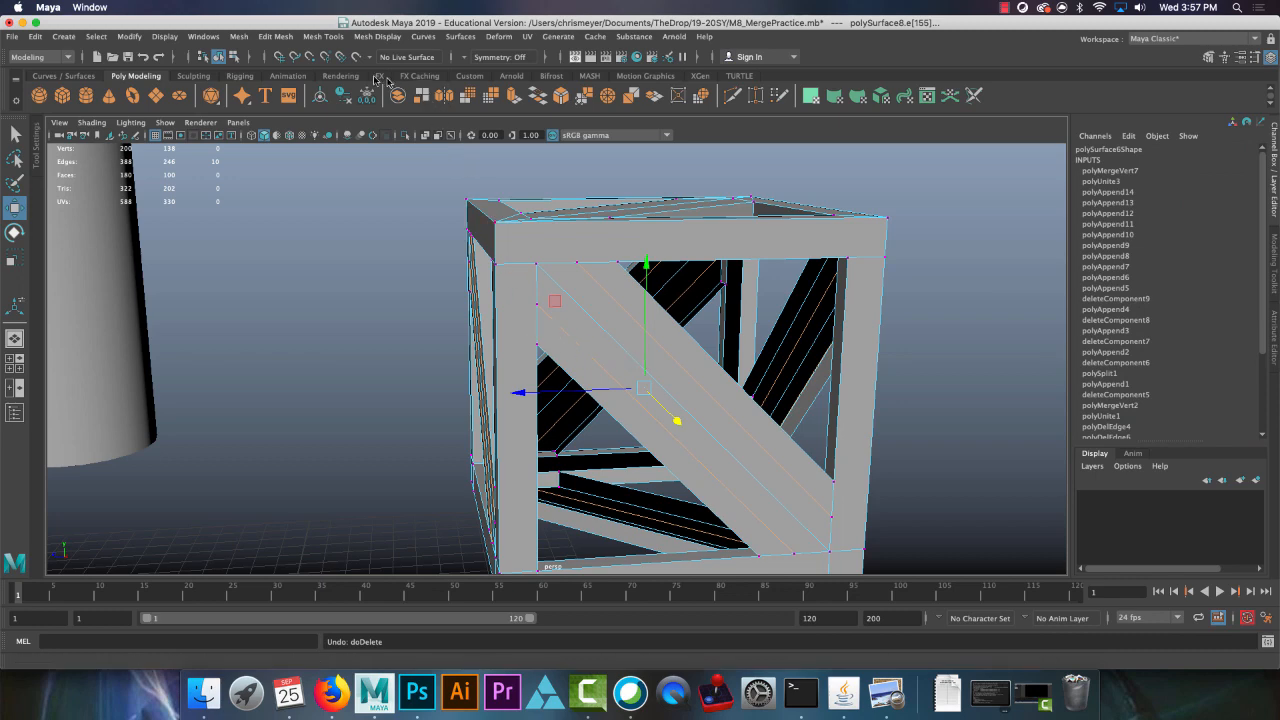
Step: Remove the selected edges flanking the diagonal boards' center lines, along with their vertices, using Delete Edge/Vertex
click(293, 38)
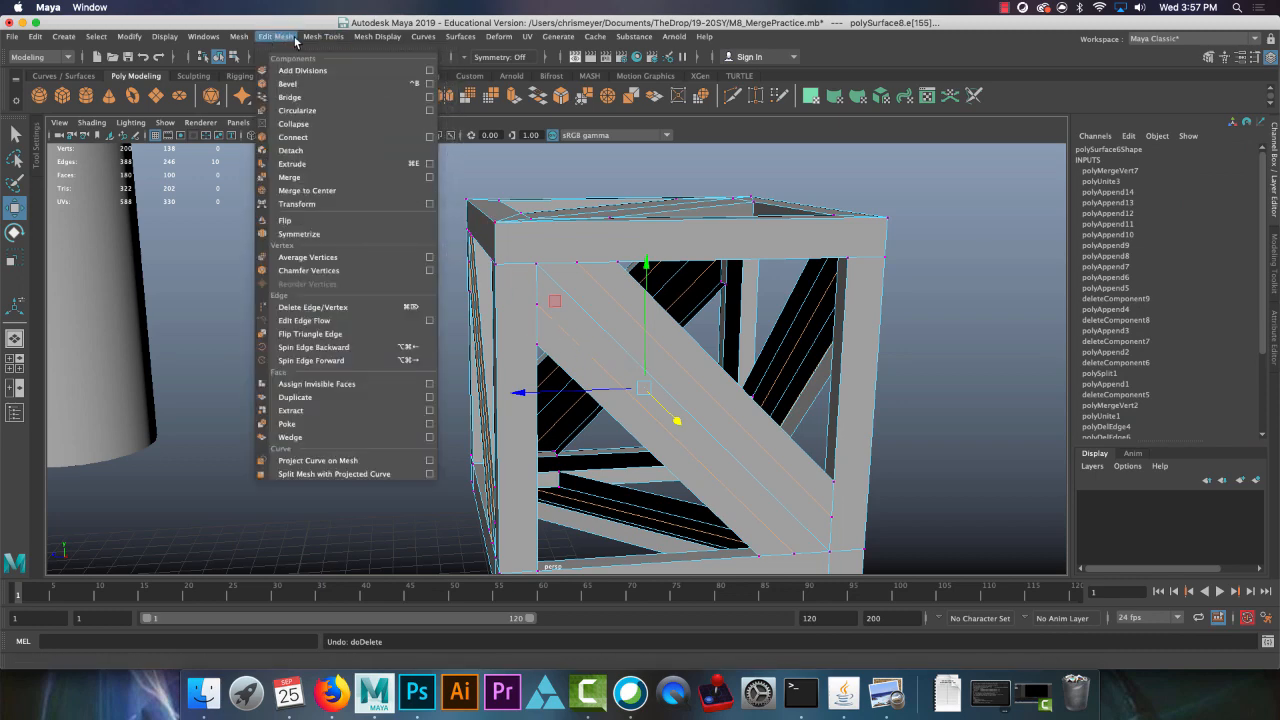
click(332, 309)
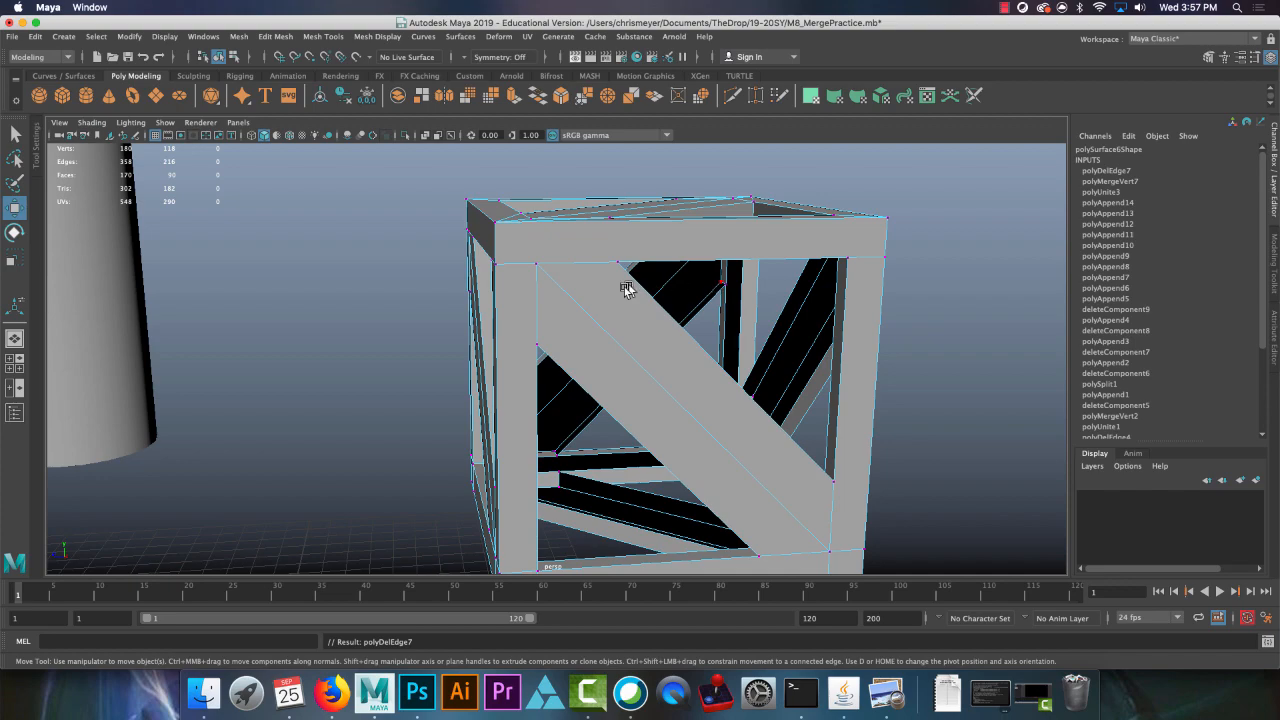
alt+drag(626, 289, 466, 354)
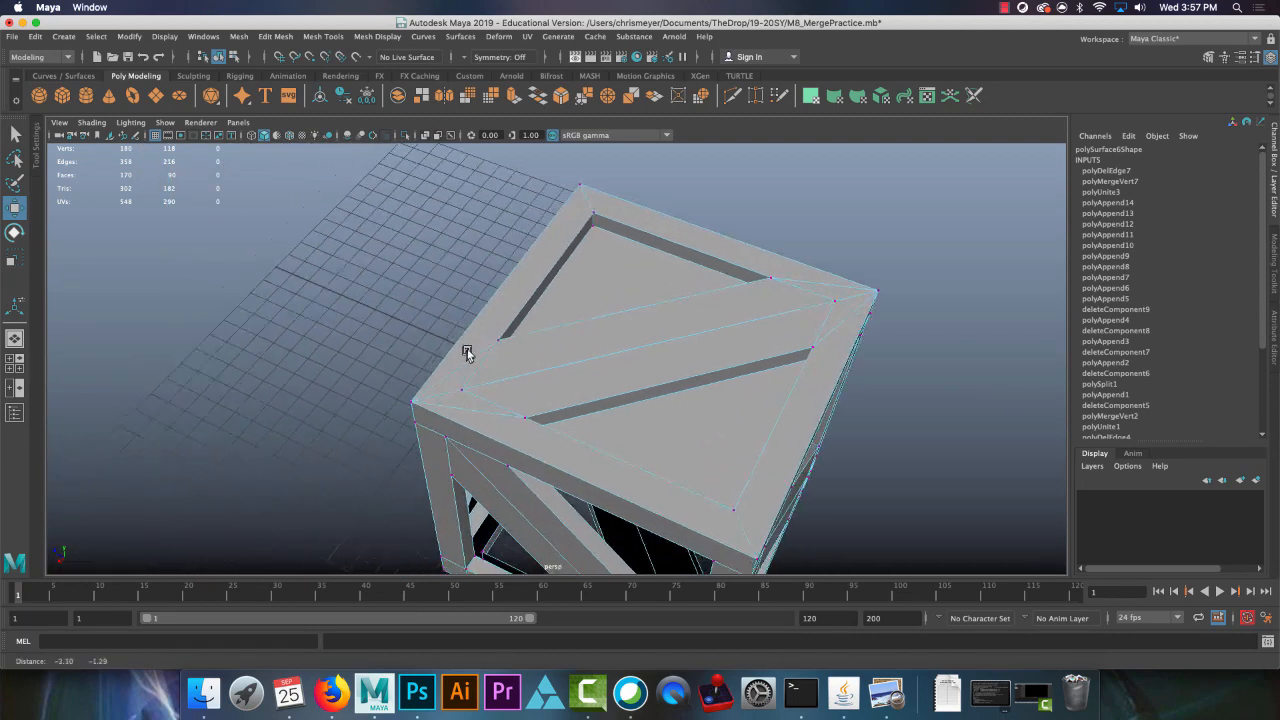
Step: Use Multi-Cut to add an edge from a side's upper outer corner to the inner frame corner where the diagonal board starts
scroll(470, 400, up, 5)
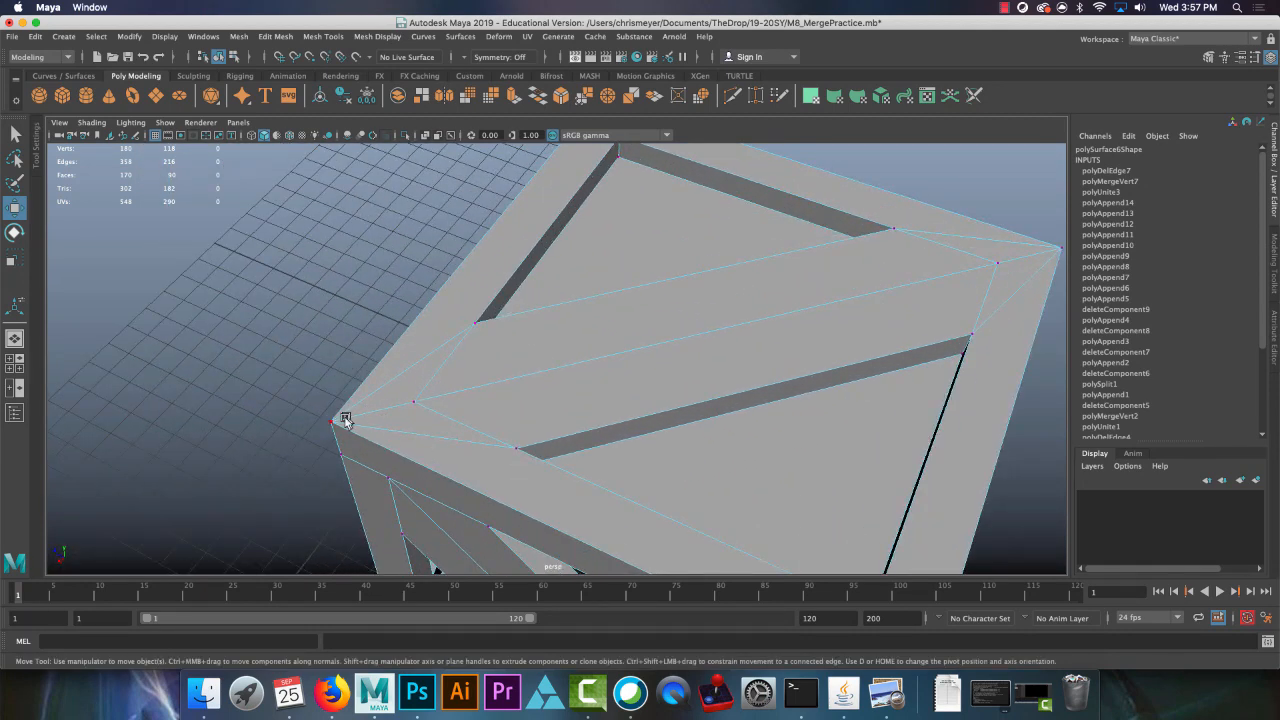
alt+drag(392, 456, 454, 403)
alt+middle_drag(649, 251, 534, 423)
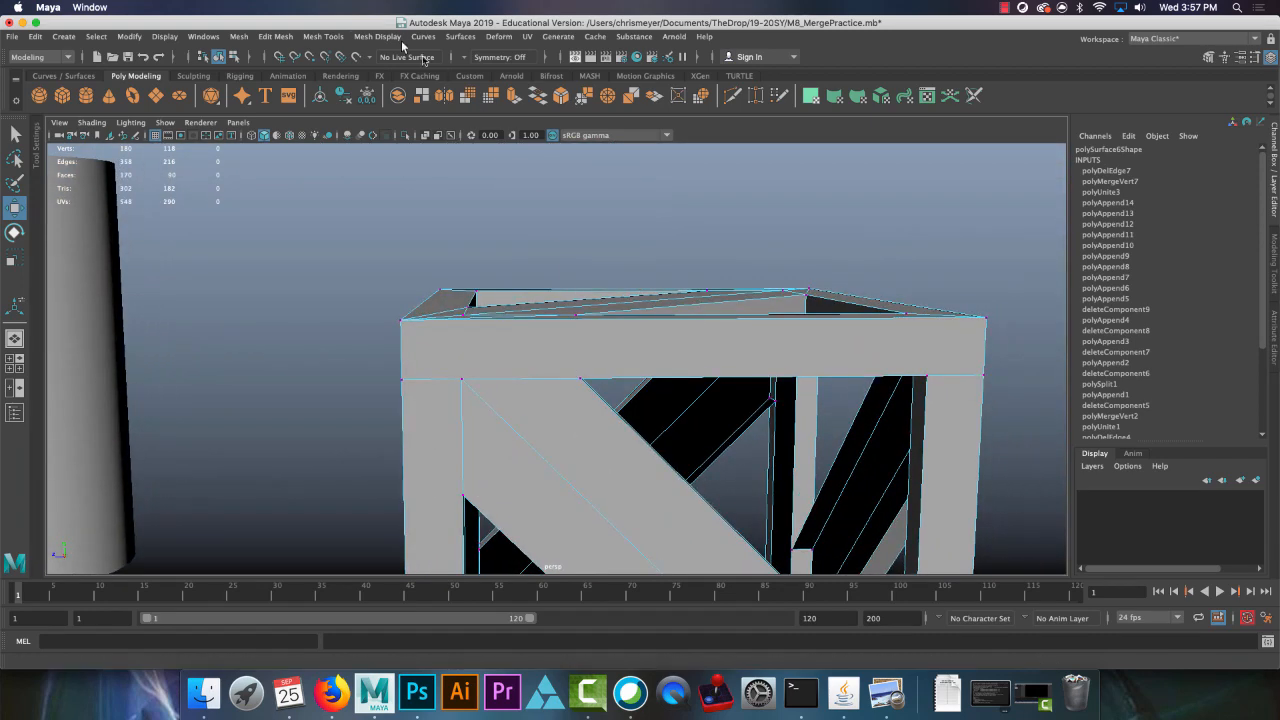
click(340, 38)
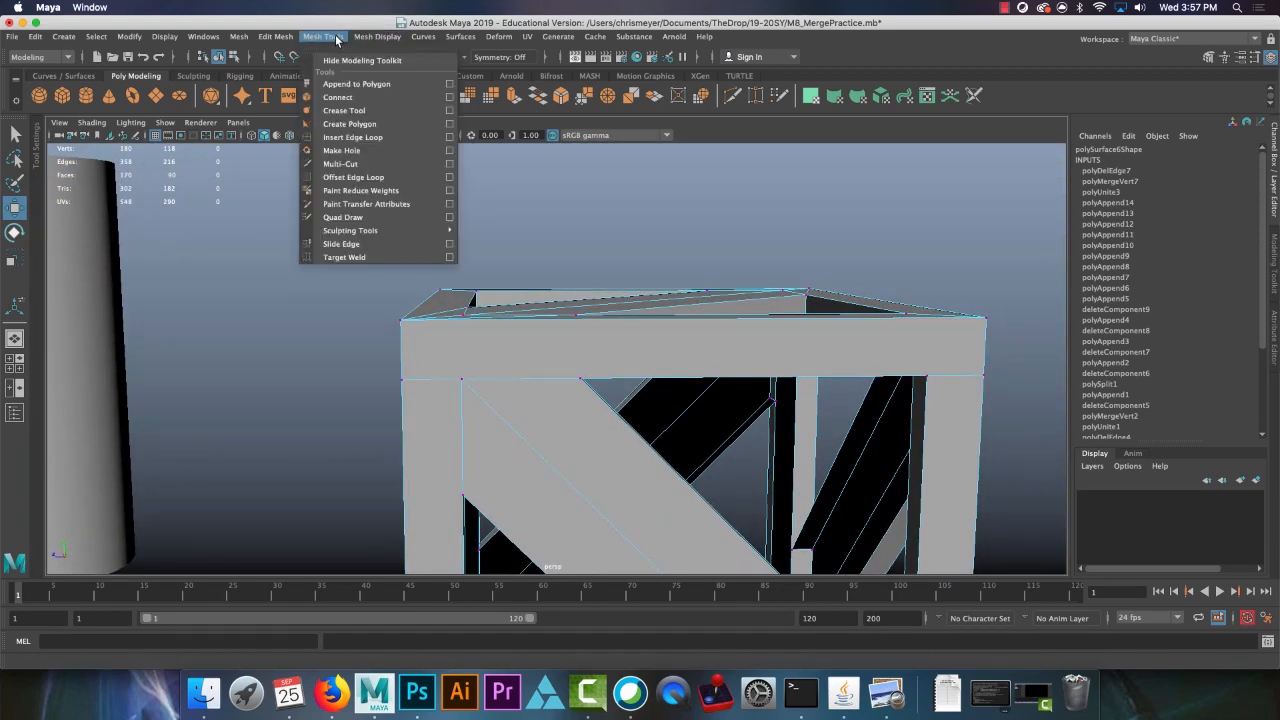
click(340, 164)
mouse_move(511, 342)
alt+mouse_down()
mouse_move(449, 360)
mouse_move(383, 329)
mouse_move(529, 343)
alt+mouse_up()
alt+right_drag(411, 323, 490, 375)
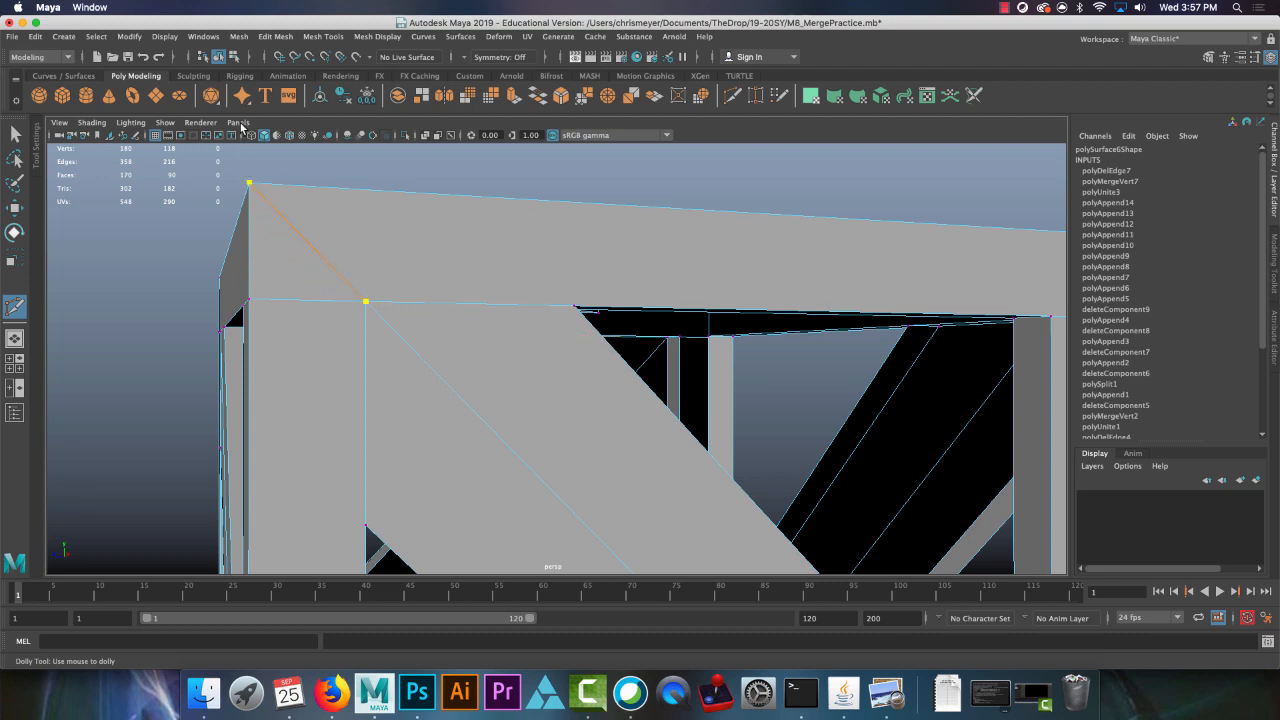
key(Return)
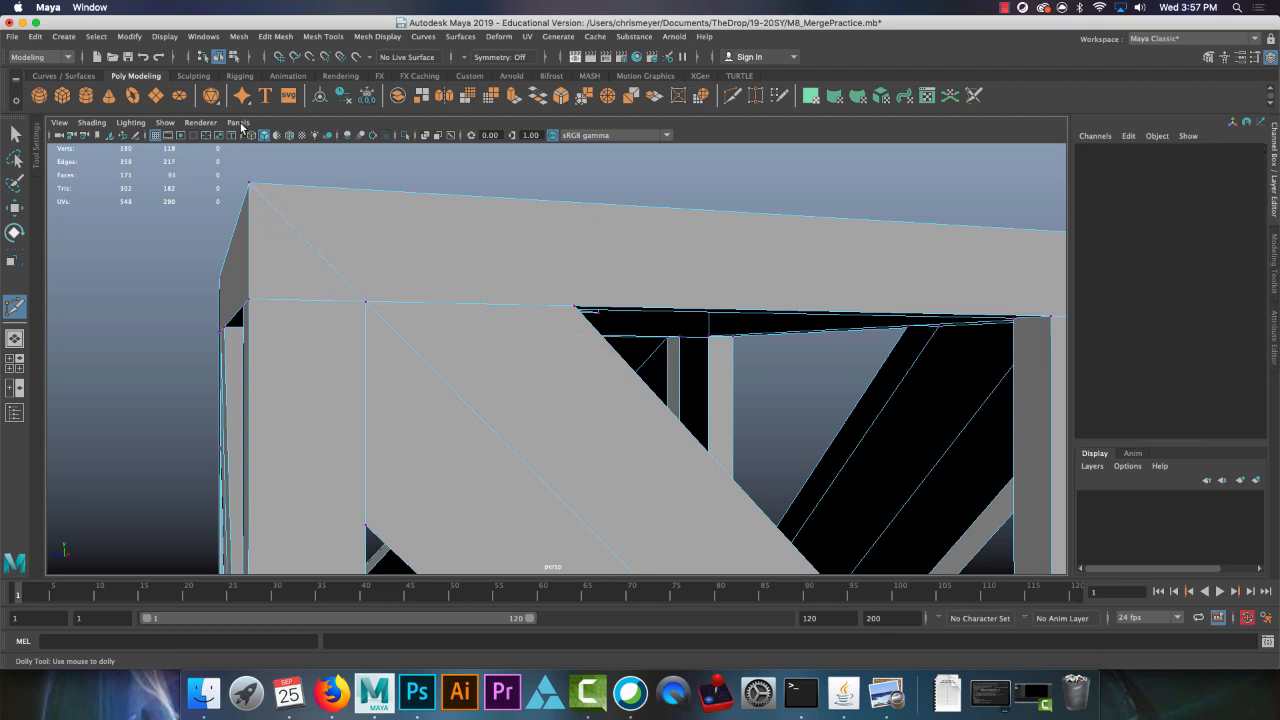
Step: Cut a matching diagonal edge at the opposite upper corner of the same crate side
alt+drag(877, 266, 812, 265)
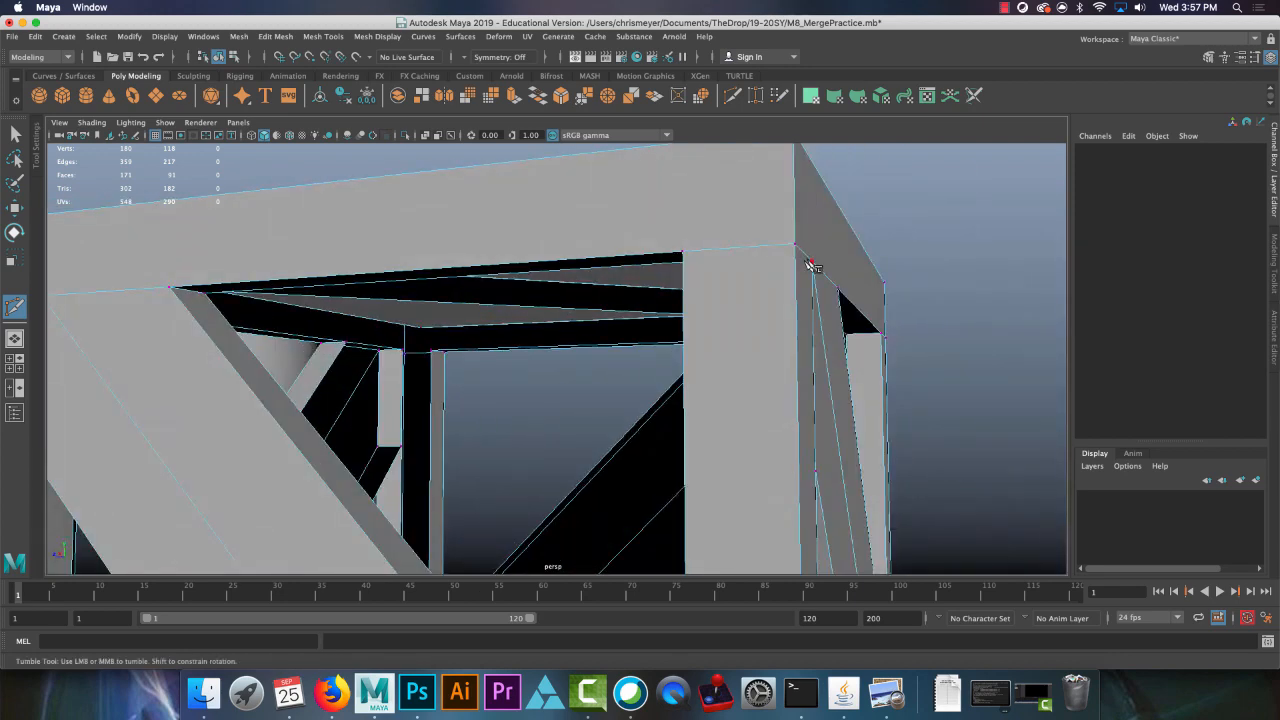
alt+middle_drag(735, 207, 707, 251)
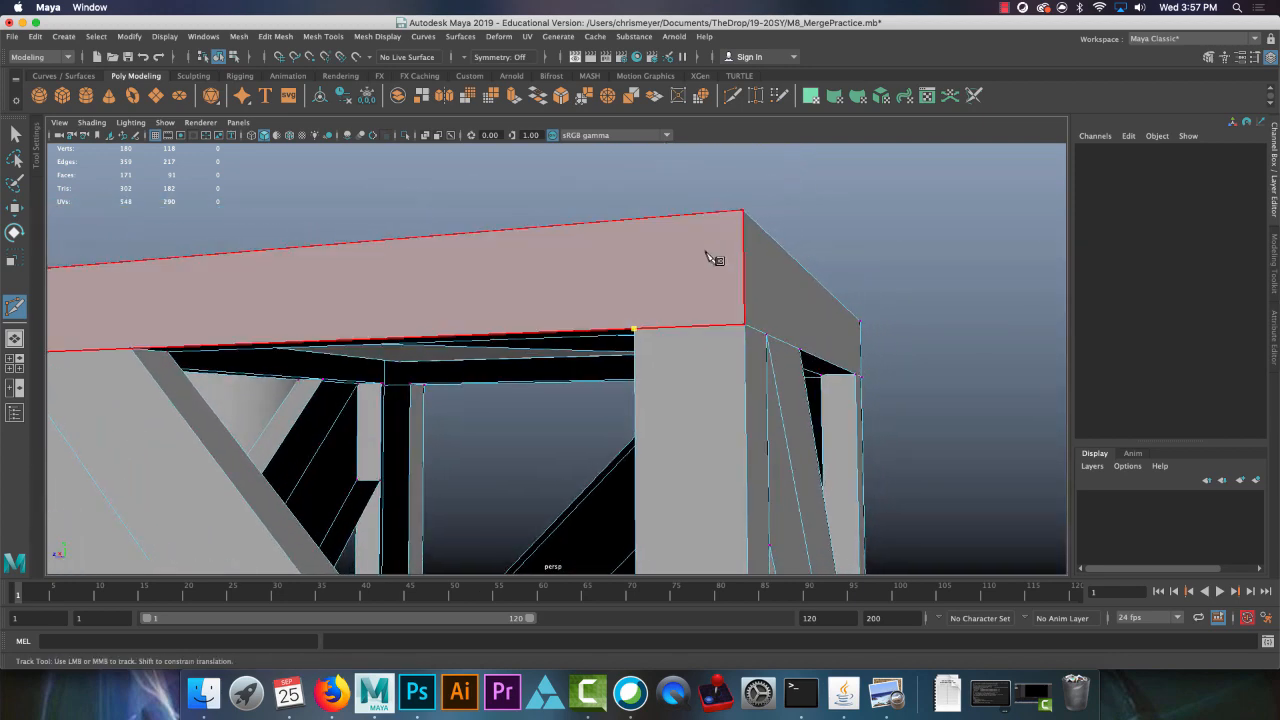
drag(709, 212, 700, 262)
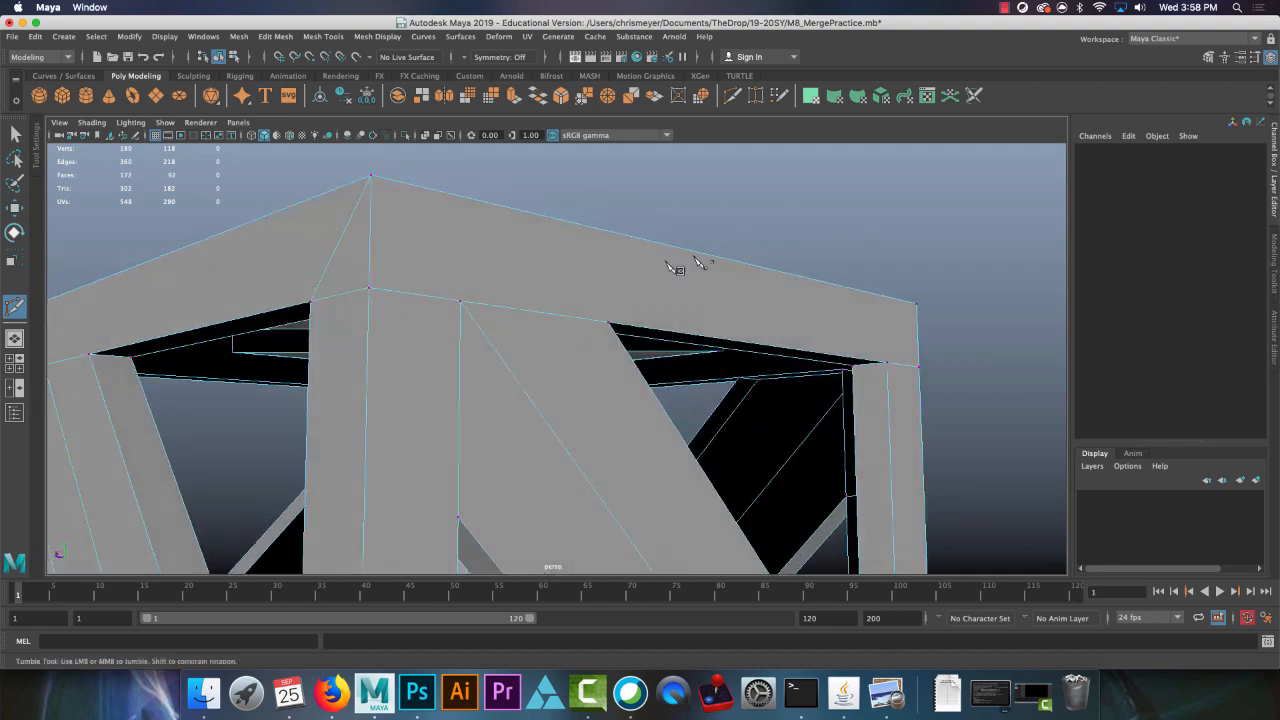
Step: Cut diagonal edges from the inner frame corners to the outer corners at both upper ends of the adjacent crate side
click(459, 300)
click(886, 362)
key(Return)
Step: Add the diagonal corner cuts at both upper ends of the crate's third side
alt+drag(988, 265, 445, 393)
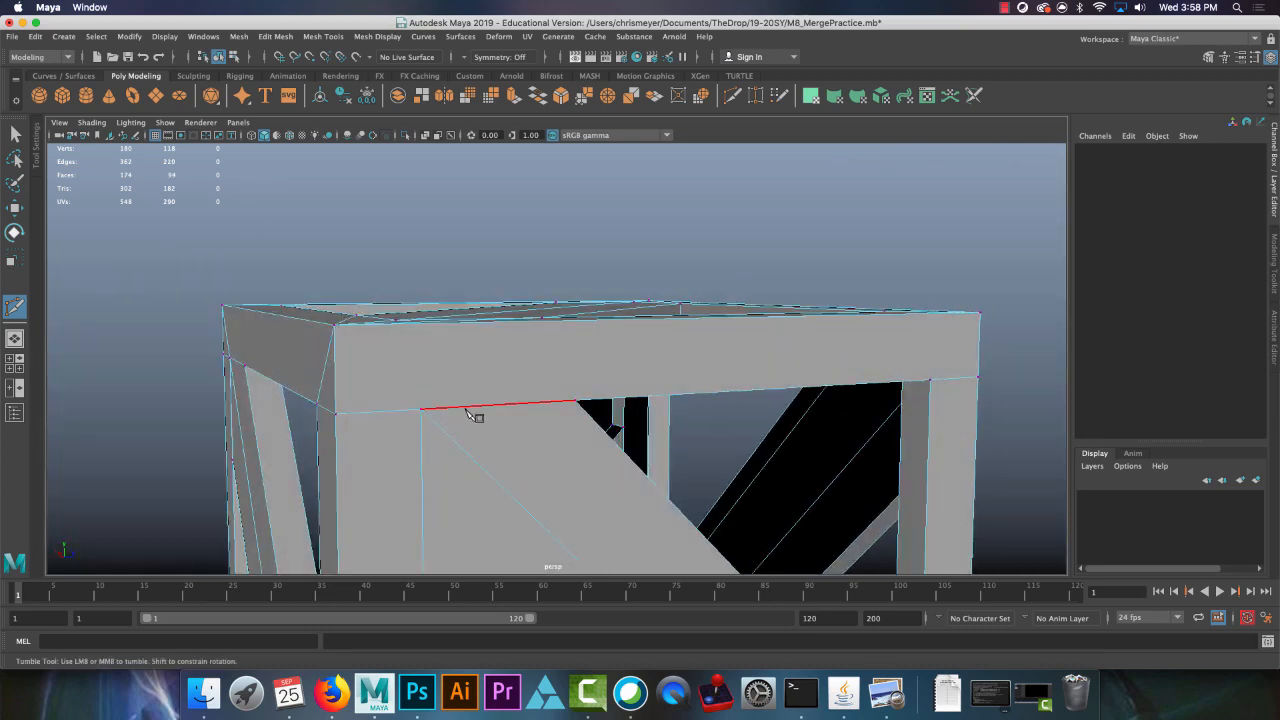
alt+drag(406, 334, 420, 366)
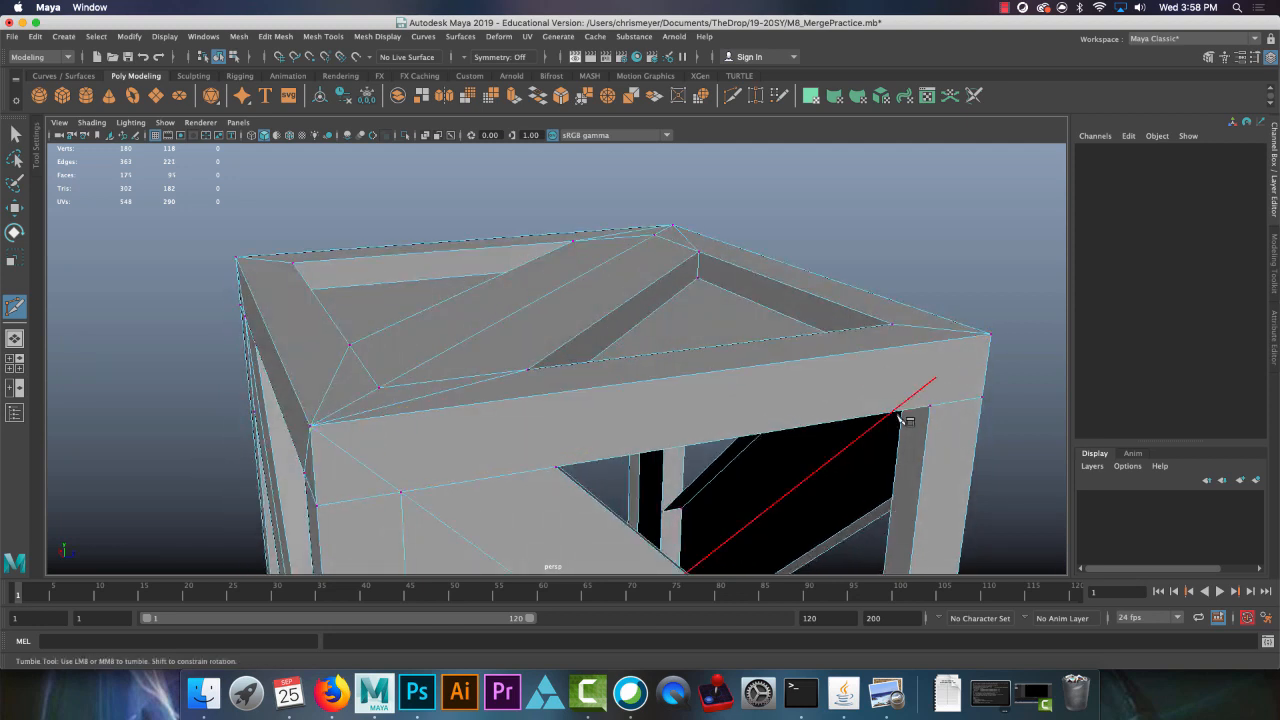
drag(882, 411, 1022, 396)
drag(950, 344, 530, 267)
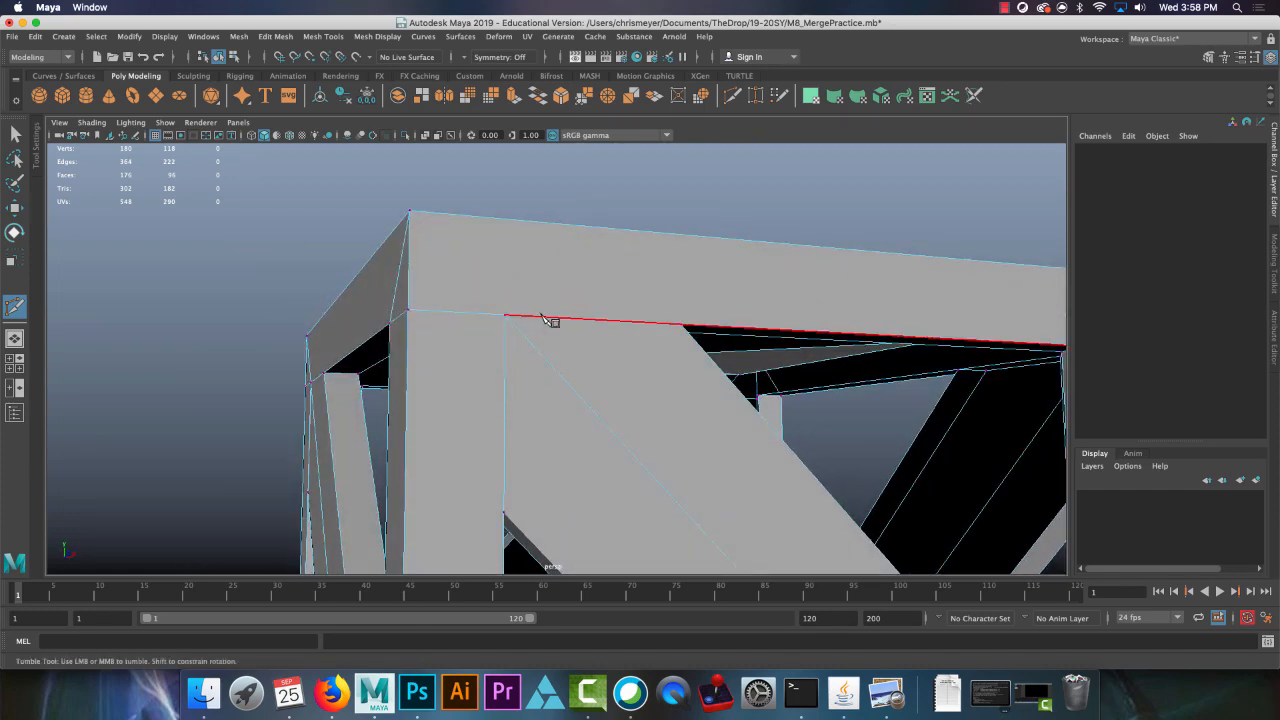
Step: Add the diagonal corner cuts at both upper ends of the crate's fourth side
click(409, 211)
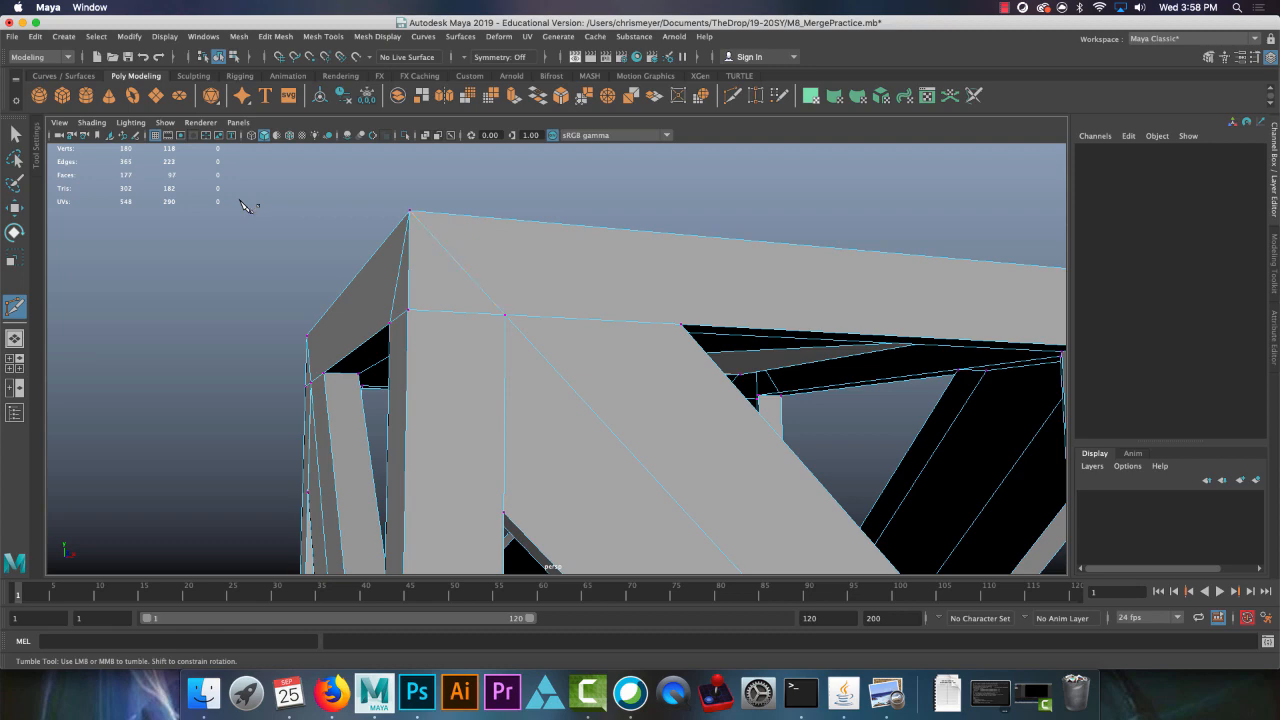
alt+drag(245, 206, 790, 349)
alt+middle_drag(858, 154, 826, 212)
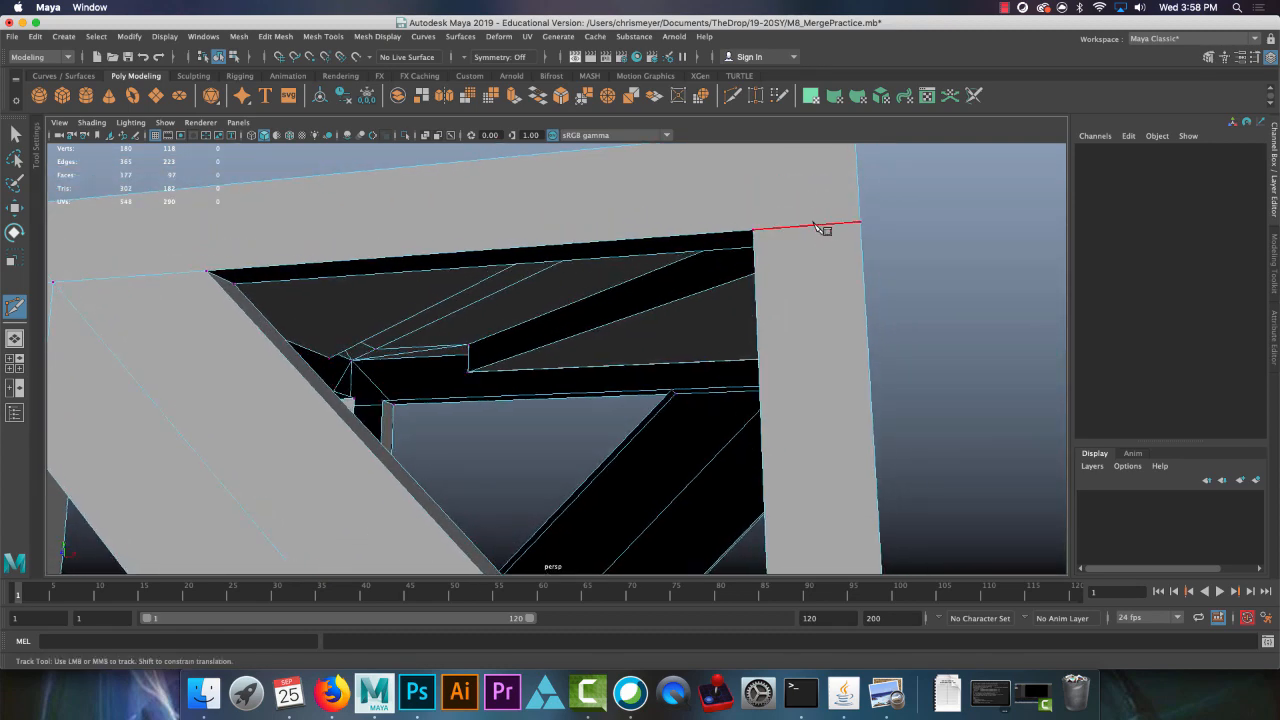
alt+middle_drag(844, 157, 749, 241)
drag(725, 212, 791, 246)
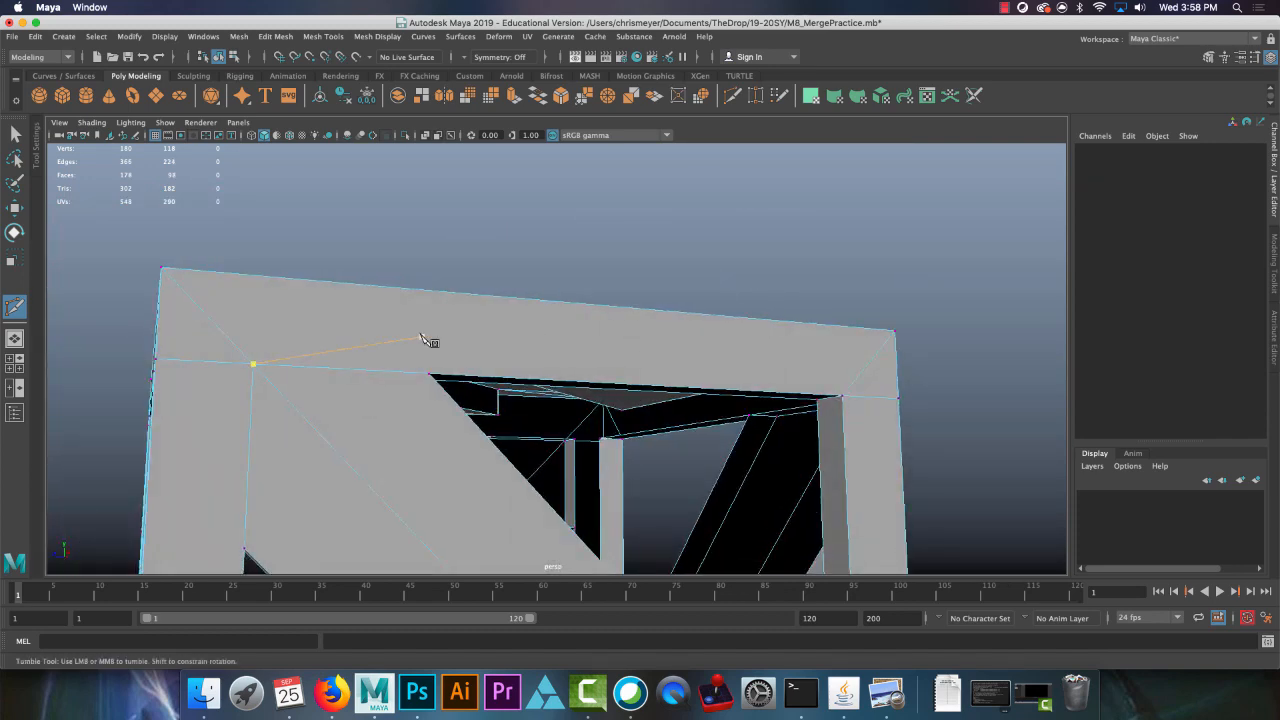
Step: Cut diagonals from the first lower crate corner to the inner frame corners on both adjoining sides and the underside
alt+middle_drag(330, 385, 341, 367)
alt+drag(341, 367, 566, 306)
alt+middle_drag(566, 306, 573, 262)
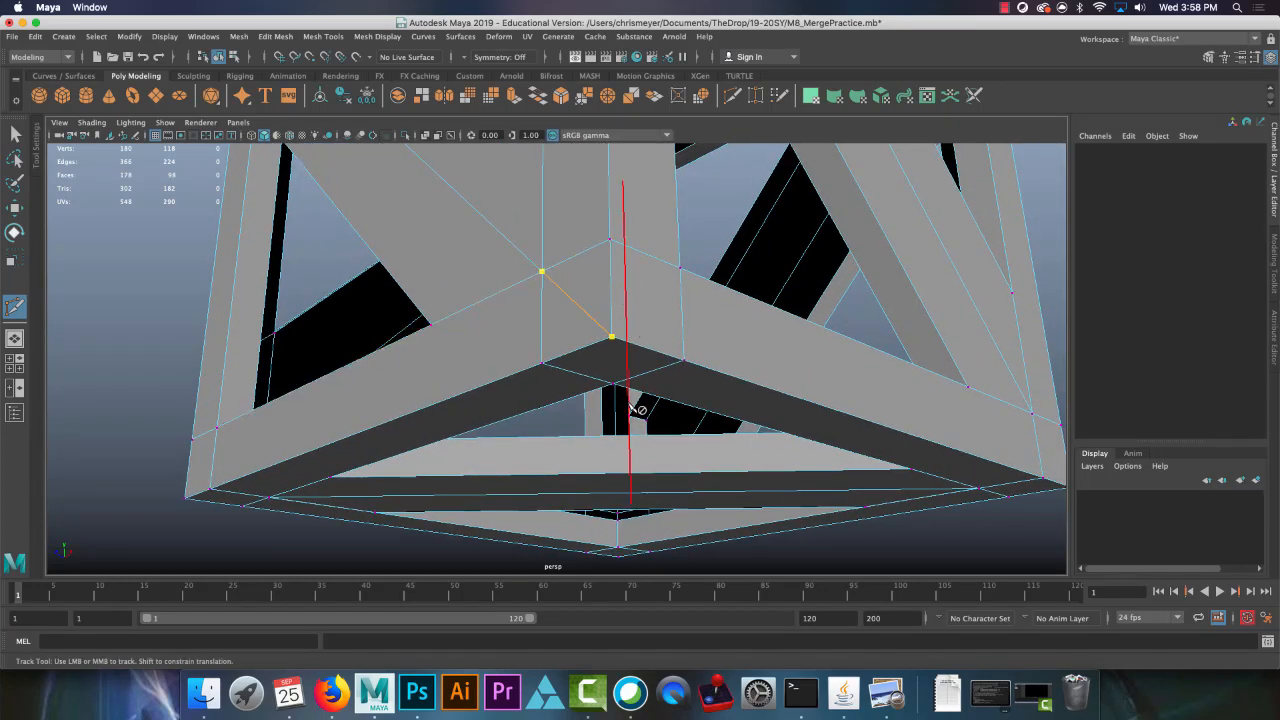
click(684, 360)
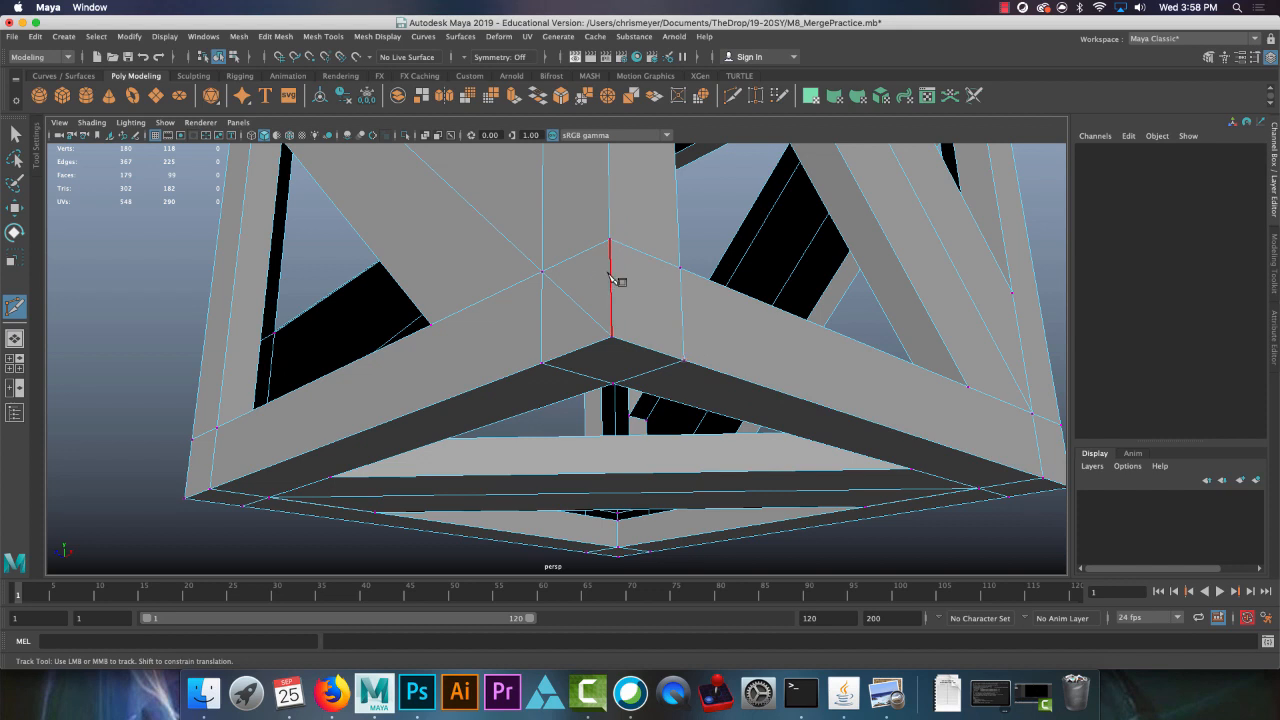
click(612, 336)
click(680, 268)
right_click(749, 295)
click(612, 384)
Step: Cut the same three diagonals at the next lower crate corner, across the underside and both adjoining sides
alt+drag(691, 374, 700, 326)
alt+middle_drag(700, 326, 685, 343)
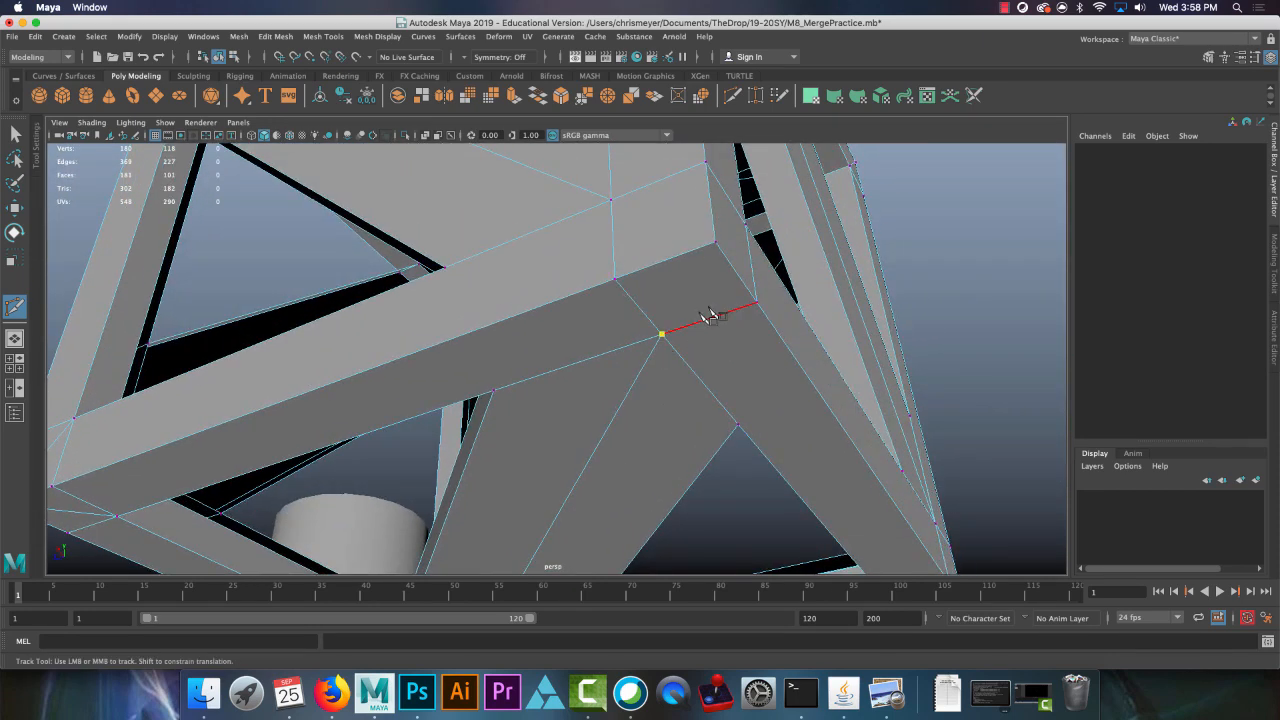
click(716, 242)
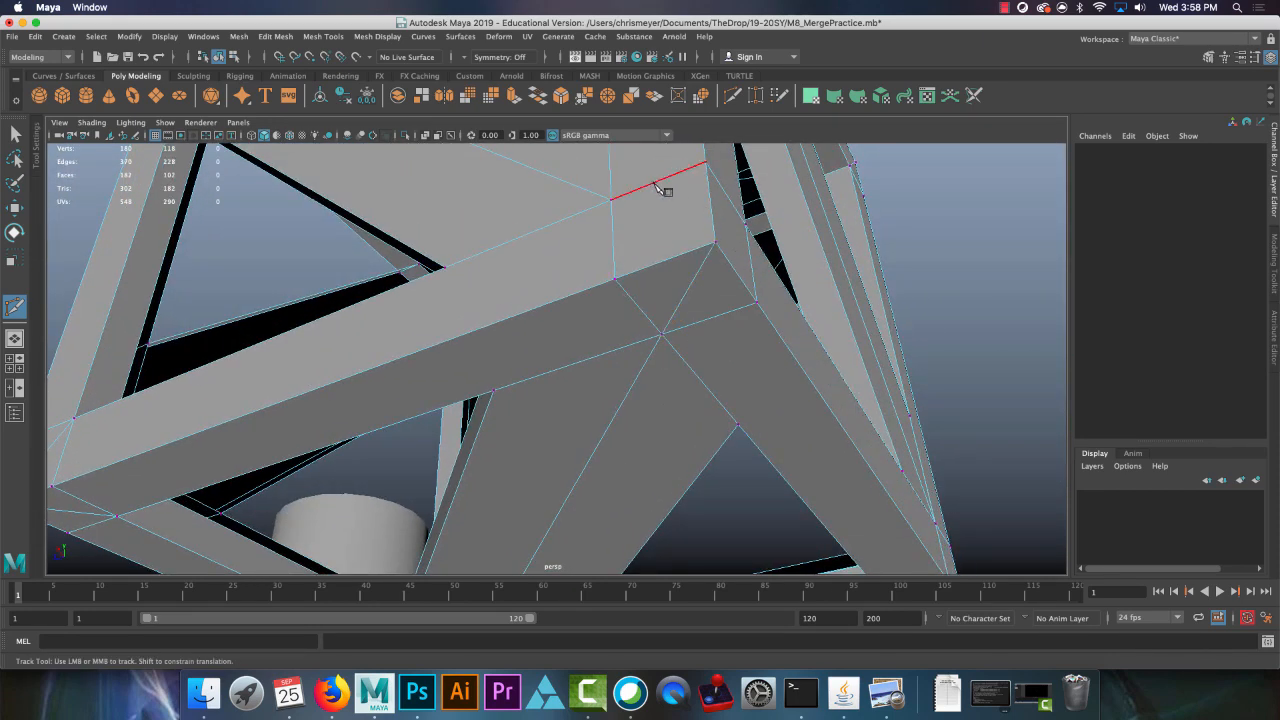
click(611, 200)
alt+drag(767, 268, 752, 328)
alt+middle_drag(643, 372, 664, 278)
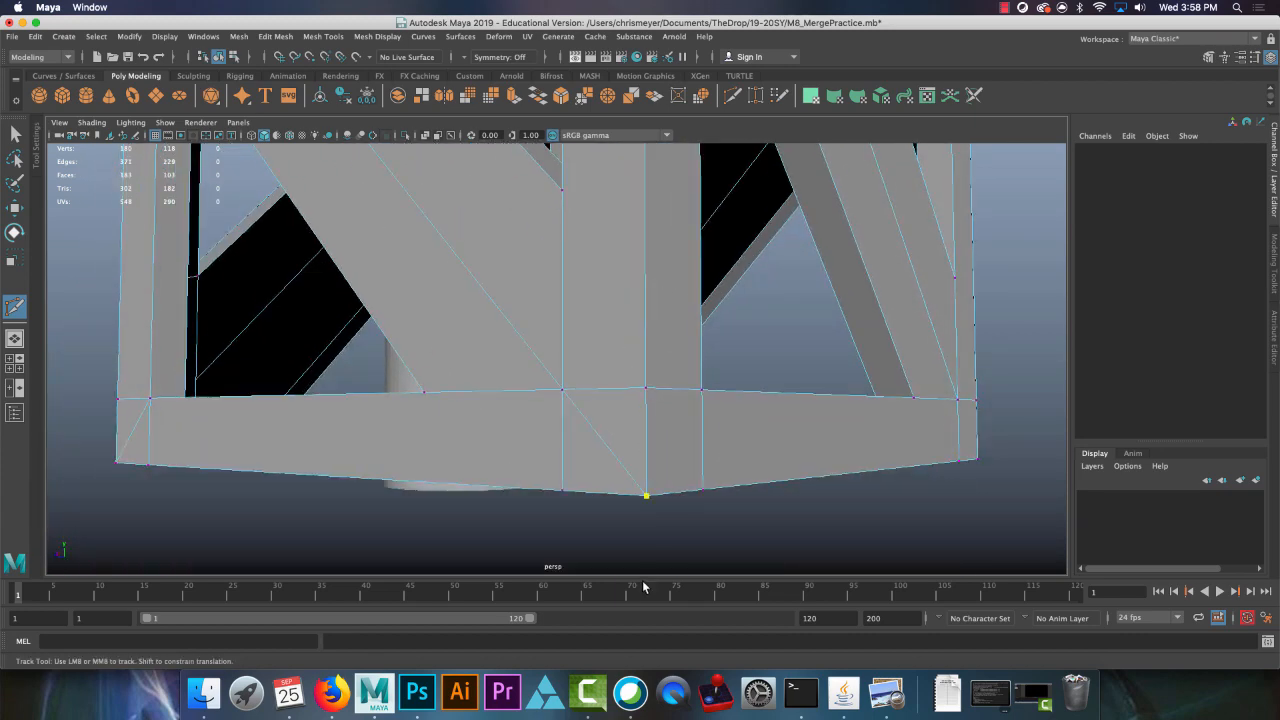
click(701, 389)
Step: Cut diagonals across the side faces at the remaining lower crate corners, joining the inner frame corners to the outer corners
alt+drag(960, 400, 667, 314)
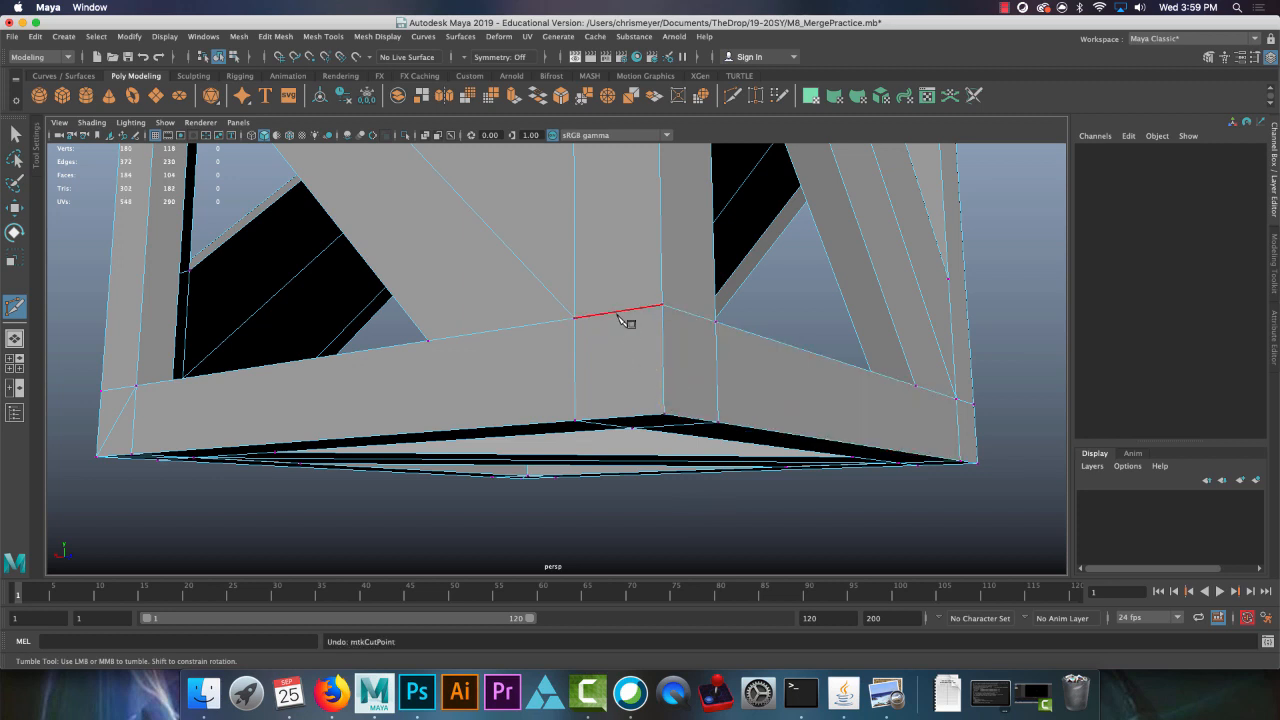
click(574, 318)
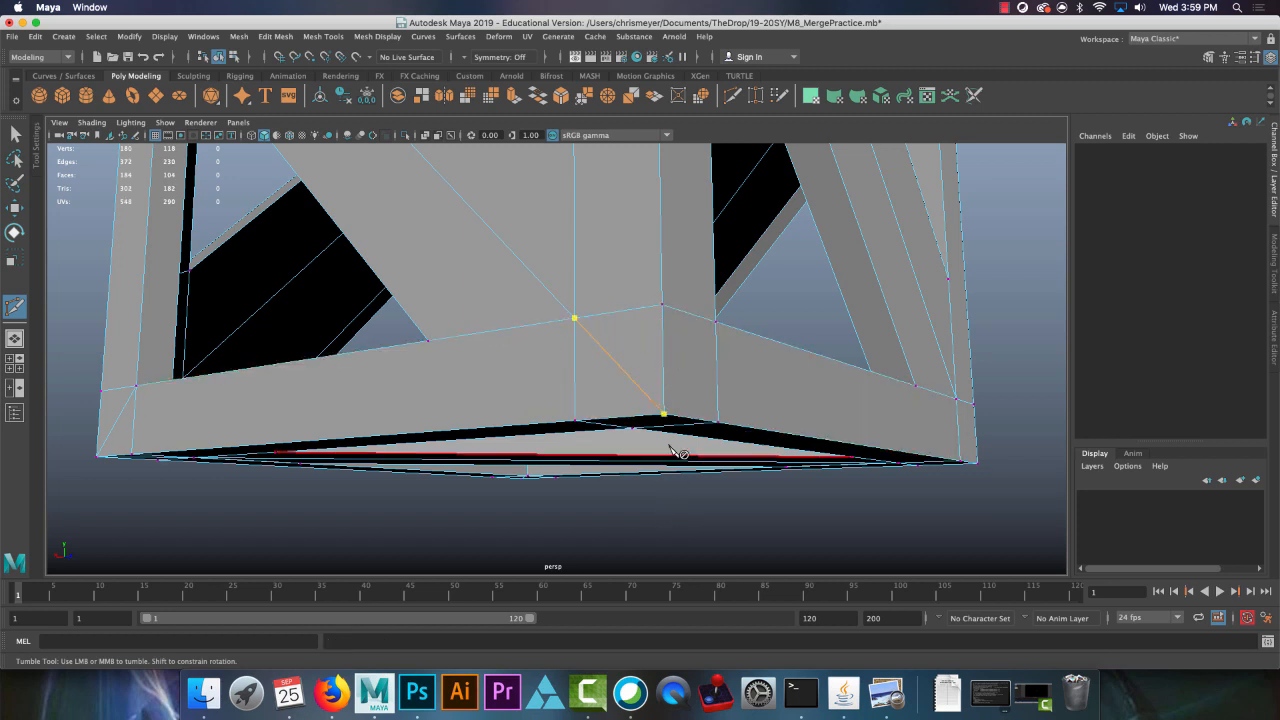
alt+drag(670, 452, 612, 378)
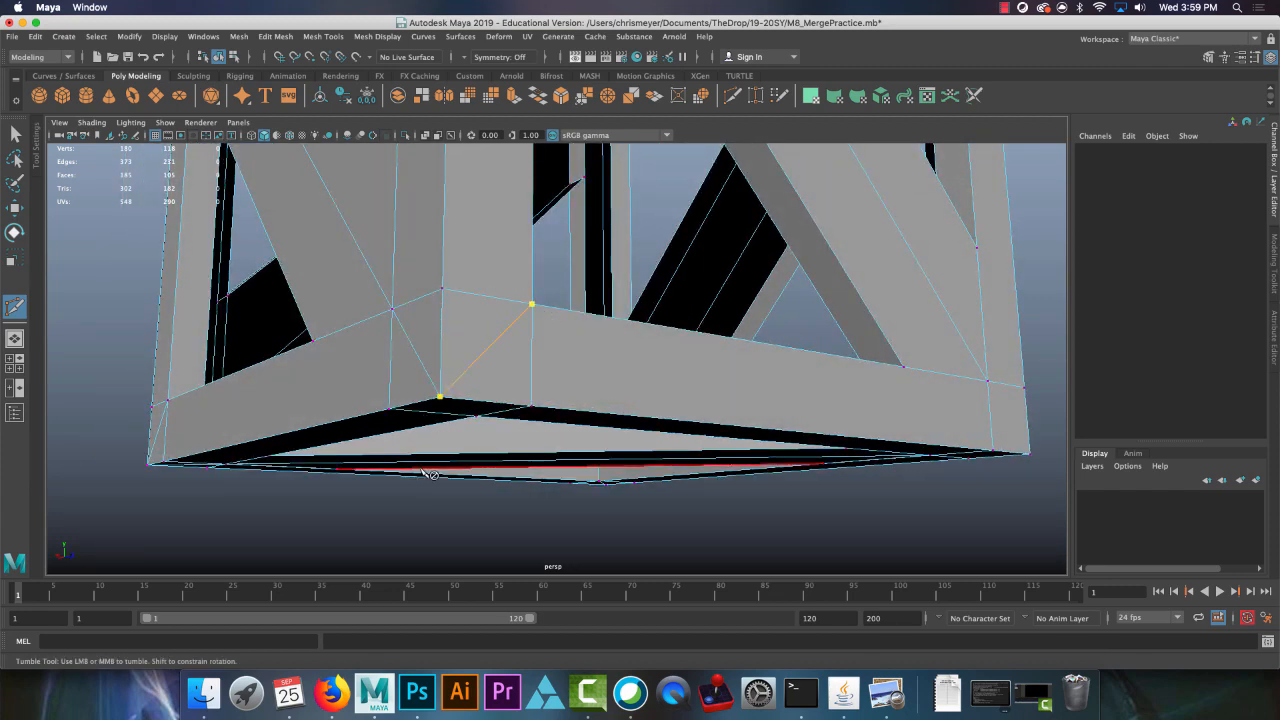
alt+drag(890, 322, 780, 338)
click(664, 331)
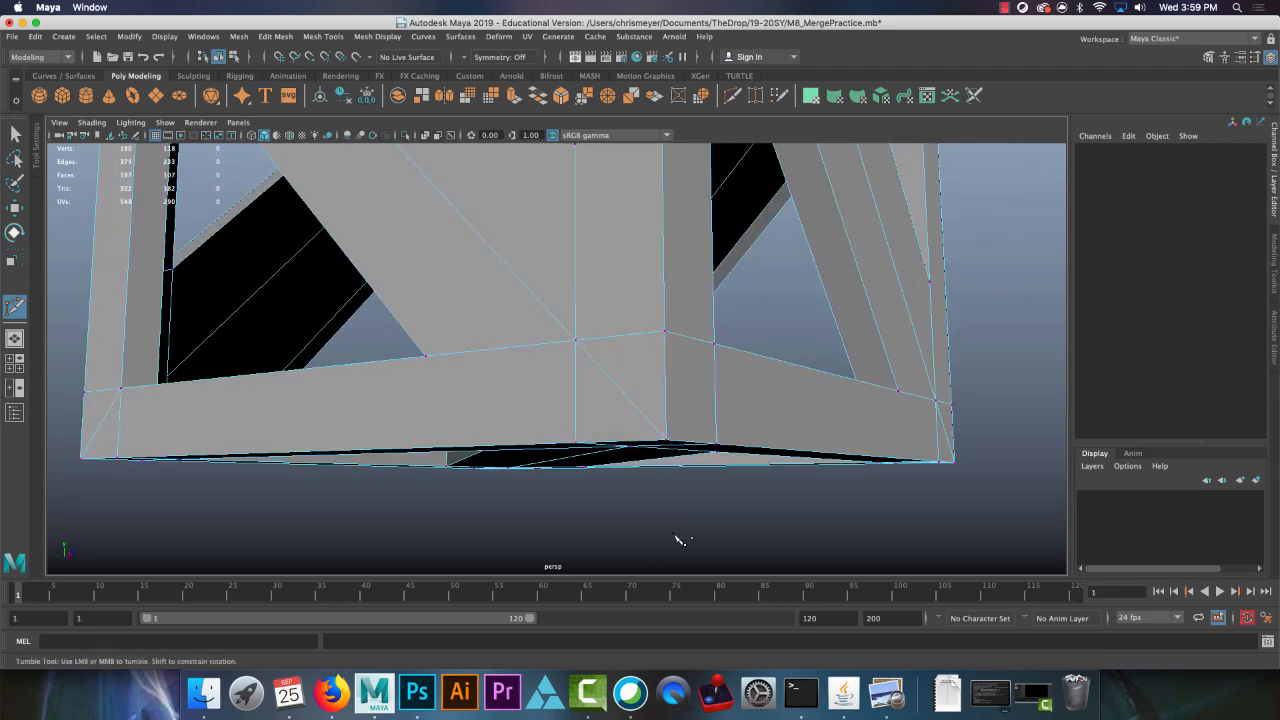
Step: Complete the missing diagonal cuts at the underside's remaining corners, joining each outer corner to its inner frame corner
alt+drag(740, 472, 738, 410)
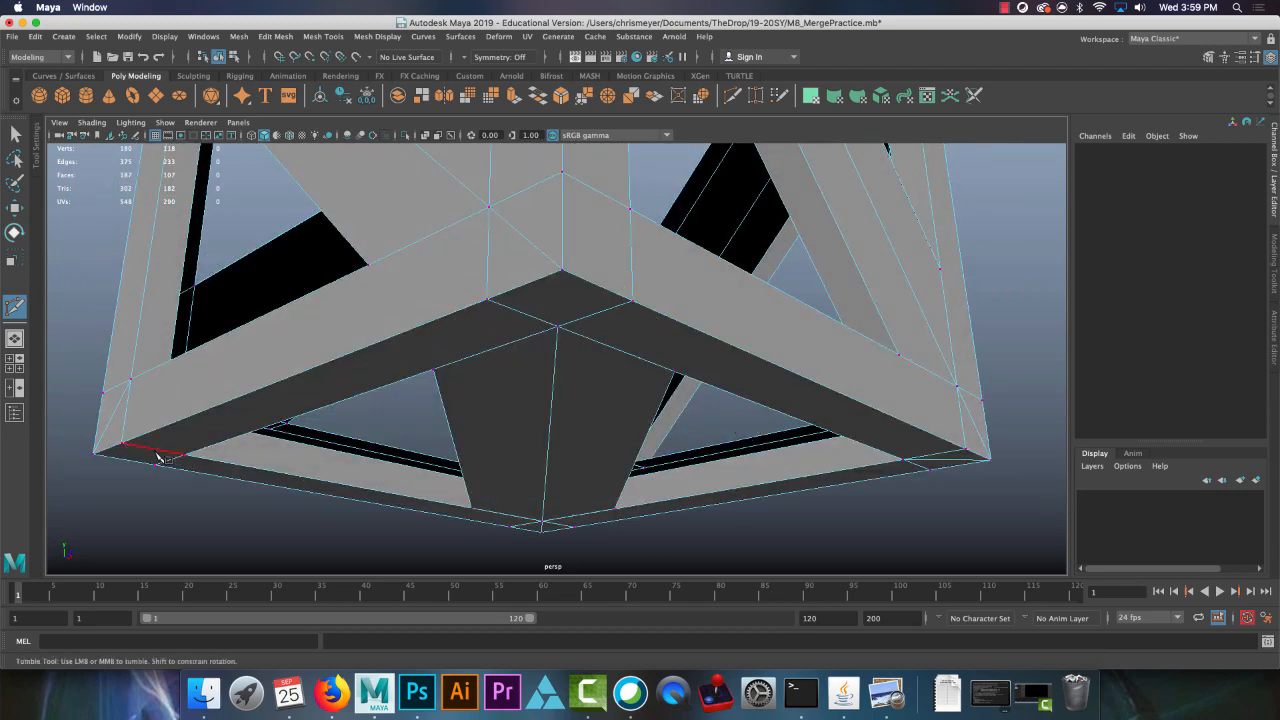
alt+drag(158, 456, 310, 440)
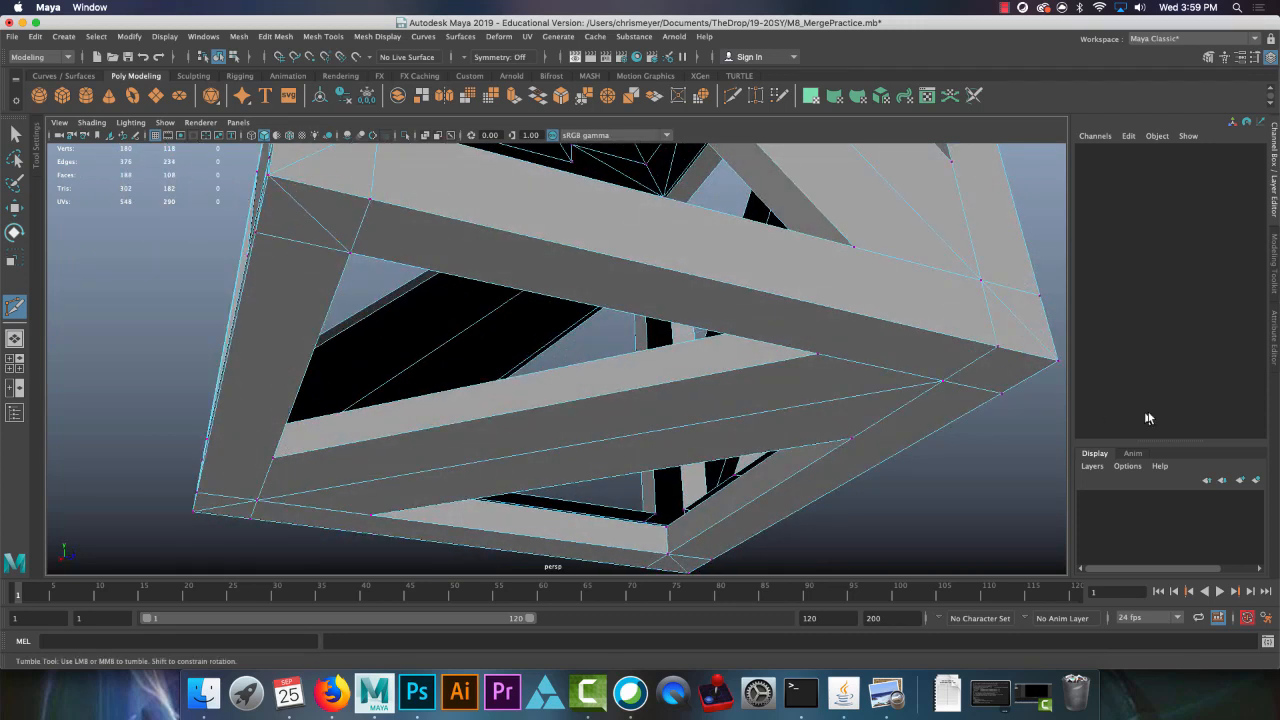
key(ctrl+shift+x)
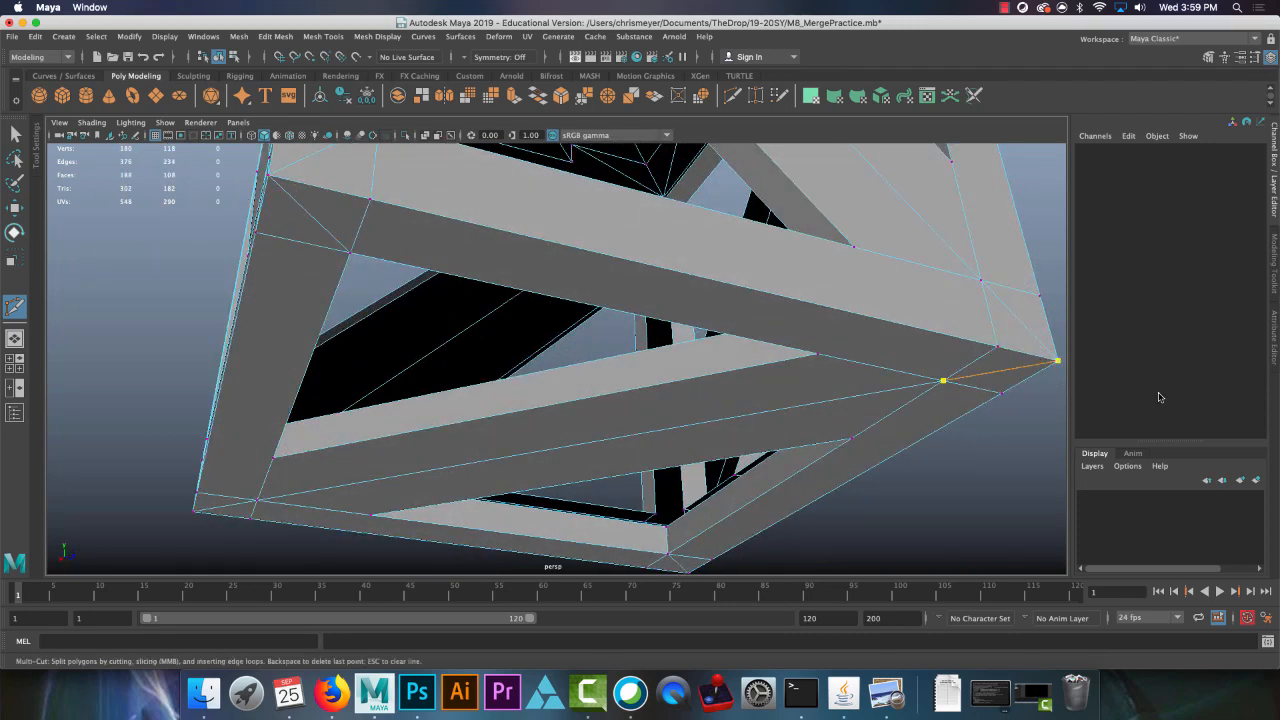
alt+drag(988, 366, 803, 350)
click(431, 233)
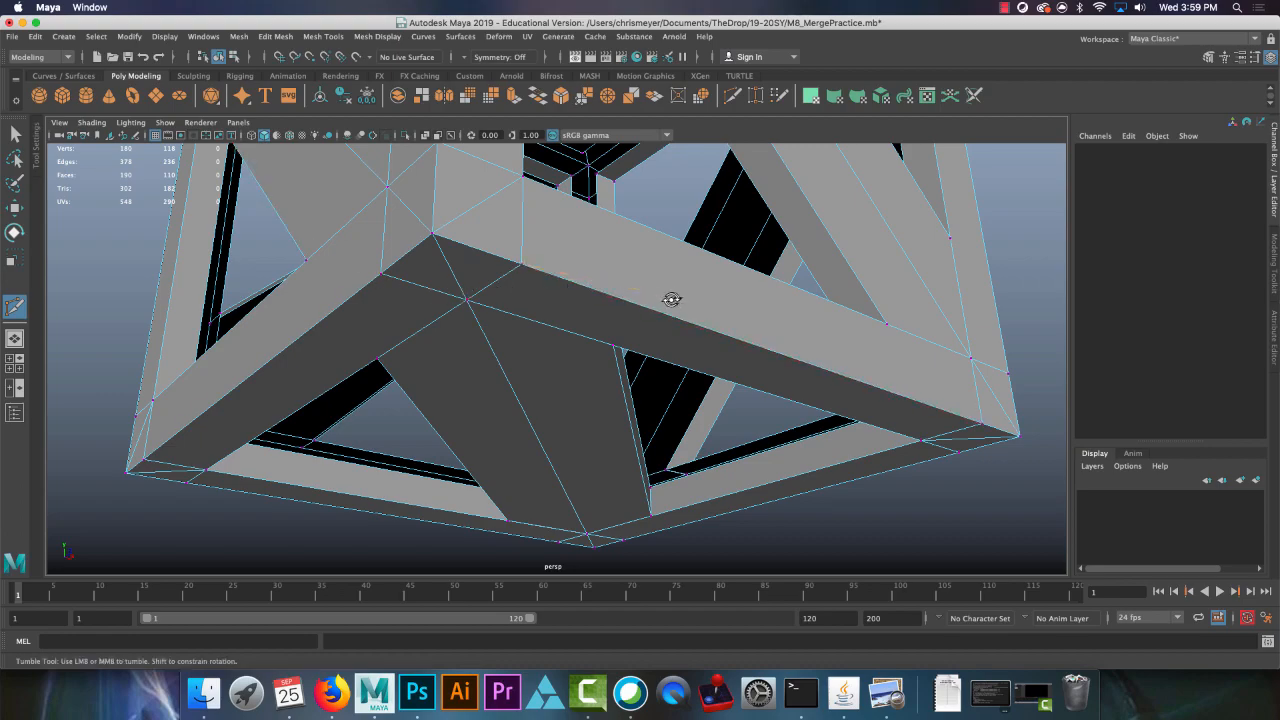
Step: Leave Multi-Cut for the Select tool and examine the corner cuts all around the crate
alt+drag(674, 297, 616, 368)
alt+right_drag(616, 368, 624, 250)
alt+middle_drag(624, 250, 537, 340)
key(q)
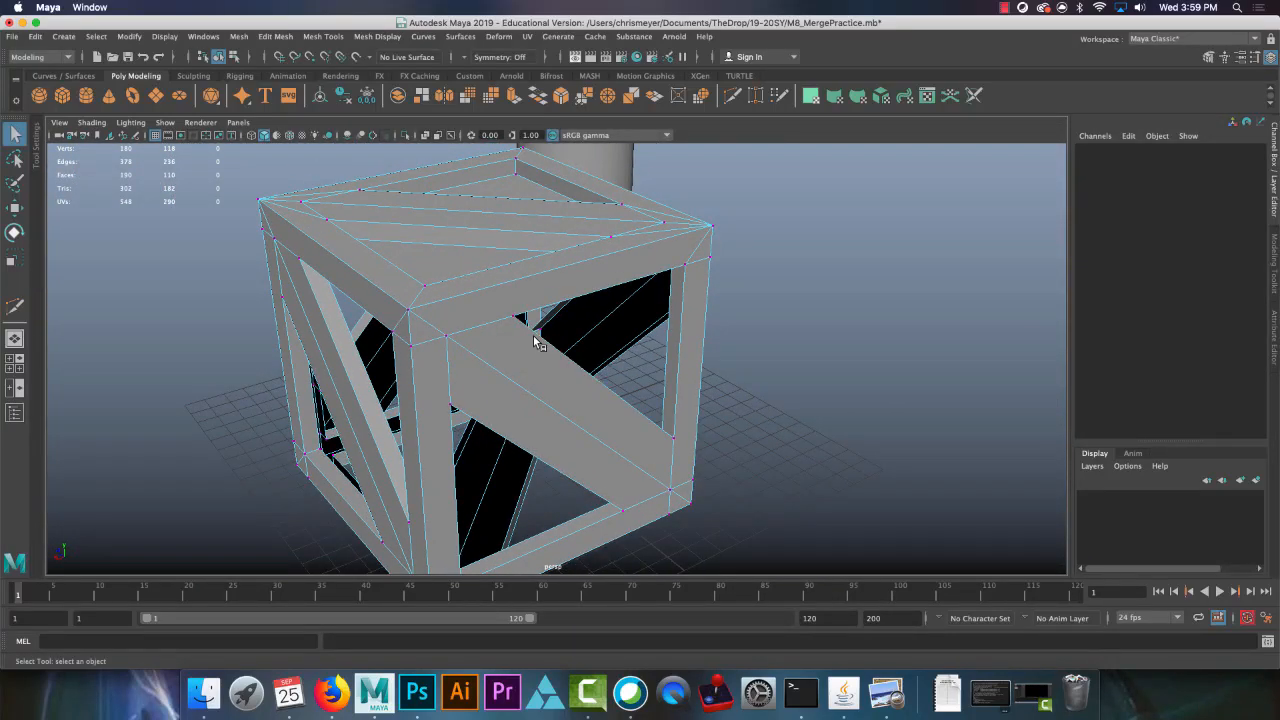
alt+drag(566, 285, 469, 183)
alt+middle_drag(469, 183, 560, 286)
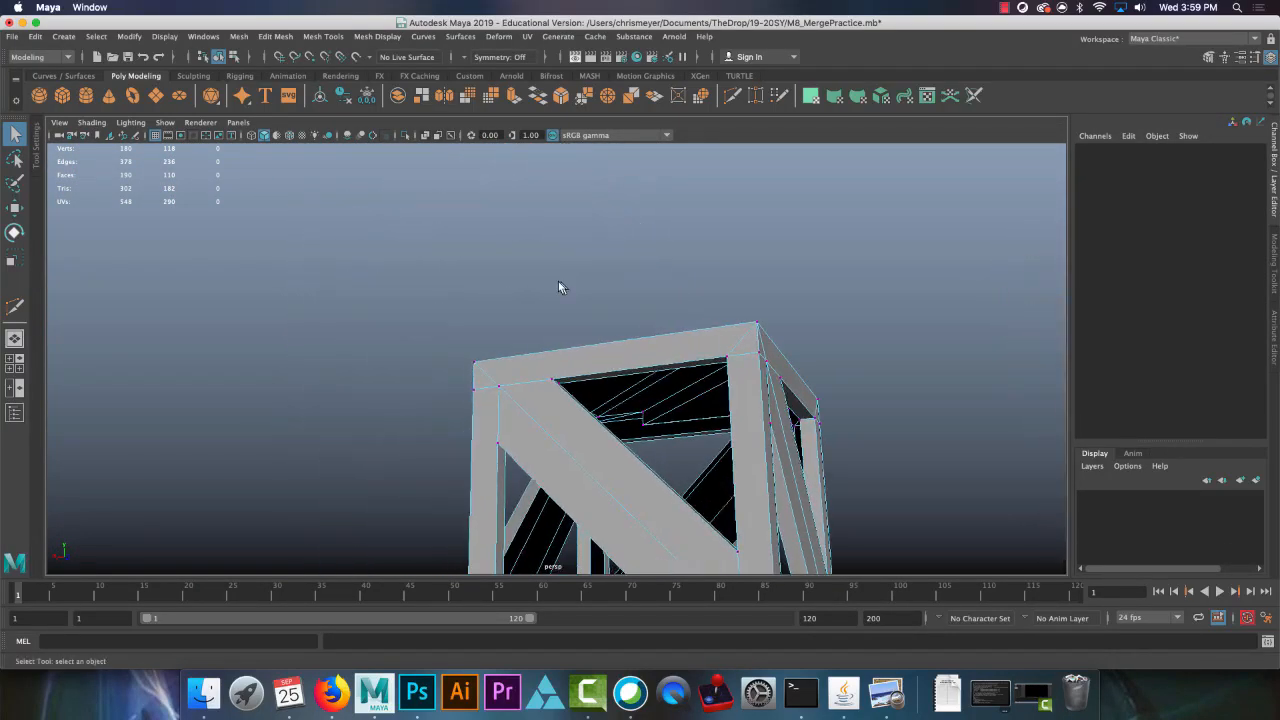
alt+right_drag(560, 286, 826, 449)
alt+drag(826, 449, 730, 372)
alt+middle_drag(730, 372, 591, 277)
alt+right_drag(591, 277, 848, 408)
alt+middle_drag(735, 351, 463, 429)
alt+drag(618, 352, 615, 318)
Step: Switch to face selection, select a recessed triangular panel face in the crate's top, and examine it from outside and inside
right_drag(684, 308, 682, 342)
click(714, 329)
alt+drag(714, 329, 387, 315)
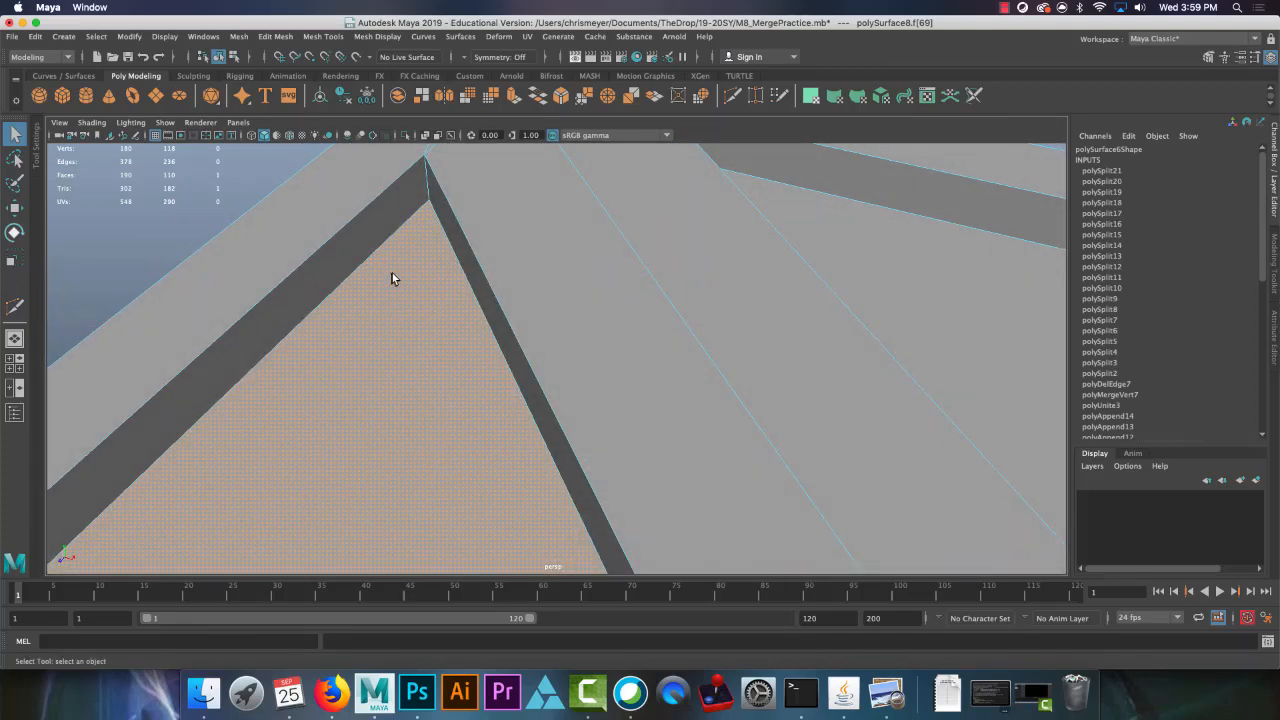
scroll(380, 250, down, 5)
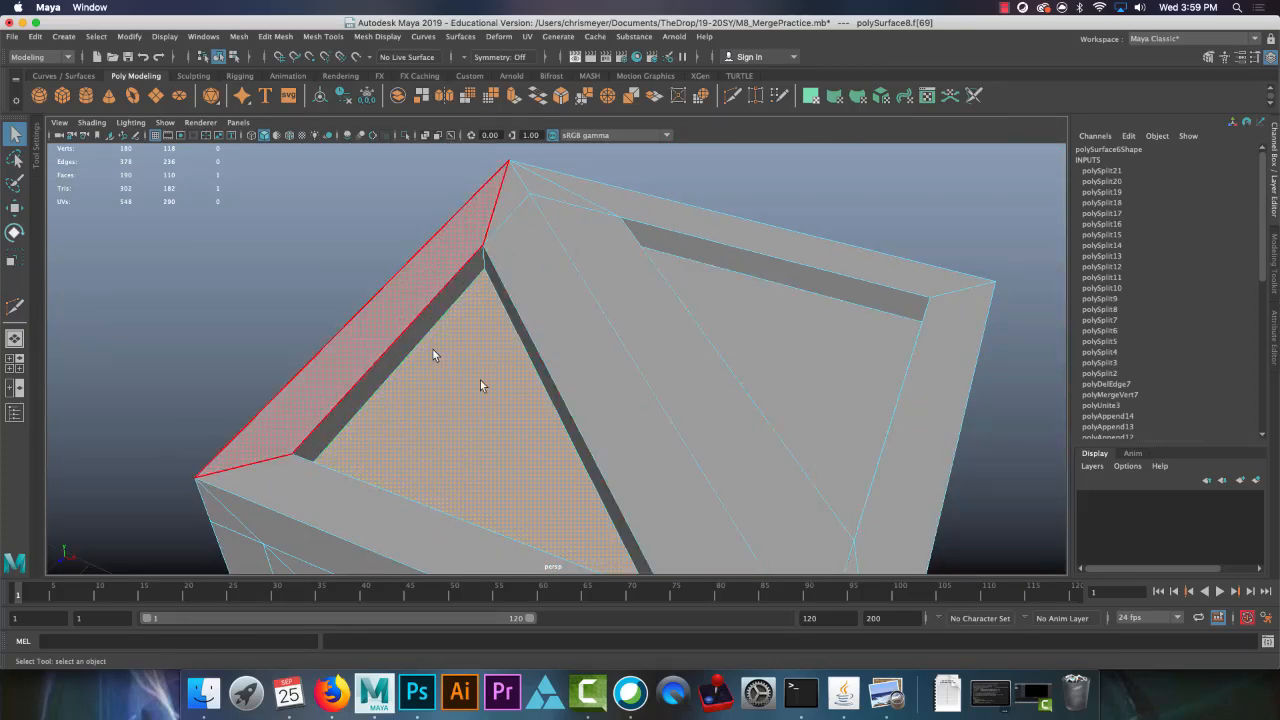
alt+drag(764, 484, 737, 354)
alt+drag(480, 371, 720, 400)
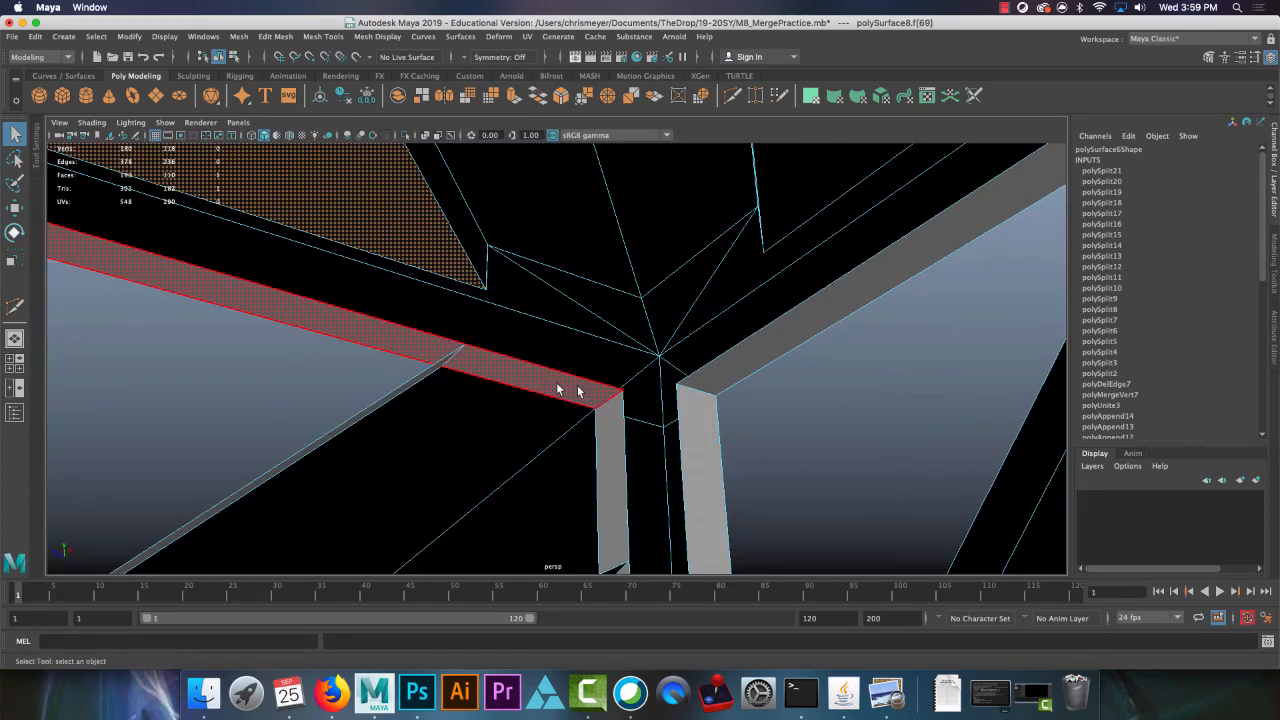
Step: Select the long inner strip face under the crate's top beam on the open side and delete it
click(540, 377)
alt+drag(515, 381, 841, 399)
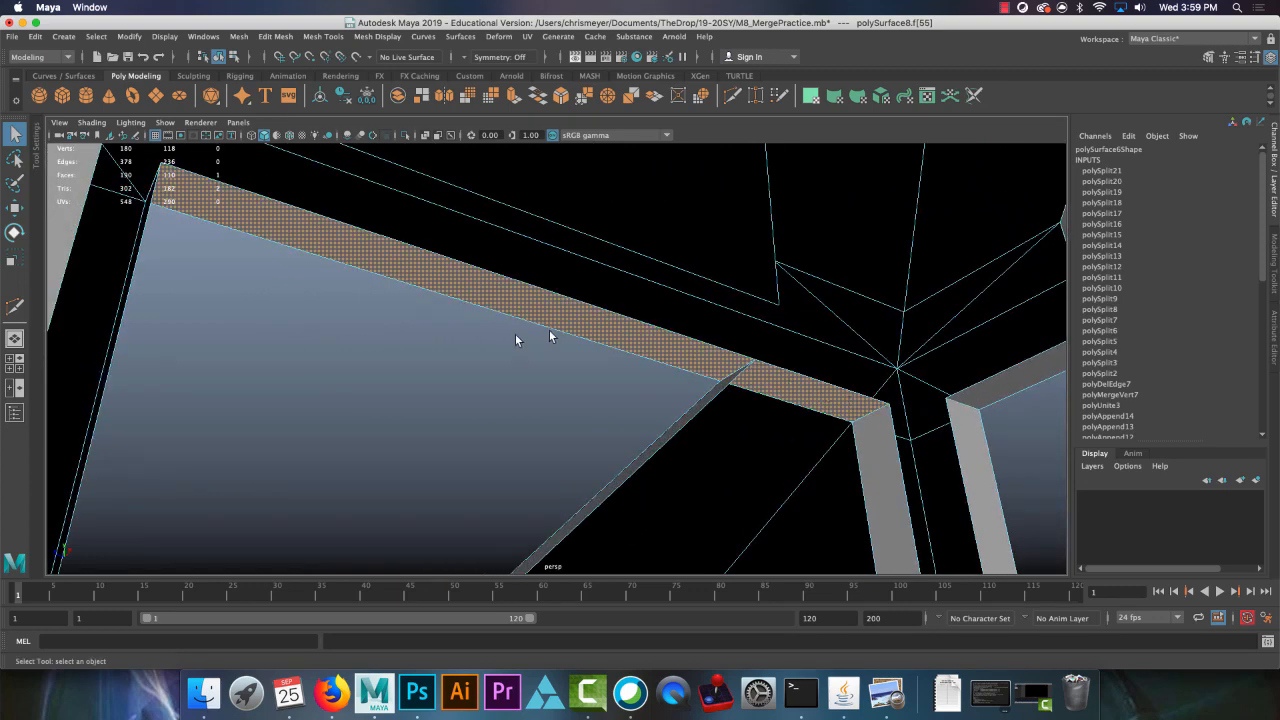
alt+drag(515, 338, 258, 276)
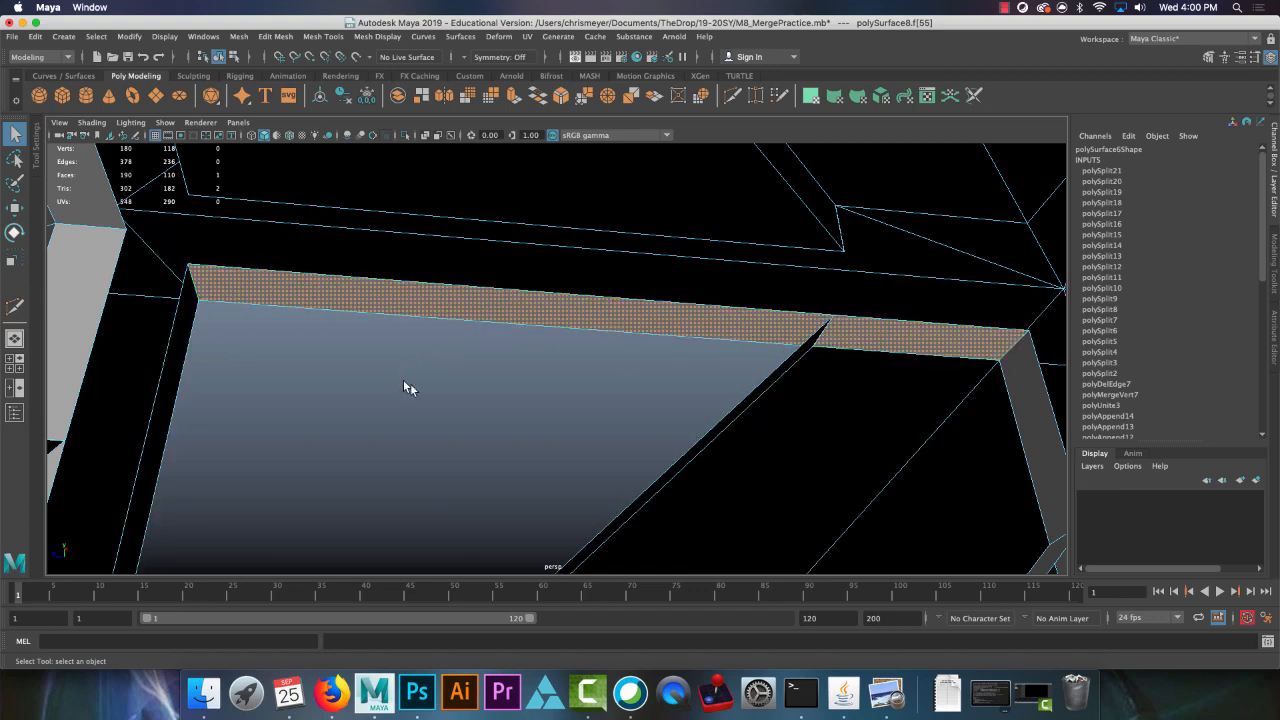
alt+drag(594, 428, 686, 374)
click(684, 376)
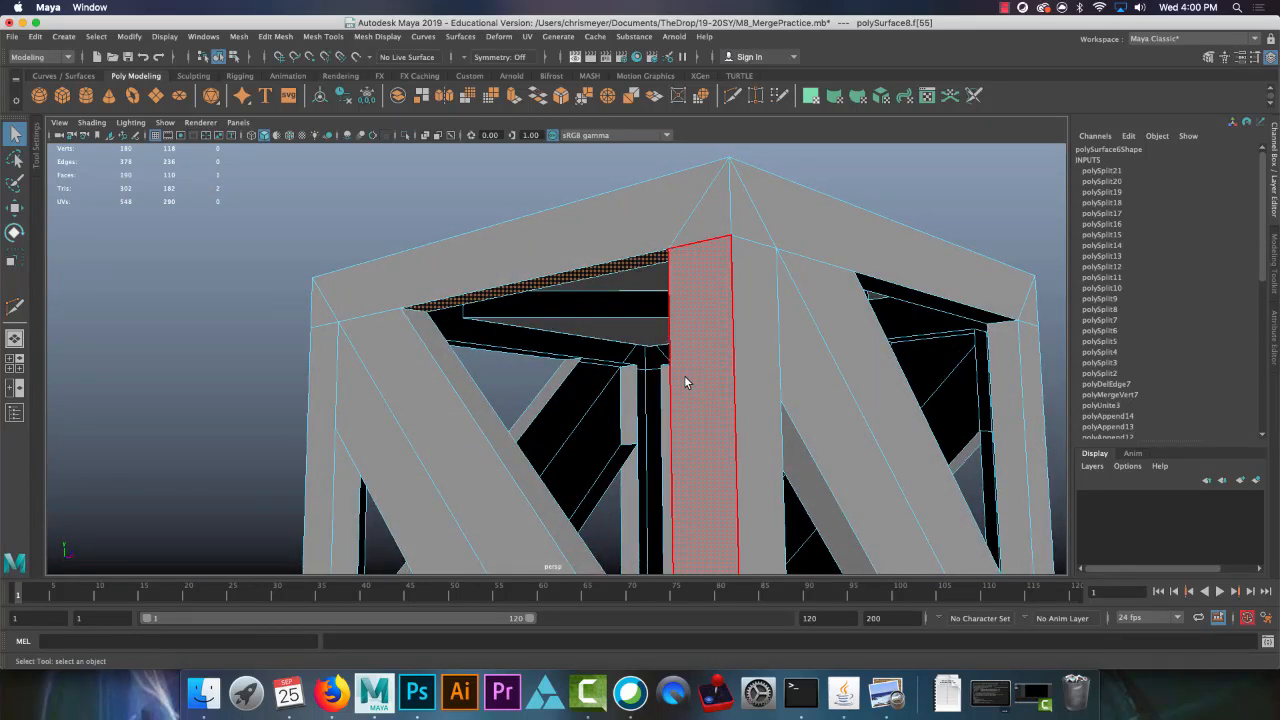
key(Delete)
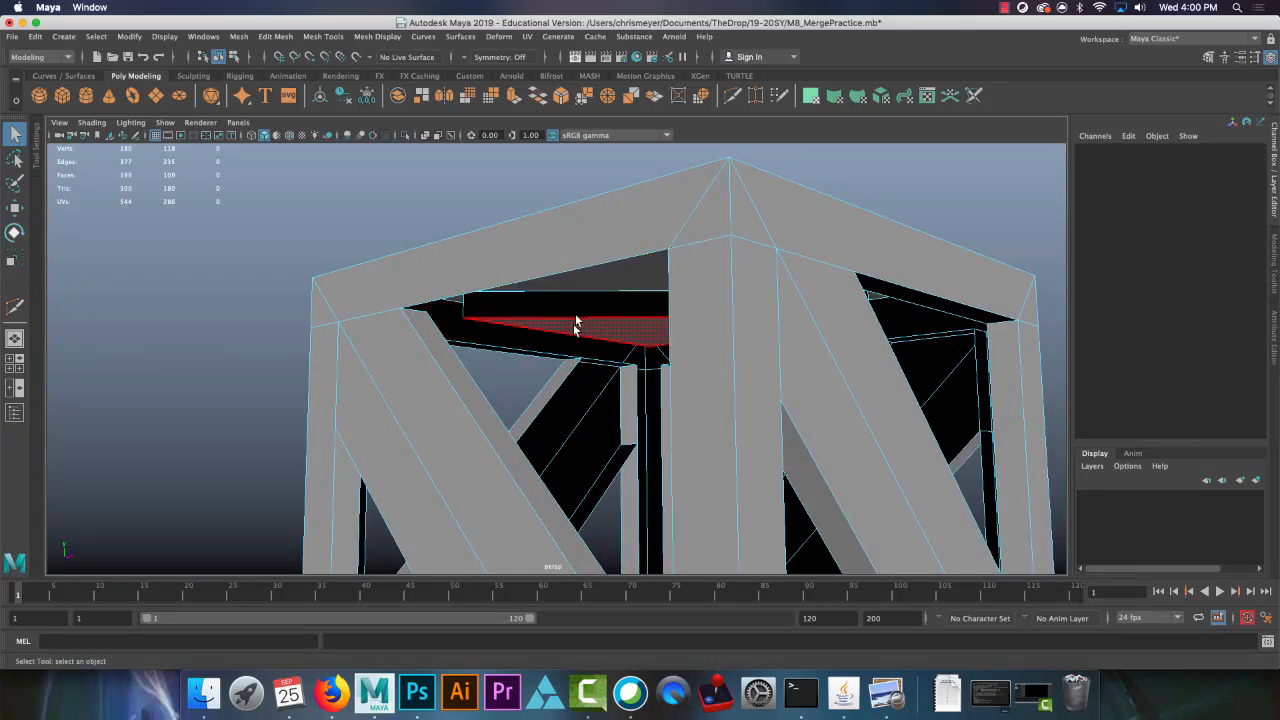
Step: Rebuild the top beam's inner strip with Append to Polygon, bridging the short edge at the diagonal brace to the far corner edge
click(322, 36)
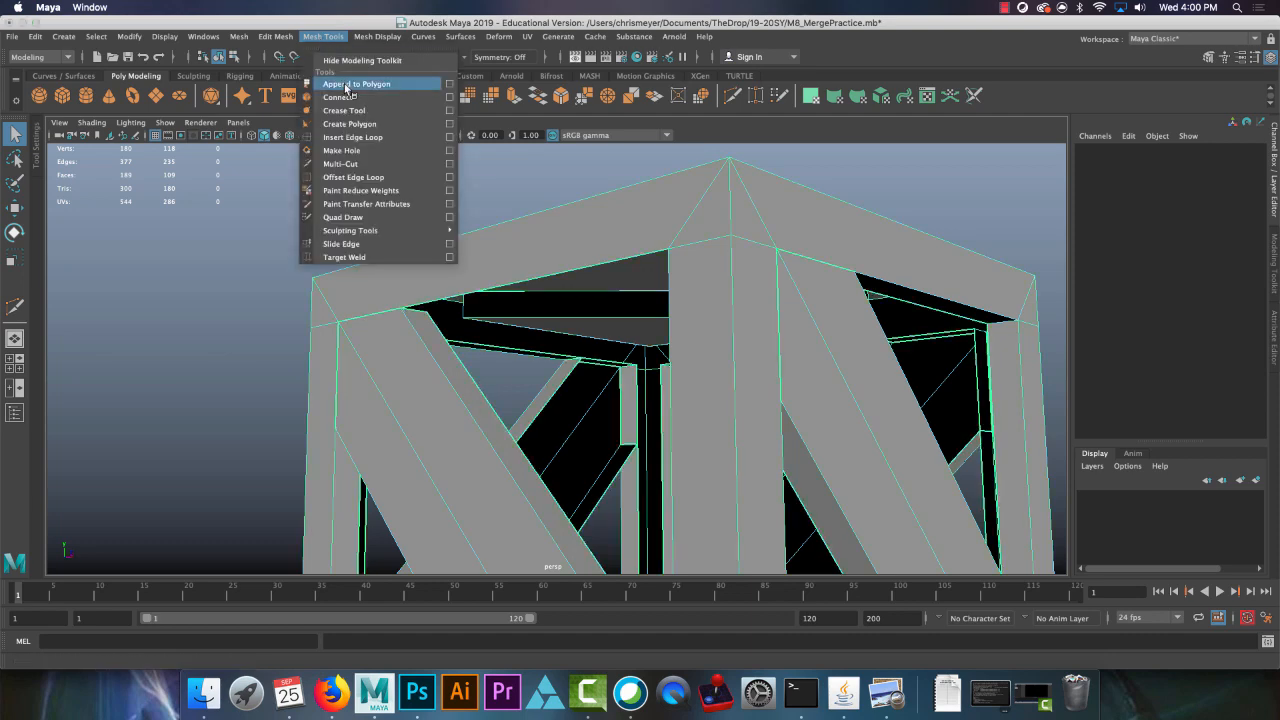
click(350, 84)
alt+drag(449, 346, 432, 338)
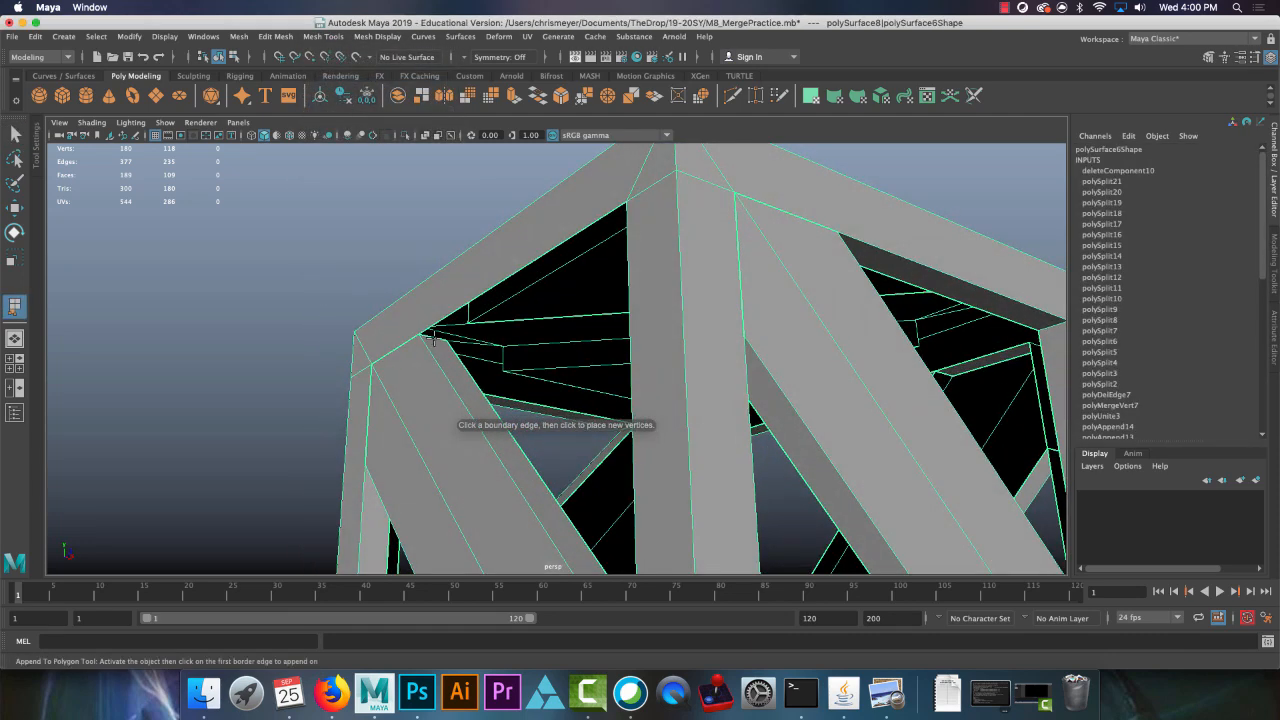
click(439, 347)
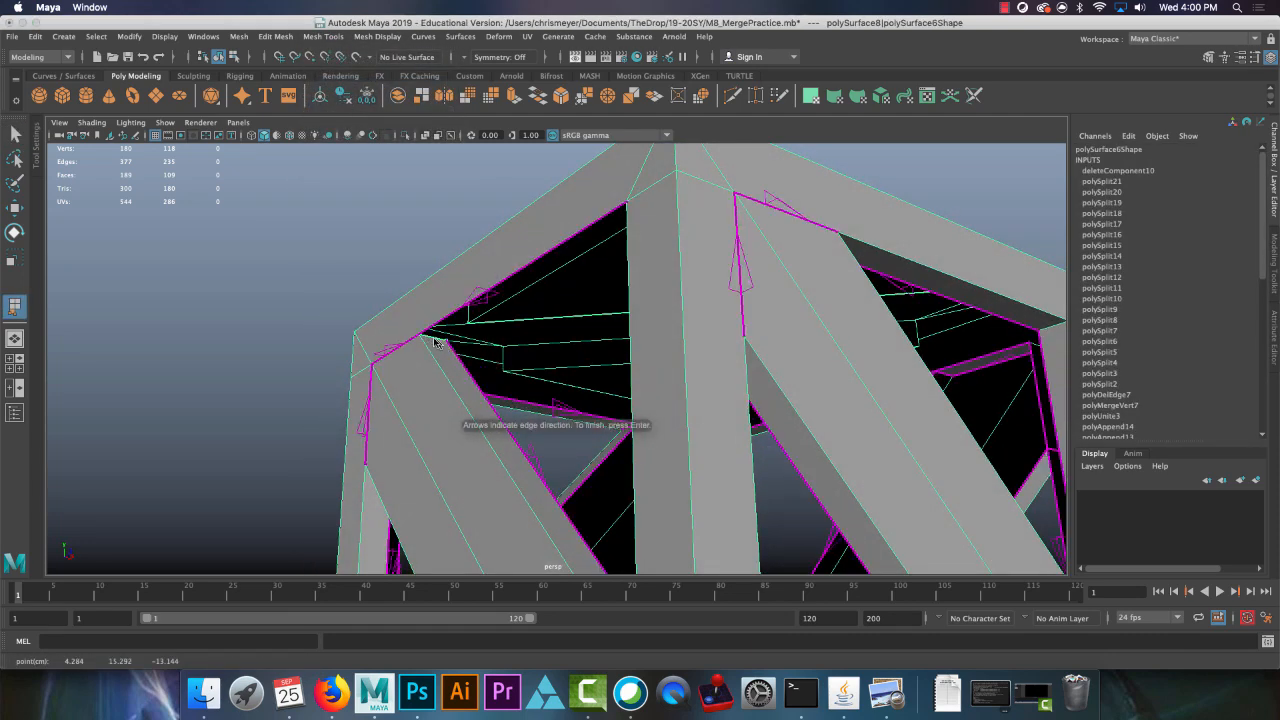
alt+drag(455, 347, 750, 330)
click(743, 321)
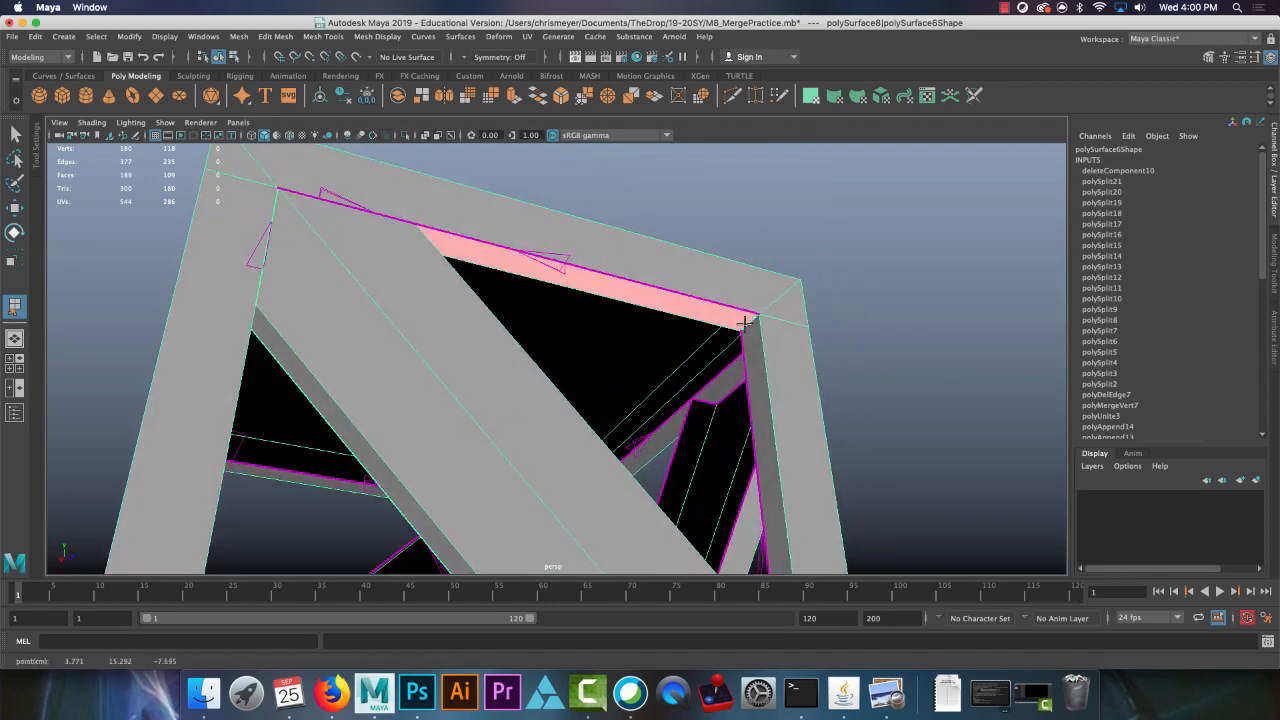
key(Return)
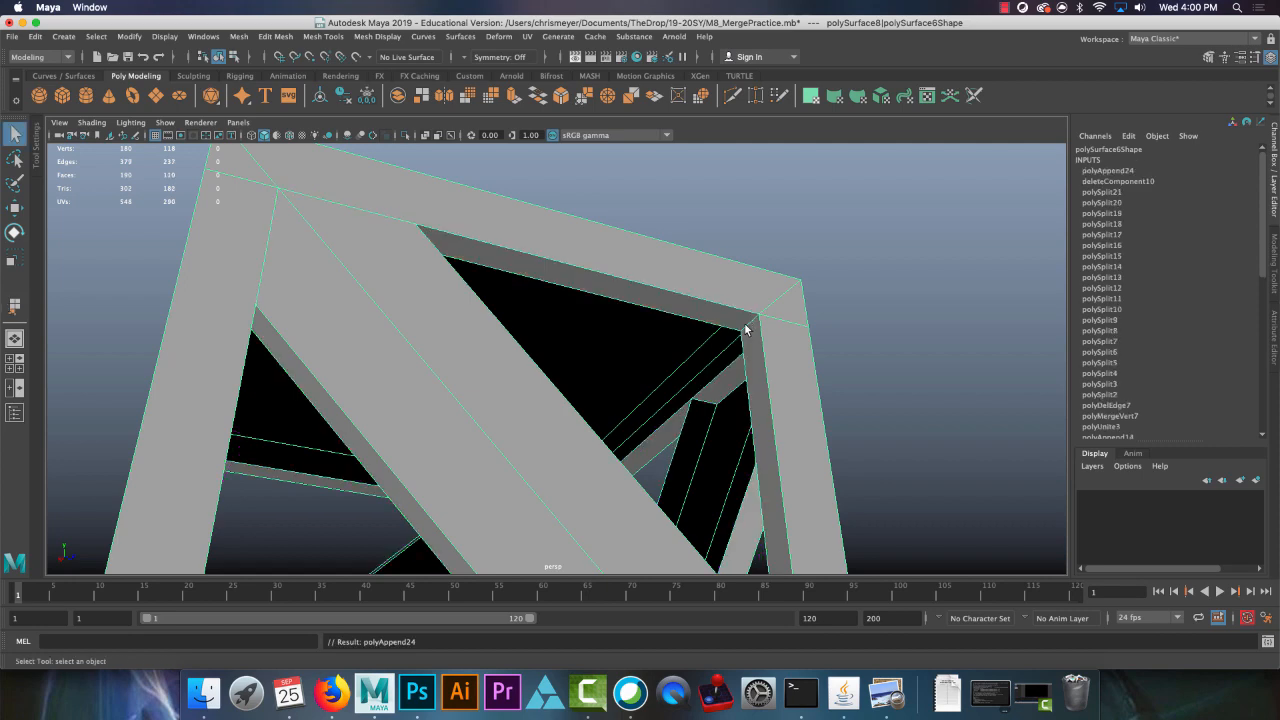
Step: In face selection, delete the long inner strip face of the vertical post next to the rebuilt beam strip
alt+drag(745, 328, 755, 408)
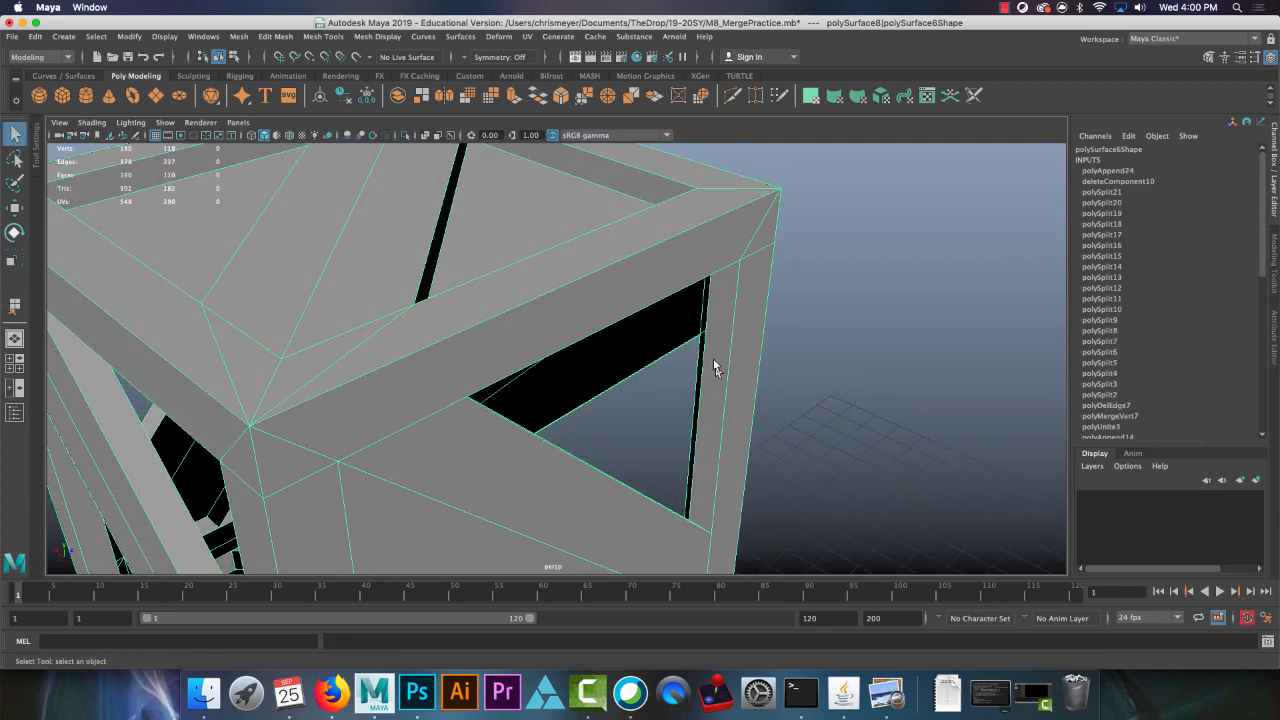
right_drag(714, 368, 720, 390)
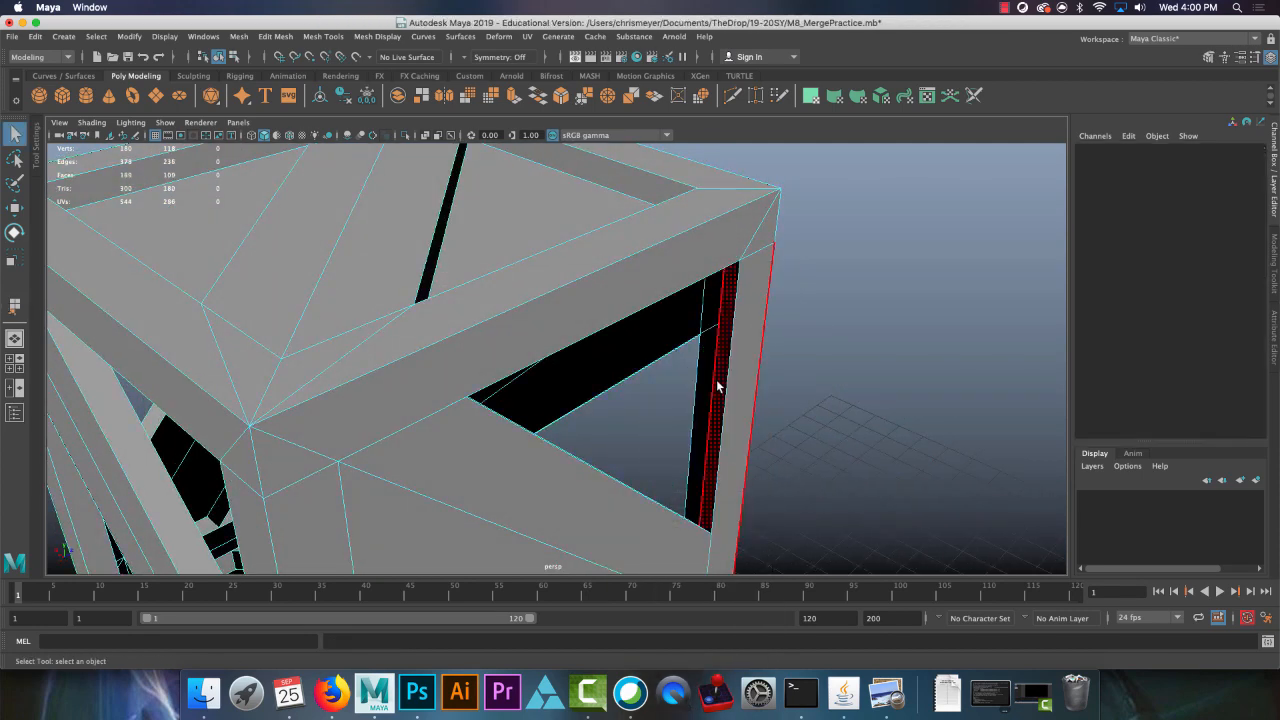
click(714, 378)
alt+drag(711, 366, 711, 319)
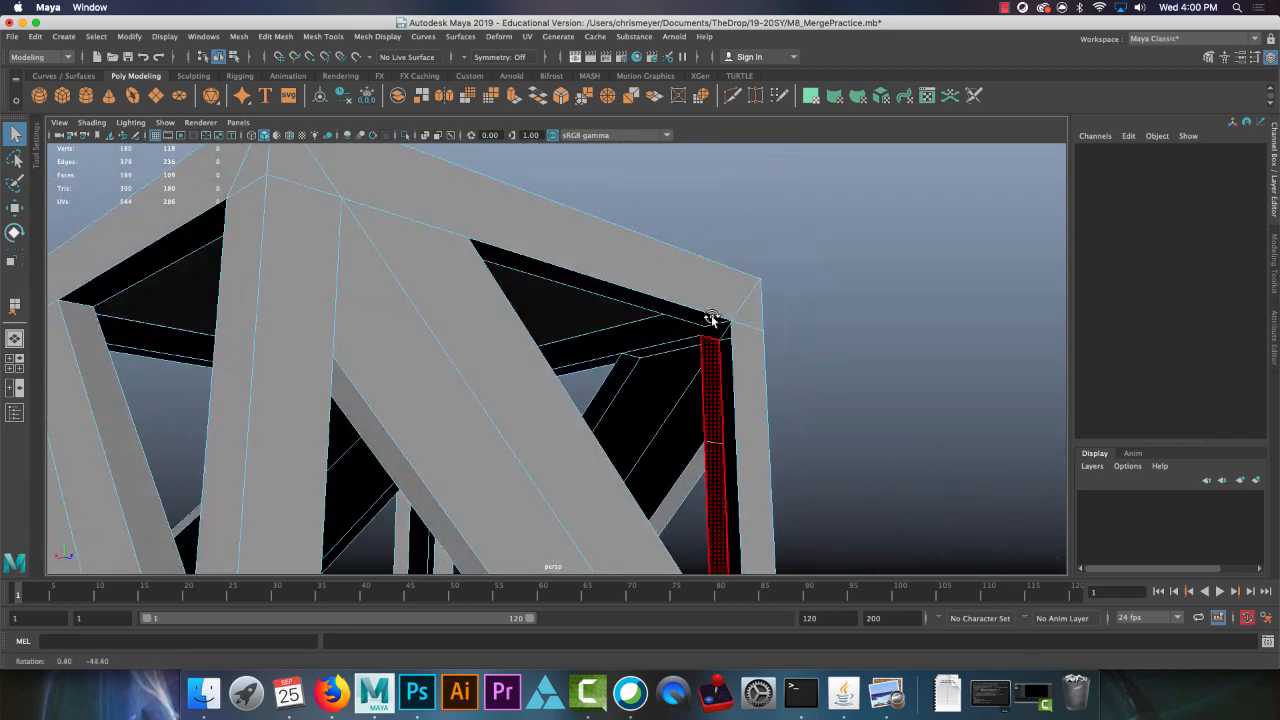
Step: Append a new inner strip on that vertical post, from its upper corner edge down to the edge at the diagonal brace
click(360, 38)
mouse_move(337, 38)
click(362, 88)
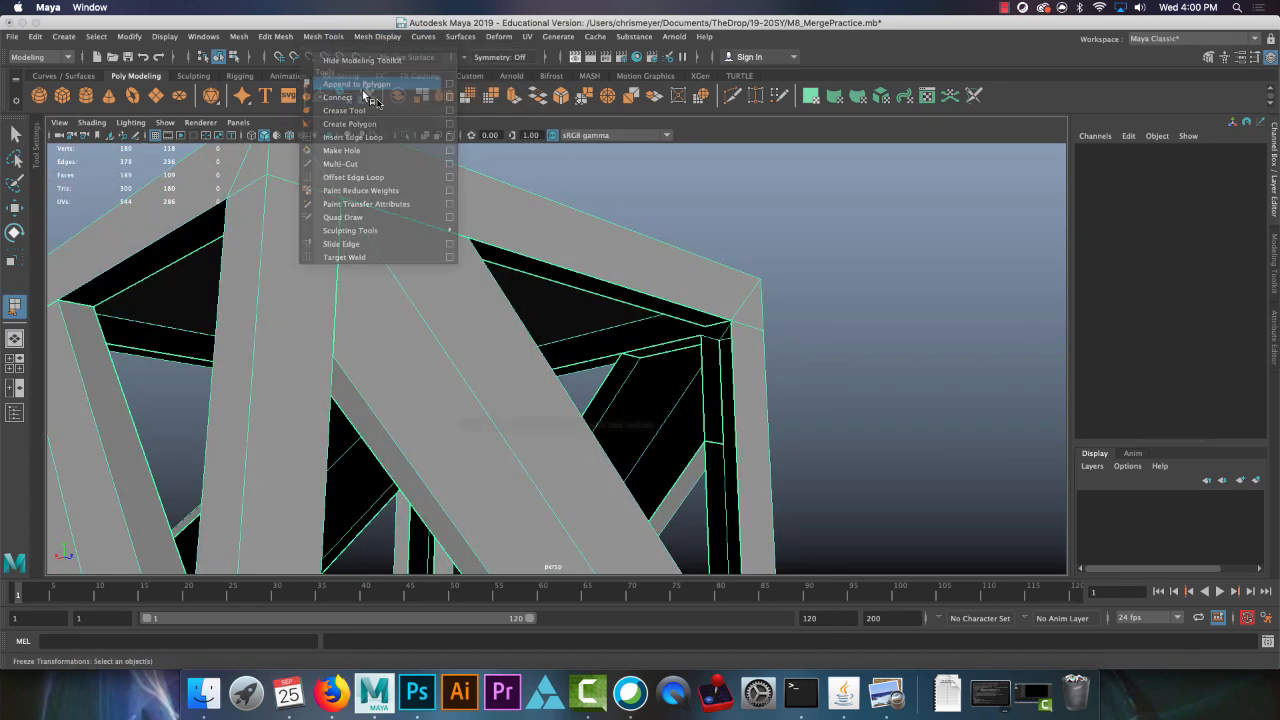
click(712, 330)
alt+drag(780, 437, 676, 398)
click(668, 402)
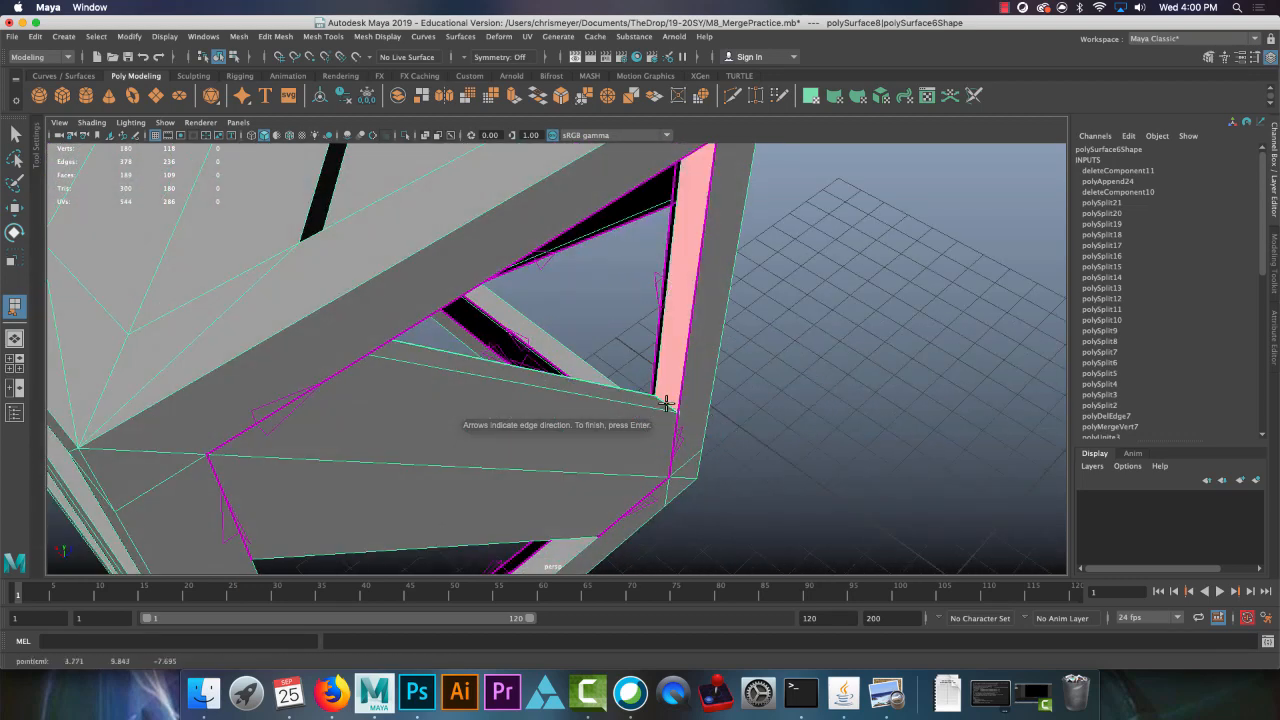
key(Return)
Step: Delete the long inner strip face along the bottom beam of the open side
alt+drag(668, 409, 503, 457)
right_drag(447, 355, 448, 393)
click(461, 438)
key(Delete)
Step: Append a replacement inner strip along the bottom beam, bridging the edge at the diagonal brace to the lower corner edge
key(g)
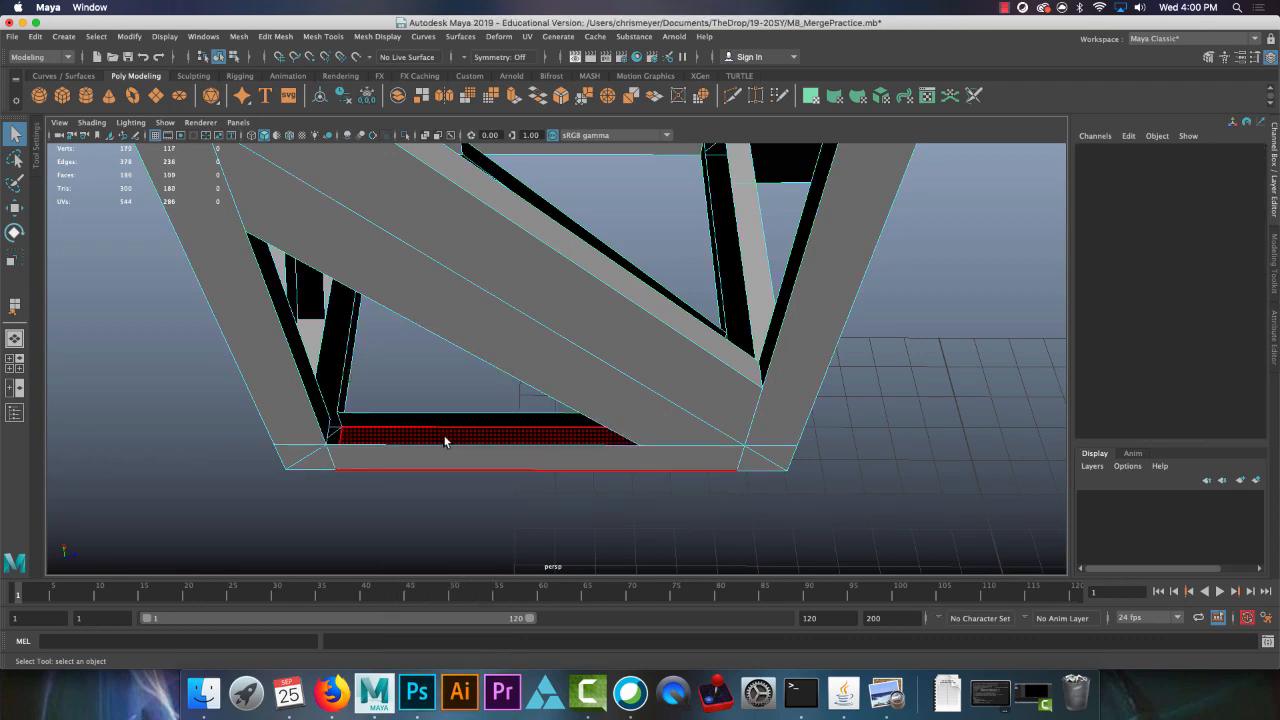
alt+drag(443, 437, 433, 487)
click(578, 524)
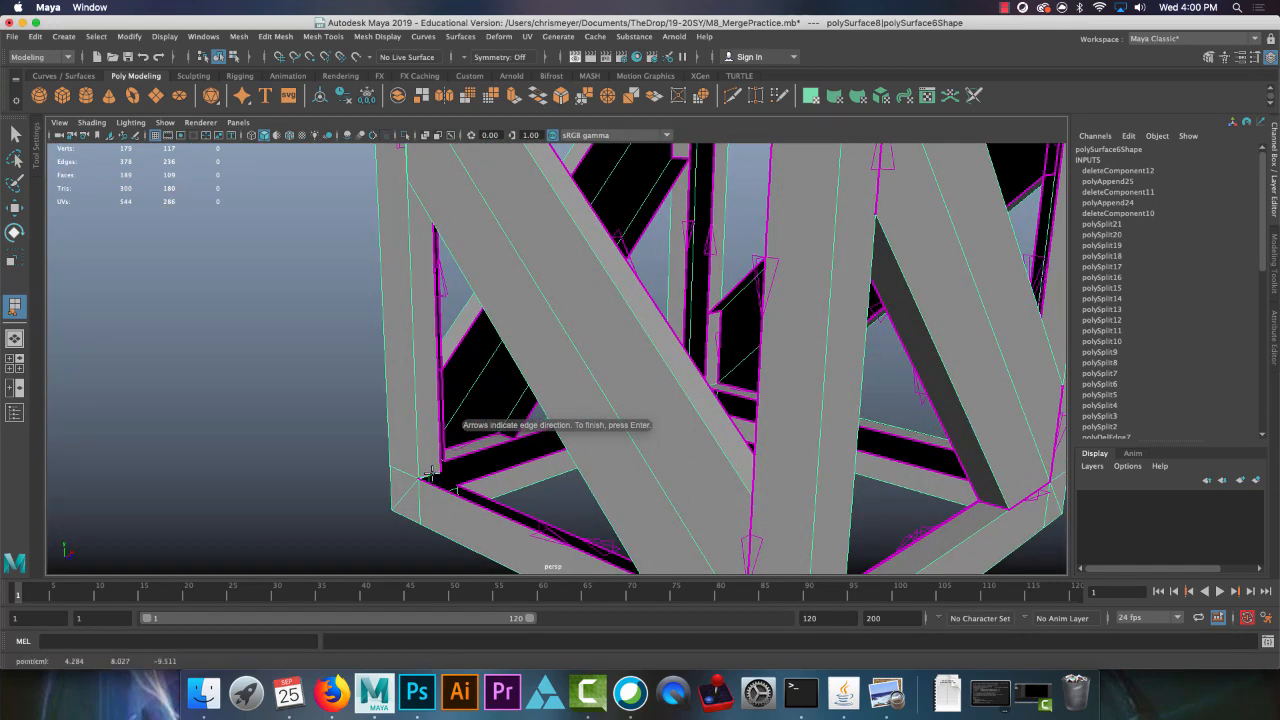
click(437, 478)
key(Return)
Step: Delete the long inner strip face of the open side's remaining vertical post
alt+drag(433, 467, 401, 300)
right_drag(413, 337, 407, 338)
click(407, 338)
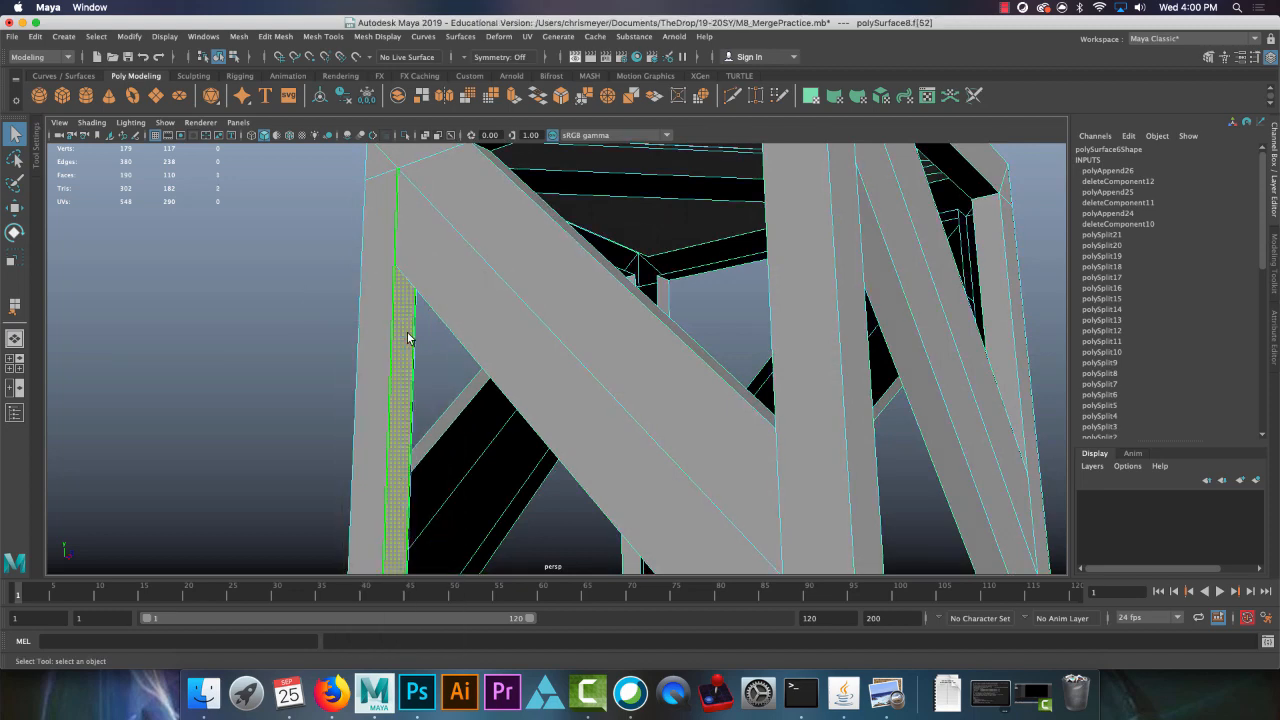
key(Delete)
Step: Append a replacement inner strip on the remaining post, from the edge at the diagonal brace down to the lower corner edge
alt+drag(472, 277, 461, 239)
click(325, 37)
click(360, 84)
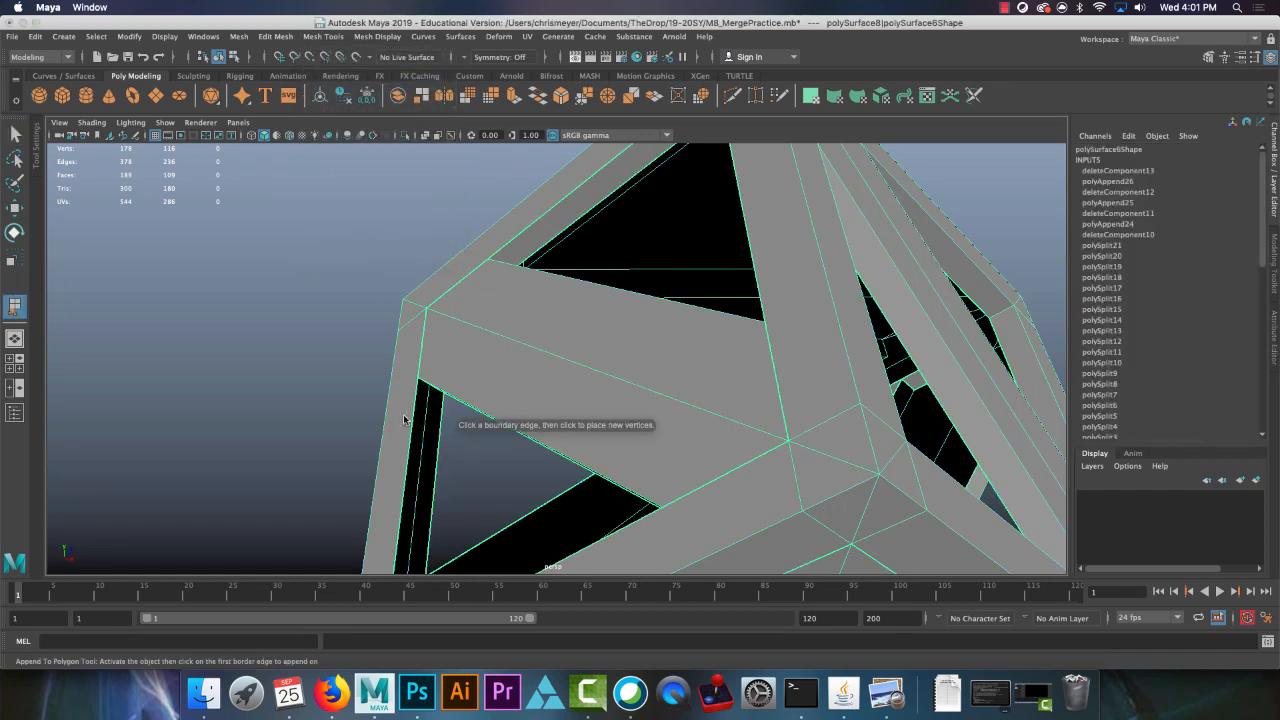
alt+drag(500, 385, 522, 428)
click(492, 379)
click(523, 417)
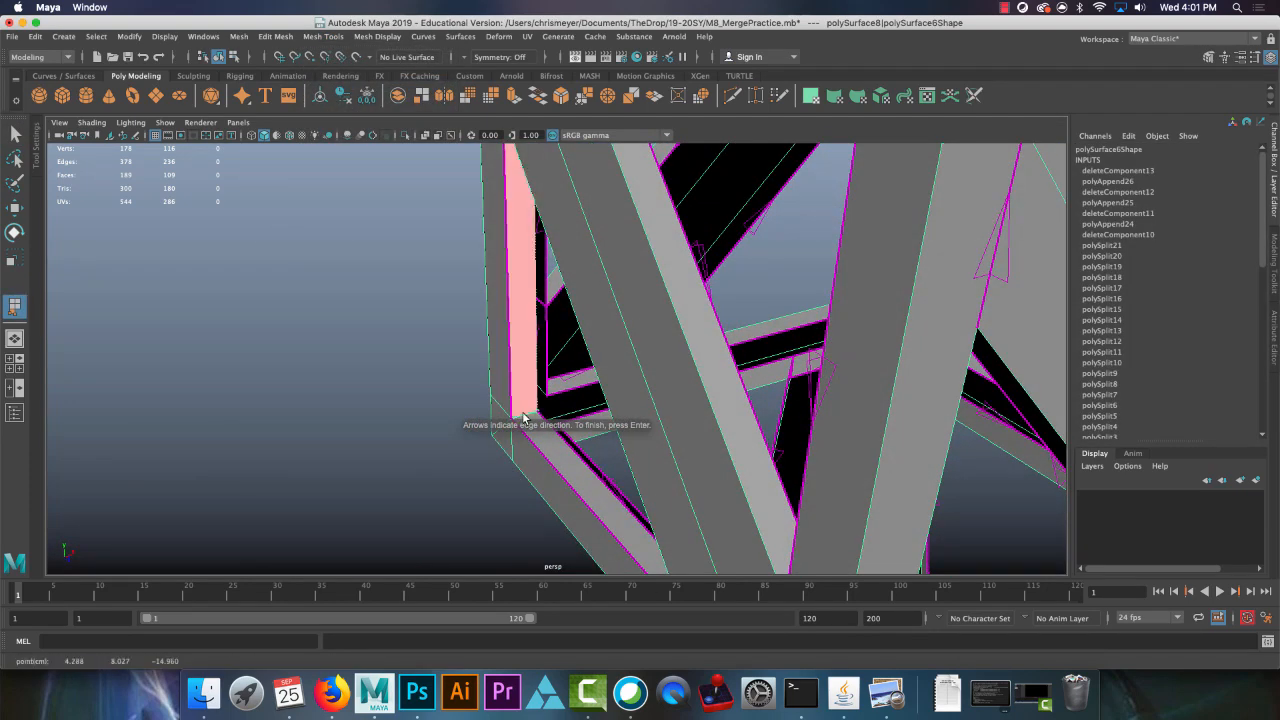
key(Return)
Step: Fill the upper triangular opening beside the diagonal brace with a recessed panel face using Append to Polygon
alt+drag(522, 420, 695, 416)
alt+right_drag(764, 393, 700, 376)
alt+middle_drag(700, 376, 643, 451)
alt+drag(643, 451, 673, 416)
alt+drag(617, 316, 592, 297)
key(y)
click(590, 294)
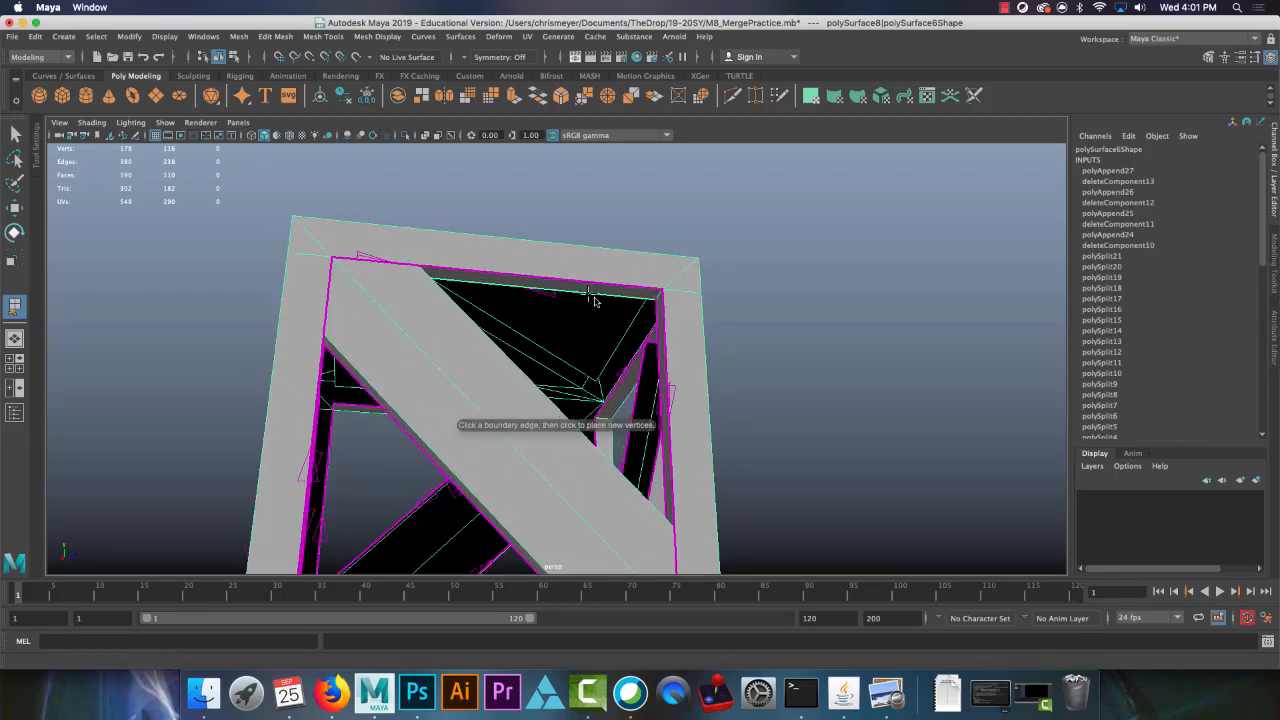
click(659, 369)
key(Return)
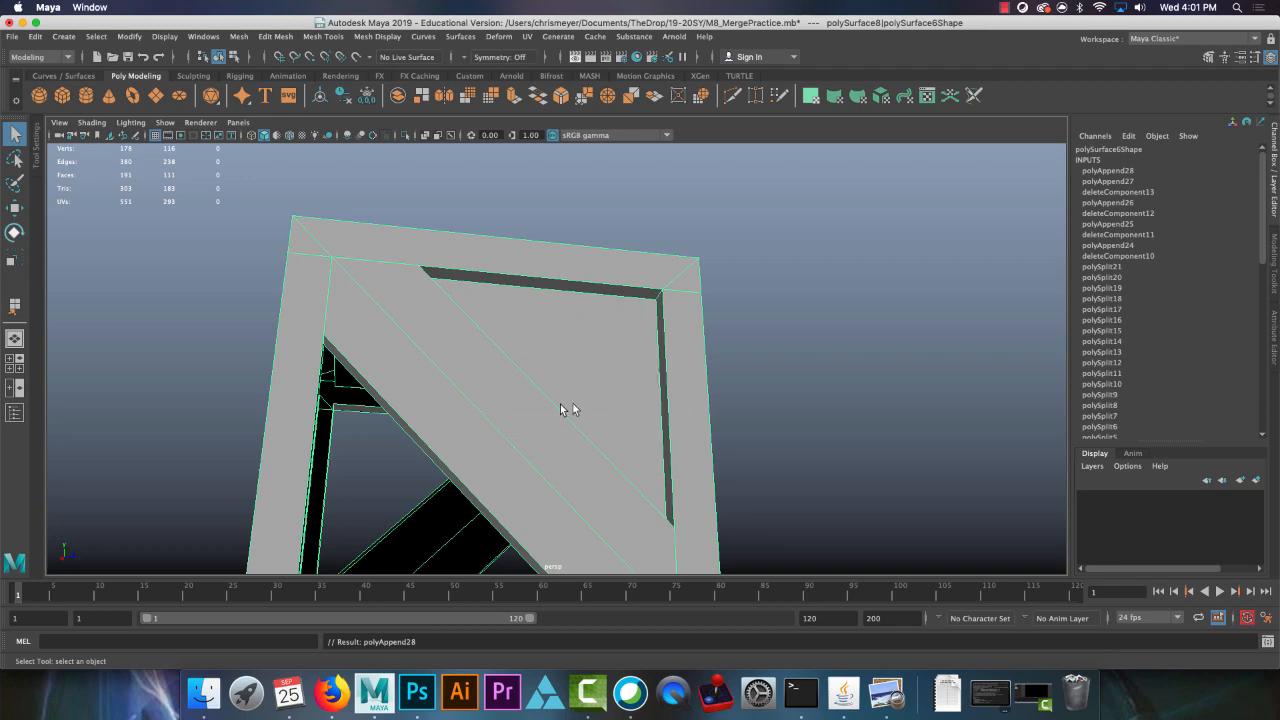
Step: Fill the lower triangular opening on the other side of the diagonal brace with a second appended panel face
alt+drag(571, 406, 499, 393)
key(y)
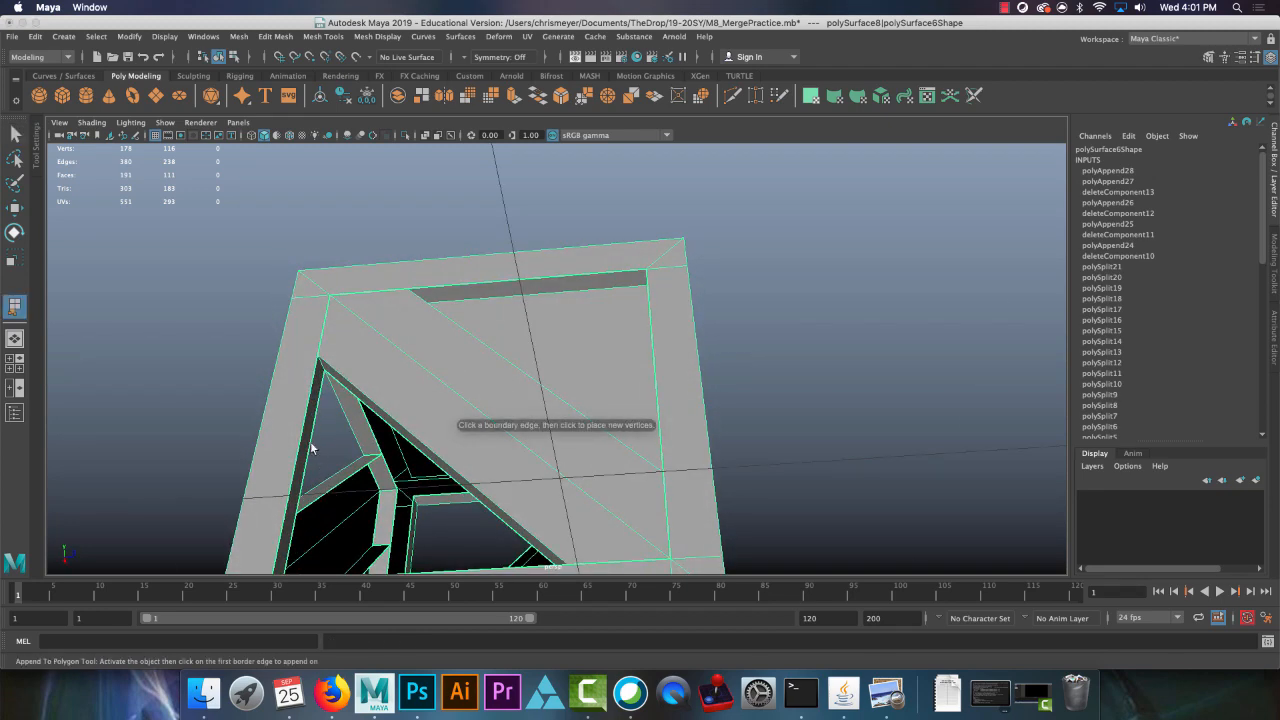
click(311, 449)
alt+drag(396, 489, 530, 264)
click(478, 466)
key(Return)
Step: Delete the side frame's top beam face, its adjoining right post face and the corner triangles between and below them
alt+right_drag(546, 244, 558, 322)
alt+middle_drag(546, 318, 566, 382)
alt+drag(566, 382, 532, 362)
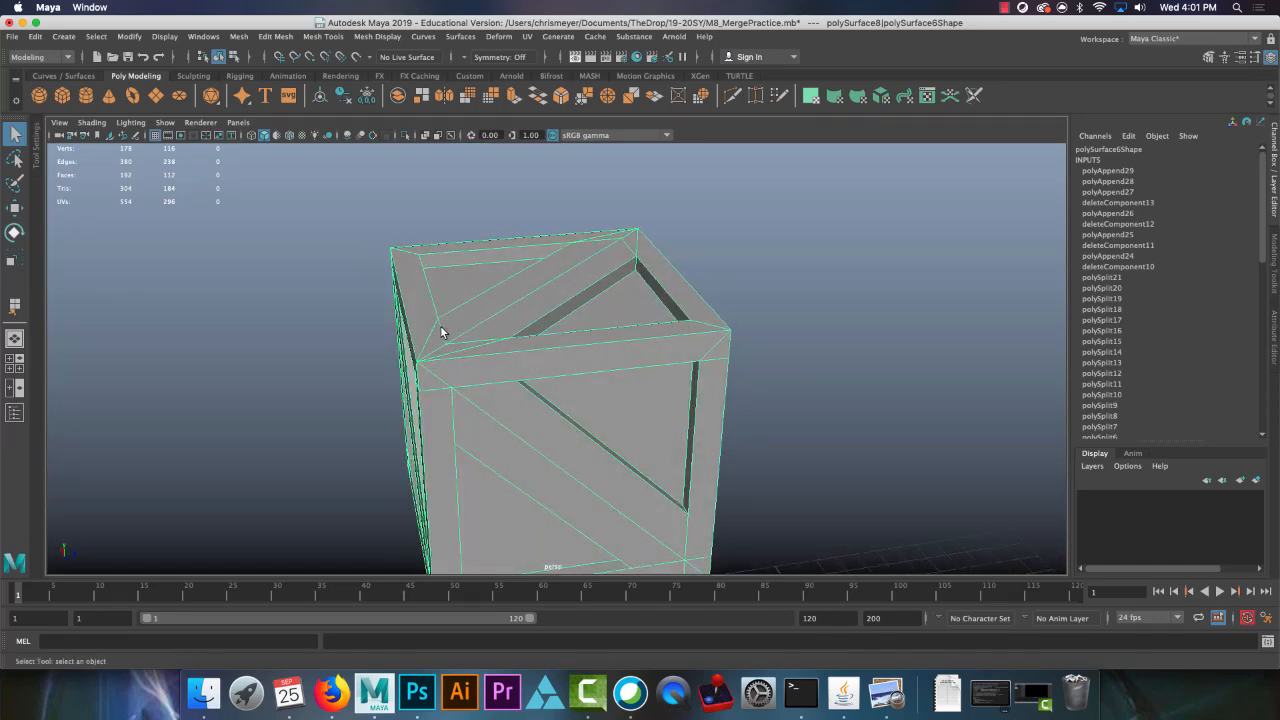
alt+drag(441, 332, 435, 376)
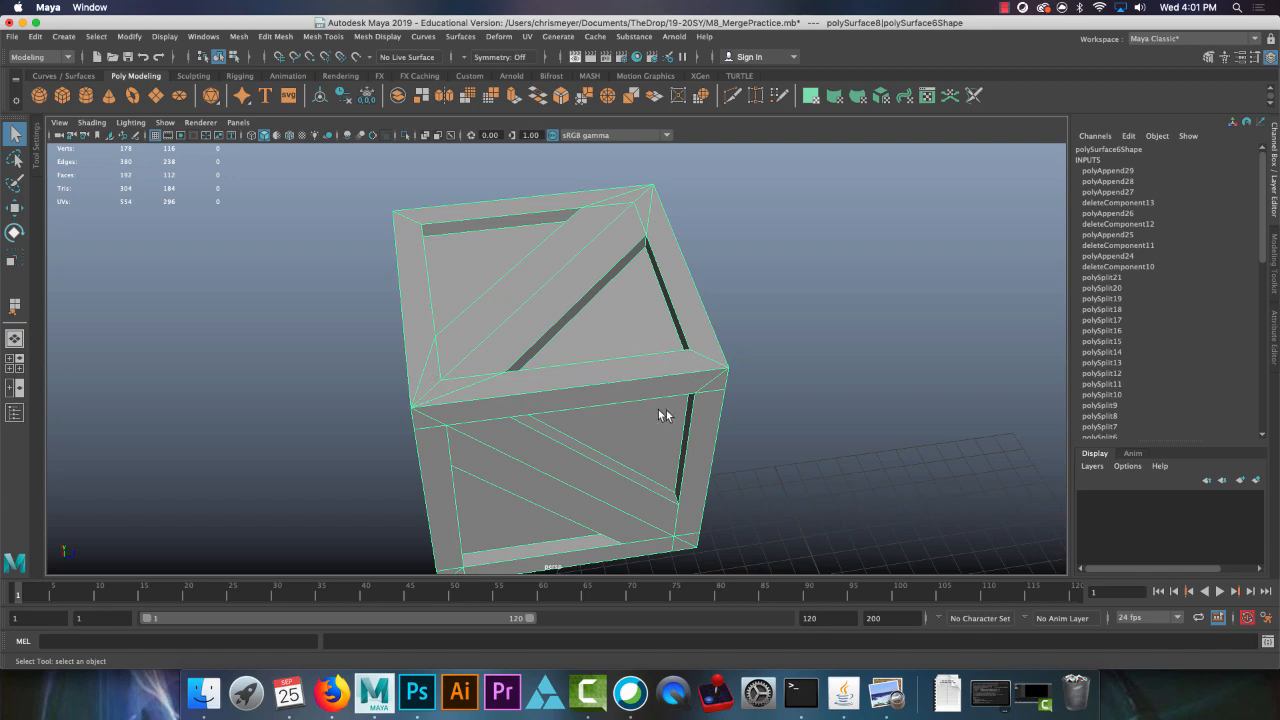
alt+drag(664, 414, 487, 310)
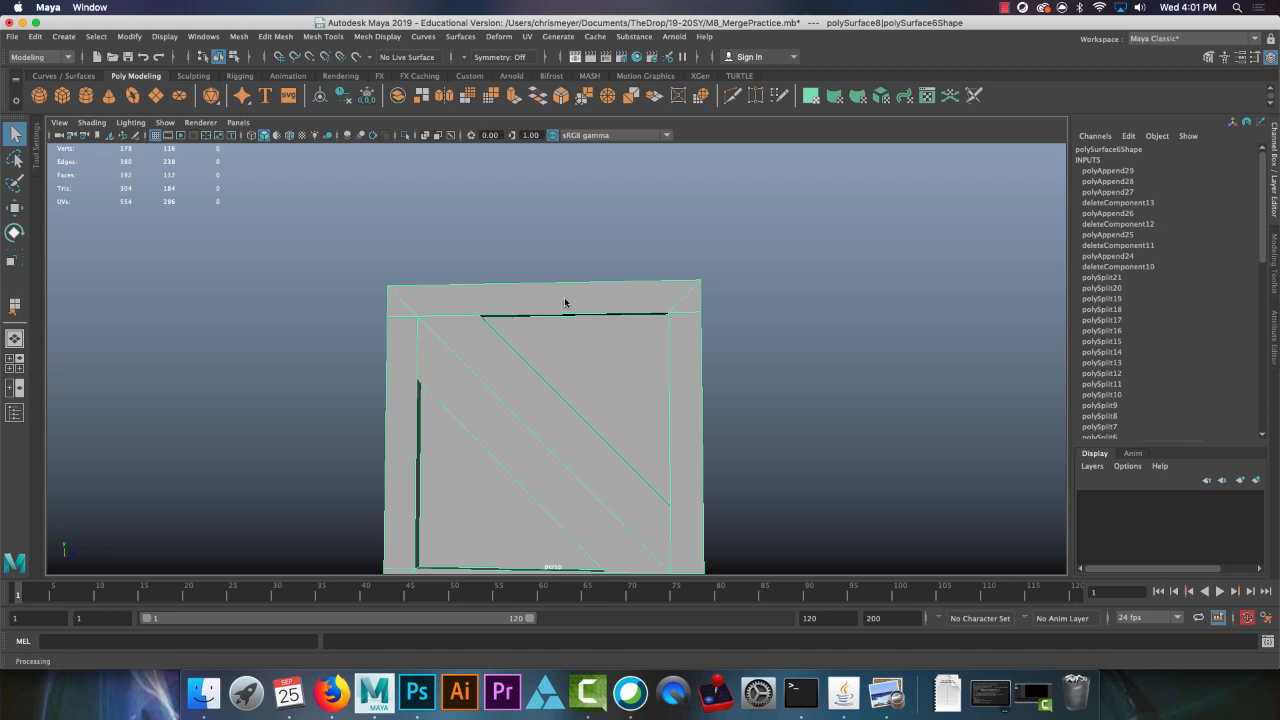
right_drag(565, 299, 568, 332)
click(608, 301)
shift+click(690, 306)
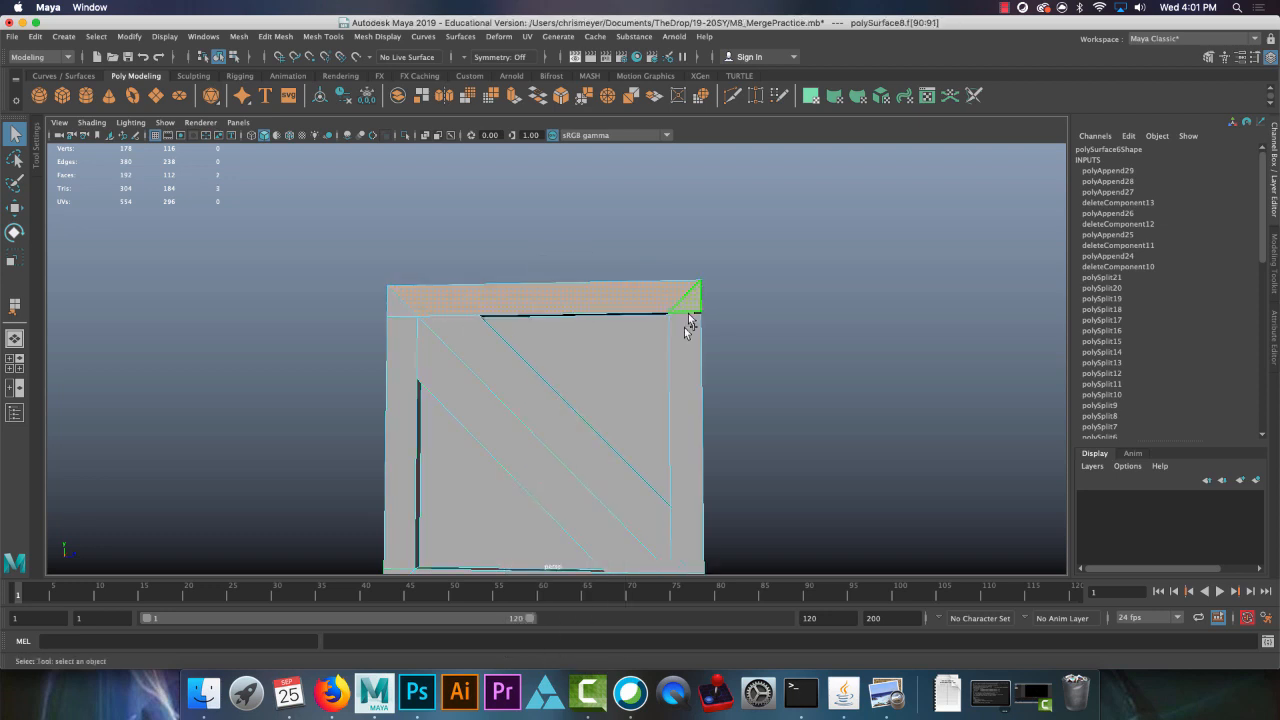
shift+click(683, 362)
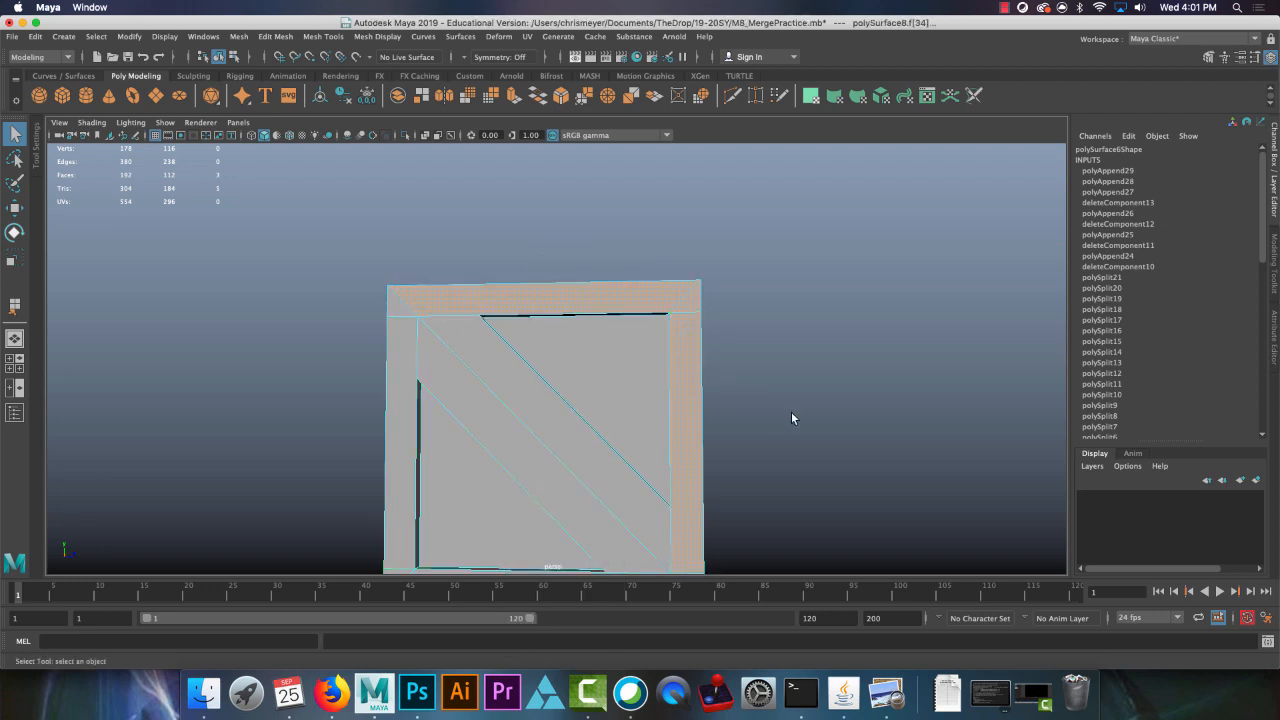
alt+drag(791, 411, 730, 356)
shift+click(660, 453)
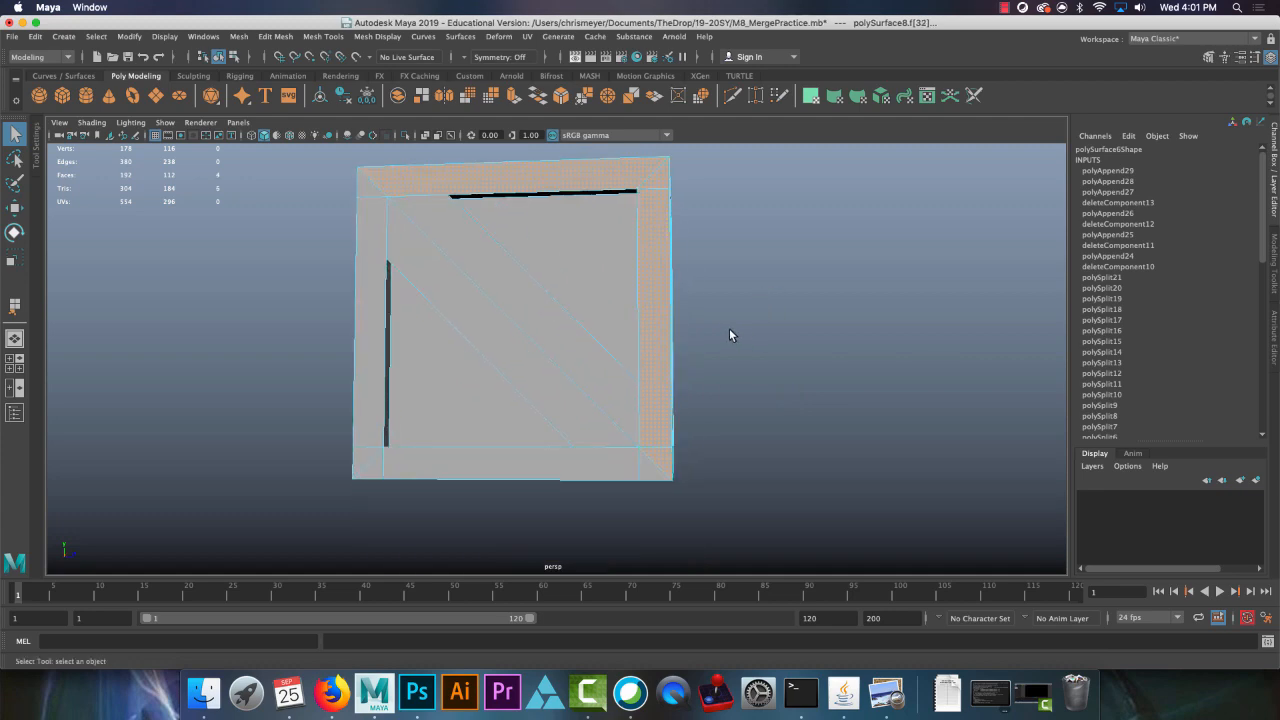
key(Delete)
Step: Delete the same side frame's remaining left post, bottom beam and corner faces
alt+drag(780, 277, 410, 195)
click(366, 190)
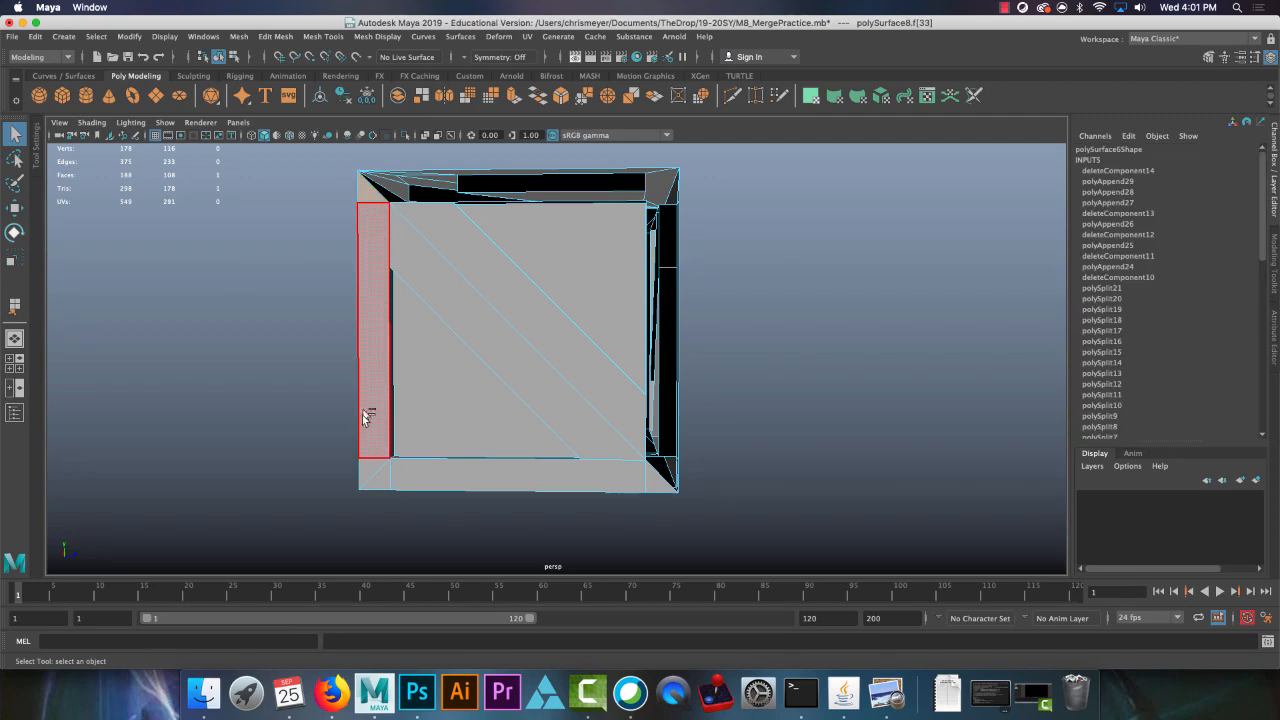
shift+click(366, 414)
shift+click(366, 466)
shift+click(476, 490)
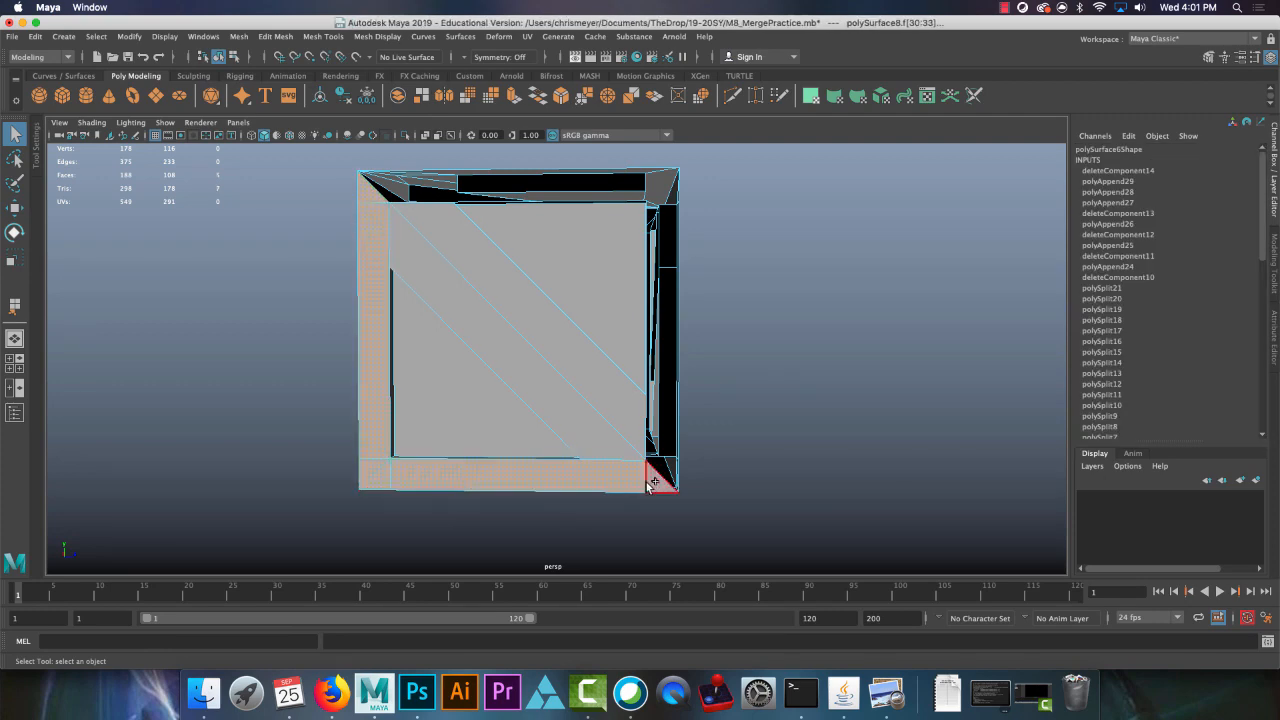
key(Delete)
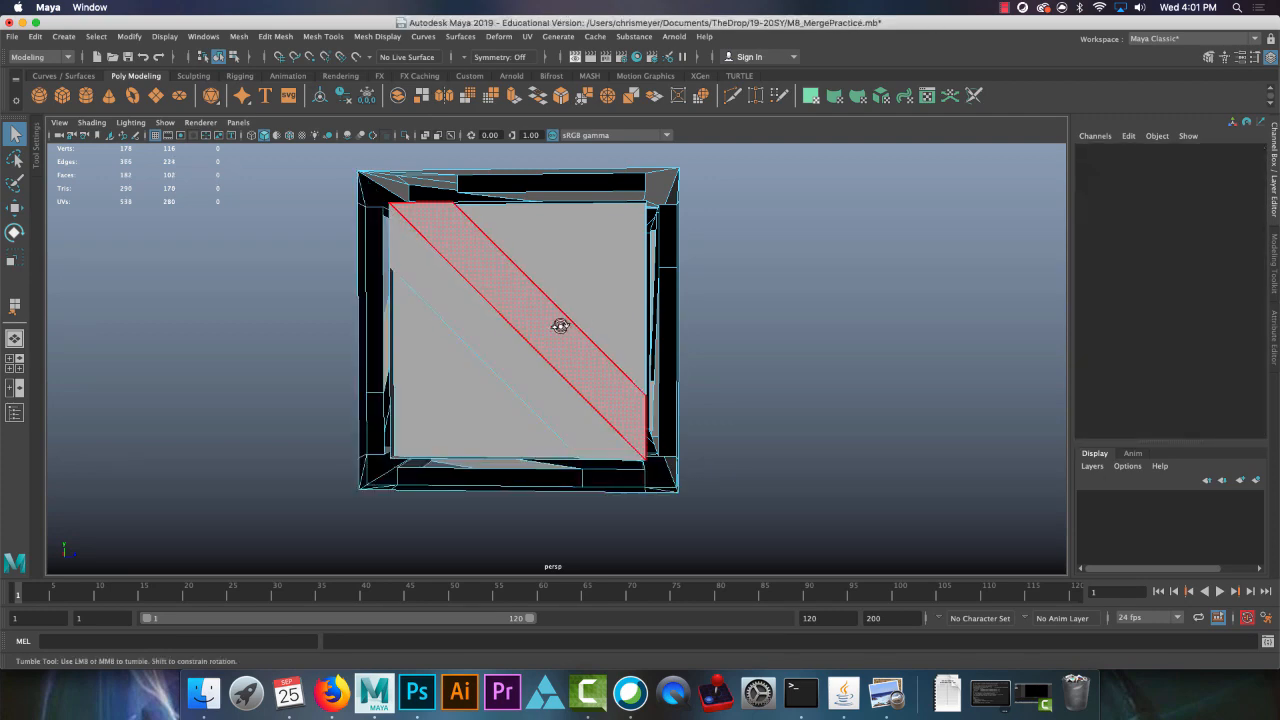
Step: Rebuild the open side frame's top beam with one face appended between the panel's upper edge and the crate's outer edge
mouse_move(563, 323)
alt+mouse_down()
mouse_move(577, 362)
mouse_move(560, 330)
alt+mouse_up()
click(336, 41)
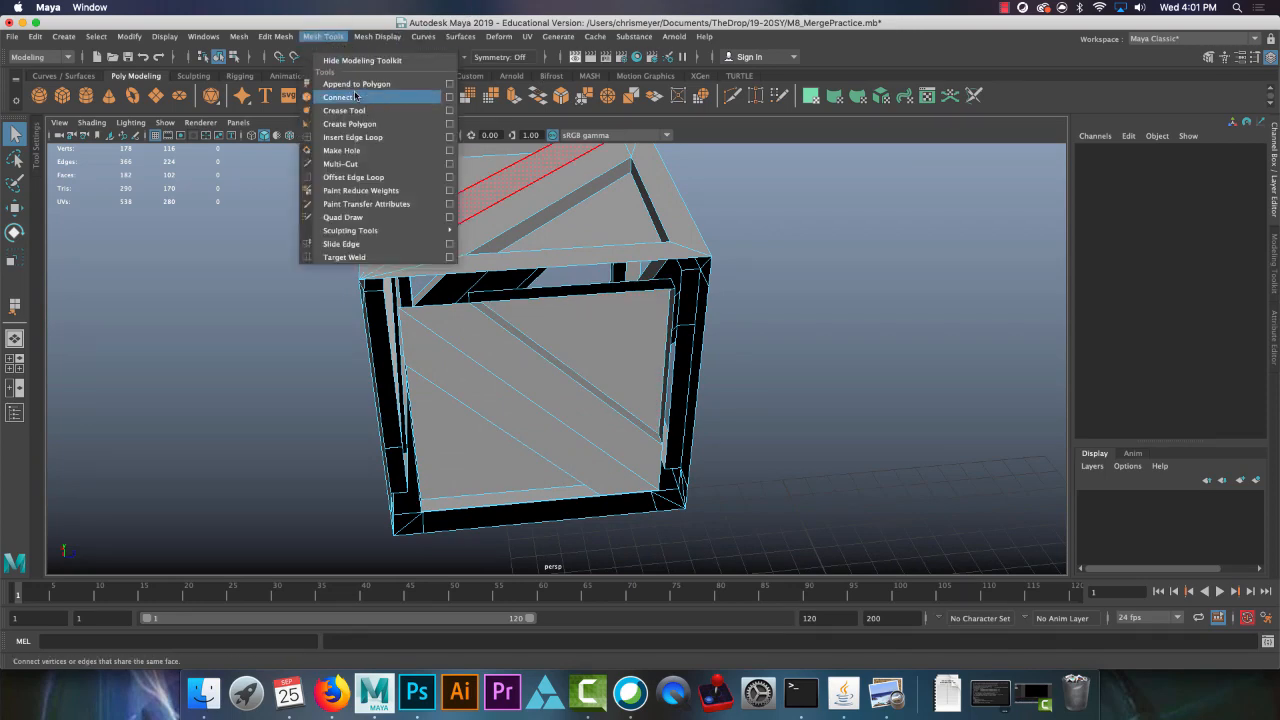
click(358, 85)
alt+drag(464, 324, 618, 258)
alt+right_drag(618, 258, 683, 287)
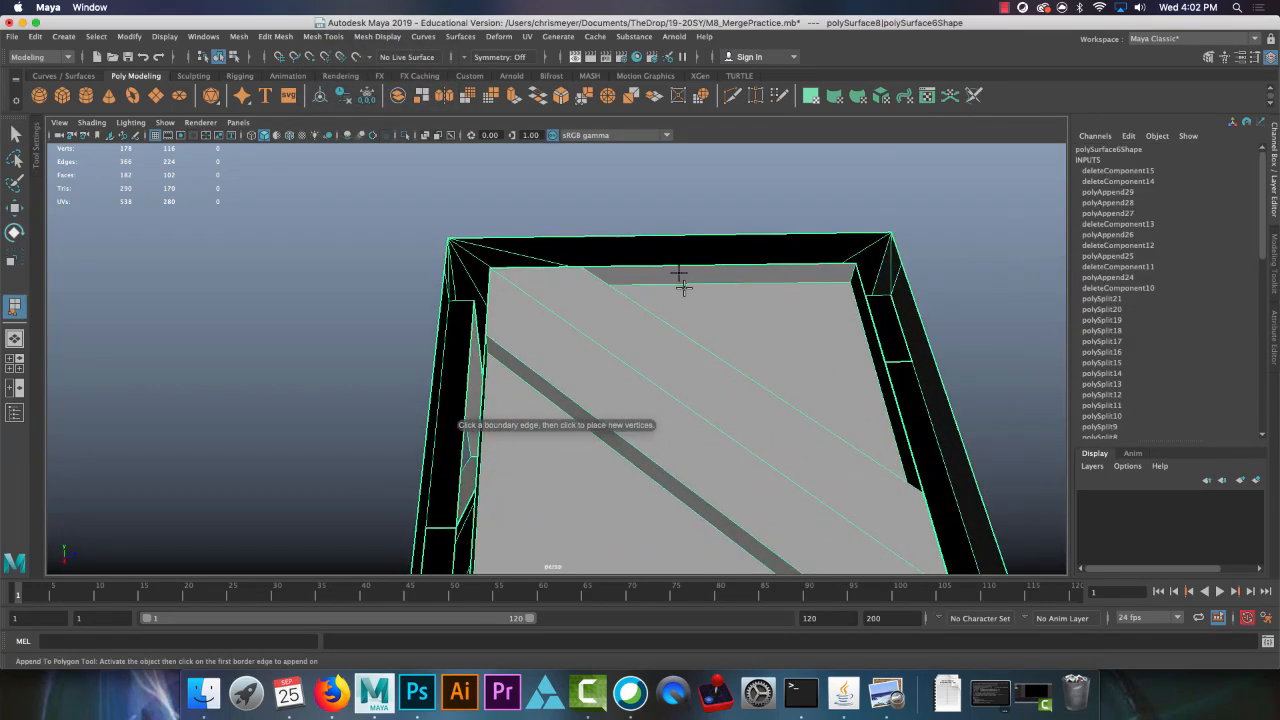
click(673, 269)
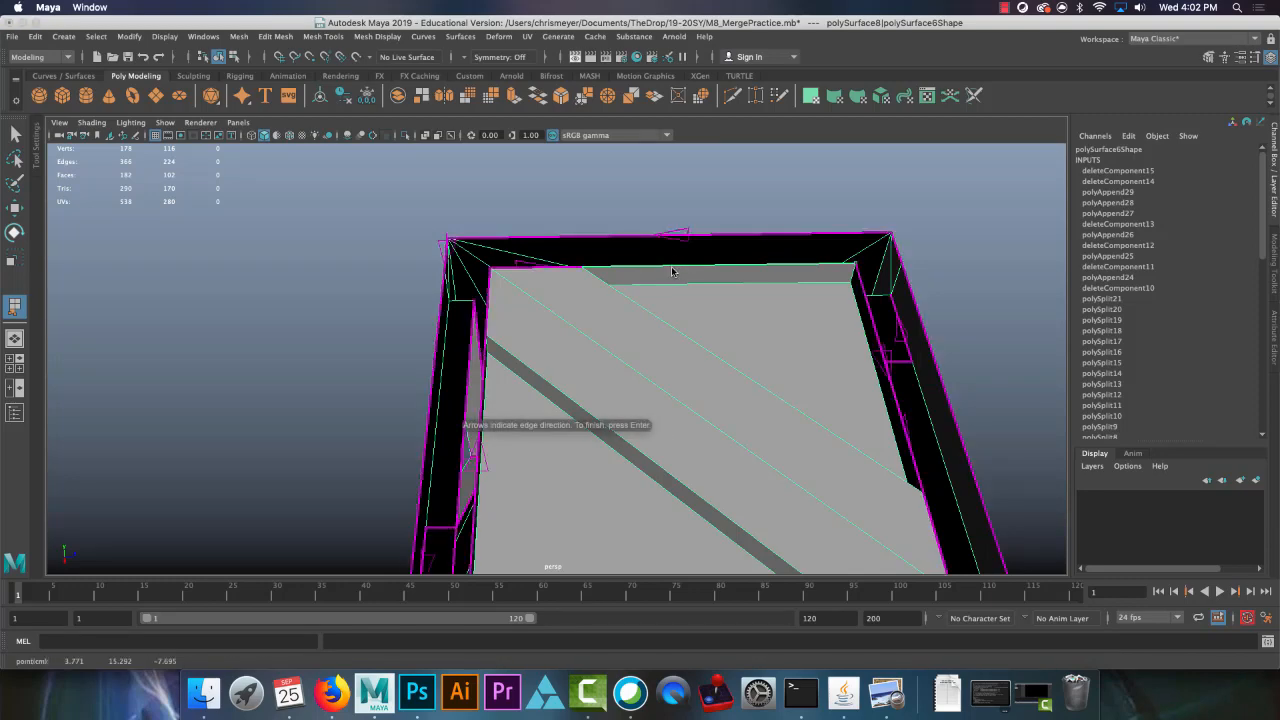
alt+middle_drag(705, 267, 678, 283)
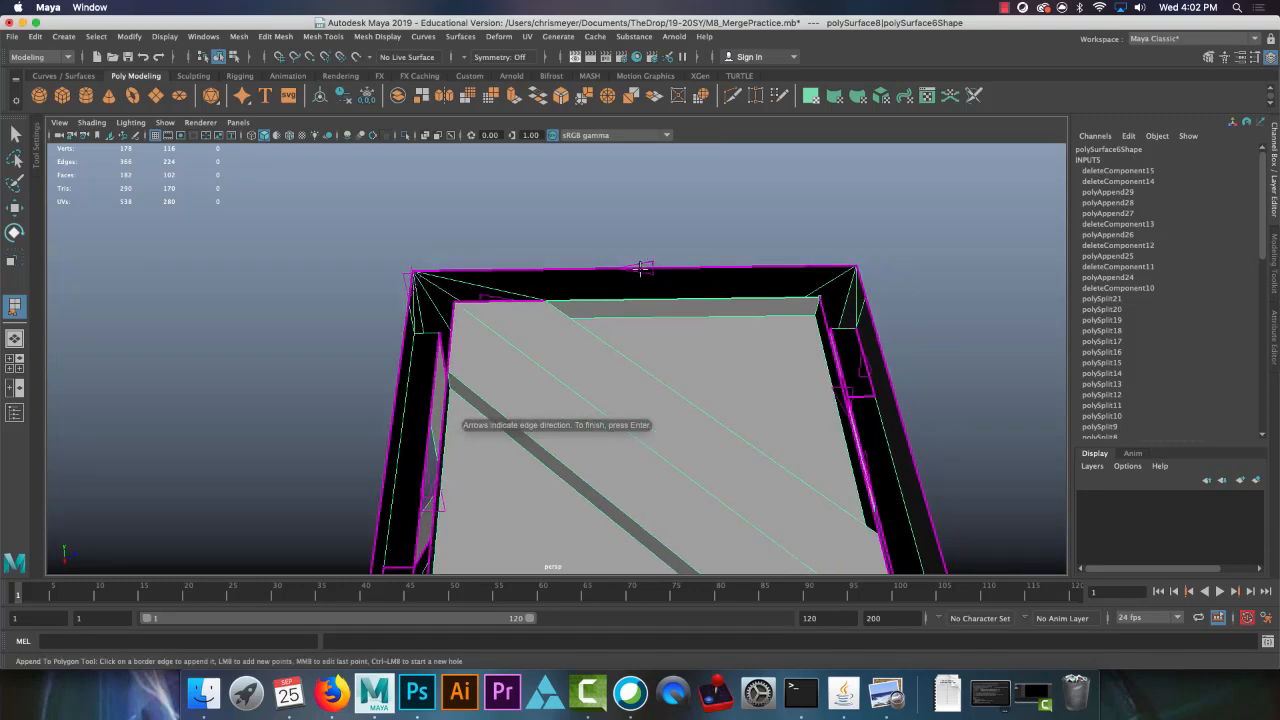
click(640, 268)
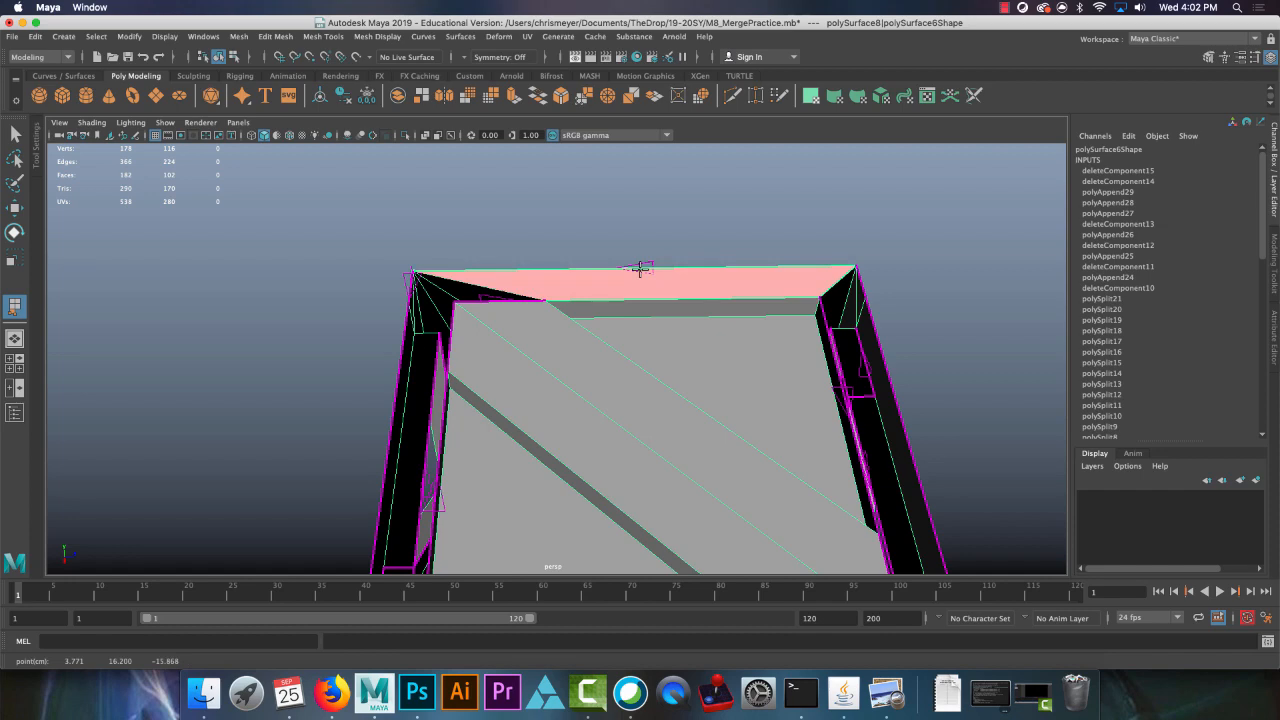
key(q)
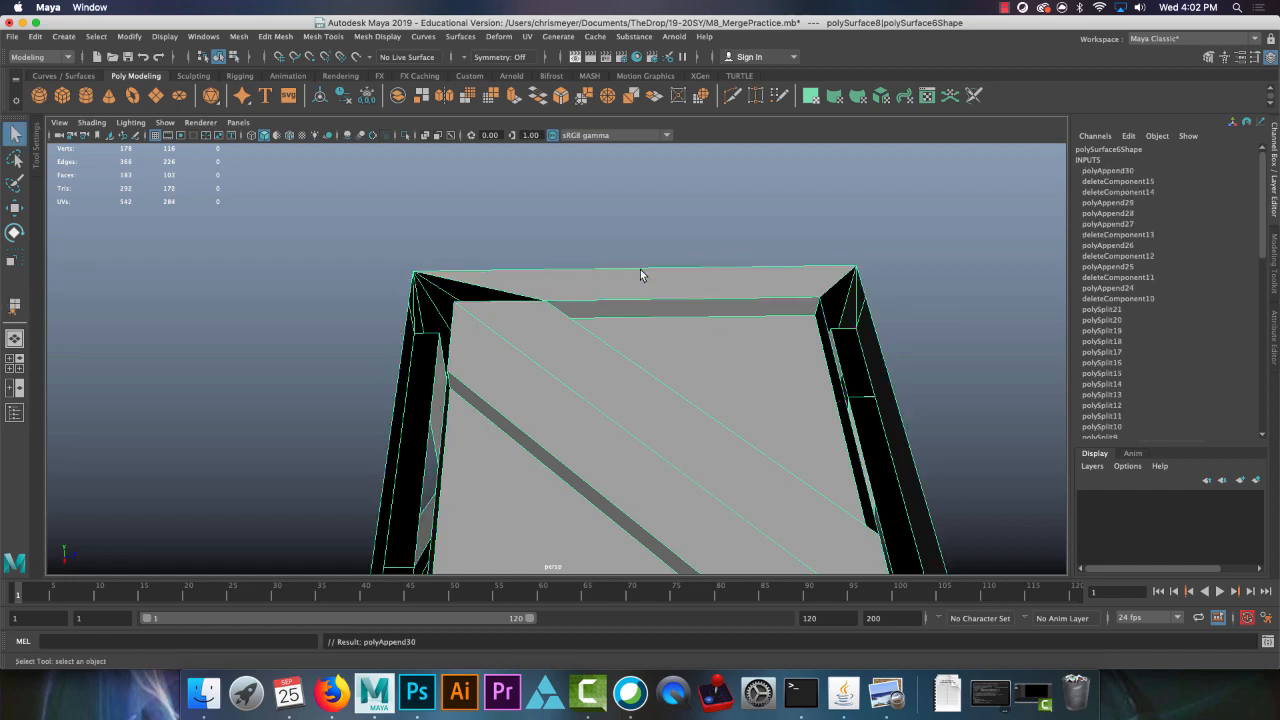
Step: Try to rebuild the side frame's right post with a face appended between the panel edge and the crate's outer edge
alt+drag(574, 264, 562, 290)
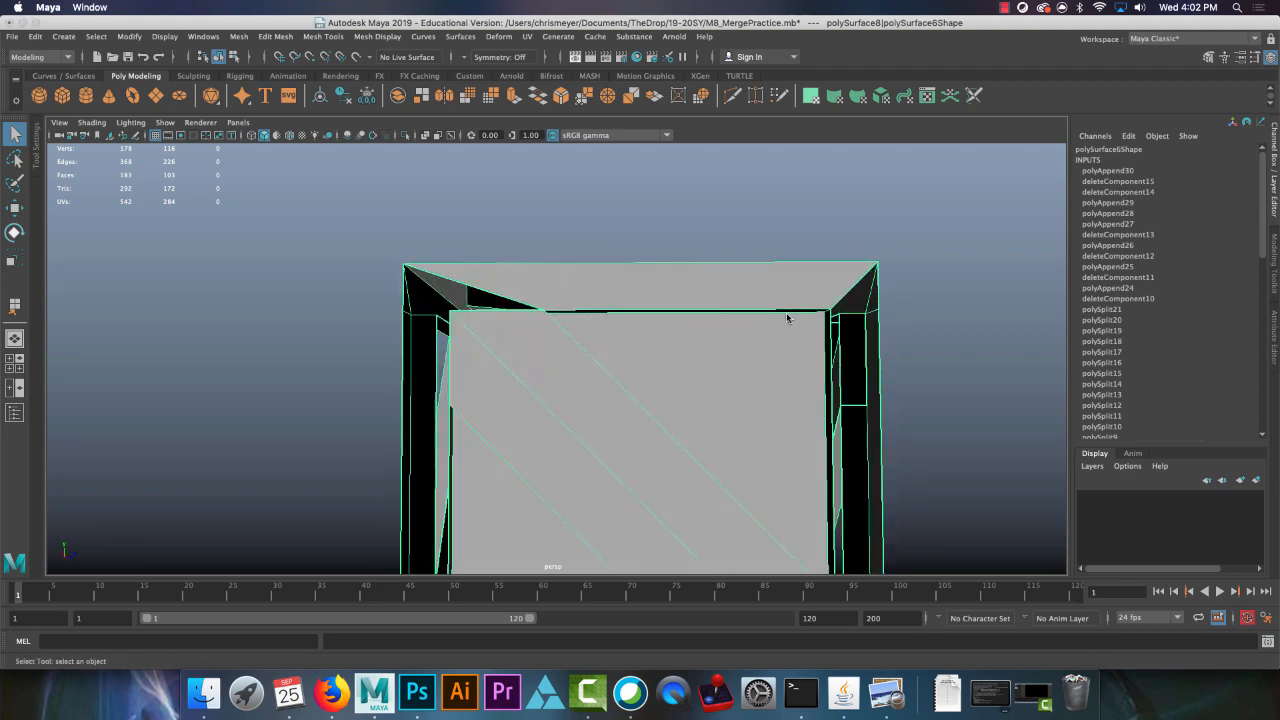
key(y)
alt+drag(580, 286, 688, 247)
alt+drag(657, 288, 700, 286)
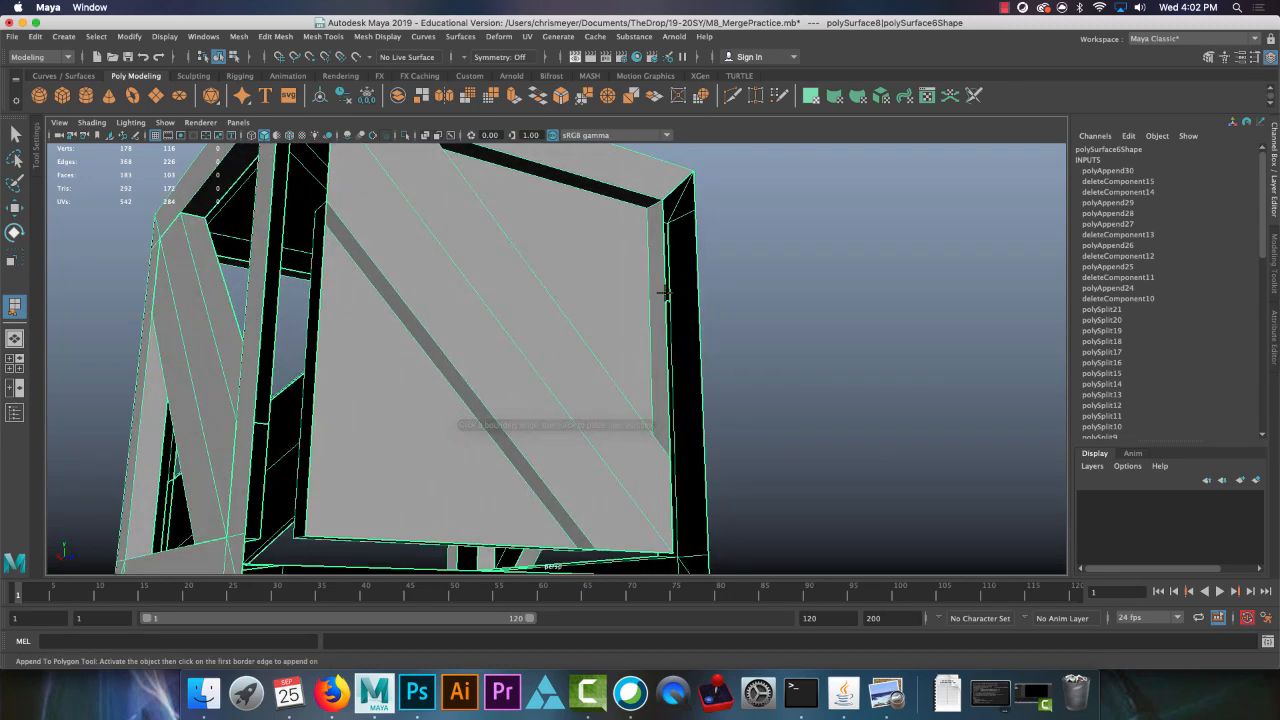
click(699, 300)
click(700, 306)
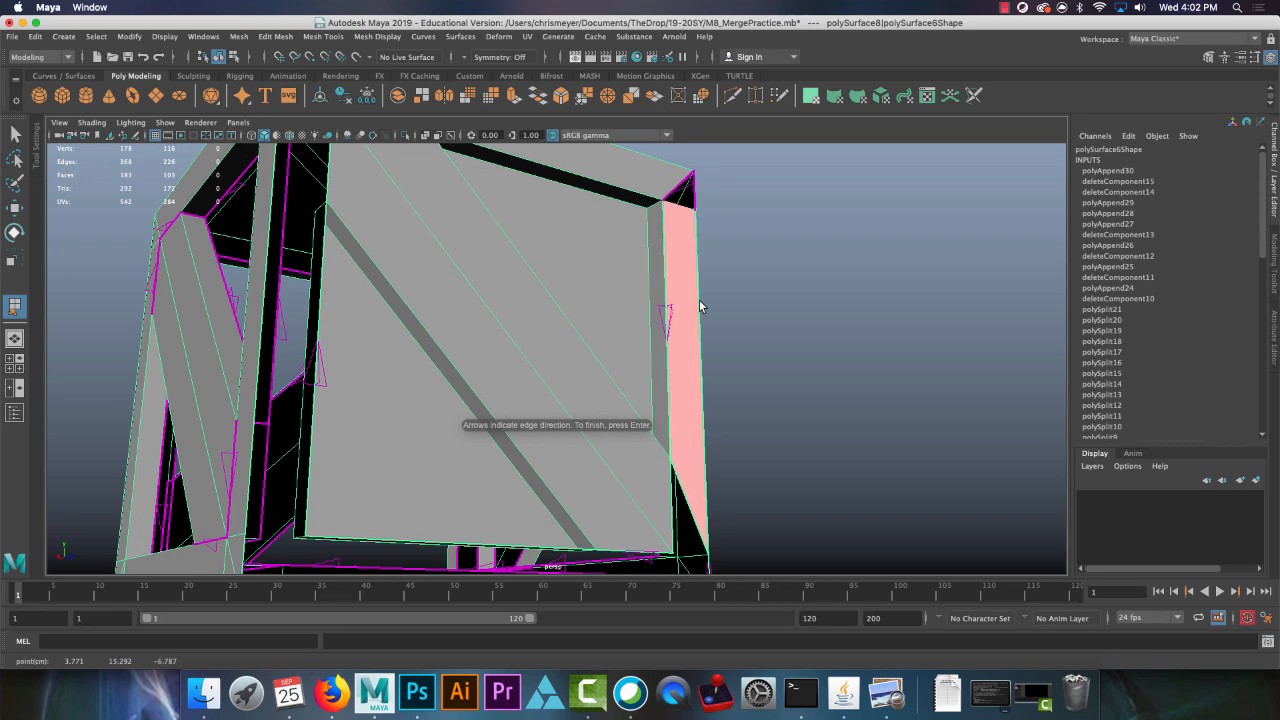
key(Return)
alt+drag(726, 342, 645, 402)
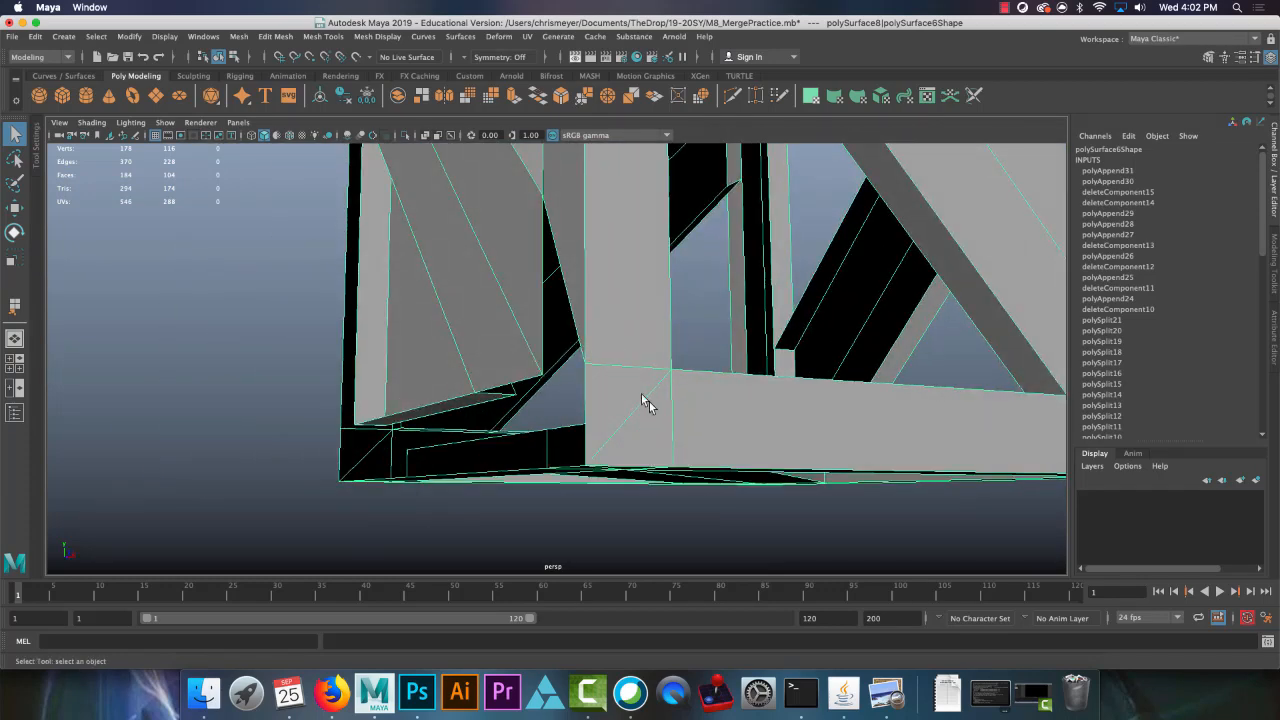
mouse_move(596, 367)
alt+mouse_down()
mouse_move(637, 369)
mouse_move(602, 365)
alt+mouse_up()
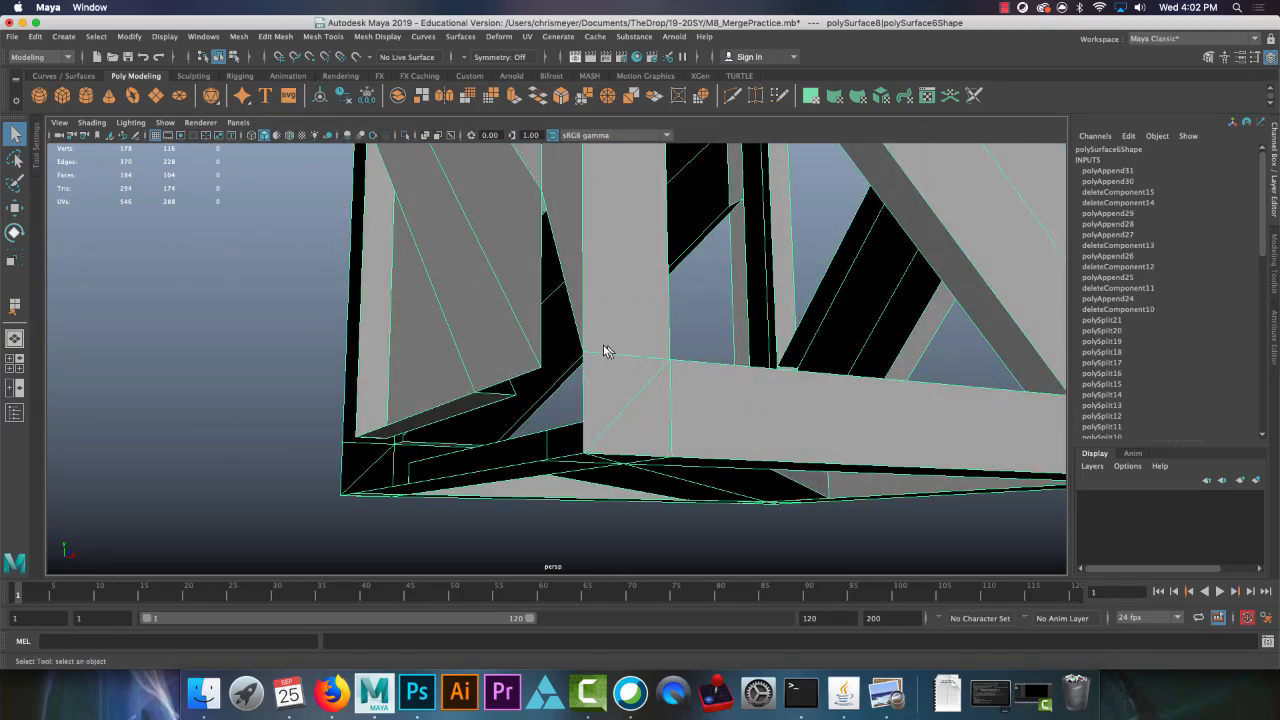
alt+drag(628, 340, 529, 231)
Step: Fill the side frame's upper-left corner with two appended faces joining the outer corner to the panel's top and left edges
click(323, 36)
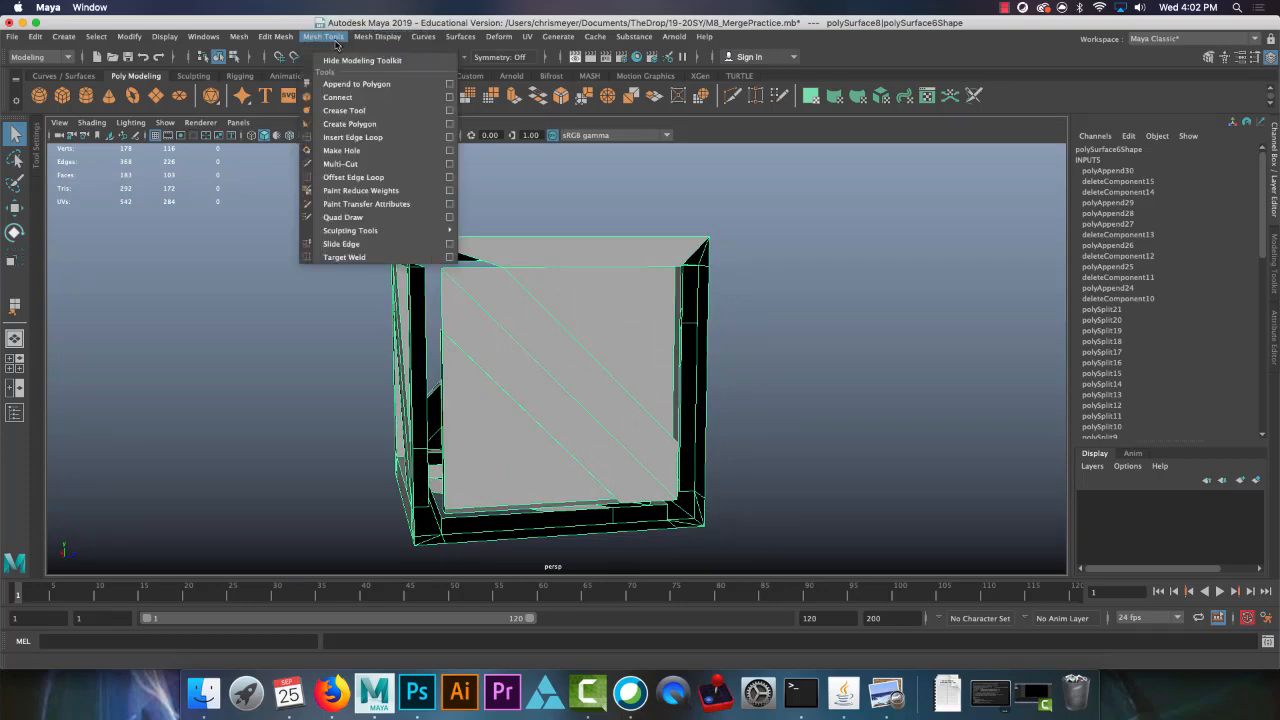
click(350, 83)
alt+drag(640, 300, 527, 270)
click(458, 250)
click(472, 269)
key(Return)
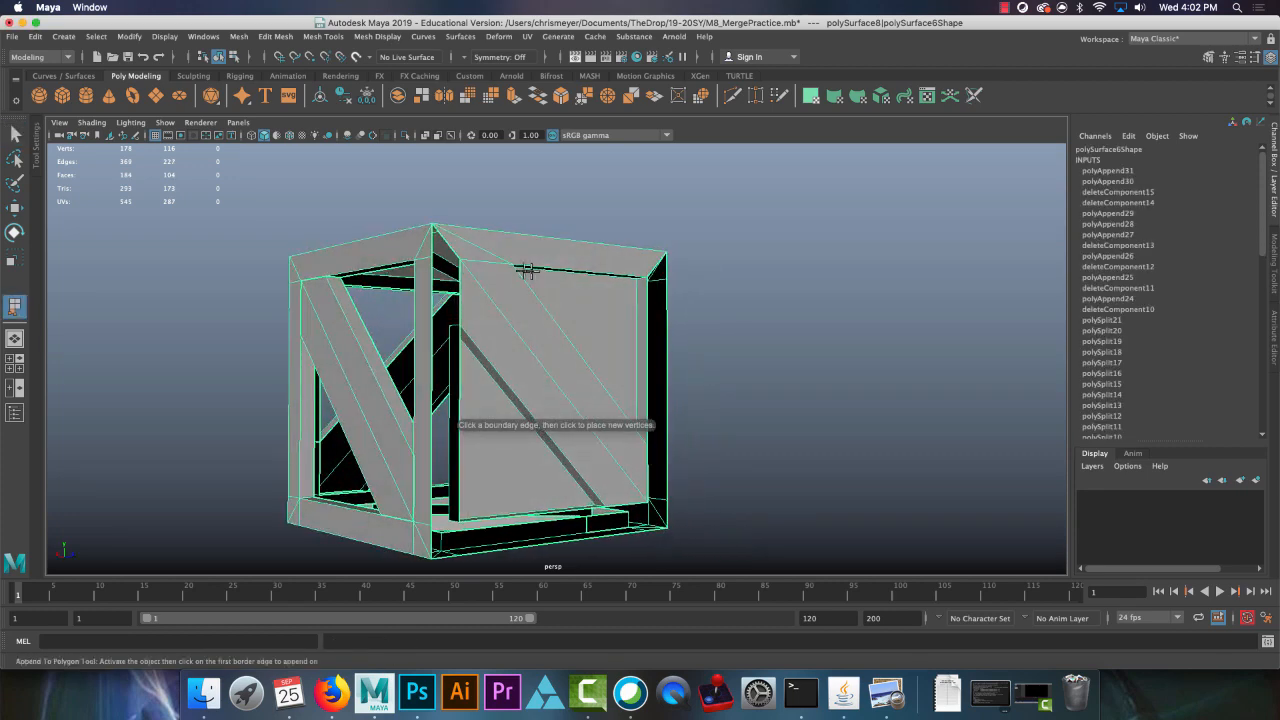
click(448, 244)
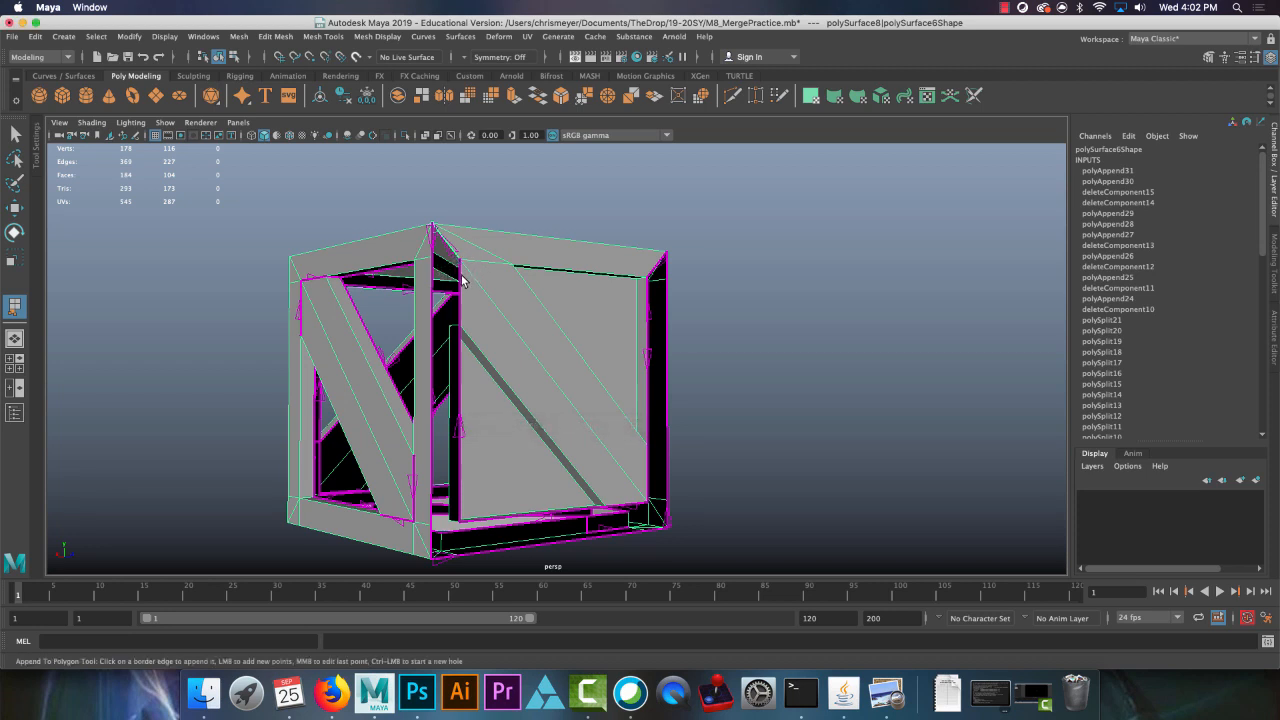
click(459, 287)
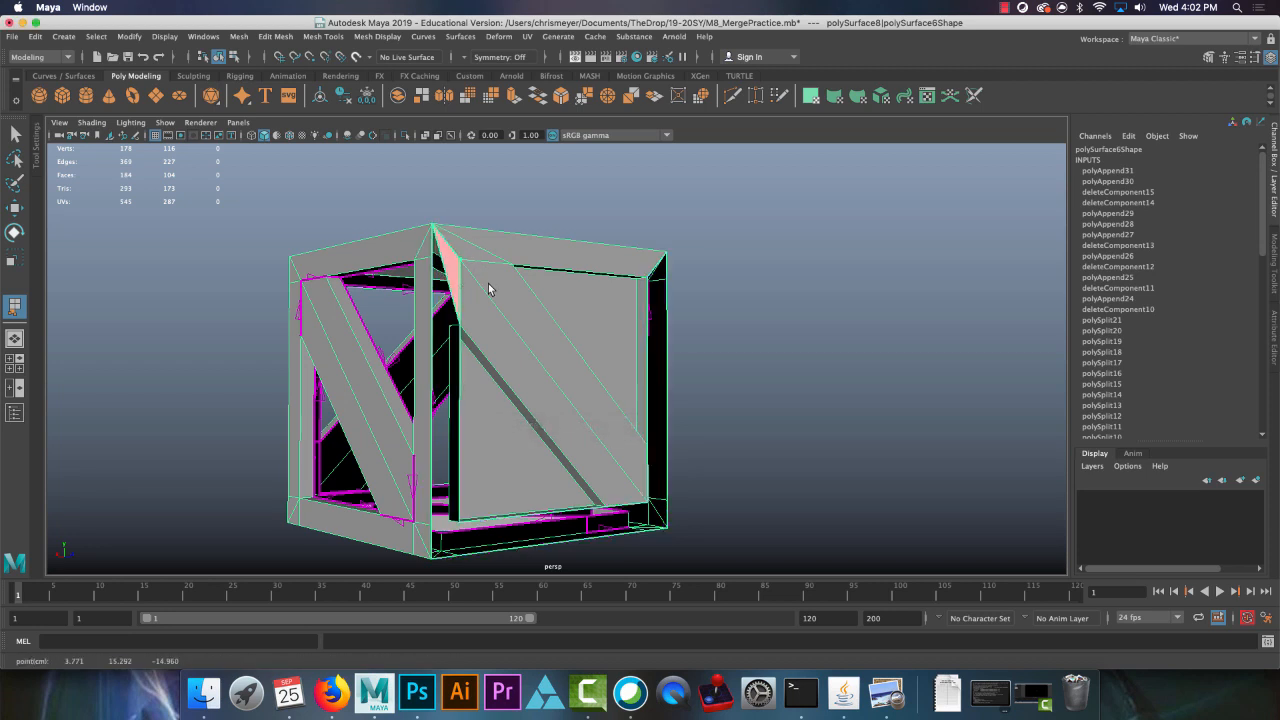
key(Return)
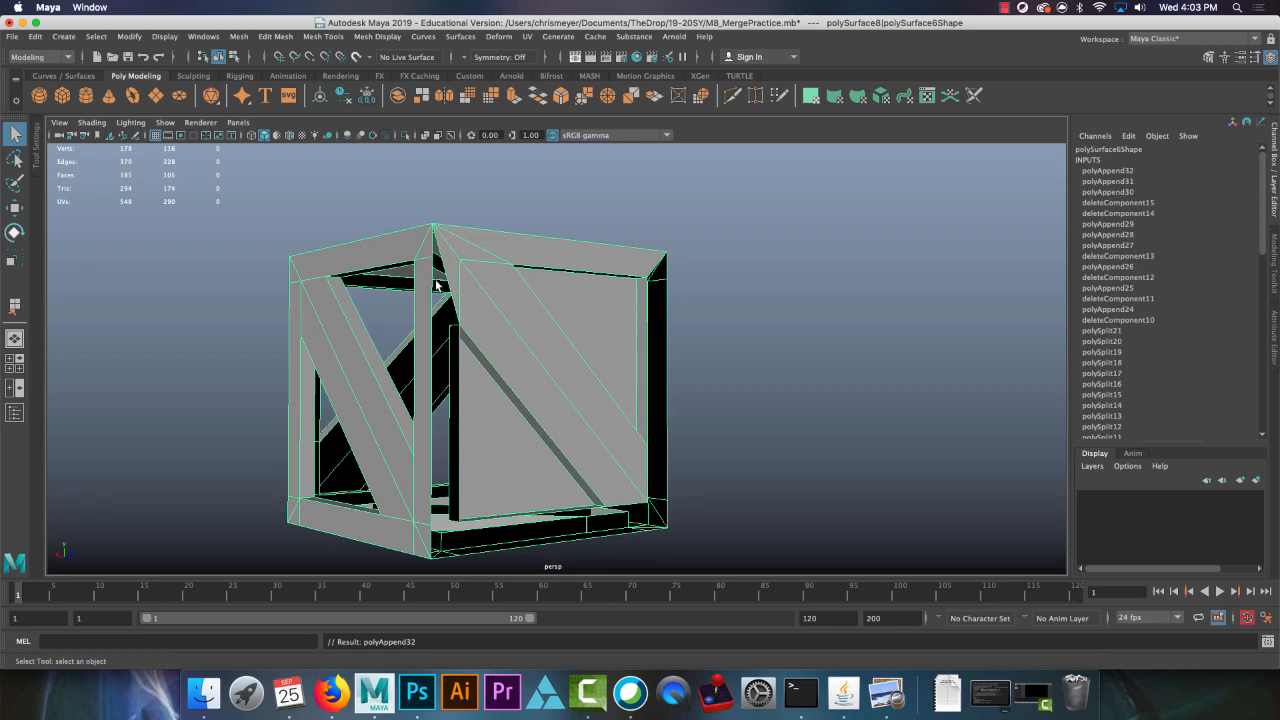
Step: Delete the short extra edges crossing the adjoining corner post on the neighbouring side, using Delete Edge/Vertex
alt+drag(420, 270, 526, 257)
alt+right_drag(526, 257, 557, 363)
alt+drag(557, 363, 442, 226)
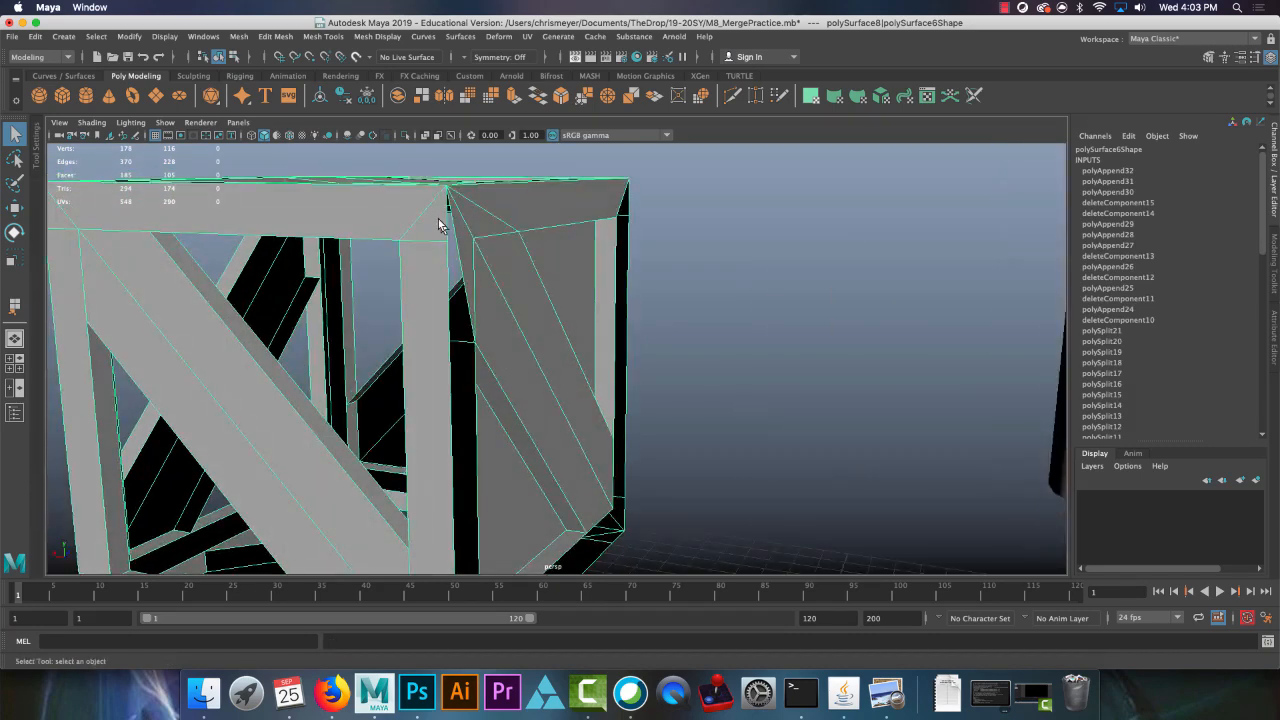
right_drag(439, 221, 437, 185)
click(422, 247)
alt+drag(657, 318, 632, 449)
click(606, 437)
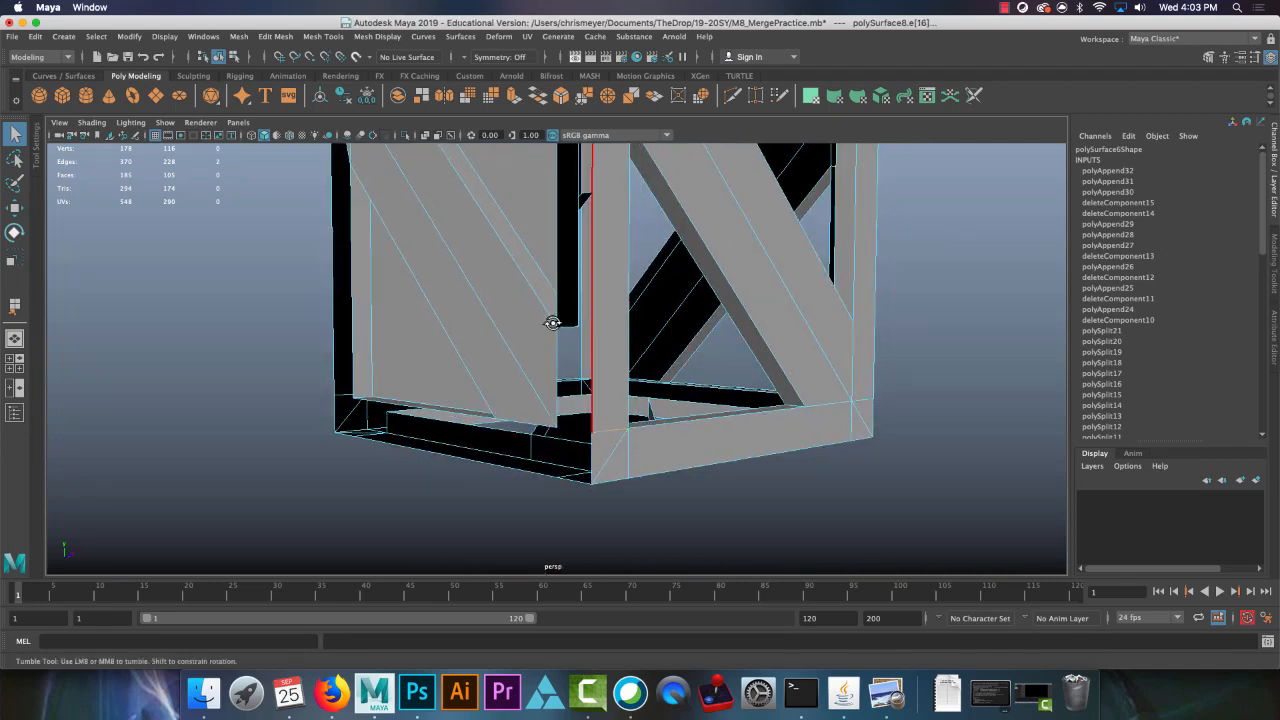
alt+drag(553, 323, 594, 405)
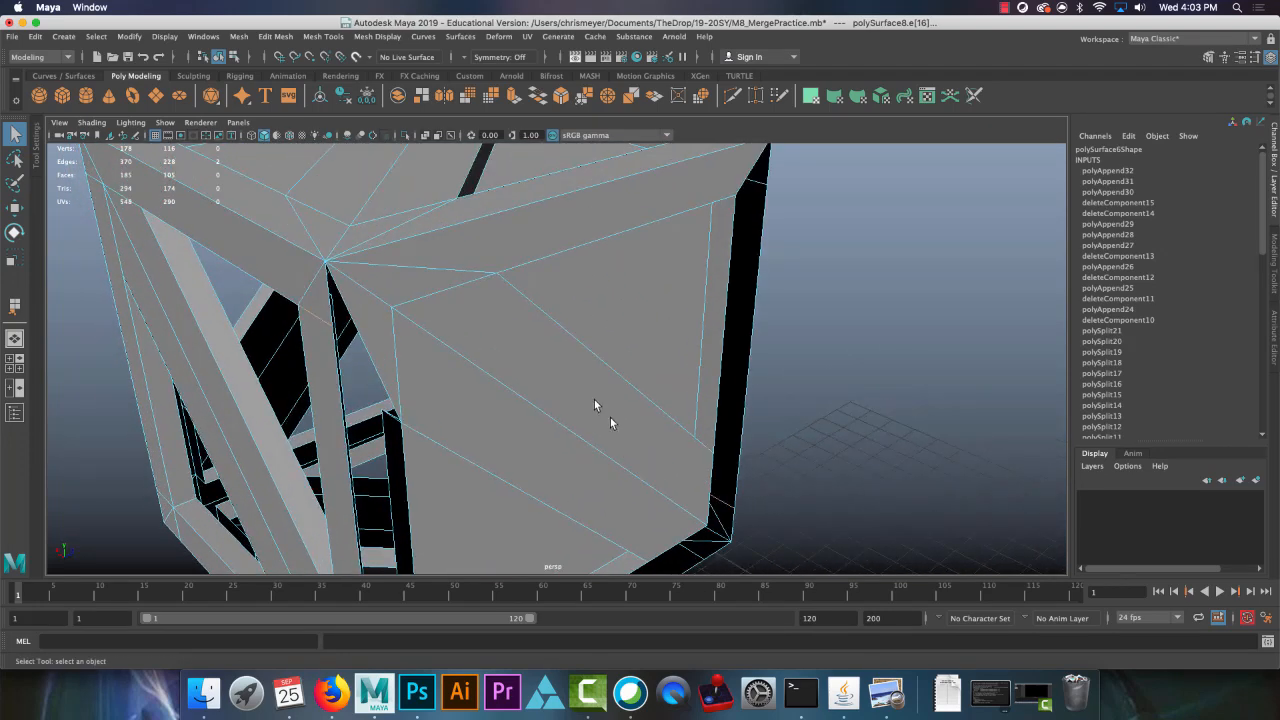
click(276, 36)
click(337, 306)
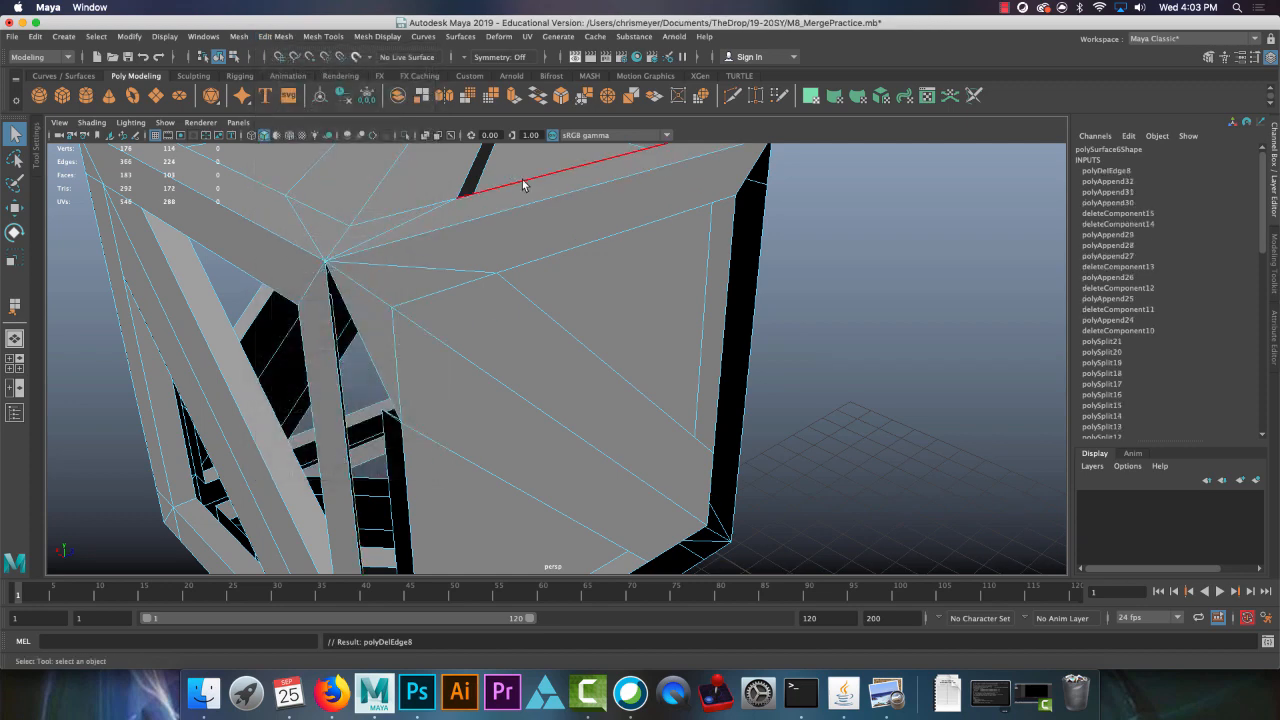
Step: Append a face between the panel's left edge and the corner post's outer edge to form the side frame's left post
alt+drag(428, 297, 333, 77)
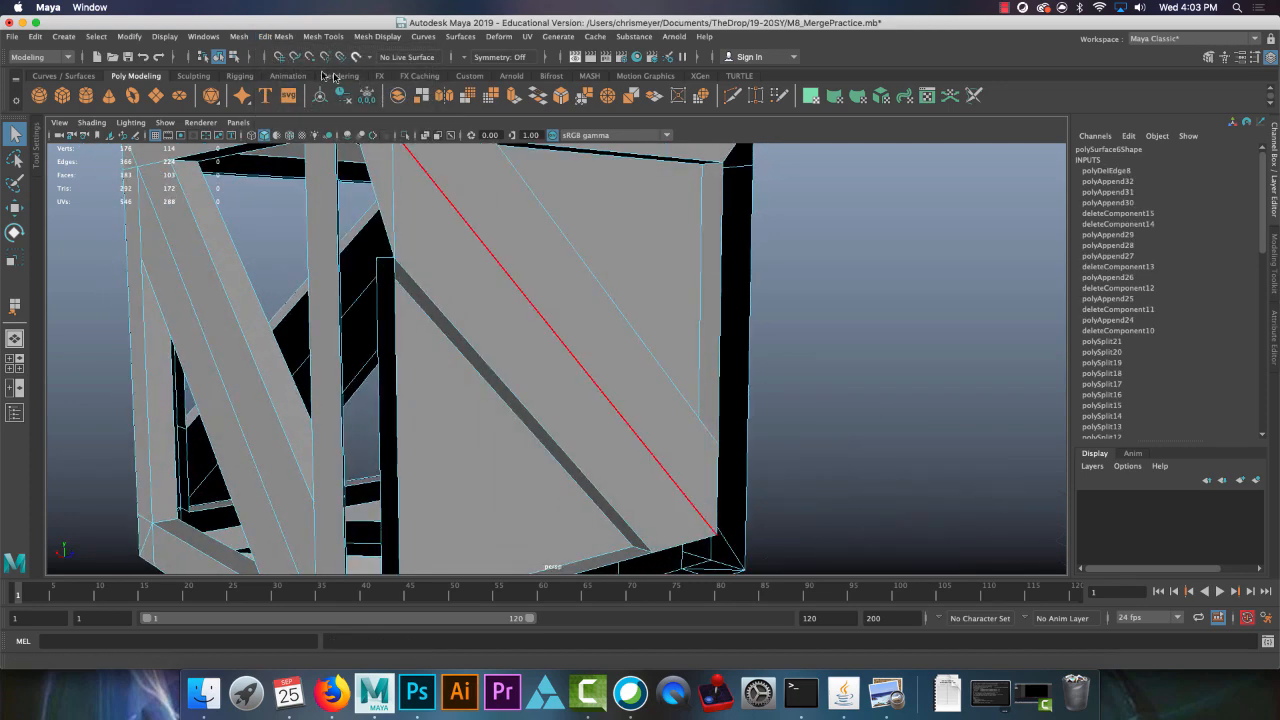
click(323, 36)
click(368, 80)
alt+drag(406, 194, 508, 233)
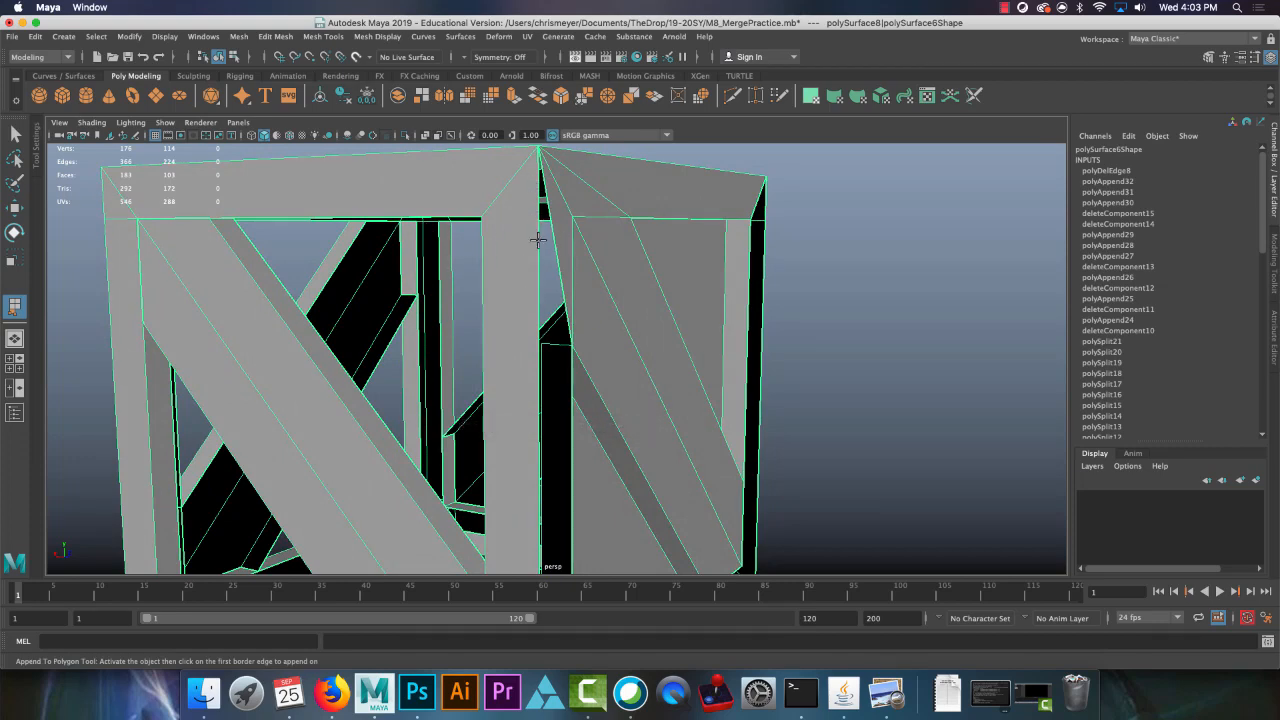
alt+drag(589, 428, 446, 391)
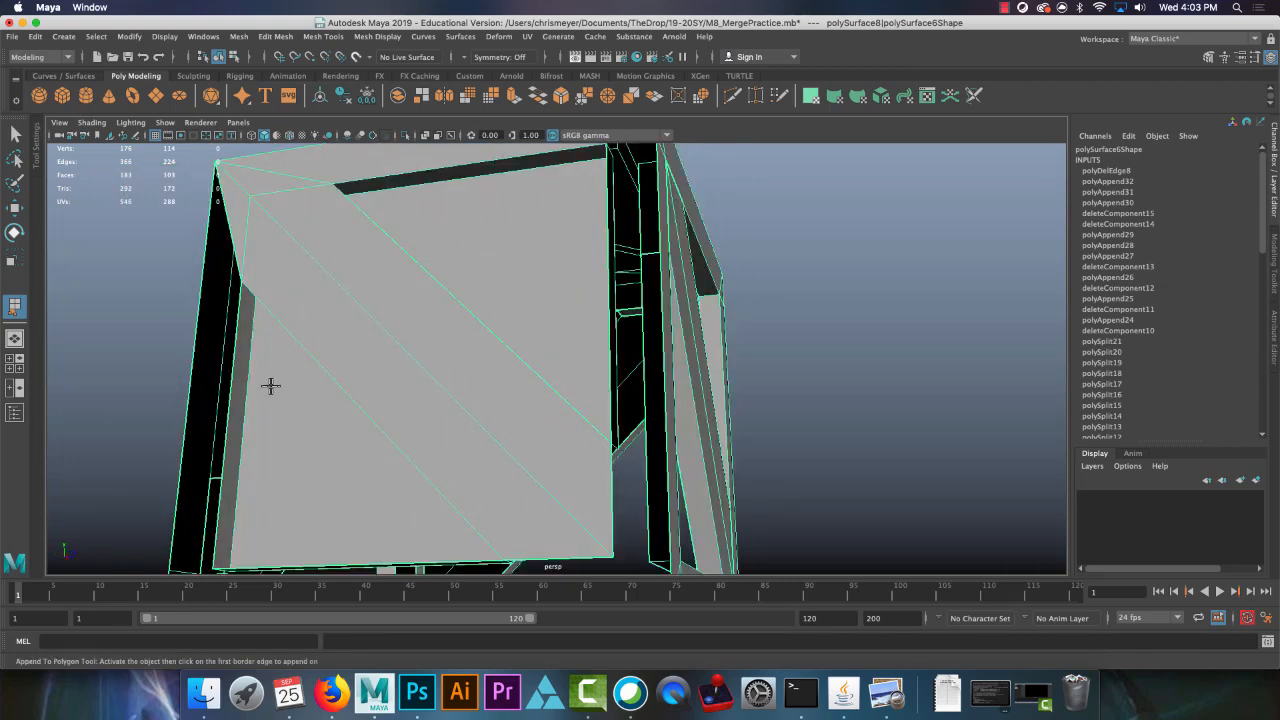
click(196, 377)
click(193, 378)
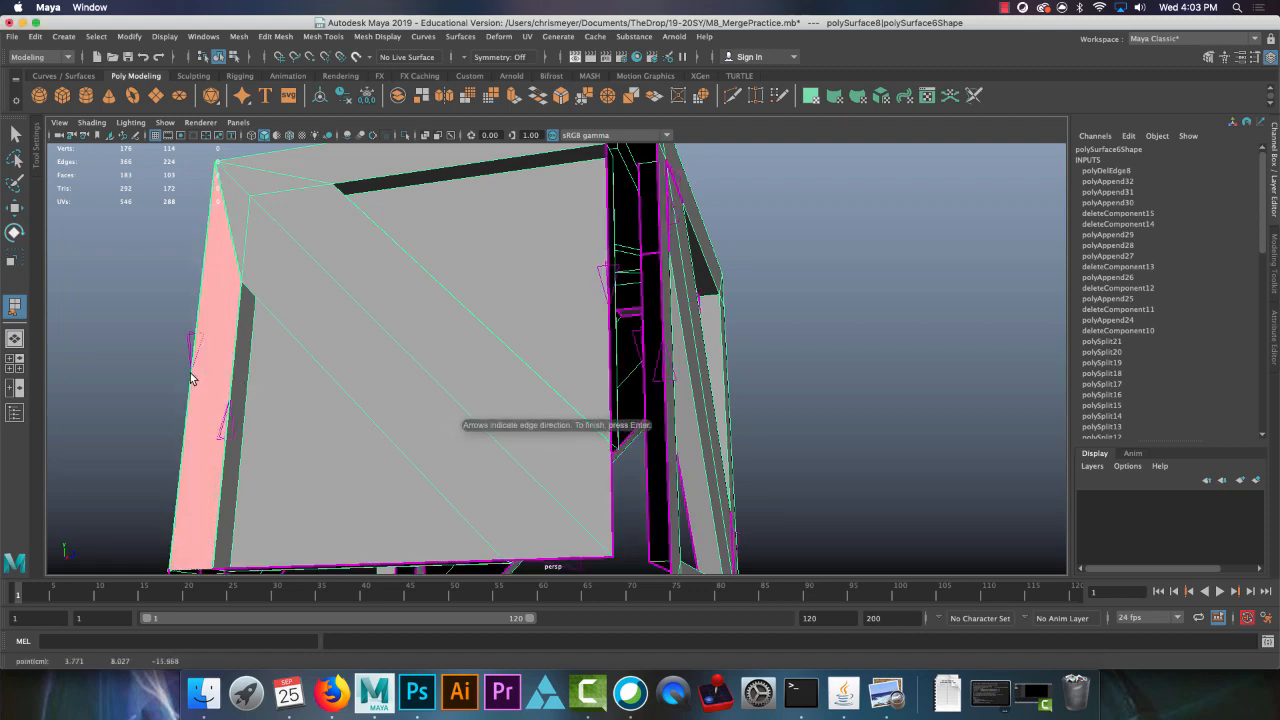
key(Return)
Step: Delete the newly appended left post face from the side frame
alt+drag(195, 395, 387, 340)
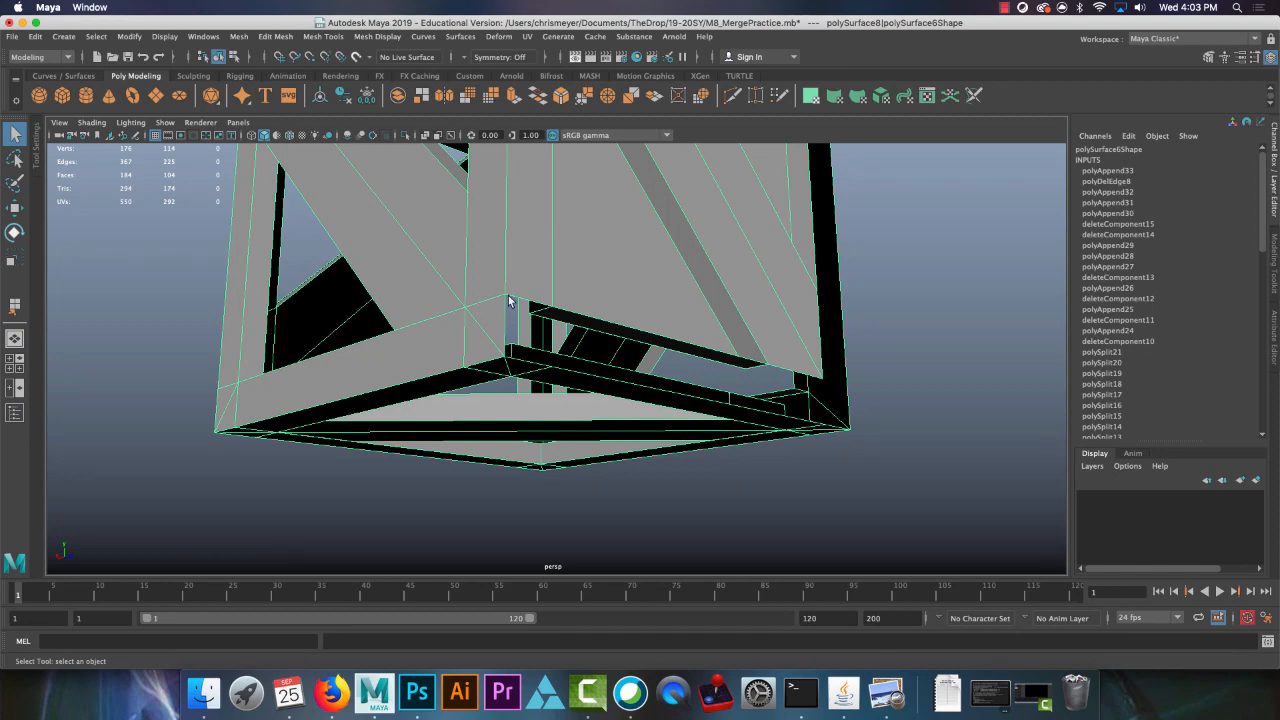
alt+drag(509, 305, 540, 320)
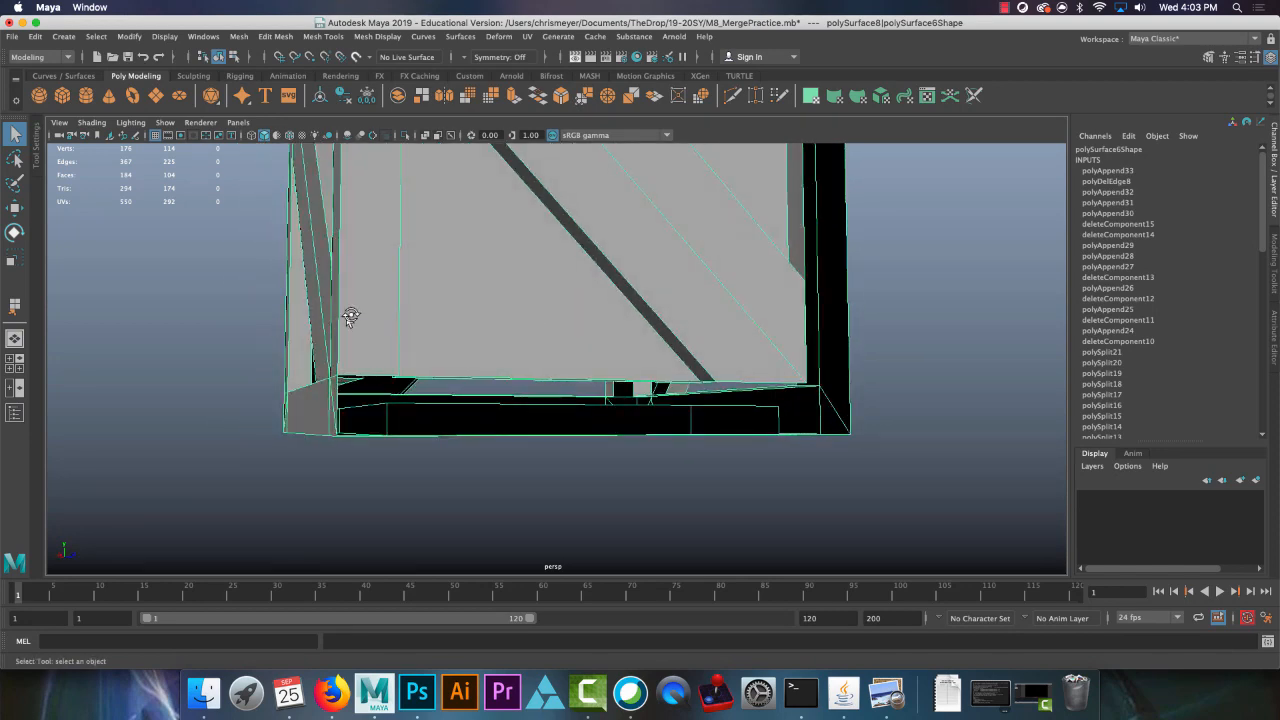
alt+drag(350, 316, 385, 319)
right_drag(459, 284, 447, 343)
click(486, 297)
key(Delete)
Step: Delete the remaining short edge across the lower end of the adjoining corner post, using Delete Edge/Vertex
click(463, 300)
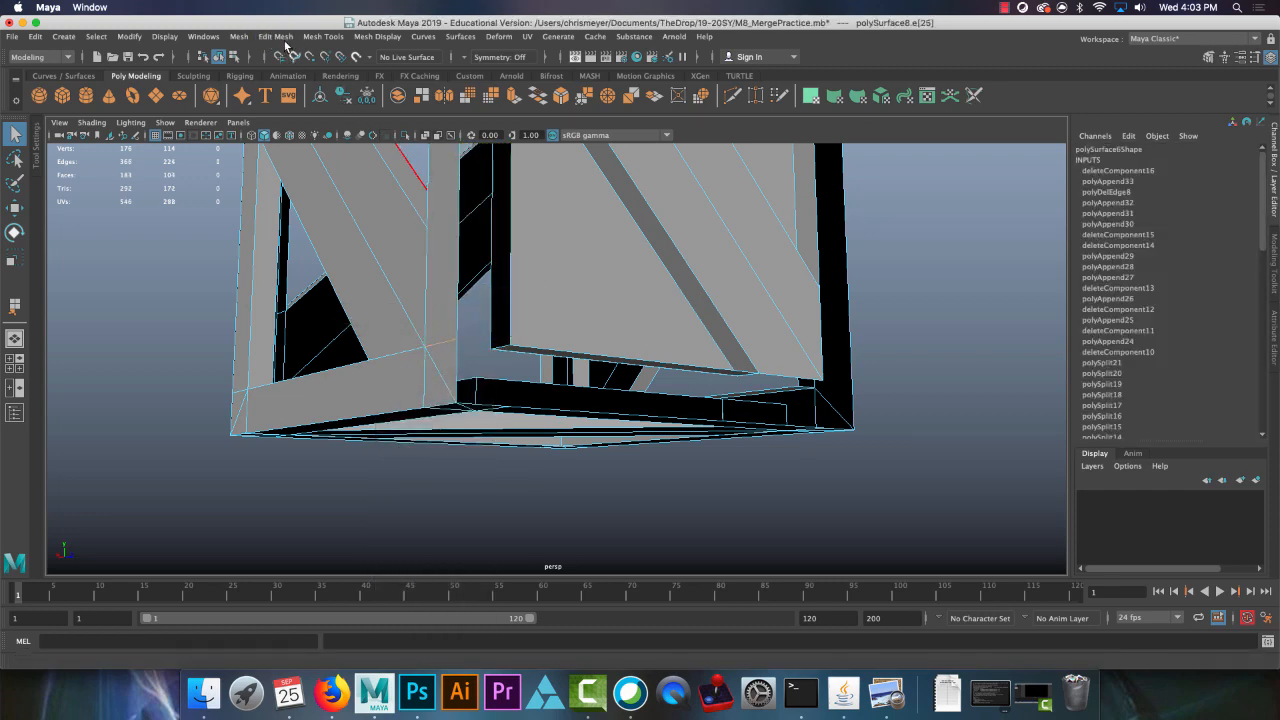
click(278, 37)
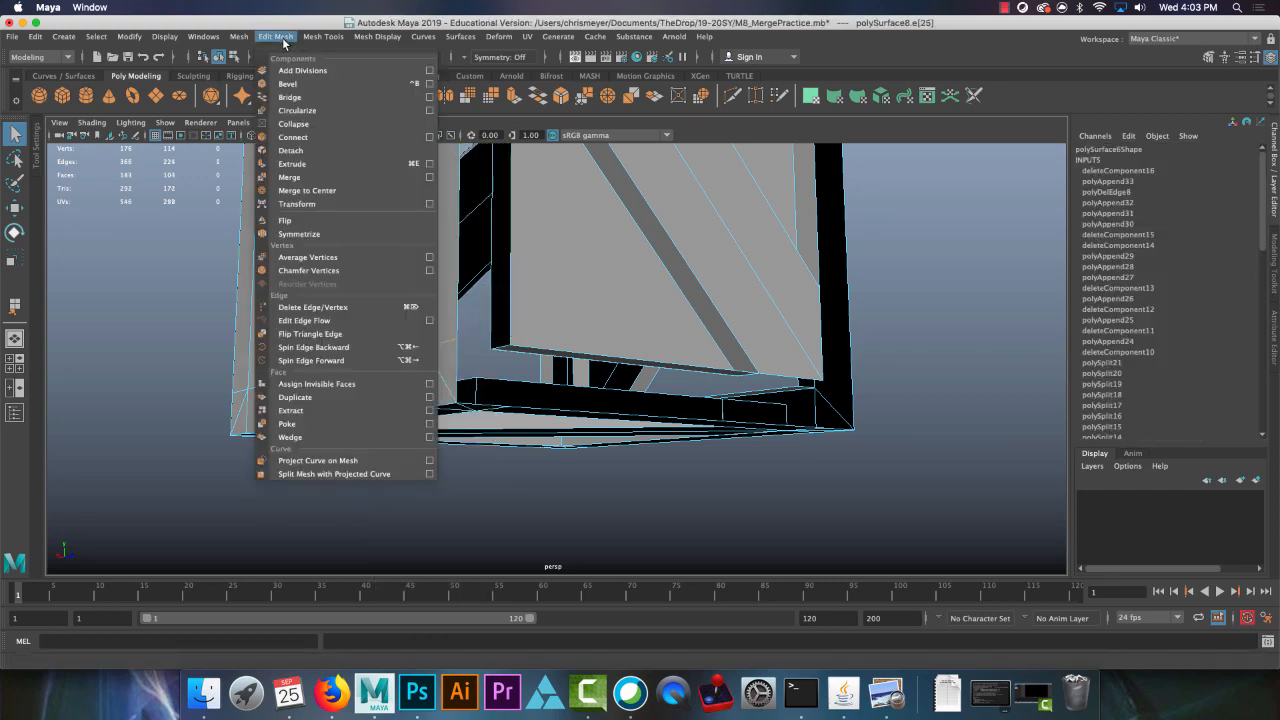
click(323, 313)
Step: Rebuild the side frame's left post with a single face appended from the corner post's outer edge to the panel edge
alt+drag(505, 230, 530, 250)
click(323, 37)
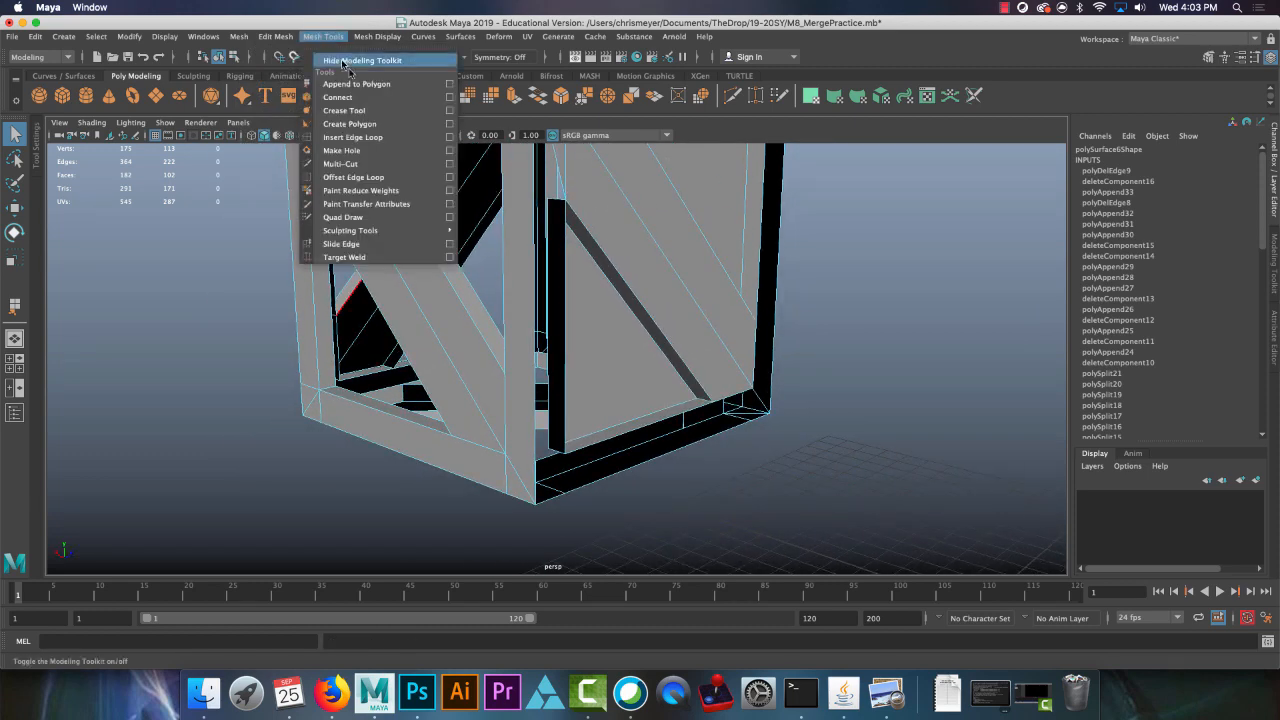
click(356, 84)
click(533, 294)
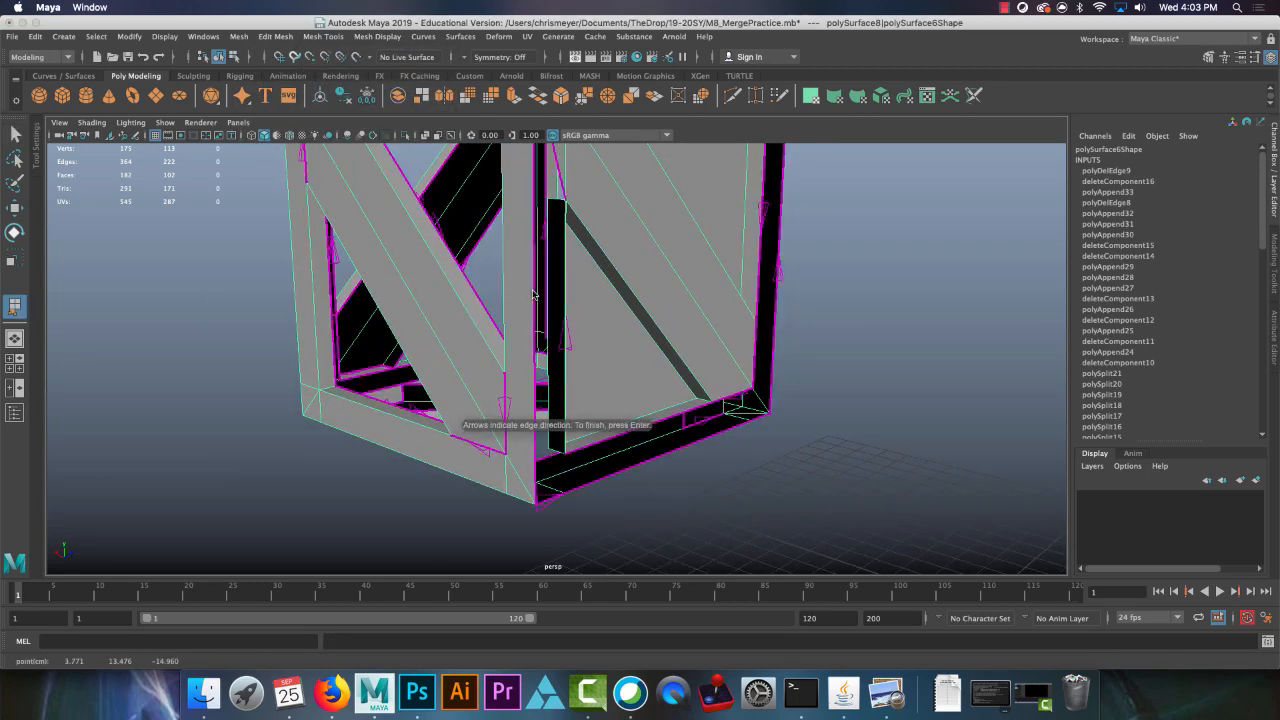
click(535, 294)
key(Return)
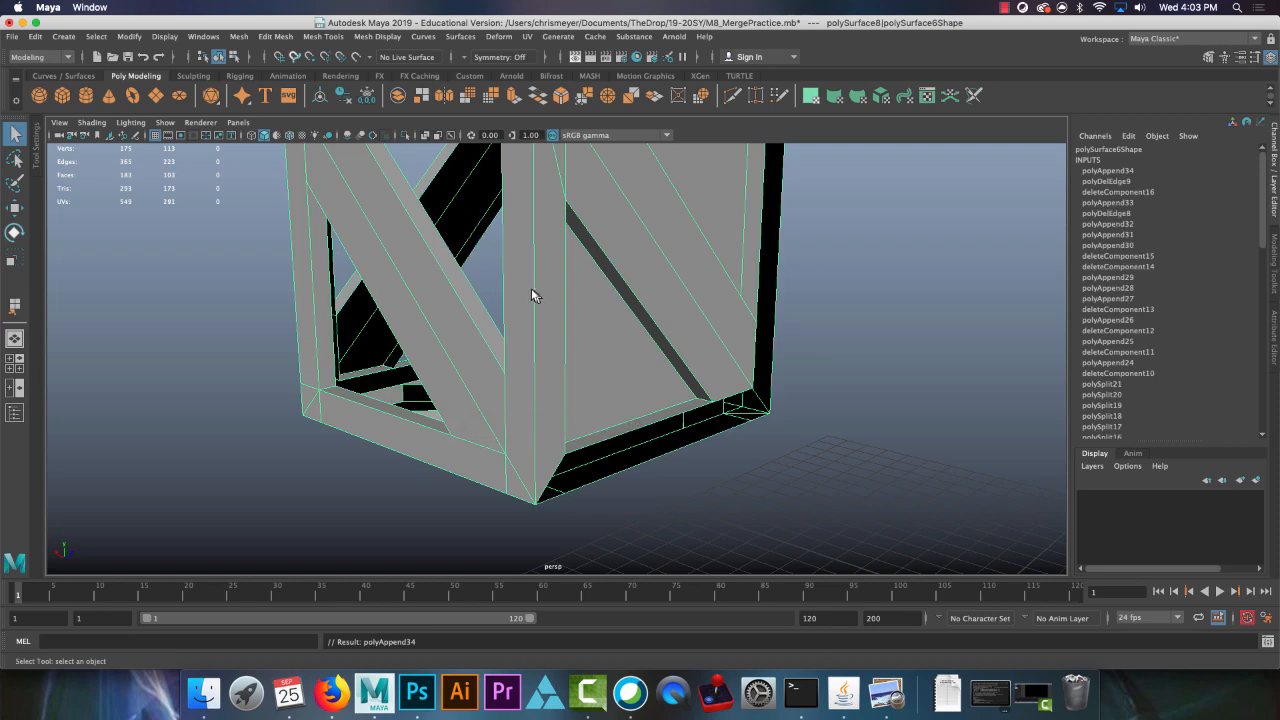
Step: Try to rebuild the side frame's bottom beam by appending a face between the panel's lower edge and the outer edge
alt+drag(606, 322, 542, 306)
key(g)
click(542, 306)
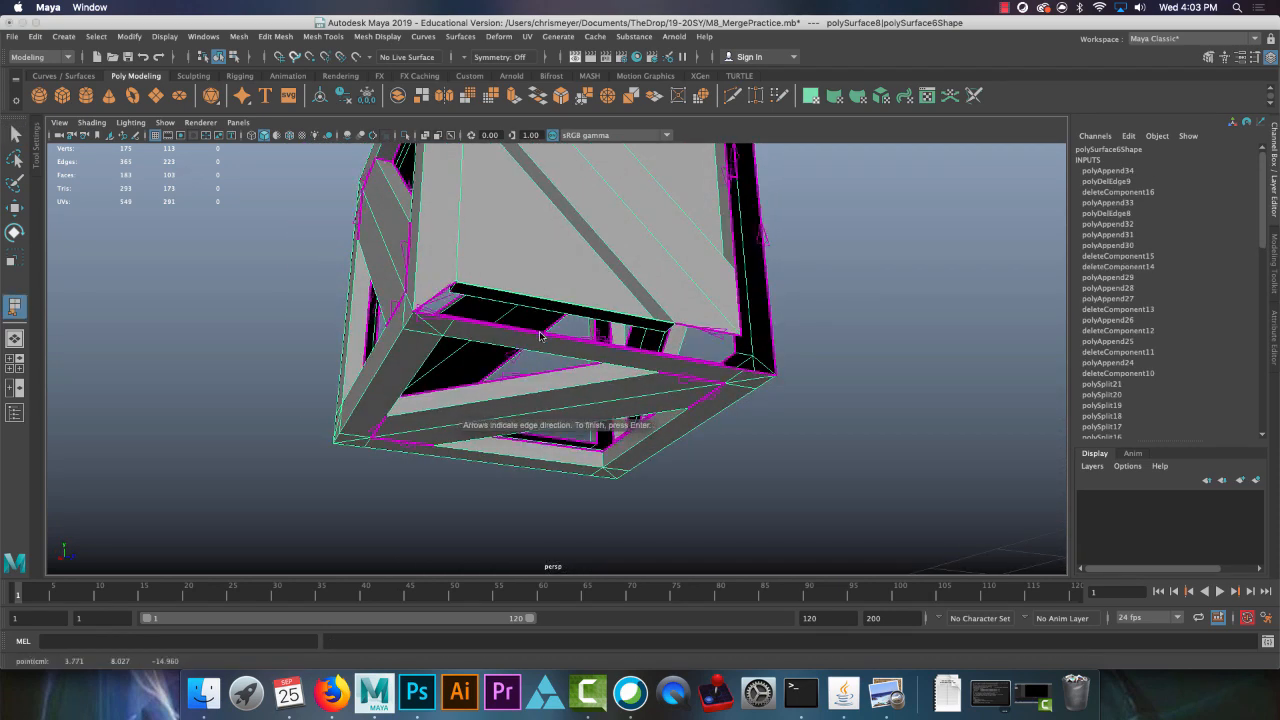
click(540, 337)
key(Return)
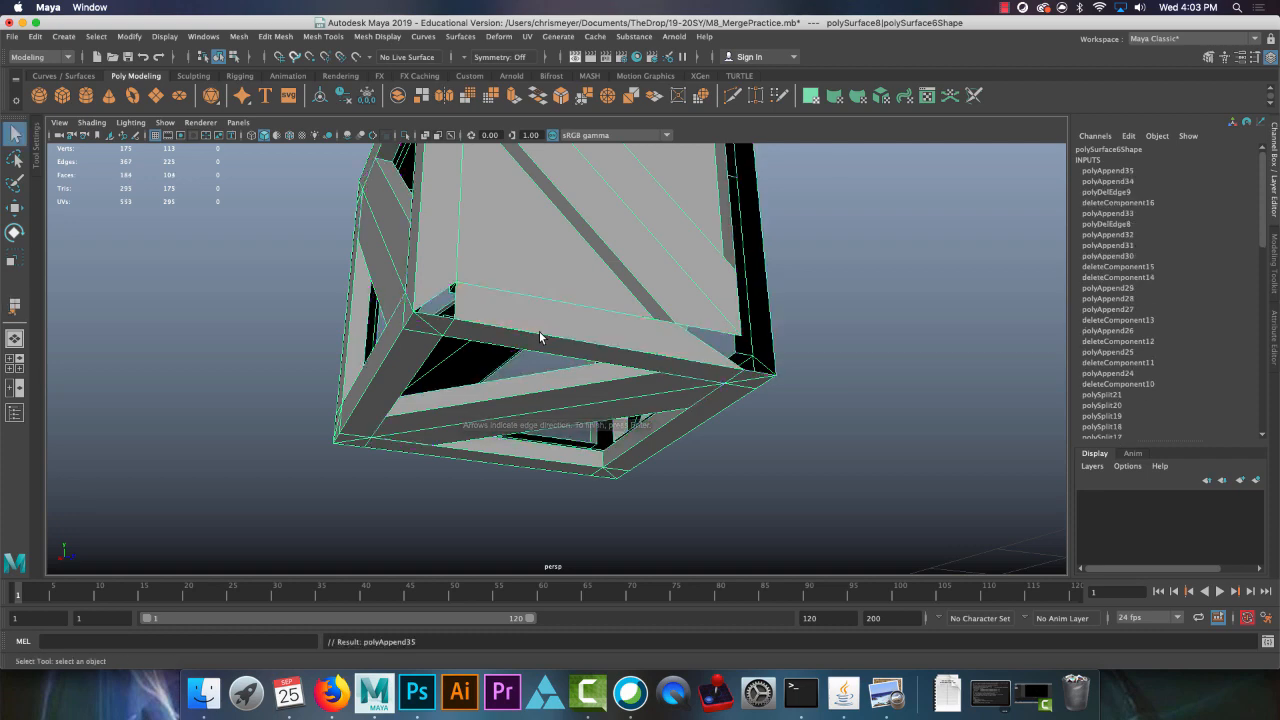
Step: Undo the face appended along the side frame's bottom beam
alt+drag(500, 314, 553, 314)
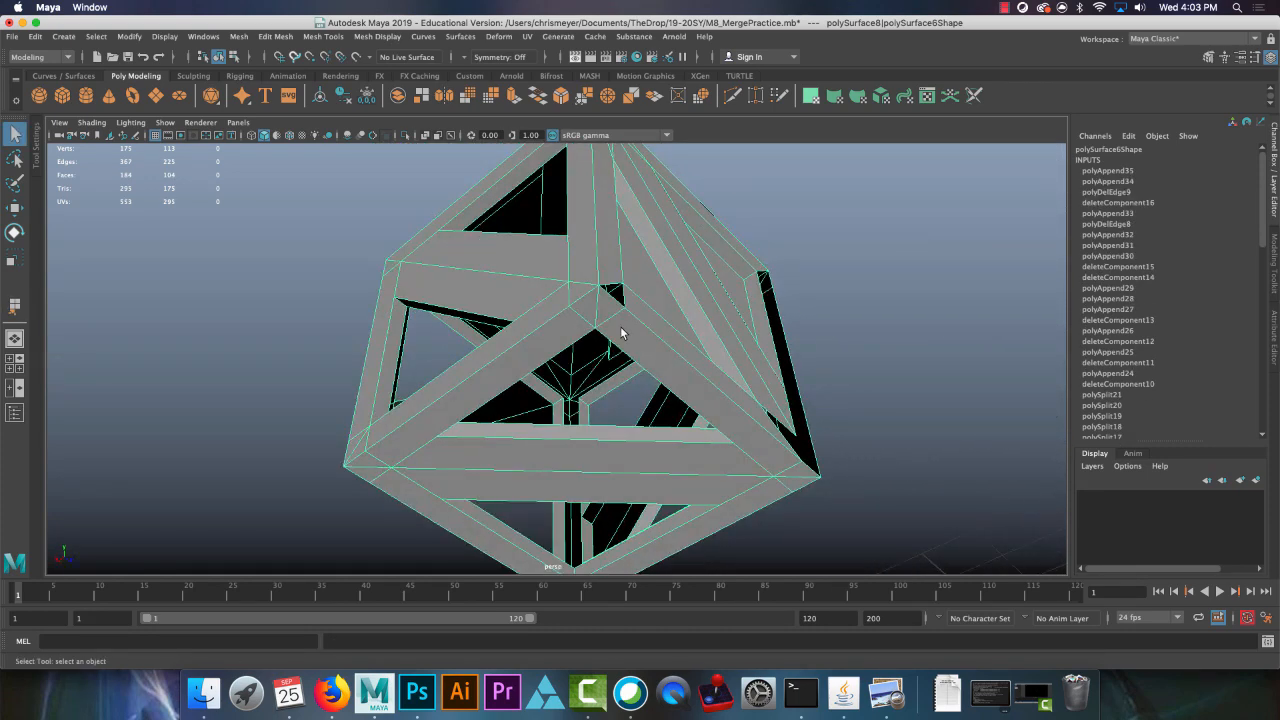
right_drag(621, 330, 618, 269)
key(super+z)
key(super+z)
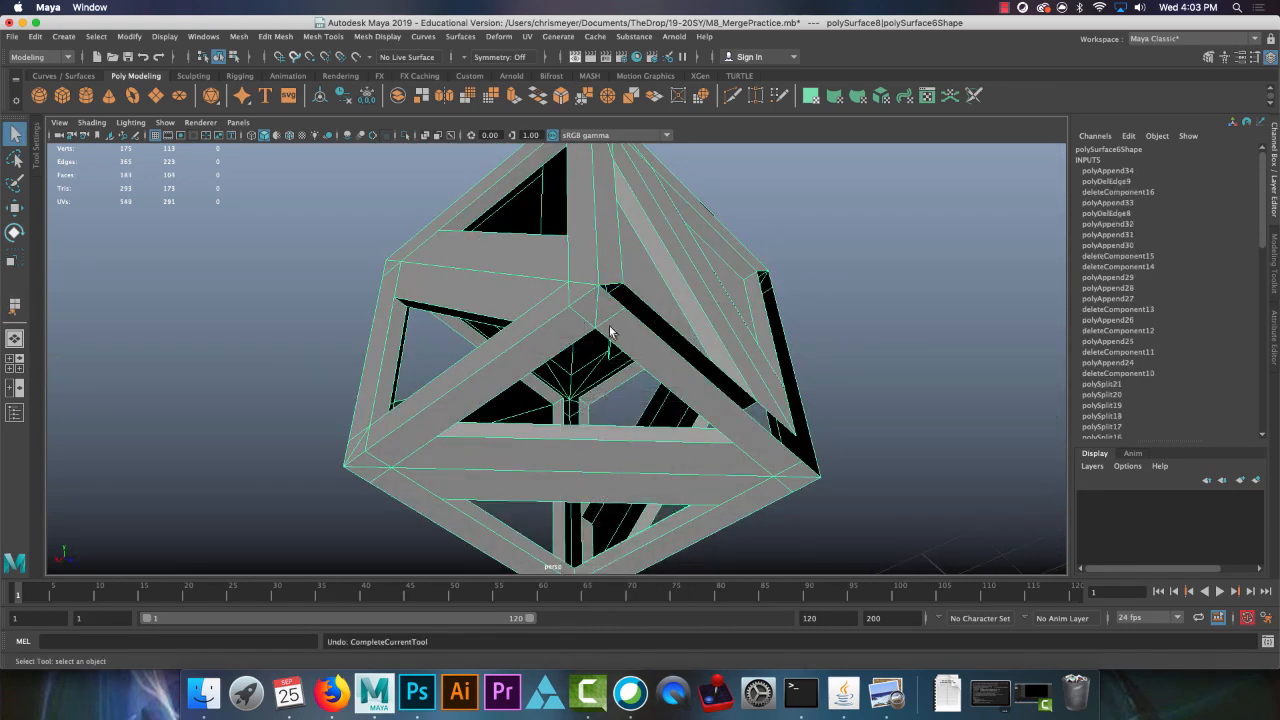
Step: Delete the three short stray edges around the crate's bottom corner below the rebuilt post, using Delete Edge/Vertex
right_drag(608, 323, 605, 285)
click(581, 311)
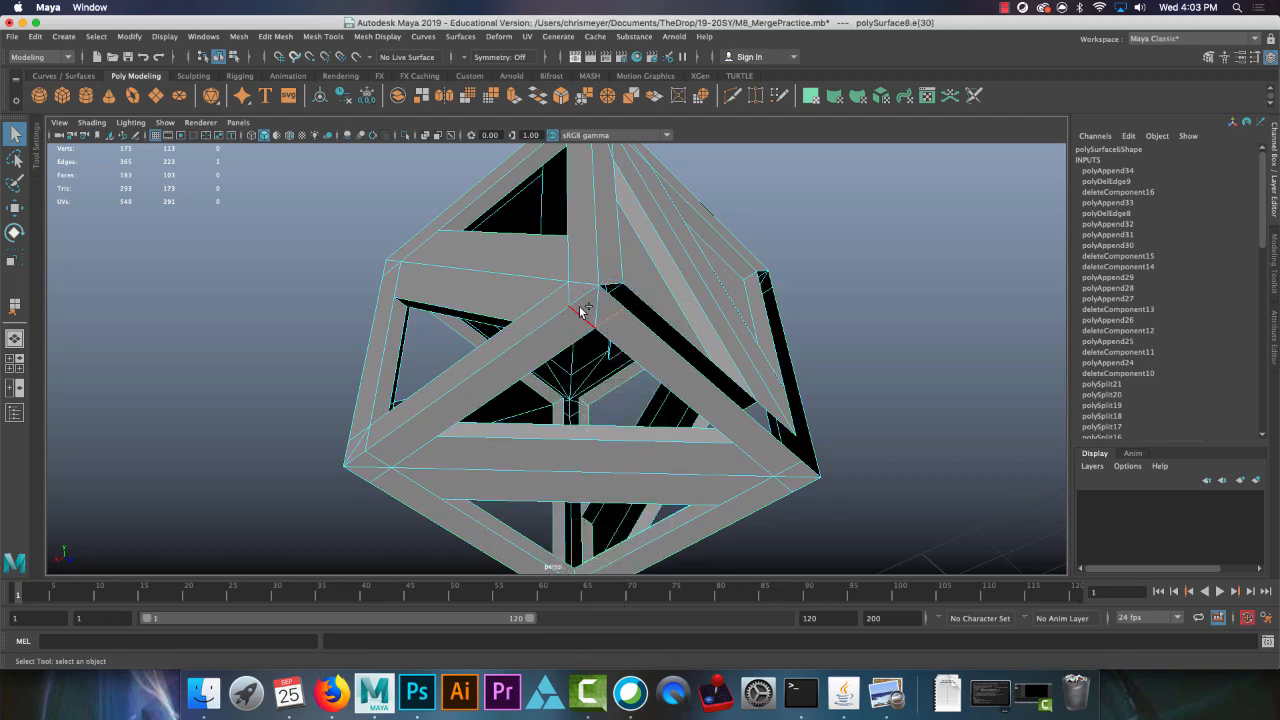
shift+click(577, 302)
shift+click(571, 294)
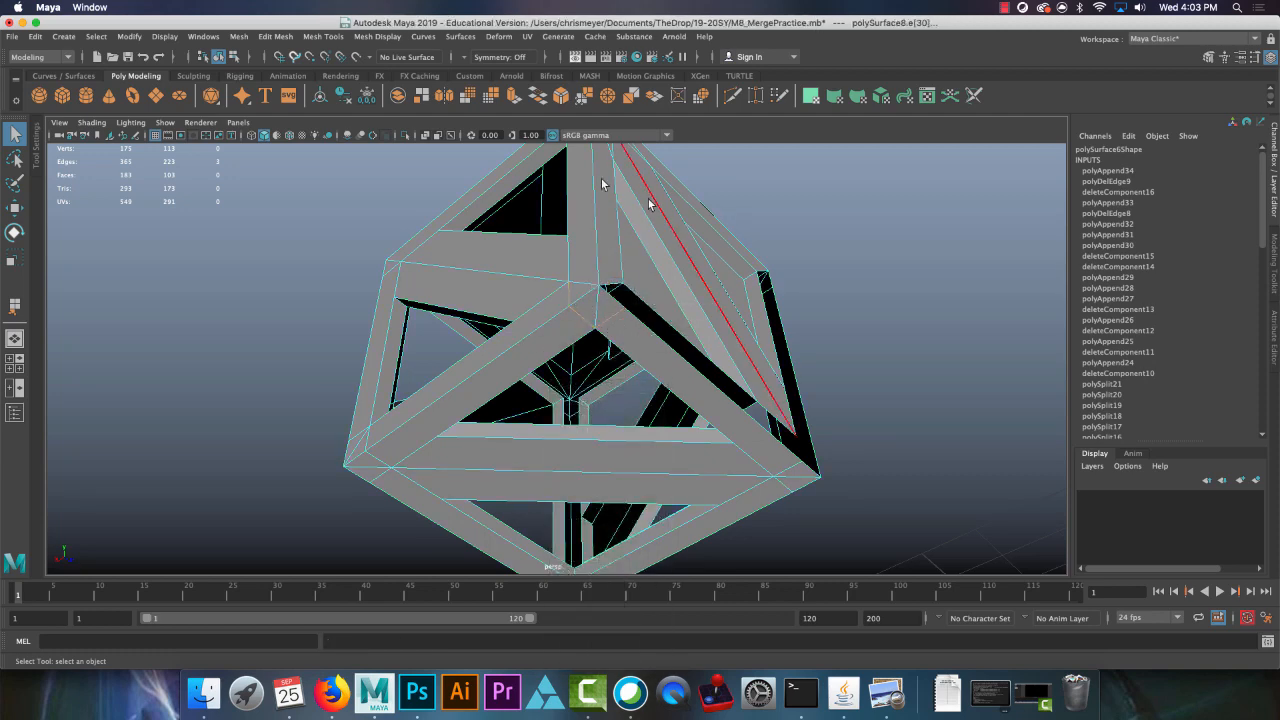
click(276, 38)
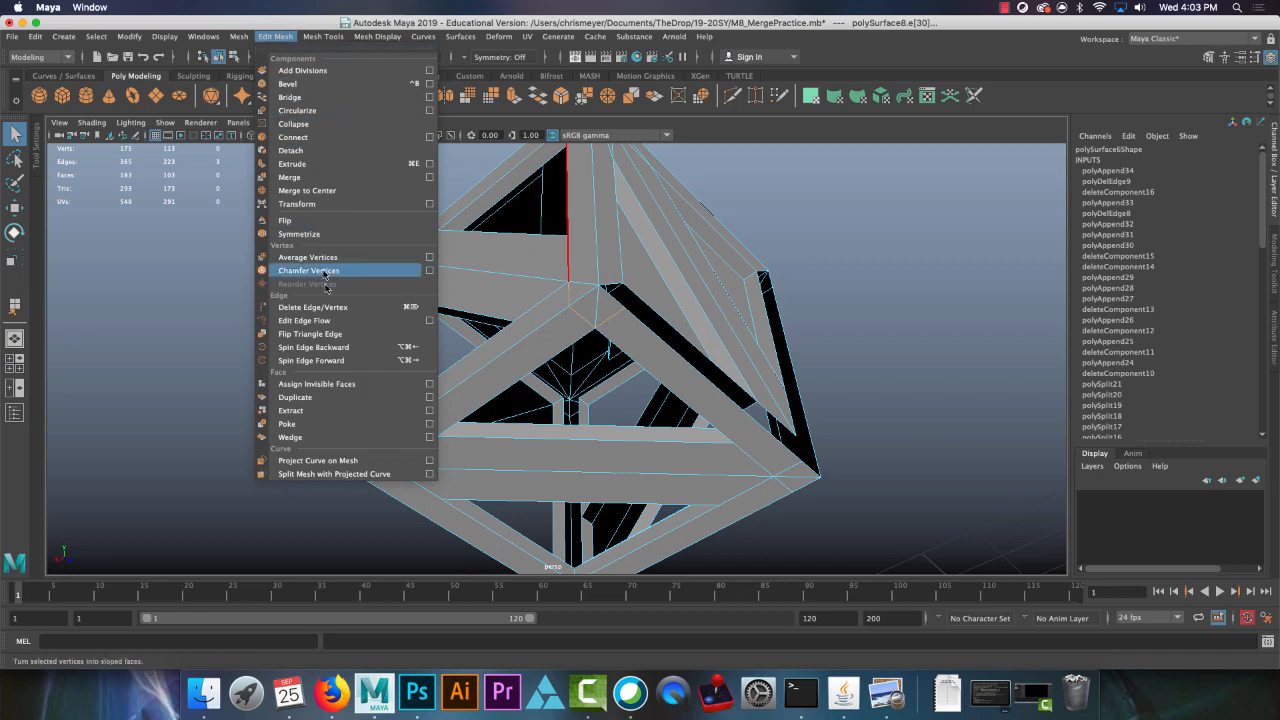
click(335, 307)
alt+drag(692, 284, 560, 305)
click(322, 37)
click(345, 84)
click(564, 316)
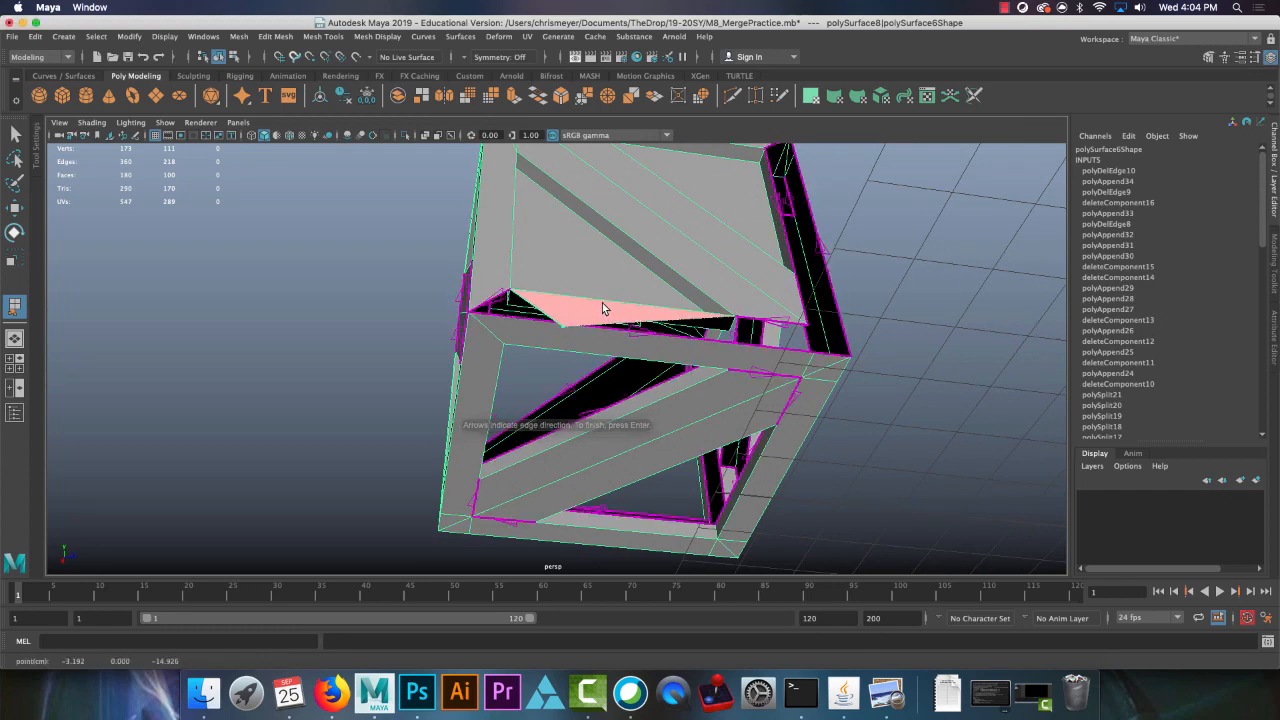
alt+drag(602, 303, 584, 330)
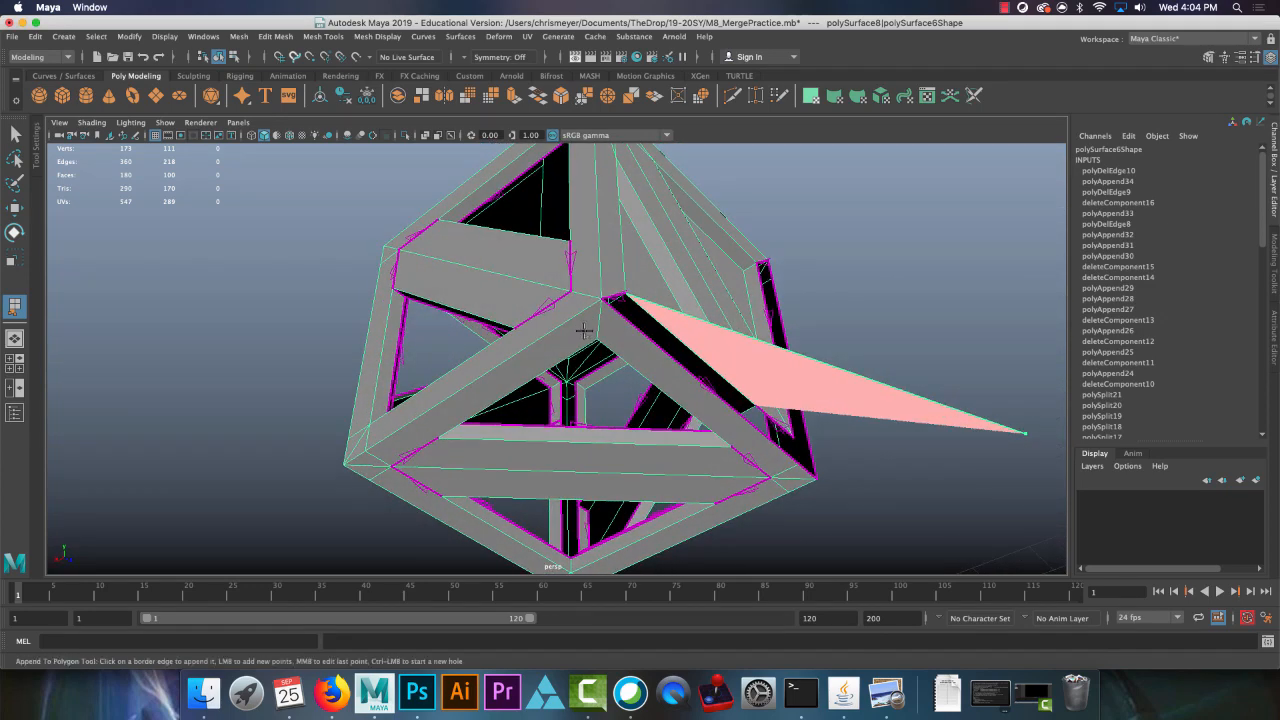
key(Return)
key(ctrl+z)
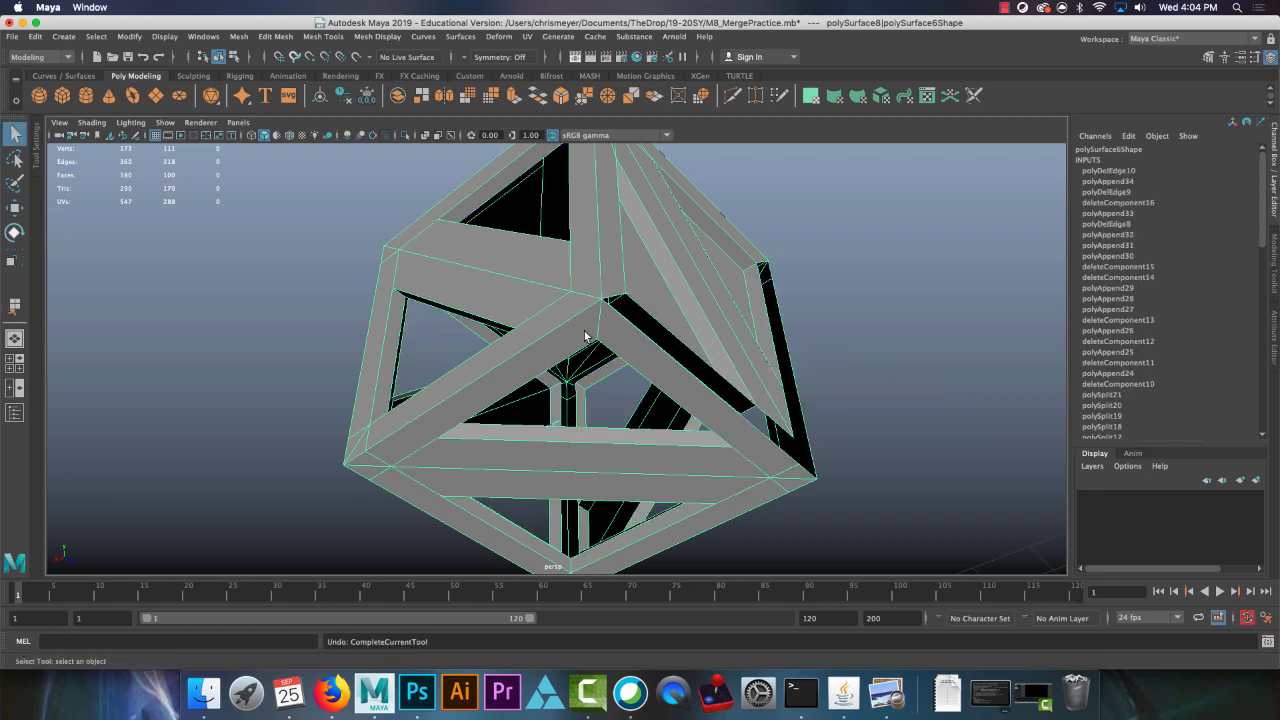
Step: Try to fill the side frame's bottom beam with a face appended from its outer edge to the panel, and undo it
alt+drag(641, 354, 630, 349)
key(y)
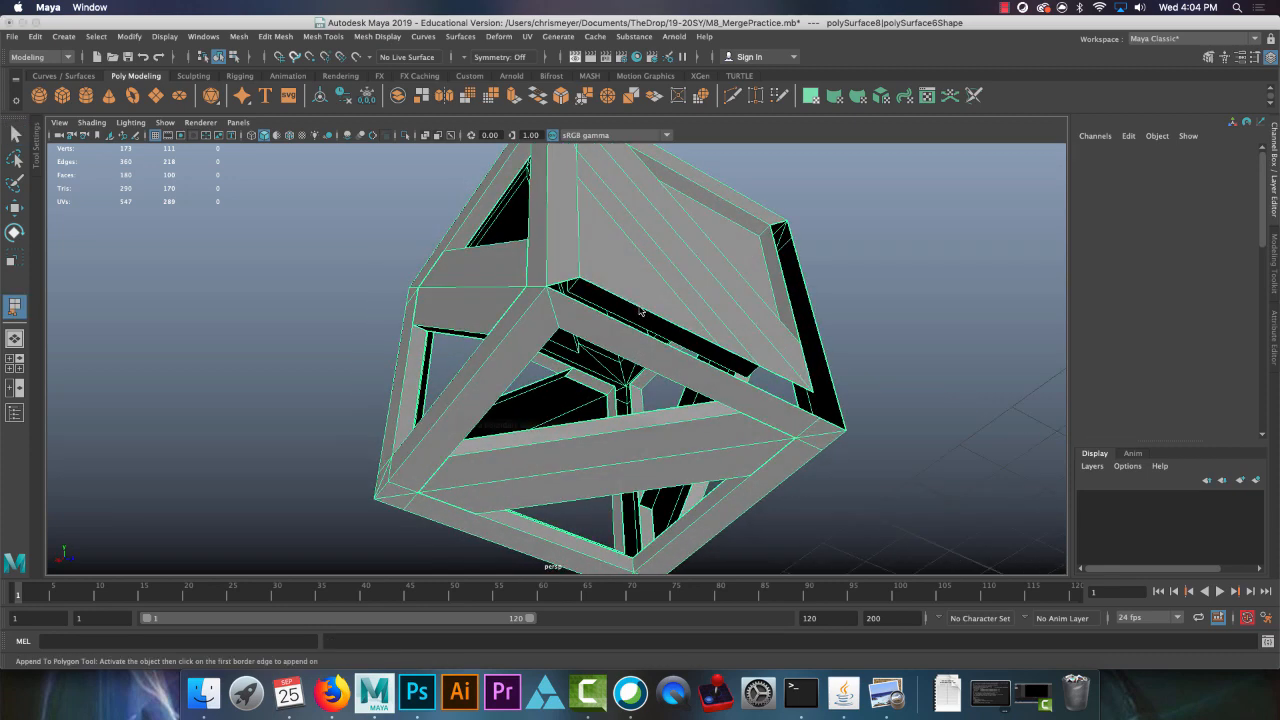
click(632, 333)
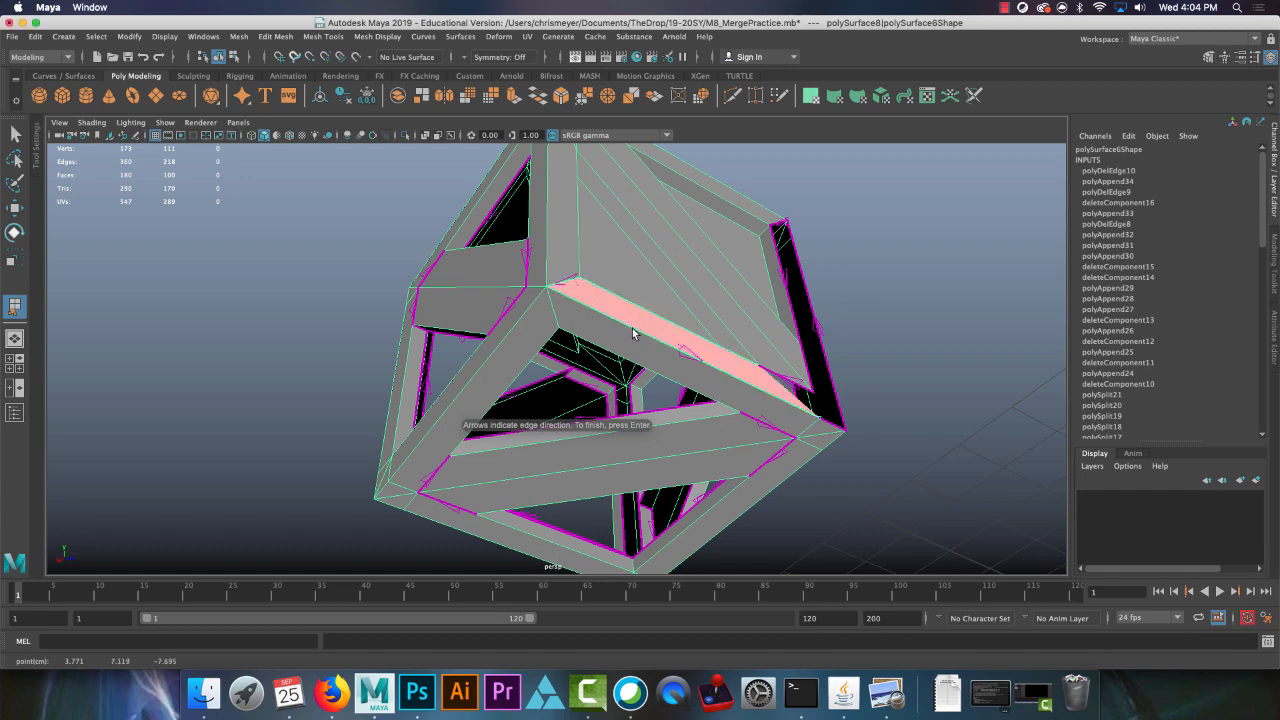
key(Return)
mouse_move(631, 328)
alt+mouse_down()
mouse_move(689, 303)
mouse_move(607, 330)
mouse_move(653, 340)
mouse_move(669, 318)
mouse_move(735, 311)
alt+mouse_up()
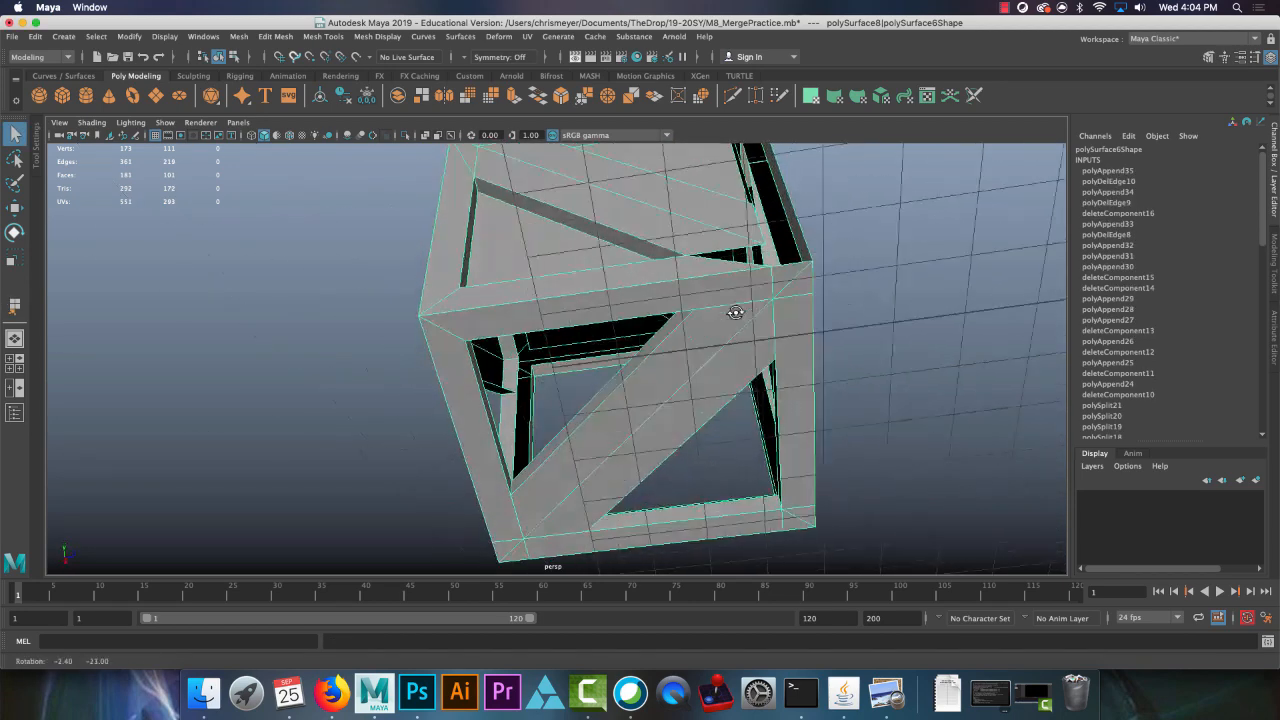
alt+middle_drag(742, 307, 678, 334)
scroll(678, 335, up, 5)
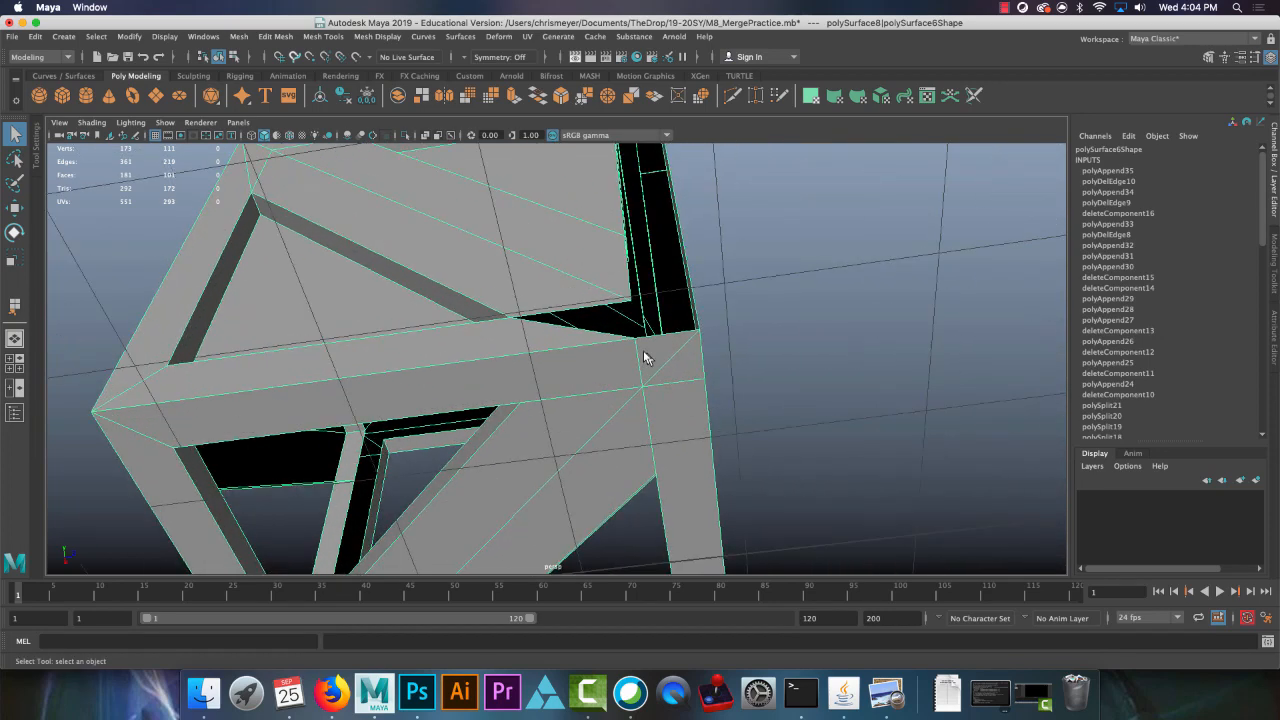
key(ctrl+z)
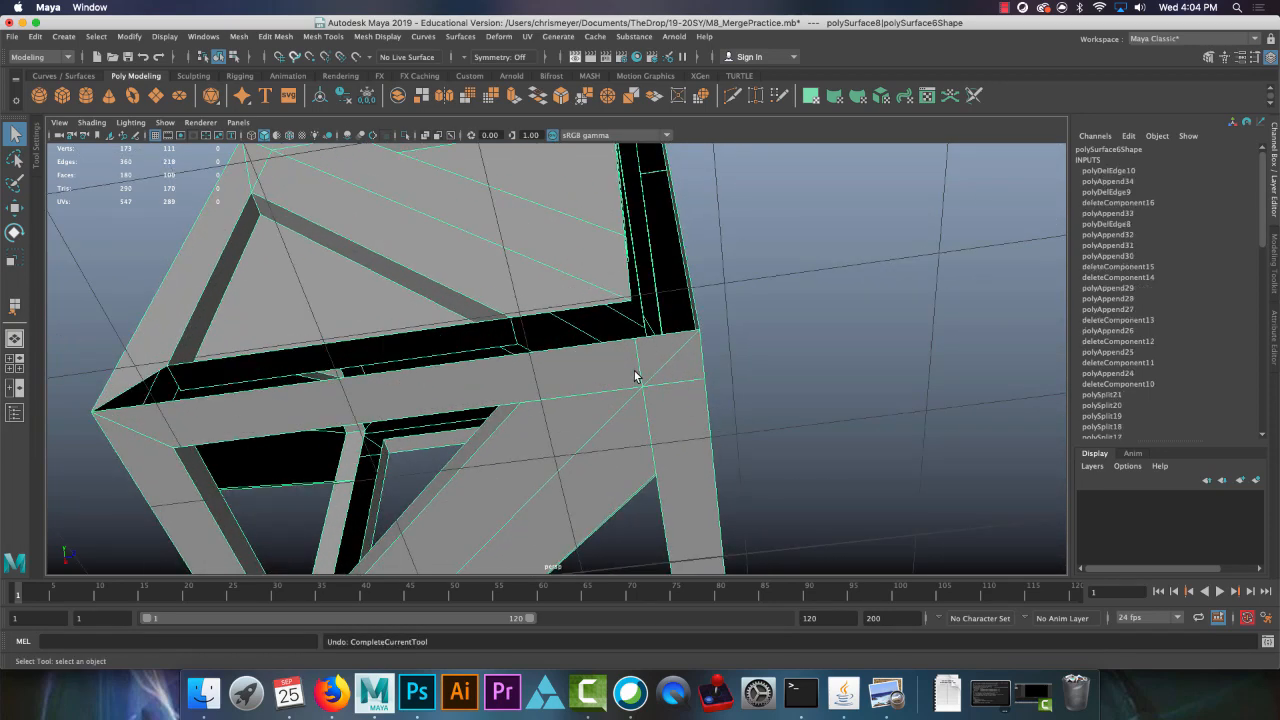
Step: Delete the three short stray edges around the bottom corner at the beam's other end, using Delete Edge/Vertex
right_drag(636, 375, 655, 335)
scroll(741, 378, down, 3)
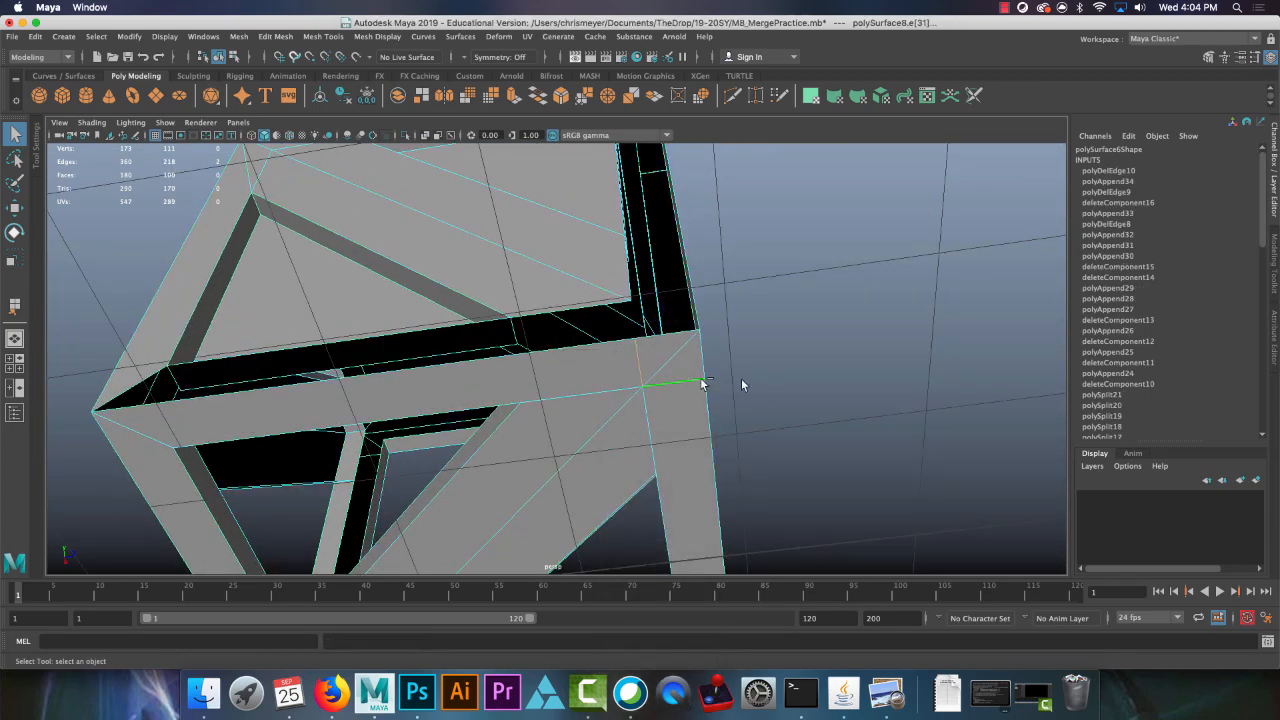
alt+drag(741, 378, 622, 428)
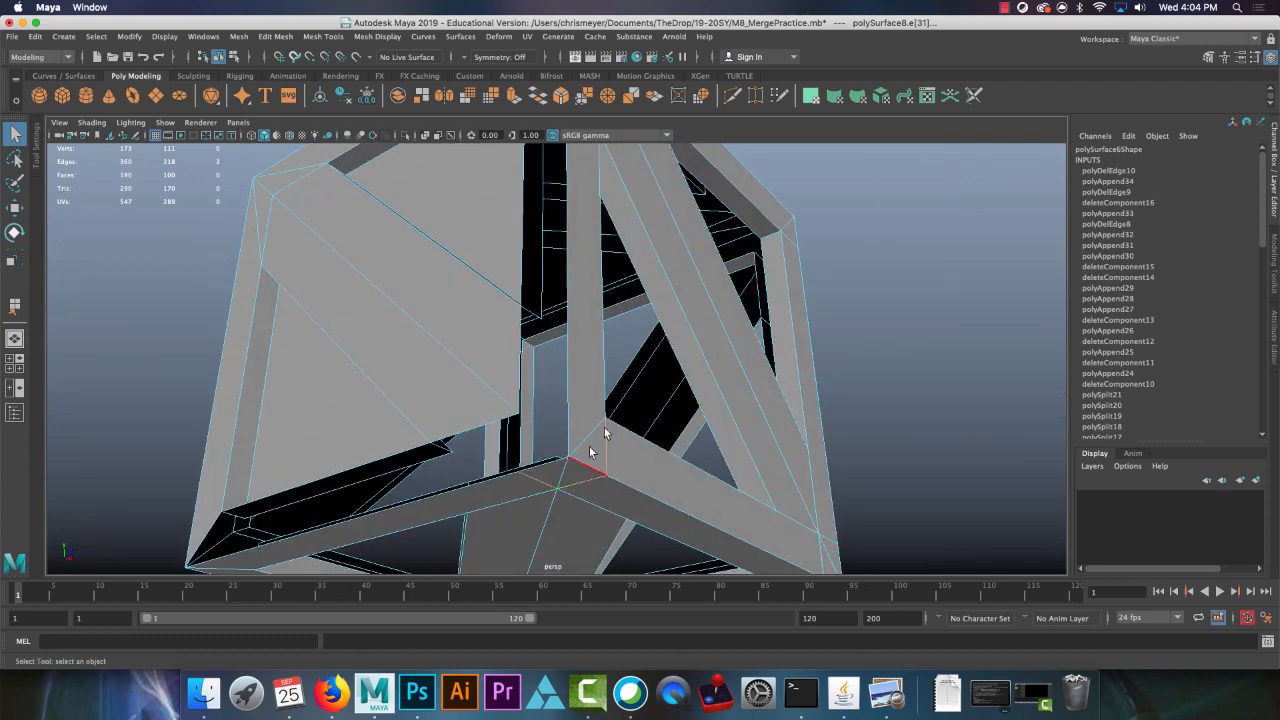
click(276, 36)
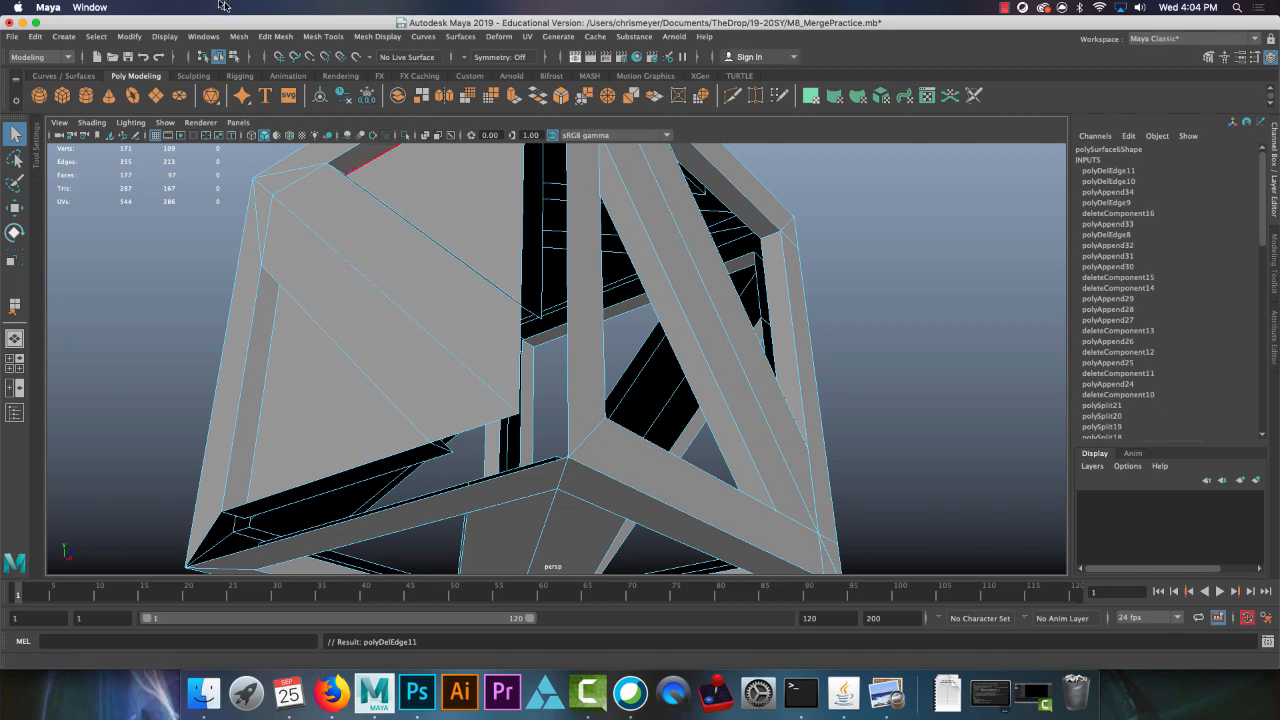
Step: Try to append a face from the panel's lower edge to rebuild the bottom beam, and undo it
click(272, 36)
click(344, 84)
alt+drag(470, 400, 341, 358)
click(327, 328)
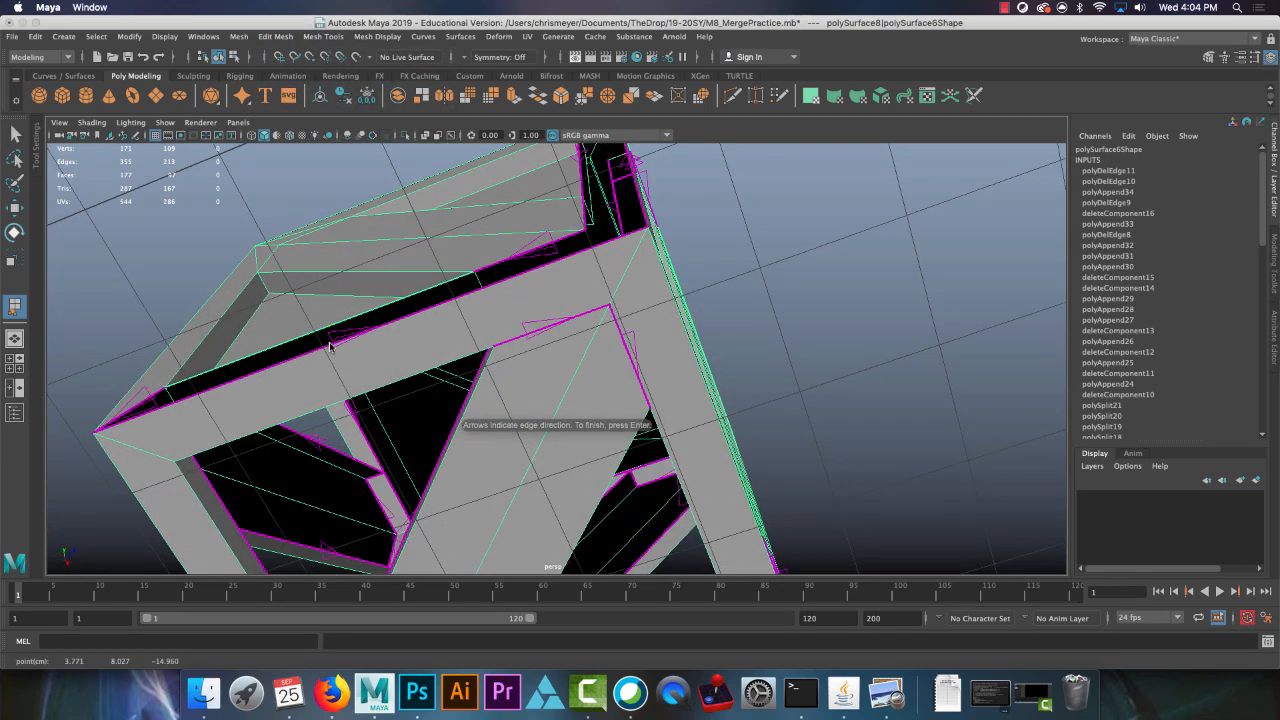
click(332, 349)
alt+drag(362, 284, 363, 311)
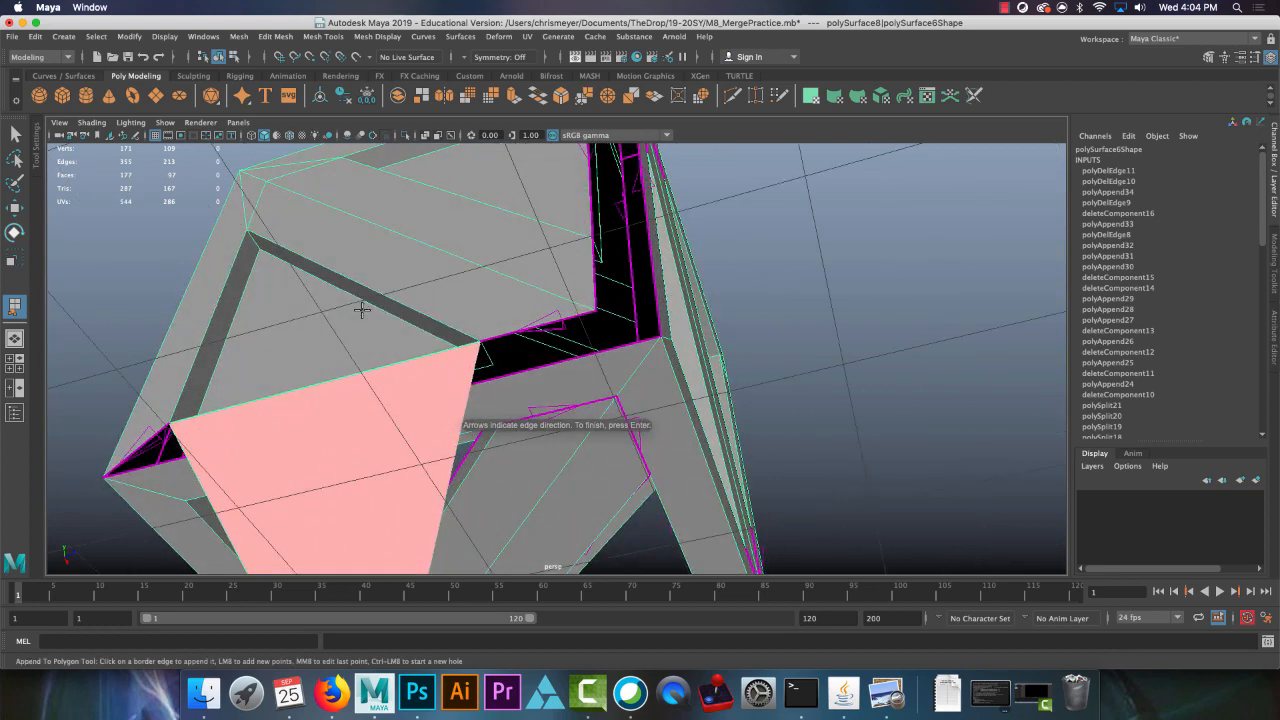
key(Return)
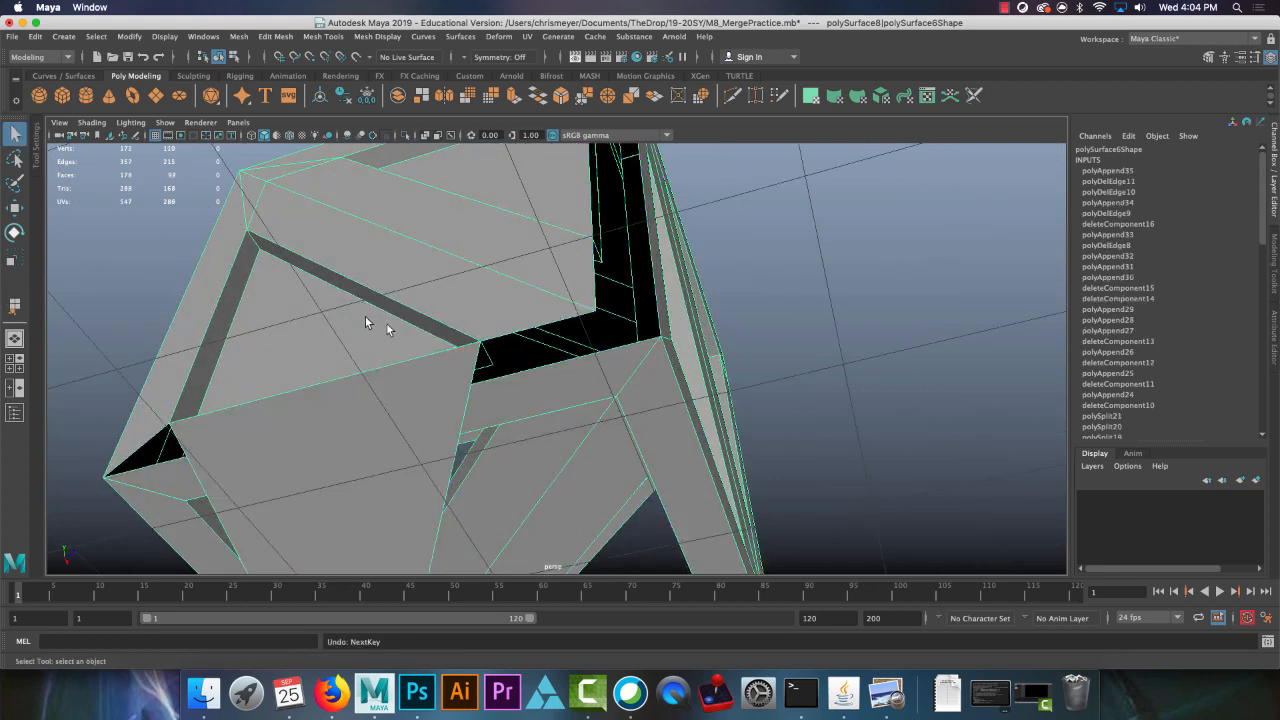
key(ctrl+z)
Step: Rebuild the side frame's bottom beam by appending a face between the triangular panel's lower edge and the beam's full outer edge
alt+drag(387, 324, 463, 378)
key(y)
click(417, 380)
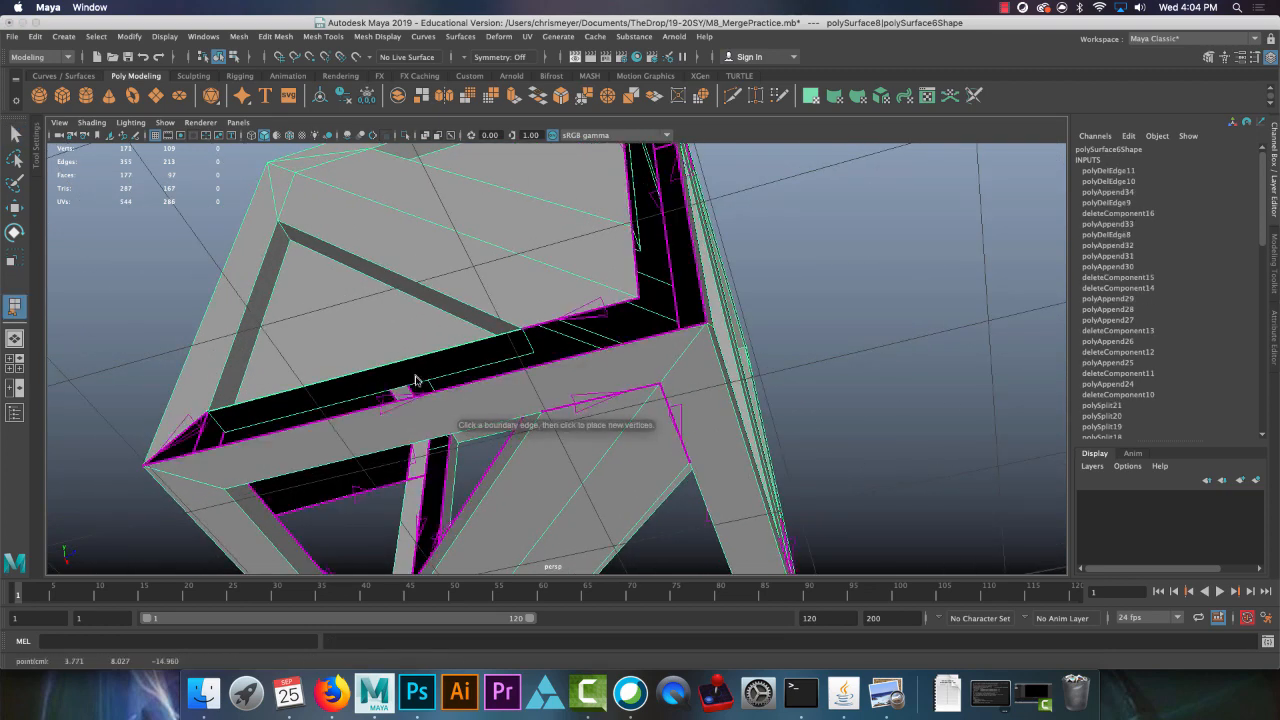
click(417, 397)
key(Return)
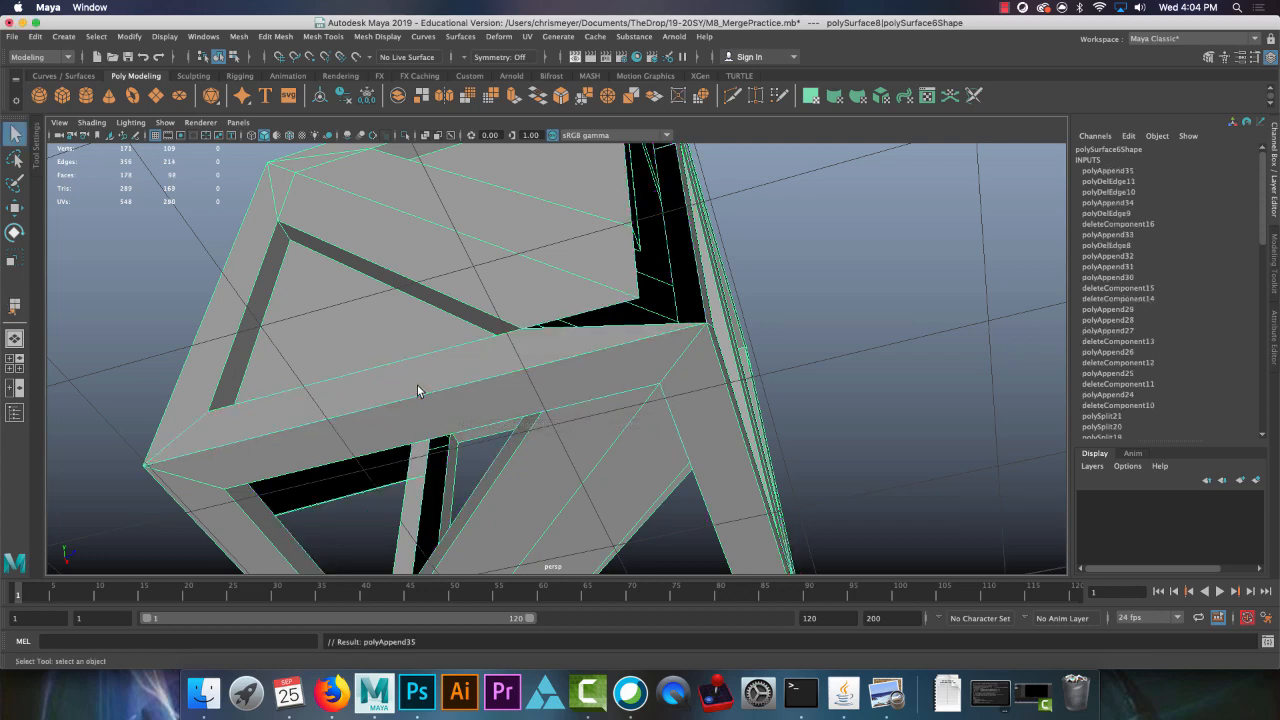
Step: Append a triangular face filling the gap between the diagonal plank's lower end and the bottom beam
alt+drag(417, 391, 606, 323)
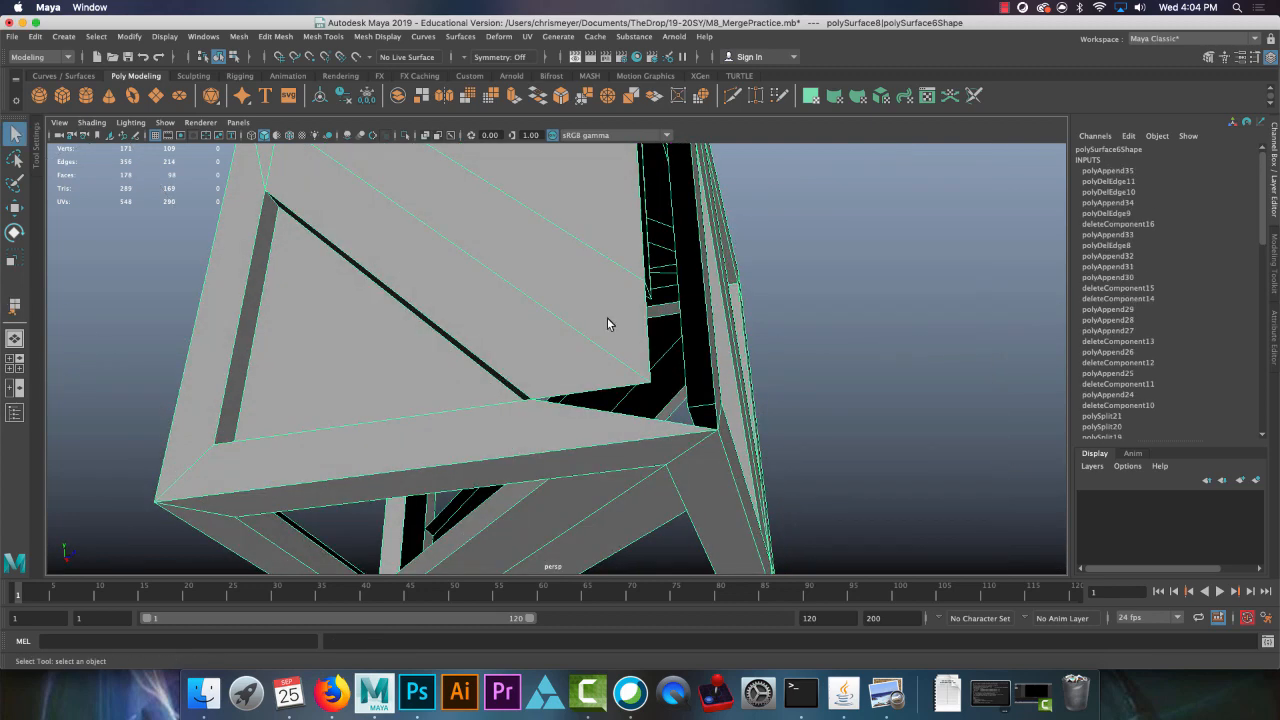
click(604, 412)
click(604, 413)
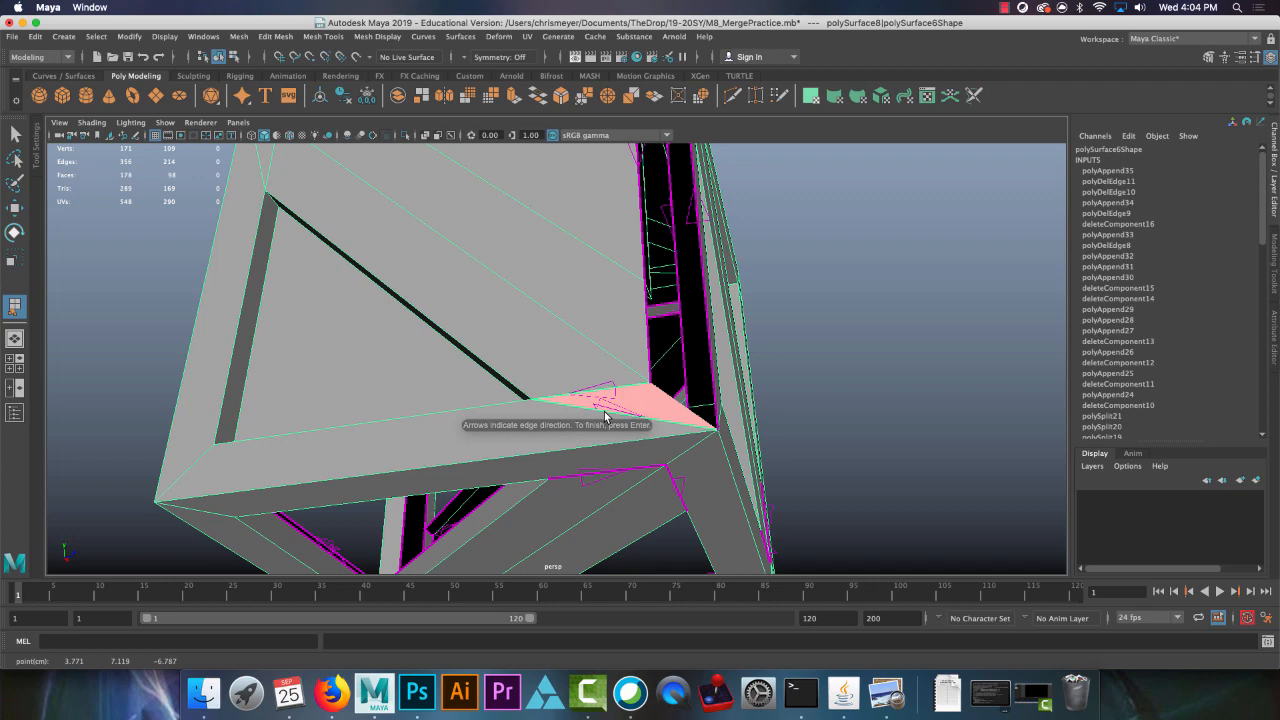
key(Return)
Step: Append a triangular face between the diagonal plank's short side edge and the bottom corner of the frame
mouse_move(643, 403)
alt+mouse_down()
mouse_move(631, 400)
mouse_move(634, 417)
mouse_move(652, 385)
alt+mouse_up()
key(y)
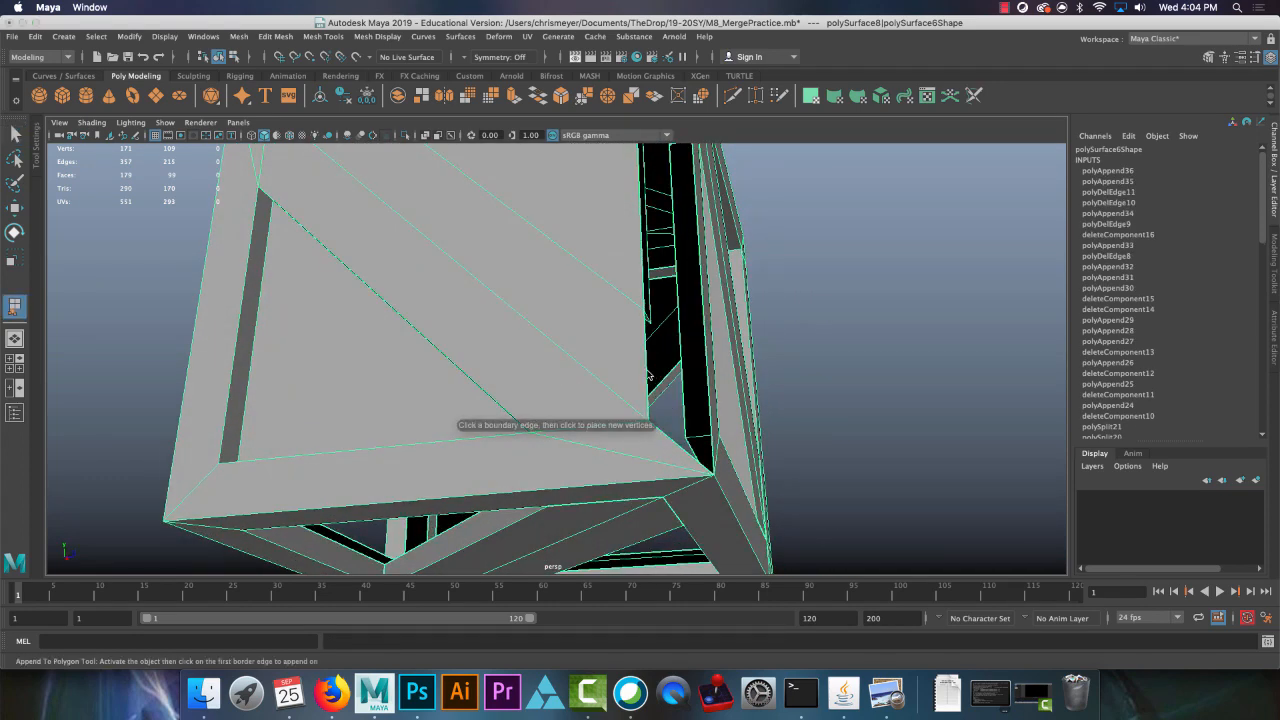
click(680, 405)
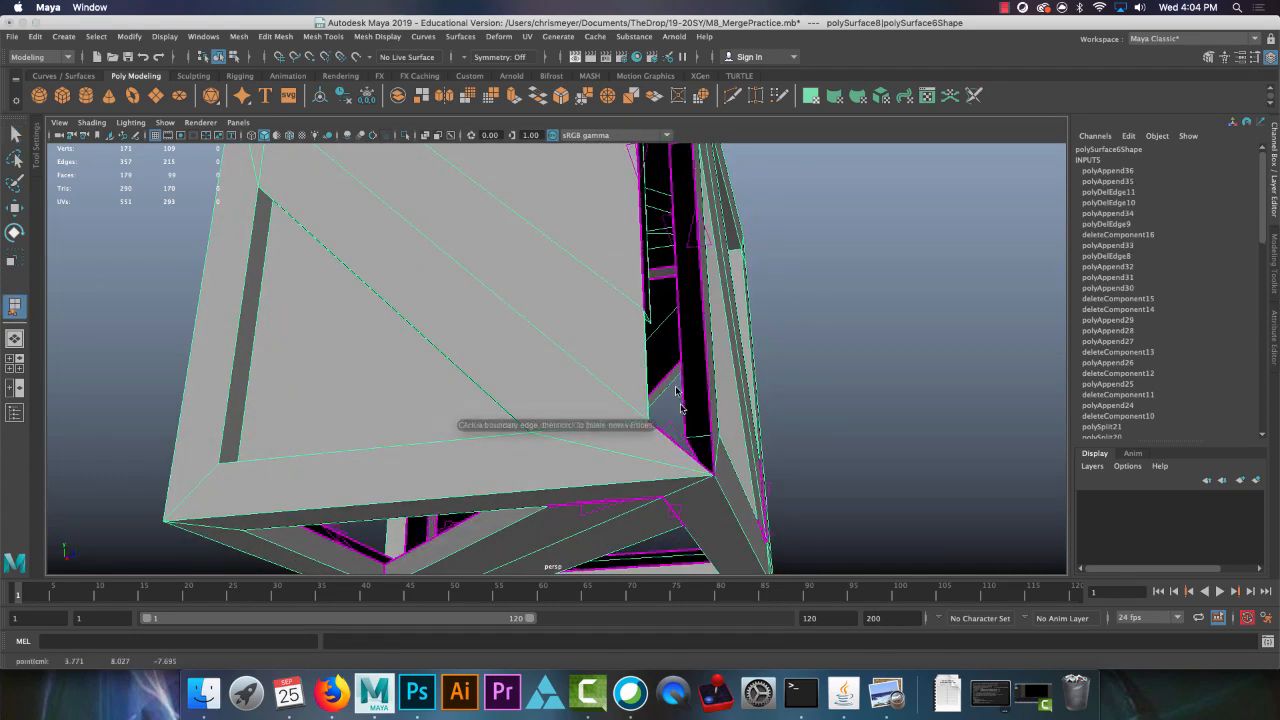
click(697, 463)
key(q)
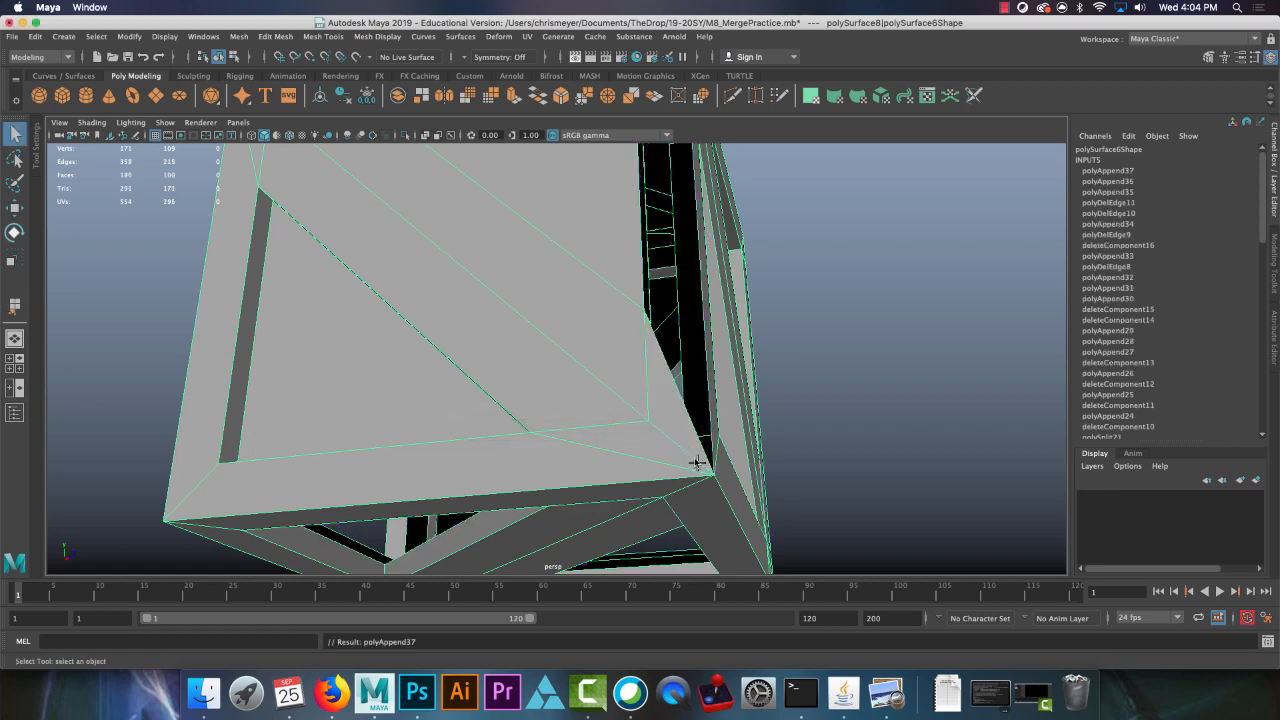
Step: Append a face closing the side frame's right post between the panel edge and the corner post's outer edge
key(y)
alt+drag(697, 463, 573, 256)
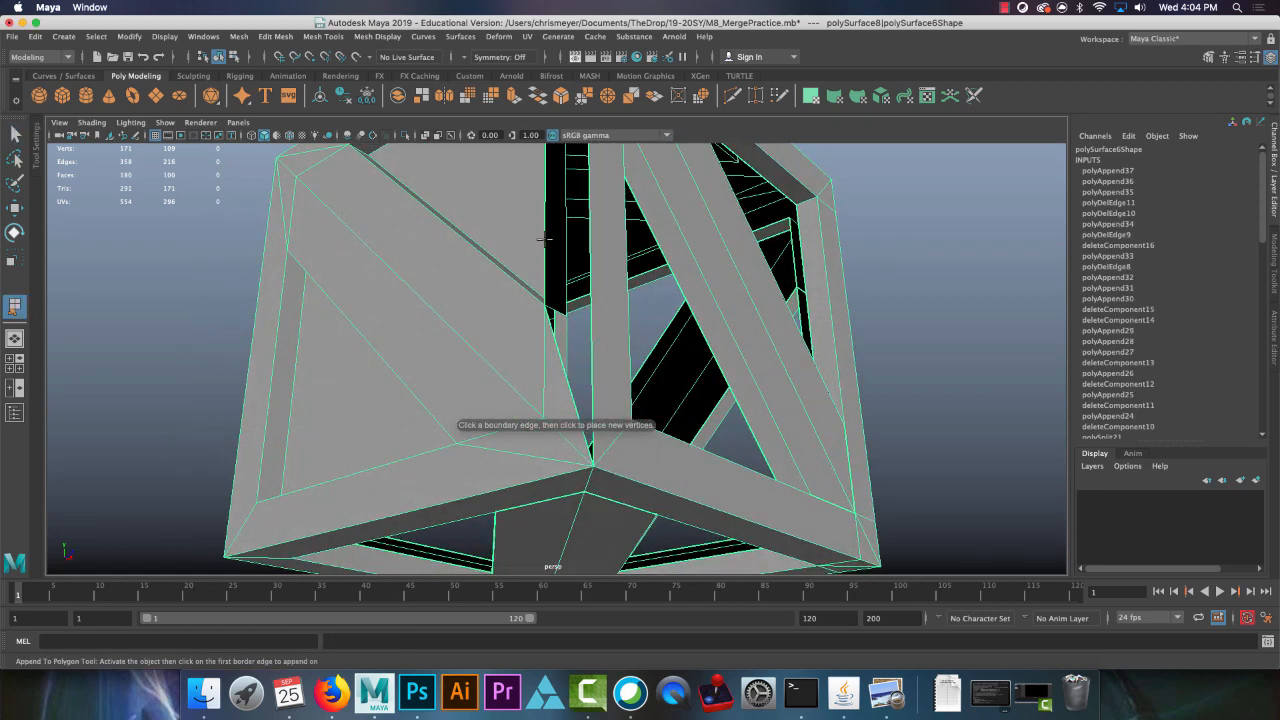
click(544, 238)
click(591, 248)
key(q)
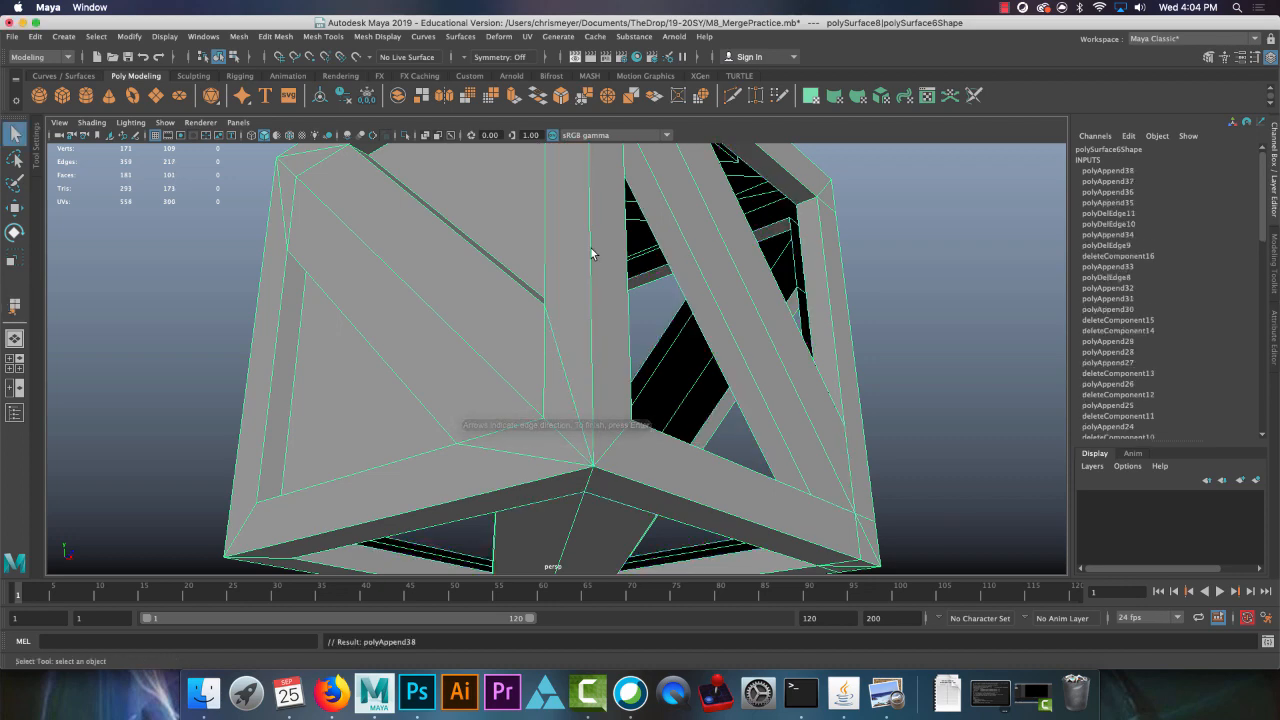
Step: Delete the face just appended along the side frame's right post
alt+drag(583, 251, 463, 309)
scroll(463, 309, up, 5)
right_drag(409, 277, 409, 239)
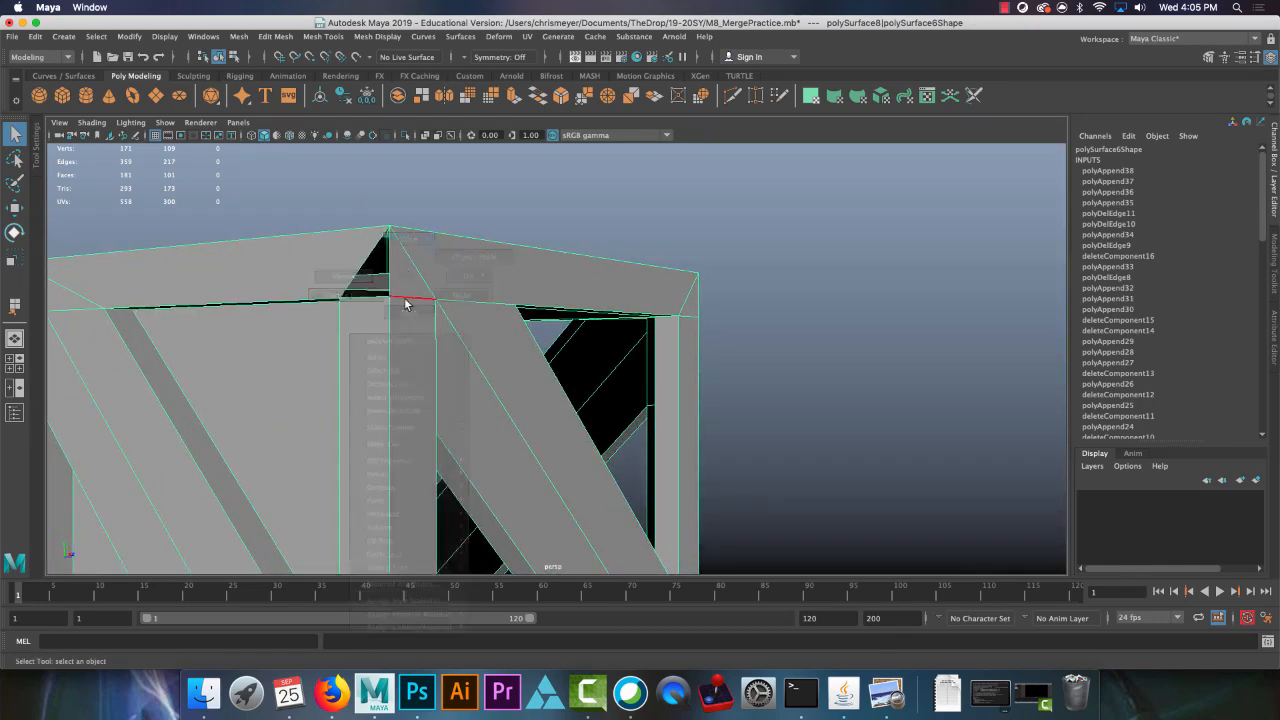
click(405, 301)
right_drag(357, 314, 366, 348)
click(368, 349)
key(Delete)
Step: Delete the short edge across the upper end of the adjoining corner post, using Delete Edge/Vertex
right_drag(415, 313, 416, 270)
click(270, 37)
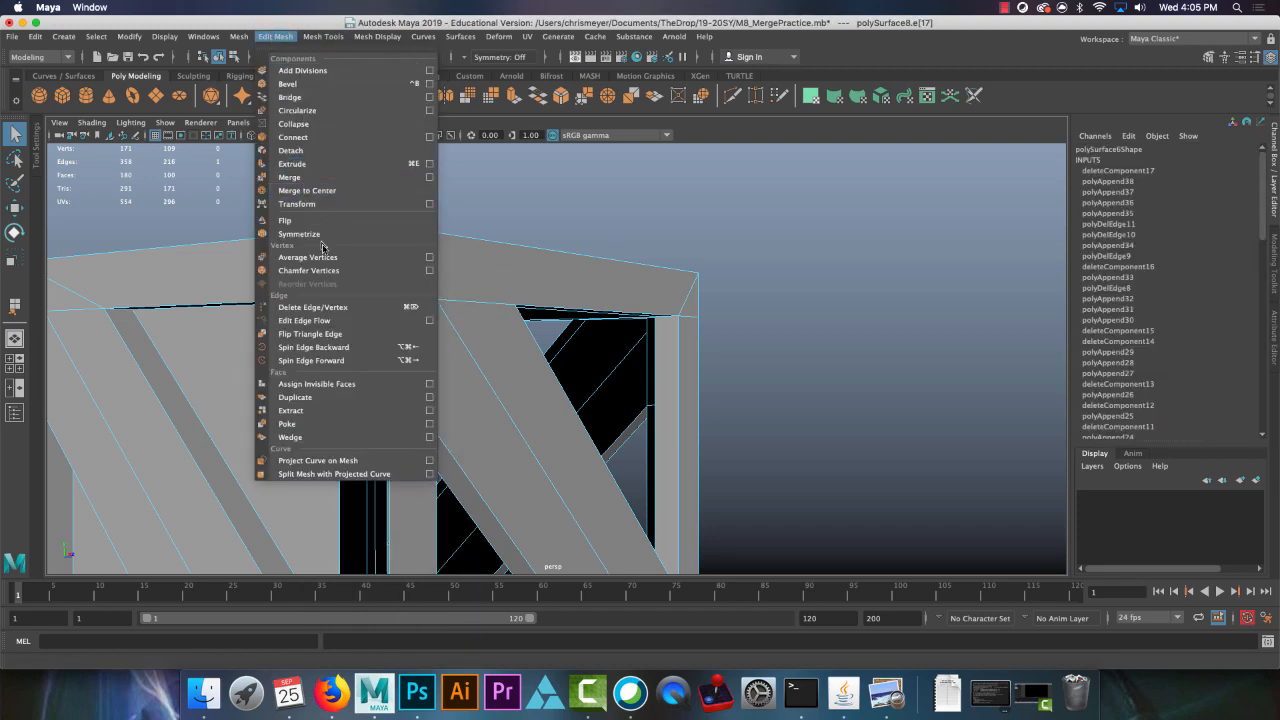
click(333, 310)
Step: Rebuild the side frame's right post by appending one face from the panel's upper side edge to the corner post's outer edge
alt+drag(666, 300, 556, 245)
click(323, 37)
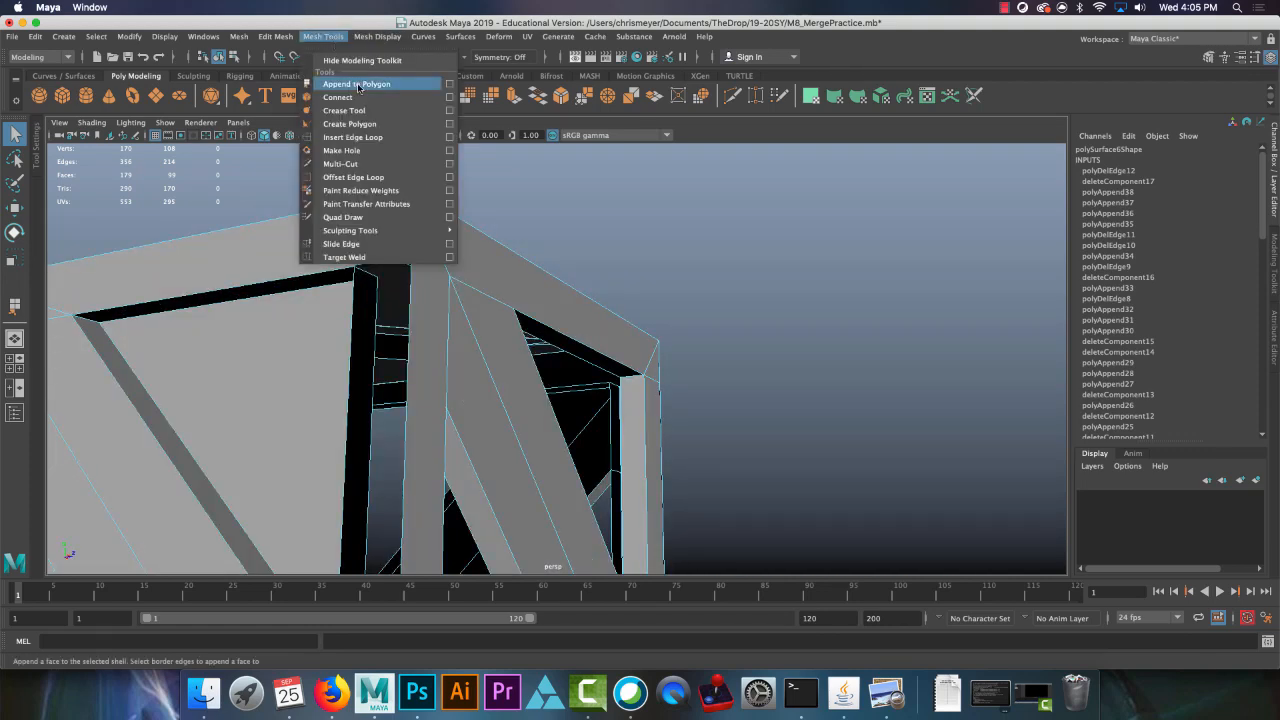
click(359, 87)
alt+drag(385, 288, 440, 220)
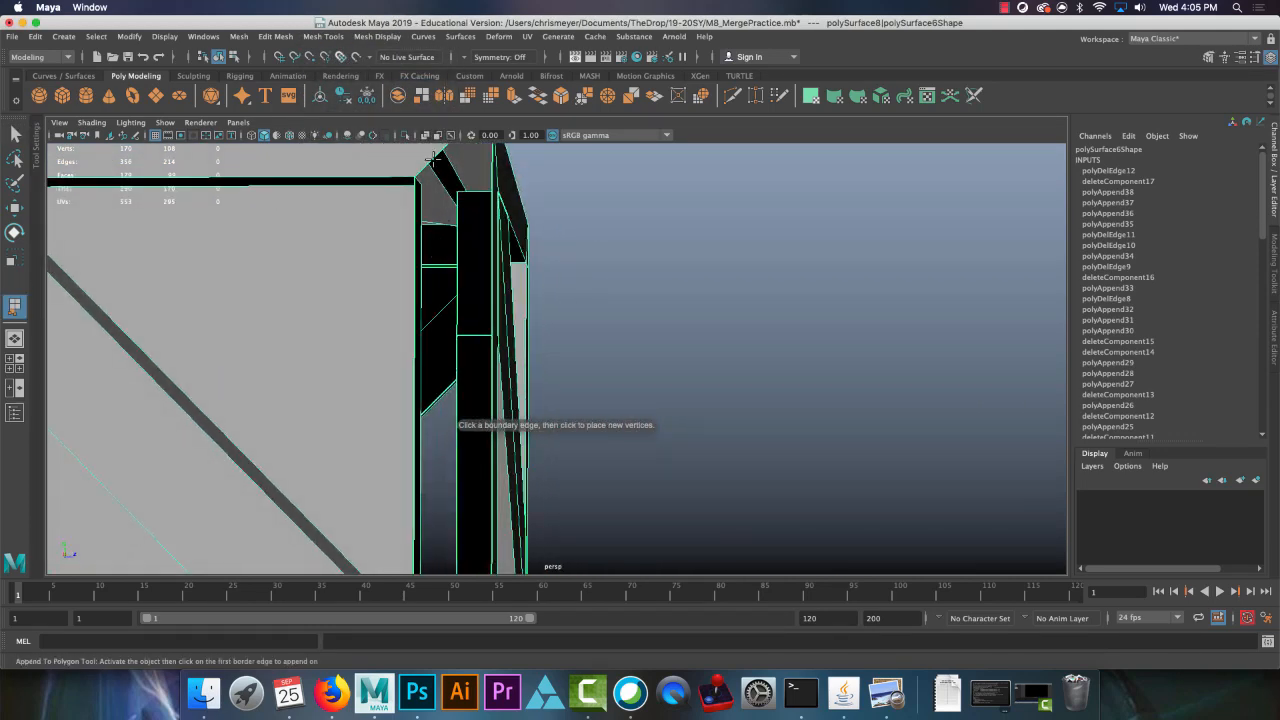
click(432, 157)
alt+middle_drag(432, 157, 410, 190)
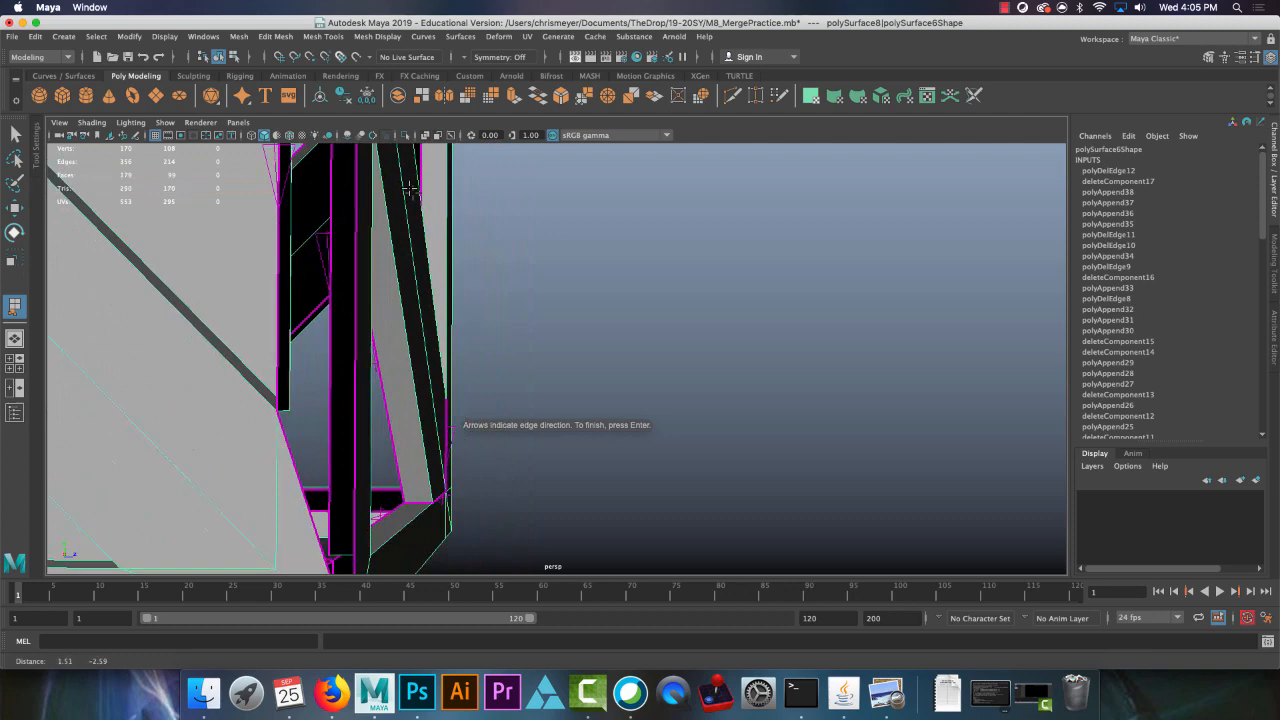
click(295, 457)
key(Return)
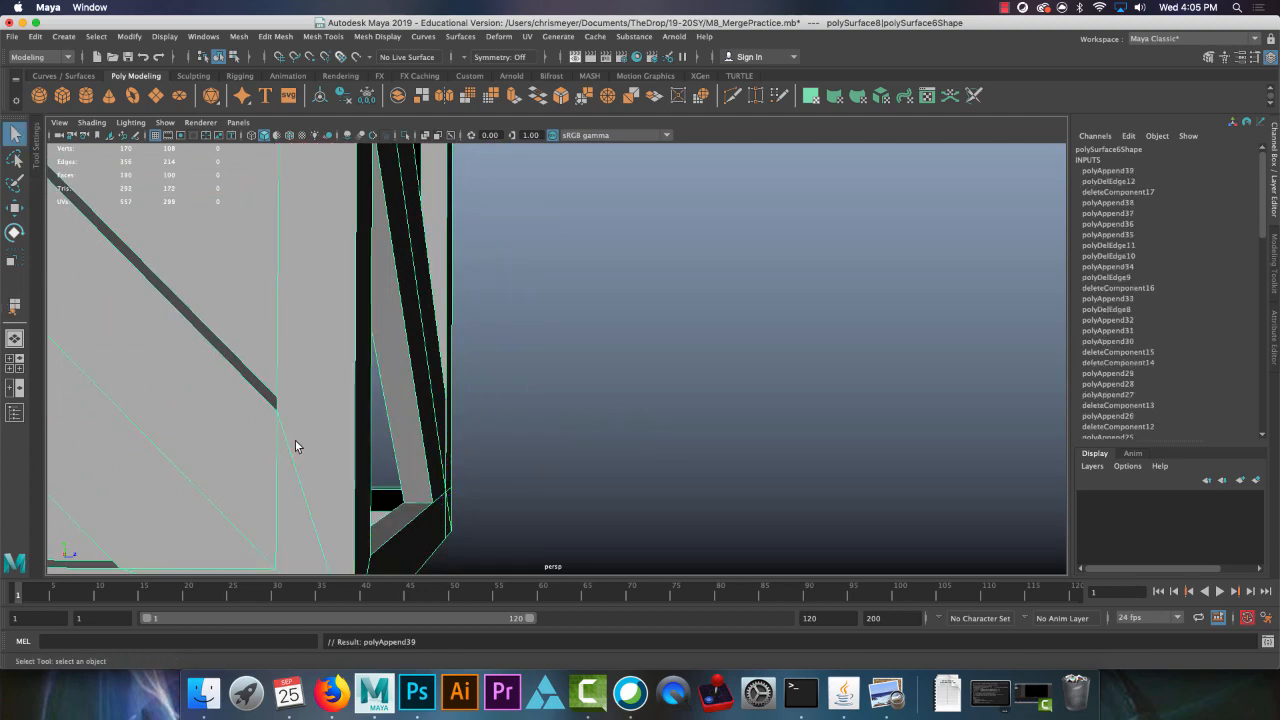
Step: Remove the leftover short edges crossing the corner posts and rails at the crate frame's corners, using Delete Edge/Vertex
scroll(309, 300, down, 10)
alt+drag(306, 294, 495, 297)
alt+middle_drag(635, 240, 588, 305)
right_drag(576, 334, 580, 270)
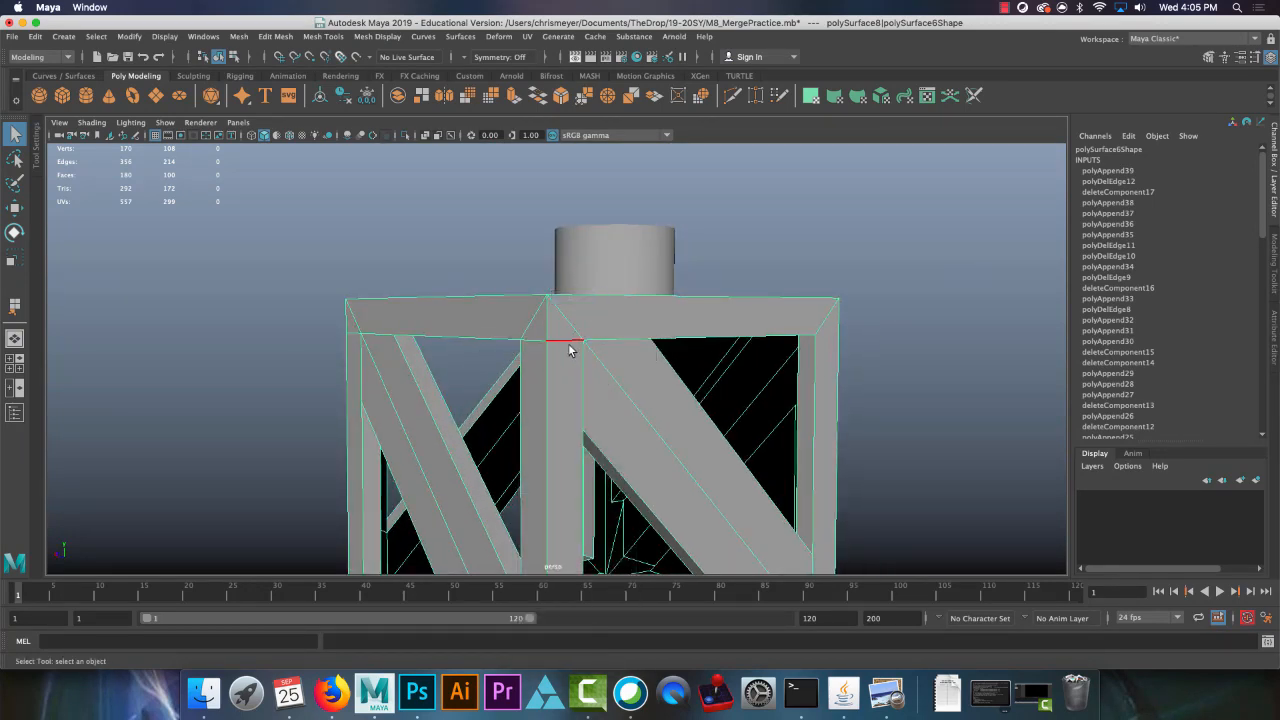
click(569, 346)
shift+click(537, 345)
alt+drag(441, 345, 785, 340)
alt+middle_drag(738, 410, 552, 250)
alt+right_drag(552, 250, 638, 468)
alt+middle_drag(638, 468, 597, 409)
shift+click(544, 387)
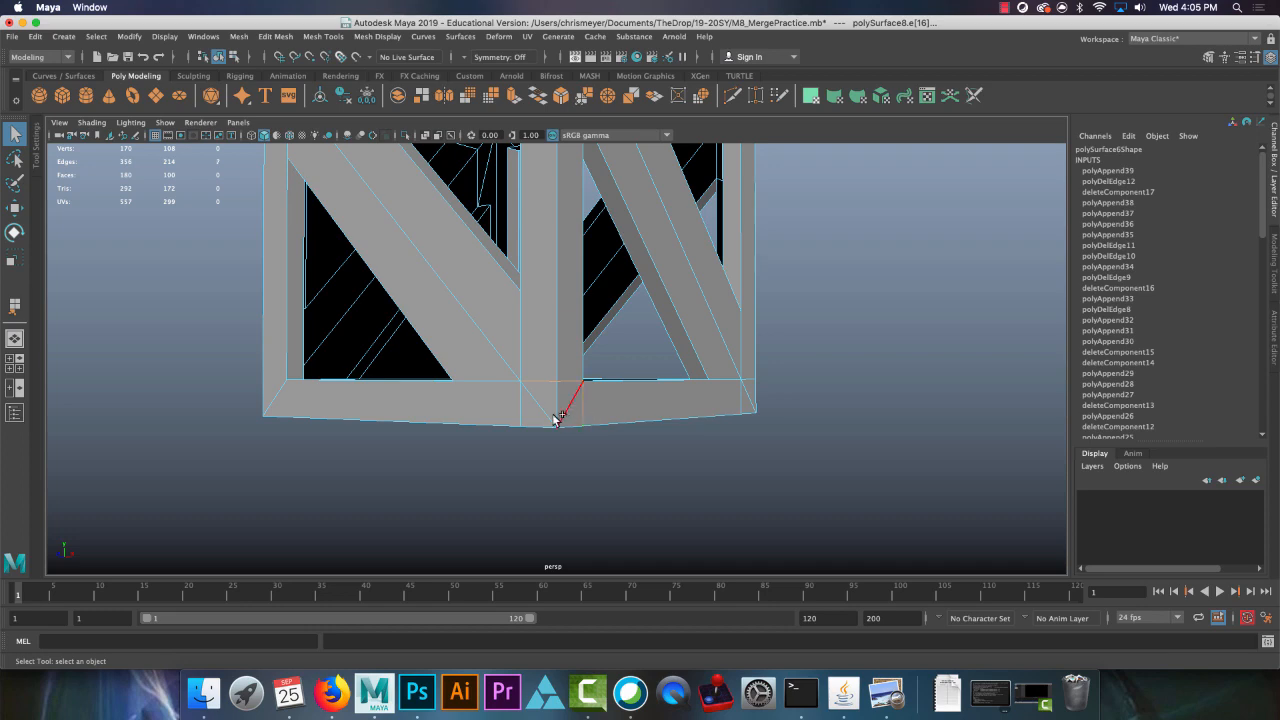
shift+click(530, 410)
alt+drag(530, 410, 557, 305)
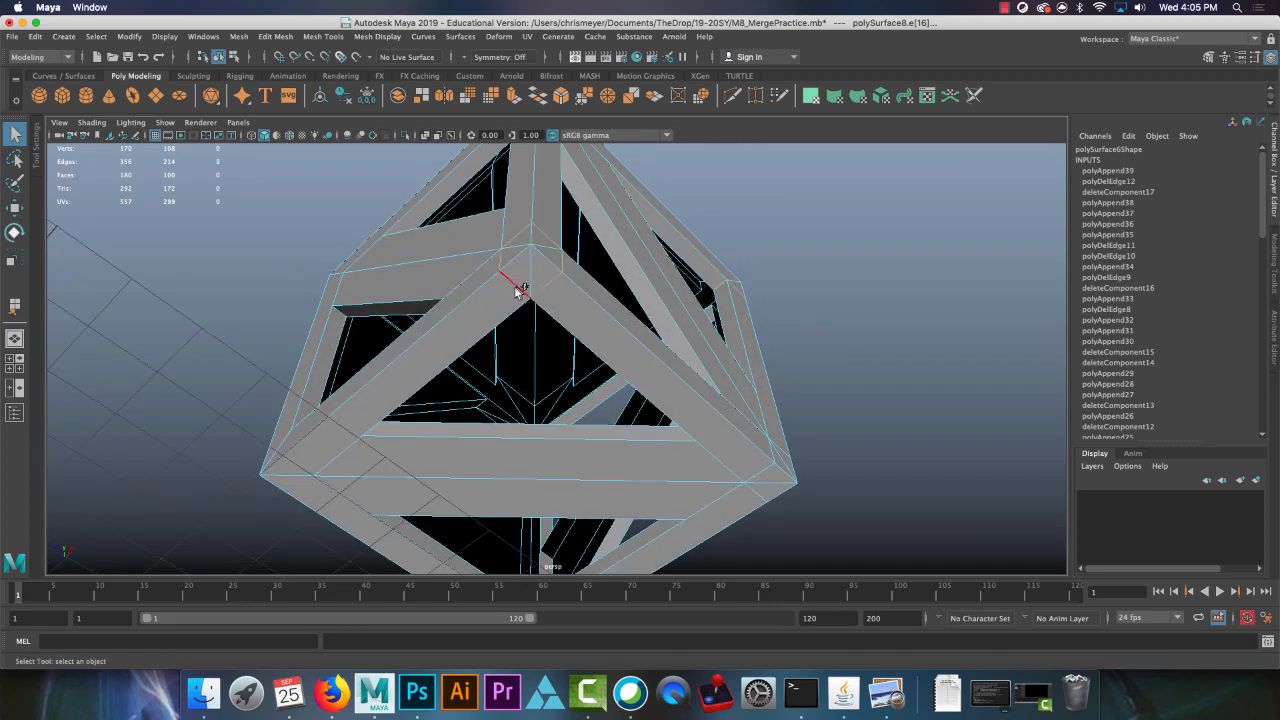
shift+click(757, 478)
alt+drag(757, 478, 780, 370)
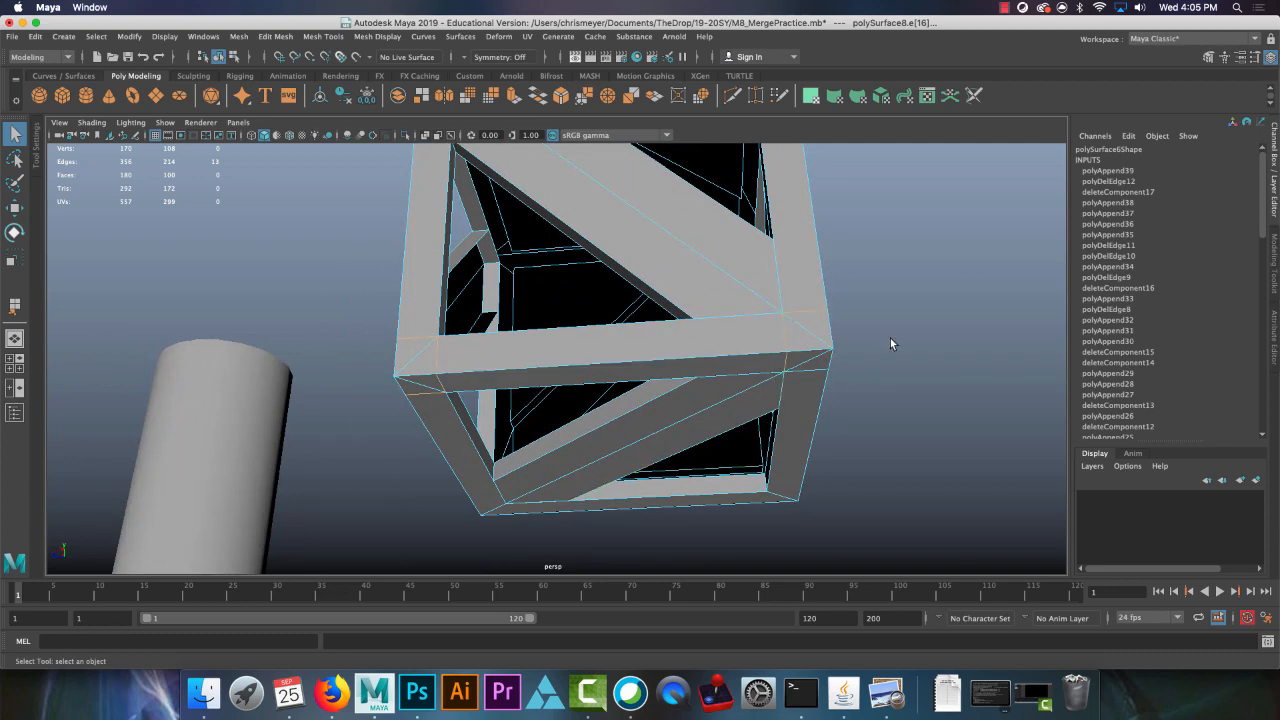
alt+drag(890, 339, 728, 374)
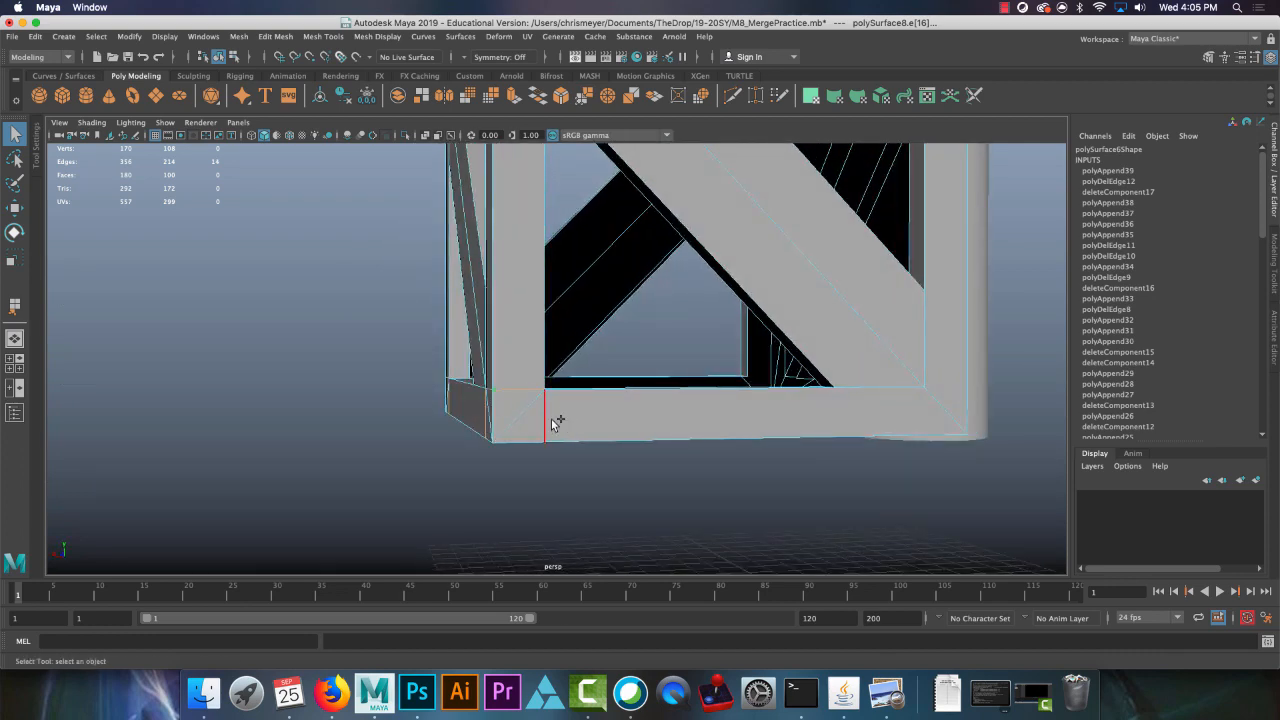
shift+click(555, 423)
alt+drag(555, 423, 573, 203)
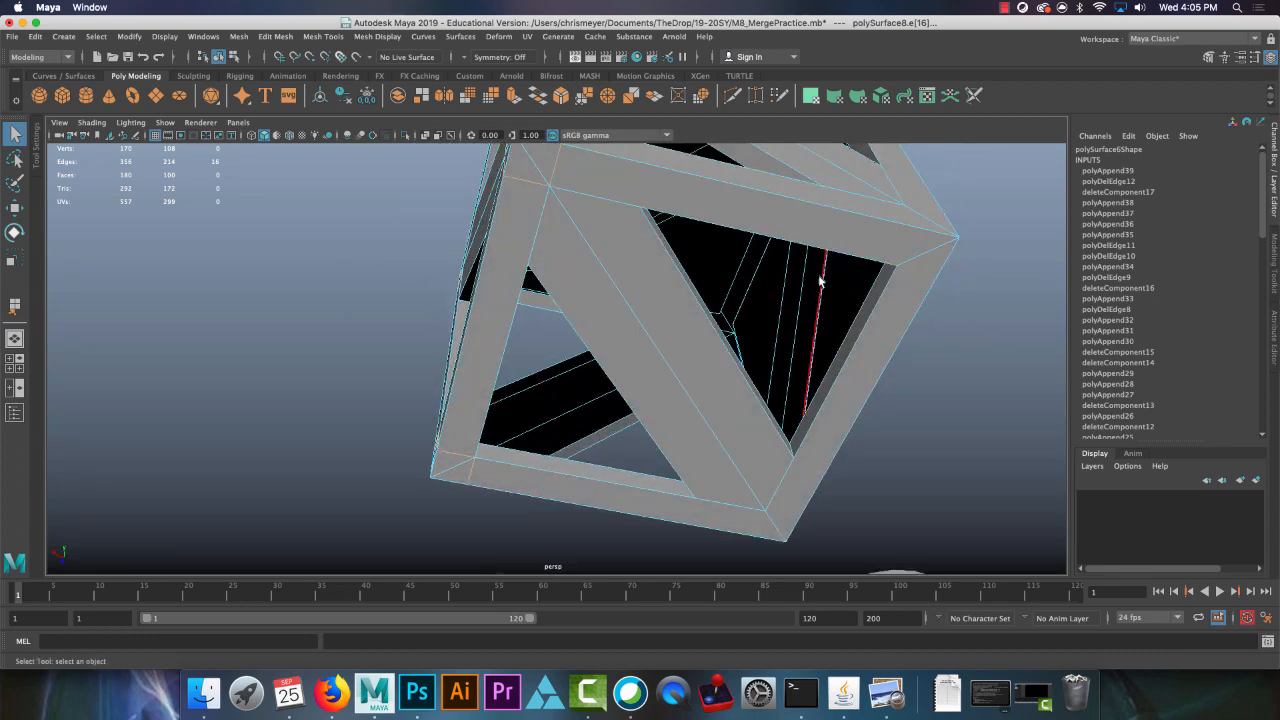
alt+drag(820, 283, 195, 276)
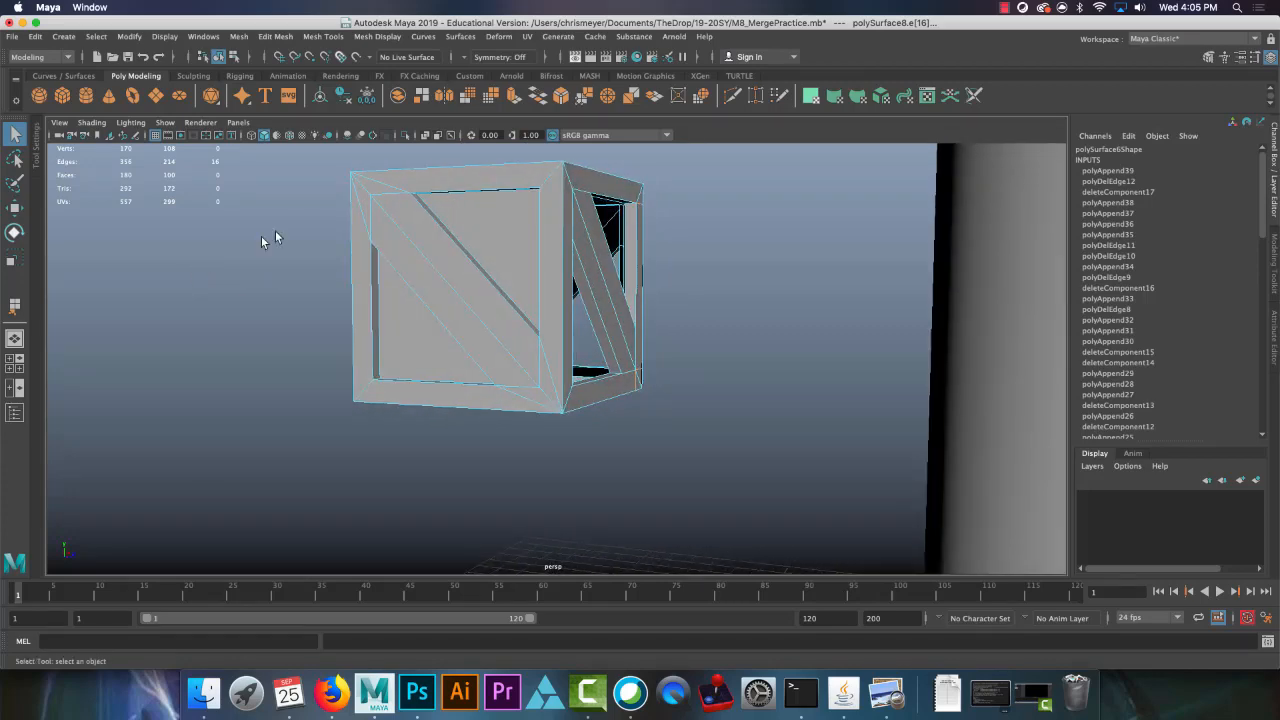
click(272, 37)
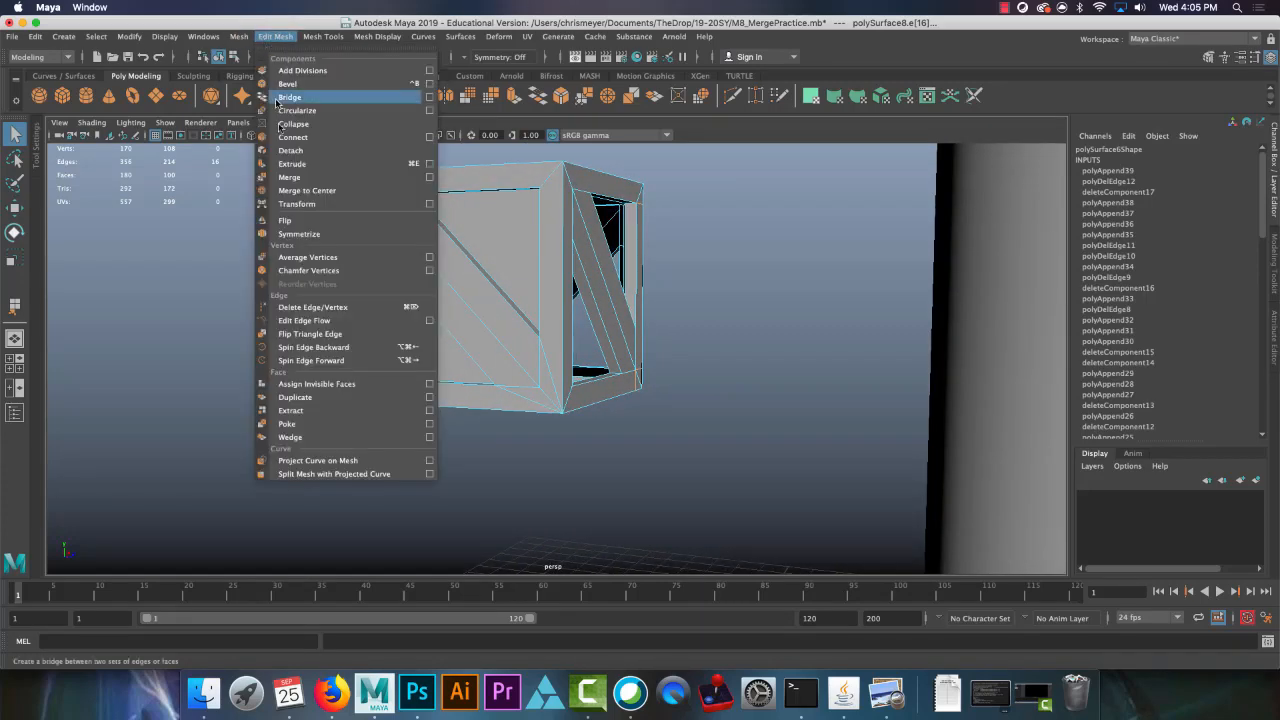
click(336, 308)
Step: Delete the narrow inner side face beneath the open side's top rail
alt+drag(470, 285, 620, 380)
alt+right_drag(620, 380, 596, 402)
right_drag(560, 296, 573, 337)
alt+right_drag(654, 322, 504, 258)
alt+drag(504, 258, 449, 182)
alt+middle_drag(455, 187, 545, 282)
alt+right_drag(546, 283, 683, 303)
alt+middle_drag(683, 303, 540, 441)
alt+drag(540, 441, 420, 375)
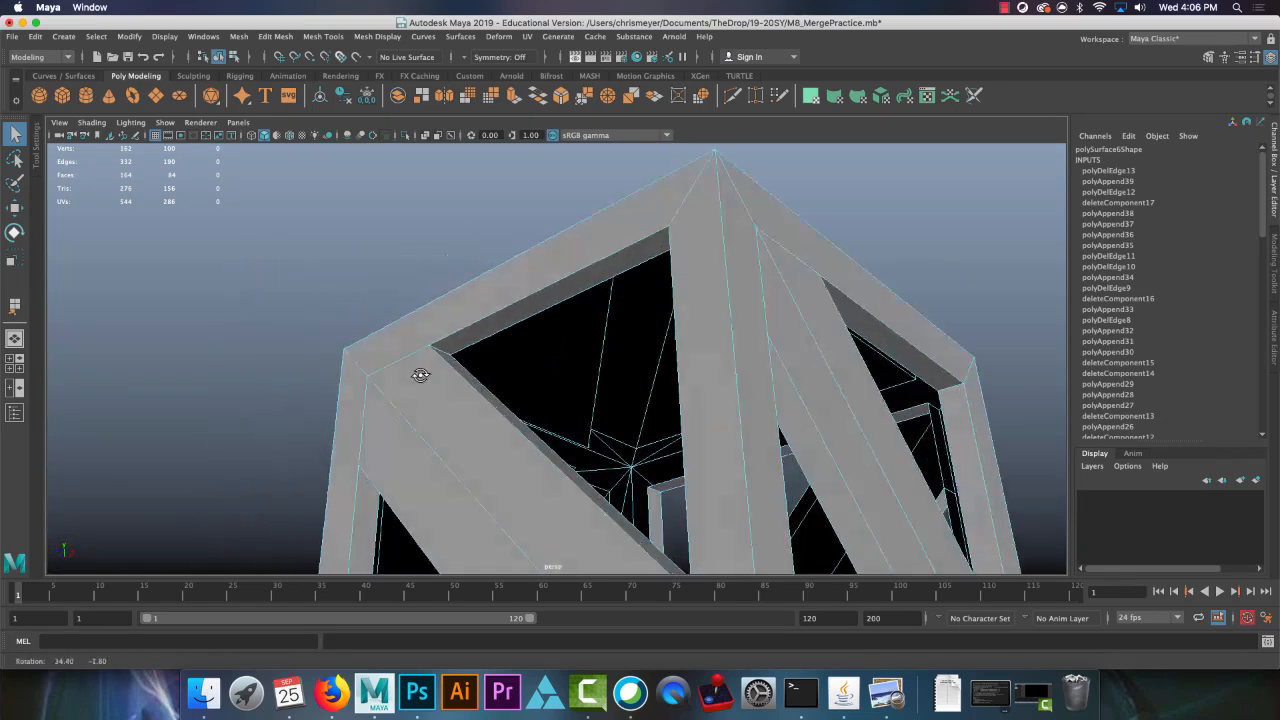
alt+drag(374, 429, 472, 308)
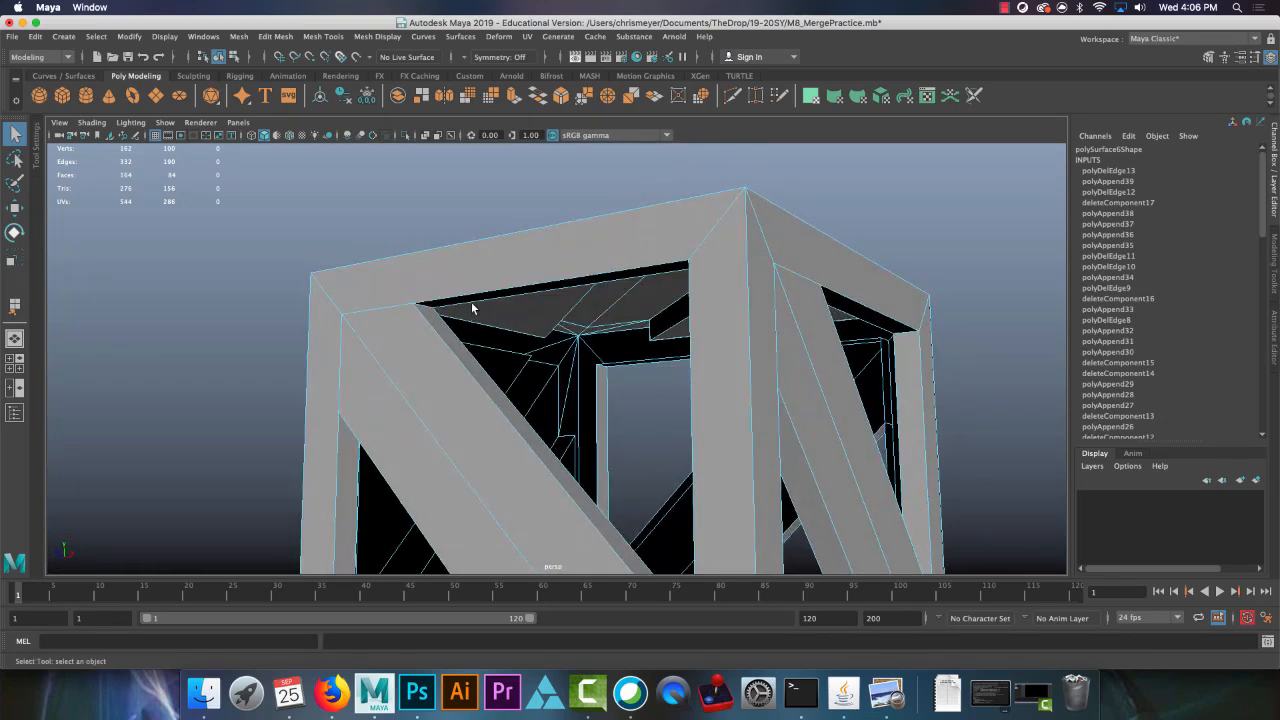
click(473, 301)
key(BackSpace)
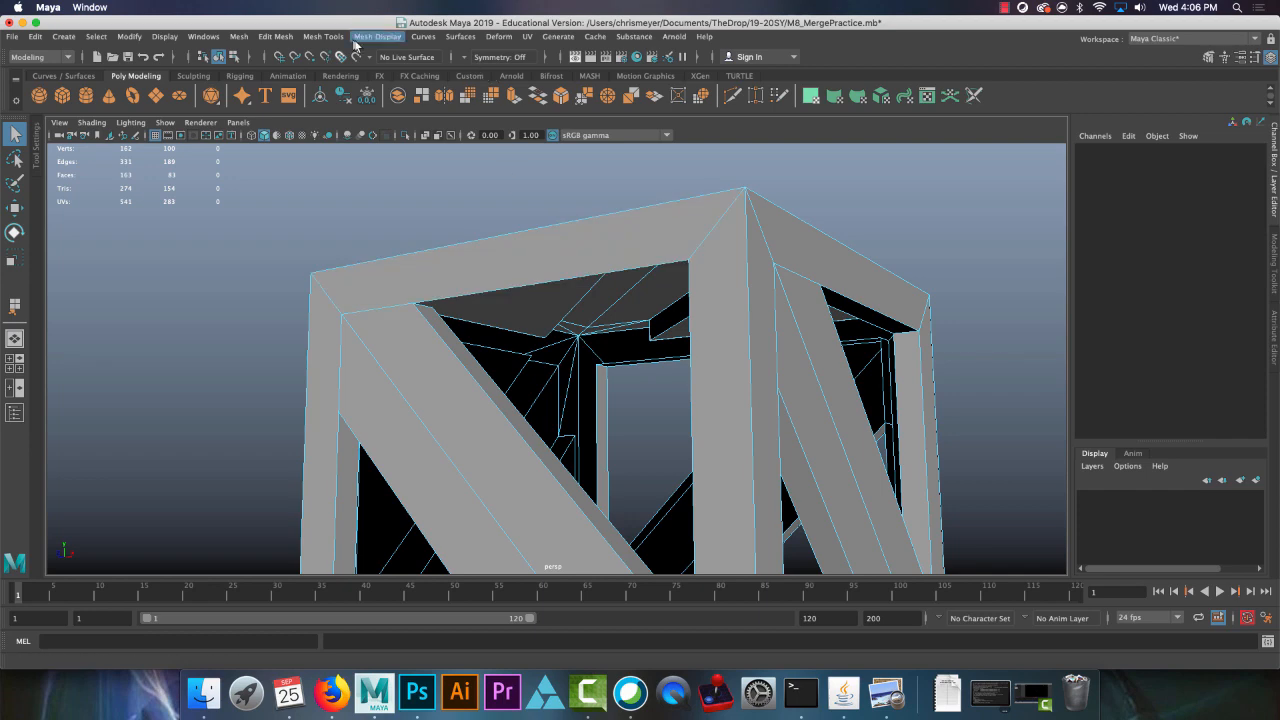
Step: Rebuild the top rail's inner side with one face, using Append to Polygon between its bordering edges
click(325, 38)
click(348, 85)
alt+drag(350, 318, 657, 349)
click(493, 346)
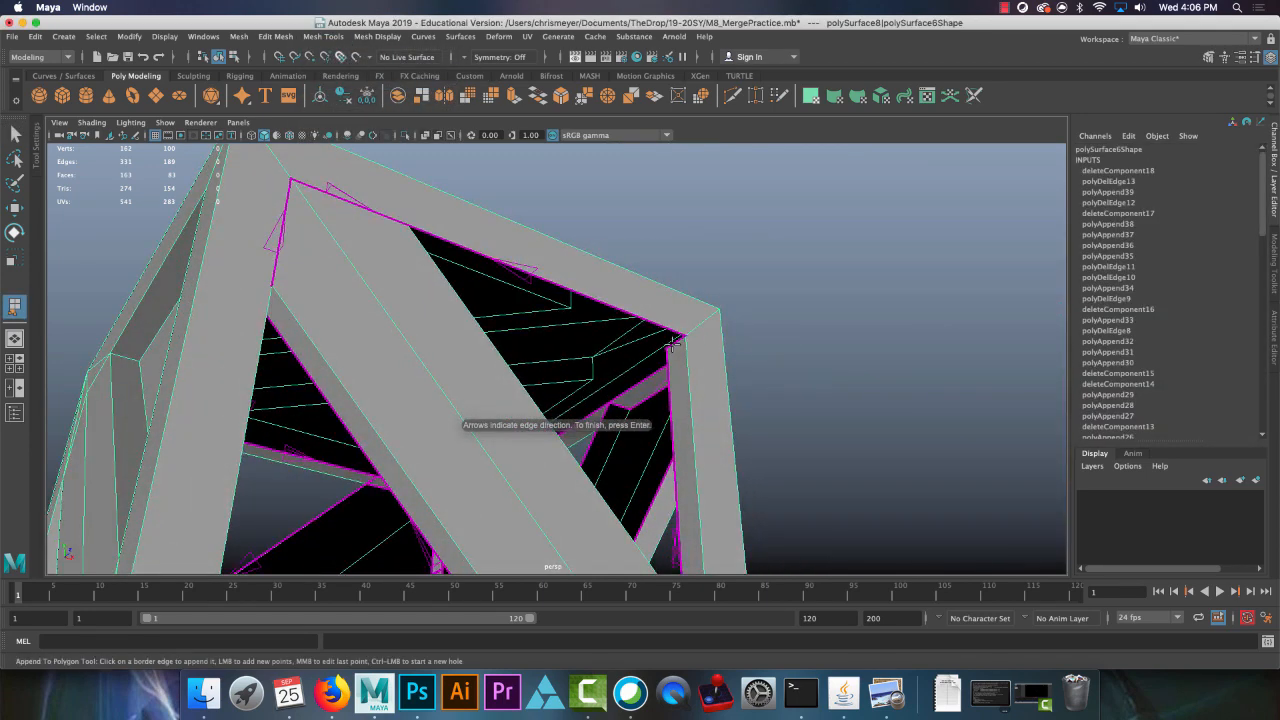
click(671, 343)
key(Return)
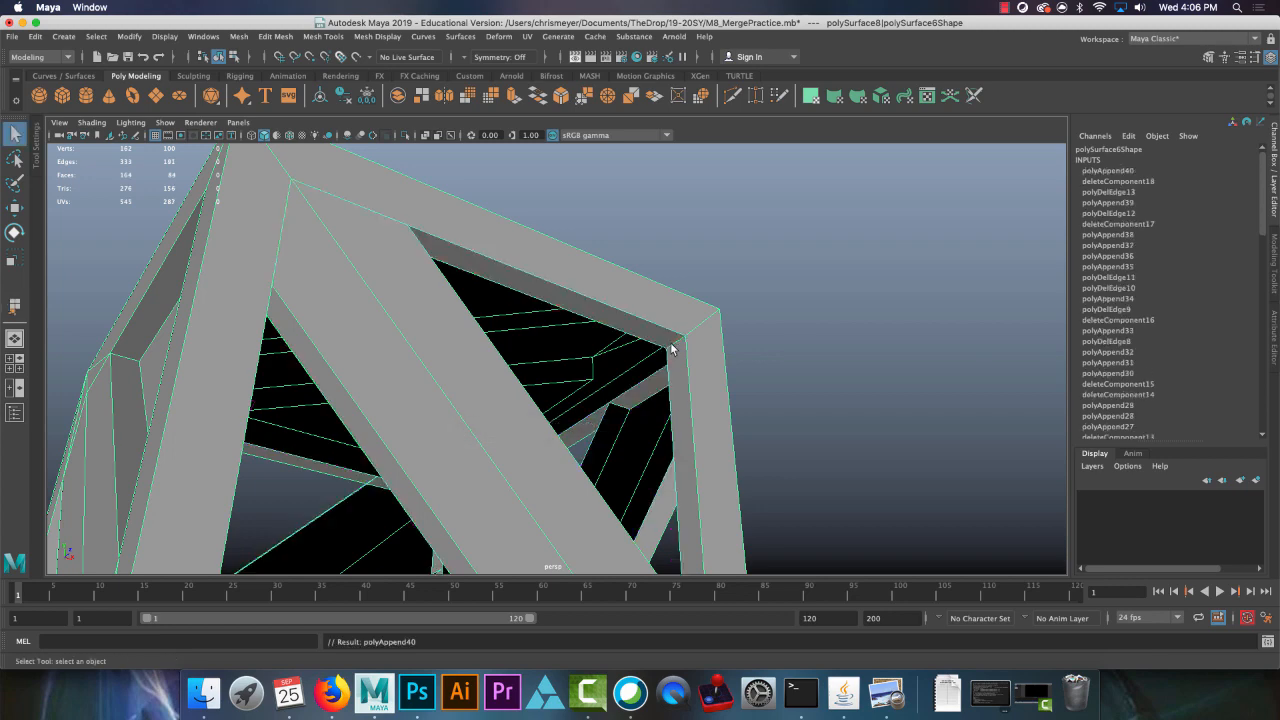
Step: Delete the top rail's outer face and append a triangle closing the upper corner beside the diagonal brace
right_drag(651, 297, 650, 297)
click(650, 297)
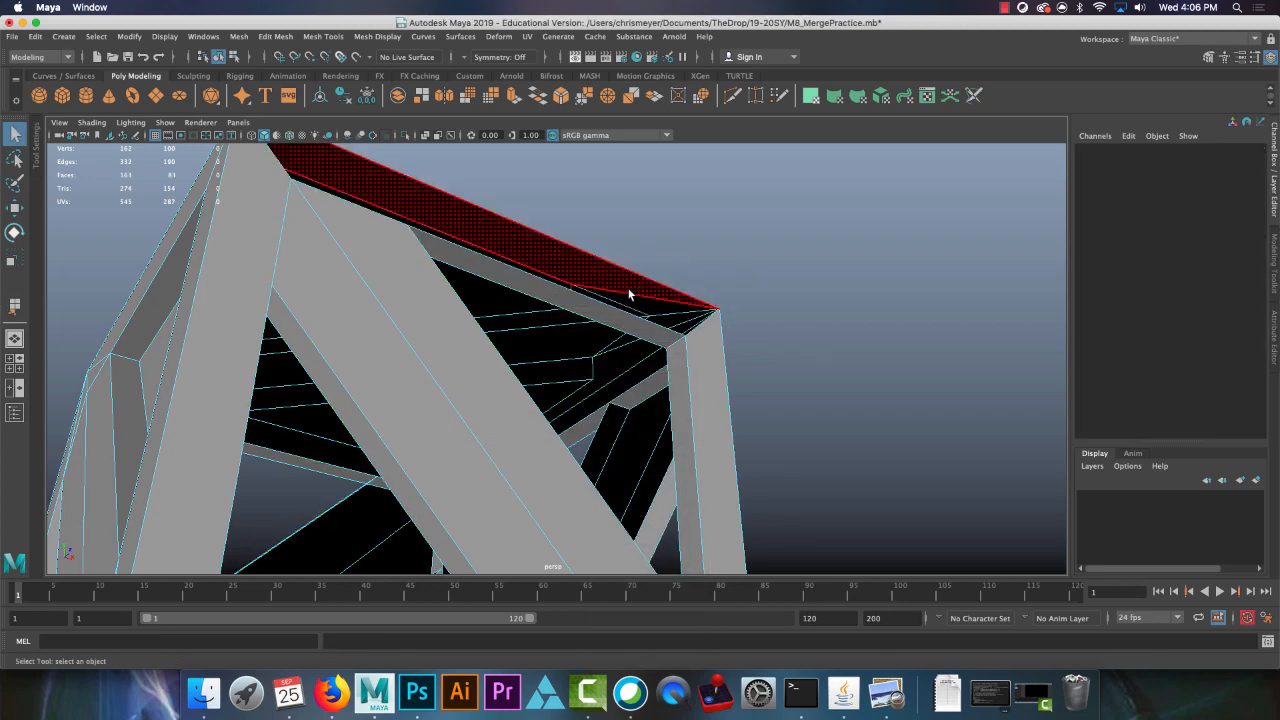
click(323, 36)
click(340, 86)
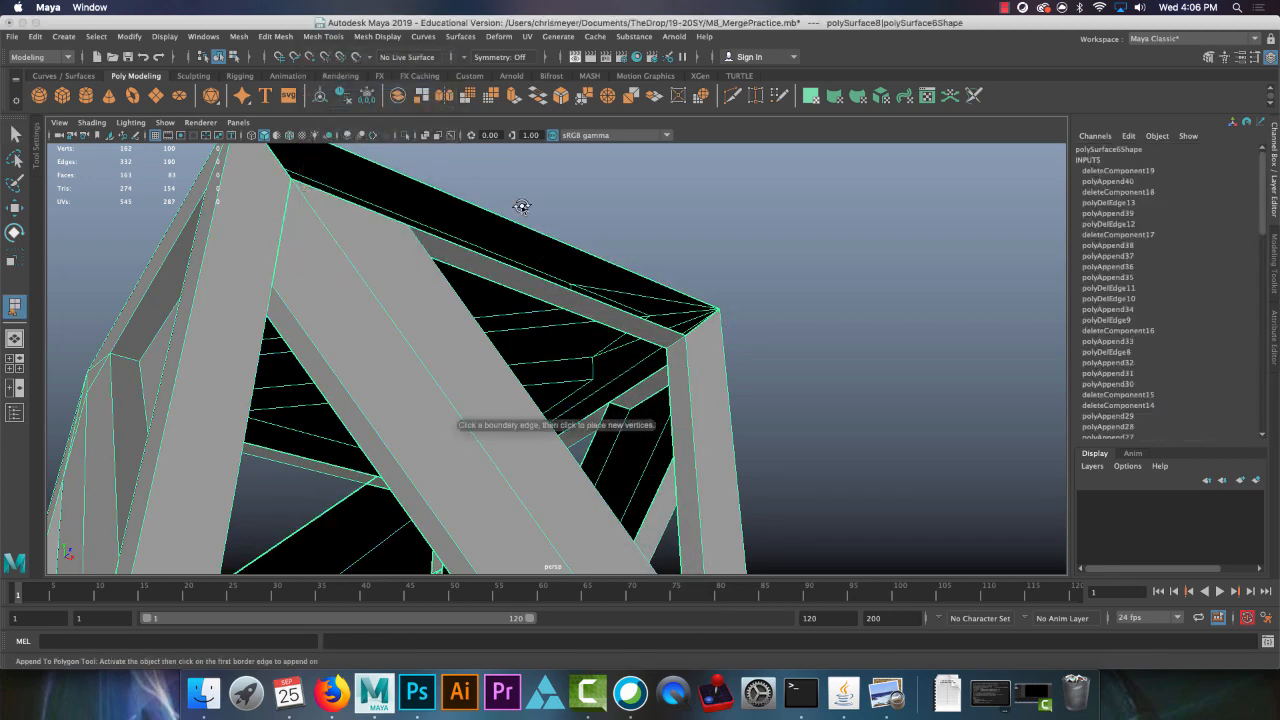
alt+drag(521, 206, 386, 281)
click(315, 294)
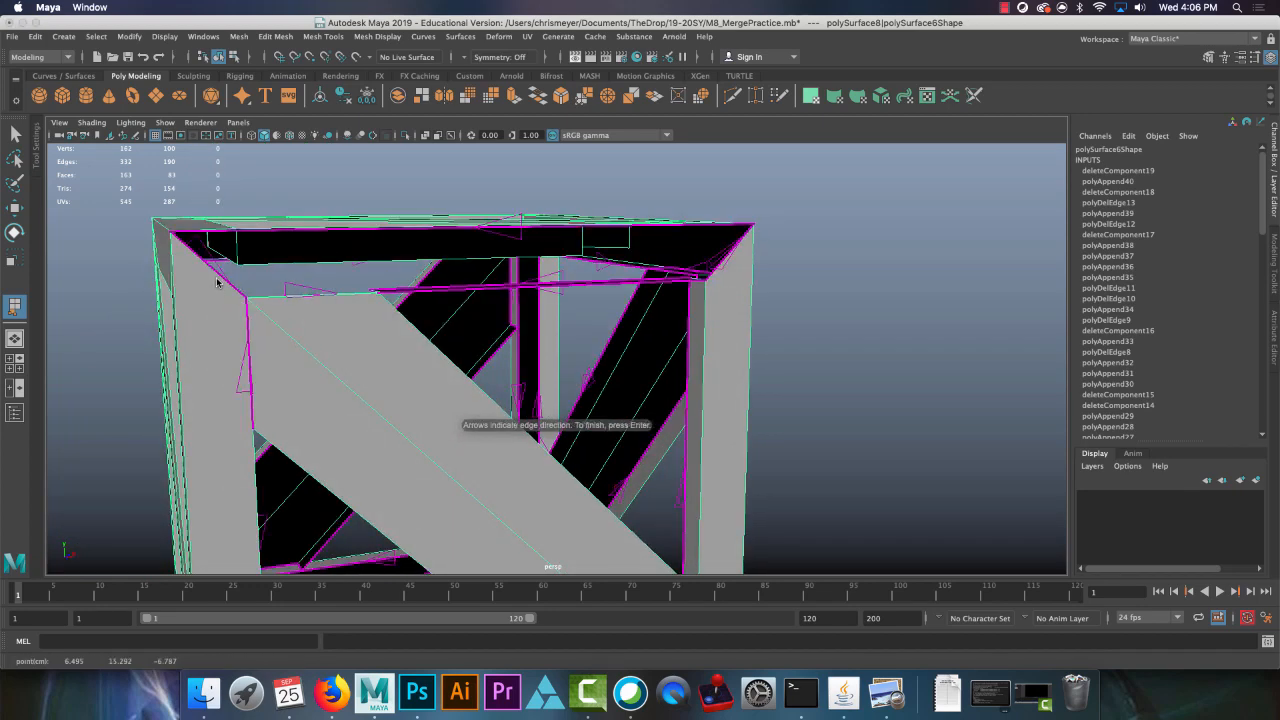
click(217, 278)
key(Return)
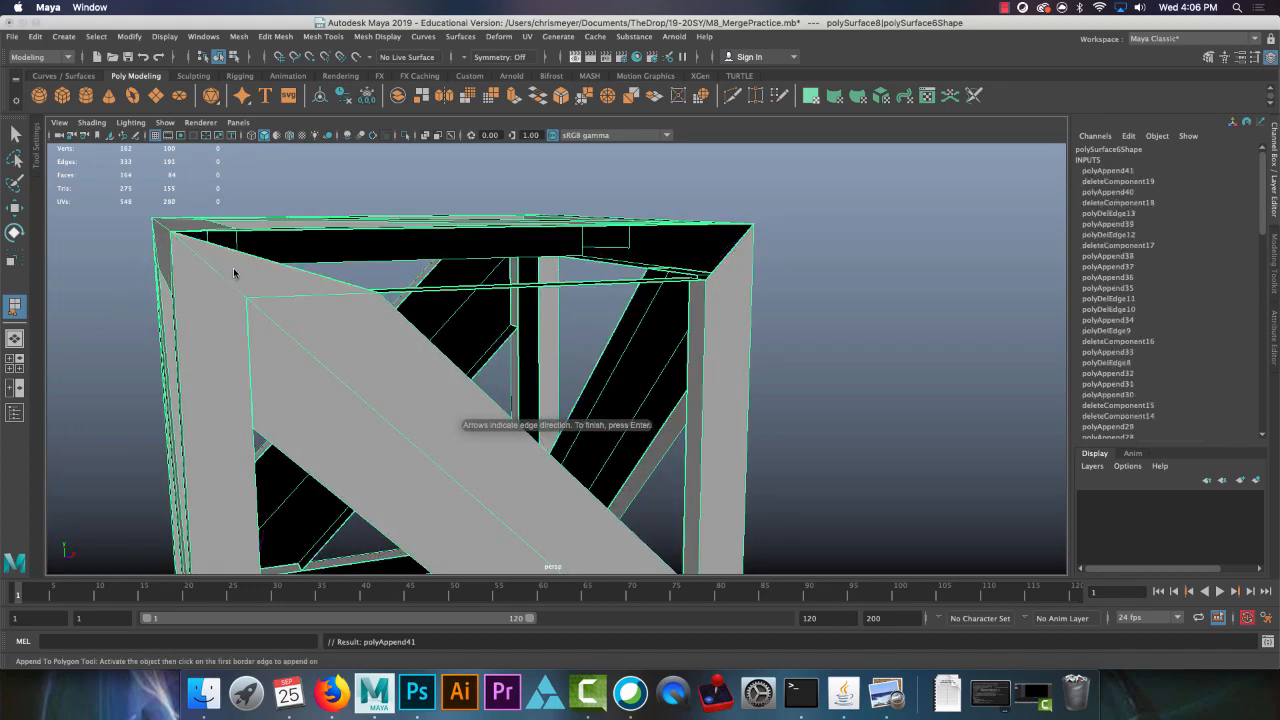
Step: Append a face rebuilding the top rail's outer surface from its lower inner edge to the crate's top edge
alt+drag(525, 296, 519, 270)
click(515, 276)
click(516, 223)
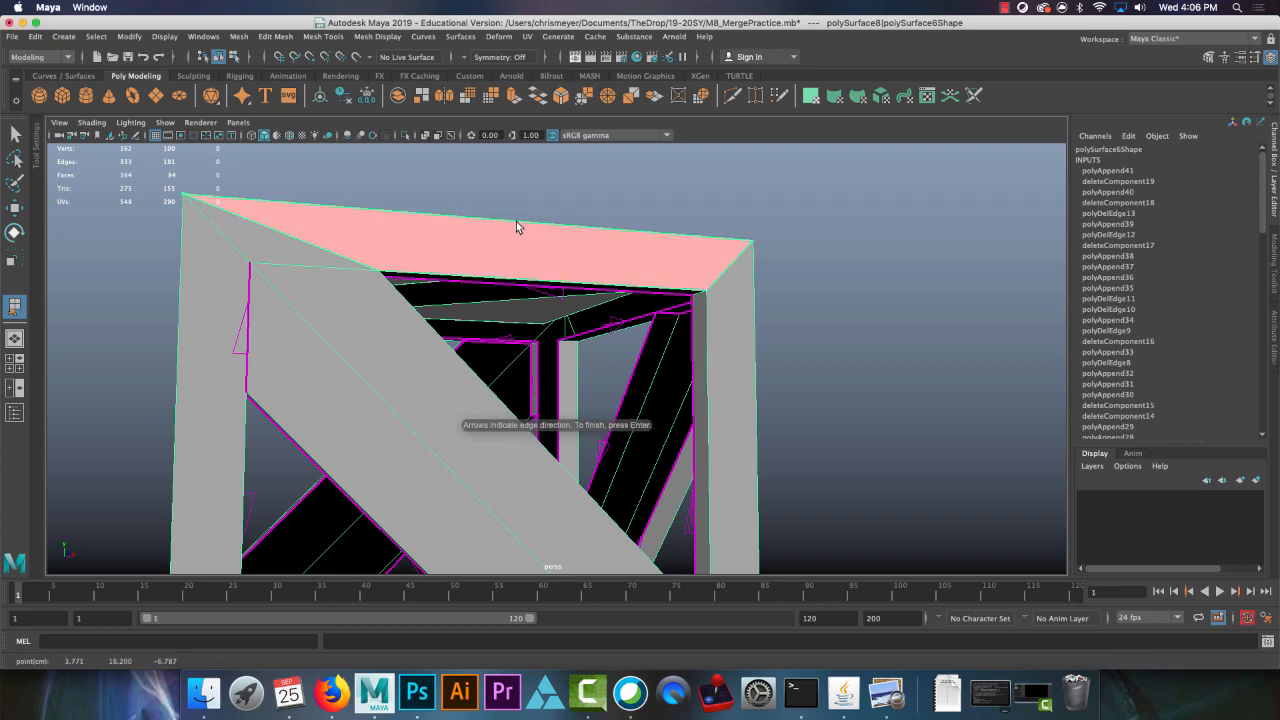
key(Return)
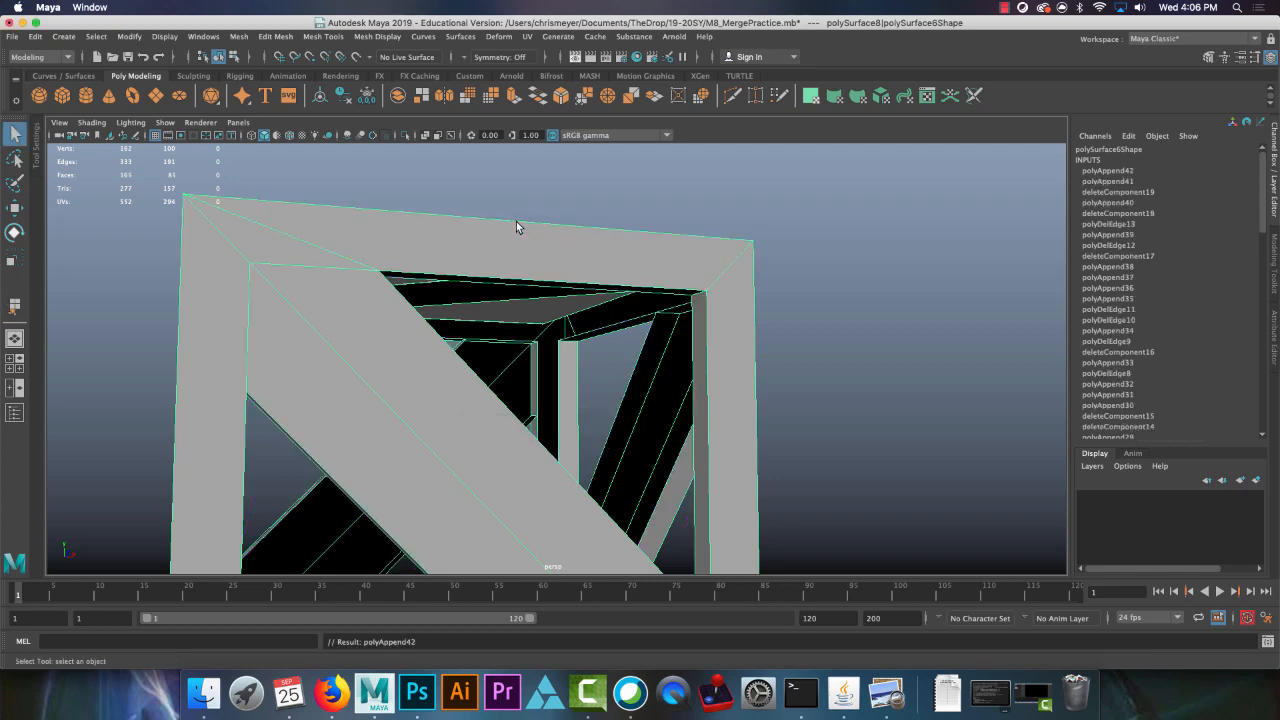
Step: Delete the narrow inner side face of the open side's right post
right_drag(550, 268, 550, 305)
alt+drag(749, 360, 596, 288)
click(579, 289)
key(Delete)
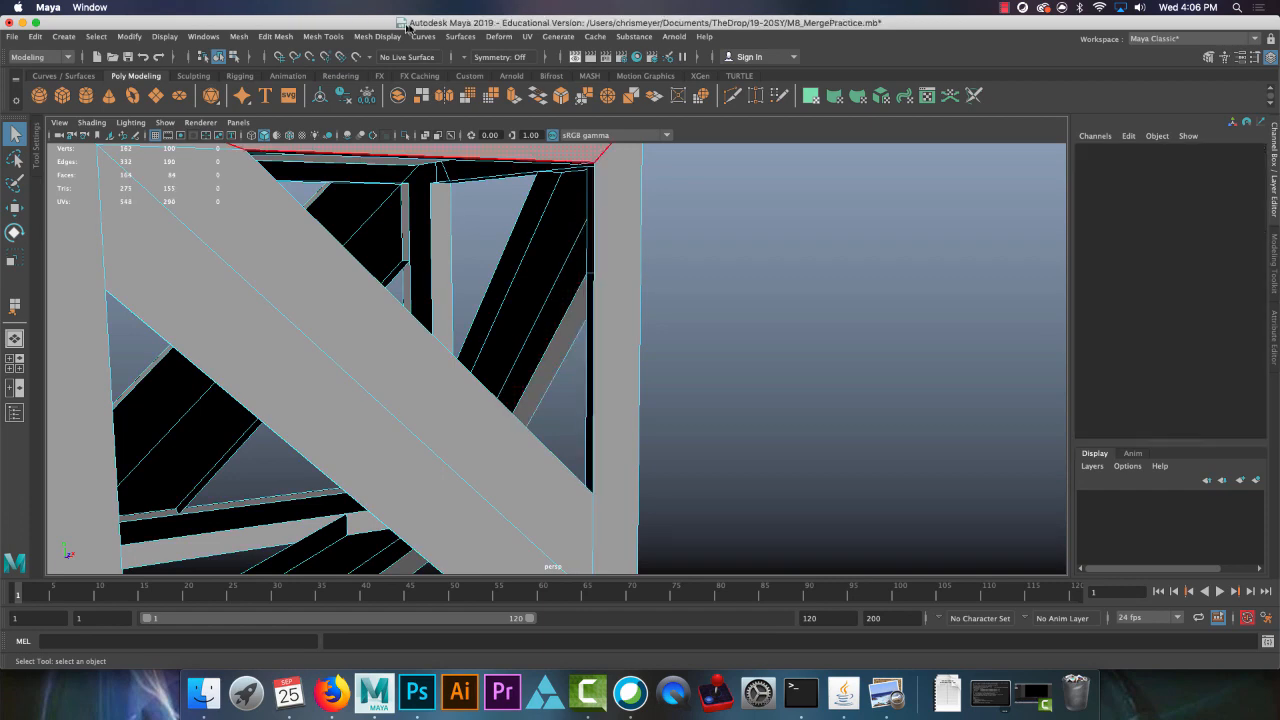
Step: Rebuild the right post's inner side with one appended face running down to the diagonal brace
click(283, 40)
click(340, 86)
alt+drag(420, 250, 598, 370)
click(556, 216)
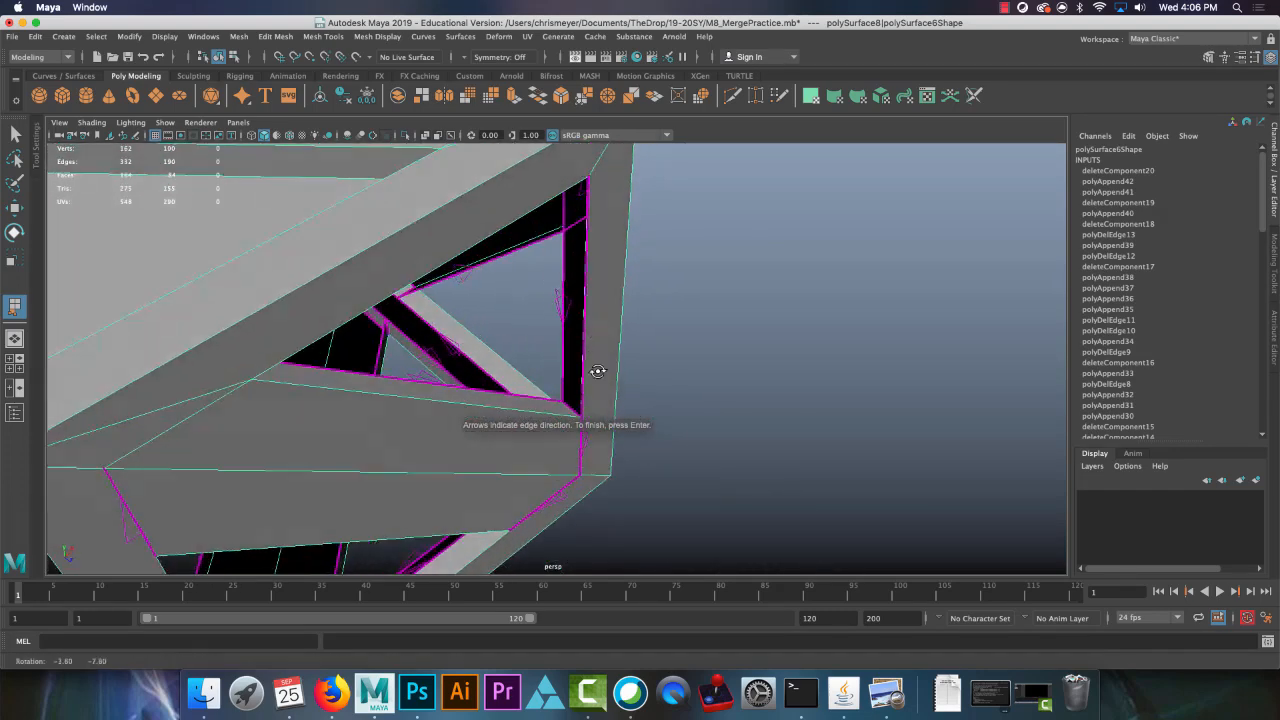
click(568, 404)
key(q)
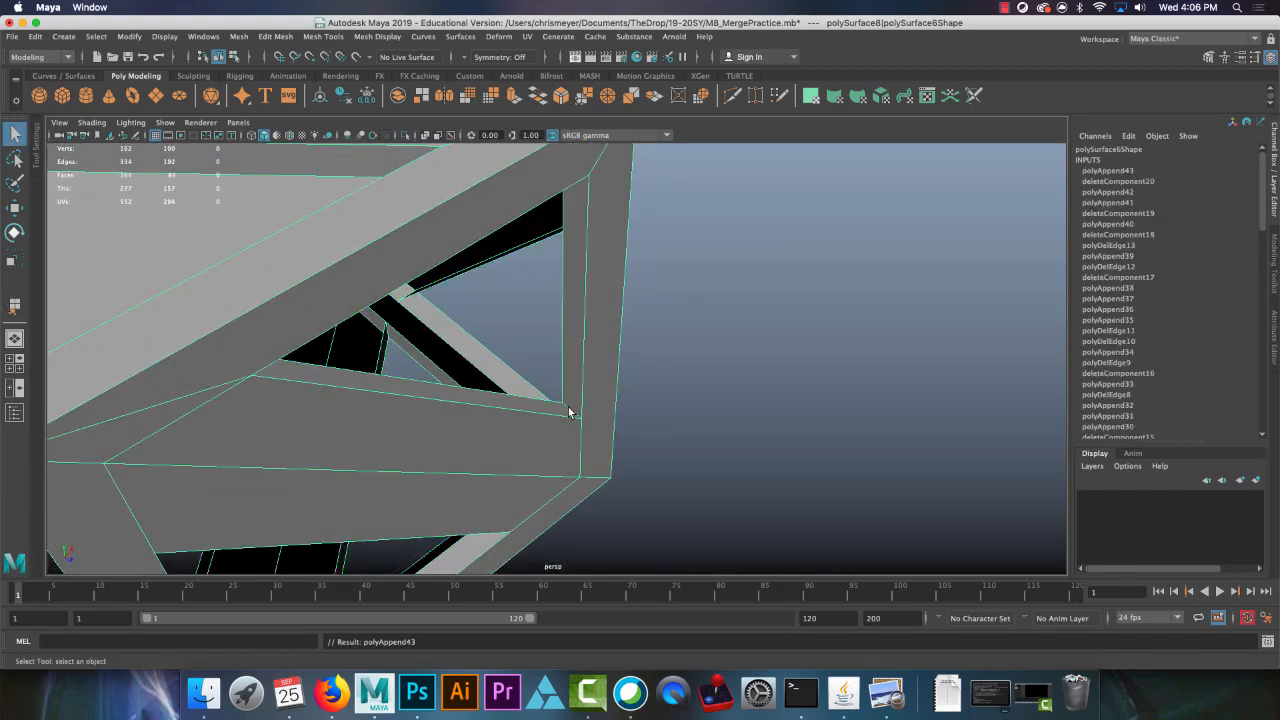
Step: Delete the outer face of the same side's right post
alt+drag(643, 260, 620, 234)
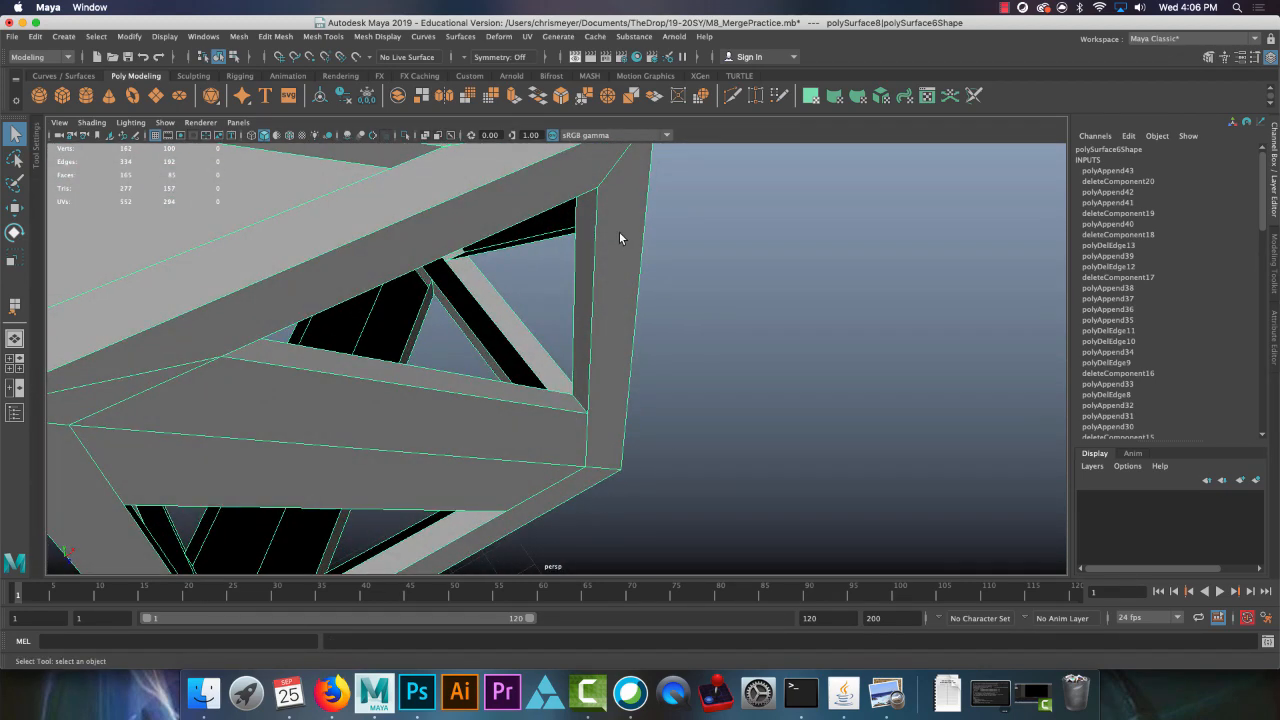
right_drag(620, 234, 618, 276)
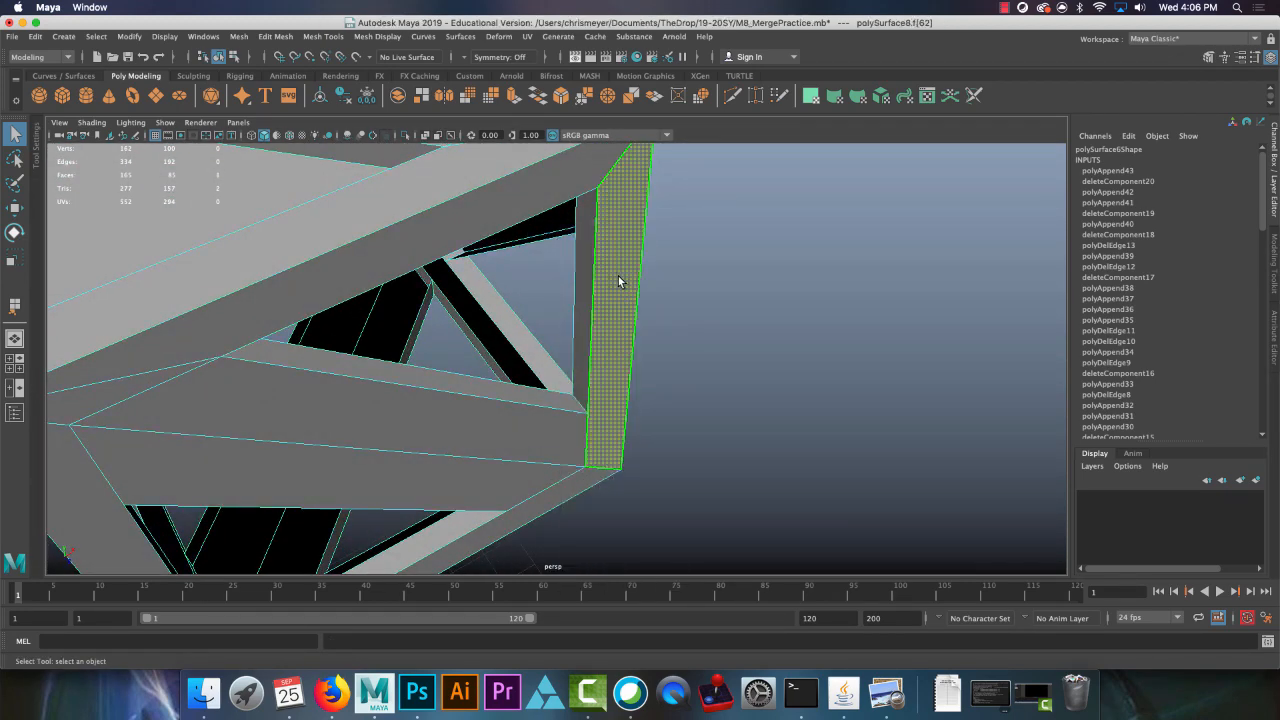
click(618, 276)
key(Delete)
Step: Append a new outer face along the right post and a triangle closing its lower corner beside the brace
key(g)
alt+drag(613, 286, 582, 263)
click(610, 270)
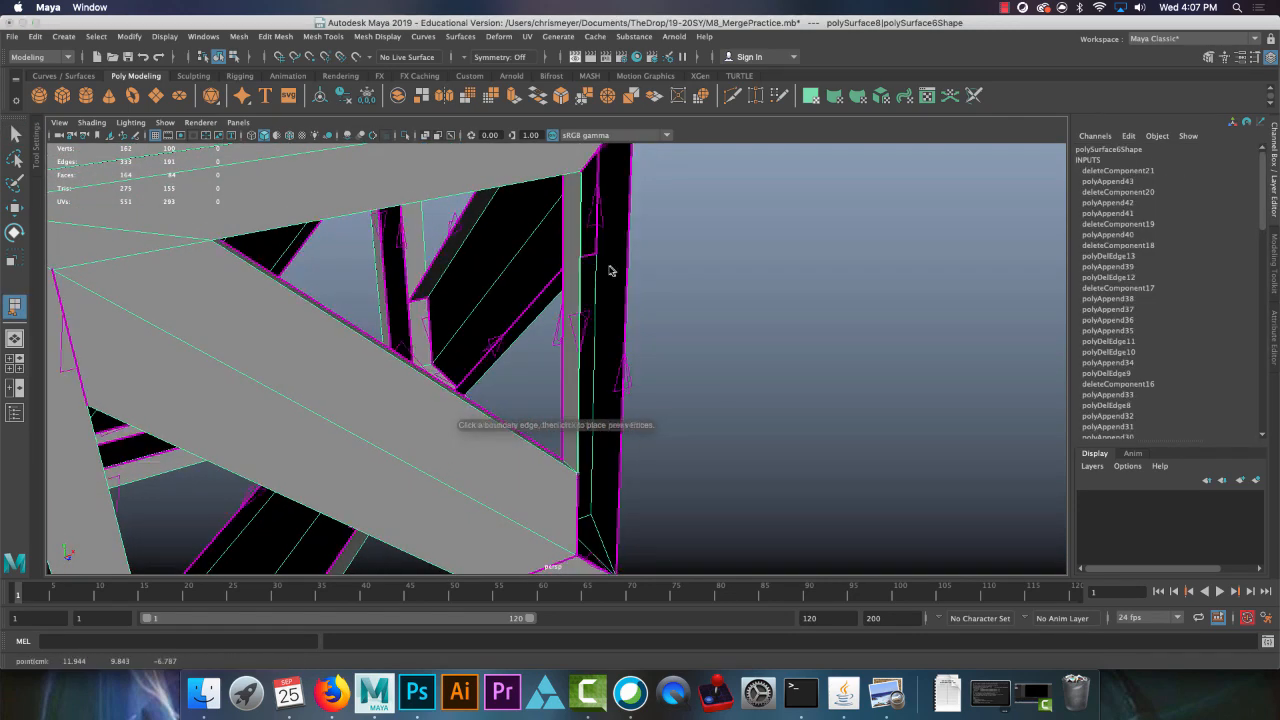
click(628, 272)
key(Return)
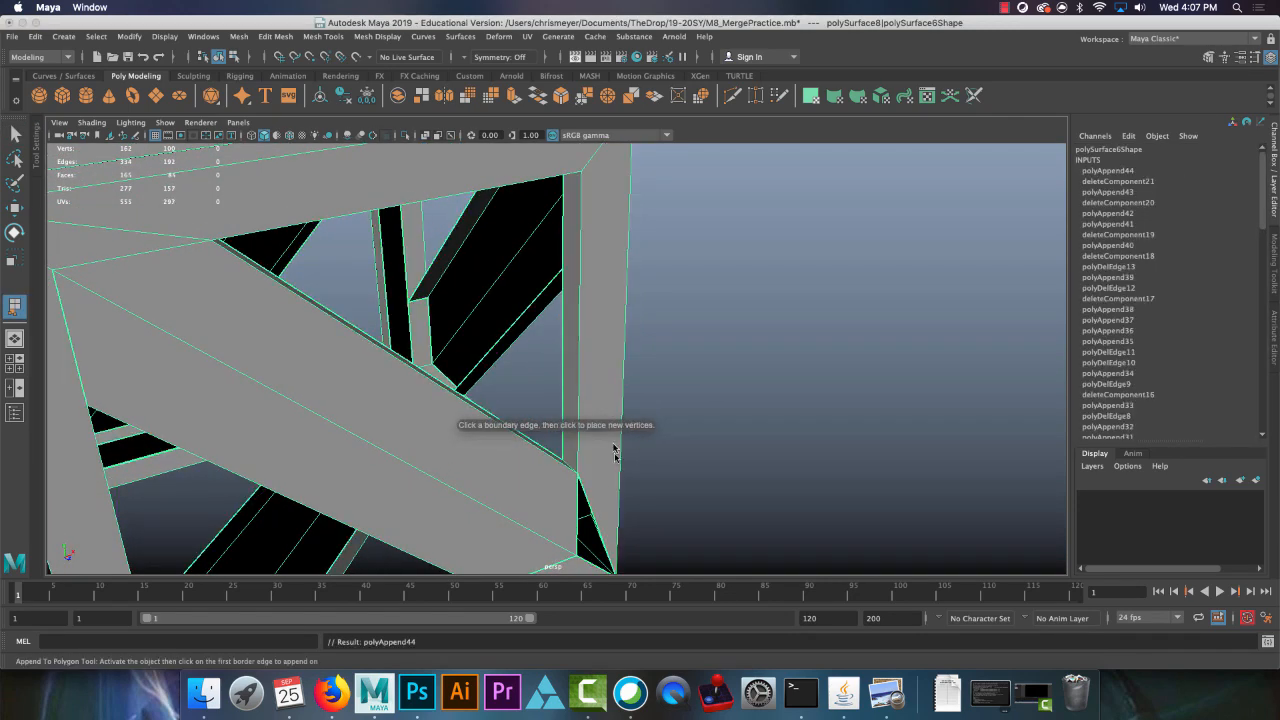
click(580, 512)
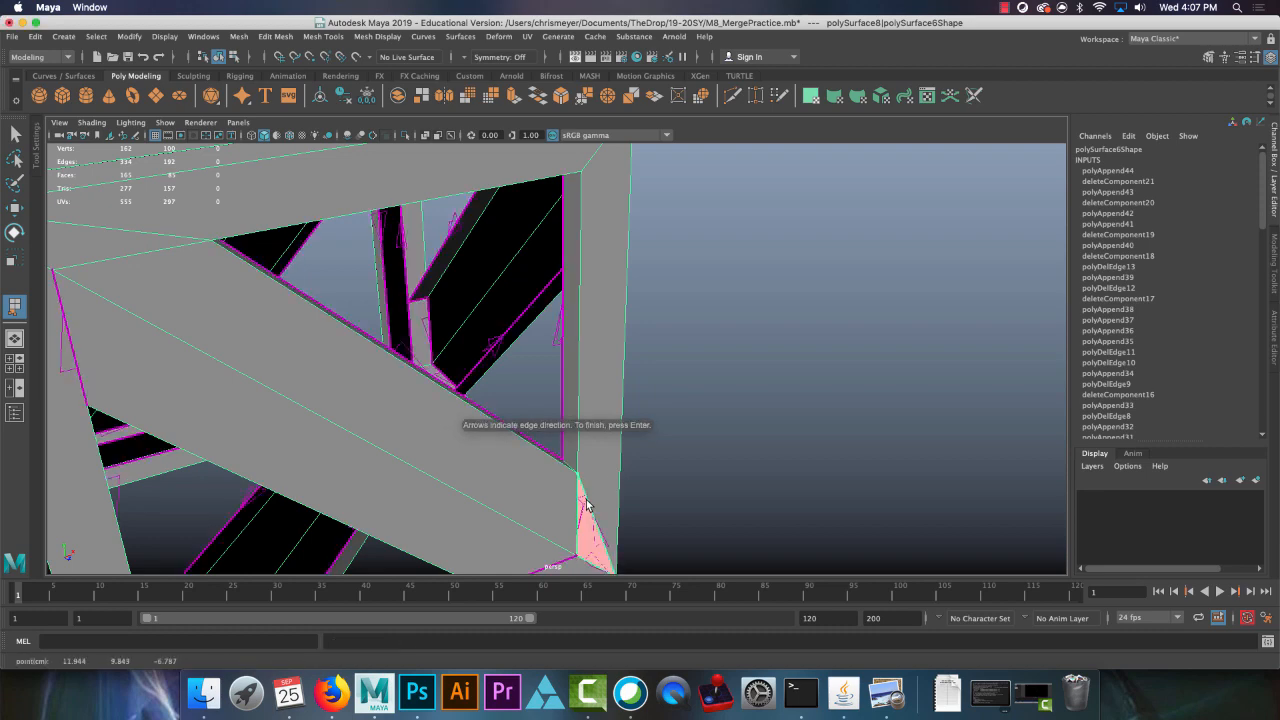
key(q)
Step: Append a recessed panel face filling the triangular opening above the diagonal brace
alt+drag(601, 428, 594, 286)
key(y)
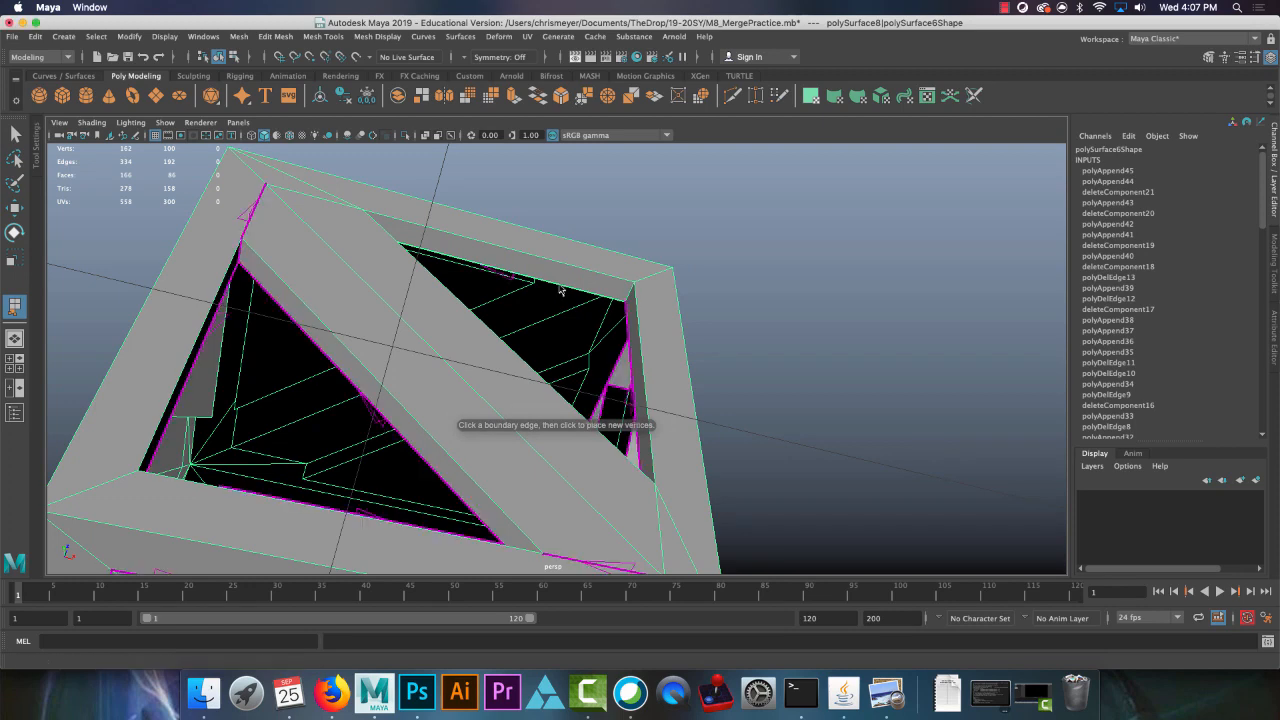
click(628, 350)
key(Return)
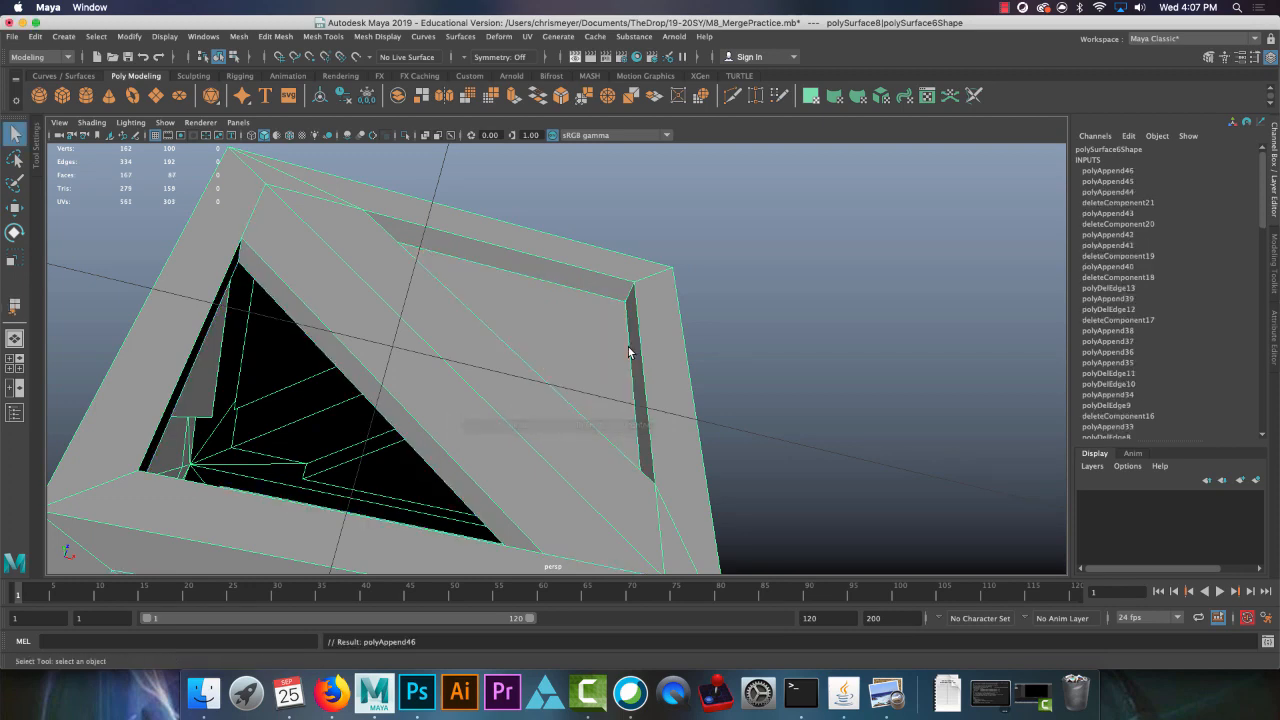
Step: Delete the narrow inner side face of the left post below the diagonal brace
right_click(208, 201)
right_drag(213, 236, 213, 237)
alt+drag(214, 237, 258, 248)
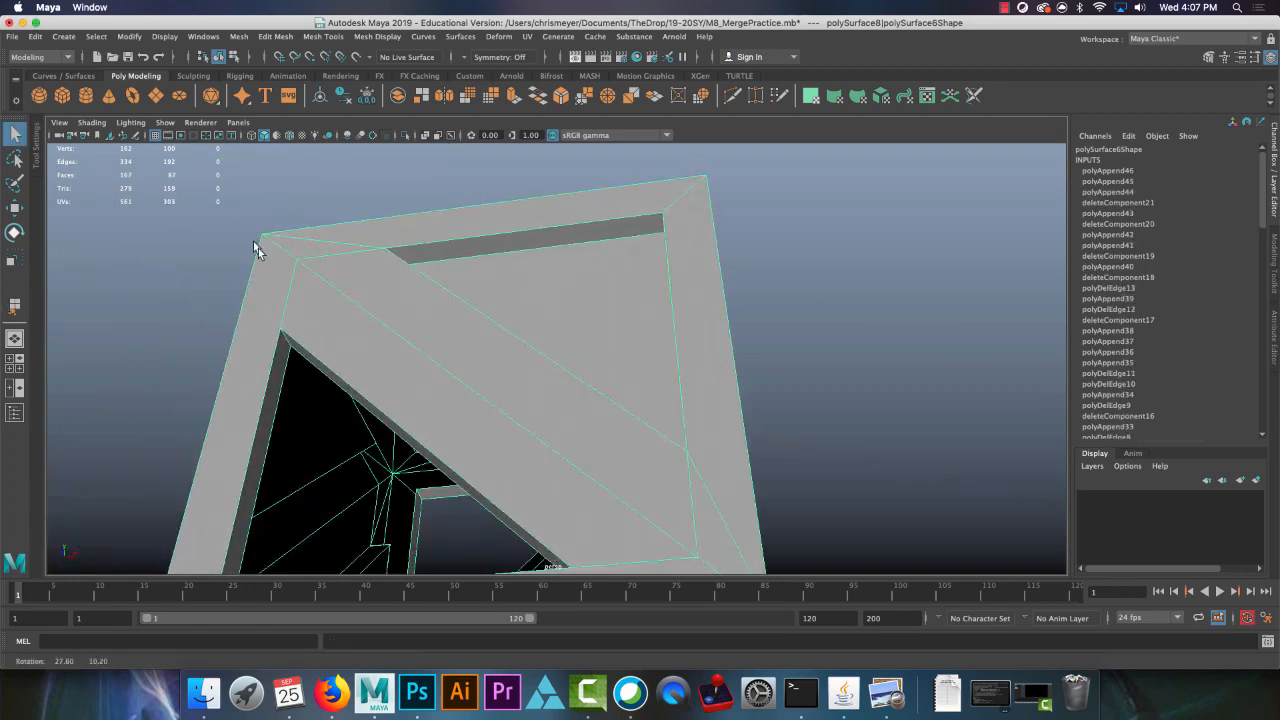
click(283, 372)
key(Delete)
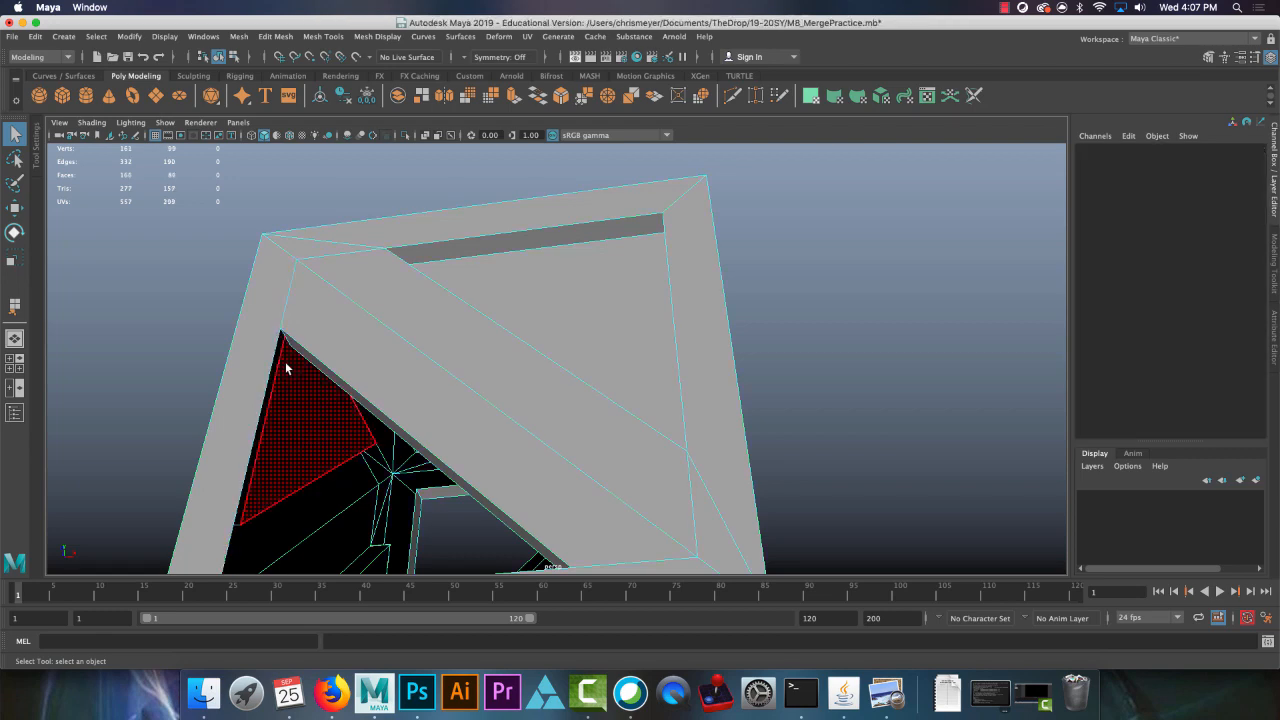
Step: Rebuild the left post's inner side with one face, using Append to Polygon
alt+drag(371, 374, 499, 520)
click(324, 38)
click(347, 86)
click(350, 302)
click(343, 429)
key(Return)
Step: Delete the narrow inner side face of the bottom rail below the diagonal brace
click(406, 440)
right_click(499, 522)
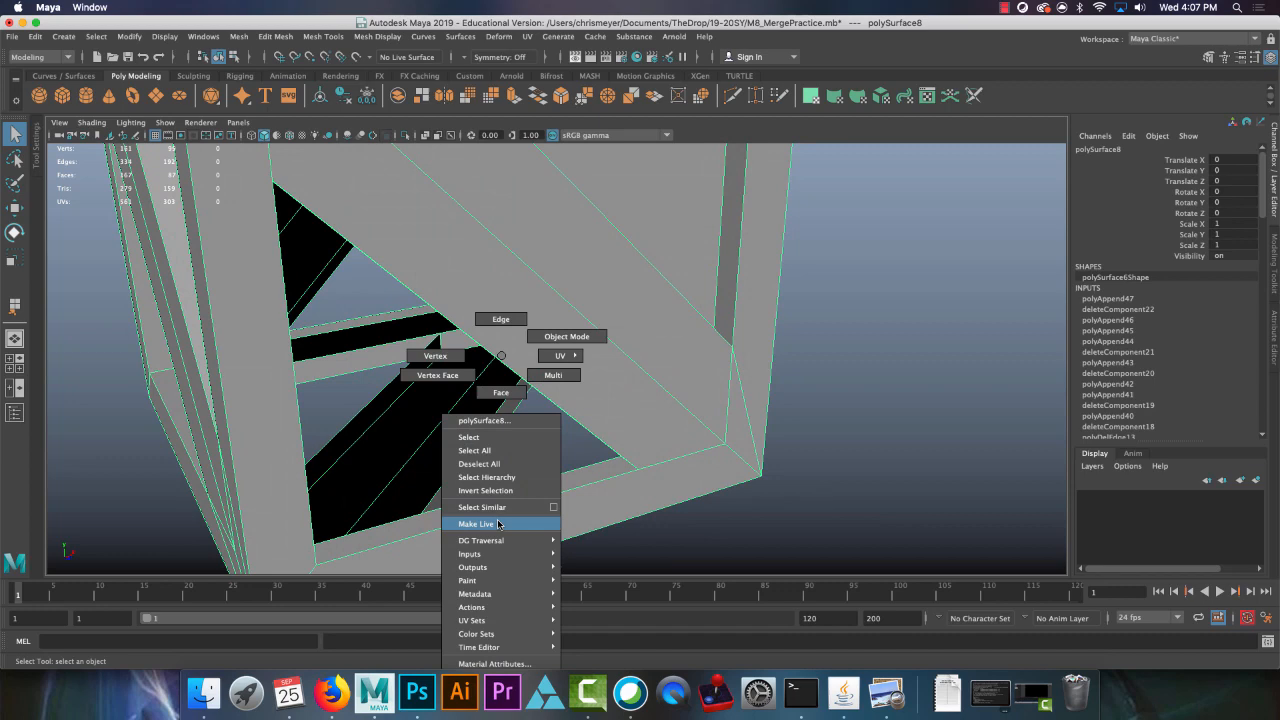
click(508, 398)
click(518, 491)
key(Delete)
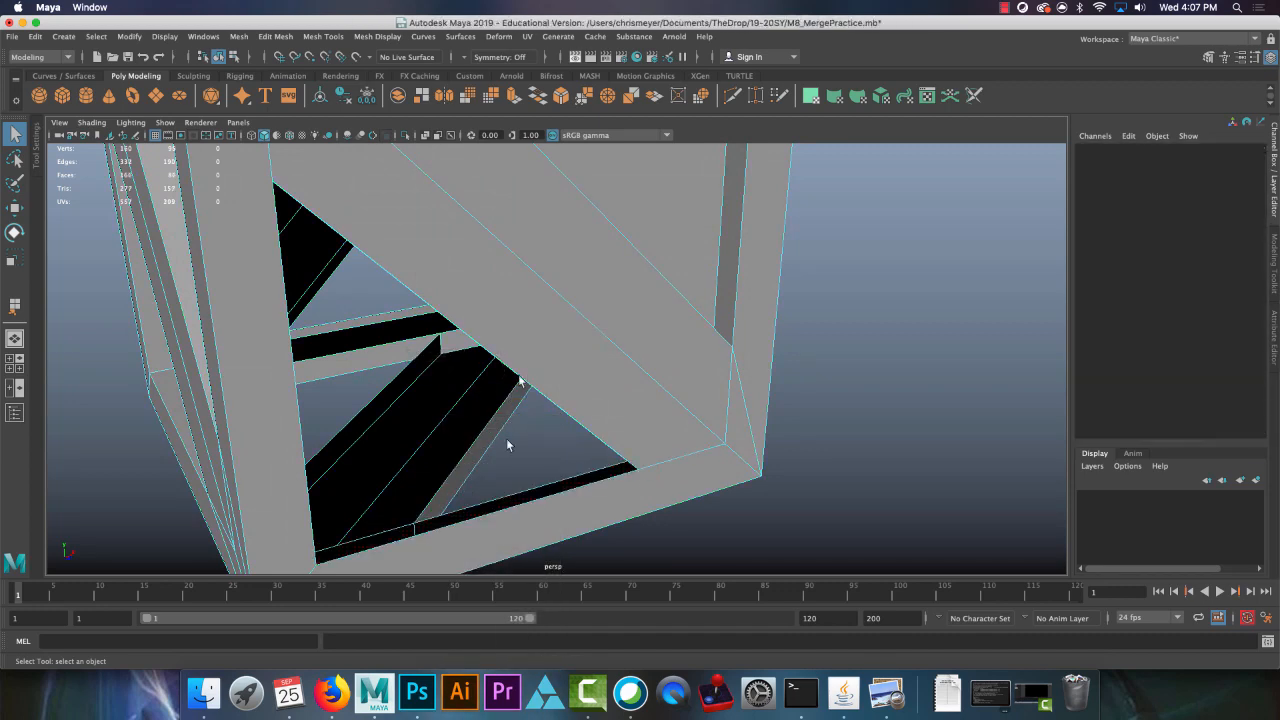
Step: Rebuild the bottom rail's inner side below the diagonal brace with one face, using Append to Polygon
click(340, 38)
click(345, 83)
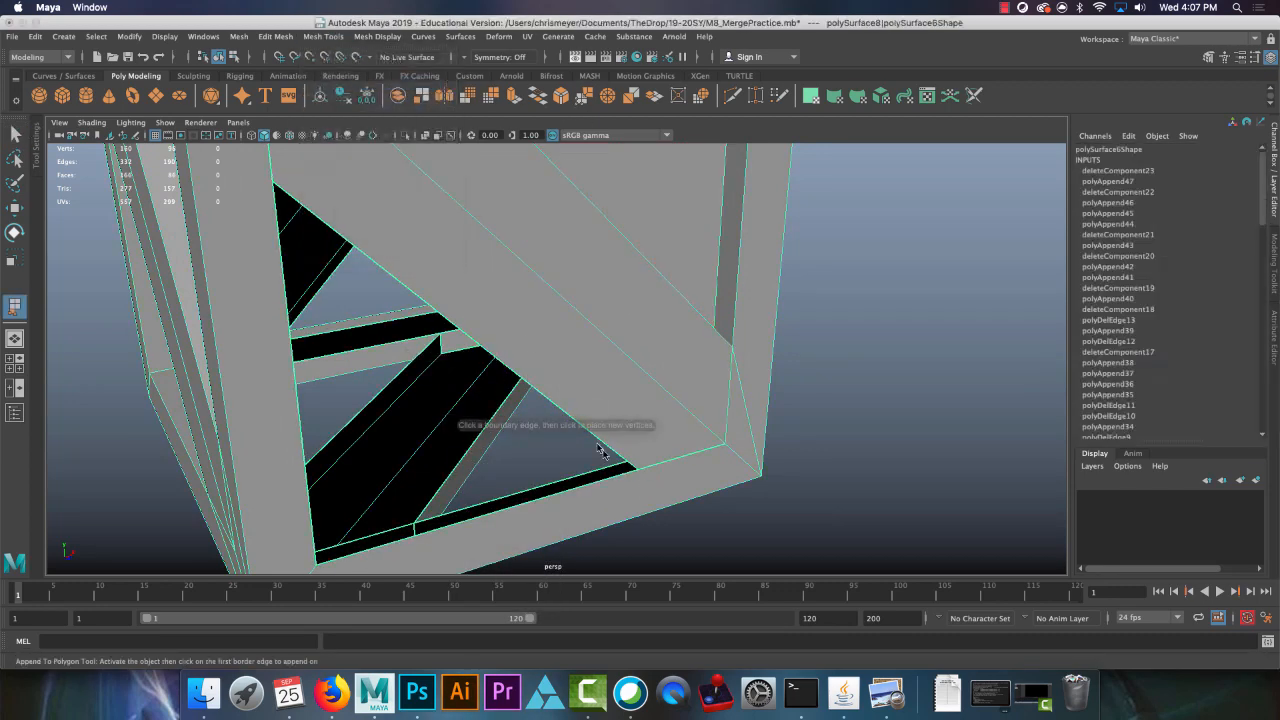
alt+drag(607, 474, 343, 453)
click(614, 457)
click(324, 447)
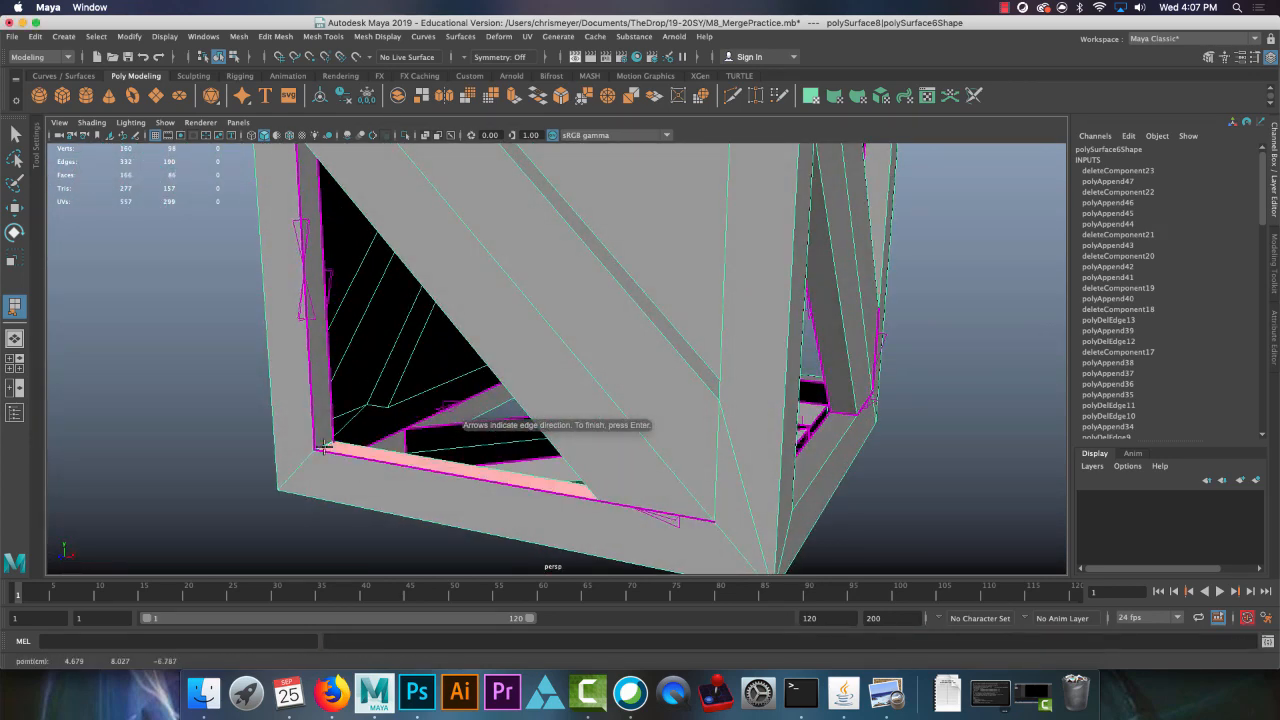
key(Return)
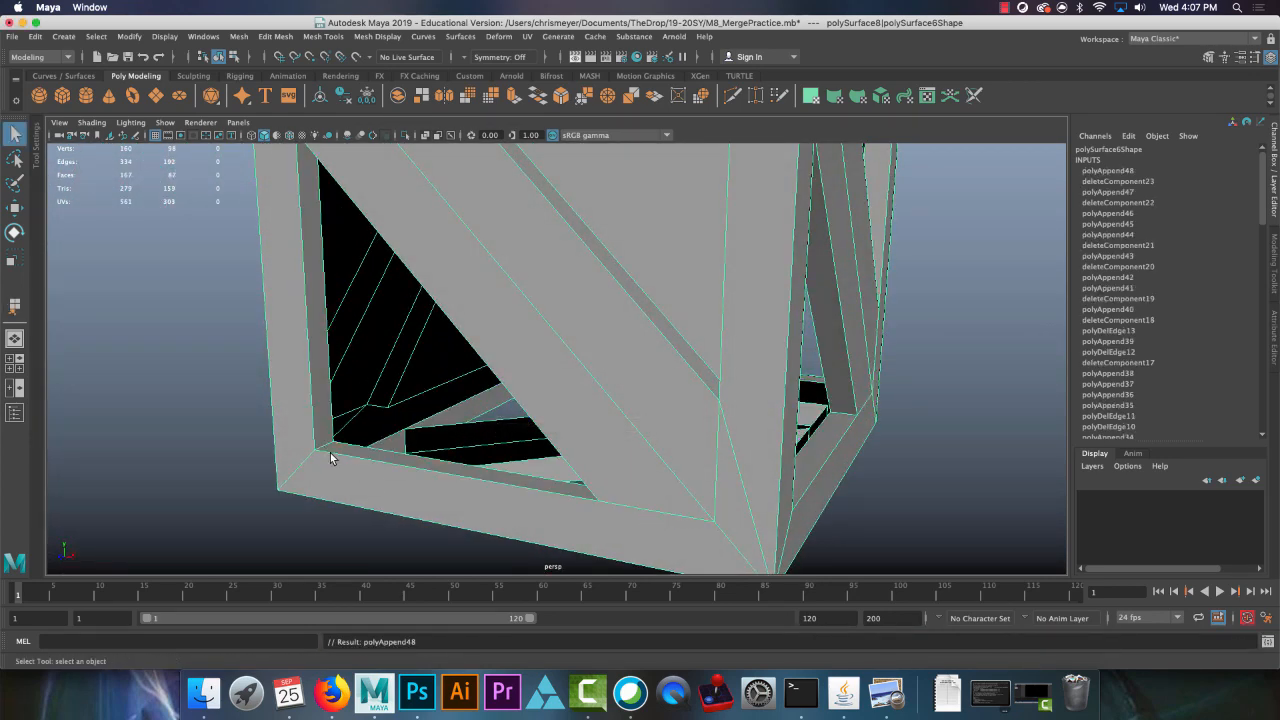
Step: Delete the front faces of the left post and the bottom rail on this crate side
alt+drag(332, 458, 399, 352)
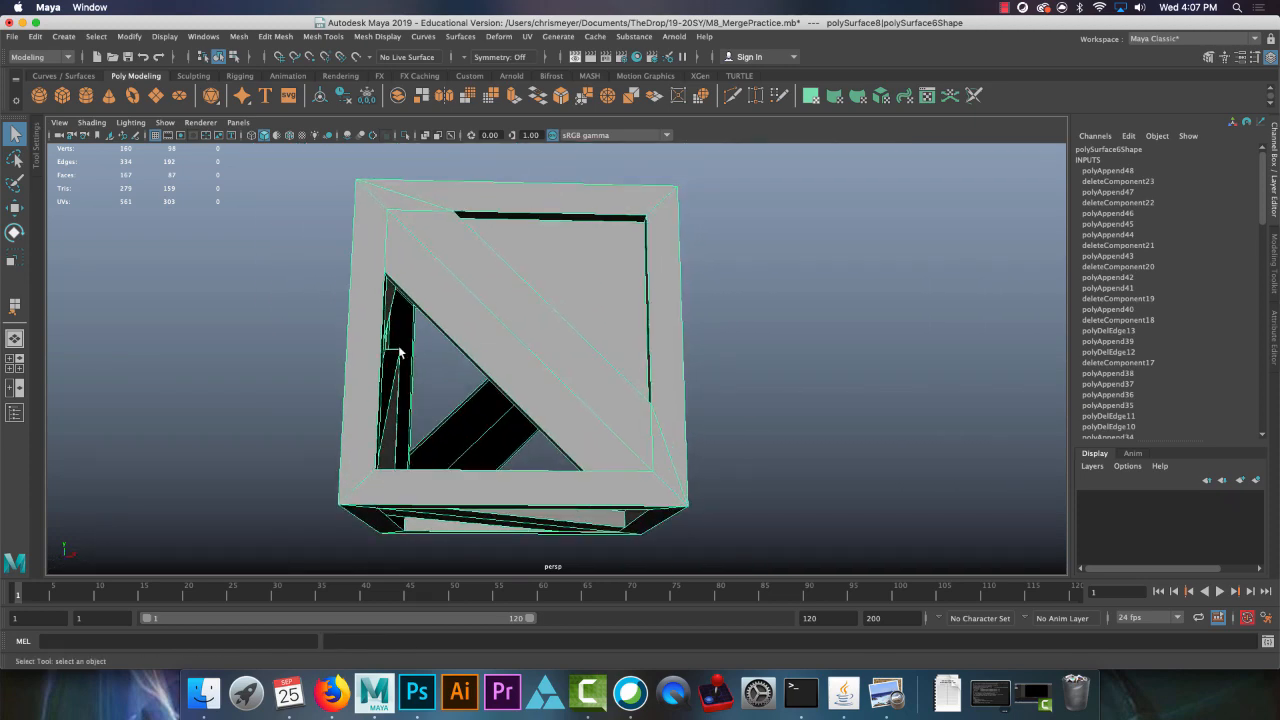
right_drag(375, 278, 372, 308)
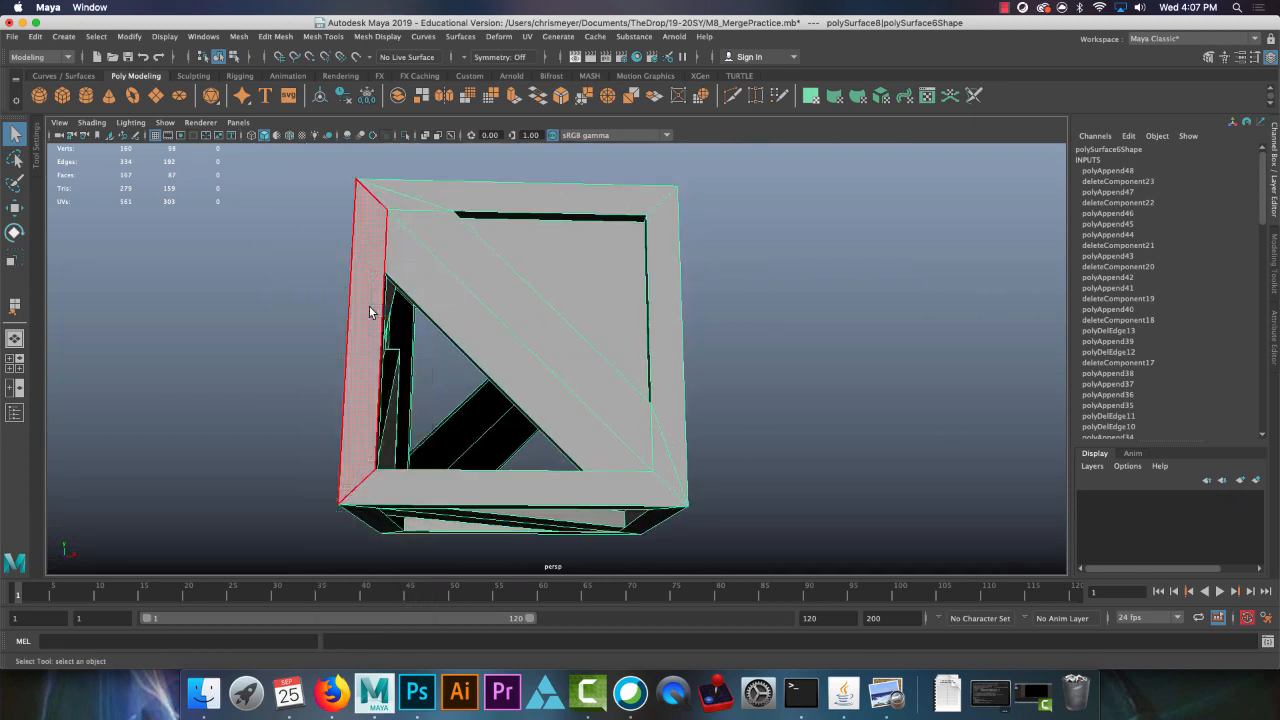
click(481, 494)
key(Delete)
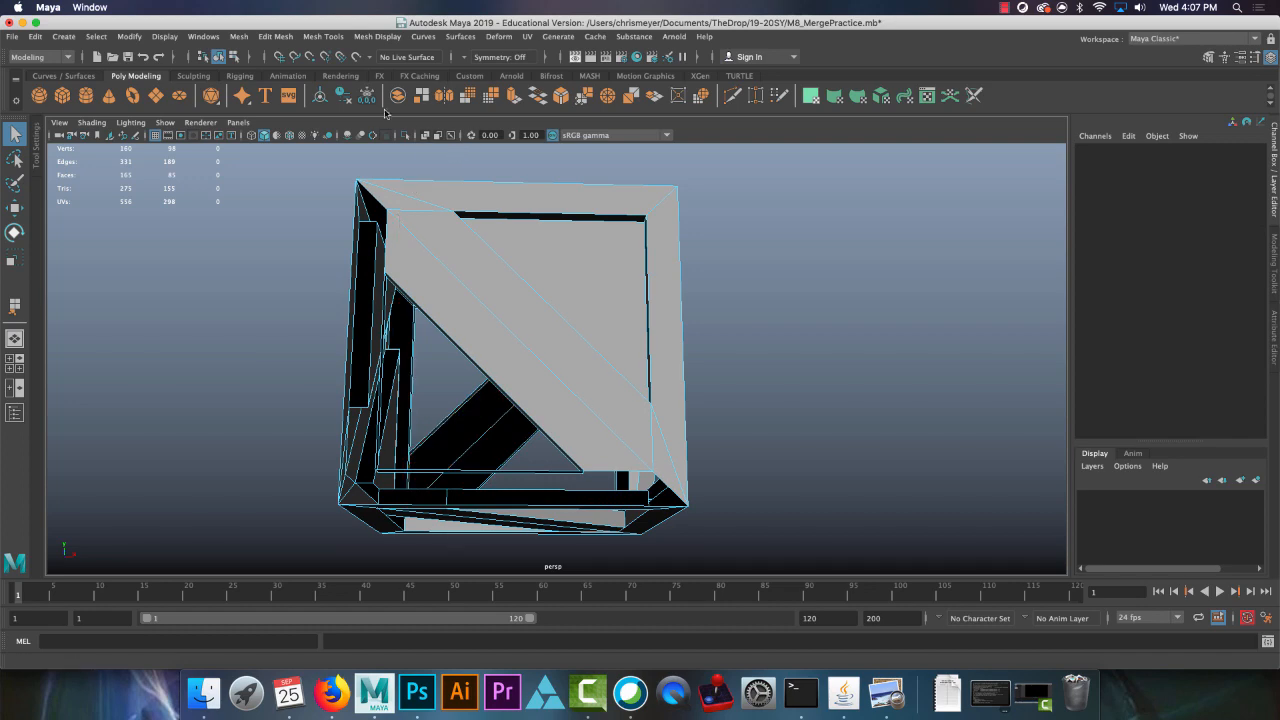
Step: Rebuild the left post's front with a triangular face at the brace's upper end and one long face, using Append to Polygon
click(332, 40)
click(356, 84)
alt+drag(420, 300, 452, 267)
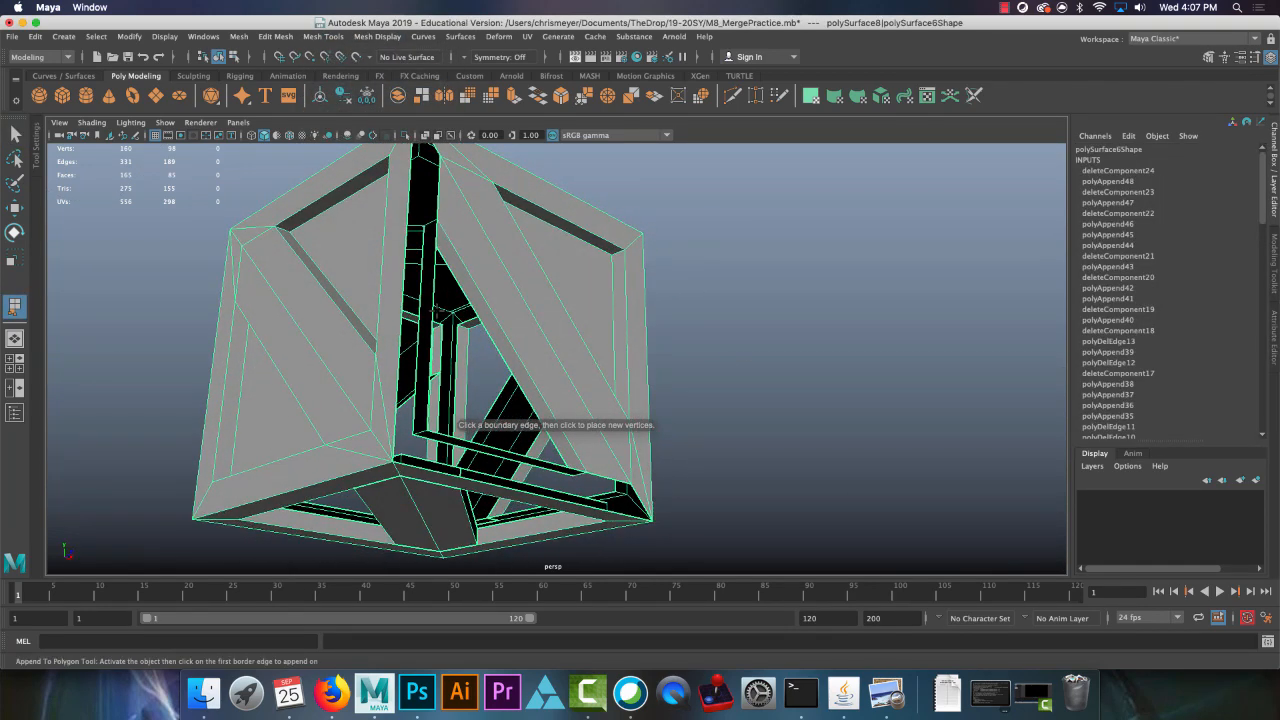
click(438, 193)
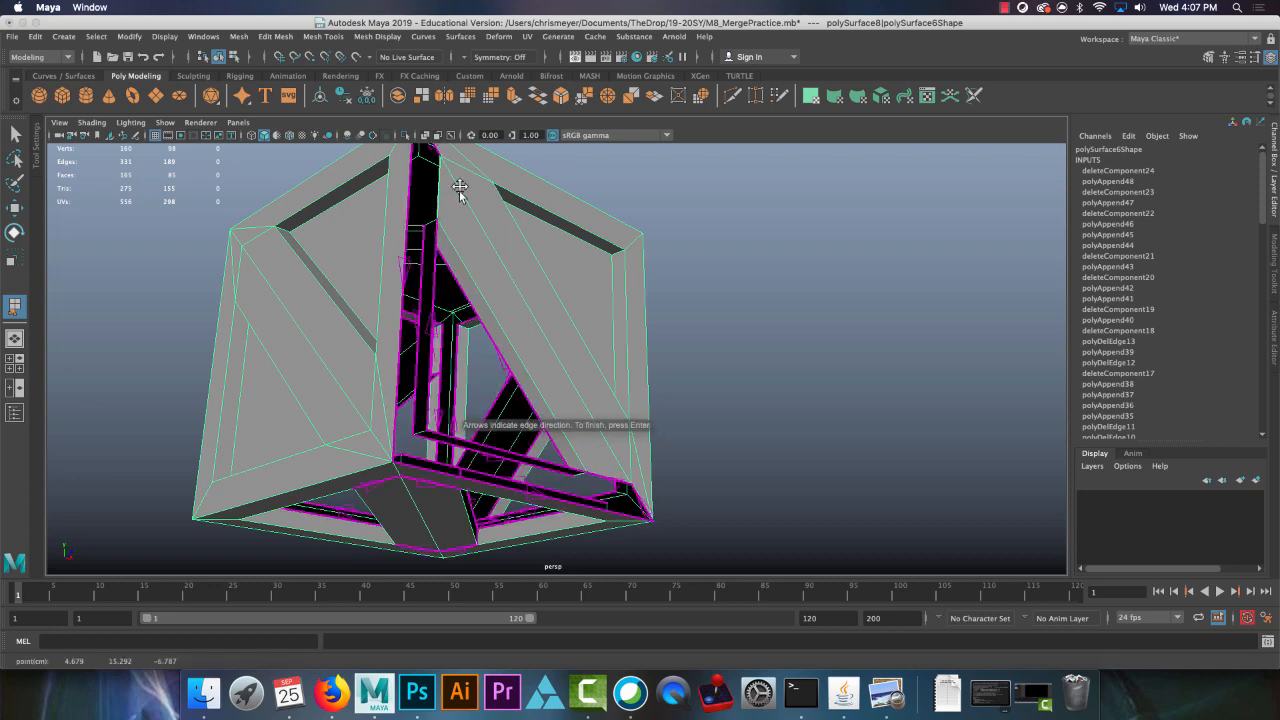
alt+middle_drag(460, 192, 457, 235)
click(426, 190)
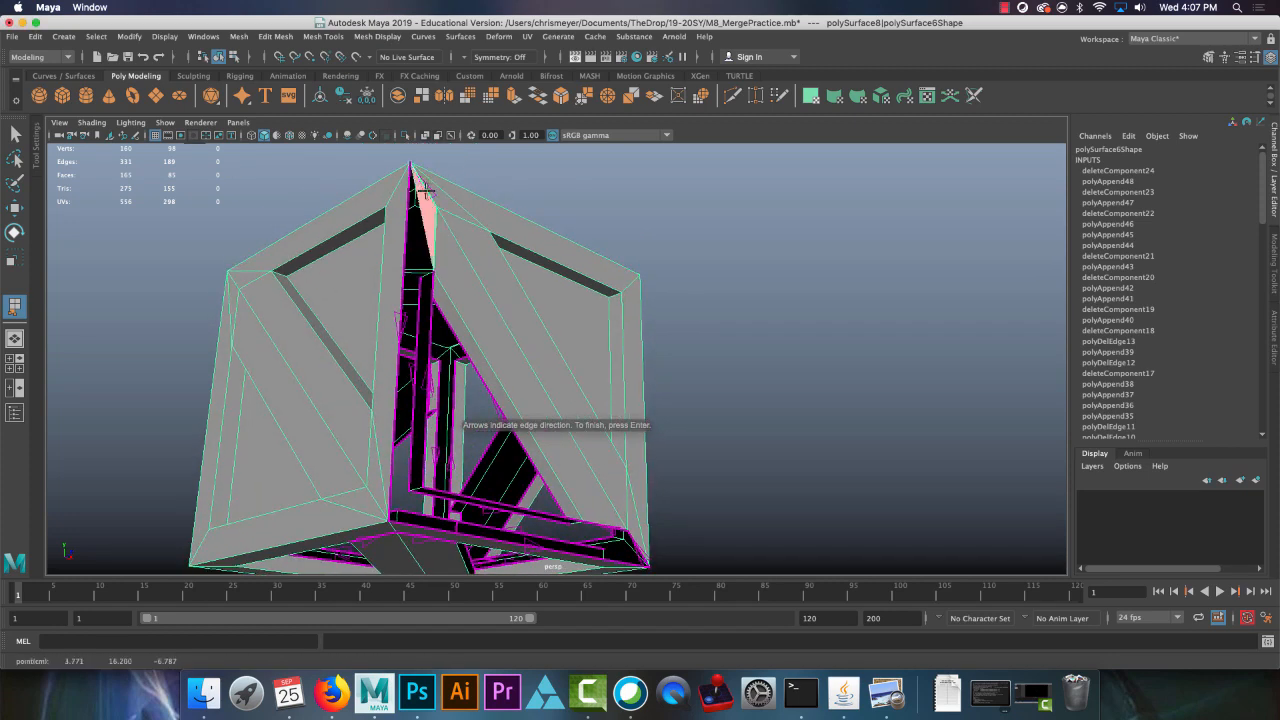
key(Return)
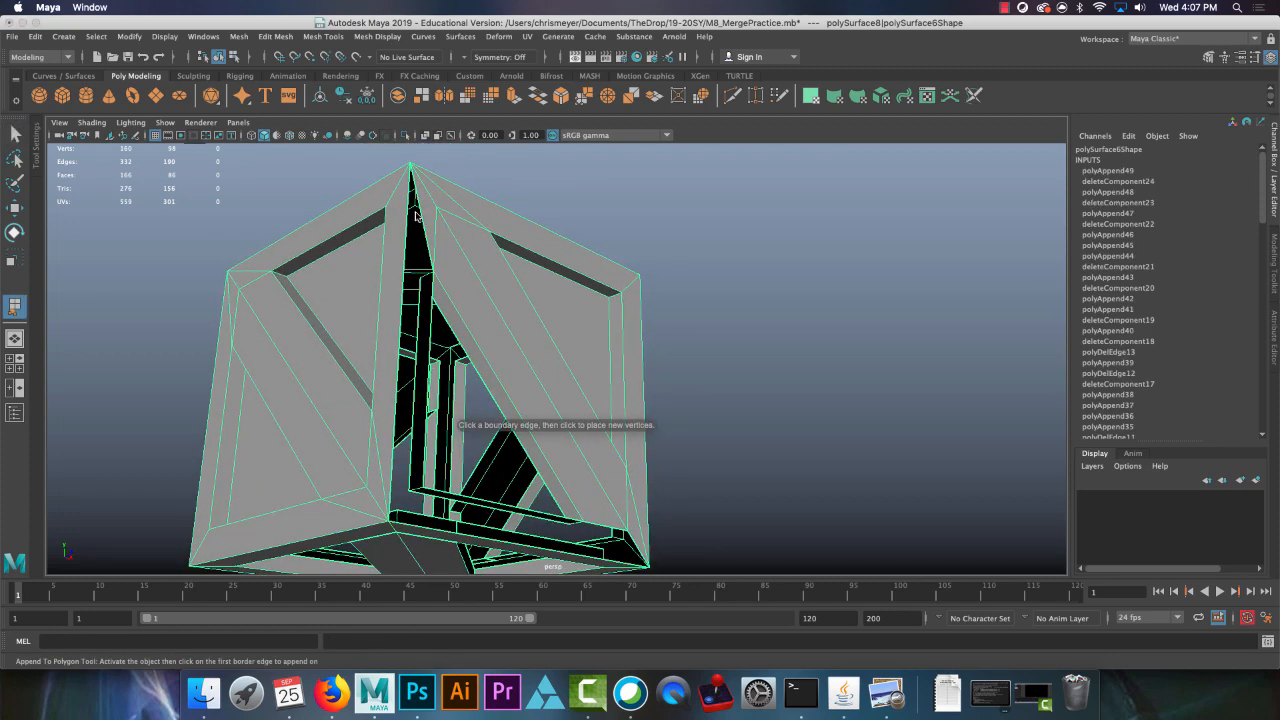
click(406, 243)
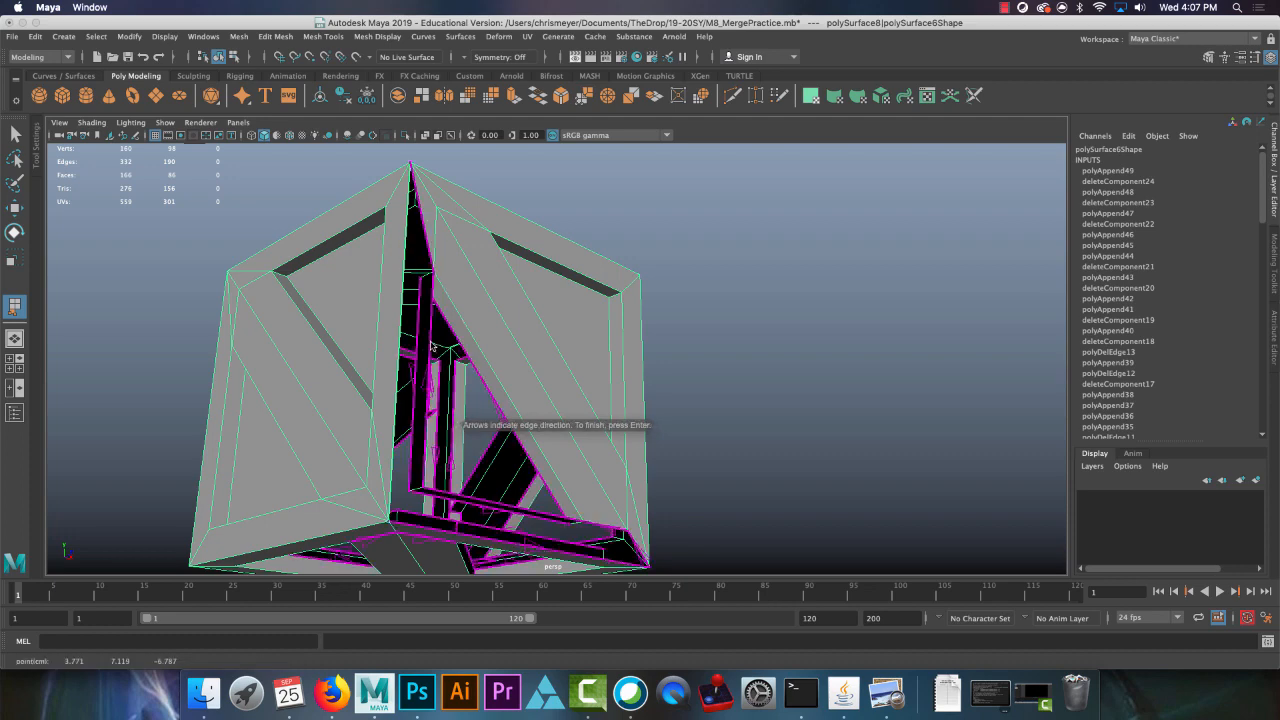
click(430, 345)
key(Return)
Step: Rebuild the bottom rail's front with one long face and a triangular face at the brace's lower end, using Append to Polygon
alt+drag(434, 343, 487, 418)
key(q)
key(y)
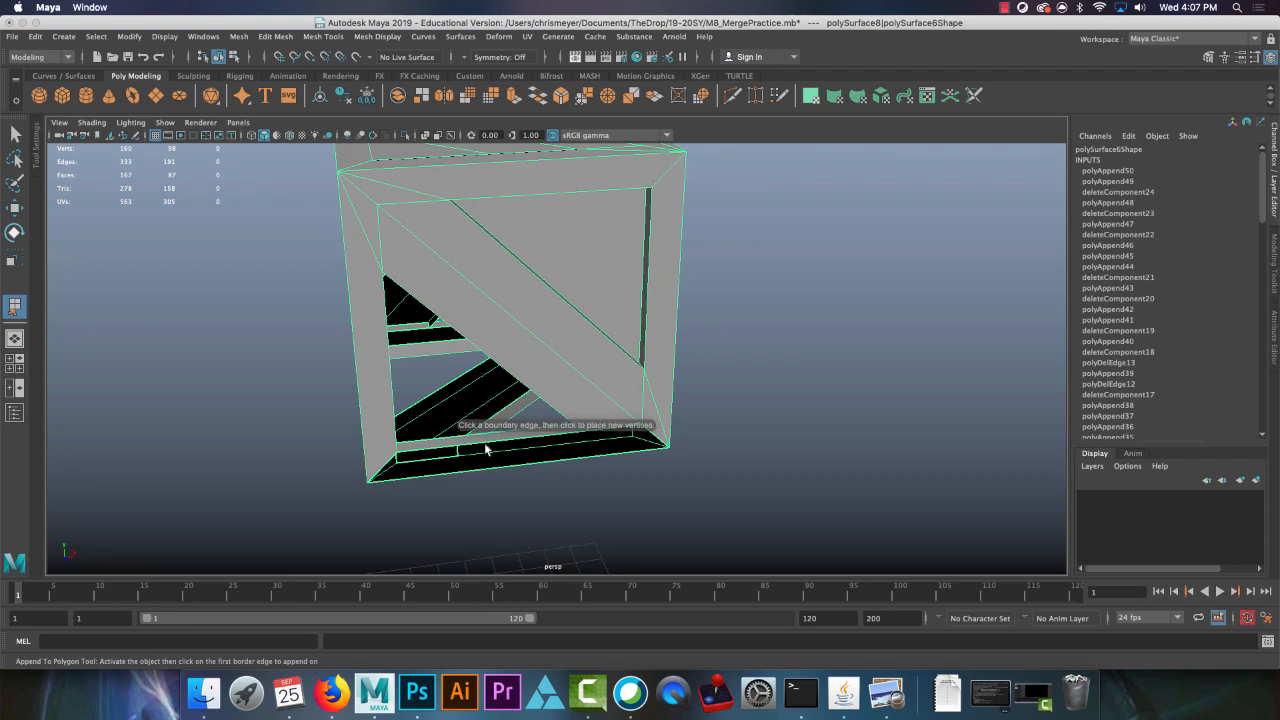
click(486, 446)
click(492, 446)
click(501, 465)
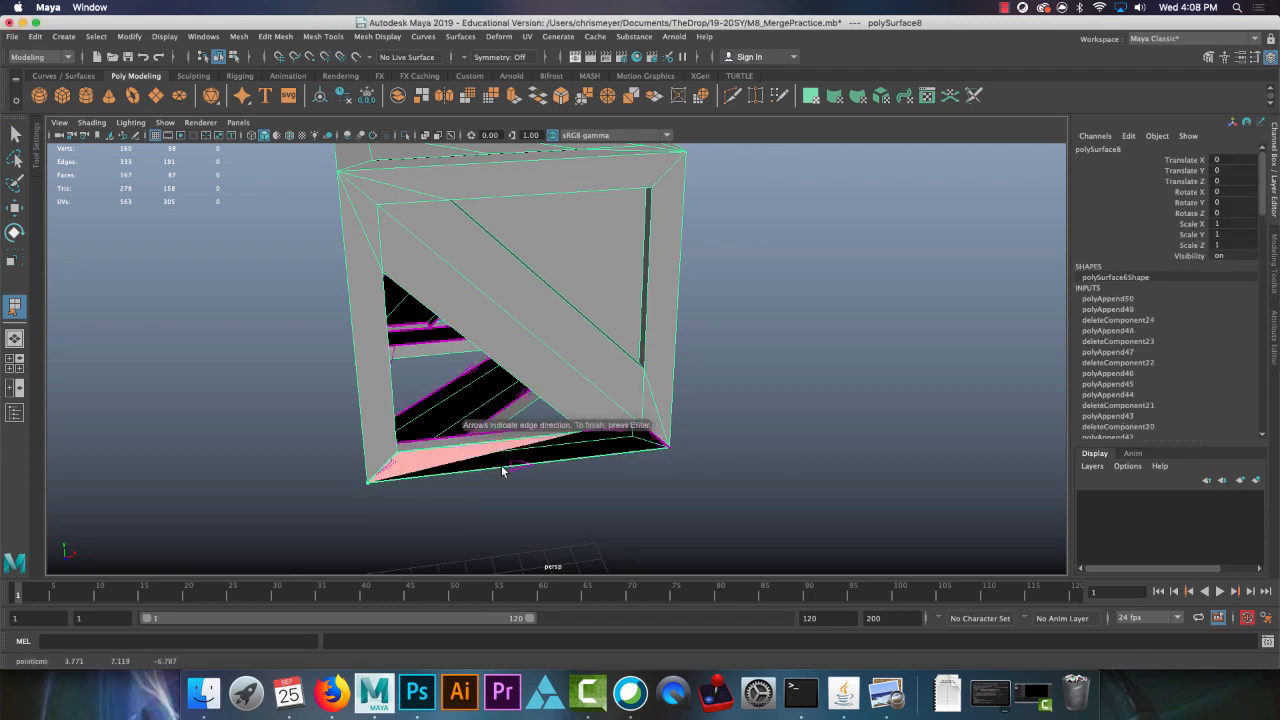
key(Return)
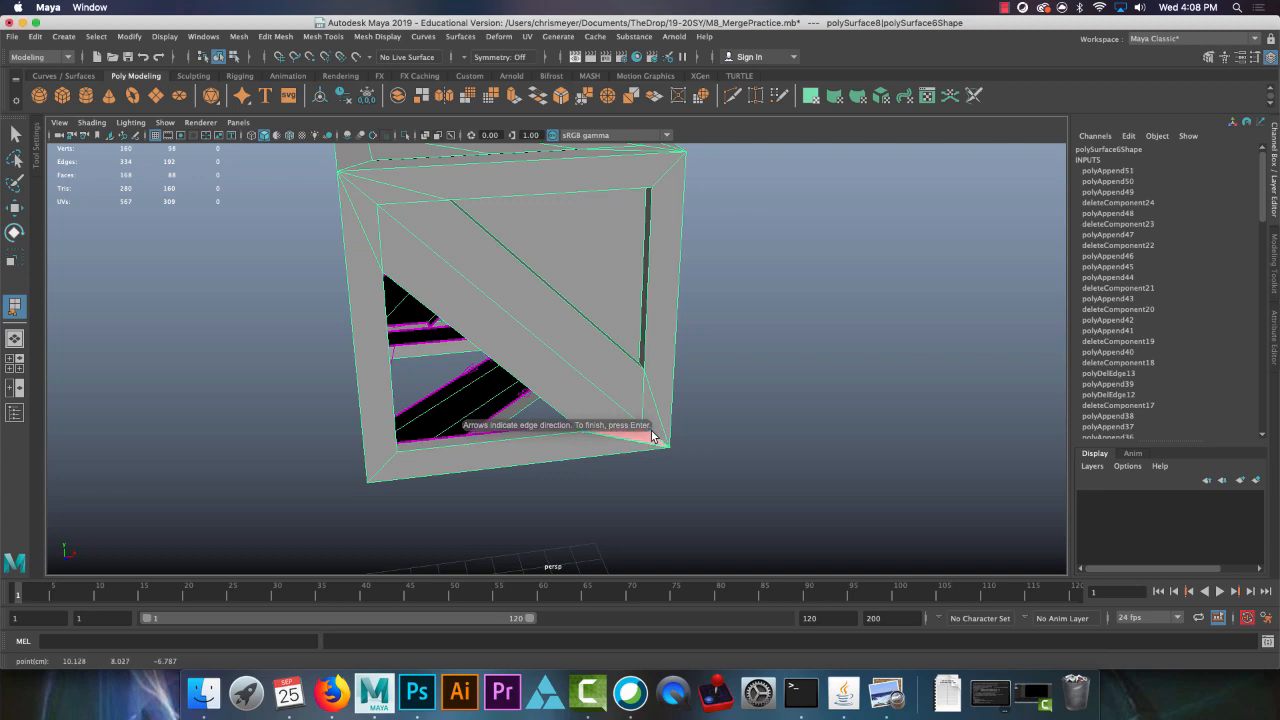
key(Return)
Step: Append a recessed panel face filling the triangular opening below the diagonal brace
alt+drag(654, 437, 579, 349)
click(468, 350)
click(450, 402)
key(Return)
key(q)
alt+middle_drag(576, 379, 548, 315)
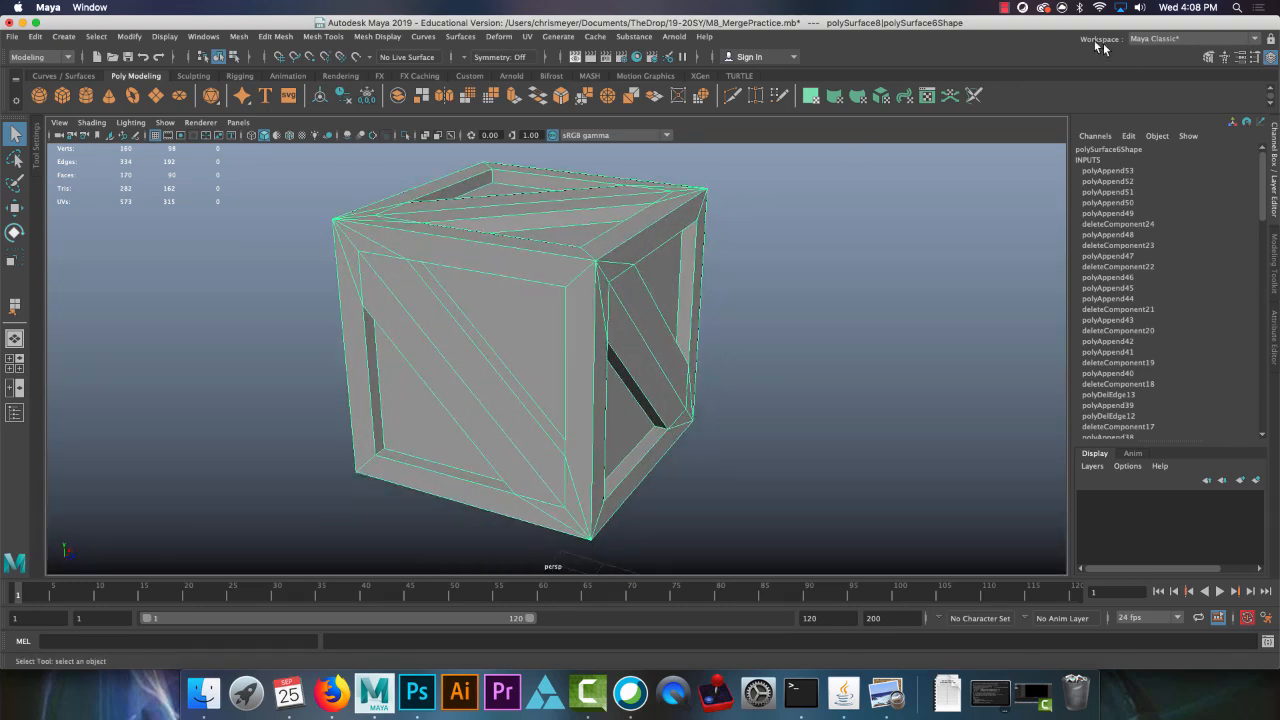